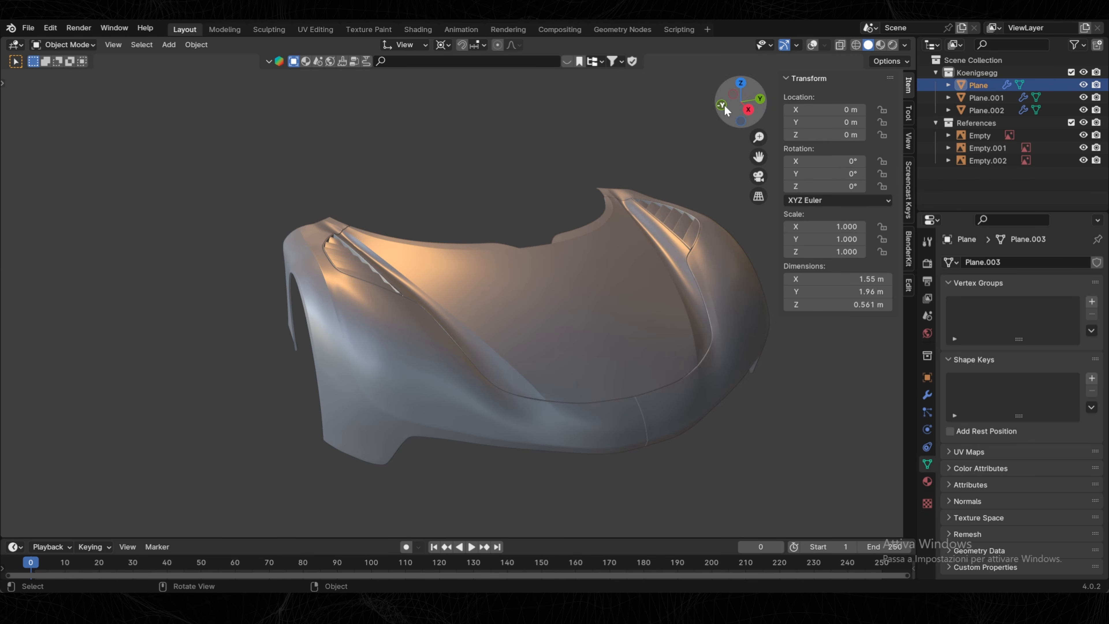
# Bring up the front orthographic view with the viewport overlays and blueprint shown, and enter Edit Mode on the body panel around the wheel arch.
pyautogui.click(723, 105)
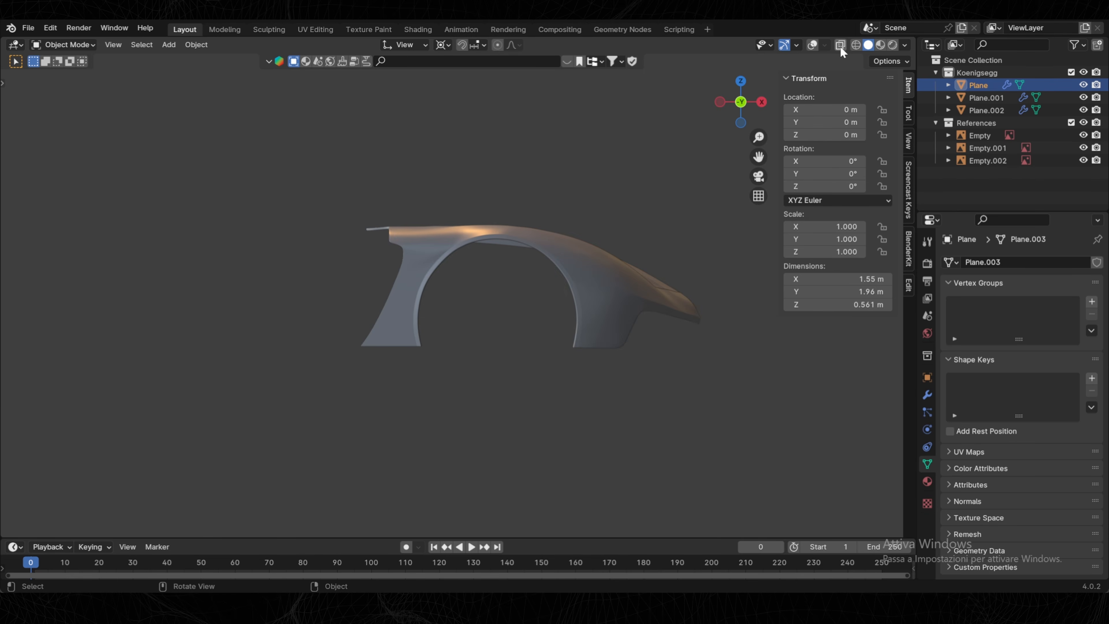
pyautogui.click(812, 45)
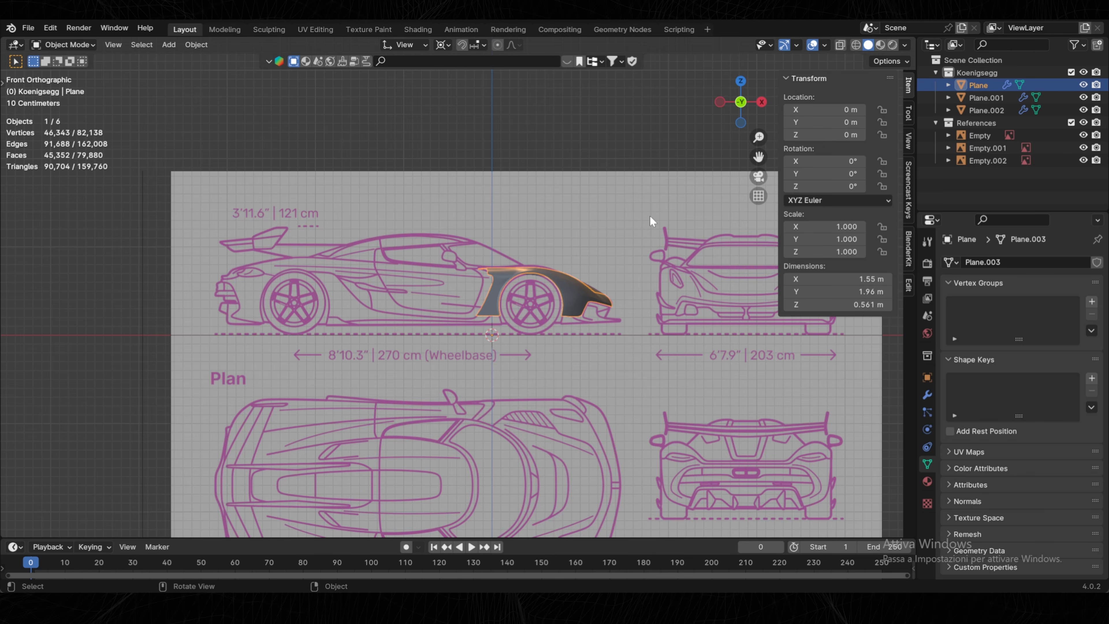
pyautogui.scroll(7, 583, 294)
pyautogui.press('Tab')
pyautogui.scroll(4, 475, 276)
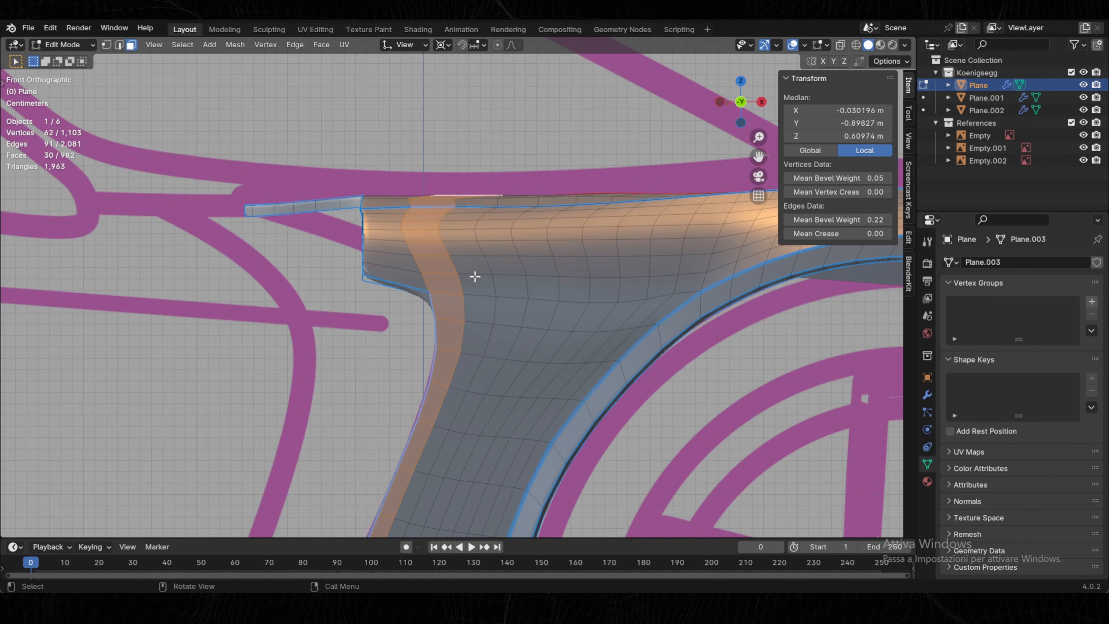
pyautogui.scroll(1, 474, 276)
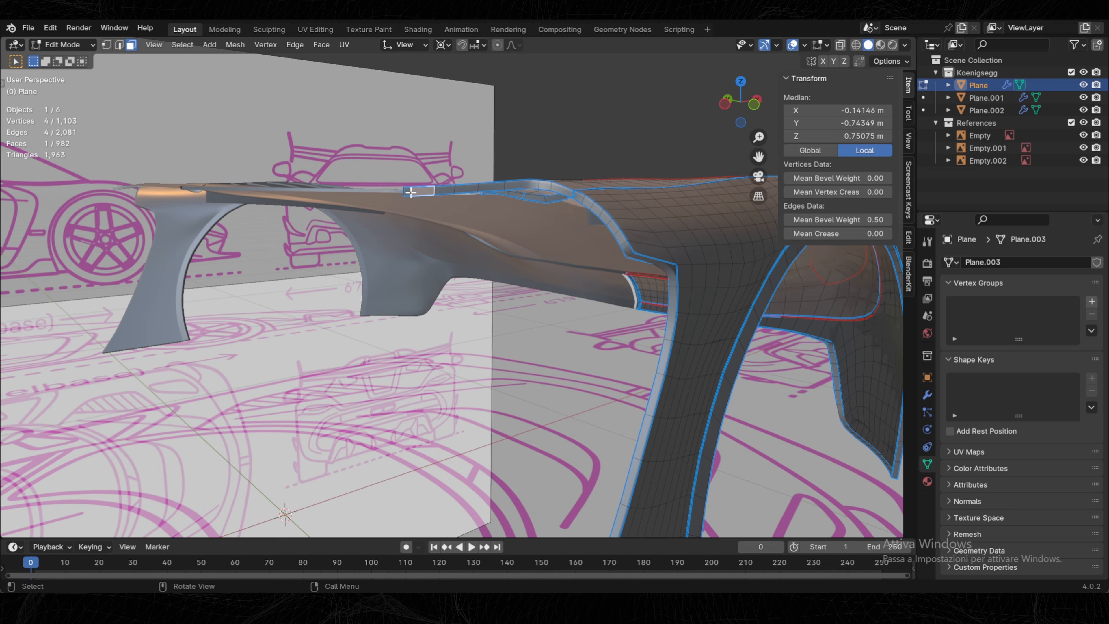
# Select the thin strip of rim faces along the fender's rear edge and hide the rest of the mesh to isolate it.
pyautogui.moveTo(480, 306); pyautogui.dragTo(518, 225, button='middle')
pyautogui.keyDown('ctrl'); pyautogui.click(505, 465); pyautogui.keyUp('ctrl')
pyautogui.scroll(-6, 504, 465)
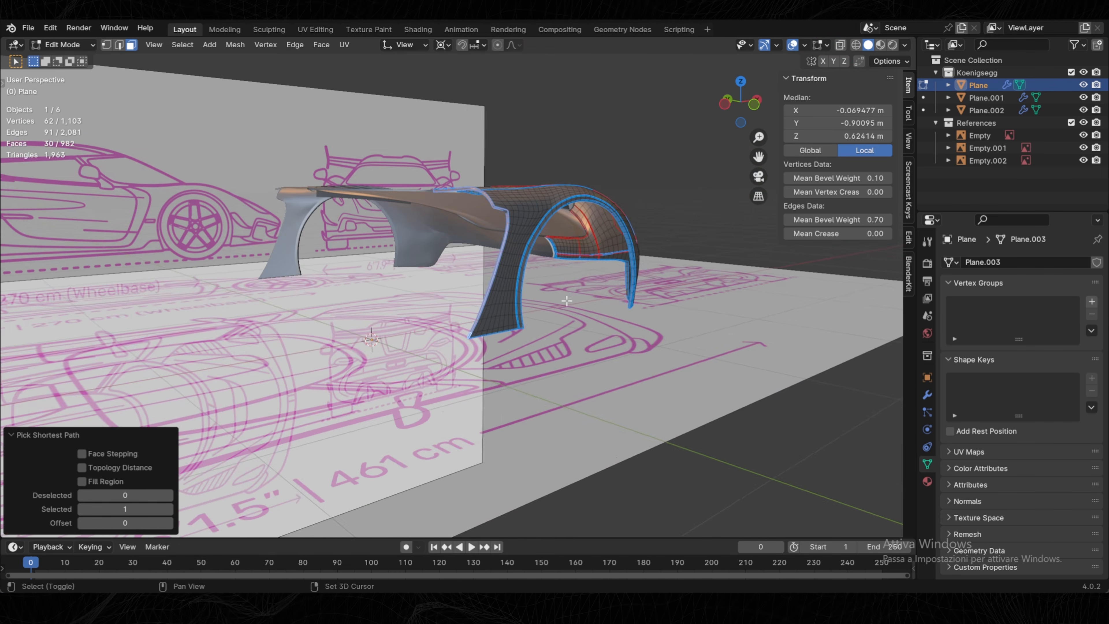
pyautogui.click(909, 206)
pyautogui.click(830, 77)
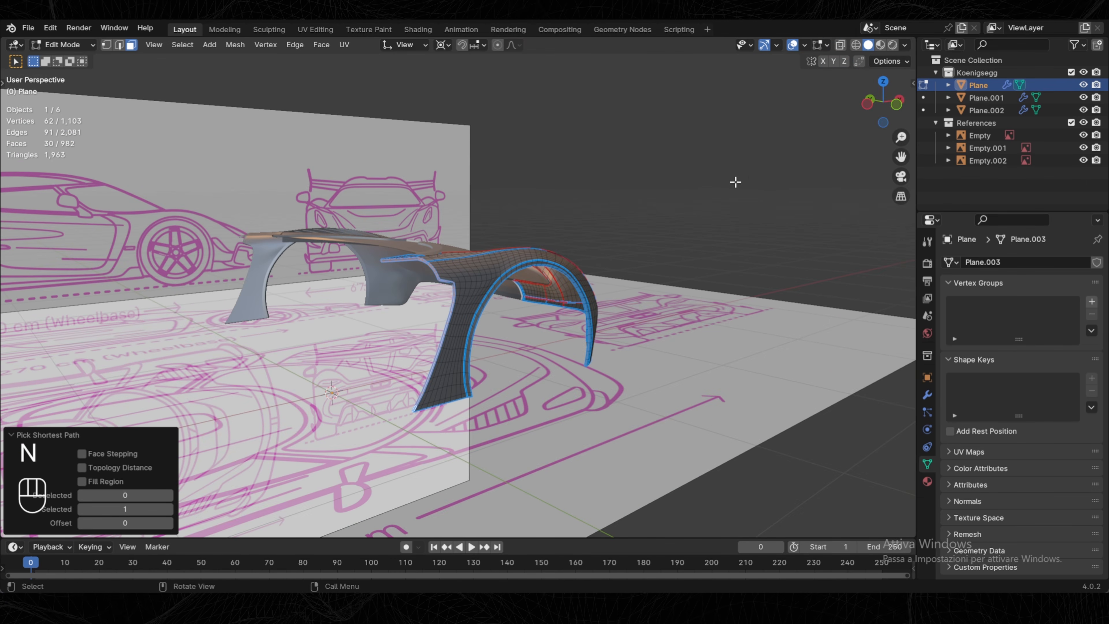
pyautogui.scroll(4, 542, 305)
pyautogui.hotkey('ctrl', 'i')
pyautogui.press('h')
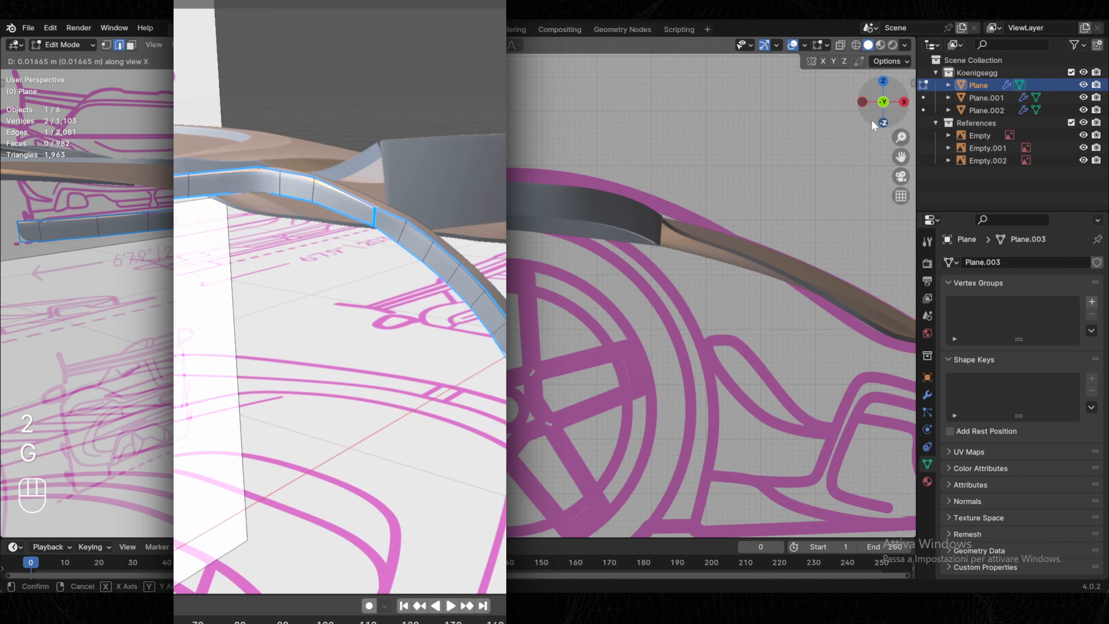
# Move single edges around the lower bend of the isolated rim strip along global X to even out its curve.
pyautogui.press('2')
pyautogui.click(575, 355)
pyautogui.press('g')
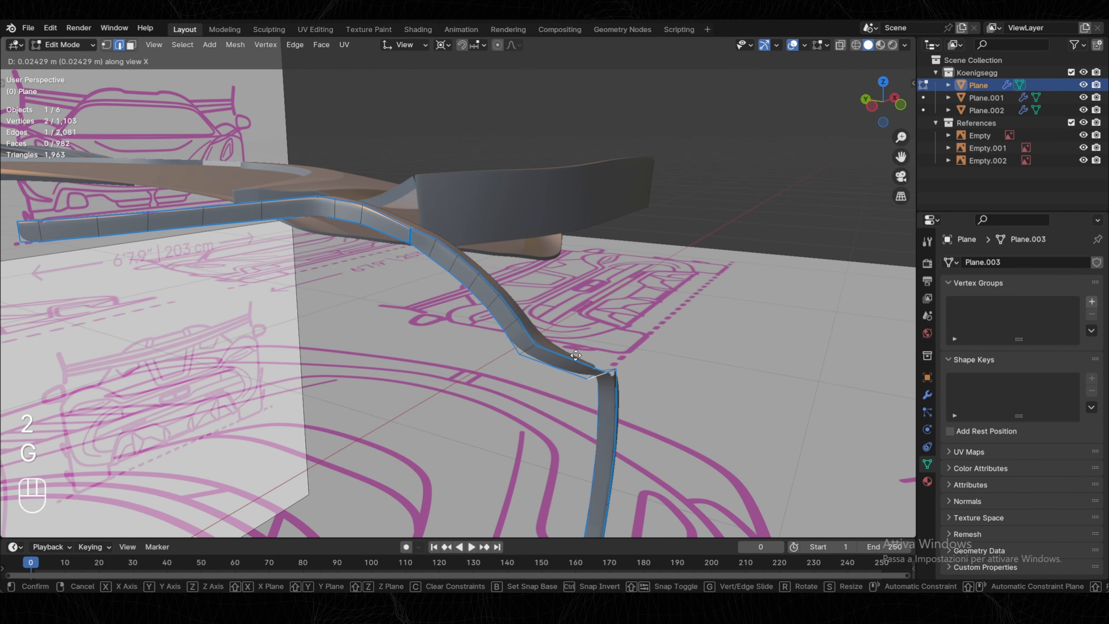
pyautogui.press('g')
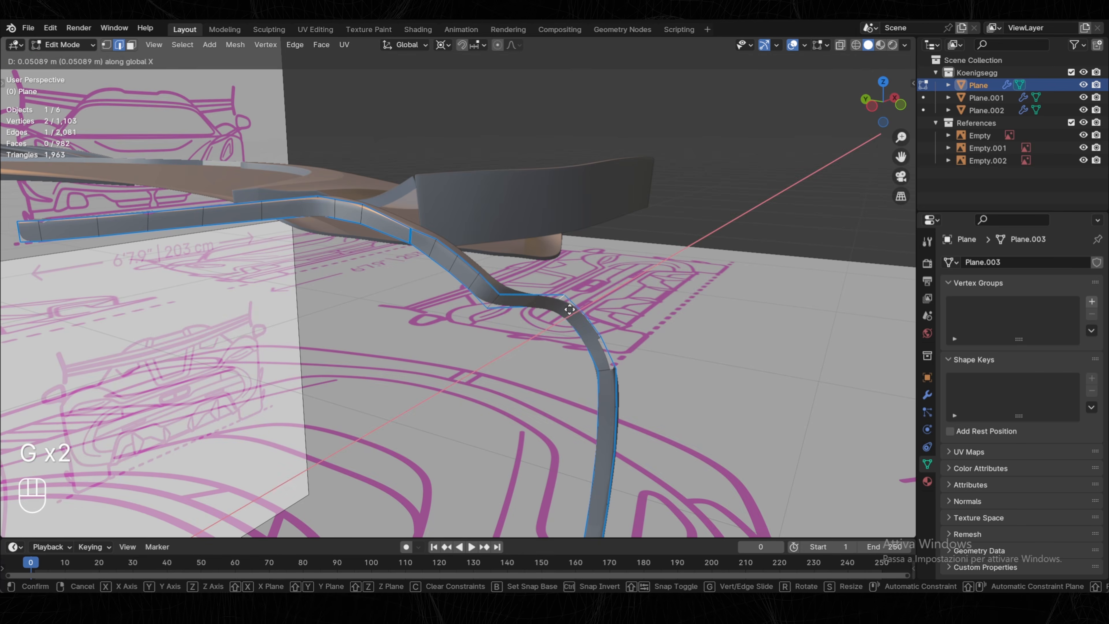
pyautogui.press('g')
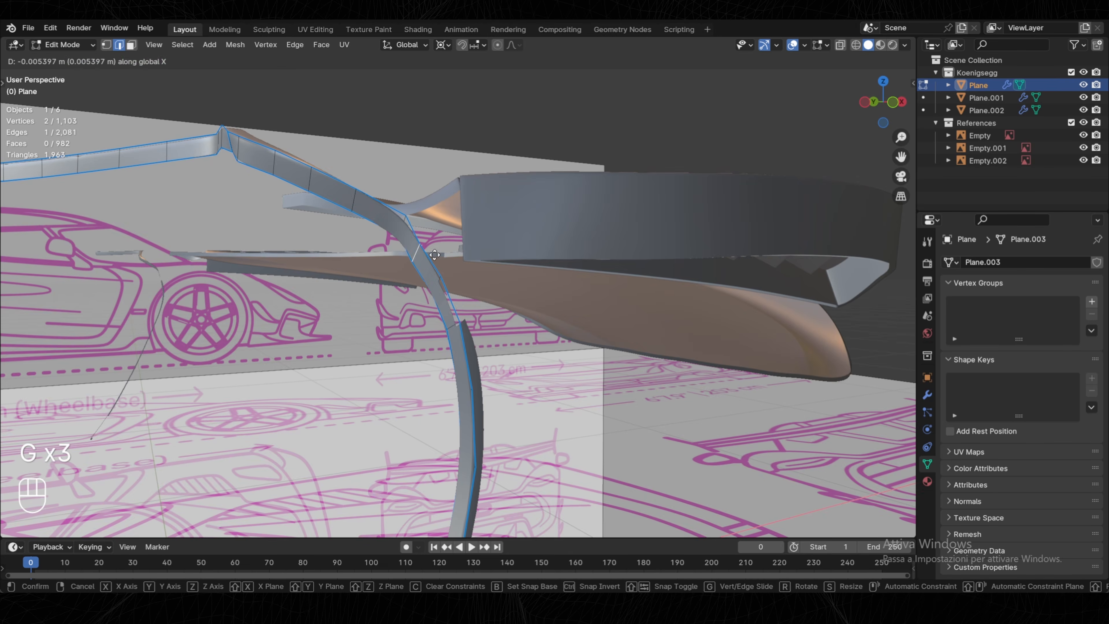
pyautogui.press('g')
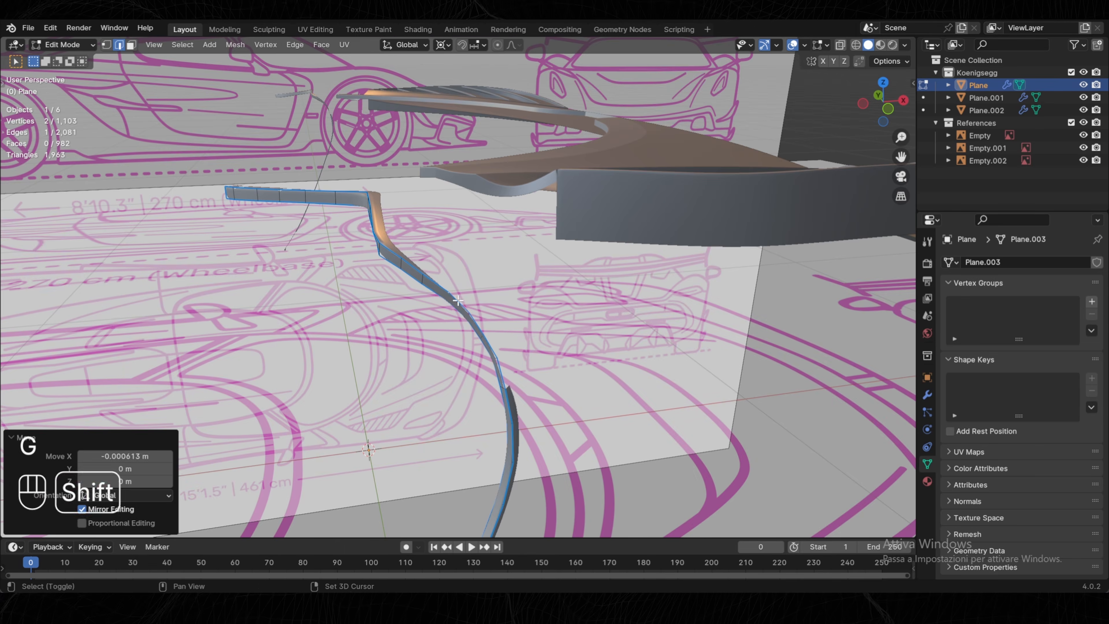
# Continue along the upper part of the rim strip, sliding its edges along global X until the profile forms a smooth arc.
pyautogui.moveTo(458, 300); pyautogui.dragTo(507, 188, button='middle')
pyautogui.press('g')
pyautogui.click(555, 271)
pyautogui.moveTo(507, 187); pyautogui.dragTo(530, 144, button='middle')
pyautogui.press('g')
pyautogui.press('x')
pyautogui.click(491, 184)
pyautogui.press('g')
pyautogui.press('x')
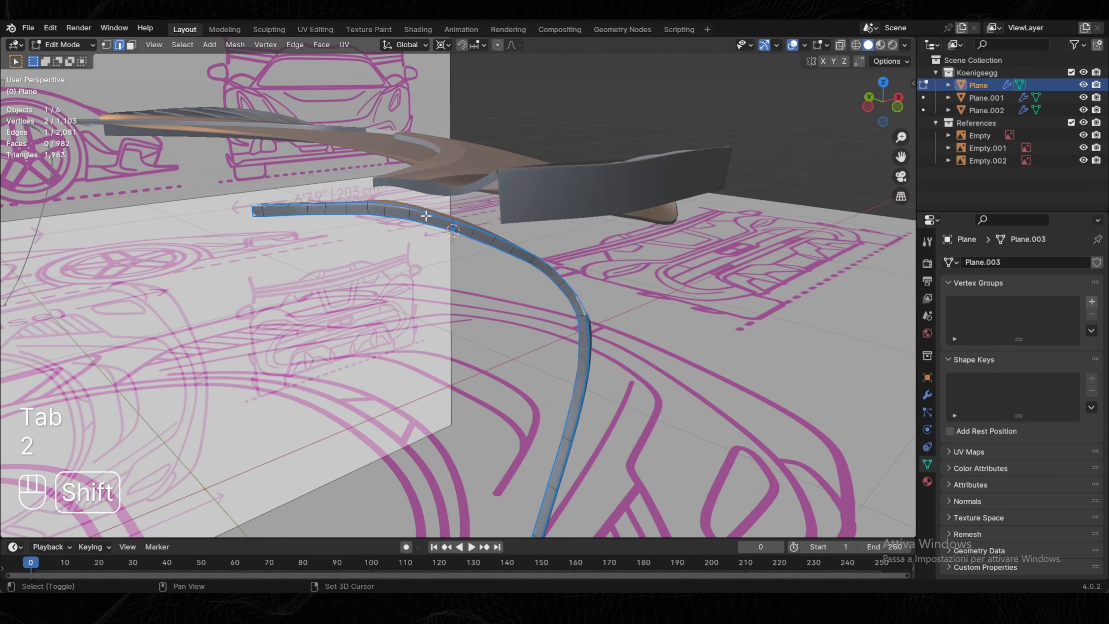
# Fill the gaps between the rim and the fender's outer surface with new faces, and recalculate the normals of the whole mesh.
pyautogui.moveTo(425, 216); pyautogui.dragTo(446, 253, button='middle')
pyautogui.hotkey('ctrl', 'shift', 'e')
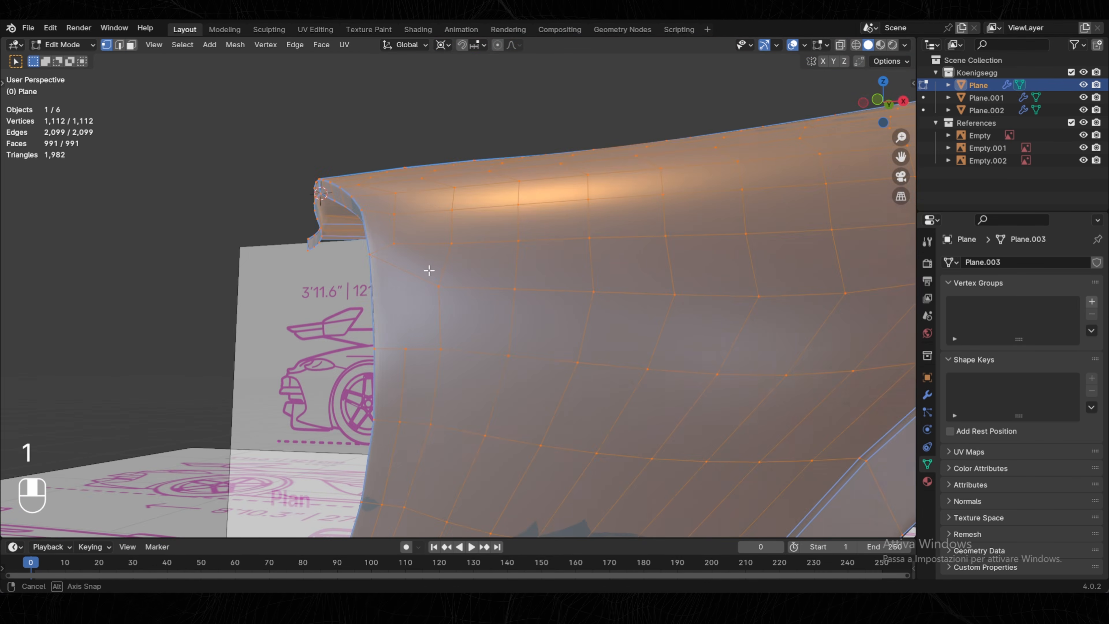
pyautogui.click(401, 259)
pyautogui.moveTo(429, 271); pyautogui.dragTo(523, 276, button='middle')
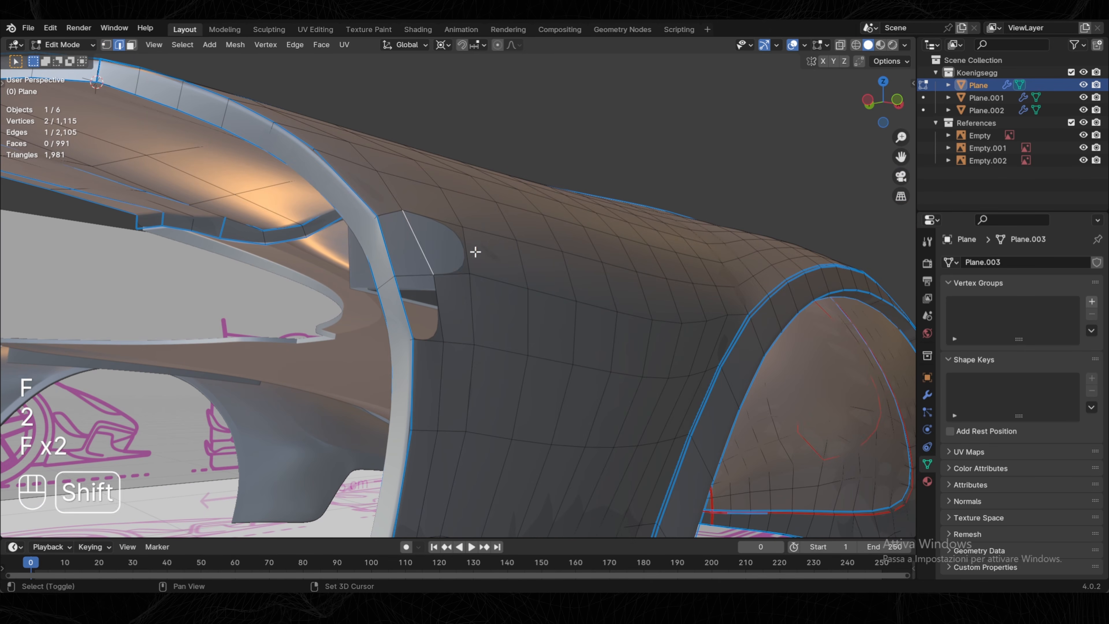
pyautogui.keyDown('shift'); pyautogui.click(465, 251); pyautogui.keyUp('shift')
pyautogui.press('f')
pyautogui.press('f')
pyautogui.press('f')
pyautogui.press('a')
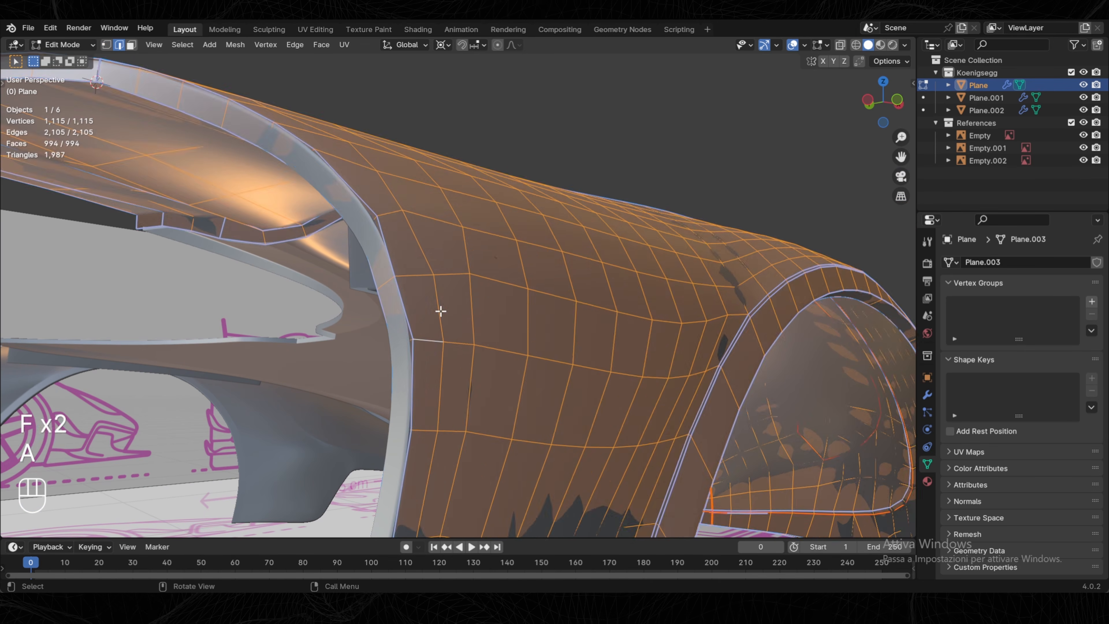
pyautogui.hotkey('shift', 'n')
# Select the edge loop running down the fender just inside the rim, relax it several times, and return to Object Mode.
pyautogui.scroll(-4, 443, 301)
pyautogui.press('2')
pyautogui.keyDown('alt'); pyautogui.click(453, 296); pyautogui.keyUp('alt')
pyautogui.moveTo(453, 295)
pyautogui.mouseDown(button='middle')
pyautogui.moveTo(432, 330)
pyautogui.moveTo(488, 193)
pyautogui.moveTo(462, 308)
pyautogui.mouseUp(button='middle')
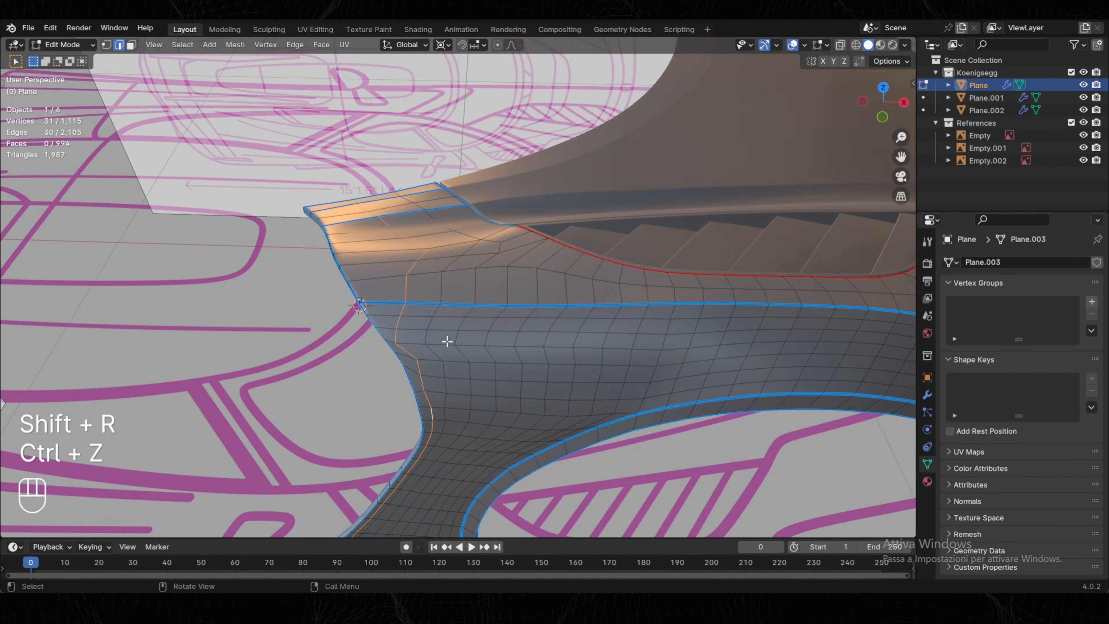
pyautogui.scroll(3, 417, 311)
pyautogui.hotkey('shift', 'r')
pyautogui.hotkey('shift', 'r')
pyautogui.hotkey('shift', 'r')
pyautogui.press('Tab')
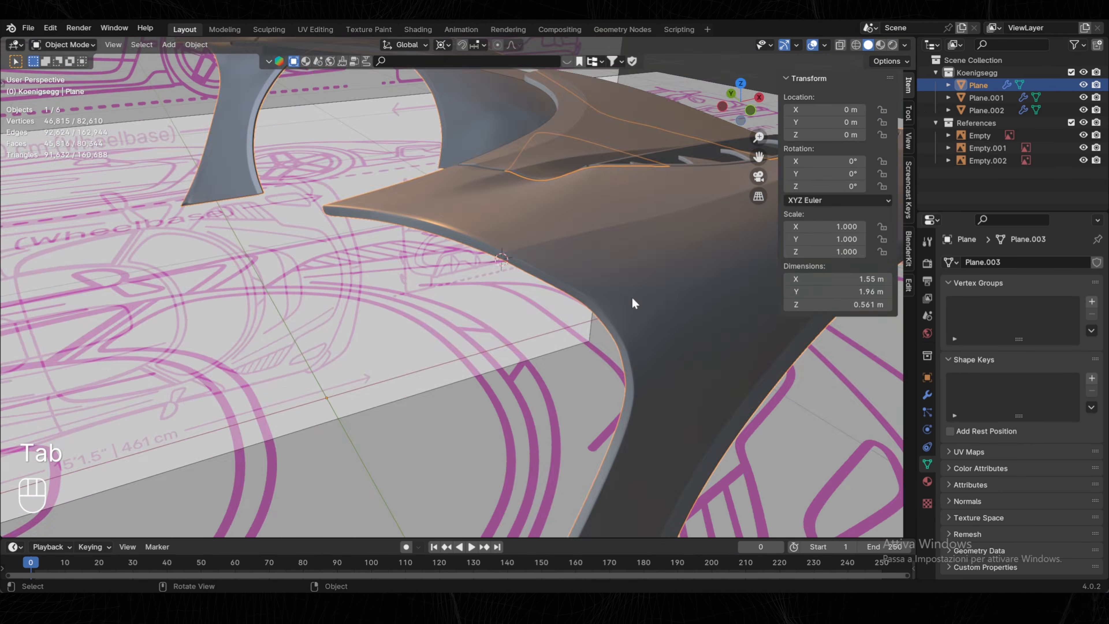
# Relax the crosswise edge loops on the fender's rear pillar, trimming the selection with Circle Select, and undo the last change at the base.
pyautogui.press('Tab')
pyautogui.hotkey('shift', 'ctrl', 'e')
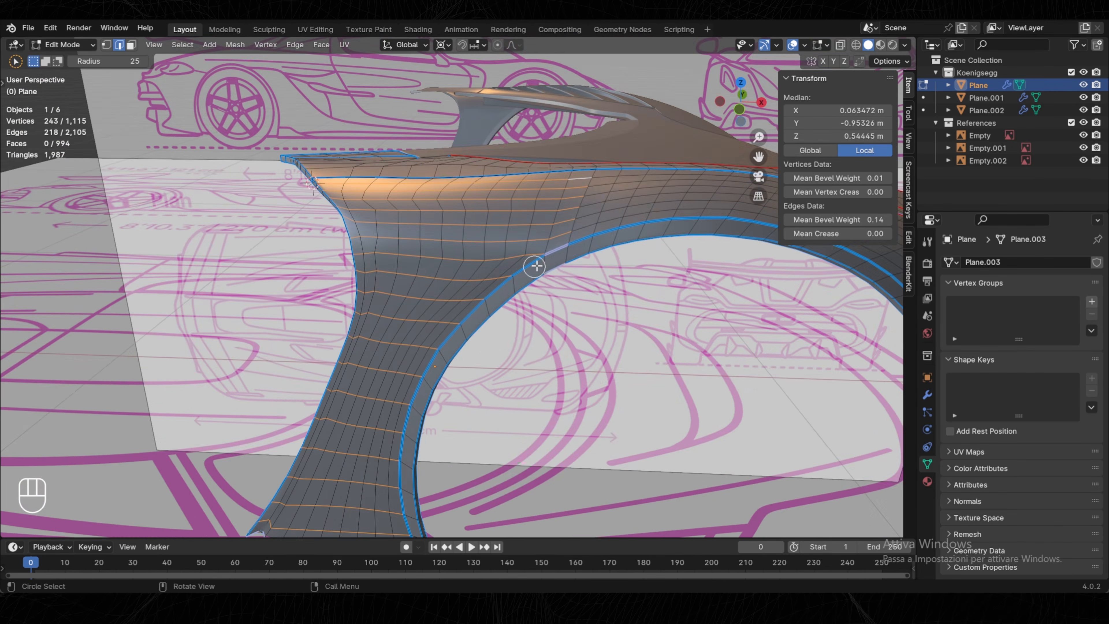
pyautogui.press('c')
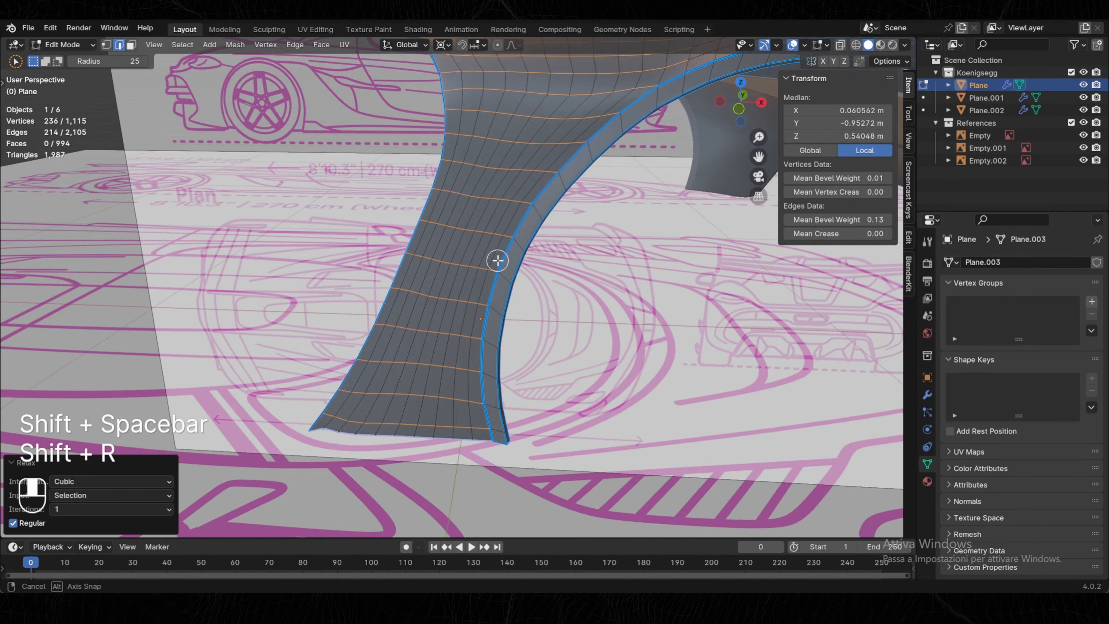
pyautogui.press('w')
pyautogui.press('w')
pyautogui.press('w')
pyautogui.press('2')
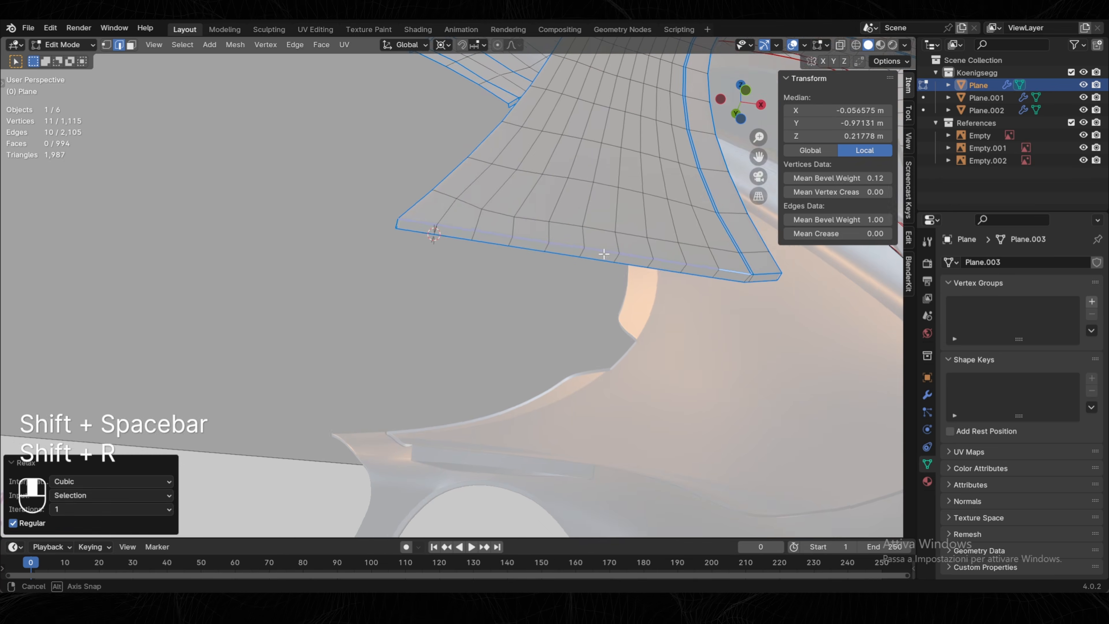
pyautogui.hotkey('ctrl', 'z')
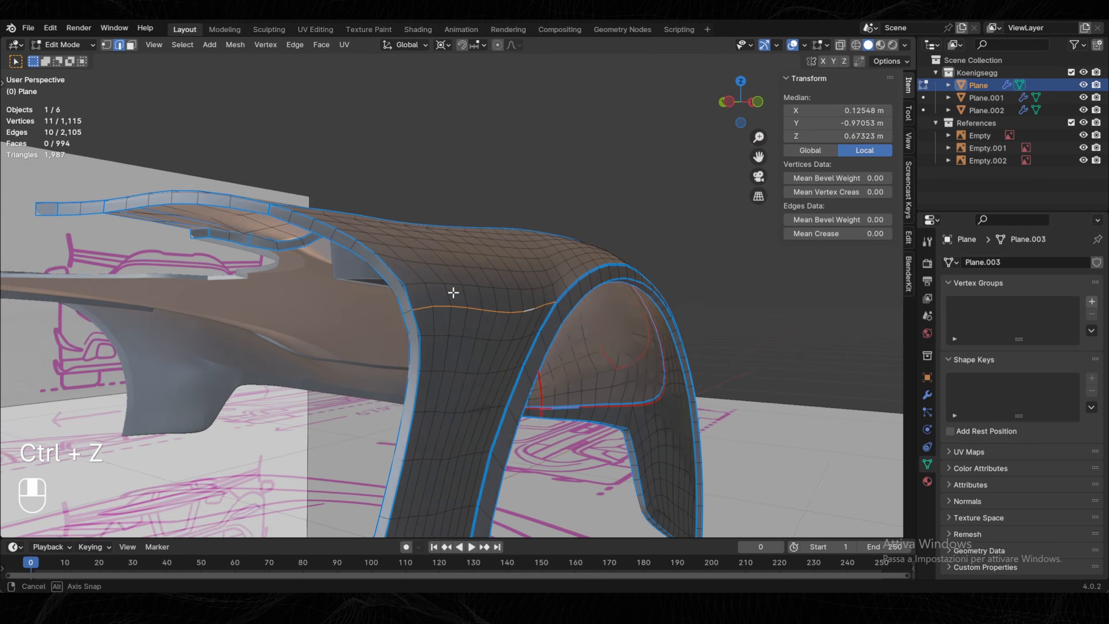
# Reposition vertices on the fender's top surface between the hood seam and the rear rim, including along Z, and check the shading in Object Mode.
pyautogui.press('Tab')
pyautogui.press('Tab')
pyautogui.press('1')
pyautogui.press('g')
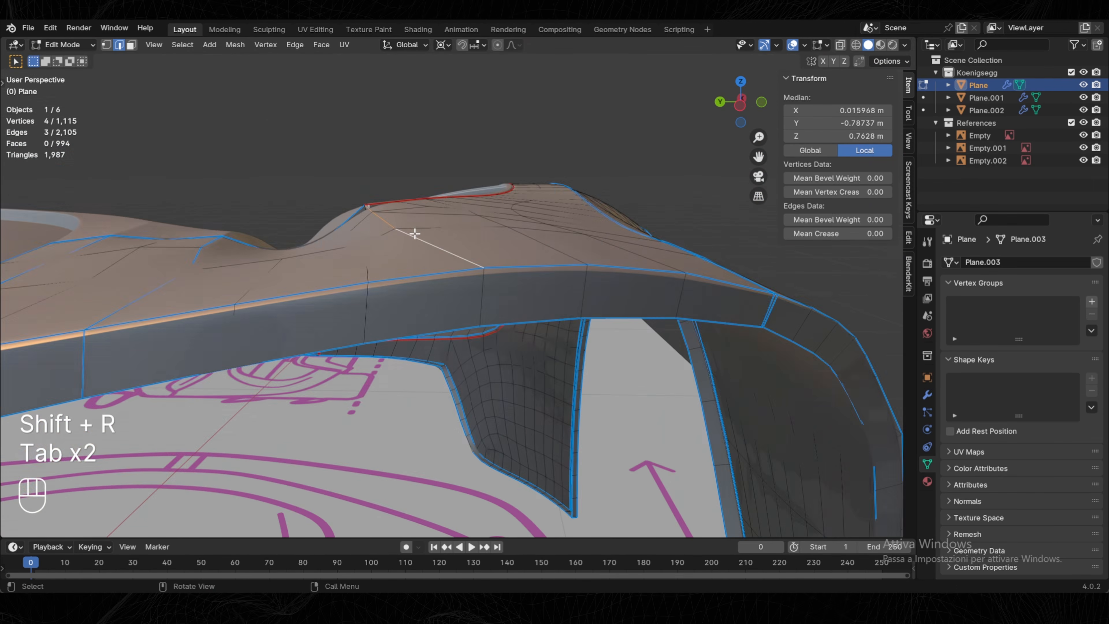
pyautogui.press('1')
pyautogui.press('g')
pyautogui.press('z')
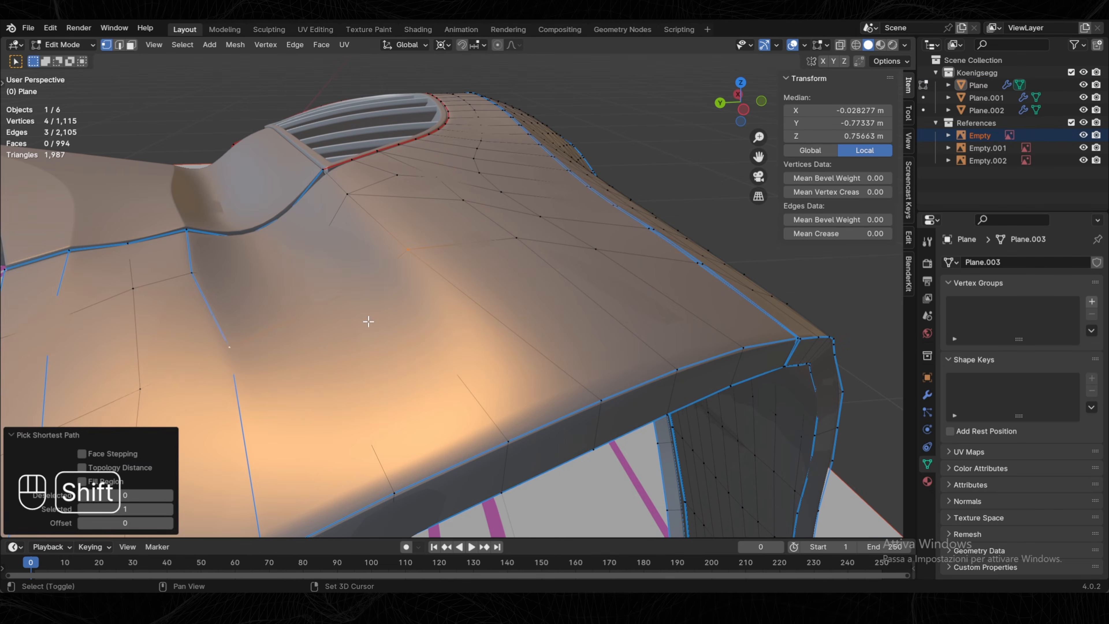
pyautogui.press('Tab')
pyautogui.press('Tab')
pyautogui.press('Tab')
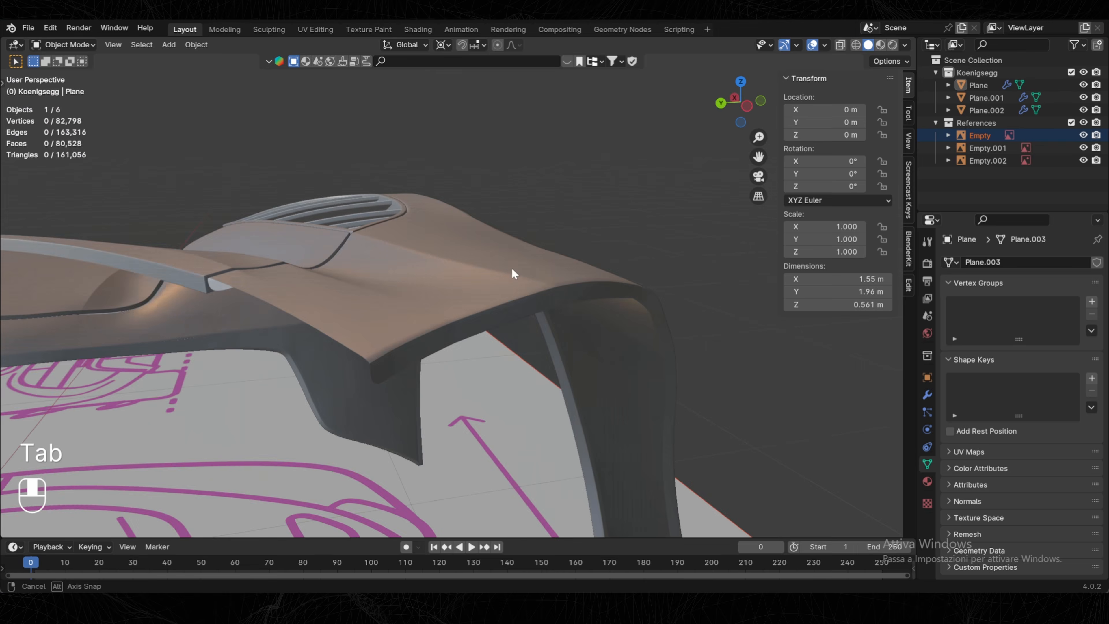
pyautogui.scroll(-5, 511, 267)
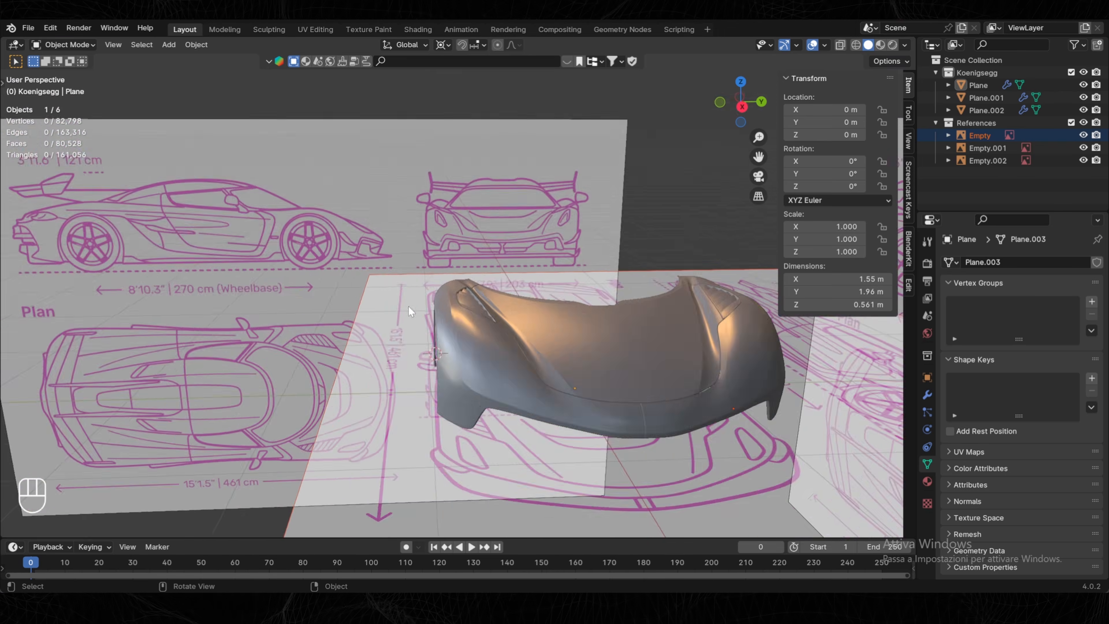
# Snap the 3D cursor to a rim vertex and align the neighbouring vertex to it by scaling to 0 along global X.
pyautogui.moveTo(408, 306); pyautogui.dragTo(464, 287, button='middle')
pyautogui.press('Tab')
pyautogui.press('1')
pyautogui.hotkey('shift', 's')
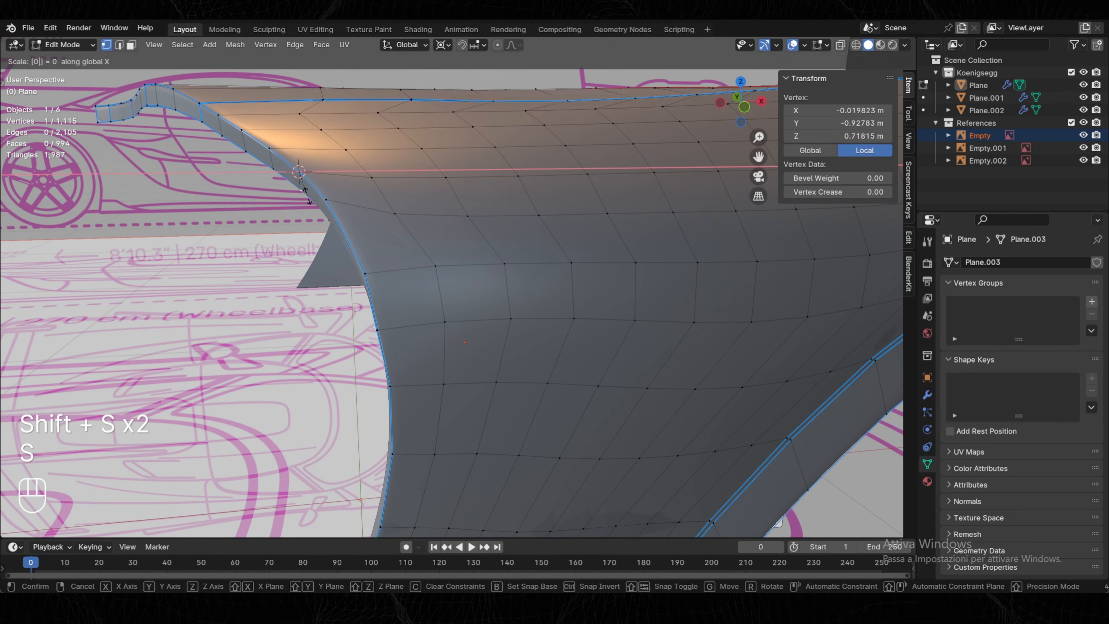
pyautogui.press('1')
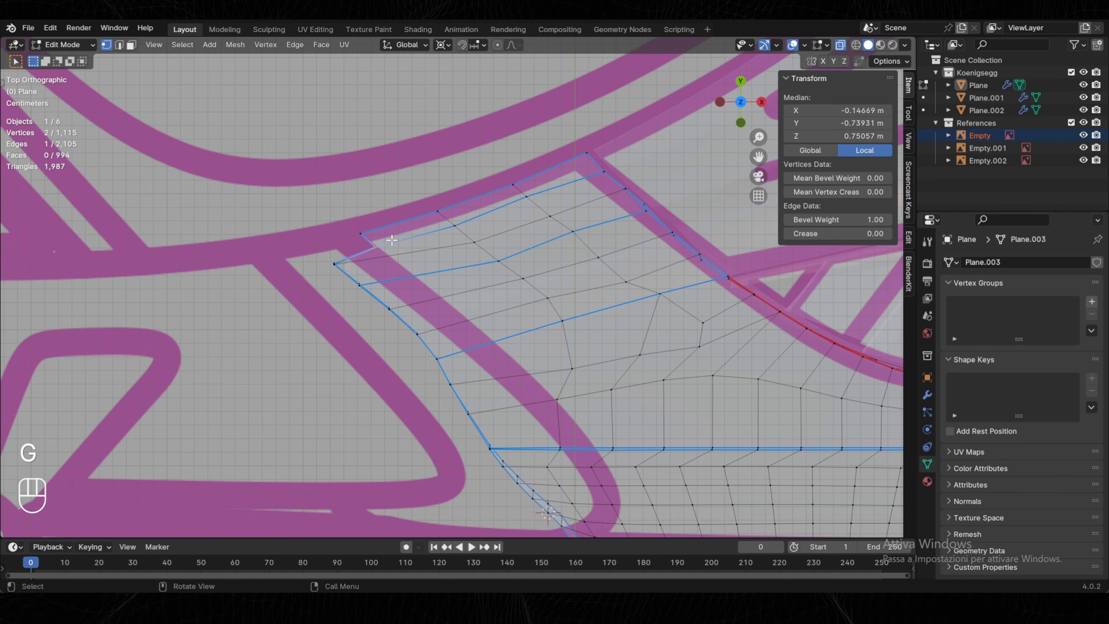
# Relax the edge path along the upper part of the fender's rear rim repeatedly and check the smoothed result.
pyautogui.press('2')
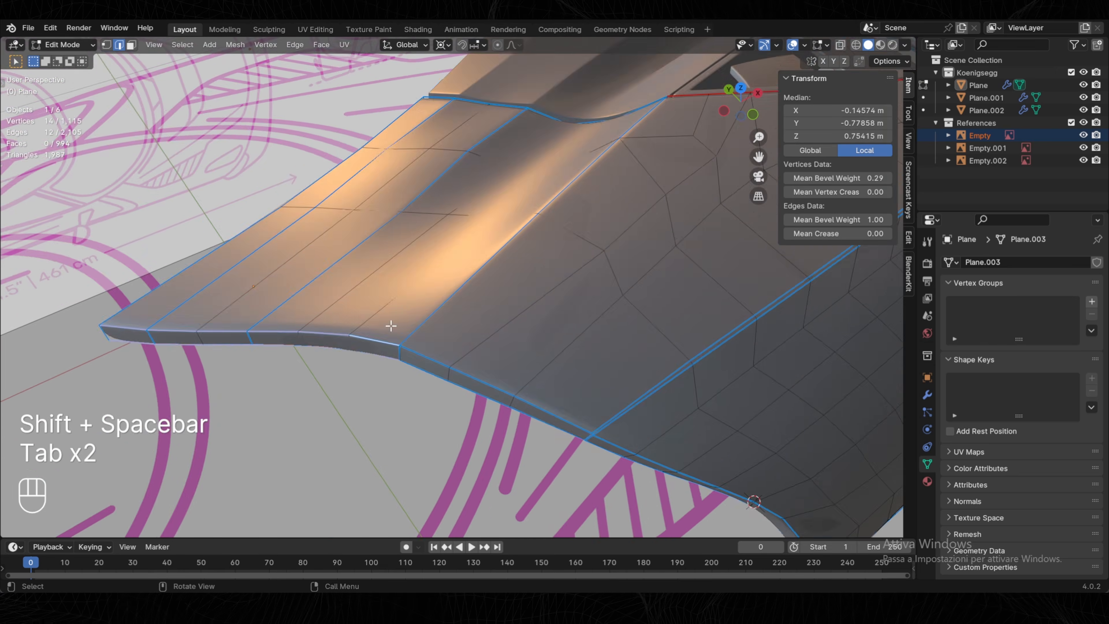
pyautogui.hotkey('shift', 'r')
pyautogui.hotkey('ctrl', 'z')
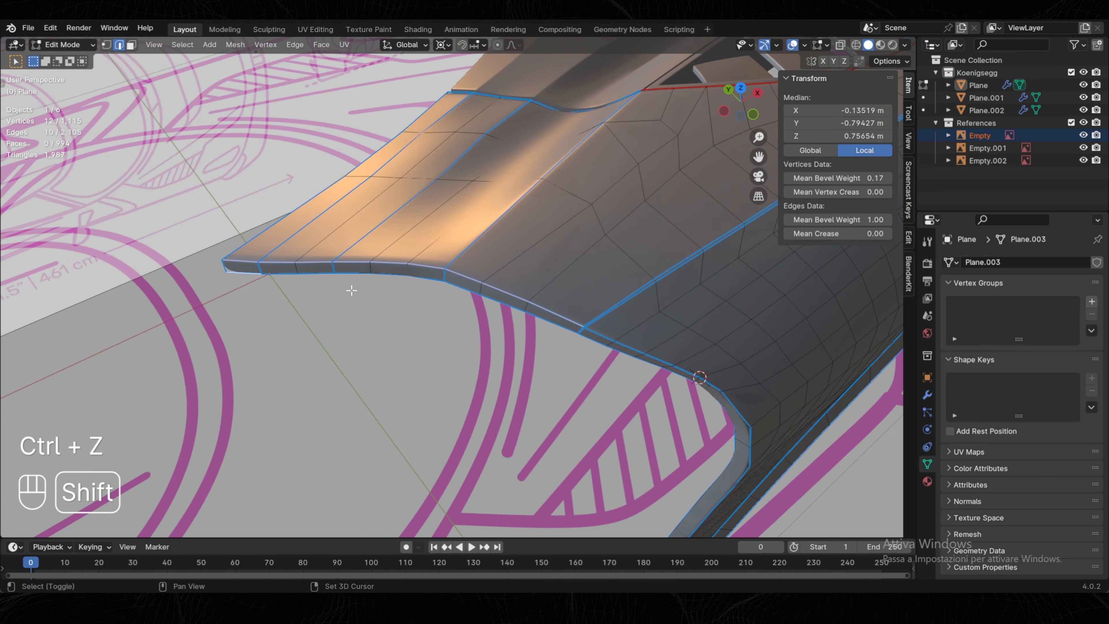
pyautogui.hotkey('shift', 'r')
pyautogui.hotkey('shift', 'r')
pyautogui.hotkey('shift', 'r')
pyautogui.hotkey('shift', 'r')
pyautogui.hotkey('shift', 'r')
pyautogui.press('Tab')
pyautogui.press('Tab')
# Extend the selection along both rim edges down to the fender's base, relax them repeatedly, and inspect the shape outside Edit Mode.
pyautogui.keyDown('ctrl'); pyautogui.click(444, 445); pyautogui.keyUp('ctrl')
pyautogui.hotkey('shift', 'r')
pyautogui.hotkey('shift', 'r')
pyautogui.hotkey('shift', 'r')
pyautogui.hotkey('shift', 'r')
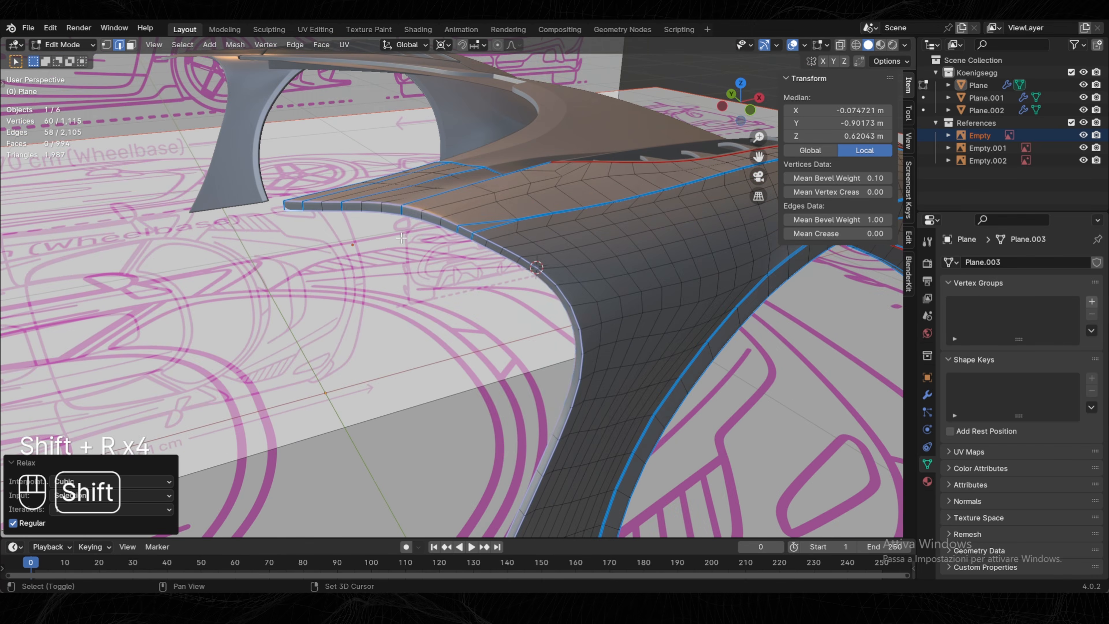
pyautogui.hotkey('shift', 'r')
pyautogui.hotkey('shift', 'r')
pyautogui.hotkey('shift', 'r')
pyautogui.hotkey('shift', 'r')
pyautogui.hotkey('shift', 'r')
pyautogui.hotkey('shift', 'r')
pyautogui.press('Tab')
pyautogui.press('Tab')
pyautogui.press('1')
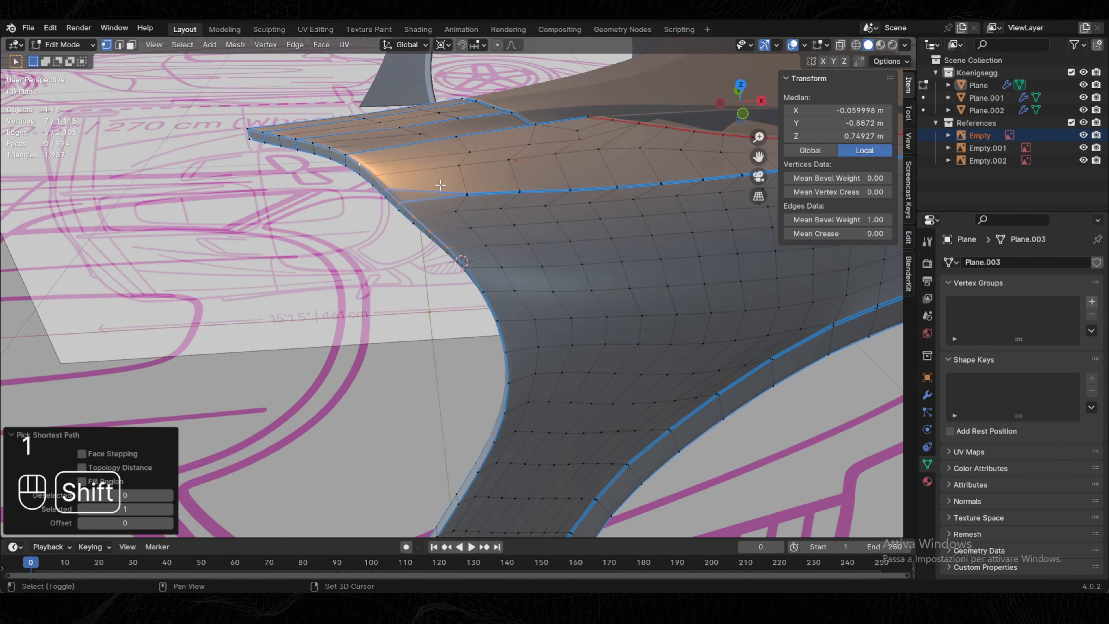
# Try to relax the short vertex path along the rim near the fender's upper rear corner.
pyautogui.hotkey('shift', 'r')
pyautogui.hotkey('ctrl', 'z')
pyautogui.hotkey('ctrl', 'z')
pyautogui.hotkey('ctrl', 'z')
pyautogui.hotkey('ctrl', 'z')
pyautogui.hotkey('ctrl', 'z')
pyautogui.hotkey('ctrl', 'z')
pyautogui.hotkey('shift', 's')
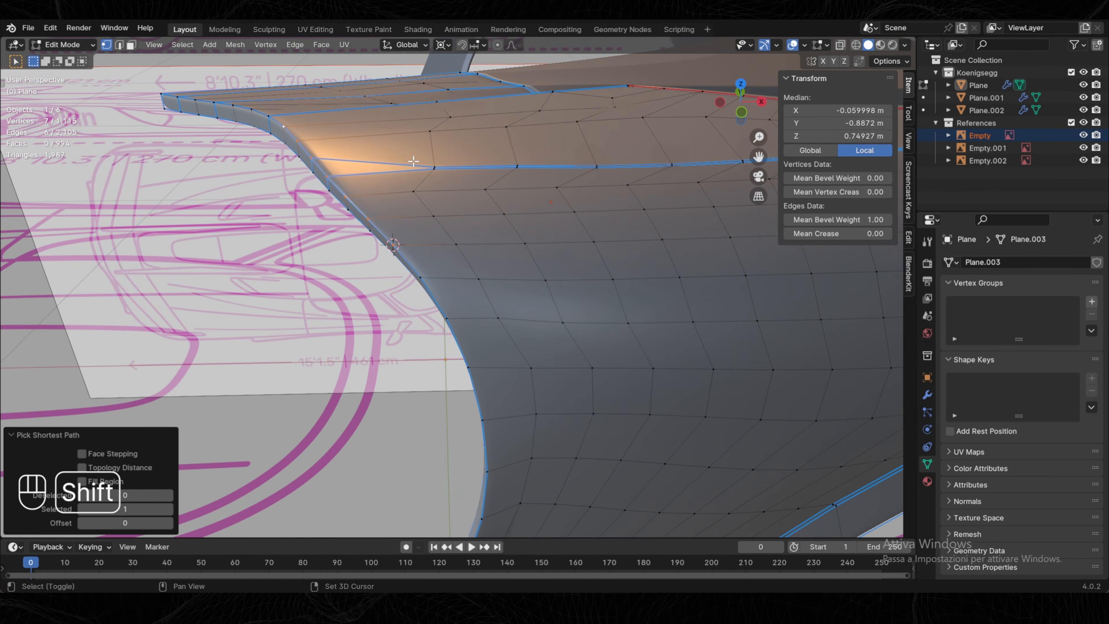
pyautogui.hotkey('shift', 'r')
pyautogui.hotkey('shift', 'r')
pyautogui.hotkey('shift', 'r')
pyautogui.hotkey('shift', 'r')
pyautogui.hotkey('shift', 'r')
pyautogui.hotkey('shift', 'r')
pyautogui.hotkey('shift', 'r')
pyautogui.hotkey('shift', 'r')
pyautogui.hotkey('shift', 'r')
pyautogui.hotkey('shift', 'r')
pyautogui.hotkey('shift', 'r')
pyautogui.hotkey('shift', 'r')
pyautogui.hotkey('shift', 'r')
pyautogui.hotkey('shift', 'r')
pyautogui.hotkey('shift', 'r')
pyautogui.hotkey('shift', 'r')
pyautogui.hotkey('shift', 'r')
pyautogui.hotkey('shift', 'r')
pyautogui.hotkey('shift', 'r')
pyautogui.hotkey('shift', 'r')
pyautogui.hotkey('ctrl', 'z')
pyautogui.hotkey('ctrl', 'z')
pyautogui.hotkey('ctrl', 'z')
pyautogui.hotkey('ctrl', 'z')
pyautogui.hotkey('ctrl', 'z')
pyautogui.hotkey('ctrl', 'z')
pyautogui.hotkey('ctrl', 'z')
pyautogui.hotkey('ctrl', 'z')
pyautogui.hotkey('ctrl', 'z')
pyautogui.hotkey('ctrl', 'z')
pyautogui.hotkey('ctrl', 'z')
pyautogui.hotkey('ctrl', 'z')
pyautogui.hotkey('ctrl', 'z')
pyautogui.hotkey('ctrl', 'z')
pyautogui.hotkey('ctrl', 'z')
pyautogui.hotkey('ctrl', 'z')
pyautogui.hotkey('ctrl', 'z')
pyautogui.hotkey('ctrl', 'z')
pyautogui.hotkey('ctrl', 'z')
pyautogui.hotkey('ctrl', 'z')
# Shift the rim edges just above the 3D cursor slightly along global X in edge mode.
pyautogui.press('2')
pyautogui.press('g')
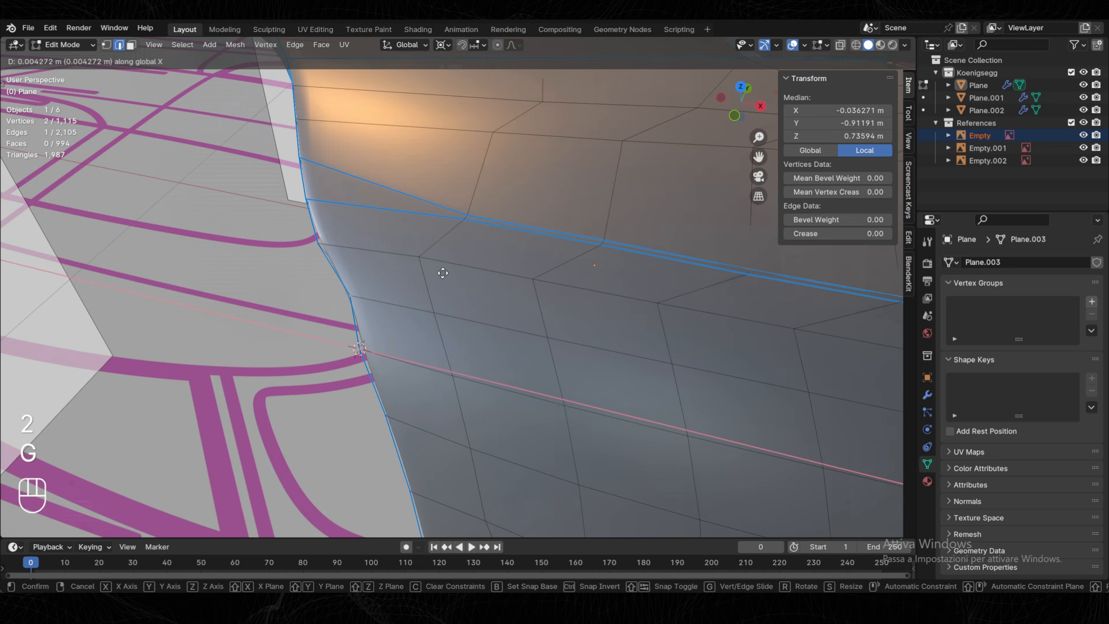
pyautogui.click(443, 273)
pyautogui.press('g')
pyautogui.press('x')
pyautogui.moveTo(443, 273); pyautogui.dragTo(395, 258, button='middle')
pyautogui.click(419, 245)
# Nudge the rim edges closer to the fender's top corner along global X, and repeat the last adjustment twice.
pyautogui.press('g')
pyautogui.press('x')
pyautogui.click(411, 245)
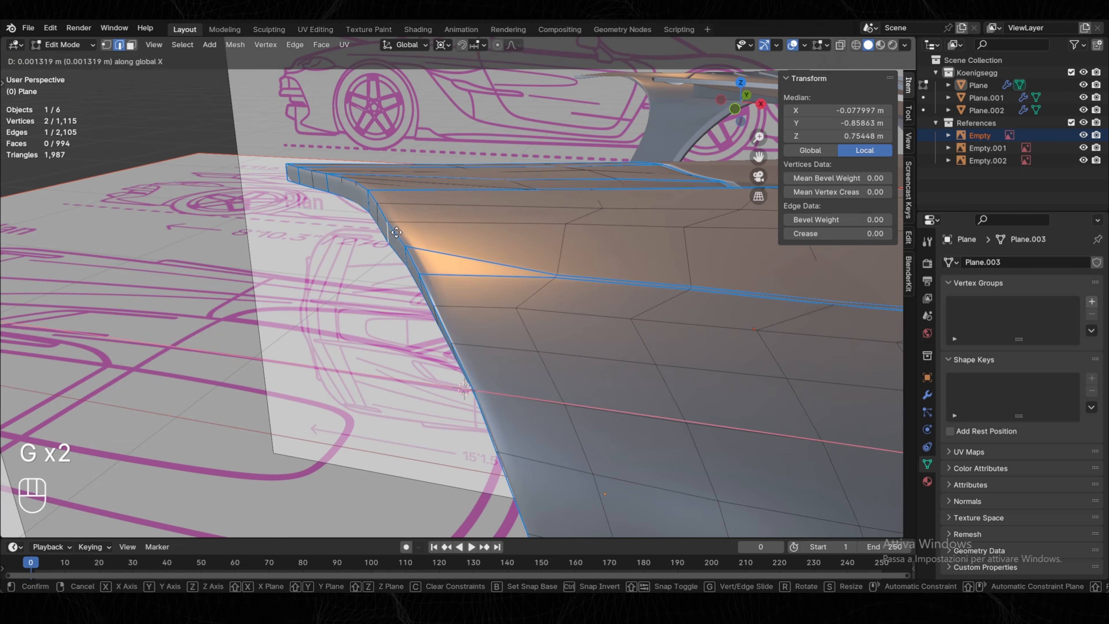
pyautogui.click(396, 232)
pyautogui.hotkey('shift', 'r')
pyautogui.hotkey('shift', 'r')
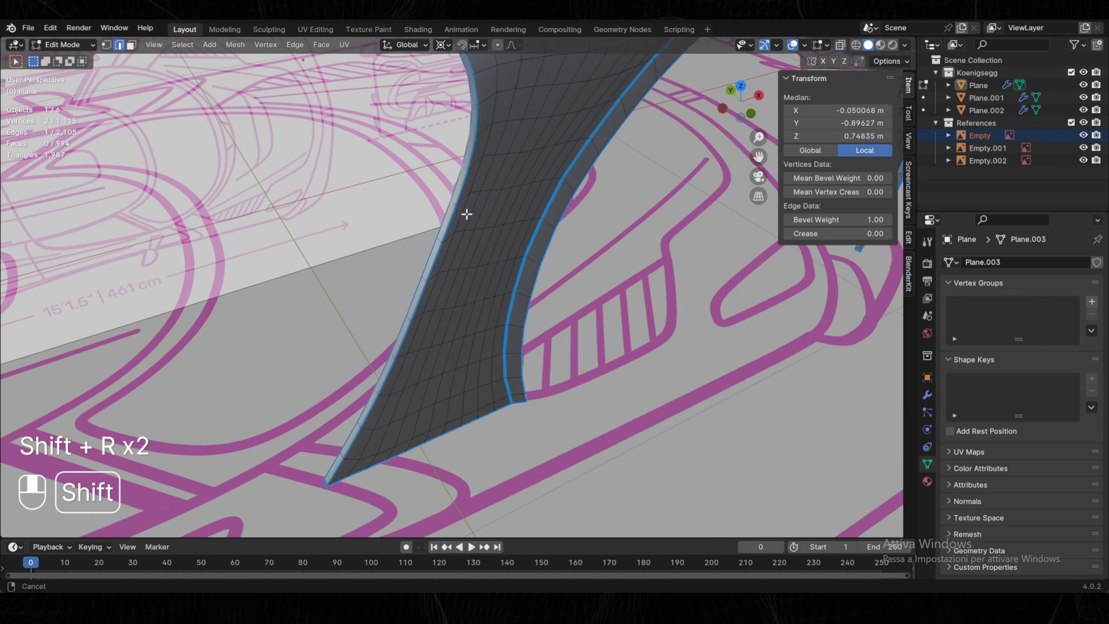
# Select the fender's rear rim edge path by shortest path, relax it, and inspect the surface outside Edit Mode.
pyautogui.keyDown('ctrl'); pyautogui.click(401, 179); pyautogui.keyUp('ctrl')
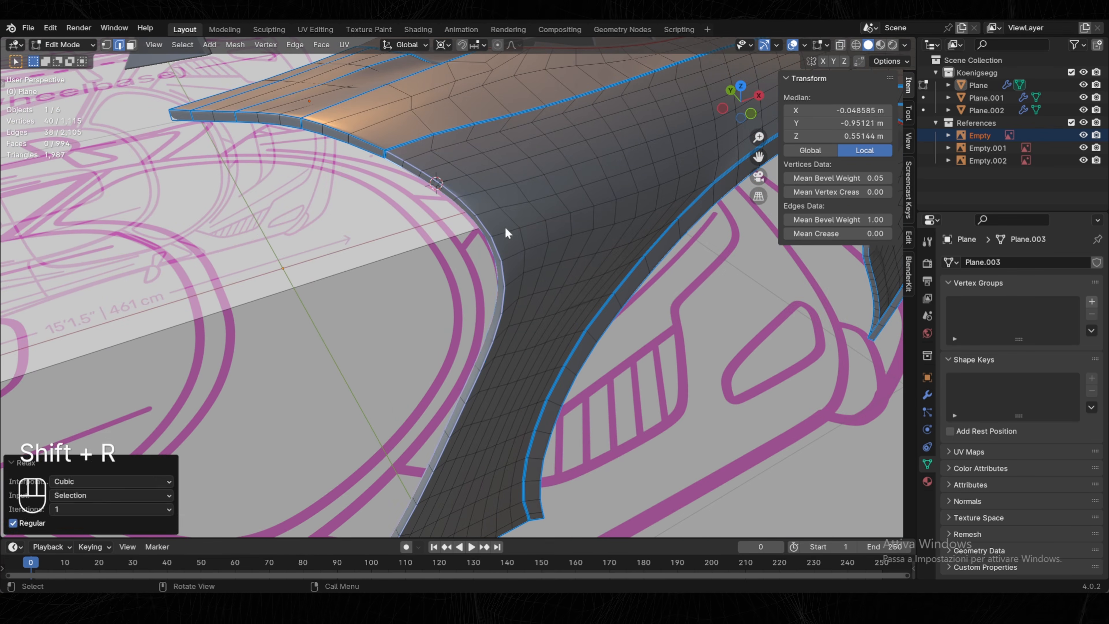
pyautogui.press('Tab')
pyautogui.moveTo(504, 226); pyautogui.dragTo(317, 280, button='middle')
pyautogui.press('Tab')
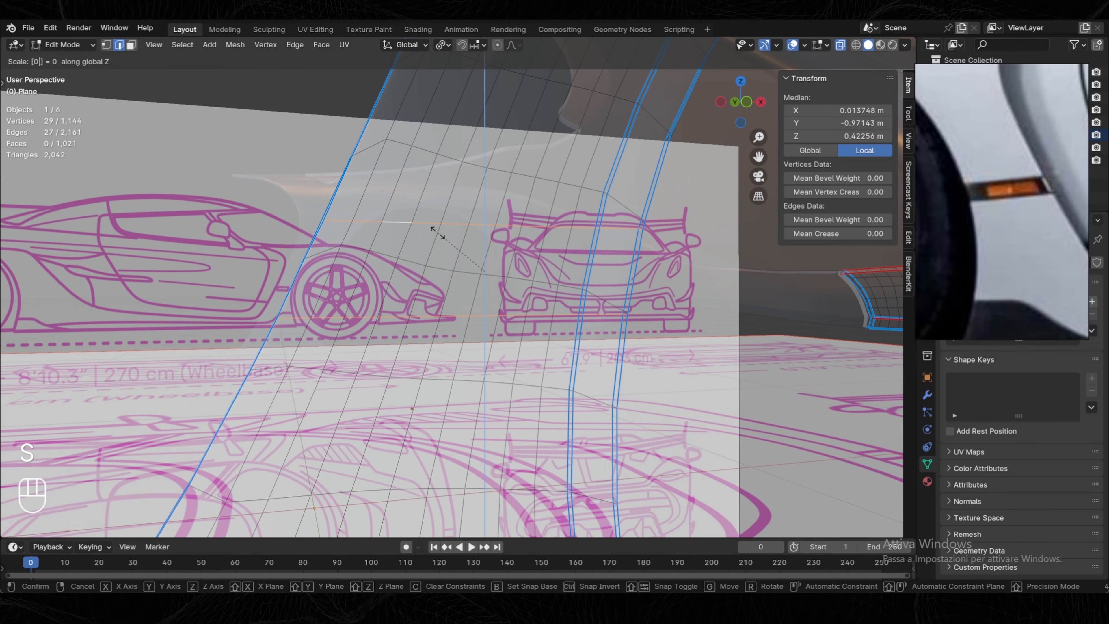
# Flatten the selected cross loops at side-marker height to 0 along global Z and dissolve the surplus edge loop.
pyautogui.click(437, 232)
pyautogui.press('2')
pyautogui.moveTo(469, 253); pyautogui.dragTo(468, 281, button='middle')
pyautogui.keyDown('alt'); pyautogui.click(438, 282); pyautogui.keyUp('alt')
pyautogui.press('Delete')
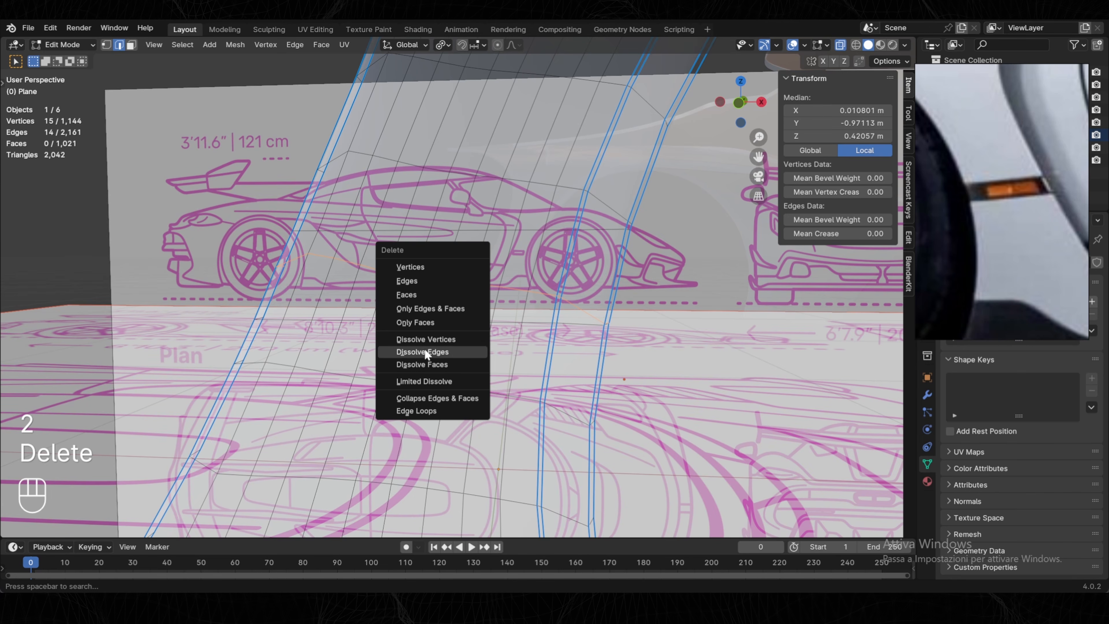
pyautogui.click(430, 352)
pyautogui.scroll(-3, 430, 352)
pyautogui.moveTo(430, 352); pyautogui.dragTo(456, 353, button='middle')
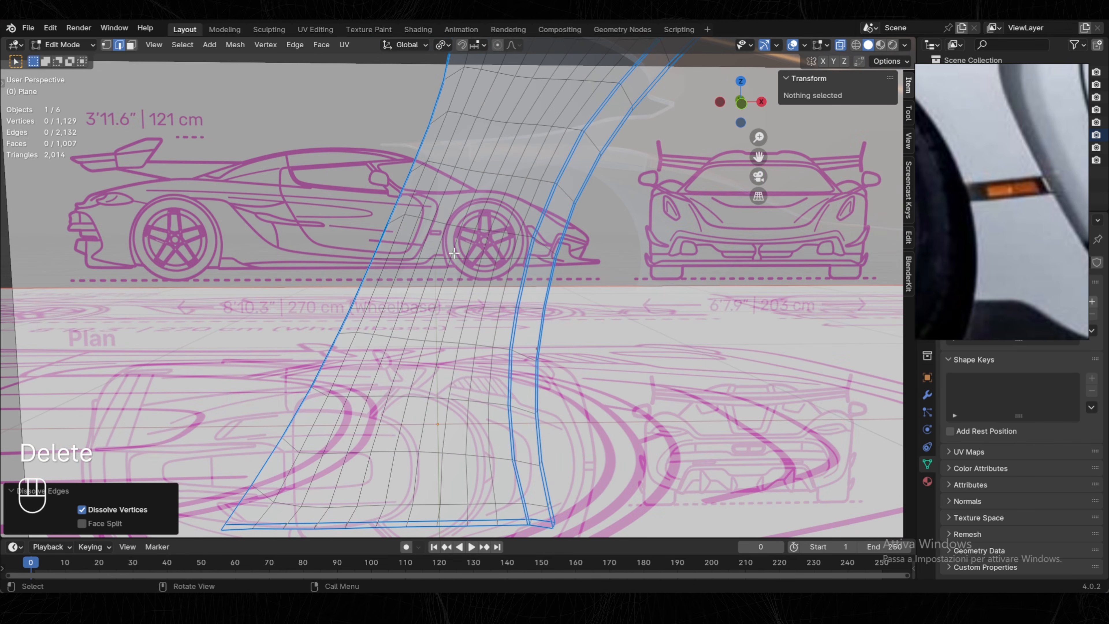
pyautogui.click(745, 104)
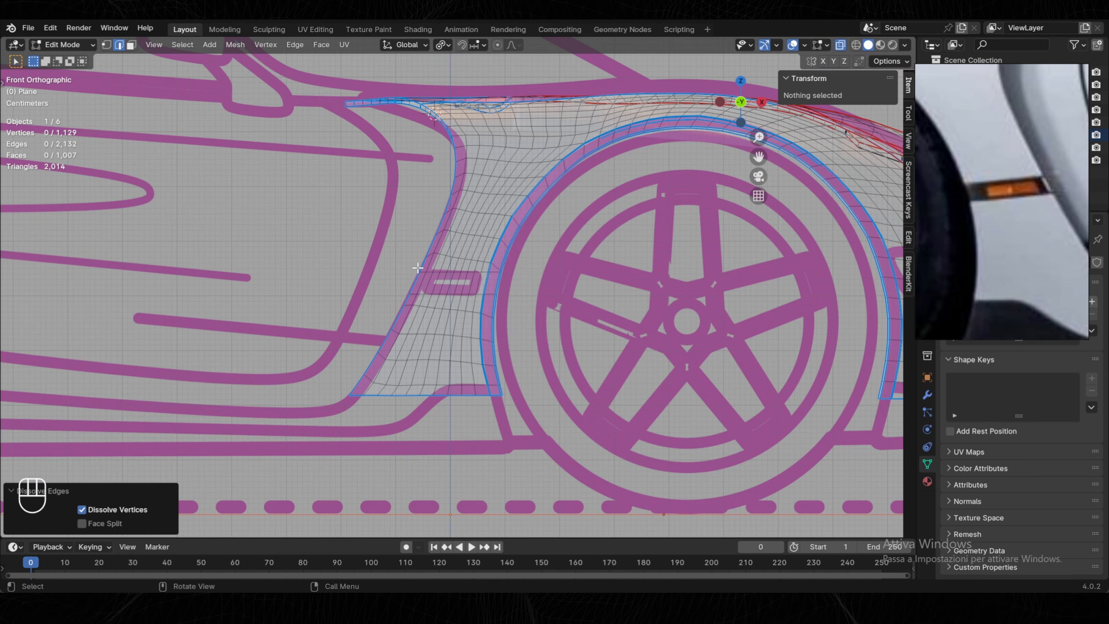
# Separate the full-width row of faces at side-marker height, including its end flanges, into its own object.
pyautogui.moveTo(418, 267); pyautogui.dragTo(454, 257, button='middle')
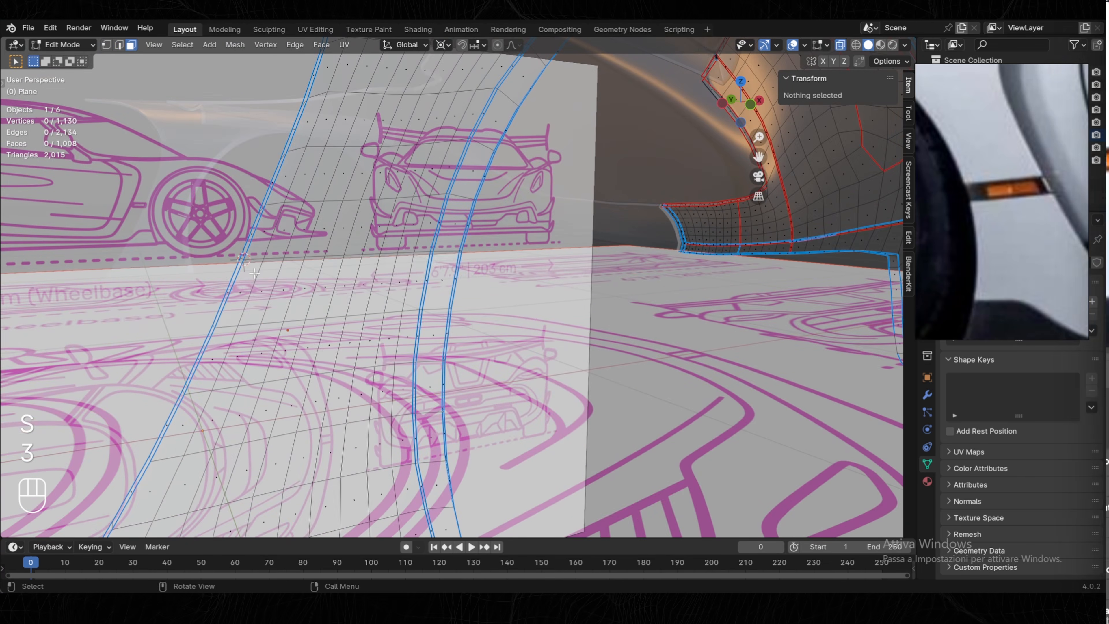
pyautogui.moveTo(360, 282); pyautogui.dragTo(321, 286, button='middle')
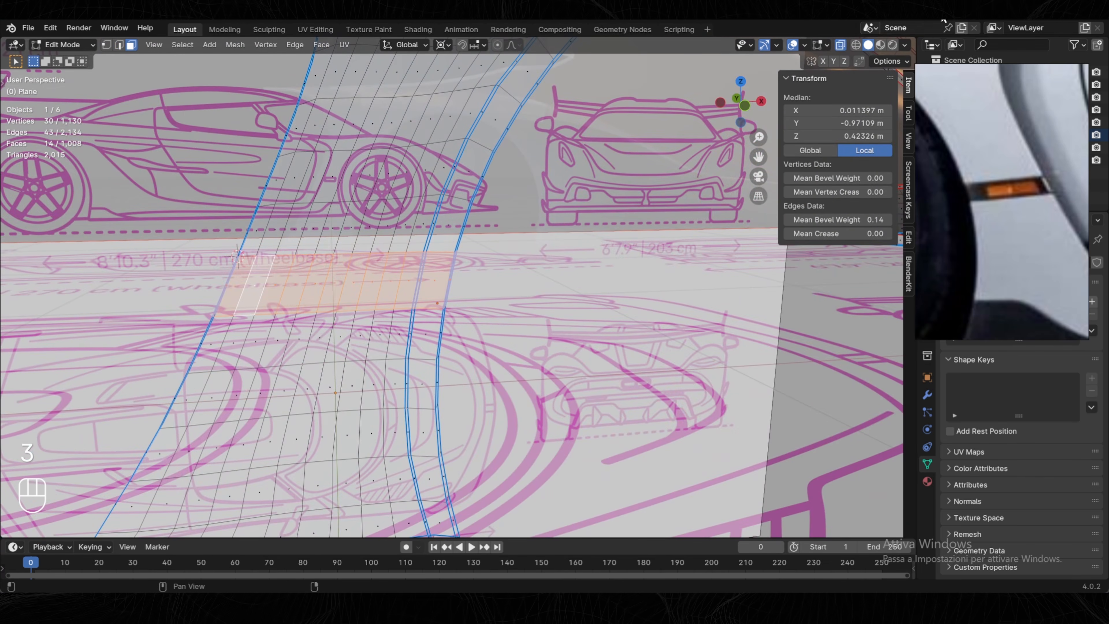
pyautogui.click(841, 45)
pyautogui.scroll(-4, 415, 282)
pyautogui.keyDown('shift'); pyautogui.moveTo(415, 282); pyautogui.dragTo(470, 282, button='middle'); pyautogui.keyUp('shift')
pyautogui.scroll(2, 458, 270)
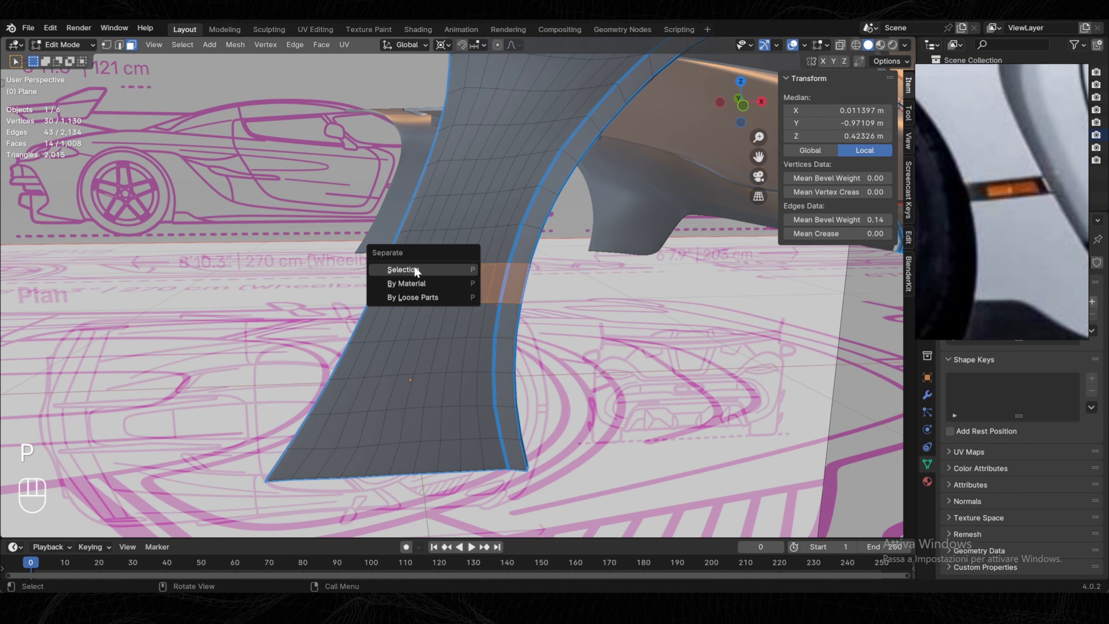
pyautogui.click(454, 269)
pyautogui.moveTo(454, 267); pyautogui.dragTo(519, 272, button='middle')
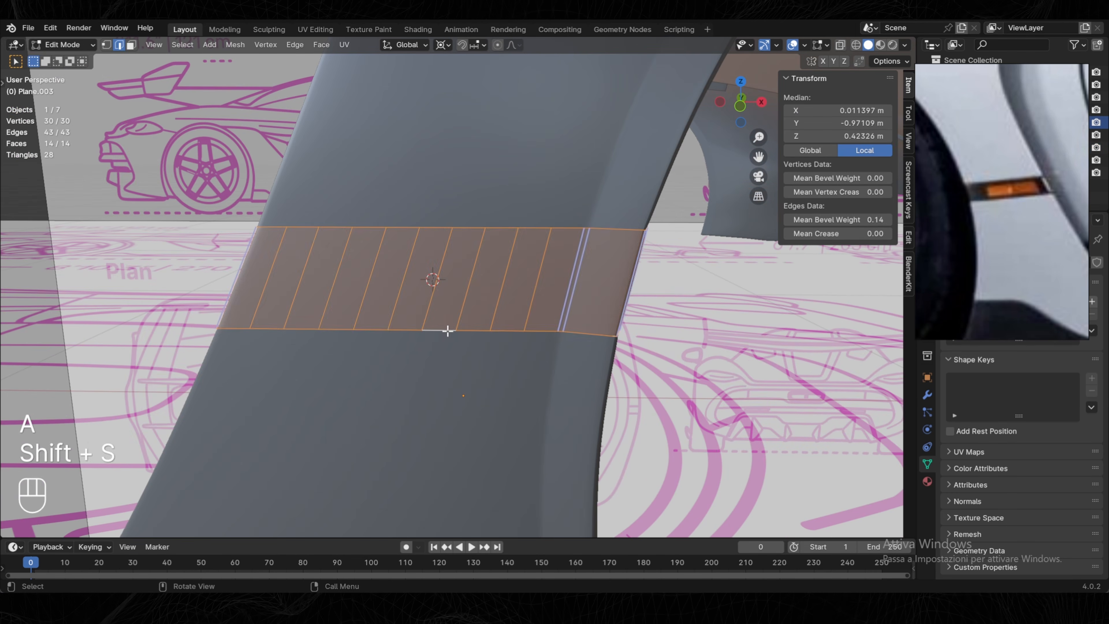
# Scale the separated strip's long upper and lower edges to 0.945 along global Z.
pyautogui.press('2')
pyautogui.keyDown('alt'); pyautogui.click(448, 331); pyautogui.keyUp('alt')
pyautogui.press('s')
pyautogui.press('z')
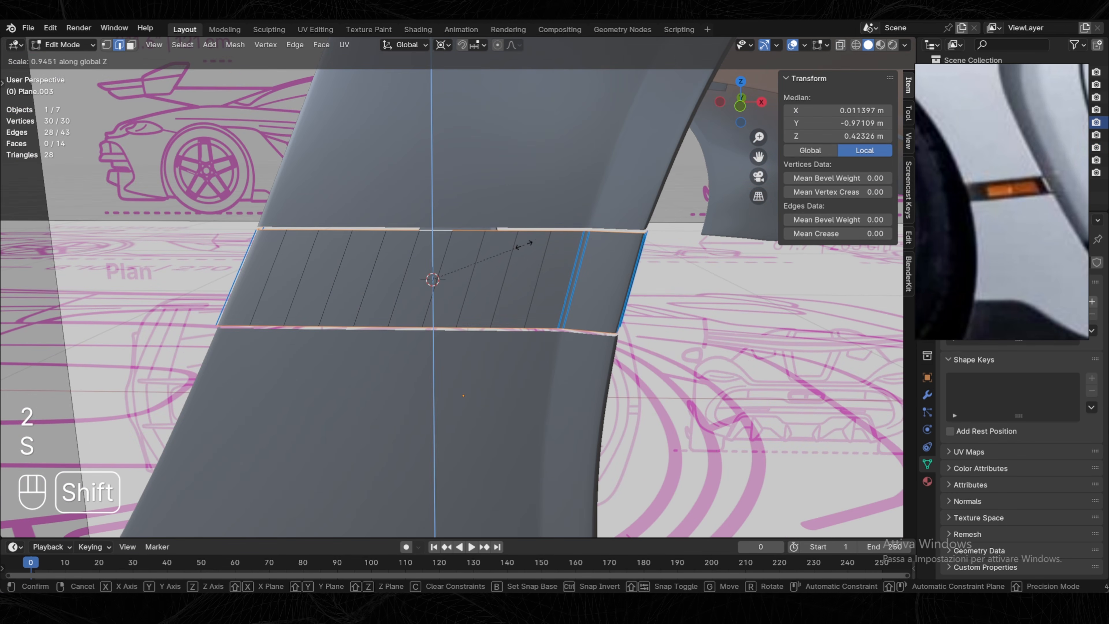
pyautogui.click(524, 249)
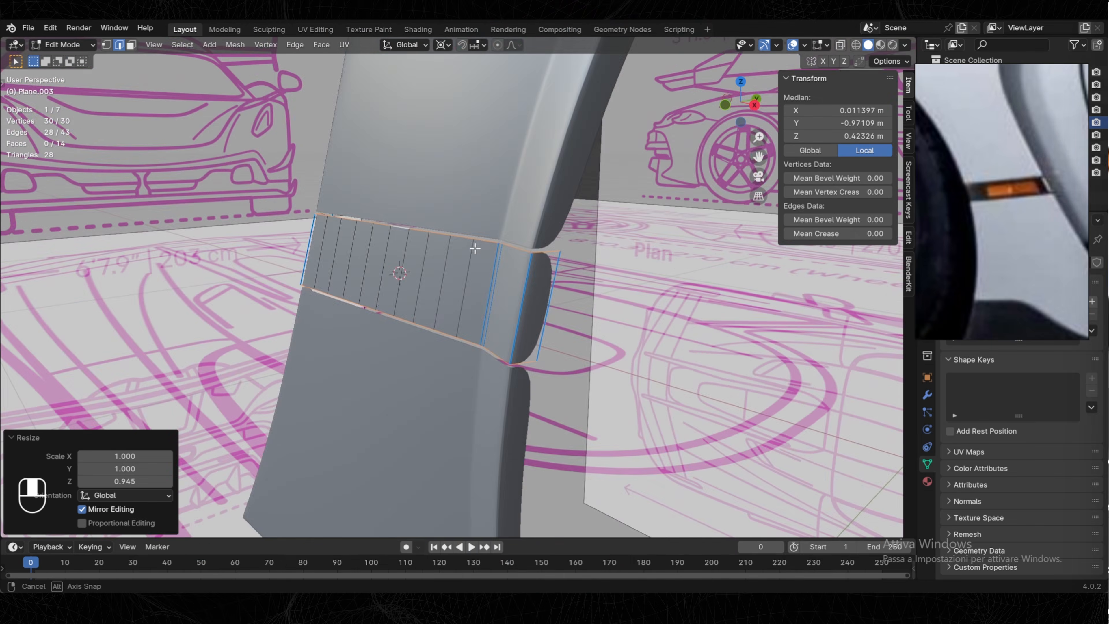
# Snap the 3D cursor to the strip's lower corner vertex on the wheel-arch flange.
pyautogui.moveTo(437, 253); pyautogui.dragTo(372, 238, button='middle')
pyautogui.press('3')
pyautogui.click(310, 265)
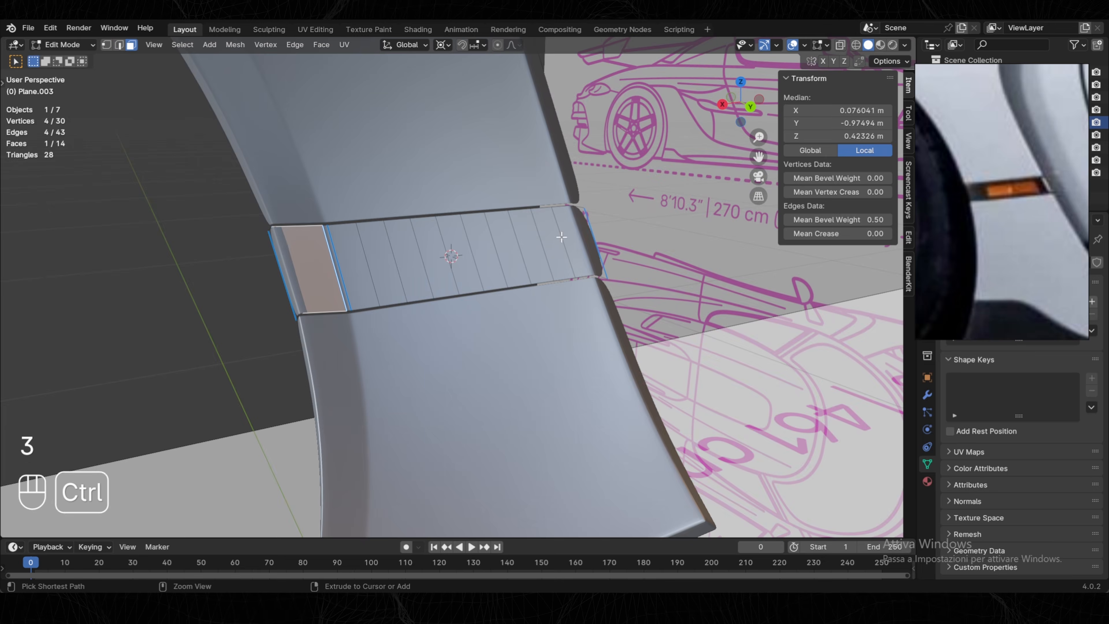
pyautogui.keyDown('ctrl'); pyautogui.click(554, 237); pyautogui.keyUp('ctrl')
pyautogui.moveTo(489, 249); pyautogui.dragTo(411, 280, button='middle')
pyautogui.press('1')
pyautogui.click(377, 353)
pyautogui.hotkey('shift', 's')
pyautogui.click(378, 395)
# Select the strip's outer faces without the two end flanges and duplicate them inward as a back wall.
pyautogui.press('3')
pyautogui.click(349, 275)
pyautogui.keyDown('ctrl'); pyautogui.click(516, 213); pyautogui.keyUp('ctrl')
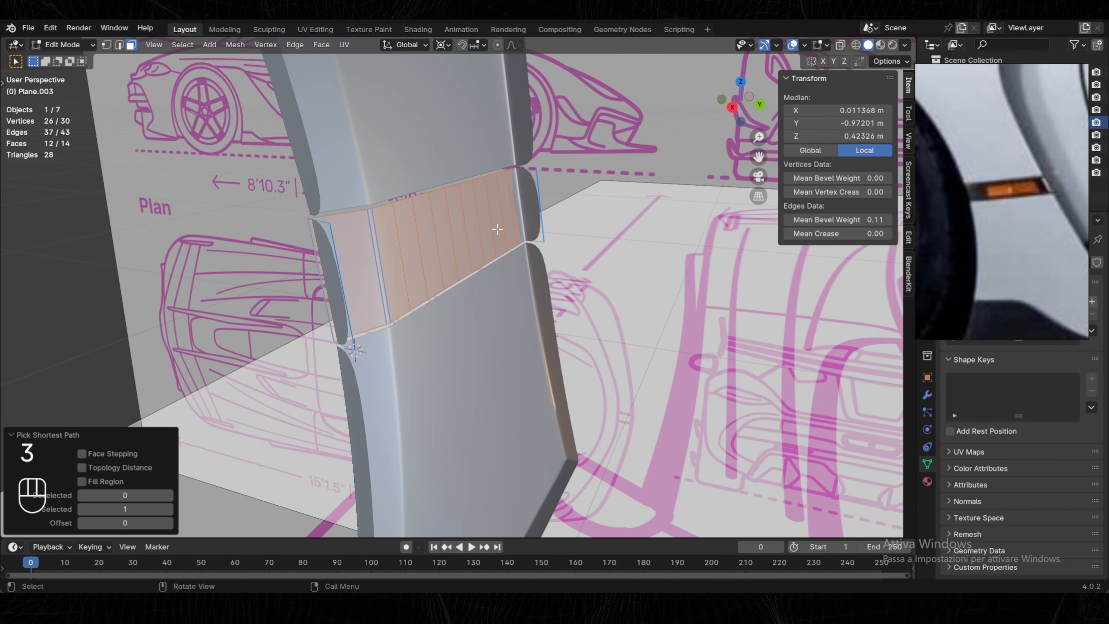
pyautogui.click(491, 236)
# Merge the back wall's corner vertices with the end-flange corners using At Last.
pyautogui.moveTo(491, 236); pyautogui.dragTo(393, 289, button='middle')
pyautogui.press('1')
pyautogui.click(567, 209)
pyautogui.hotkey('shift', 's')
pyautogui.moveTo(525, 128); pyautogui.dragTo(544, 131, button='middle')
pyautogui.keyDown('shift'); pyautogui.click(551, 132); pyautogui.keyUp('shift')
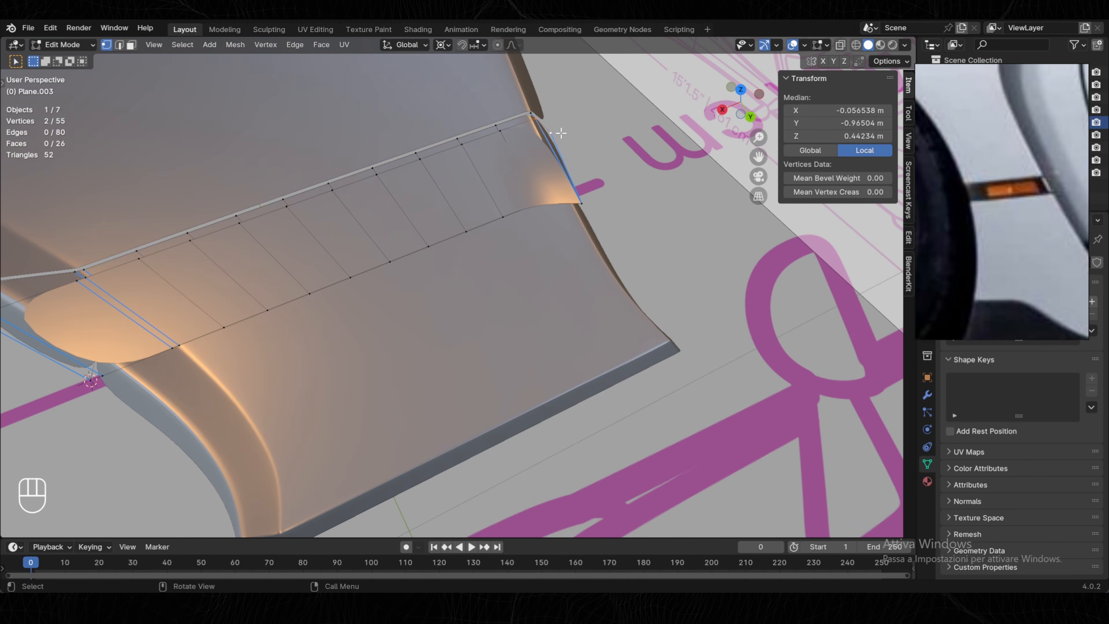
pyautogui.moveTo(369, 234); pyautogui.dragTo(410, 217, button='middle')
pyautogui.click(231, 303)
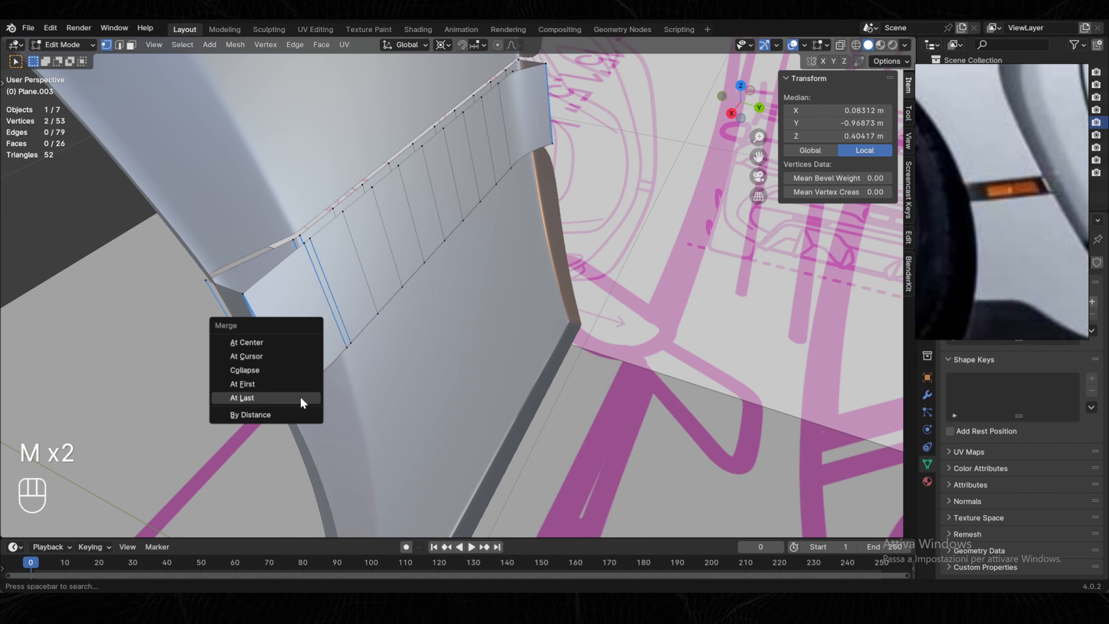
pyautogui.click(301, 398)
# Straighten the vertex path along the back wall's long edge with the LoopTools Gstretch tool.
pyautogui.moveTo(502, 131); pyautogui.dragTo(549, 98, button='middle')
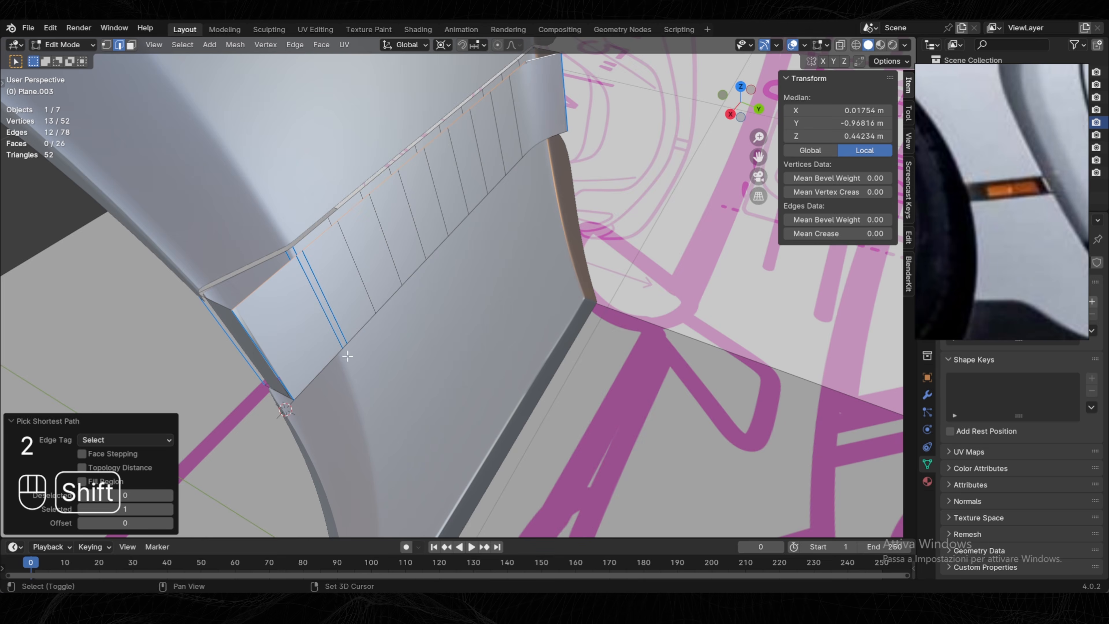
pyautogui.hotkey('shift', 't')
pyautogui.moveTo(551, 141); pyautogui.dragTo(524, 236, button='middle')
pyautogui.moveTo(524, 236); pyautogui.dragTo(320, 304, button='middle')
# Slide a back-wall cross edge into line and fill the gap along the strip's upper side with faces.
pyautogui.press('2')
pyautogui.click(340, 304)
pyautogui.press('g')
pyautogui.press('g')
pyautogui.click(401, 293)
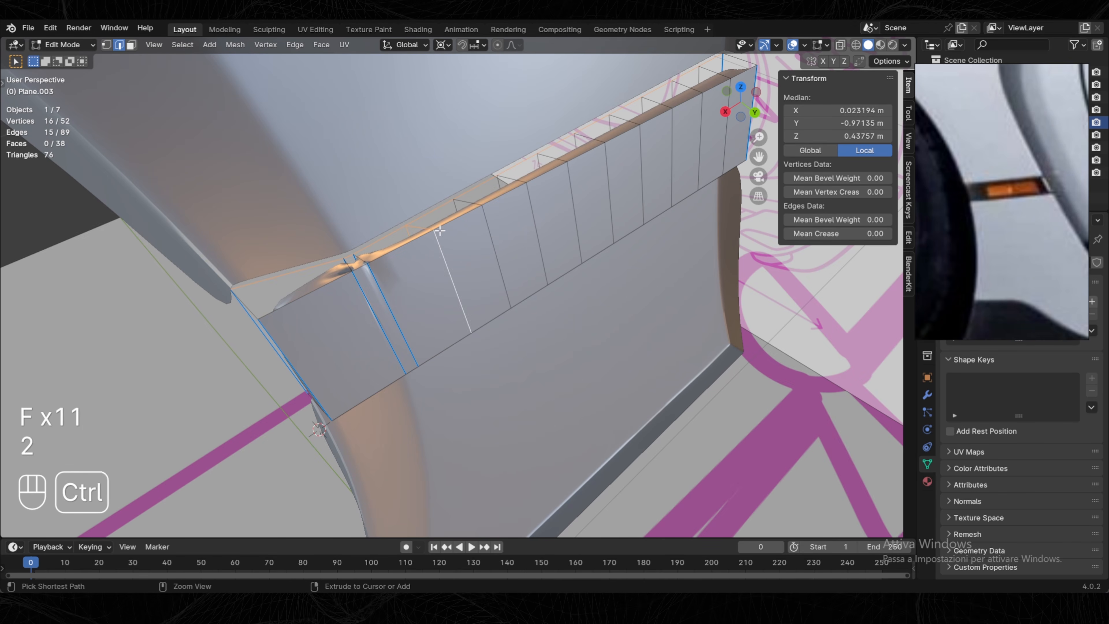
# Select the edges around the strip's upper side and both ends, and set their mean bevel weight to 1.00.
pyautogui.keyDown('shift'); pyautogui.click(244, 304); pyautogui.keyUp('shift')
pyautogui.moveTo(280, 300); pyautogui.dragTo(546, 252, button='middle')
pyautogui.keyDown('shift'); pyautogui.click(553, 248); pyautogui.keyUp('shift')
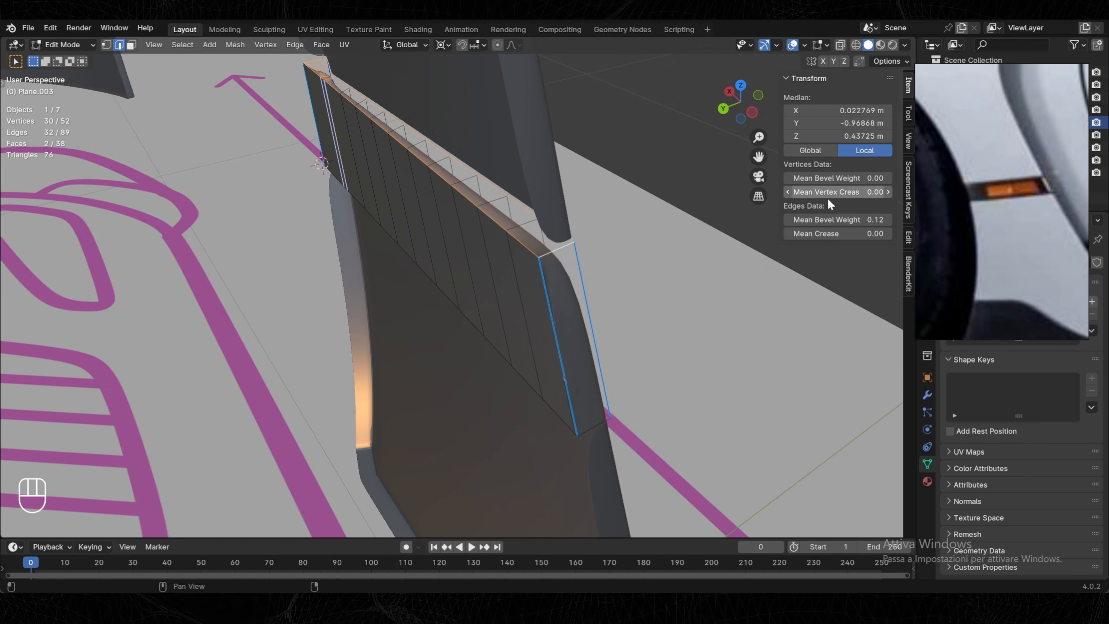
pyautogui.moveTo(827, 220); pyautogui.dragTo(891, 220)
pyautogui.moveTo(567, 236); pyautogui.dragTo(524, 185, button='middle')
# Recalculate the strip's normals and inspect its bevelled shape outside Edit Mode.
pyautogui.press('Tab')
pyautogui.press('Tab')
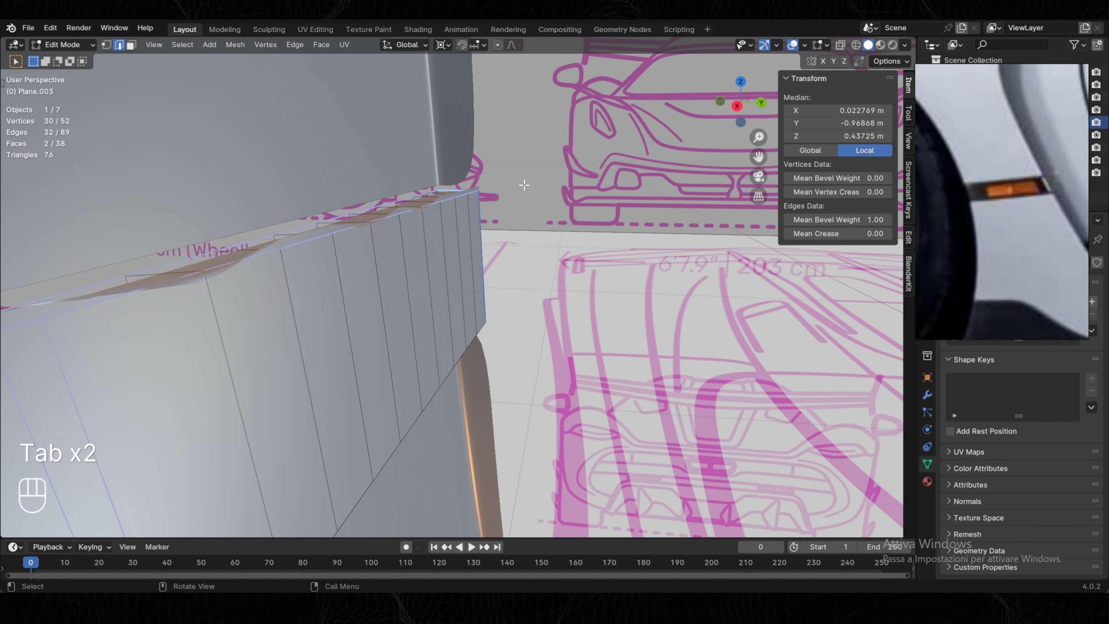
pyautogui.moveTo(379, 264)
pyautogui.mouseDown(button='middle')
pyautogui.moveTo(403, 257)
pyautogui.moveTo(391, 257)
pyautogui.mouseUp(button='middle')
pyautogui.hotkey('shift', 'n')
pyautogui.press('Tab')
pyautogui.scroll(-3, 392, 257)
pyautogui.moveTo(370, 295); pyautogui.dragTo(415, 257, button='middle')
pyautogui.scroll(2, 414, 257)
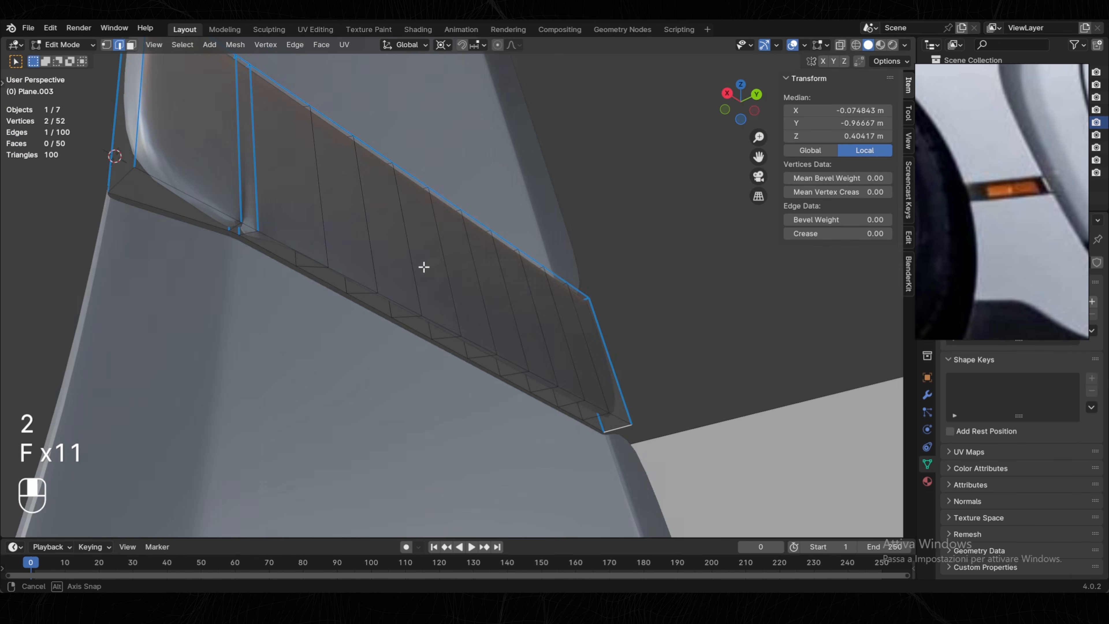
# Fill the gap along the strip's underside with faces and add bevel weight to the surrounding edge loops.
pyautogui.press('2')
pyautogui.moveTo(426, 265); pyautogui.dragTo(224, 232, button='middle')
pyautogui.keyDown('alt'); pyautogui.keyDown('shift'); pyautogui.click(224, 231); pyautogui.keyUp('shift'); pyautogui.keyUp('alt')
pyautogui.keyDown('alt'); pyautogui.keyDown('shift'); pyautogui.click(111, 195); pyautogui.keyUp('shift'); pyautogui.keyUp('alt')
pyautogui.moveTo(112, 195)
pyautogui.mouseDown(button='middle')
pyautogui.moveTo(372, 355)
pyautogui.moveTo(508, 257)
pyautogui.moveTo(456, 290)
pyautogui.moveTo(444, 330)
pyautogui.moveTo(397, 353)
pyautogui.moveTo(259, 334)
pyautogui.moveTo(550, 372)
pyautogui.moveTo(375, 312)
pyautogui.moveTo(377, 301)
pyautogui.moveTo(305, 311)
pyautogui.mouseUp(button='middle')
pyautogui.press('Tab')
# Extrude the fender's border edge paths above and below the strip inward, scaling the new edges along X.
pyautogui.click(379, 343)
pyautogui.press('Tab')
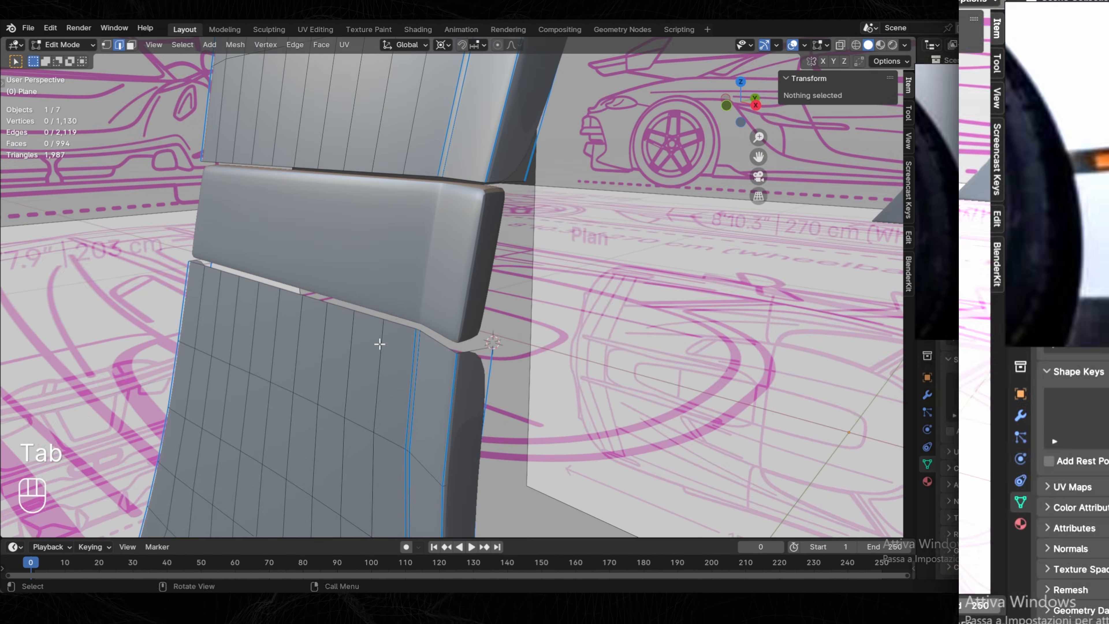
pyautogui.moveTo(379, 343); pyautogui.dragTo(621, 340, button='middle')
pyautogui.press('1')
pyautogui.press('2')
pyautogui.click(446, 319)
pyautogui.keyDown('ctrl'); pyautogui.click(114, 320); pyautogui.keyUp('ctrl')
pyautogui.press('e')
pyautogui.press('s')
pyautogui.press('x')
# Merge the corner vertices of the fender's lower extruded rim with the adjoining flange corners using At Last.
pyautogui.press('1')
pyautogui.click(406, 257)
pyautogui.keyDown('shift'); pyautogui.click(451, 282); pyautogui.keyUp('shift')
pyautogui.press('m')
pyautogui.click(450, 282)
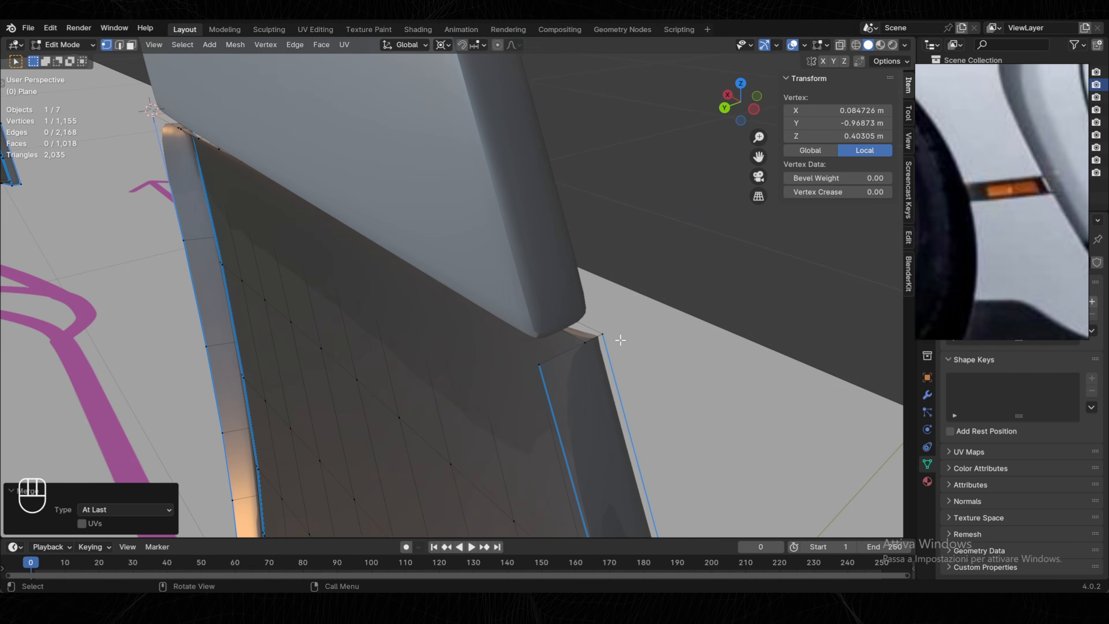
pyautogui.click(585, 343)
pyautogui.keyDown('shift'); pyautogui.click(539, 365); pyautogui.keyUp('shift')
pyautogui.press('m')
pyautogui.click(540, 372)
# Select the vertex path along the fender rim just below the strip and relax it repeatedly.
pyautogui.press('1')
pyautogui.moveTo(540, 372); pyautogui.dragTo(554, 274, button='middle')
pyautogui.keyDown('ctrl'); pyautogui.click(346, 253); pyautogui.keyUp('ctrl')
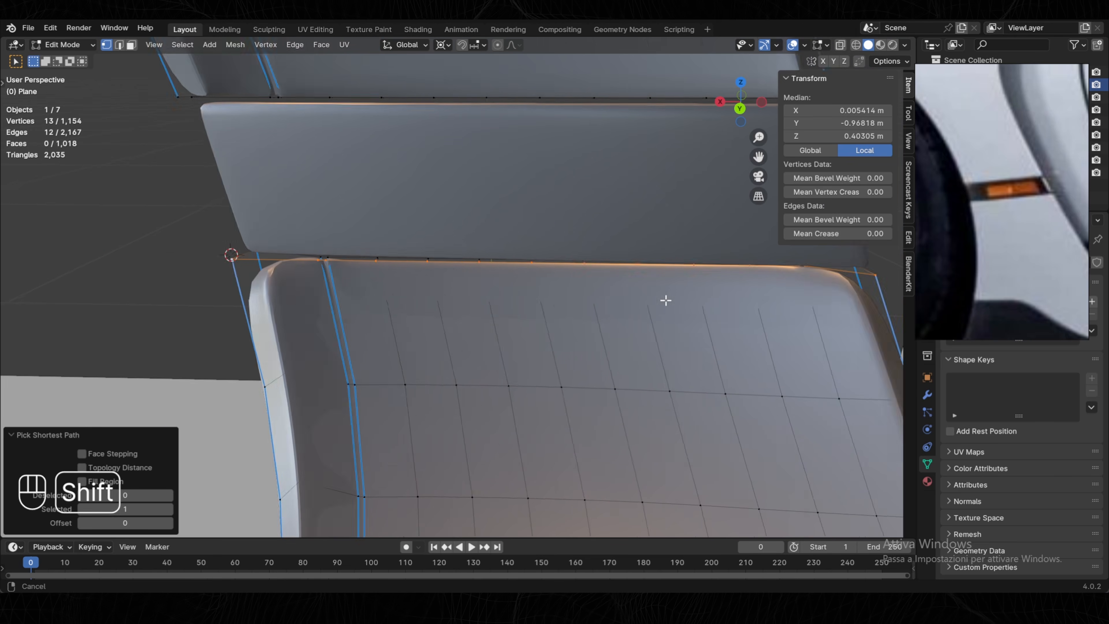
pyautogui.hotkey('shift', 'r')
pyautogui.hotkey('shift', 'r')
pyautogui.hotkey('shift', 'r')
pyautogui.hotkey('shift', 'r')
pyautogui.hotkey('shift', 'r')
pyautogui.hotkey('shift', 'r')
# Merge the corner vertices of the extruded fender rim above the strip into the flange corner.
pyautogui.keyDown('shift'); pyautogui.moveTo(666, 300); pyautogui.dragTo(600, 266, button='middle'); pyautogui.keyUp('shift')
pyautogui.click(567, 279)
pyautogui.keyDown('shift'); pyautogui.click(551, 292); pyautogui.keyUp('shift')
pyautogui.press('m')
pyautogui.click(547, 304)
# Even out the inner vertex paths above and below the strip with Gstretch set to Spread evenly.
pyautogui.click(411, 284)
pyautogui.keyDown('ctrl'); pyautogui.click(600, 266); pyautogui.keyUp('ctrl')
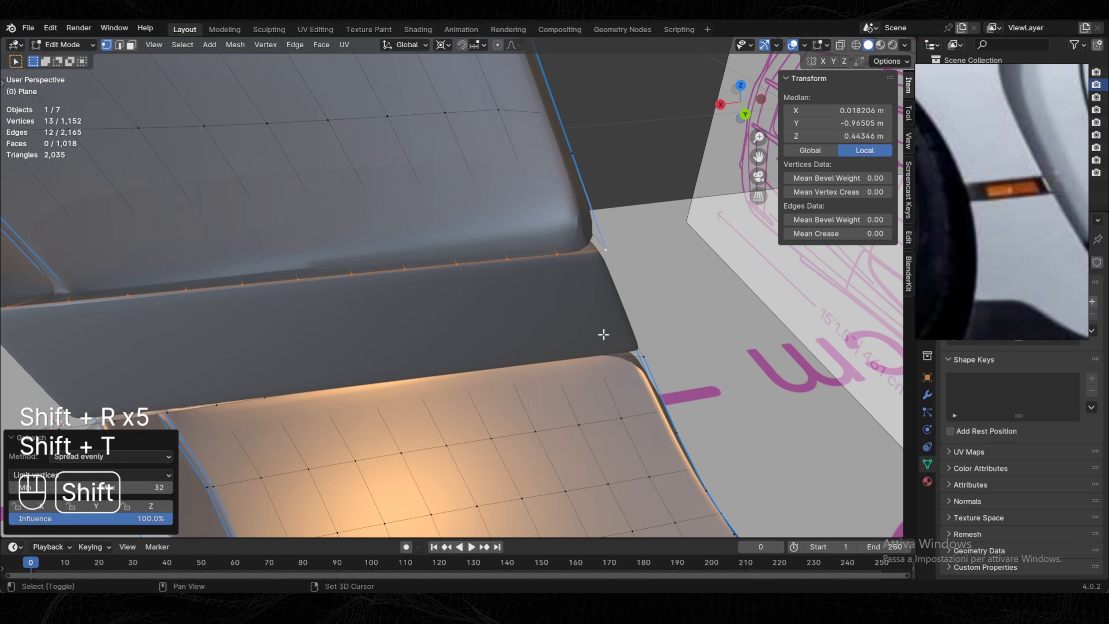
pyautogui.keyDown('shift'); pyautogui.moveTo(604, 335); pyautogui.dragTo(720, 254, button='middle'); pyautogui.keyUp('shift')
pyautogui.click(756, 284)
pyautogui.keyDown('ctrl'); pyautogui.click(183, 323); pyautogui.keyUp('ctrl')
pyautogui.moveTo(249, 315); pyautogui.dragTo(342, 314, button='middle')
pyautogui.hotkey('shift', 't')
# Slide a vertex on the fender's extruded rim along its edge to align it.
pyautogui.click(347, 231)
pyautogui.press('g')
pyautogui.press('g')
pyautogui.click(347, 230)
# Select the fender's rim edge path above the strip, including the corner edges, and give it bevel weight.
pyautogui.moveTo(342, 208); pyautogui.dragTo(594, 214, button='middle')
pyautogui.press('2')
pyautogui.click(594, 214)
pyautogui.keyDown('shift'); pyautogui.click(556, 213); pyautogui.keyUp('shift')
pyautogui.keyDown('ctrl'); pyautogui.click(198, 109); pyautogui.keyUp('ctrl')
pyautogui.moveTo(199, 109); pyautogui.dragTo(416, 214, button='middle')
# Examine the bevelled strip and the fender's gap edges inside and outside Edit Mode.
pyautogui.click(403, 268)
pyautogui.press('Tab')
pyautogui.click(416, 214)
pyautogui.press('Tab')
pyautogui.press('Delete')
pyautogui.press('Tab')
pyautogui.moveTo(371, 306); pyautogui.dragTo(655, 323, button='middle')
pyautogui.click(469, 313)
pyautogui.press('Tab')
pyautogui.press('Tab')
# Select the fender's rim edge path just below the strip and give it bevel weight.
pyautogui.press('Tab')
pyautogui.press('2')
pyautogui.click(697, 325)
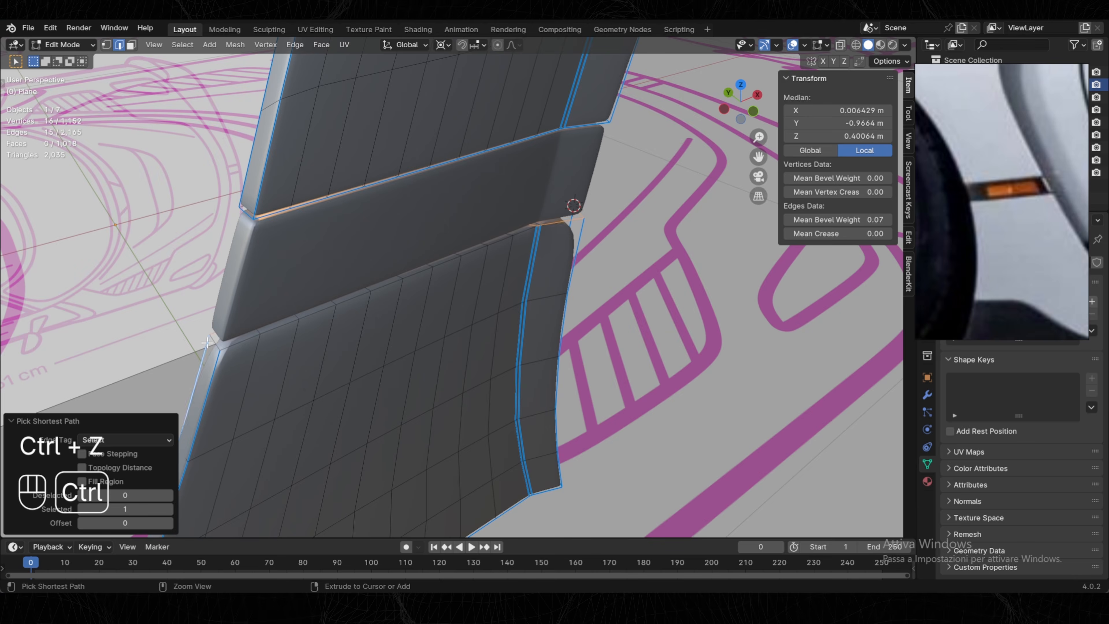
pyautogui.hotkey('ctrl', 'z')
pyautogui.press('Tab')
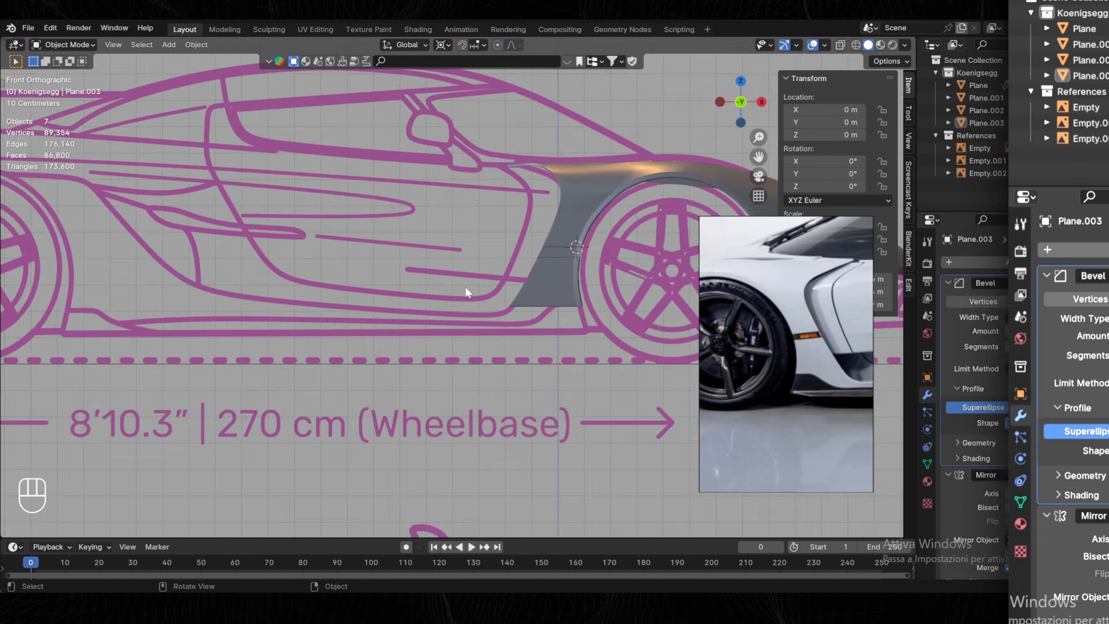
# Compare the fender with the side blueprint and save the file.
pyautogui.scroll(4, 466, 287)
pyautogui.keyDown('shift'); pyautogui.moveTo(465, 286); pyautogui.dragTo(434, 261, button='middle'); pyautogui.keyUp('shift')
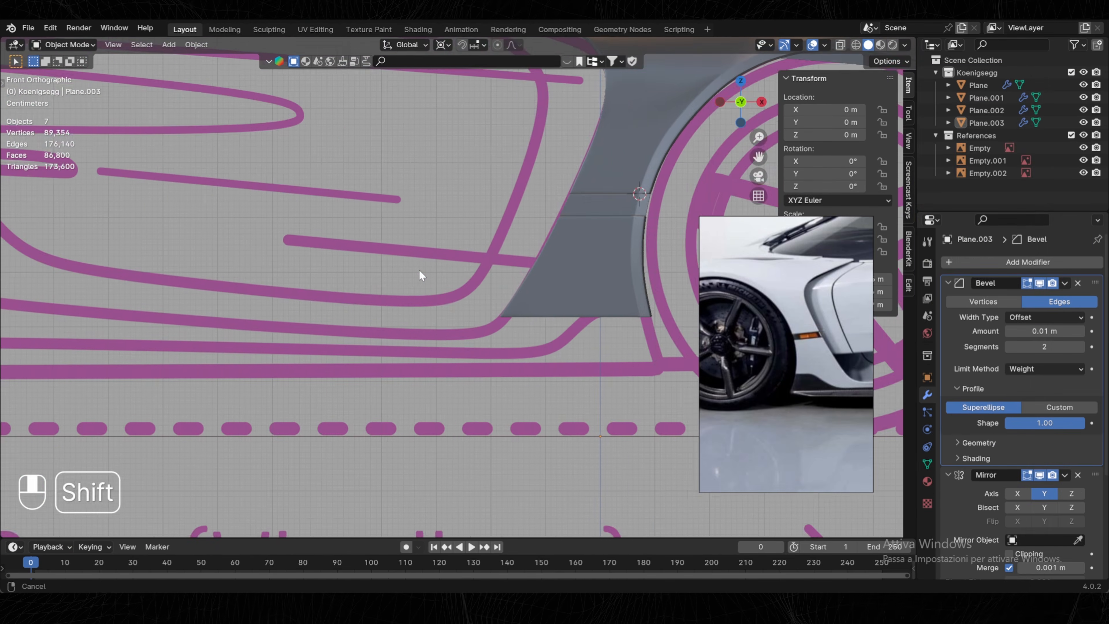
pyautogui.scroll(-5, 427, 263)
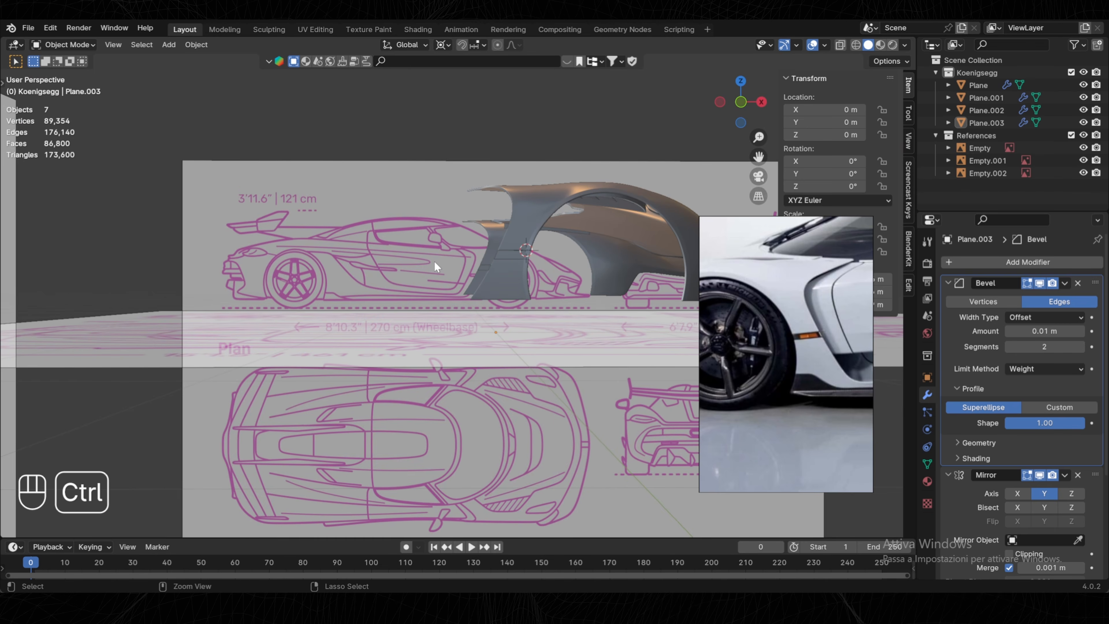
pyautogui.hotkey('ctrl', 's')
pyautogui.hotkey('ctrl', 's')
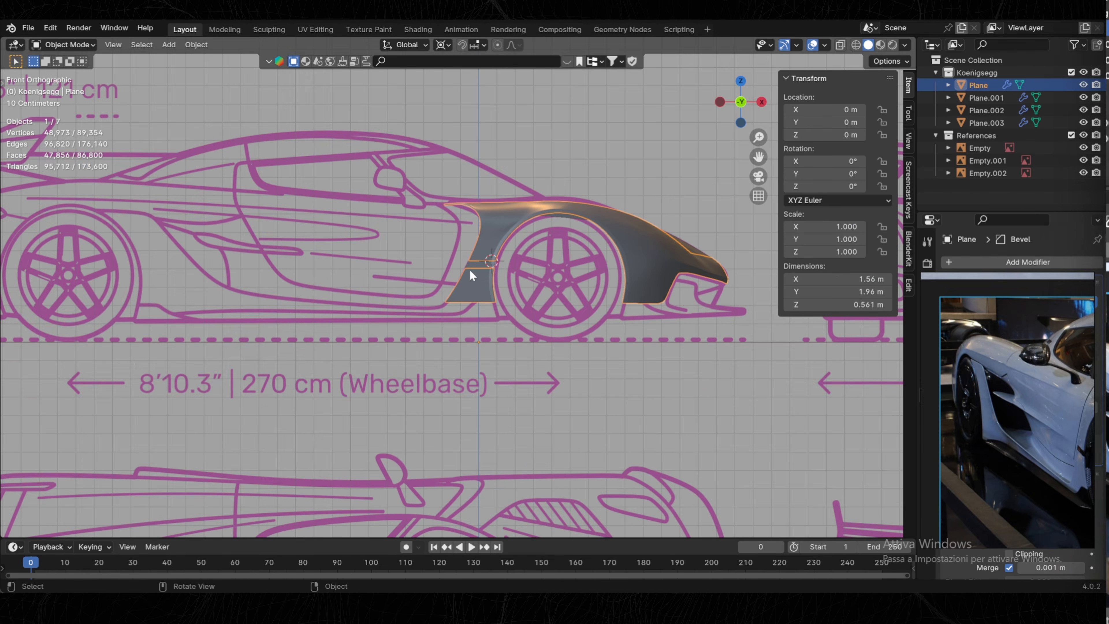
# Delete the rear row of underside flange faces along the fender's bottom edge, from the rear corner to mid-base.
pyautogui.moveTo(467, 271); pyautogui.dragTo(349, 321)
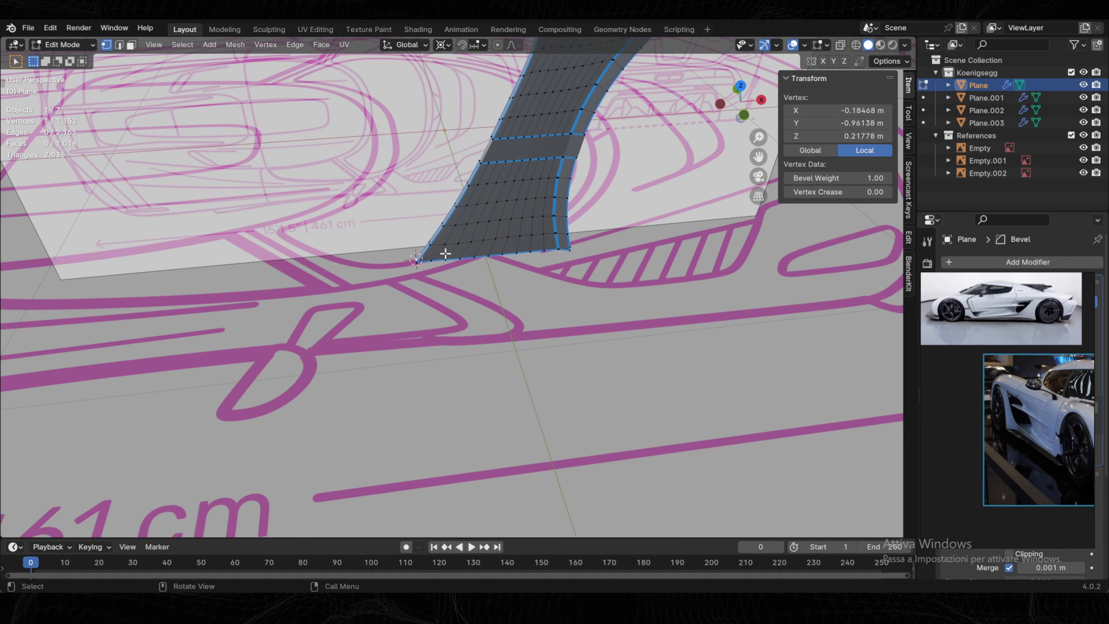
pyautogui.moveTo(480, 210); pyautogui.dragTo(489, 204, button='middle')
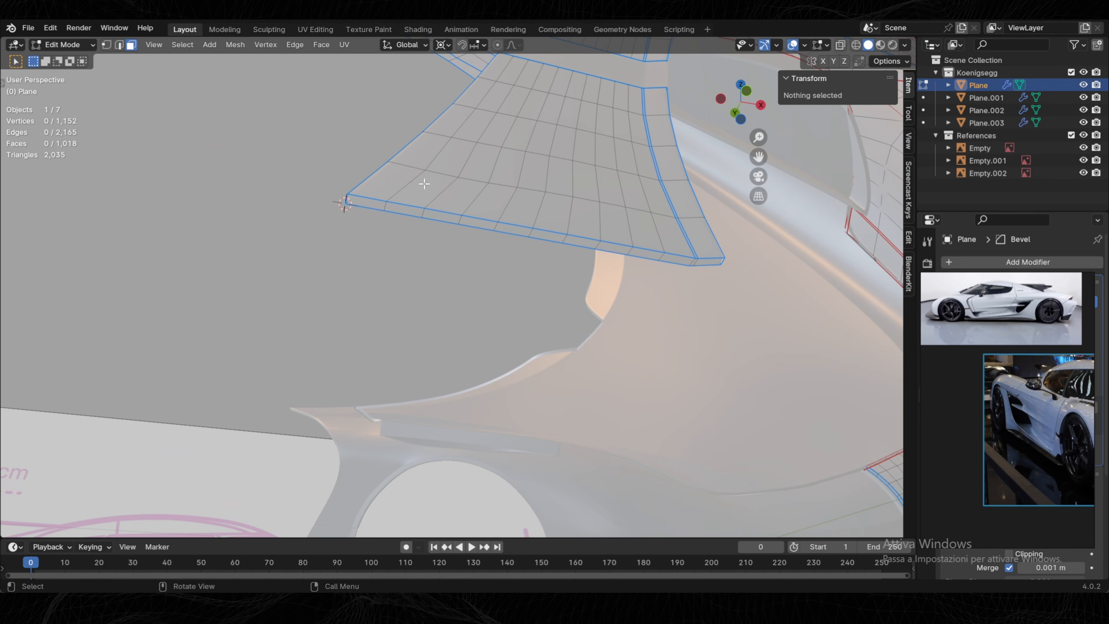
pyautogui.click(358, 205)
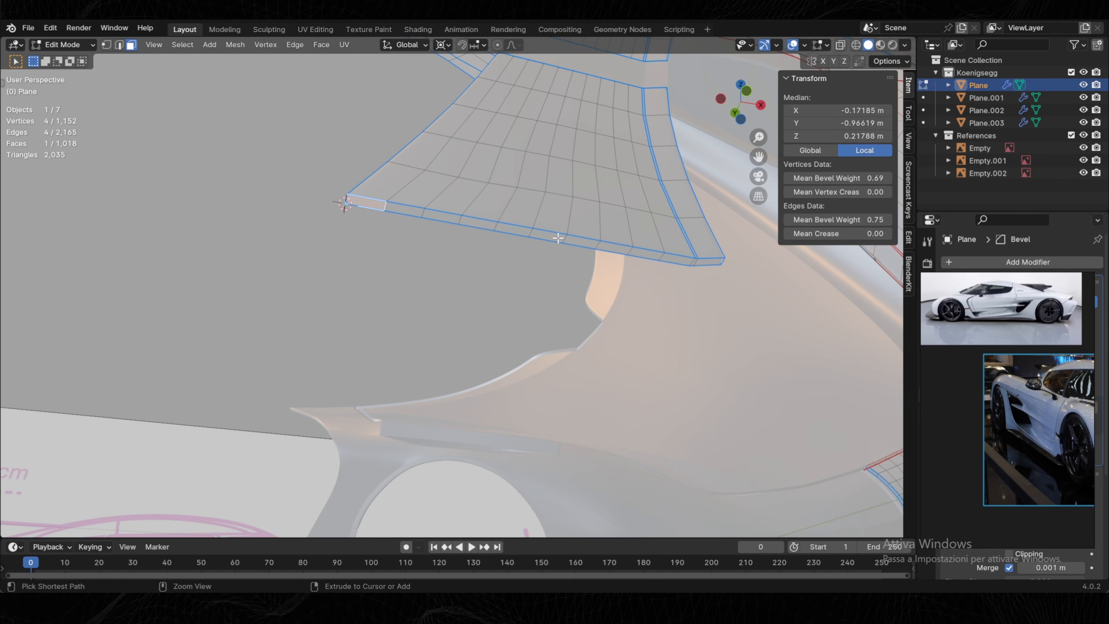
pyautogui.keyDown('ctrl'); pyautogui.click(558, 238); pyautogui.keyUp('ctrl')
pyautogui.click(747, 92)
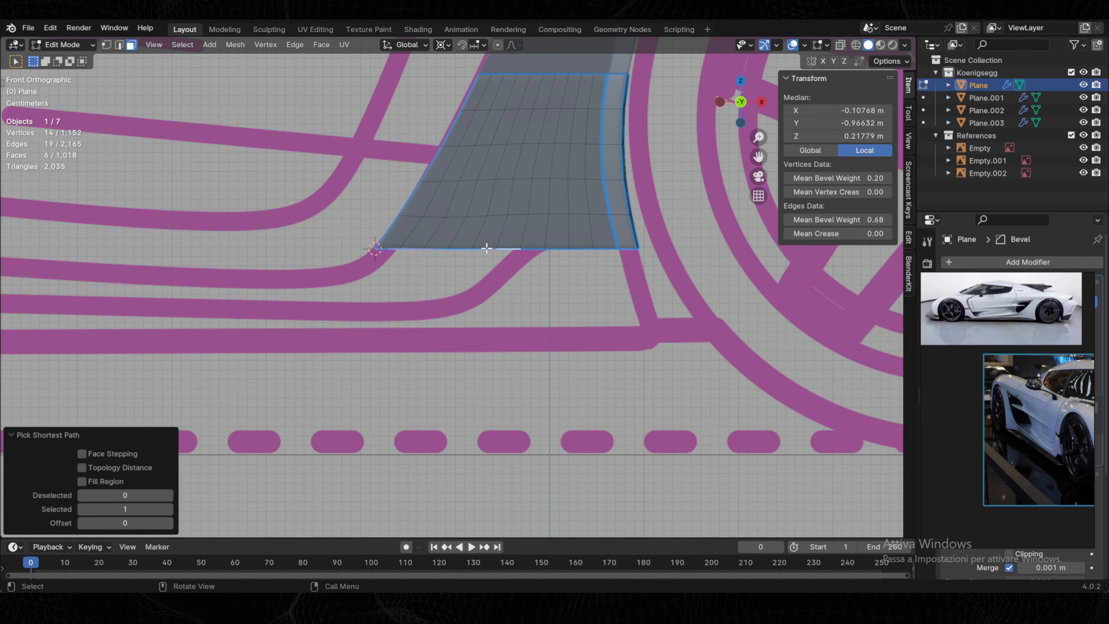
pyautogui.press('x')
pyautogui.click(424, 272)
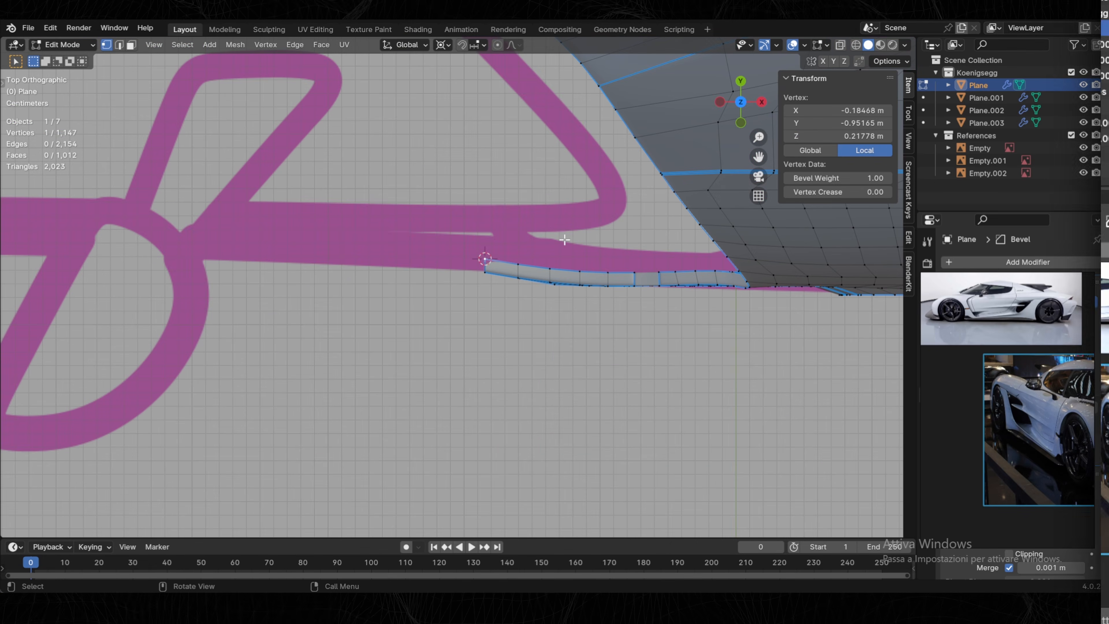
pyautogui.click(738, 127)
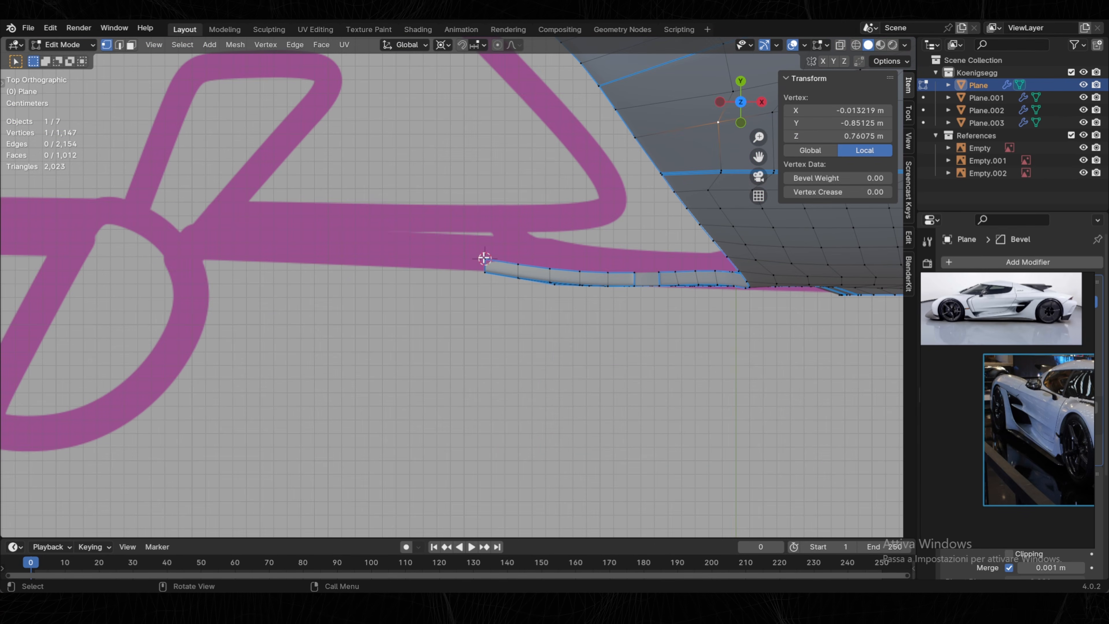
# Extrude the fender's lower rear corner vertex about 0.041 m rearward and 0.023 m down onto the side blueprint's panel line.
pyautogui.click(743, 127)
pyautogui.keyDown('shift'); pyautogui.moveTo(438, 369); pyautogui.dragTo(480, 276, button='middle'); pyautogui.keyUp('shift')
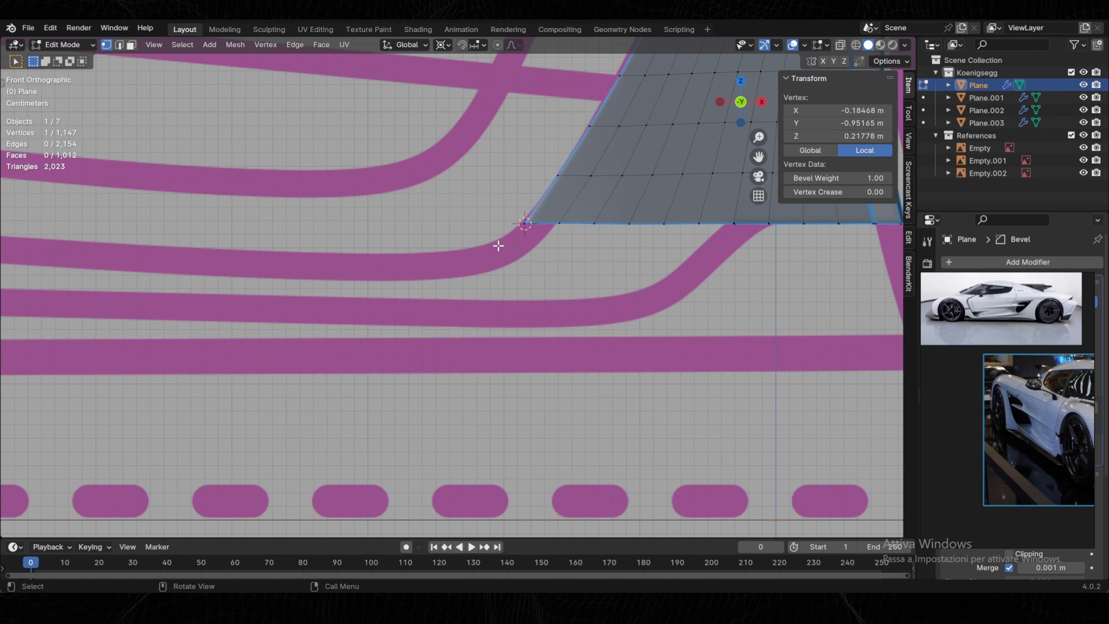
pyautogui.press('e')
pyautogui.click(493, 275)
pyautogui.scroll(-10, 501, 276)
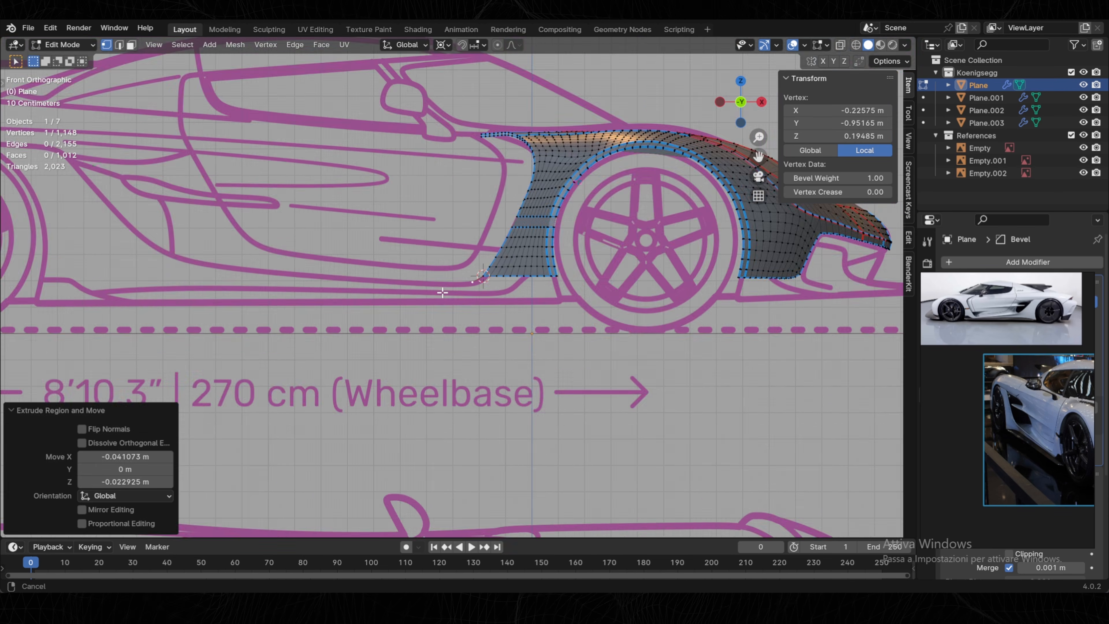
# Extend the vertex chain rearward along the side blueprint's panel line below the door.
pyautogui.scroll(4, 500, 275)
pyautogui.keyDown('ctrl'); pyautogui.rightClick(447, 277); pyautogui.keyUp('ctrl')
pyautogui.keyDown('ctrl'); pyautogui.rightClick(232, 263); pyautogui.keyUp('ctrl')
pyautogui.keyDown('ctrl'); pyautogui.rightClick(187, 260); pyautogui.keyUp('ctrl')
pyautogui.keyDown('ctrl'); pyautogui.rightClick(141, 256); pyautogui.keyUp('ctrl')
pyautogui.keyDown('shift'); pyautogui.moveTo(141, 256); pyautogui.dragTo(263, 262, button='middle'); pyautogui.keyUp('shift')
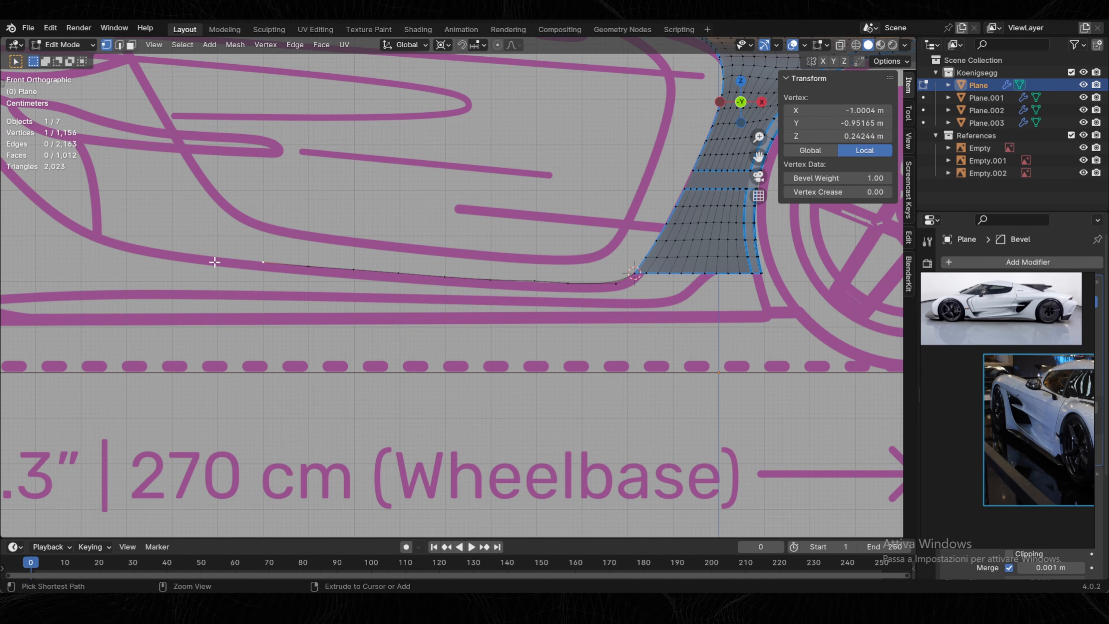
# Continue the vertex chain rearward and up the curved panel line behind the door towards the rear wheel arch.
pyautogui.keyDown('ctrl'); pyautogui.rightClick(127, 243); pyautogui.keyUp('ctrl')
pyautogui.keyDown('ctrl'); pyautogui.rightClick(87, 228); pyautogui.keyUp('ctrl')
pyautogui.keyDown('shift'); pyautogui.moveTo(64, 221); pyautogui.dragTo(386, 294, button='middle'); pyautogui.keyUp('shift')
pyautogui.scroll(2, 387, 294)
pyautogui.keyDown('ctrl'); pyautogui.rightClick(349, 283); pyautogui.keyUp('ctrl')
pyautogui.keyDown('ctrl'); pyautogui.rightClick(311, 251); pyautogui.keyUp('ctrl')
pyautogui.keyDown('ctrl'); pyautogui.rightClick(261, 200); pyautogui.keyUp('ctrl')
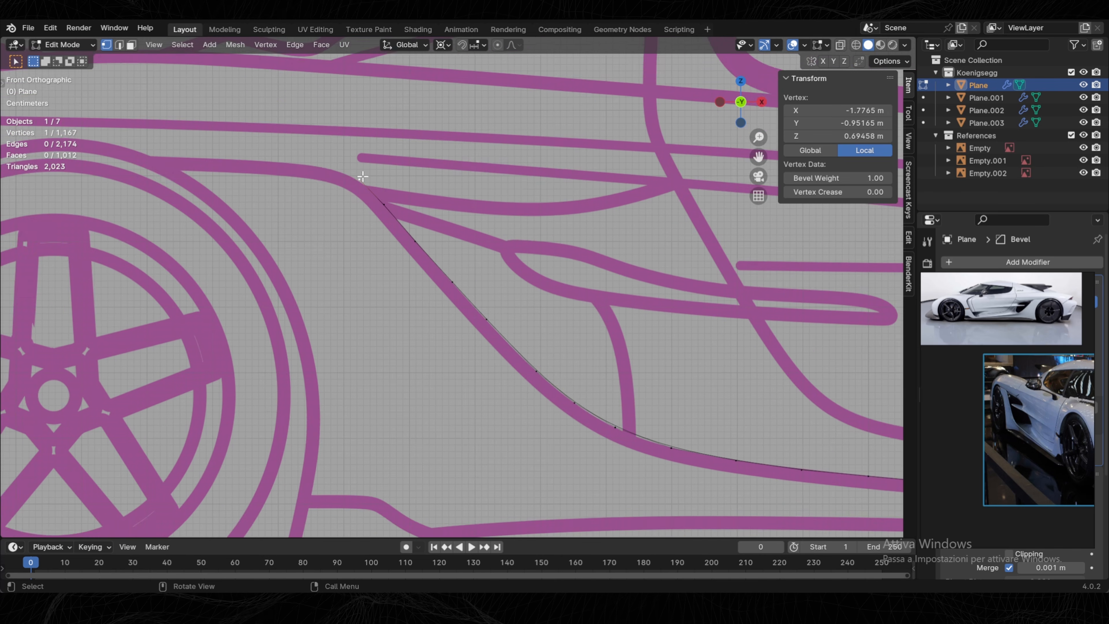
# Reposition the chain's end vertex at the upper bend and extend the chain rearward to the top of the rear wheel arch.
pyautogui.press('g')
pyautogui.press('g')
pyautogui.click(340, 177)
pyautogui.keyDown('shift'); pyautogui.moveTo(320, 200); pyautogui.dragTo(388, 218, button='middle'); pyautogui.keyUp('shift')
pyautogui.keyDown('ctrl'); pyautogui.rightClick(344, 180); pyautogui.keyUp('ctrl')
pyautogui.keyDown('ctrl'); pyautogui.rightClick(280, 176); pyautogui.keyUp('ctrl')
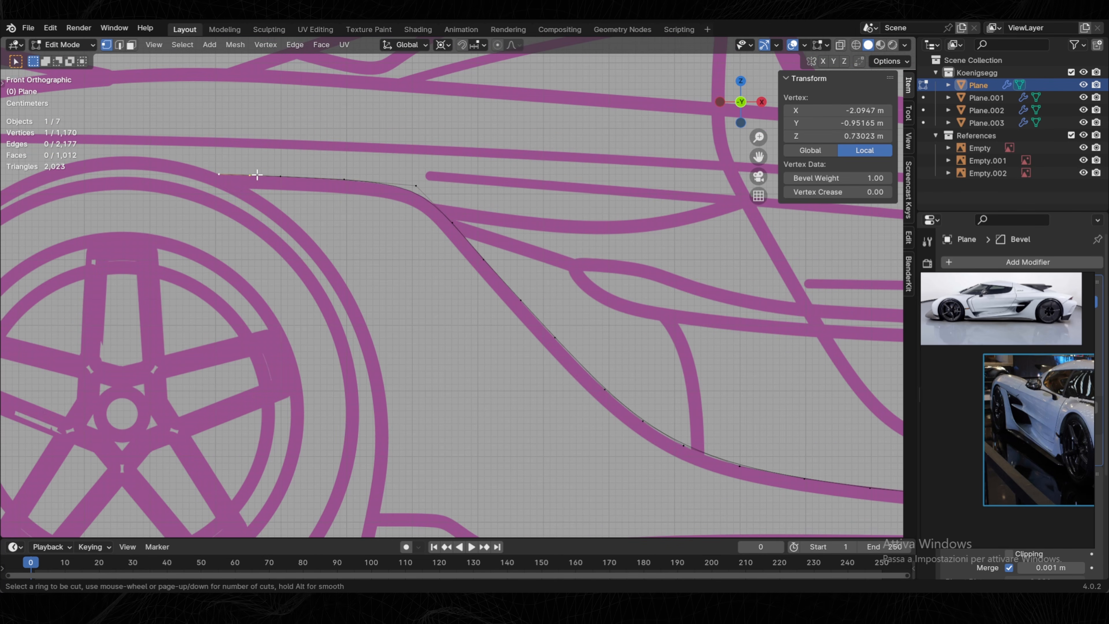
# Add a loop cut to each of the three upper chain segments above the rear wheel arch.
pyautogui.doubleClick(375, 177)
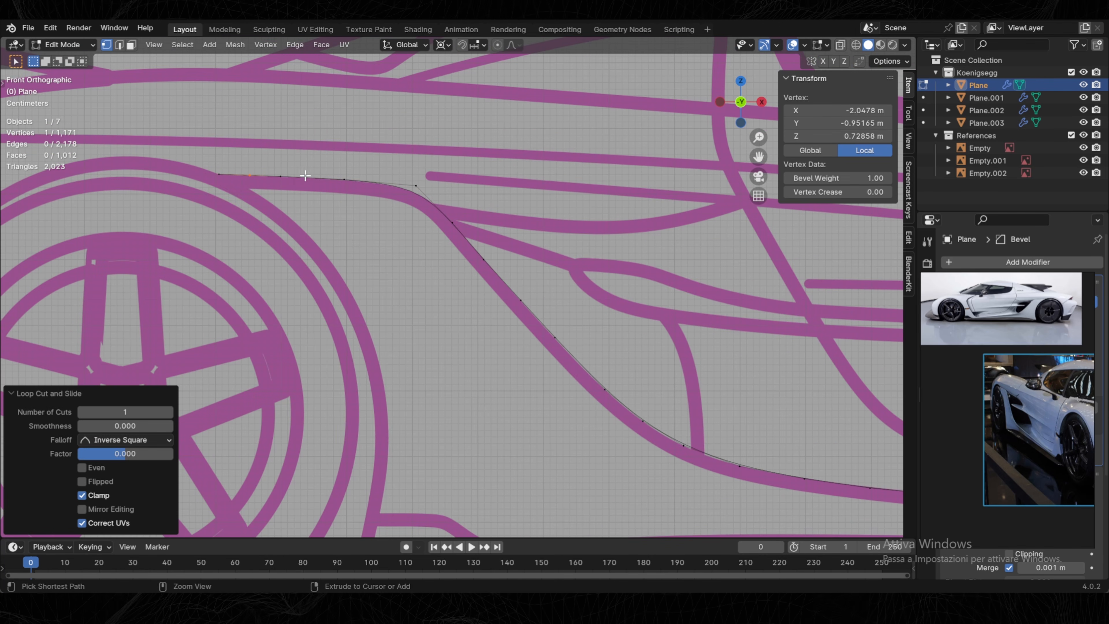
pyautogui.doubleClick(375, 177)
pyautogui.rightClick(376, 177)
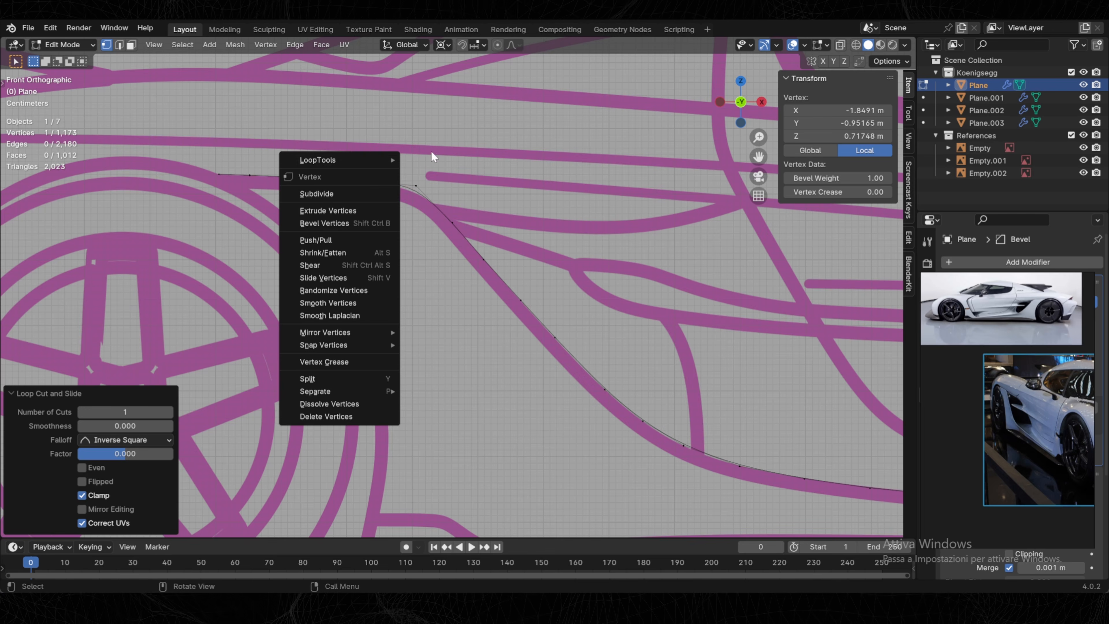
# Lower the upper bend vertex by about 0.005 m and relax the chain section from it to the rear end.
pyautogui.click(421, 186)
pyautogui.press('g')
pyautogui.press('z')
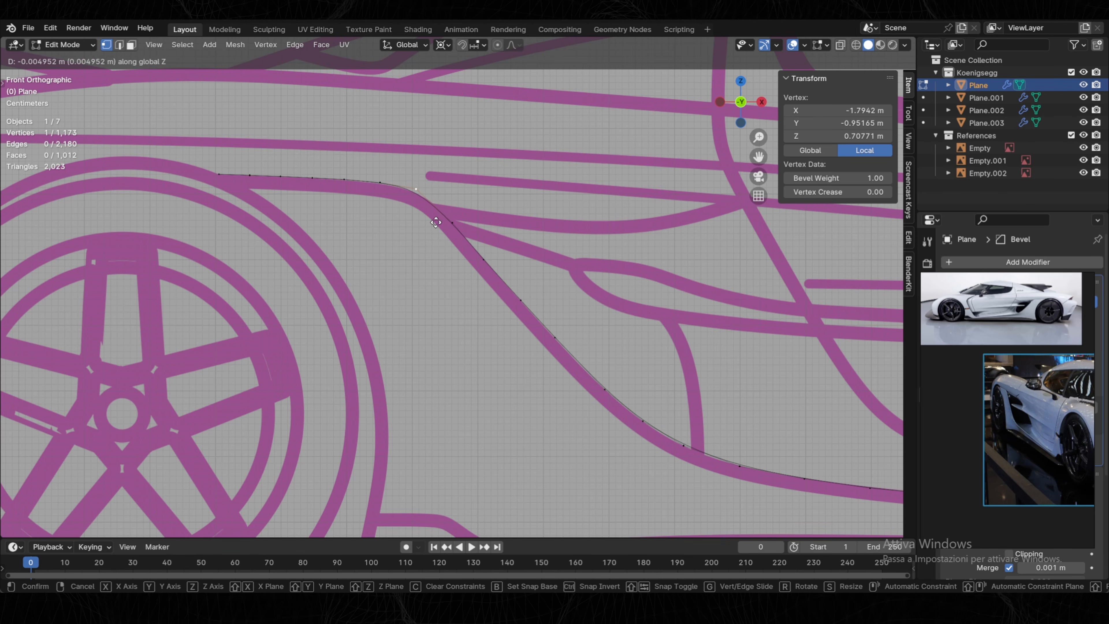
pyautogui.click(437, 223)
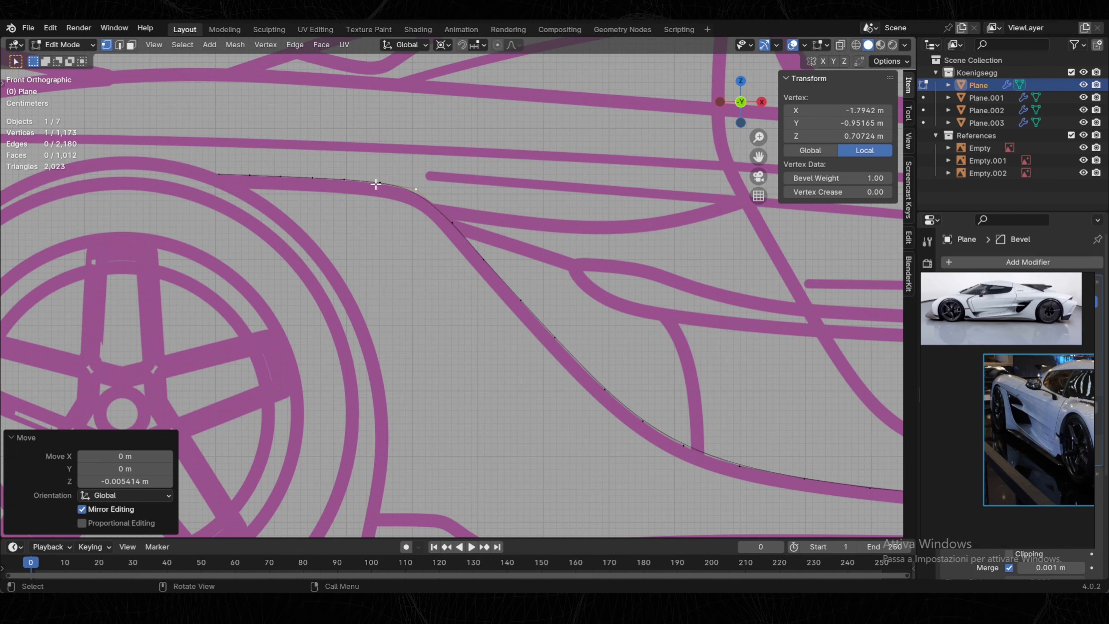
pyautogui.keyDown('ctrl'); pyautogui.click(227, 171); pyautogui.keyUp('ctrl')
pyautogui.hotkey('shift', 's')
pyautogui.hotkey('shift', 'r')
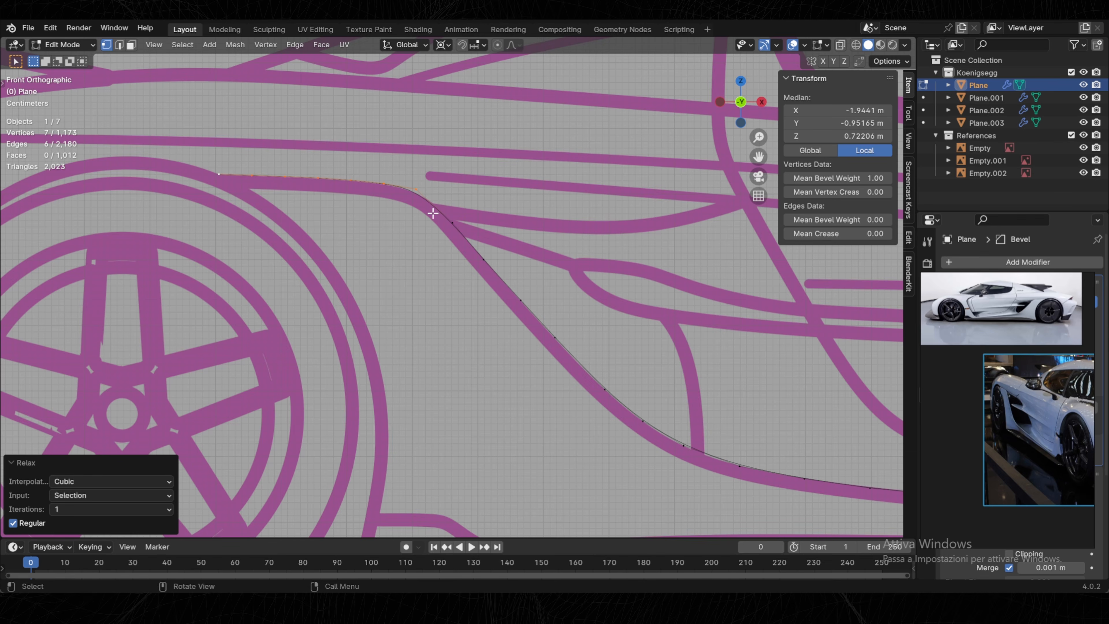
# Evenly space the chain's vertices from the fender's lower corner to the upper bend with LoopTools Space, and select the upper section.
pyautogui.scroll(-6, 421, 187)
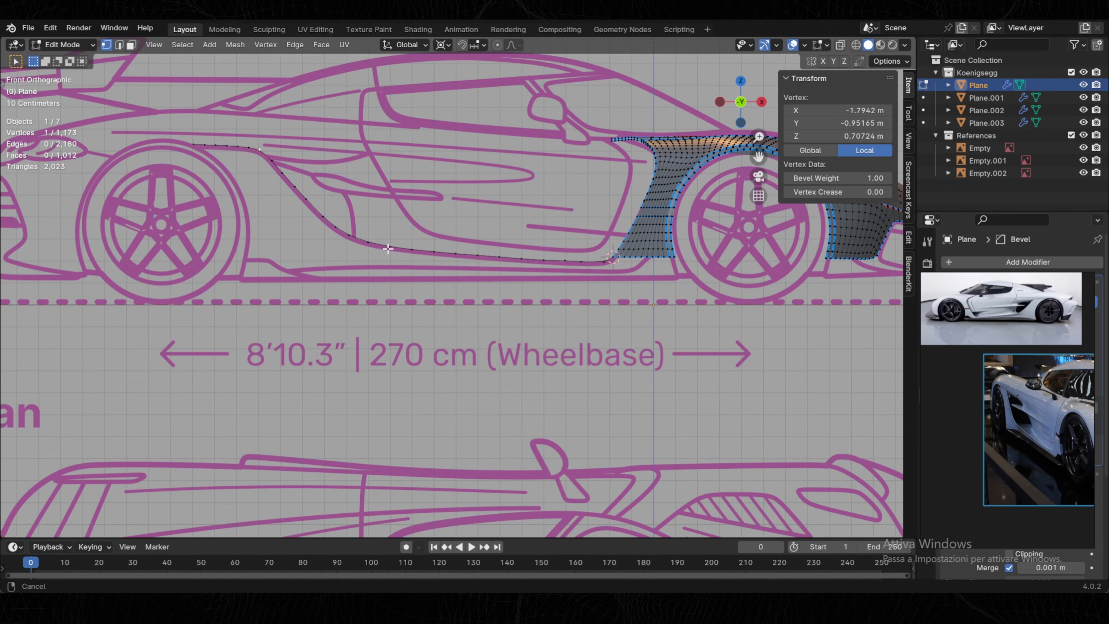
pyautogui.click(612, 259)
pyautogui.keyDown('ctrl'); pyautogui.click(258, 149); pyautogui.keyUp('ctrl')
pyautogui.rightClick(350, 230)
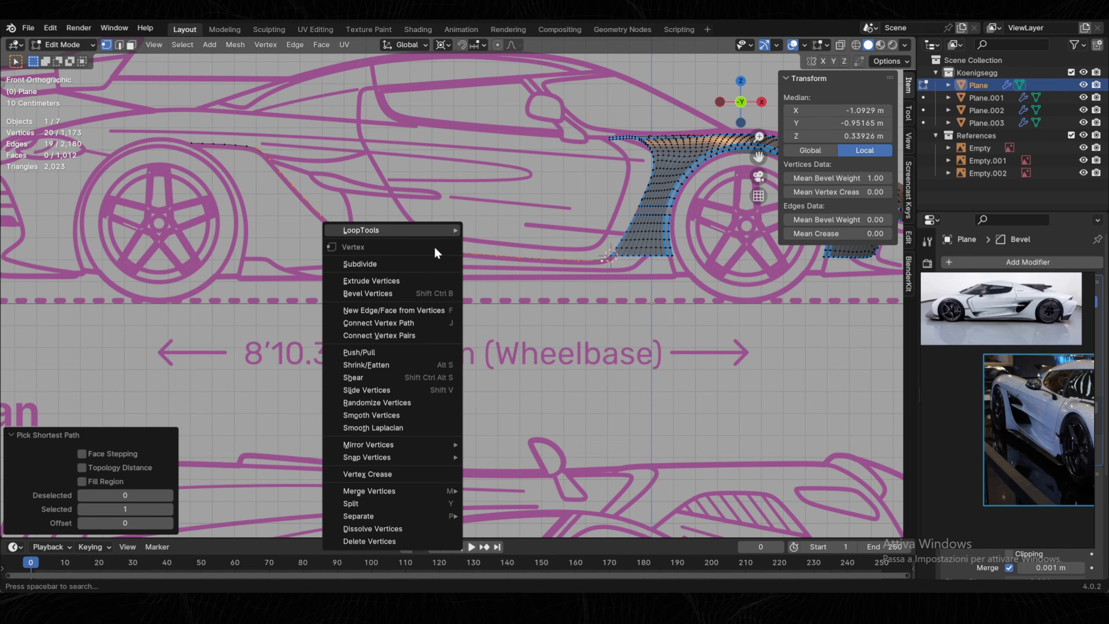
pyautogui.moveTo(436, 230)
pyautogui.click(527, 324)
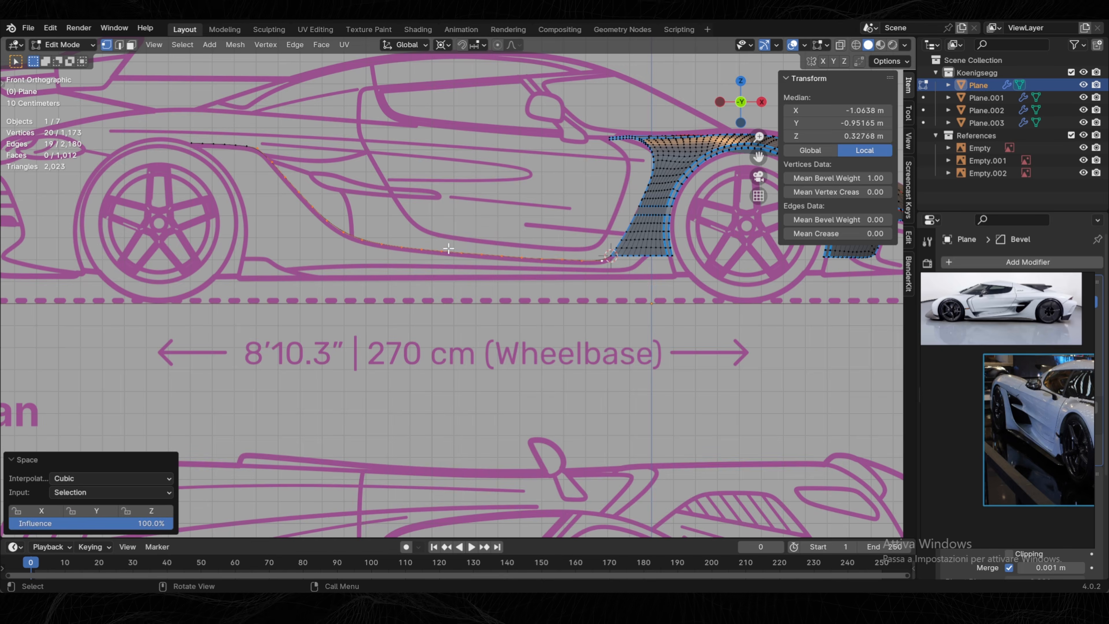
pyautogui.rightClick(413, 251)
pyautogui.moveTo(414, 251)
pyautogui.click(564, 323)
pyautogui.keyDown('shift'); pyautogui.moveTo(563, 323); pyautogui.dragTo(611, 351, button='middle'); pyautogui.keyUp('shift')
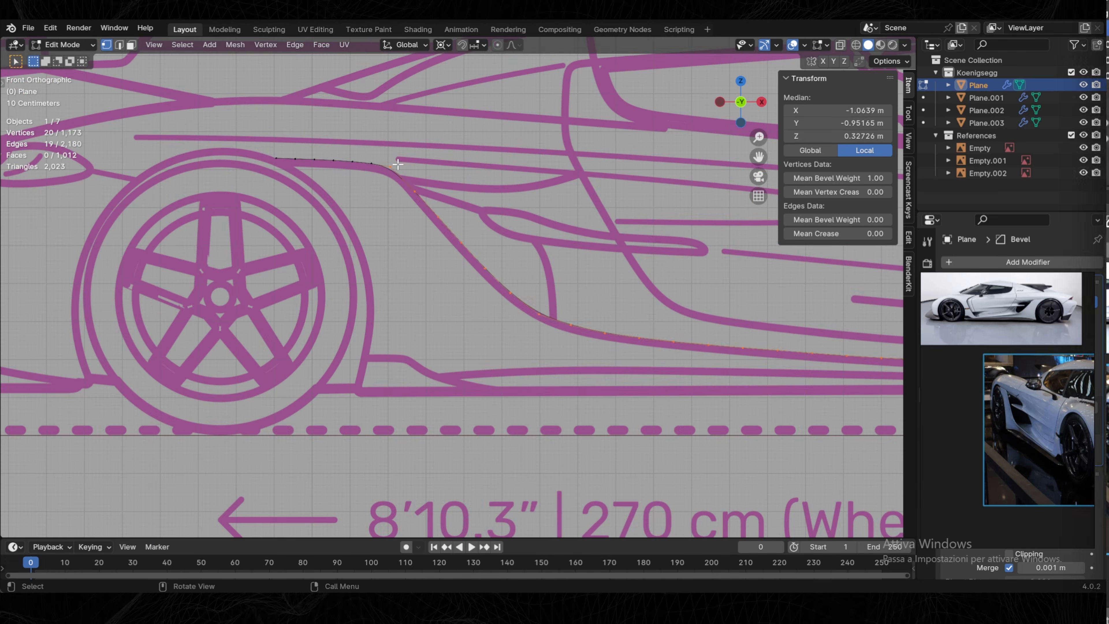
pyautogui.click(390, 167)
pyautogui.keyDown('ctrl'); pyautogui.click(276, 158); pyautogui.keyUp('ctrl')
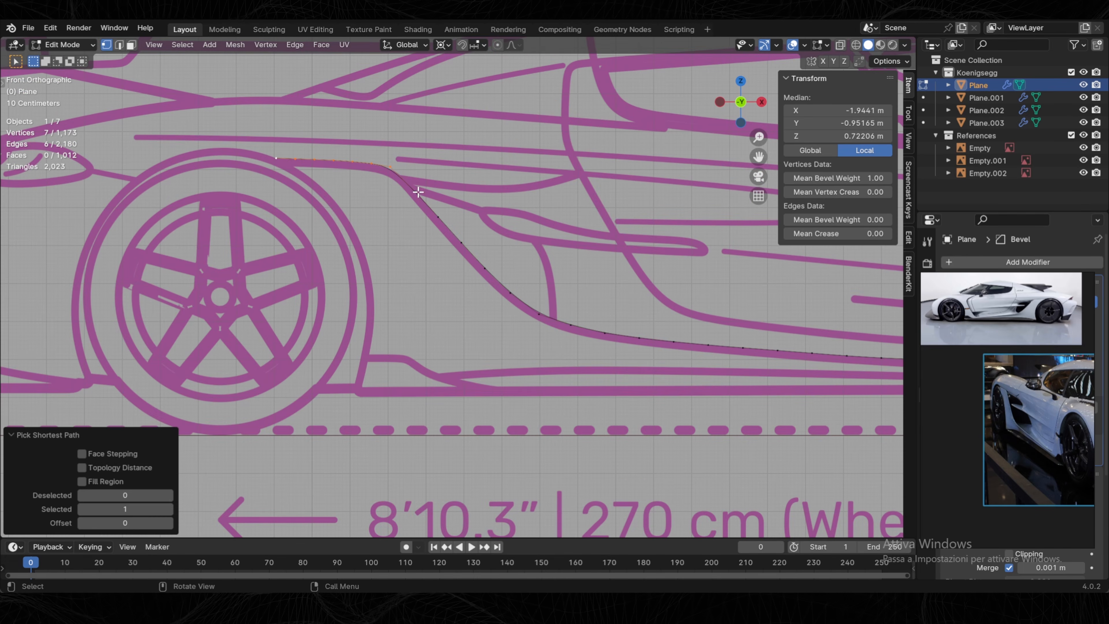
# Extrude the chain's rear end vertex, flatten it on Z to the lower curve's height, and shift it about 0.258 m along X to the arch line.
pyautogui.keyDown('shift'); pyautogui.moveTo(572, 323); pyautogui.dragTo(546, 306, button='middle'); pyautogui.keyUp('shift')
pyautogui.click(546, 306)
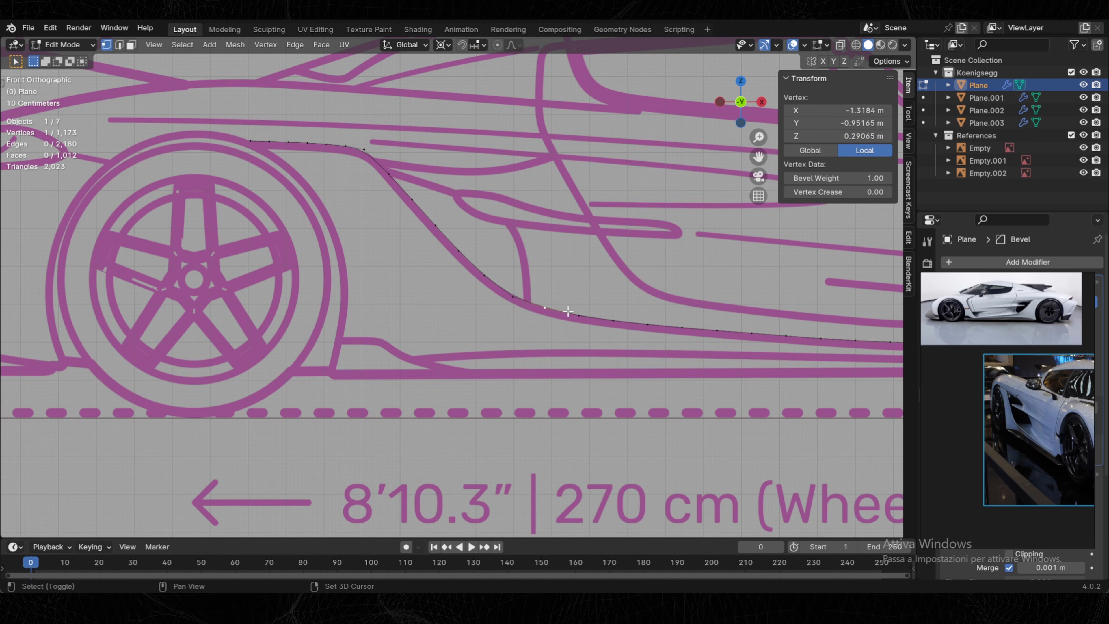
pyautogui.press('e')
pyautogui.rightClick(309, 227)
pyautogui.press('s')
pyautogui.press('z')
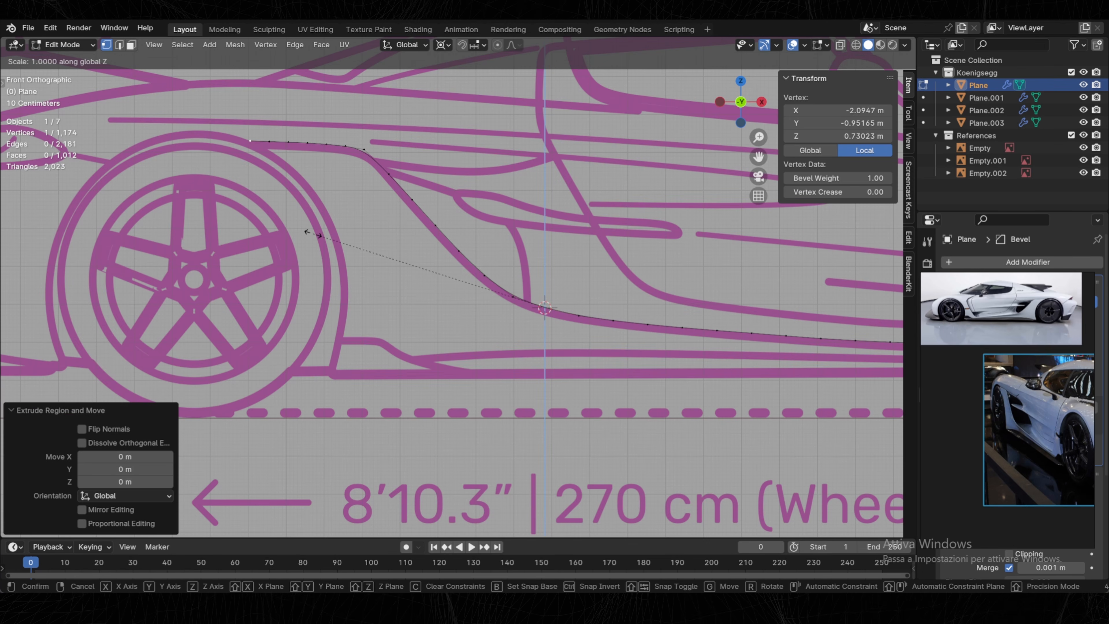
pyautogui.press('Return')
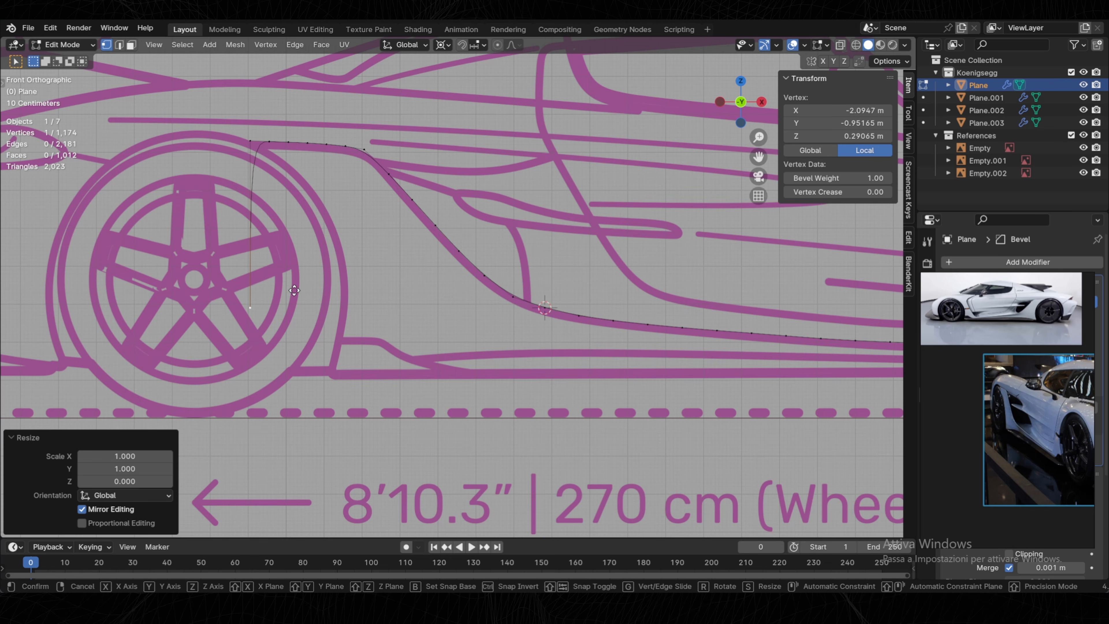
pyautogui.press('g')
pyautogui.press('z')
pyautogui.click(489, 314)
# Add six loop cuts to the long straight edge crossing the rear wheel arch.
pyautogui.scroll(3, 489, 314)
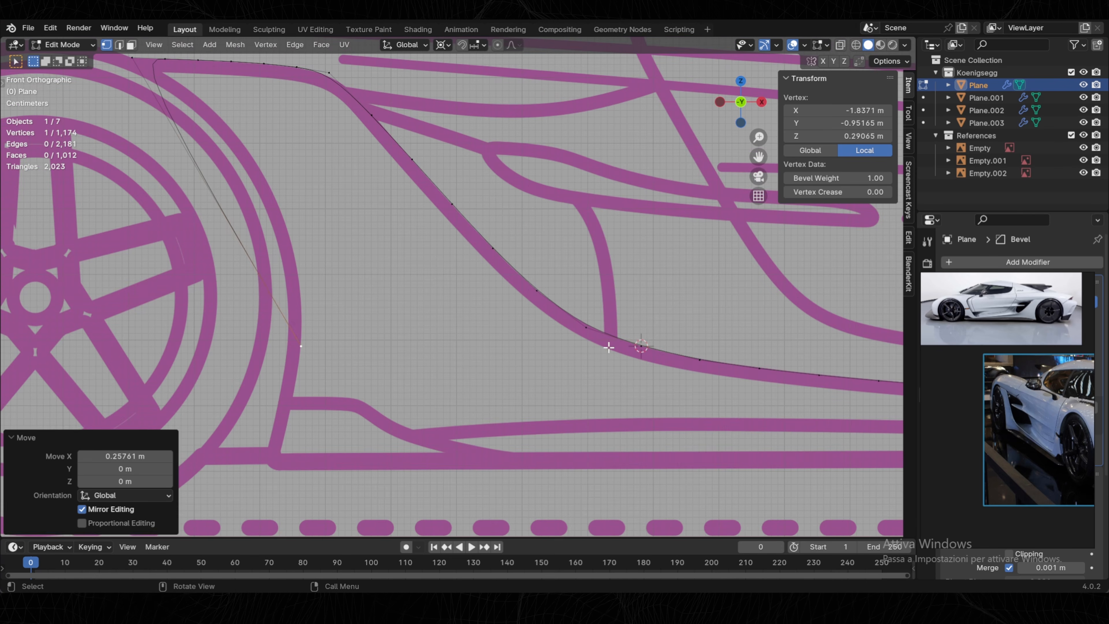
pyautogui.click(609, 345)
pyautogui.keyDown('shift'); pyautogui.moveTo(608, 345); pyautogui.dragTo(662, 380, button='middle'); pyautogui.keyUp('shift')
pyautogui.keyDown('ctrl'); pyautogui.click(349, 107); pyautogui.keyUp('ctrl')
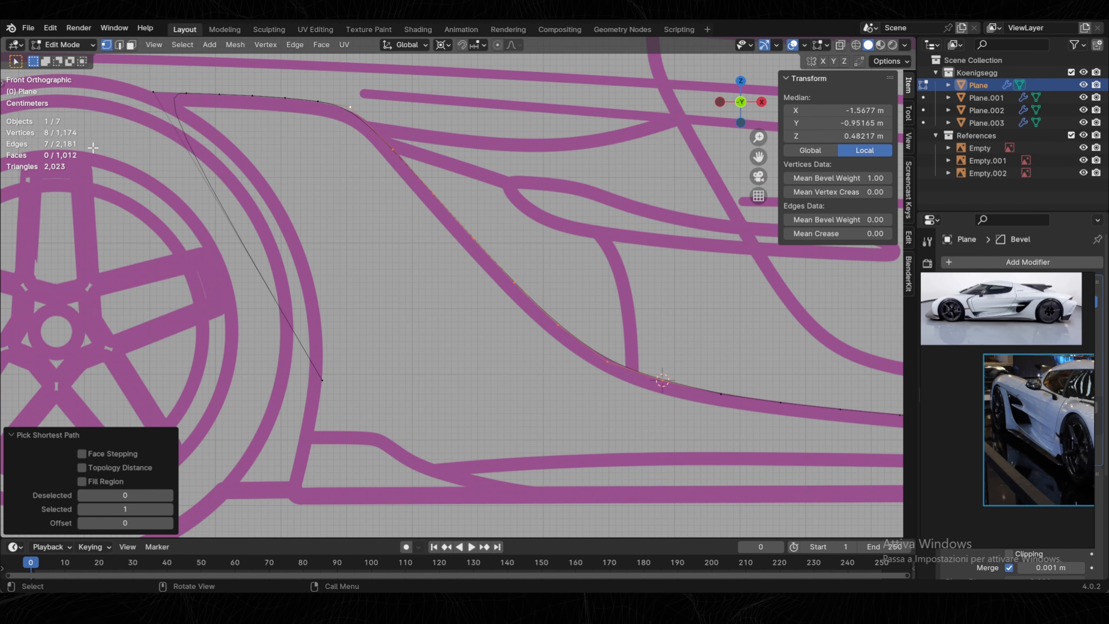
pyautogui.hotkey('ctrl', 'r')
pyautogui.scroll(5, 218, 206)
pyautogui.click(217, 206)
pyautogui.rightClick(233, 205)
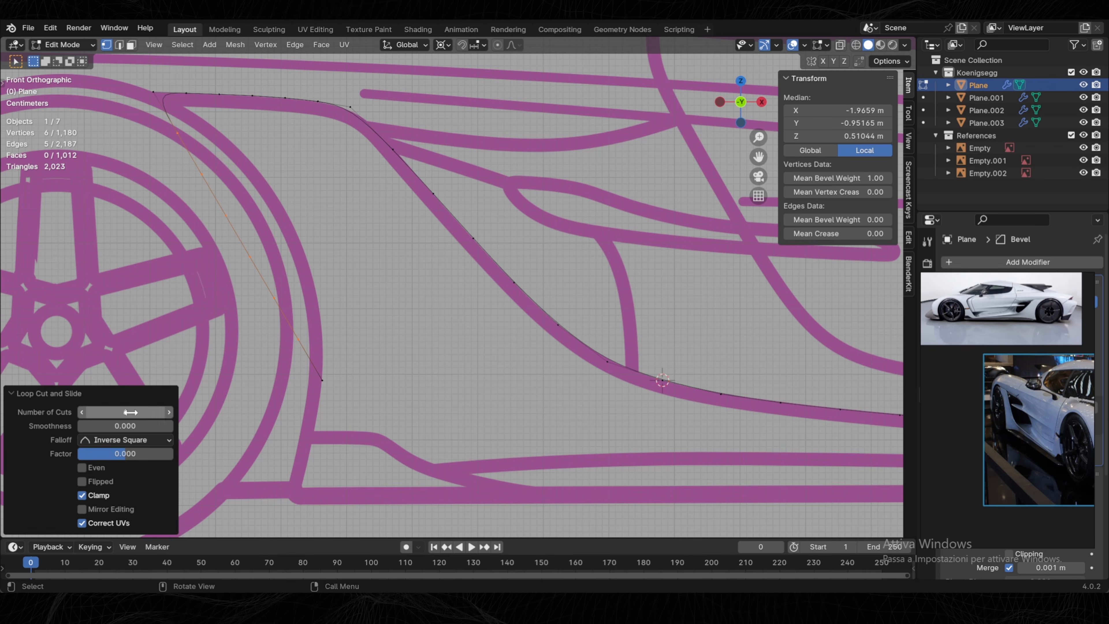
# Move the three lower cut vertices along X onto the side blueprint's rear wheel arch outline.
pyautogui.click(302, 333)
pyautogui.press('g')
pyautogui.press('x')
pyautogui.click(409, 349)
pyautogui.click(274, 298)
pyautogui.press('g')
pyautogui.press('x')
pyautogui.click(735, 327)
pyautogui.click(250, 257)
pyautogui.press('g')
pyautogui.press('x')
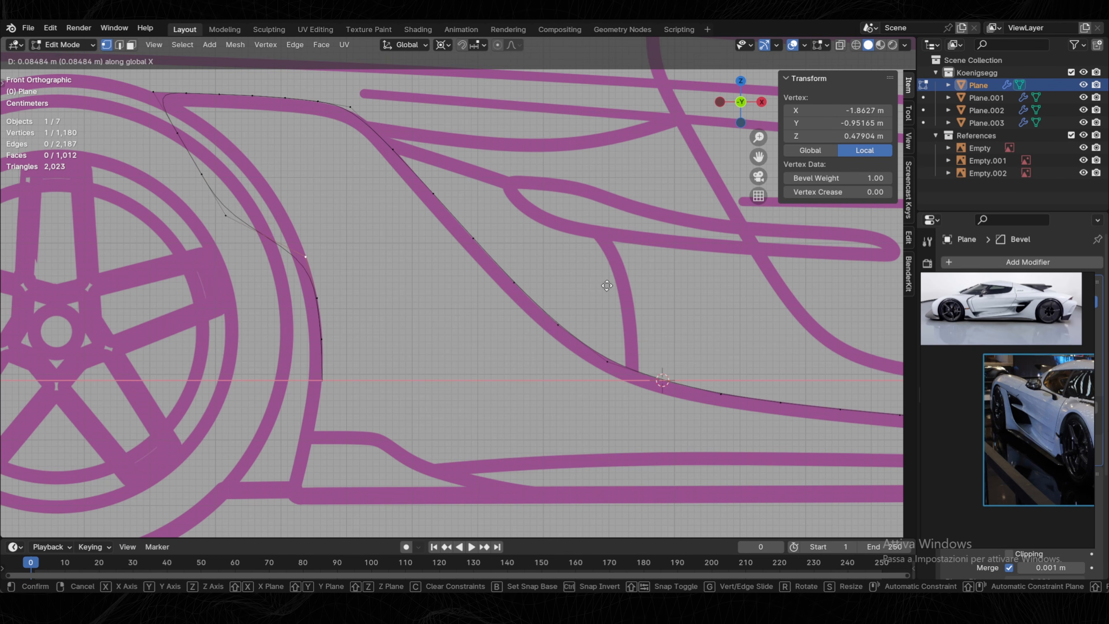
pyautogui.click(624, 255)
# Move the upper cut vertices along X onto the rear wheel arch outline.
pyautogui.click(201, 174)
pyautogui.press('g')
pyautogui.press('x')
pyautogui.click(177, 133)
pyautogui.press('g')
pyautogui.press('x')
pyautogui.click(365, 175)
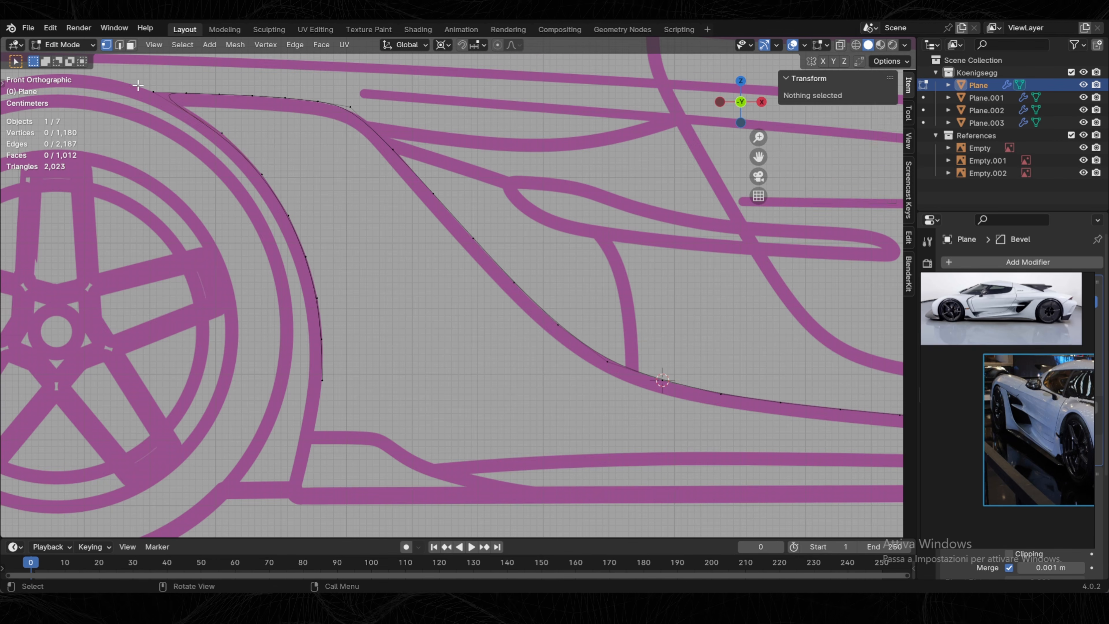
# Select the chain's wheel arch section and compare the traced outline with the side blueprint in Object Mode.
pyautogui.click(153, 92)
pyautogui.keyDown('ctrl'); pyautogui.click(322, 380); pyautogui.keyUp('ctrl')
pyautogui.scroll(-2, 365, 244)
pyautogui.press('Tab')
pyautogui.scroll(-2, 364, 200)
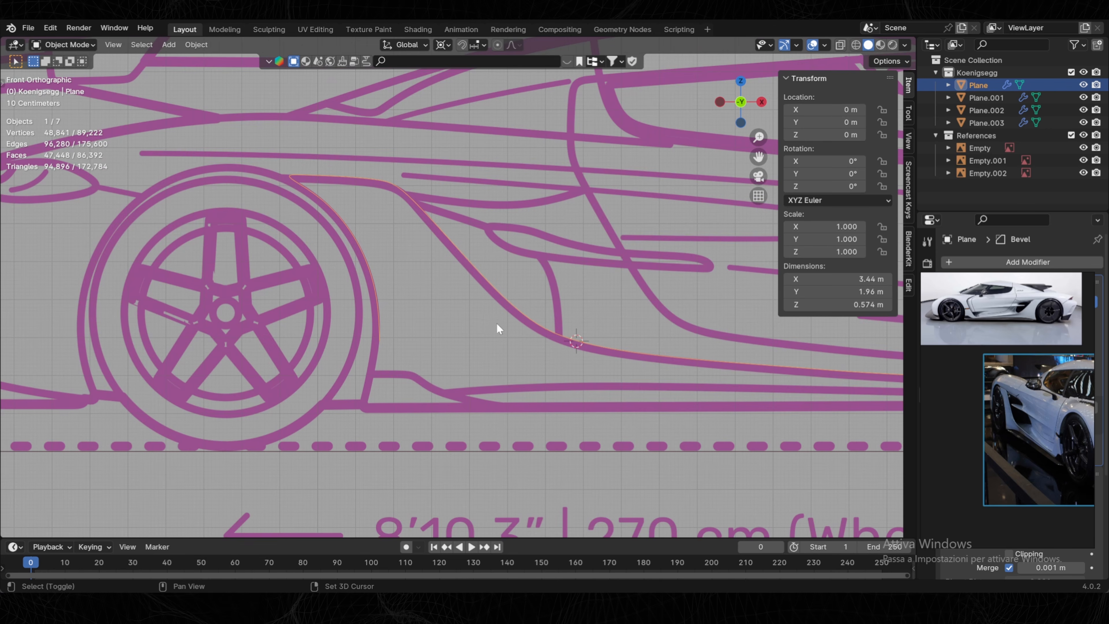
pyautogui.scroll(-2, 400, 293)
pyautogui.press('Tab')
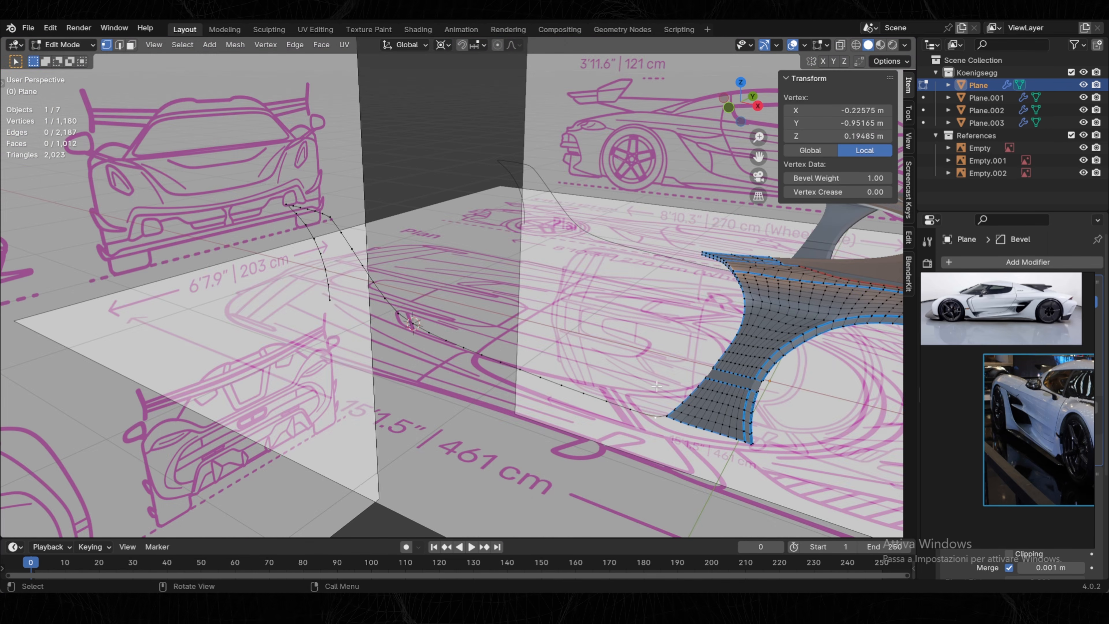
# Move the first two chain vertices behind the fender strip along Y to match the top blueprint's body edge.
pyautogui.click(740, 82)
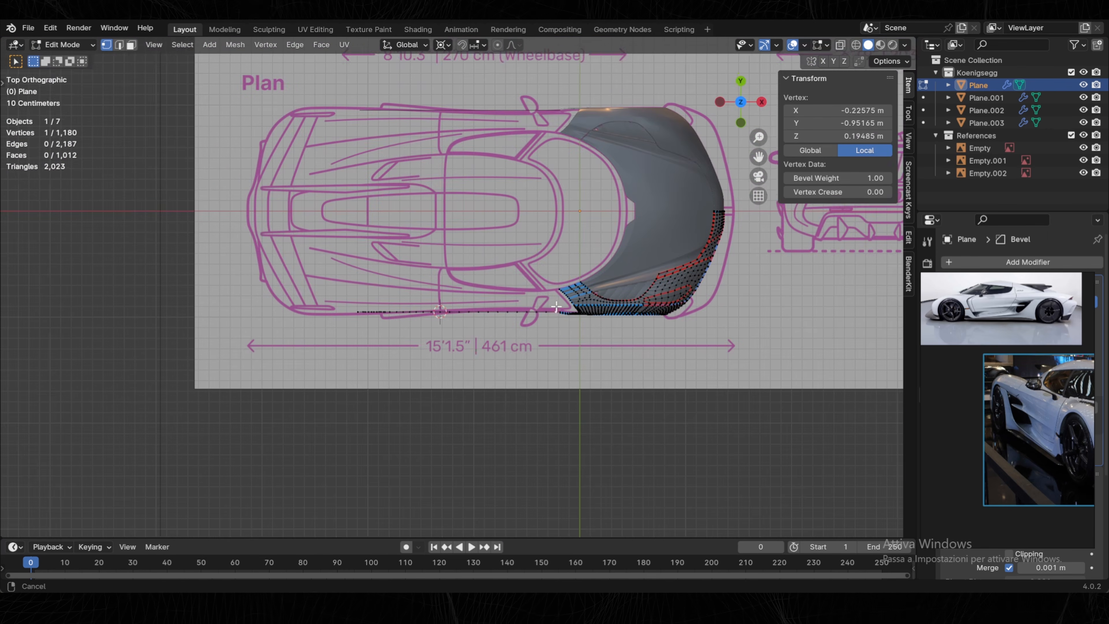
pyautogui.scroll(6, 454, 270)
pyautogui.scroll(8, 620, 279)
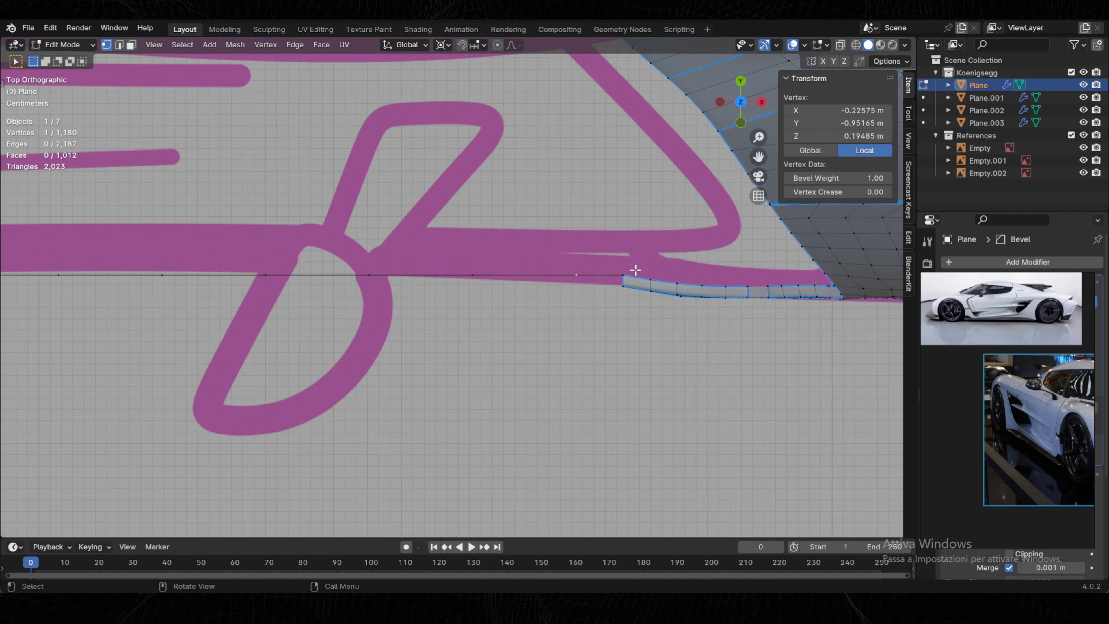
pyautogui.press('g')
pyautogui.press('y')
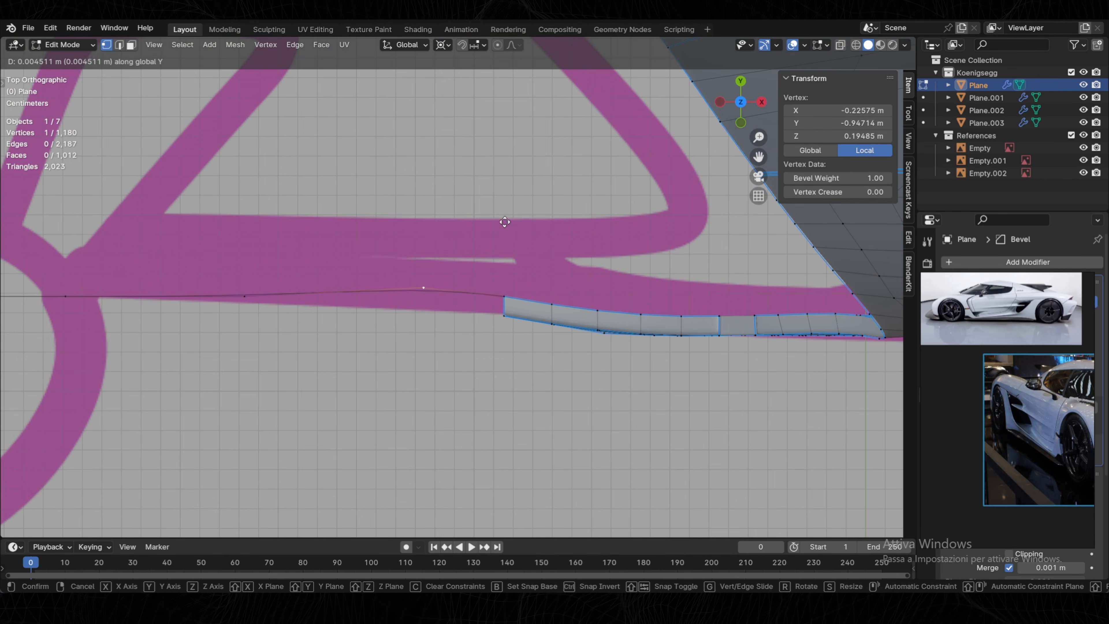
pyautogui.click(511, 195)
pyautogui.click(245, 296)
pyautogui.press('g')
pyautogui.press('y')
pyautogui.click(312, 318)
# Move the next three chain vertices near the mirror along Y onto the top blueprint's body edge.
pyautogui.keyDown('shift'); pyautogui.moveTo(311, 318); pyautogui.dragTo(455, 336, button='middle'); pyautogui.keyUp('shift')
pyautogui.click(209, 314)
pyautogui.press('g')
pyautogui.press('y')
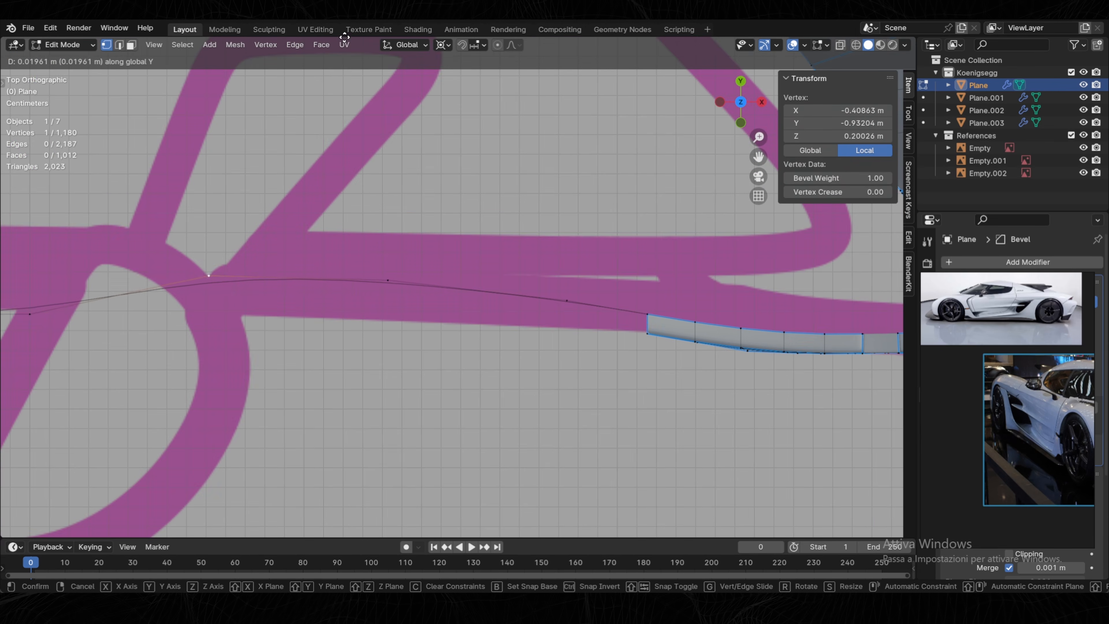
pyautogui.click(342, 514)
pyautogui.keyDown('shift'); pyautogui.moveTo(698, 361); pyautogui.dragTo(497, 359, button='middle'); pyautogui.keyUp('shift')
pyautogui.scroll(-4, 497, 359)
pyautogui.click(318, 309)
pyautogui.press('g')
pyautogui.press('y')
pyautogui.click(388, 244)
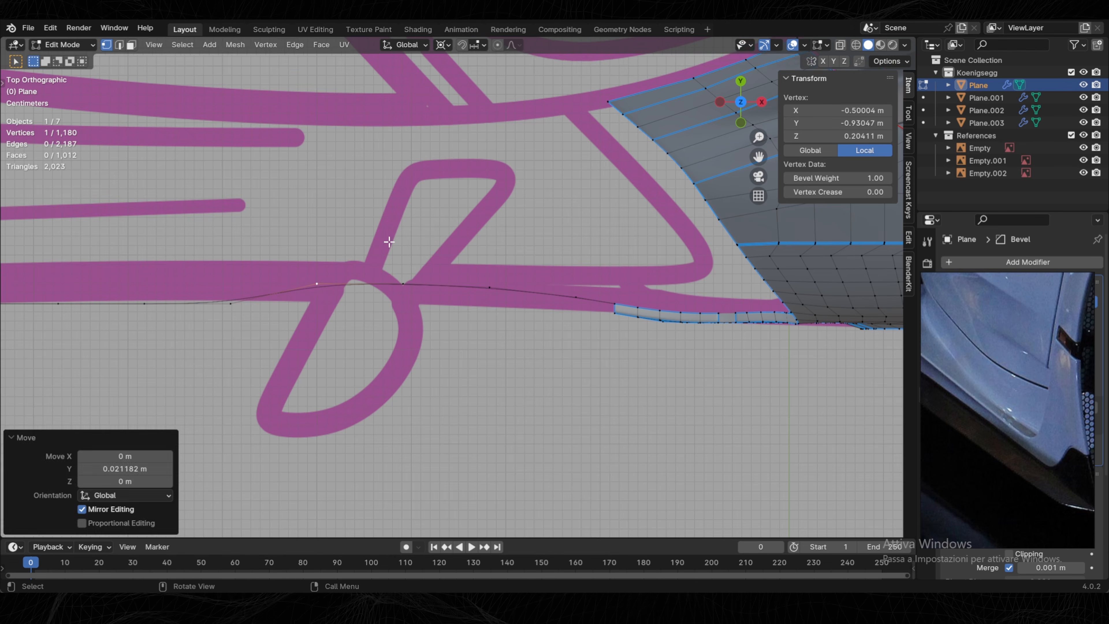
pyautogui.click(283, 305)
pyautogui.press('g')
pyautogui.press('y')
pyautogui.click(372, 285)
# Snap the 3D cursor to the last moved vertex and flatten the chain from there to the door's rear line on Y.
pyautogui.hotkey('shift', 's')
pyautogui.press('2')
pyautogui.scroll(-5, 285, 304)
pyautogui.keyDown('shift'); pyautogui.moveTo(285, 305); pyautogui.dragTo(453, 298, button='middle'); pyautogui.keyUp('shift')
pyautogui.keyDown('ctrl'); pyautogui.click(318, 285); pyautogui.keyUp('ctrl')
pyautogui.press('s')
pyautogui.press('y')
pyautogui.press('0')
pyautogui.press('Return')
pyautogui.scroll(3, 201, 289)
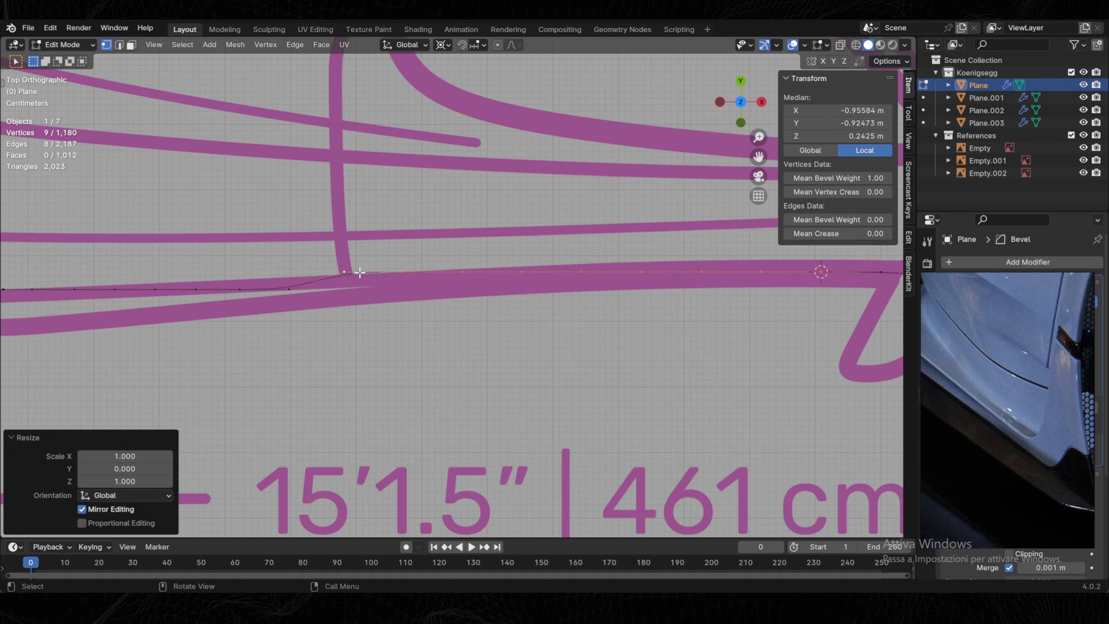
# Move the flattened section's rear vertex along Y and relax the chain between the door's rear line and the fender.
pyautogui.click(401, 273)
pyautogui.press('g')
pyautogui.press('y')
pyautogui.click(398, 286)
pyautogui.scroll(-3, 552, 288)
pyautogui.keyDown('ctrl'); pyautogui.click(696, 274); pyautogui.keyUp('ctrl')
pyautogui.hotkey('shift', 'r')
# Adjust the chain vertex just behind the door's rear line along Y towards the body edge.
pyautogui.keyDown('shift'); pyautogui.moveTo(209, 282); pyautogui.dragTo(480, 285, button='middle'); pyautogui.keyUp('shift')
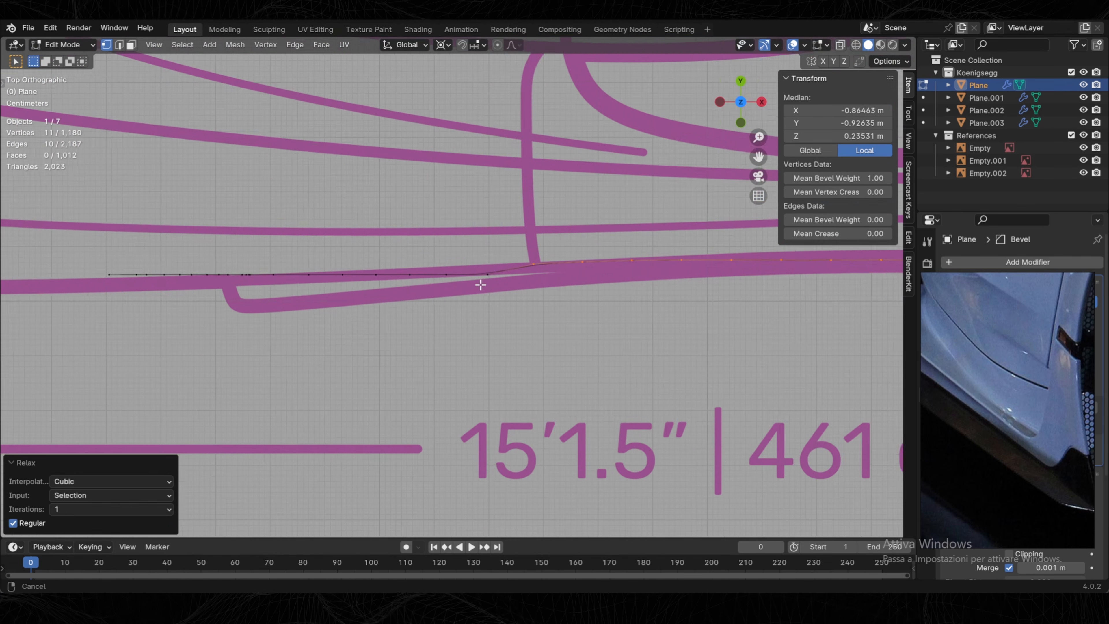
pyautogui.click(496, 280)
pyautogui.press('g')
pyautogui.press('y')
pyautogui.click(548, 304)
# Select the rear part of the chain and rotate it slightly in top view to follow the blueprint's body edge.
pyautogui.moveTo(548, 304); pyautogui.dragTo(563, 258, button='middle')
pyautogui.keyDown('ctrl'); pyautogui.click(262, 183); pyautogui.keyUp('ctrl')
pyautogui.press('KP_7')
pyautogui.press('.')
pyautogui.press('r')
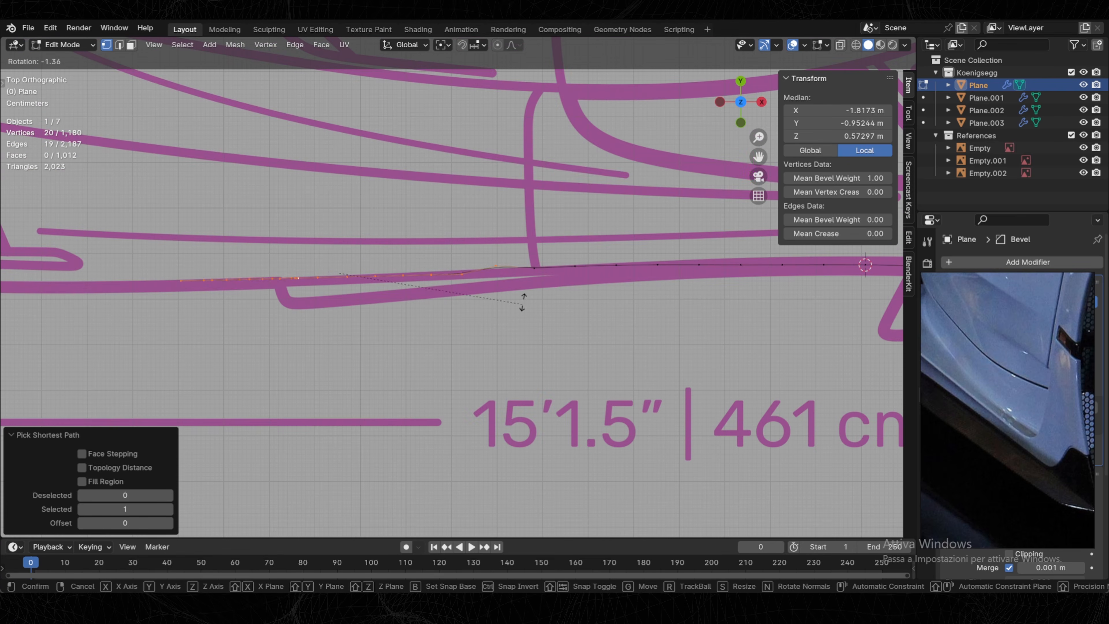
pyautogui.click(522, 293)
# Move the single chain vertex at the door's rear line along Y to smooth the transition into the rotated section.
pyautogui.keyDown('shift'); pyautogui.moveTo(497, 249); pyautogui.dragTo(448, 244, button='middle'); pyautogui.keyUp('shift')
pyautogui.scroll(3, 445, 290)
pyautogui.click(446, 238)
pyautogui.press('g')
pyautogui.press('y')
pyautogui.click(500, 388)
# Relax the vertex chain with LoopTools, repeating it on the stretch between the upper bend and the fender, and leave Edit Mode.
pyautogui.moveTo(498, 371); pyautogui.dragTo(473, 282, button='middle')
pyautogui.click(803, 372)
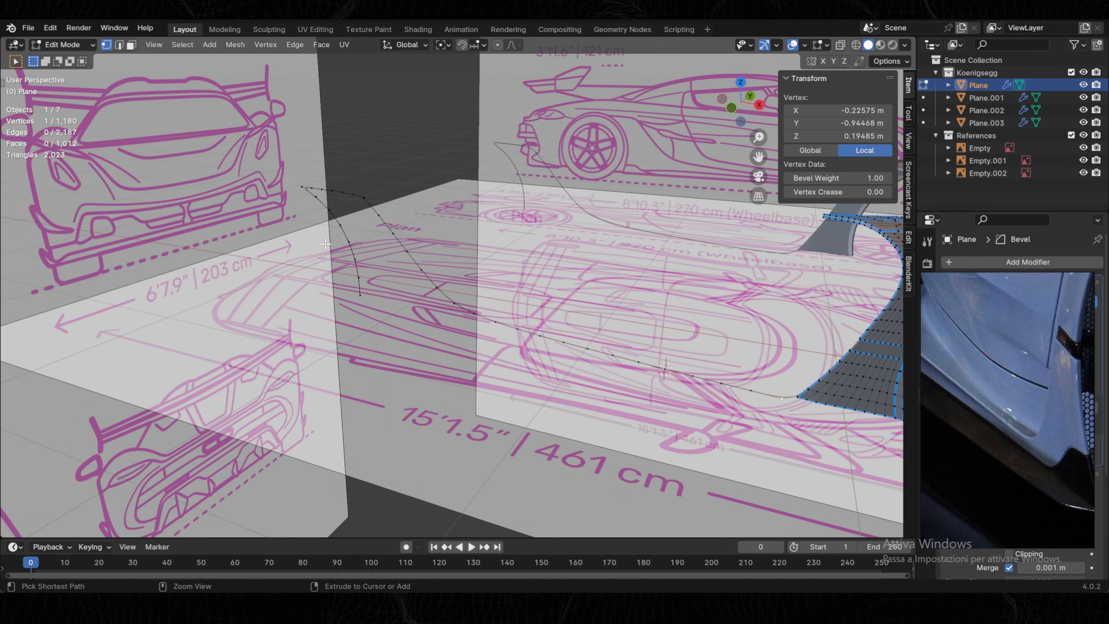
pyautogui.keyDown('ctrl'); pyautogui.click(364, 289); pyautogui.keyUp('ctrl')
pyautogui.press('KP_1')
pyautogui.hotkey('shift', 'r')
pyautogui.click(344, 208)
pyautogui.keyDown('ctrl'); pyautogui.click(758, 343); pyautogui.keyUp('ctrl')
pyautogui.hotkey('shift', 'r')
pyautogui.moveTo(716, 306); pyautogui.dragTo(474, 247, button='middle')
pyautogui.press('Tab')
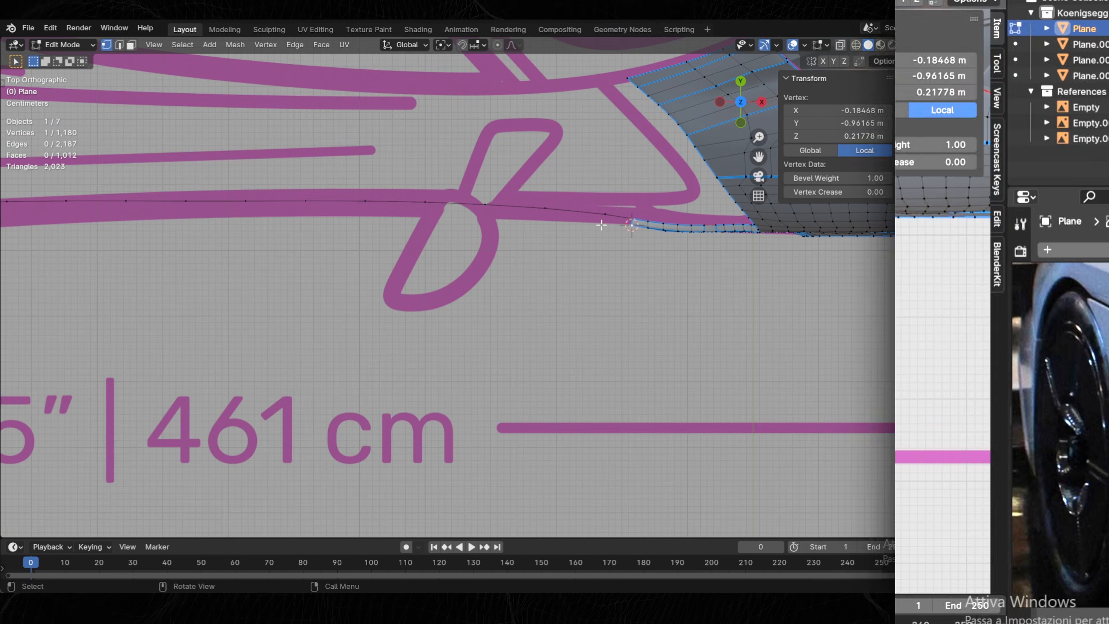
# Select the whole side chain from its rear end to the fender corner and set the transform pivot point to Active Element.
pyautogui.scroll(-6, 625, 218)
pyautogui.moveTo(160, 362); pyautogui.dragTo(186, 284, button='middle')
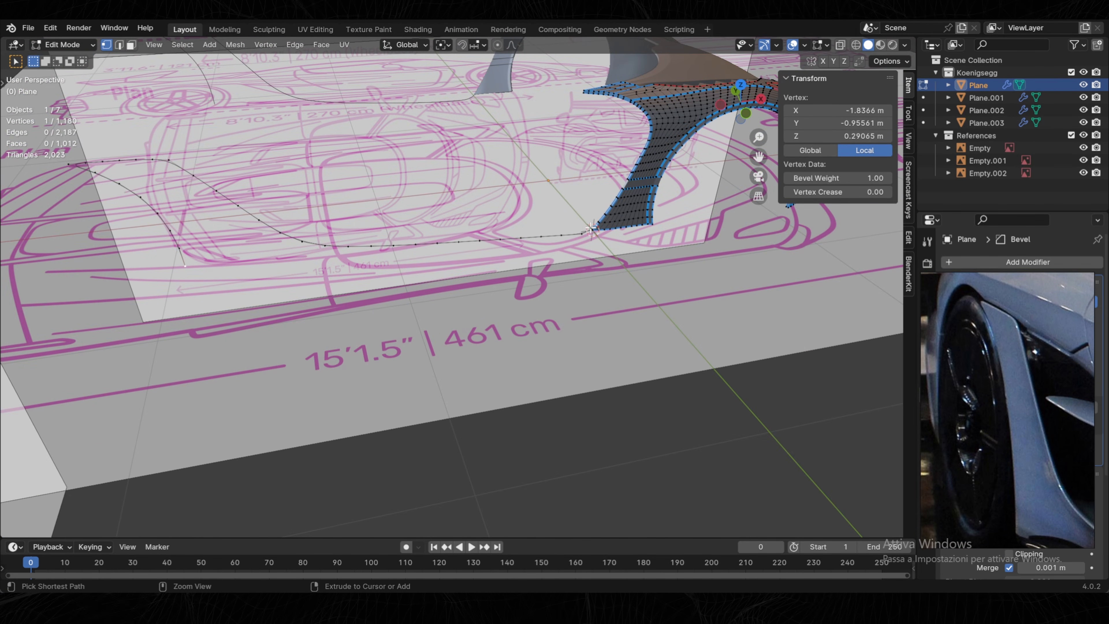
pyautogui.keyDown('ctrl'); pyautogui.click(585, 233); pyautogui.keyUp('ctrl')
pyautogui.click(740, 86)
pyautogui.scroll(8, 347, 323)
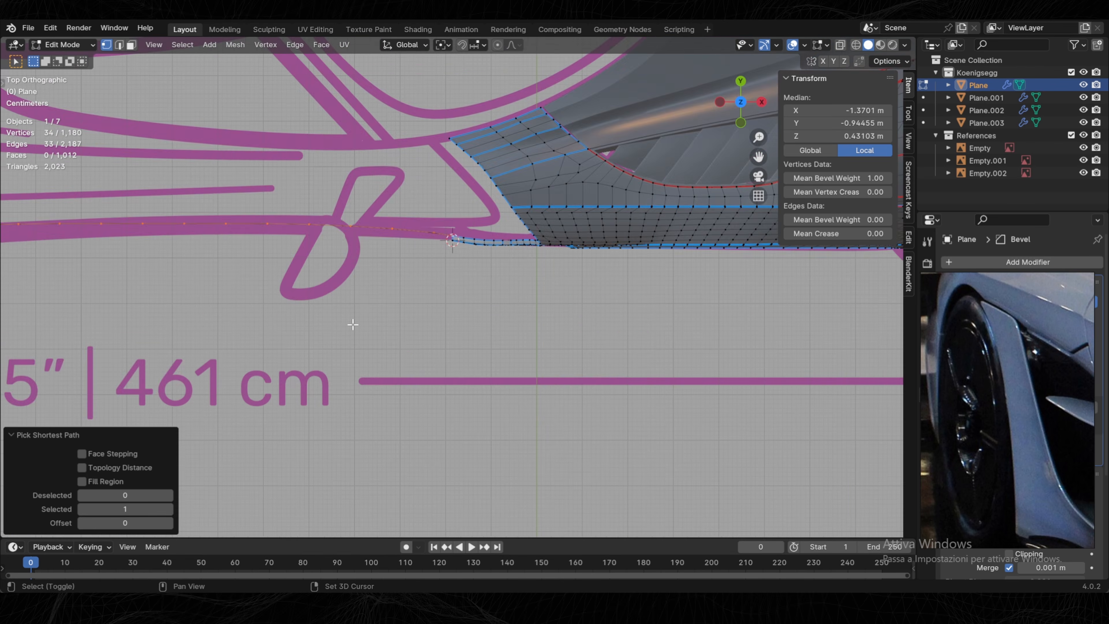
pyautogui.scroll(1, 456, 291)
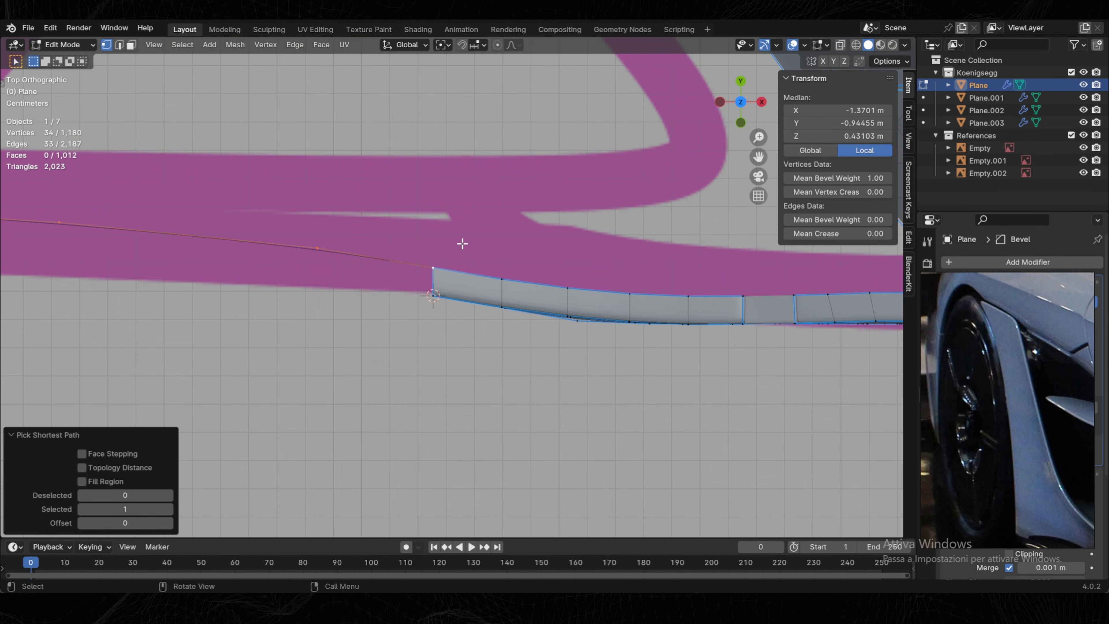
pyautogui.click(442, 44)
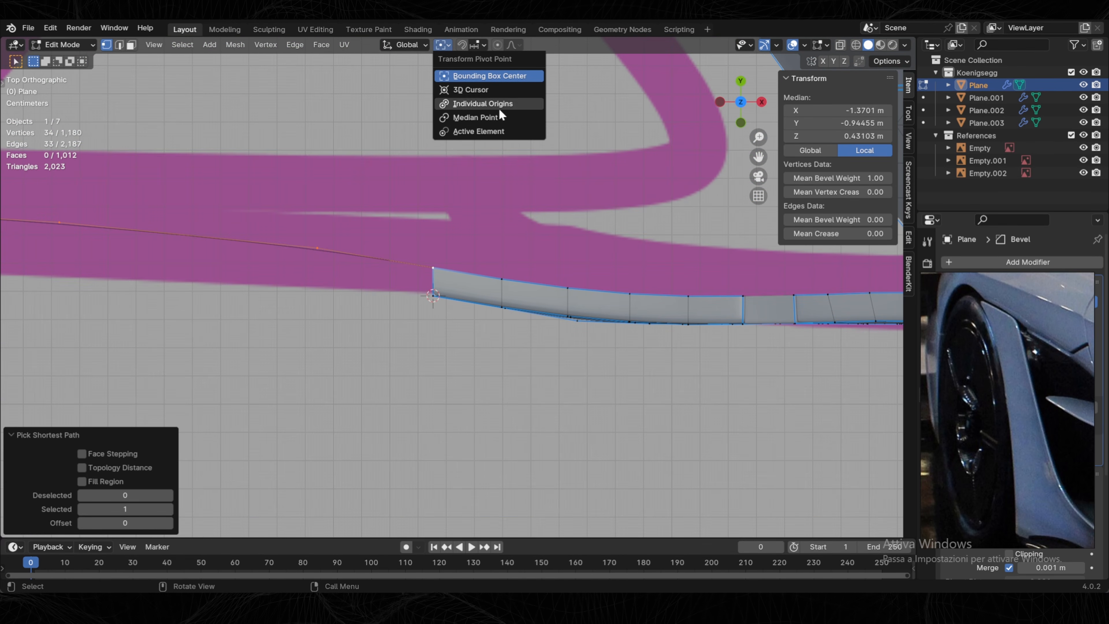
pyautogui.click(481, 132)
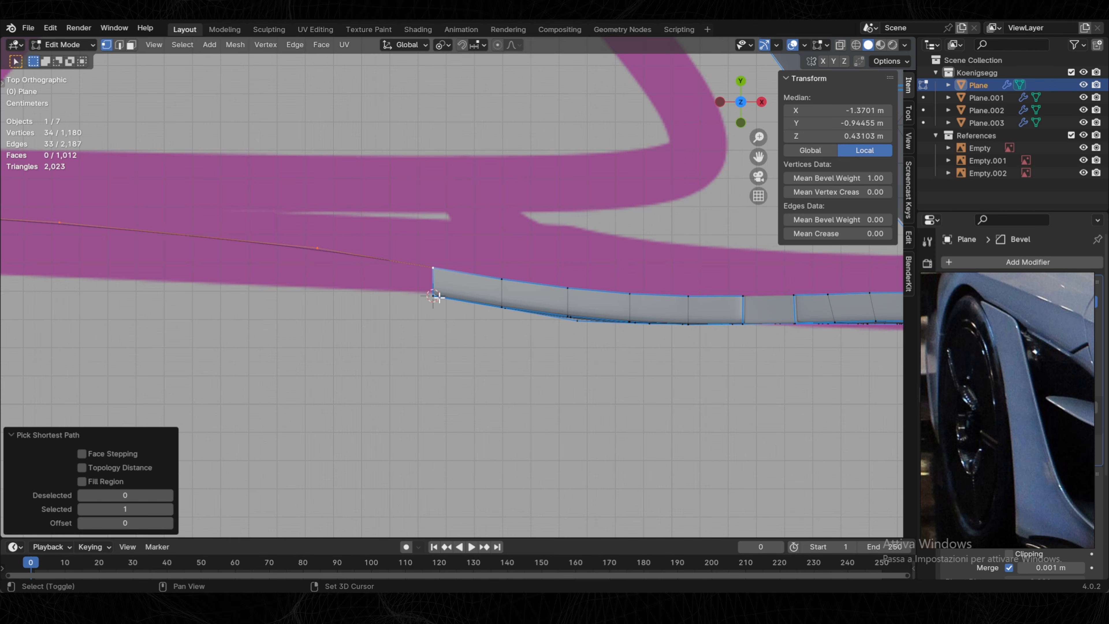
# Duplicate the chain in place and snap the copy to the 3D cursor at the fender's outer corner, keeping the offset.
pyautogui.hotkey('shift', 'd')
pyautogui.rightClick(441, 248)
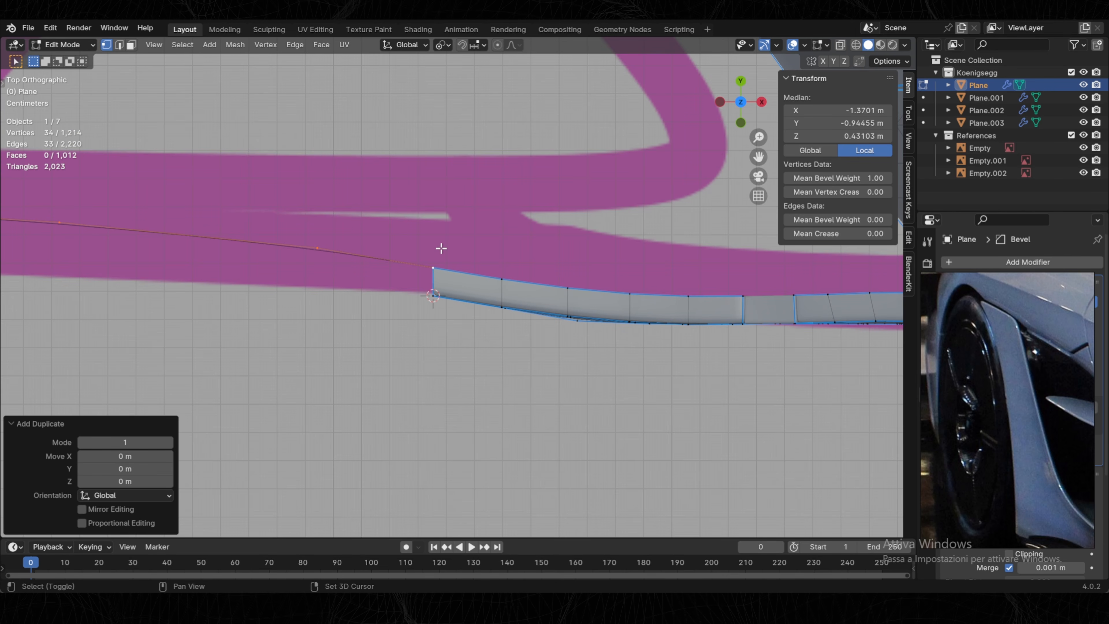
pyautogui.hotkey('shift', 's')
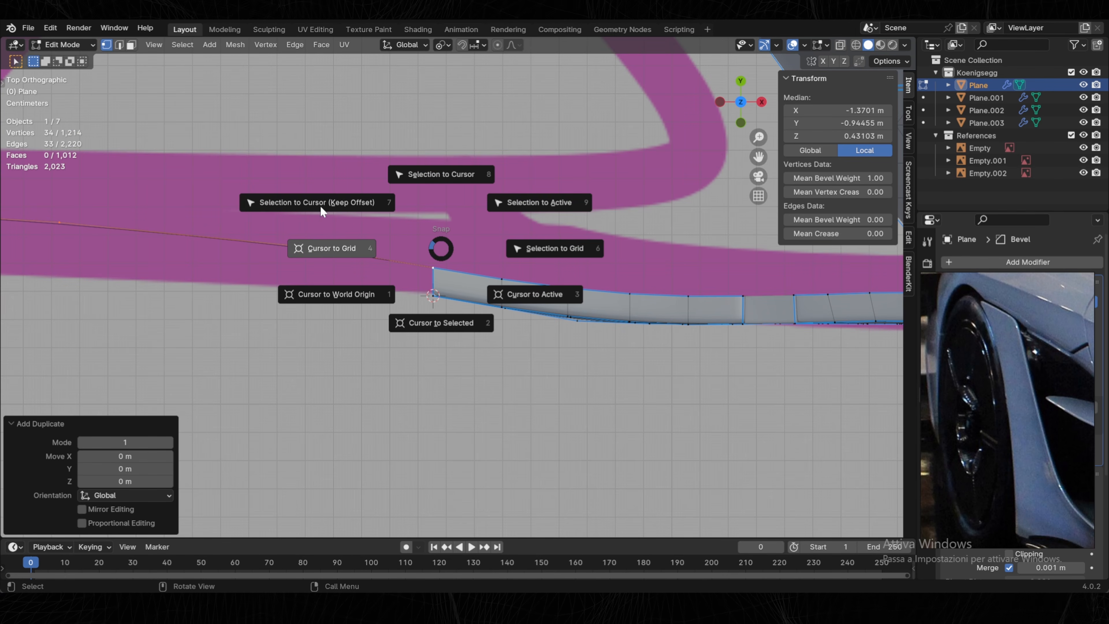
pyautogui.click(338, 201)
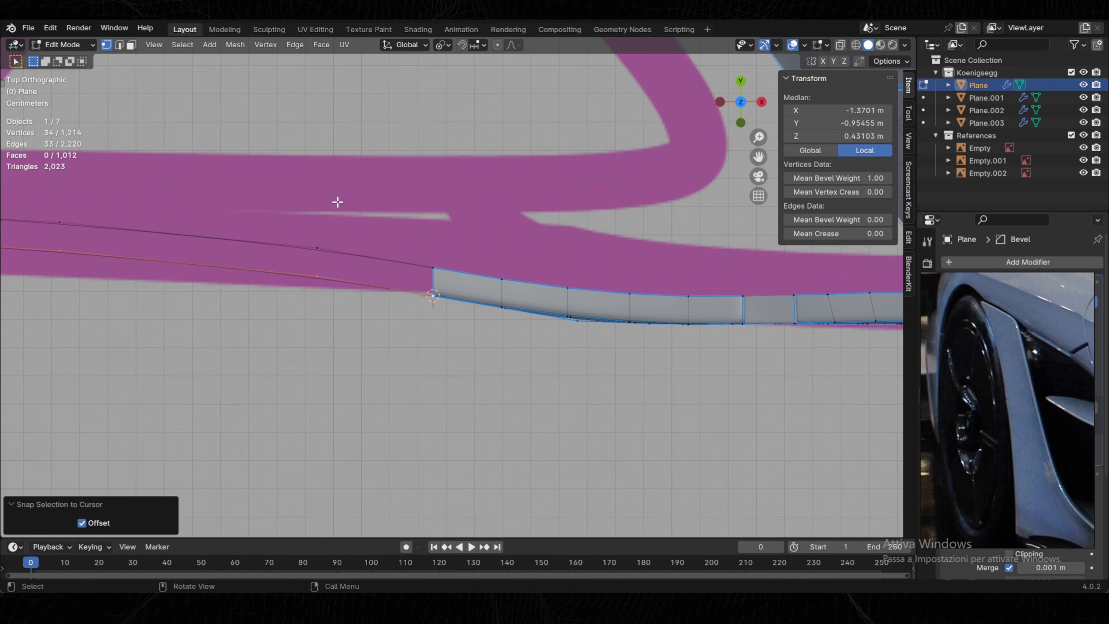
pyautogui.scroll(-5, 384, 248)
# Select the entire mesh and merge its vertices by distance.
pyautogui.moveTo(506, 280); pyautogui.dragTo(500, 193, button='middle')
pyautogui.press('a')
pyautogui.press('m')
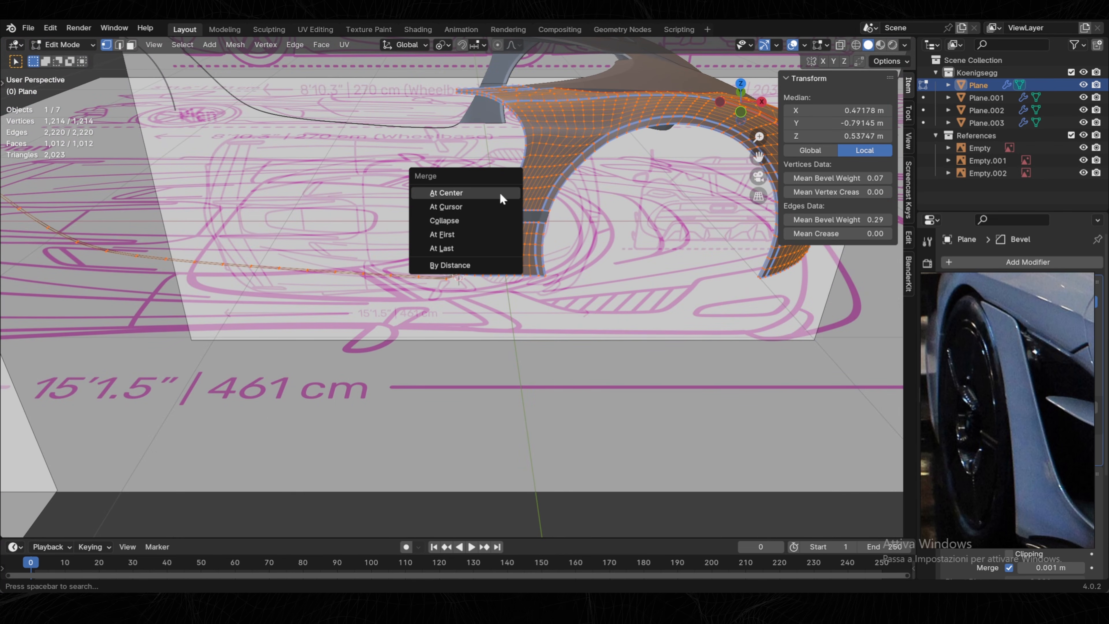
pyautogui.click(456, 266)
# Fill the gap between the two parallel side chains with faces, from the fender corner to the rear wheel arch end.
pyautogui.scroll(6, 459, 276)
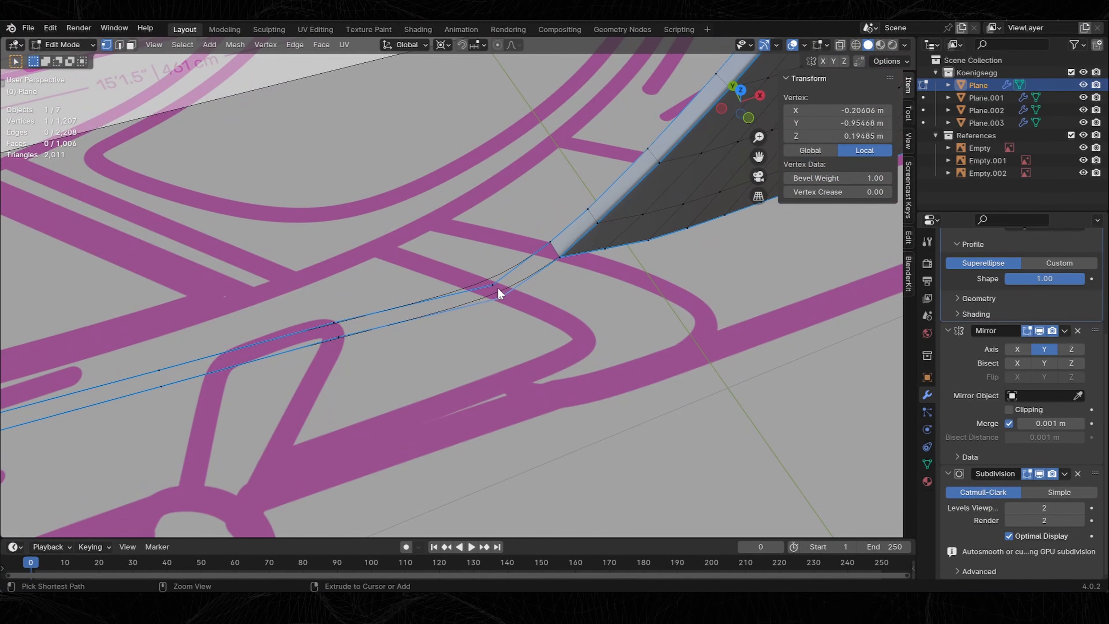
pyautogui.keyDown('ctrl'); pyautogui.click(498, 289); pyautogui.keyUp('ctrl')
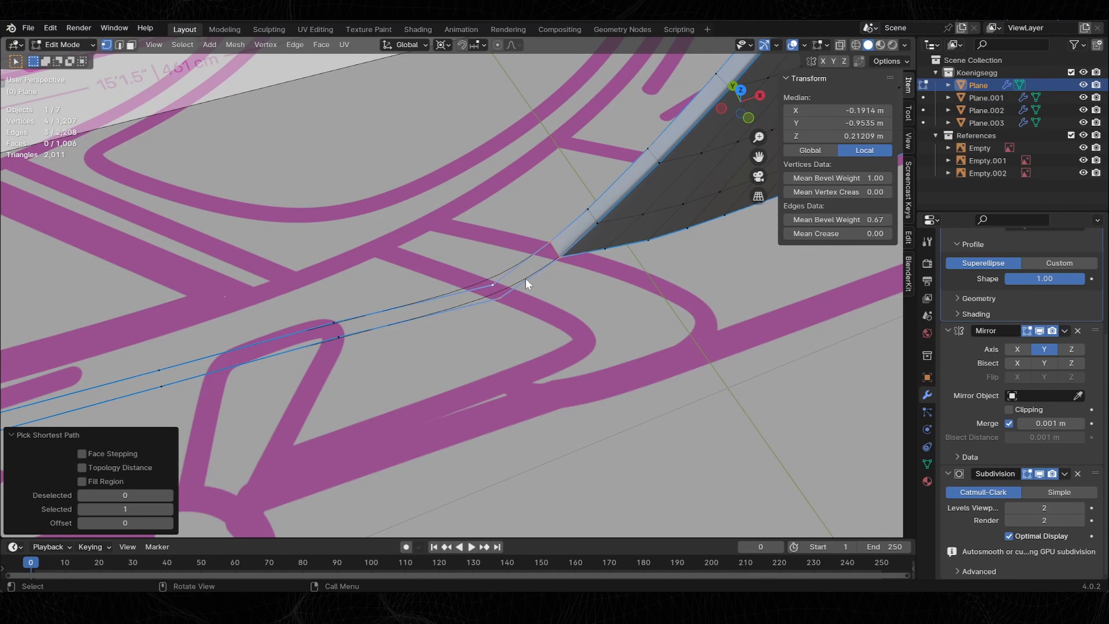
pyautogui.press('f')
pyautogui.moveTo(525, 278); pyautogui.dragTo(478, 282, button='middle')
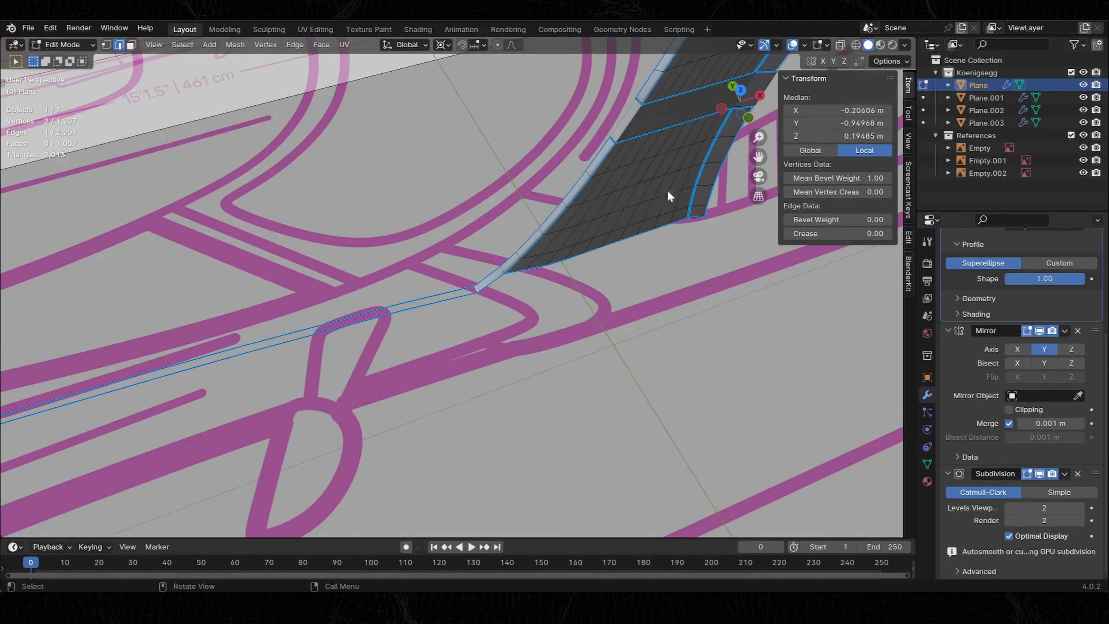
pyautogui.keyDown('ctrl'); pyautogui.moveTo(642, 183); pyautogui.dragTo(498, 302, button='middle'); pyautogui.keyUp('ctrl')
pyautogui.press('f')
pyautogui.press('f')
pyautogui.press('f')
pyautogui.press('f')
pyautogui.press('f')
pyautogui.press('f')
pyautogui.press('f')
pyautogui.press('f')
pyautogui.press('f')
pyautogui.press('f')
pyautogui.press('f')
pyautogui.press('f')
pyautogui.press('f')
pyautogui.press('f')
pyautogui.press('f')
pyautogui.press('f')
pyautogui.press('f')
pyautogui.press('f')
pyautogui.press('f')
pyautogui.press('f')
pyautogui.press('f')
pyautogui.press('f')
pyautogui.press('f')
pyautogui.press('f')
pyautogui.keyDown('shift'); pyautogui.moveTo(393, 327); pyautogui.dragTo(585, 238, button='middle'); pyautogui.keyUp('shift')
pyautogui.keyDown('shift'); pyautogui.moveTo(585, 238); pyautogui.dragTo(610, 244, button='middle'); pyautogui.keyUp('shift')
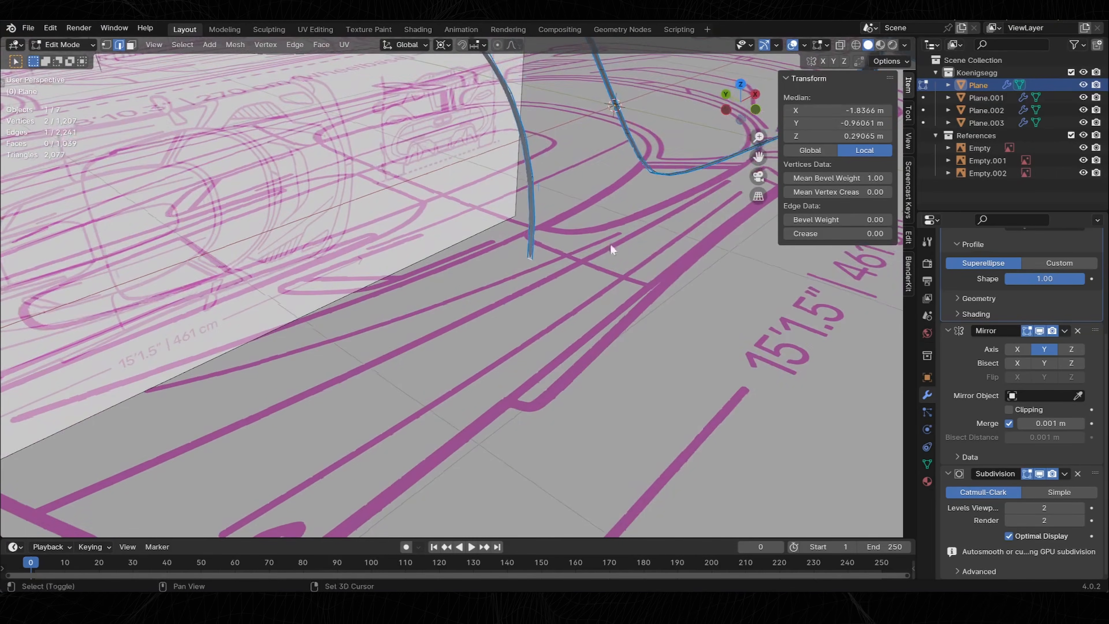
# Connect the lower end of the rear wheel arch to the nearest level vertex on the side chain with a new edge.
pyautogui.click(755, 109)
pyautogui.scroll(-2, 500, 278)
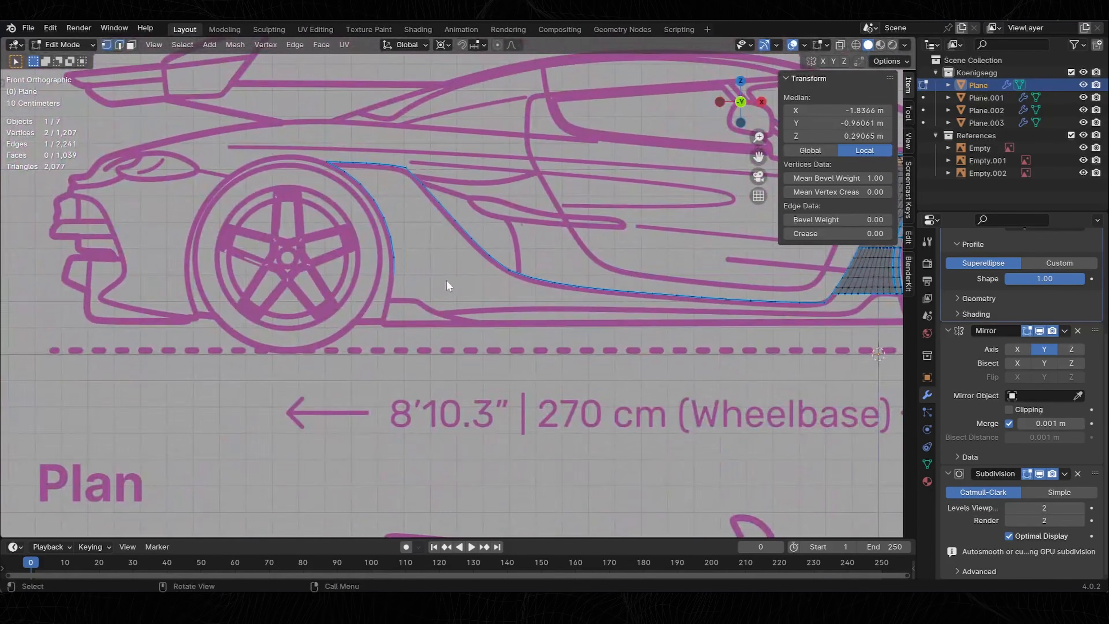
pyautogui.scroll(5, 394, 280)
pyautogui.click(326, 267)
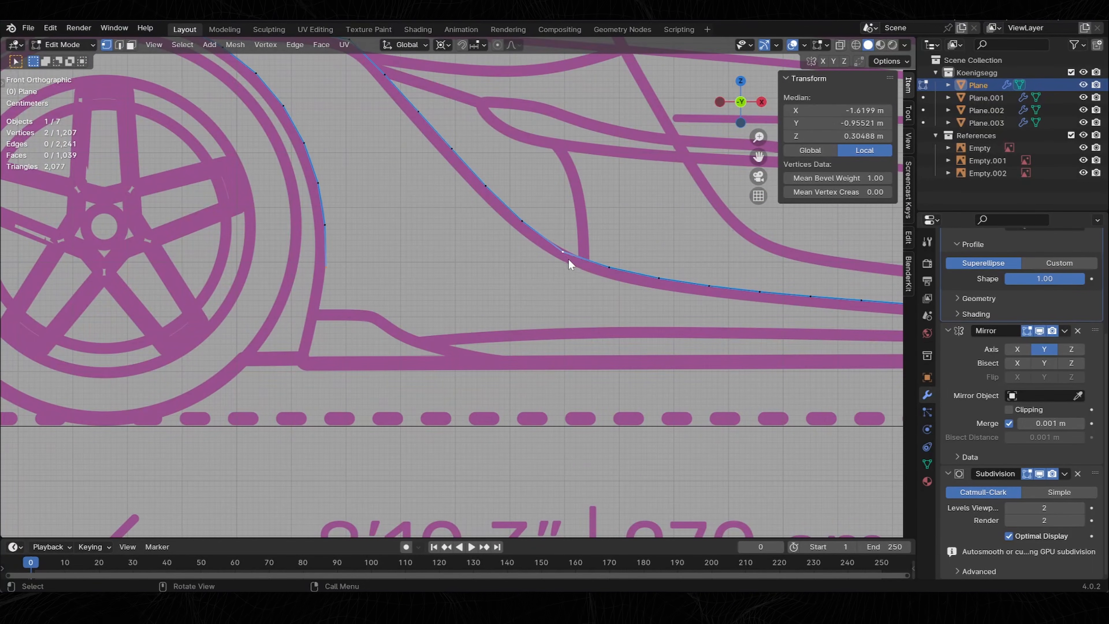
pyautogui.keyDown('shift'); pyautogui.click(610, 267); pyautogui.keyUp('shift')
pyautogui.moveTo(603, 268); pyautogui.dragTo(472, 282, button='middle')
pyautogui.press('f')
pyautogui.click(728, 107)
pyautogui.scroll(-4, 365, 185)
# Subdivide the new horizontal edge behind the rear wheel arch with 5 loop cuts.
pyautogui.scroll(1, 364, 186)
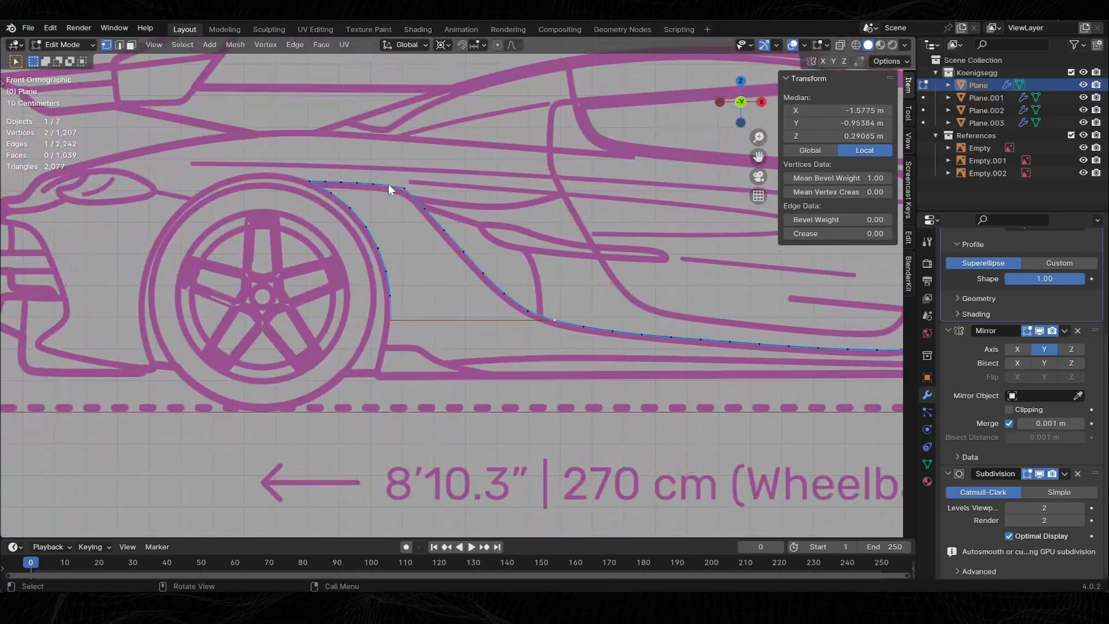
pyautogui.click(388, 185)
pyautogui.keyDown('ctrl'); pyautogui.click(322, 183); pyautogui.keyUp('ctrl')
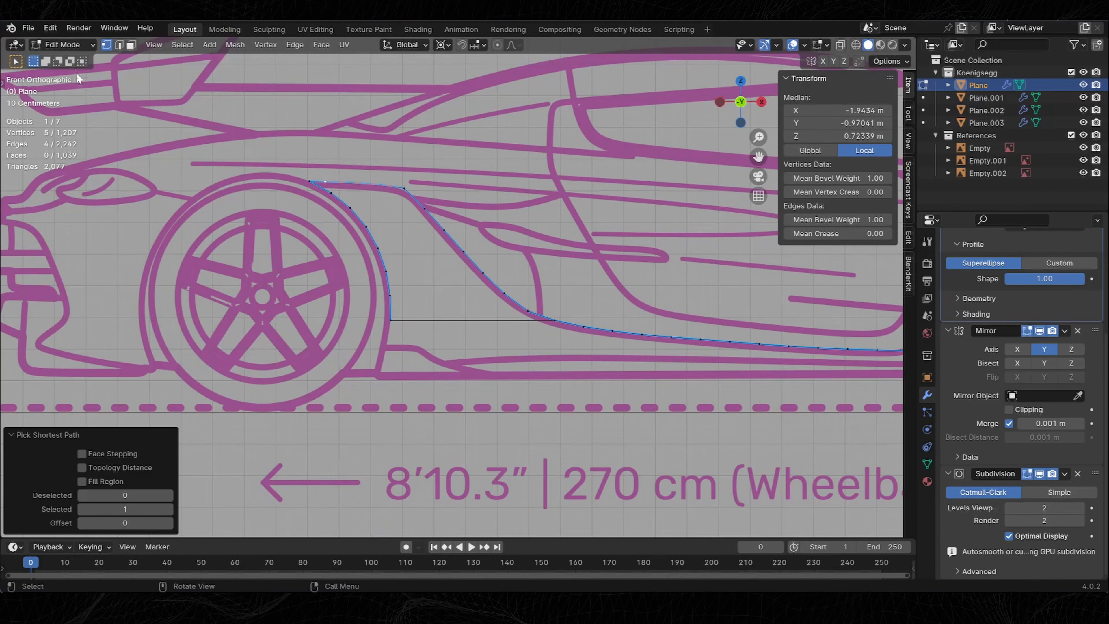
pyautogui.scroll(4, 450, 316)
pyautogui.click(451, 316)
pyautogui.rightClick(450, 316)
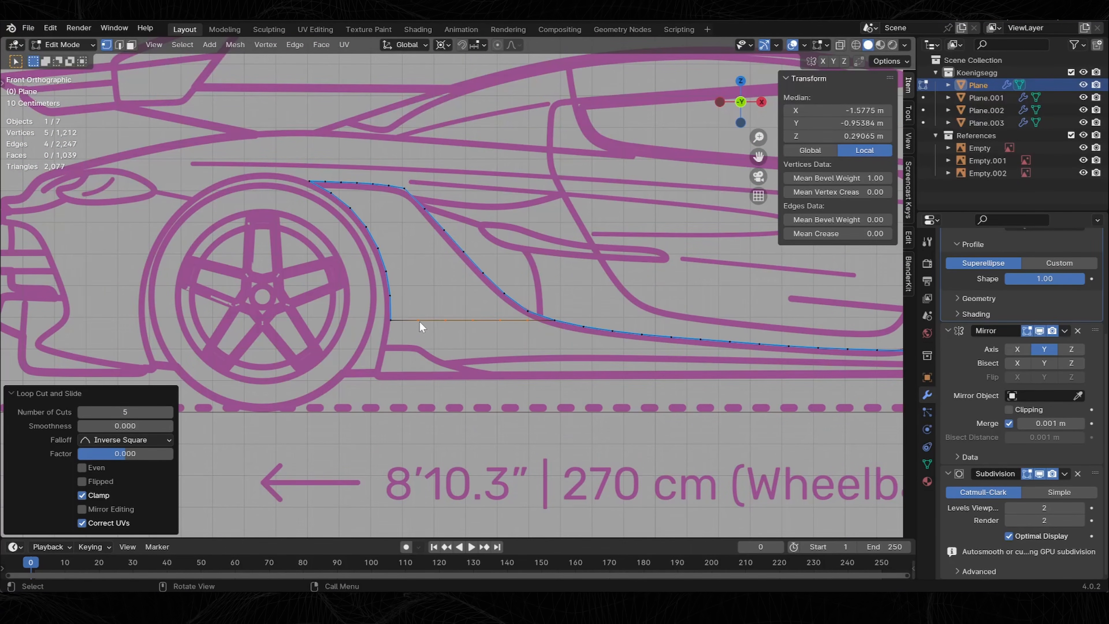
# Select the closed outline between the rear wheel arch and the side chain and grid fill it with a span of 7.
pyautogui.click(401, 314)
pyautogui.keyDown('ctrl'); pyautogui.click(405, 189); pyautogui.keyUp('ctrl')
pyautogui.moveTo(406, 186); pyautogui.dragTo(410, 311, button='middle')
pyautogui.hotkey('ctrl', 'f')
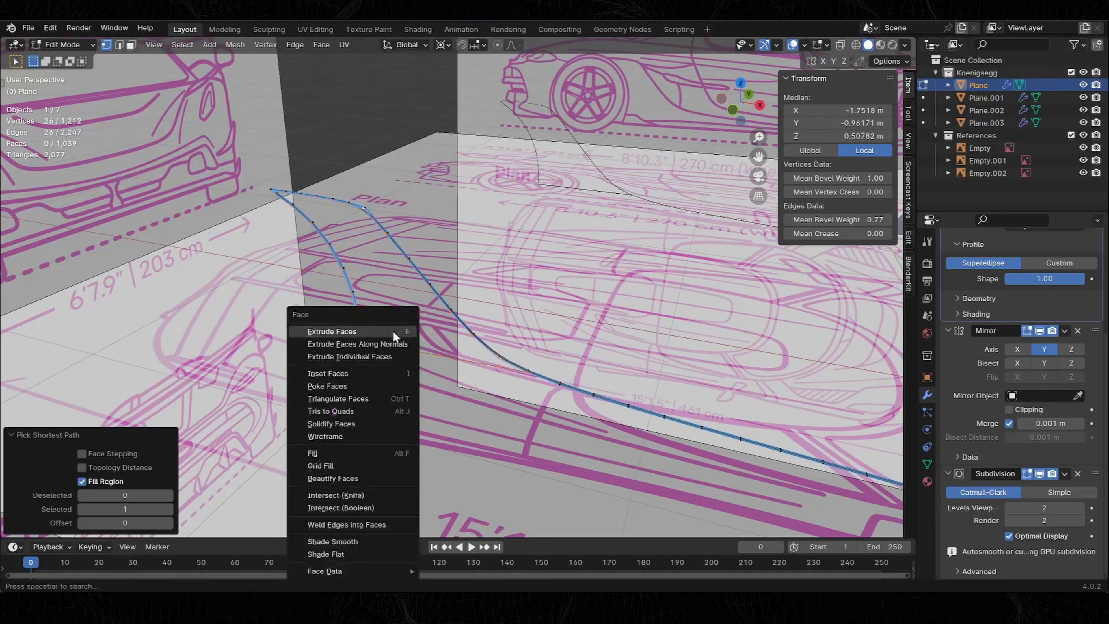
pyautogui.click(337, 465)
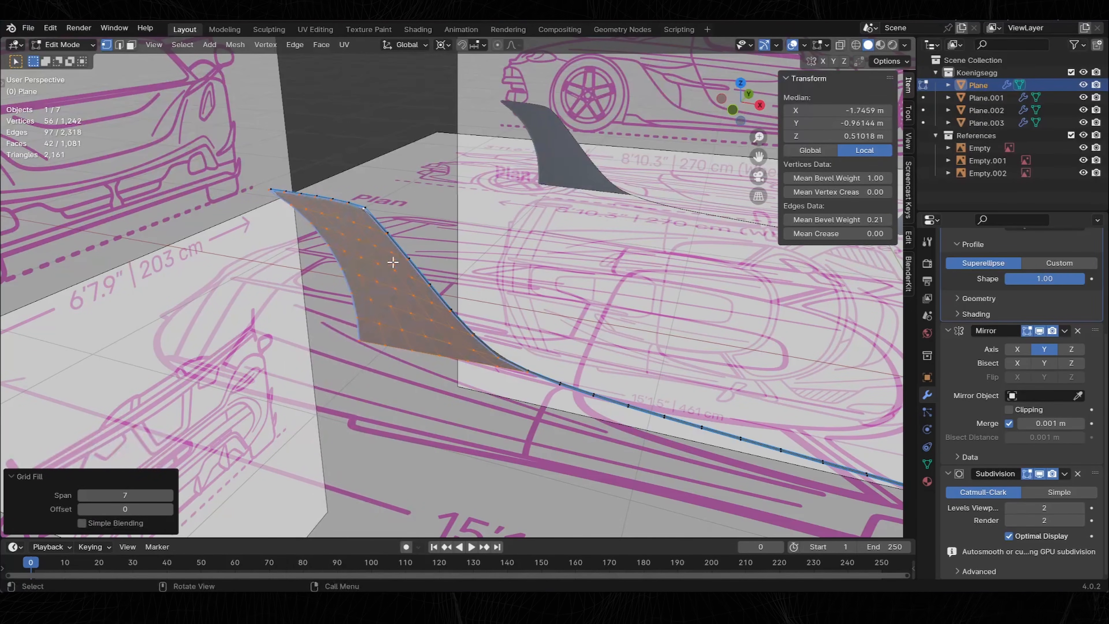
# Examine the filled rear side panel together with the rest of the body, both outside and inside Edit Mode.
pyautogui.click(732, 111)
pyautogui.moveTo(438, 280); pyautogui.dragTo(472, 279, button='middle')
pyautogui.press('Tab')
pyautogui.scroll(-2, 491, 288)
pyautogui.press('Tab')
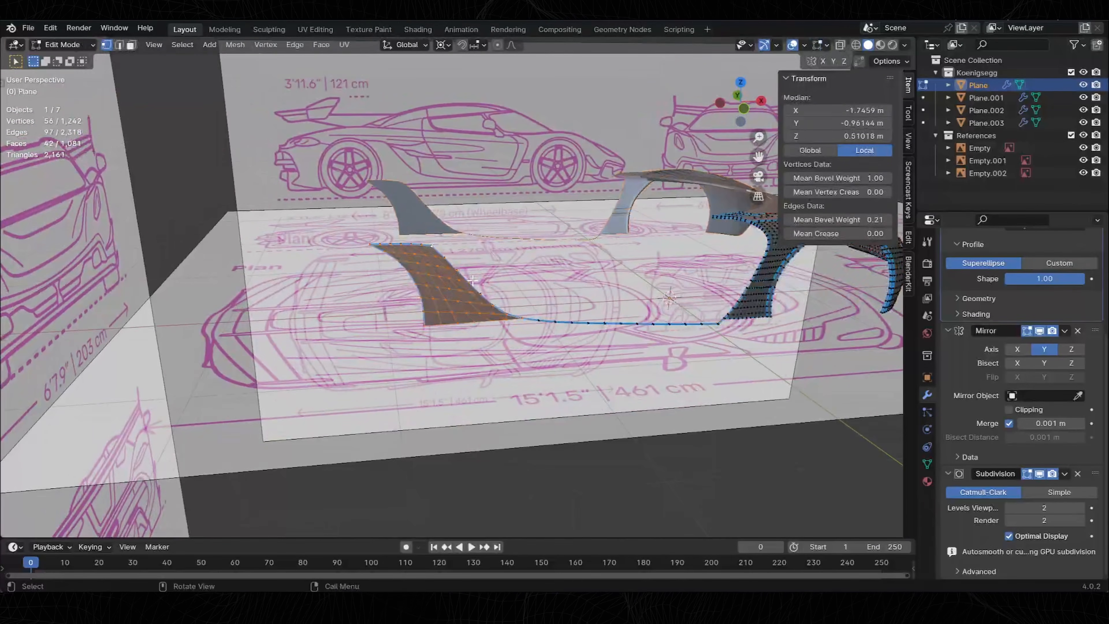
pyautogui.hotkey('ctrl', 'n')
pyautogui.press('Escape')
pyautogui.hotkey('alt', 'a')
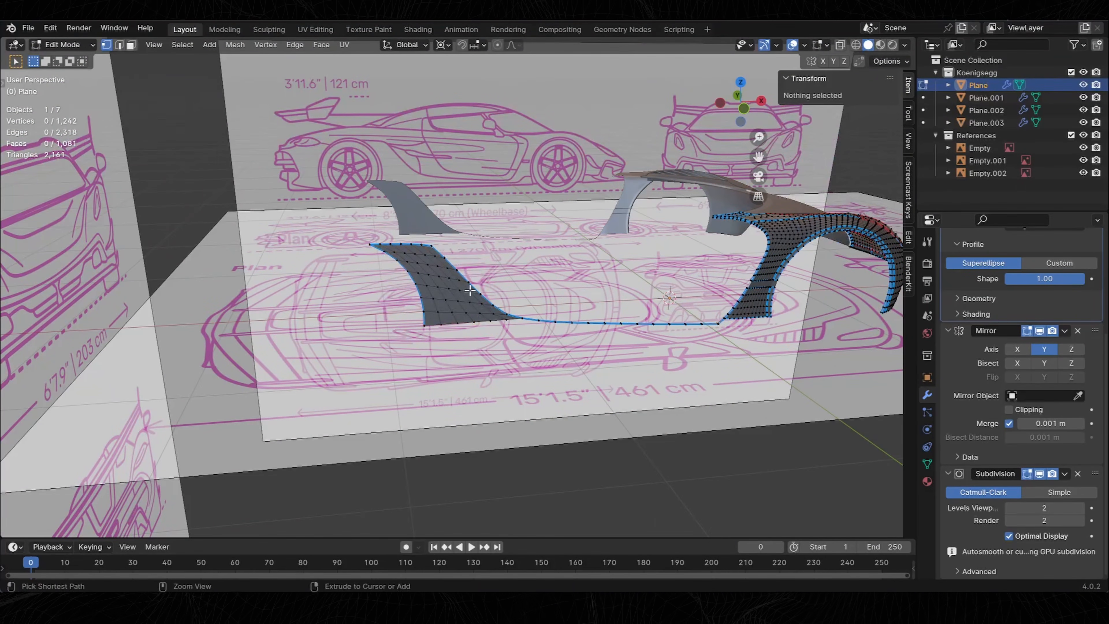
pyautogui.press('a')
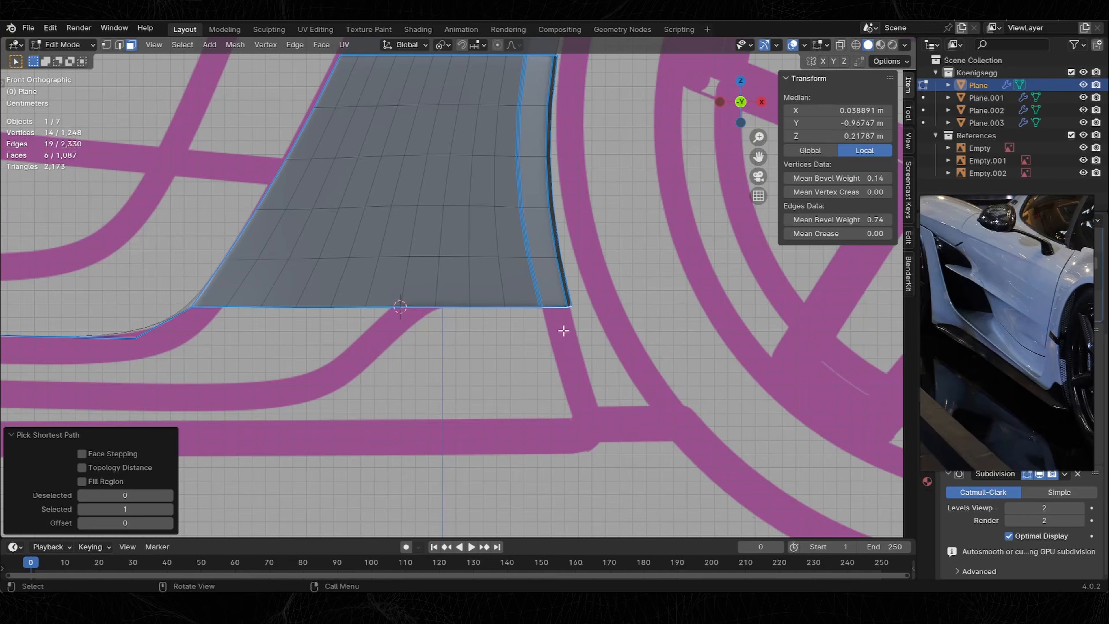
# Delete the row of six lip faces along the front fender's lower edge near the wheel arch.
pyautogui.moveTo(565, 325); pyautogui.dragTo(561, 265, button='middle')
pyautogui.click(554, 312)
pyautogui.keyDown('ctrl'); pyautogui.click(407, 316); pyautogui.keyUp('ctrl')
pyautogui.moveTo(408, 316); pyautogui.dragTo(462, 339, button='middle')
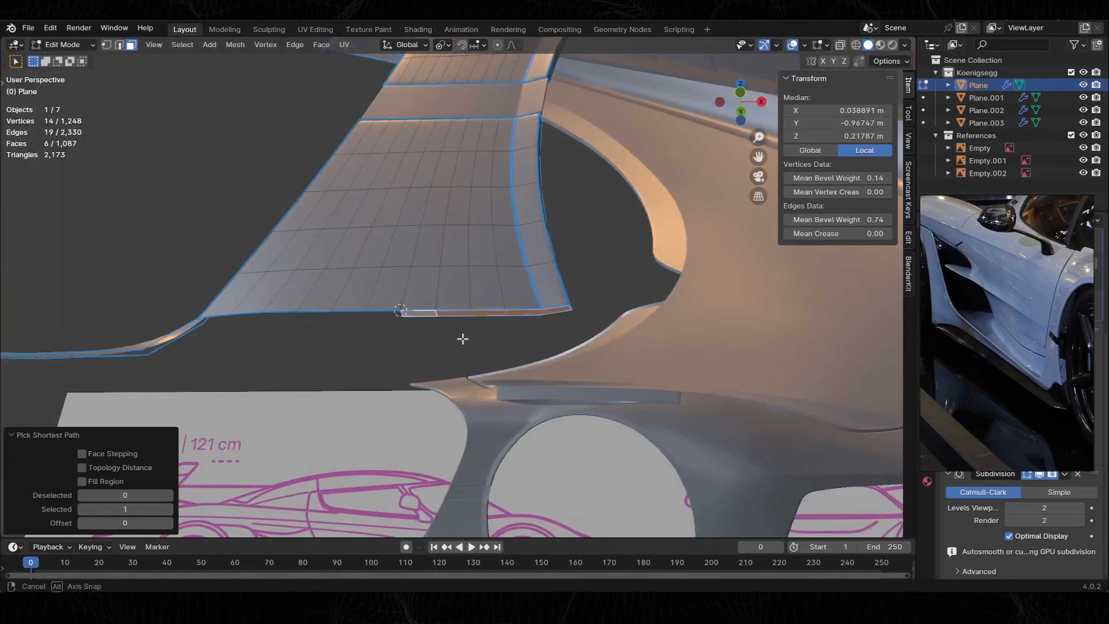
pyautogui.press('x')
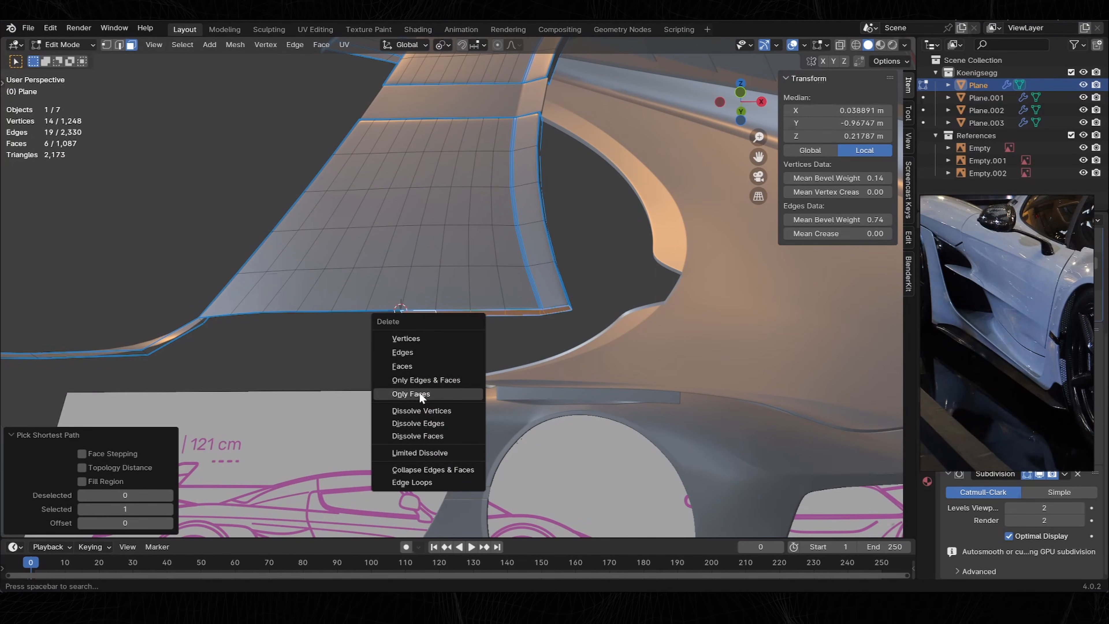
pyautogui.click(402, 366)
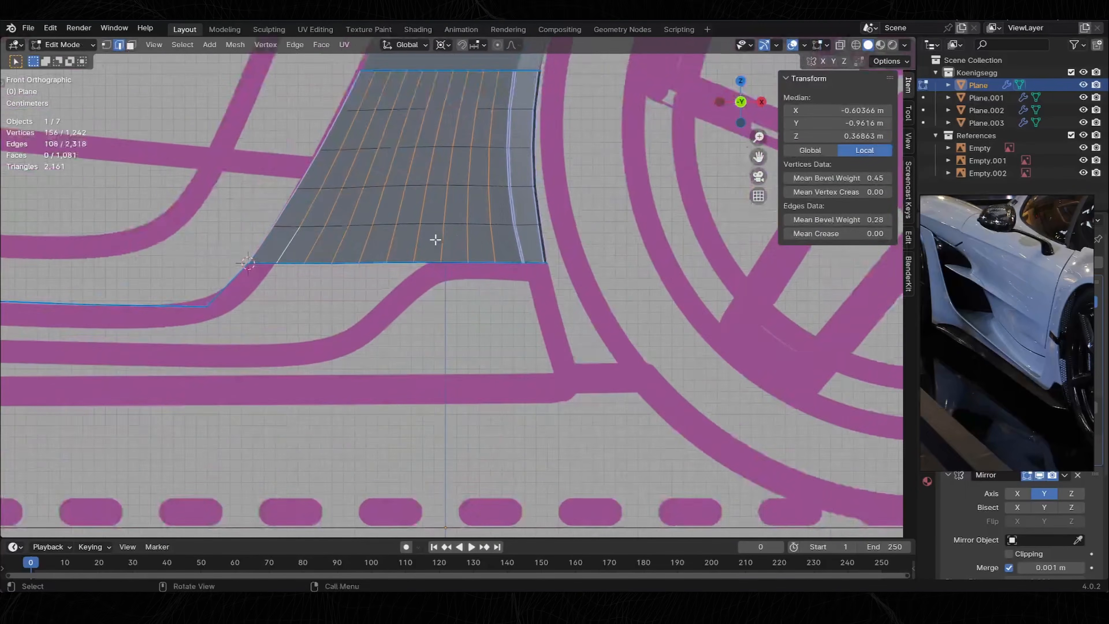
# Extrude the fender's lower corner vertex at the front wheel arch downward along the blueprint's arch line in front view.
pyautogui.keyDown('ctrl'); pyautogui.keyDown('alt'); pyautogui.click(505, 252); pyautogui.keyUp('alt'); pyautogui.keyUp('ctrl')
pyautogui.scroll(1, 506, 254)
pyautogui.keyDown('shift'); pyautogui.moveTo(572, 245); pyautogui.dragTo(503, 258, button='middle'); pyautogui.keyUp('shift')
pyautogui.click(503, 257)
pyautogui.press('1')
pyautogui.click(543, 258)
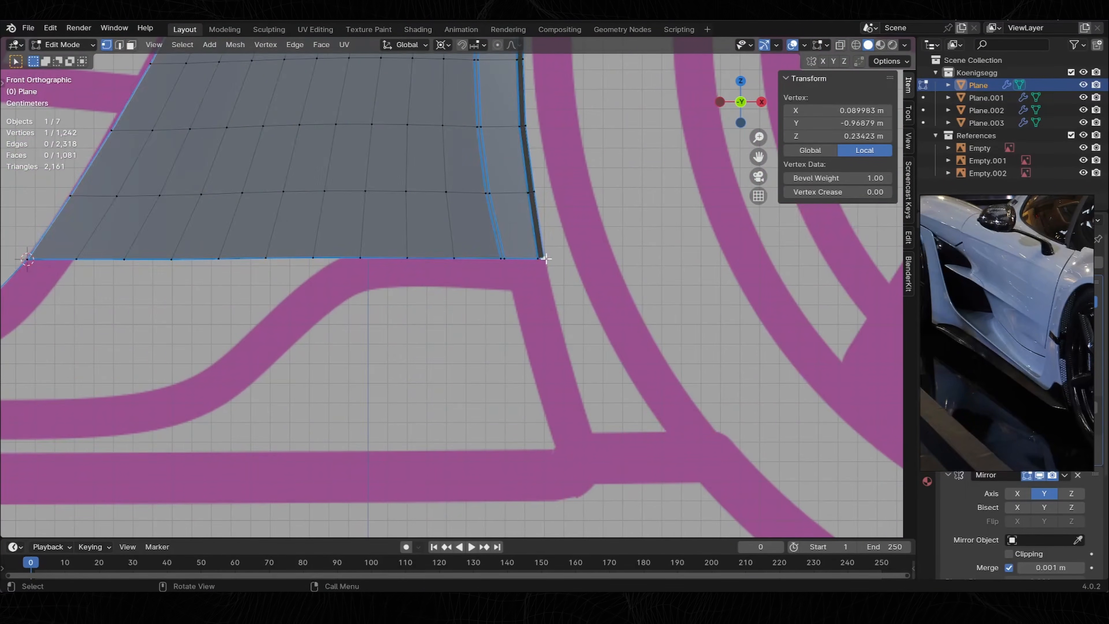
pyautogui.keyDown('shift'); pyautogui.moveTo(530, 322); pyautogui.dragTo(786, 278, button='middle'); pyautogui.keyUp('shift')
pyautogui.scroll(-4, 475, 262)
pyautogui.press('e')
pyautogui.click(490, 291)
pyautogui.scroll(-6, 491, 291)
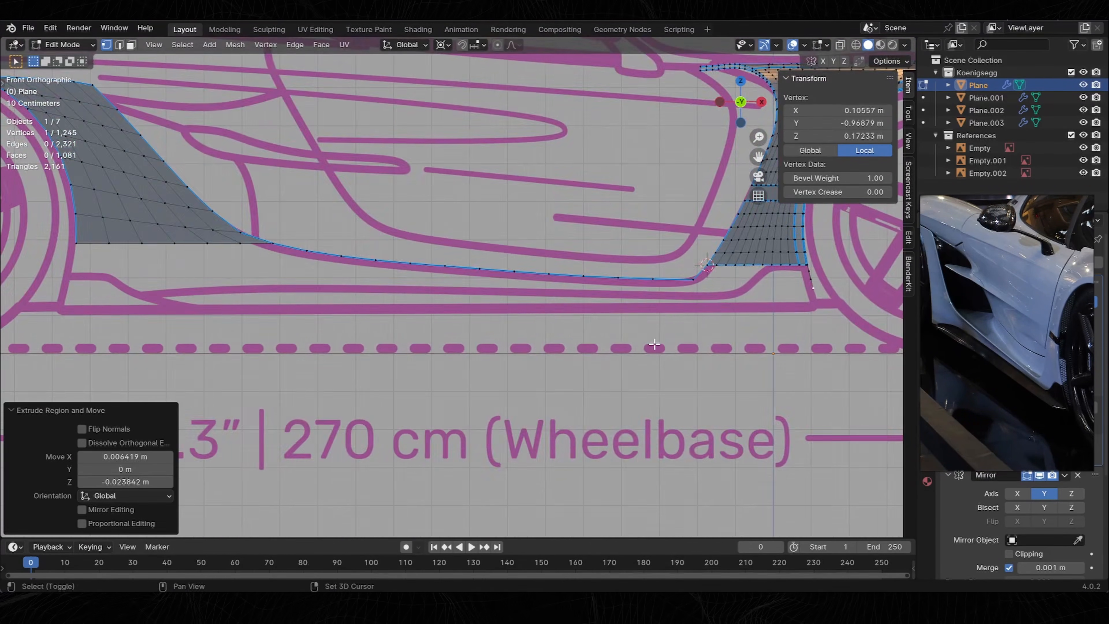
# Adjust the extruded vertices to the blueprint line and extrude the chain further down to the lower edge of the sill.
pyautogui.scroll(4, 529, 275)
pyautogui.press('g')
pyautogui.click(534, 303)
pyautogui.hotkey('ctrl', 'r')
pyautogui.click(648, 260)
pyautogui.keyDown('shift'); pyautogui.moveTo(647, 260); pyautogui.dragTo(498, 289, button='middle'); pyautogui.keyUp('shift')
pyautogui.press('e')
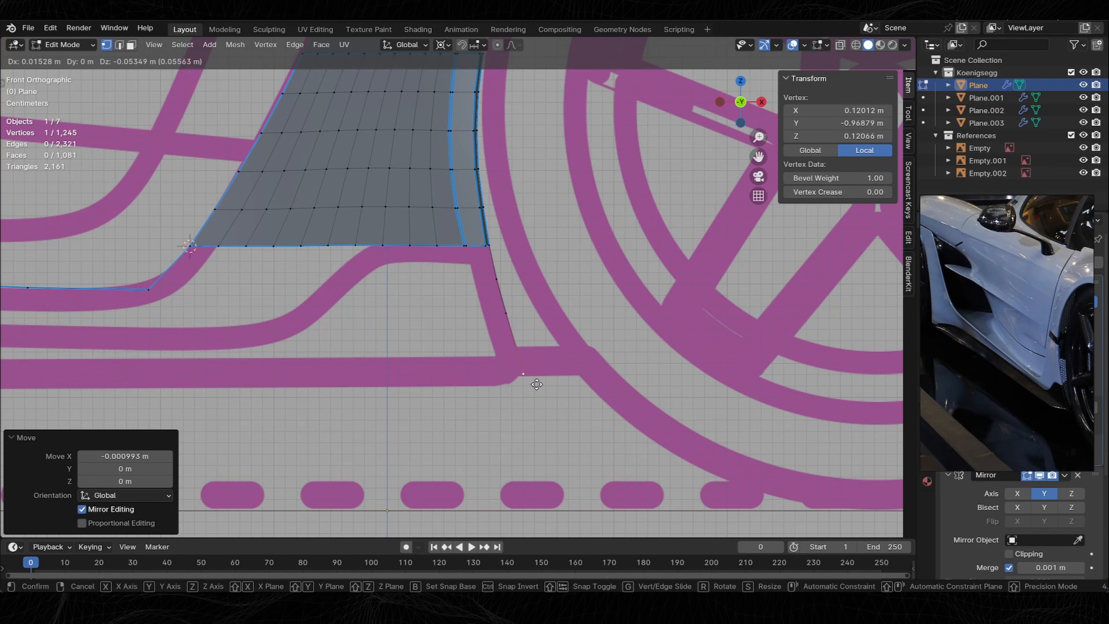
pyautogui.click(539, 385)
# Add a cut in the chain's last segment and relax the chain together with the arch edge above using LoopTools.
pyautogui.hotkey('ctrl', 'r')
pyautogui.click(530, 356)
pyautogui.scroll(-3, 530, 356)
pyautogui.keyDown('ctrl'); pyautogui.click(455, 326); pyautogui.keyUp('ctrl')
pyautogui.click(453, 423)
pyautogui.keyDown('ctrl'); pyautogui.click(429, 234); pyautogui.keyUp('ctrl')
pyautogui.scroll(2, 454, 328)
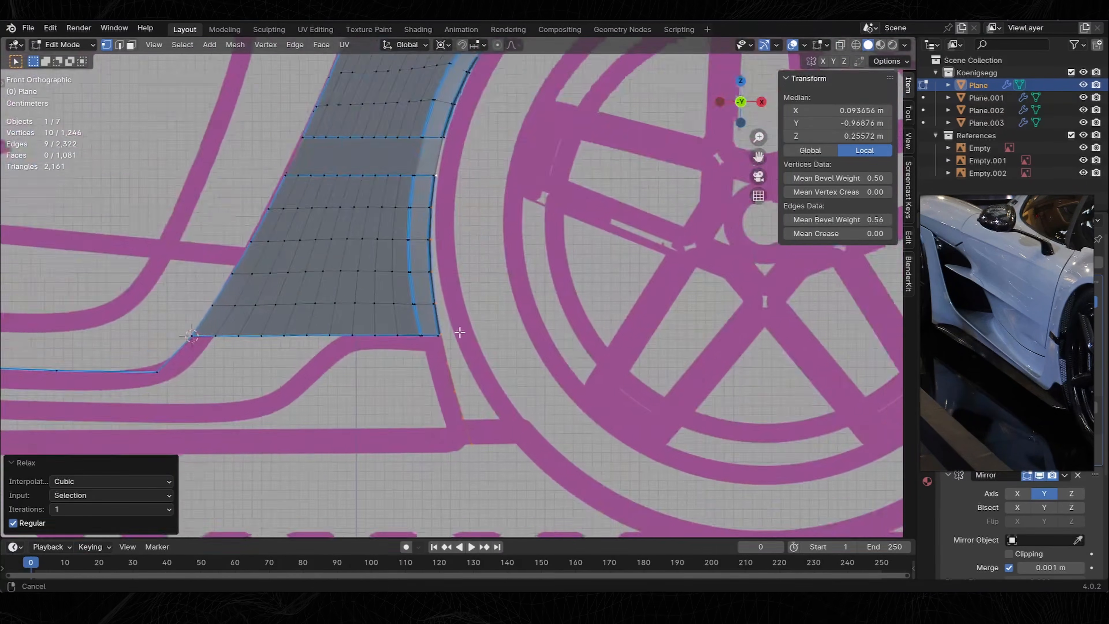
# Place the 3D cursor on the selected vertex at the fender's lower corner beside the new chain.
pyautogui.moveTo(459, 332); pyautogui.dragTo(414, 263, button='middle')
pyautogui.click(378, 281)
pyautogui.hotkey('shift', 's')
pyautogui.press('2')
pyautogui.press('2')
# Duplicate the new chain below the fender corner and flatten the copy by scaling it to 0 along Y.
pyautogui.click(410, 234)
pyautogui.keyDown('ctrl'); pyautogui.click(453, 369); pyautogui.keyUp('ctrl')
pyautogui.hotkey('shift', 'd')
pyautogui.press('Return')
pyautogui.press('s')
pyautogui.press('y')
pyautogui.press('0')
pyautogui.press('Return')
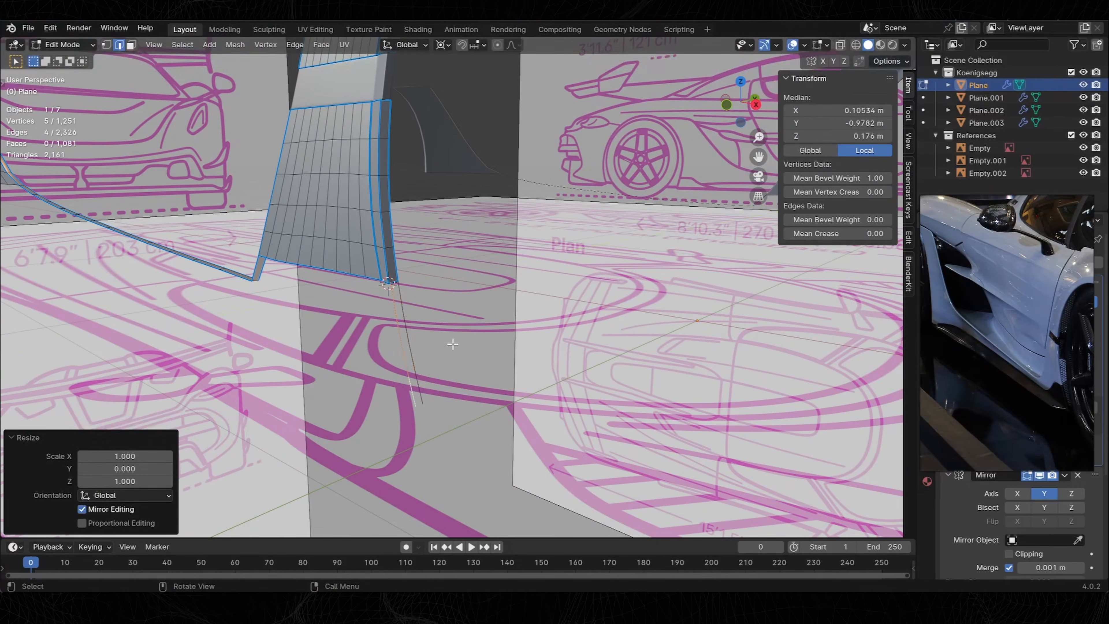
# Select the flattened duplicate chain and snap it to the 3D cursor at the fender's lower corner, keeping the offset.
pyautogui.scroll(4, 428, 224)
pyautogui.press('1')
pyautogui.click(493, 433)
pyautogui.keyDown('ctrl'); pyautogui.click(442, 228); pyautogui.keyUp('ctrl')
pyautogui.hotkey('shift', 's')
pyautogui.click(359, 183)
pyautogui.hotkey('shift', 's')
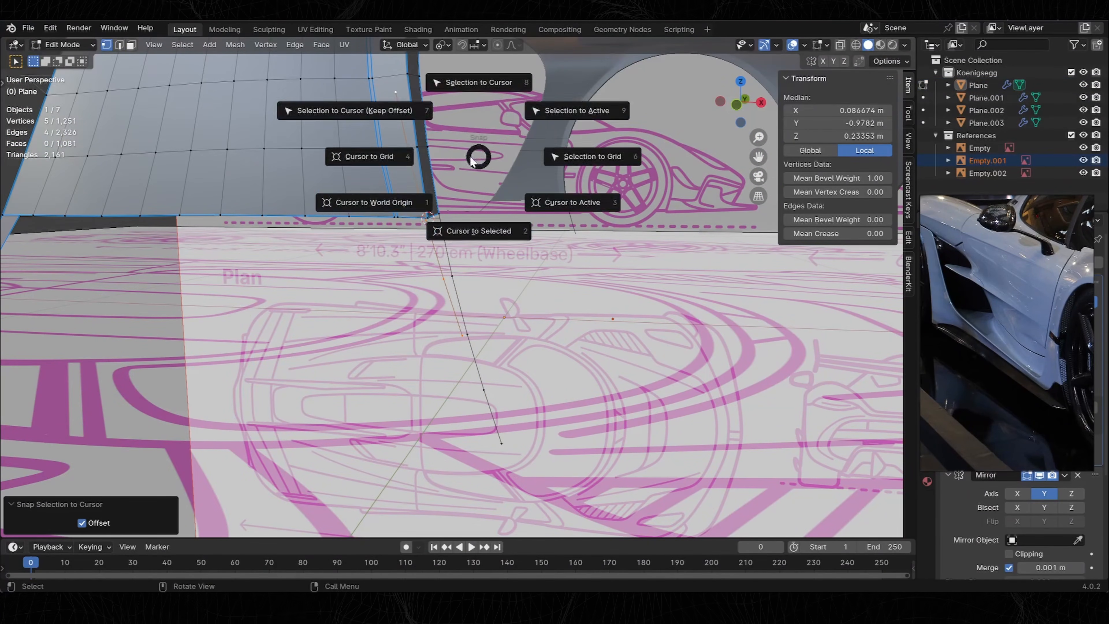
pyautogui.click(478, 230)
# Merge all vertices by distance and fill the strip between the two chains below the fender with faces.
pyautogui.press('a')
pyautogui.press('m')
pyautogui.click(435, 302)
pyautogui.click(442, 258)
pyautogui.press('2')
pyautogui.click(446, 284)
pyautogui.moveTo(446, 284); pyautogui.dragTo(393, 228, button='middle')
pyautogui.keyDown('ctrl'); pyautogui.click(535, 249); pyautogui.keyUp('ctrl')
# Duplicate the lower arch chain twice and snap each copy to a bevel vertex on the fender's lower edge, keeping the offset.
pyautogui.press('KP_1')
pyautogui.press('1')
pyautogui.keyDown('ctrl'); pyautogui.click(436, 195); pyautogui.keyUp('ctrl')
pyautogui.hotkey('shift', 'd')
pyautogui.press('Escape')
pyautogui.hotkey('shift', 's')
pyautogui.click(384, 187)
pyautogui.hotkey('shift', 'd')
pyautogui.press('Escape')
pyautogui.hotkey('shift', 's')
pyautogui.click(383, 269)
# Merge all vertices by distance and pick an edge path next to the duplicated chains below the fender.
pyautogui.press('a')
pyautogui.press('m')
pyautogui.press('b')
pyautogui.press('2')
pyautogui.keyDown('ctrl'); pyautogui.click(404, 187); pyautogui.keyUp('ctrl')
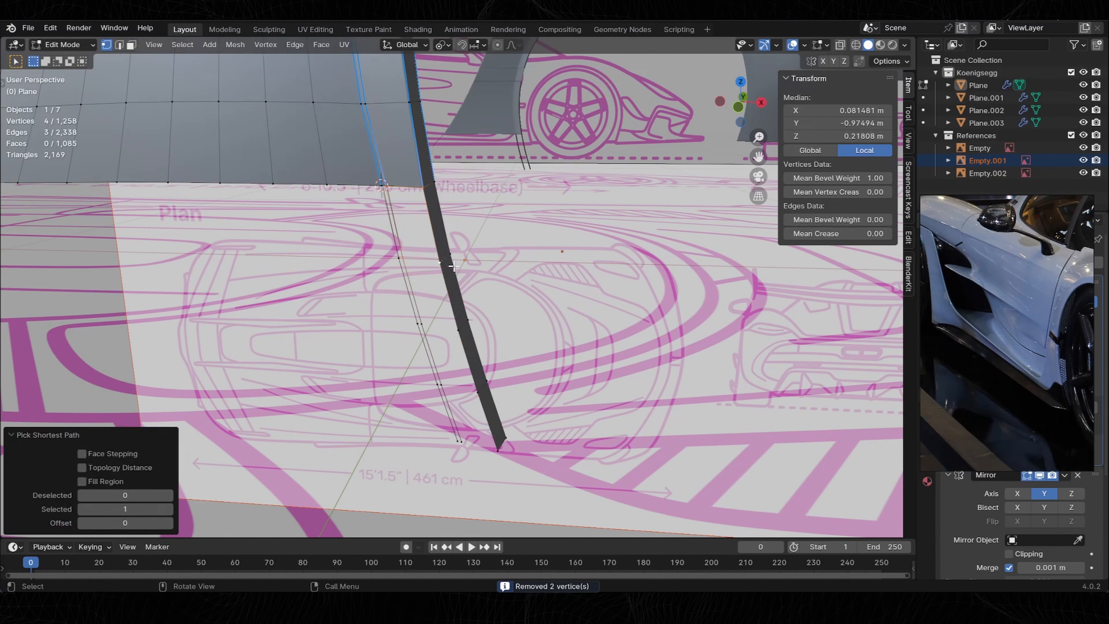
# Fill the remaining strip between the duplicated arch chains below the fender with faces.
pyautogui.moveTo(449, 426); pyautogui.dragTo(468, 426, button='middle')
pyautogui.press('f')
pyautogui.press('f')
pyautogui.press('f')
pyautogui.press('f')
pyautogui.keyDown('alt'); pyautogui.click(392, 180); pyautogui.keyUp('alt')
pyautogui.moveTo(393, 181); pyautogui.dragTo(431, 226, button='middle')
pyautogui.press('Tab')
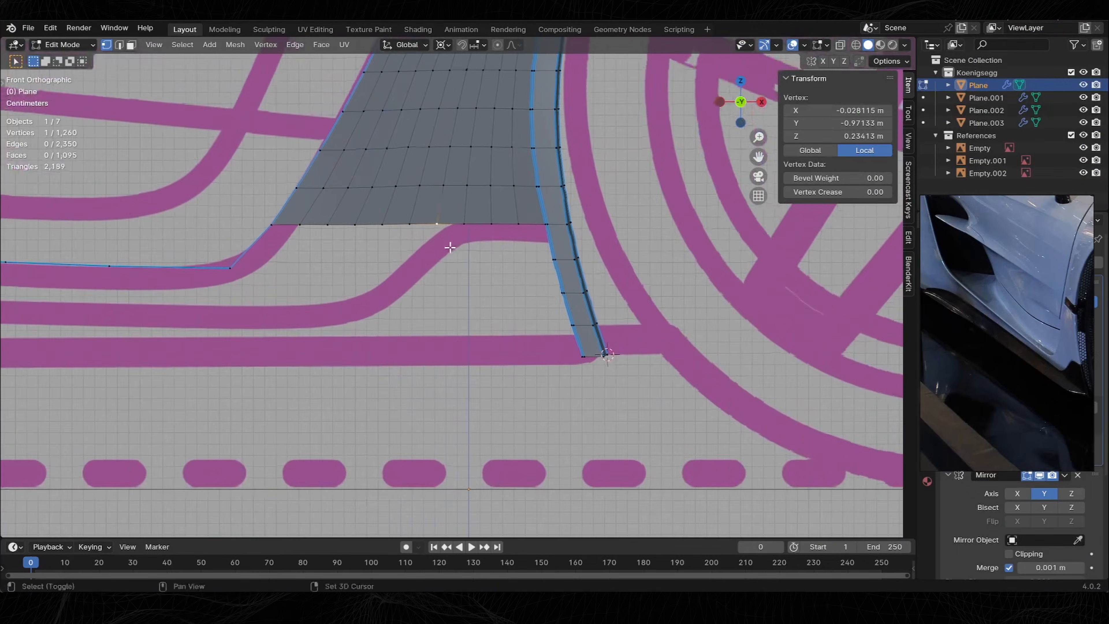
# Extrude a vertex from the fender's lower edge diagonally down along the blueprint line and slide its base vertex forward by a factor of about 0.25.
pyautogui.moveTo(481, 197); pyautogui.dragTo(389, 214, button='middle')
pyautogui.click(752, 101)
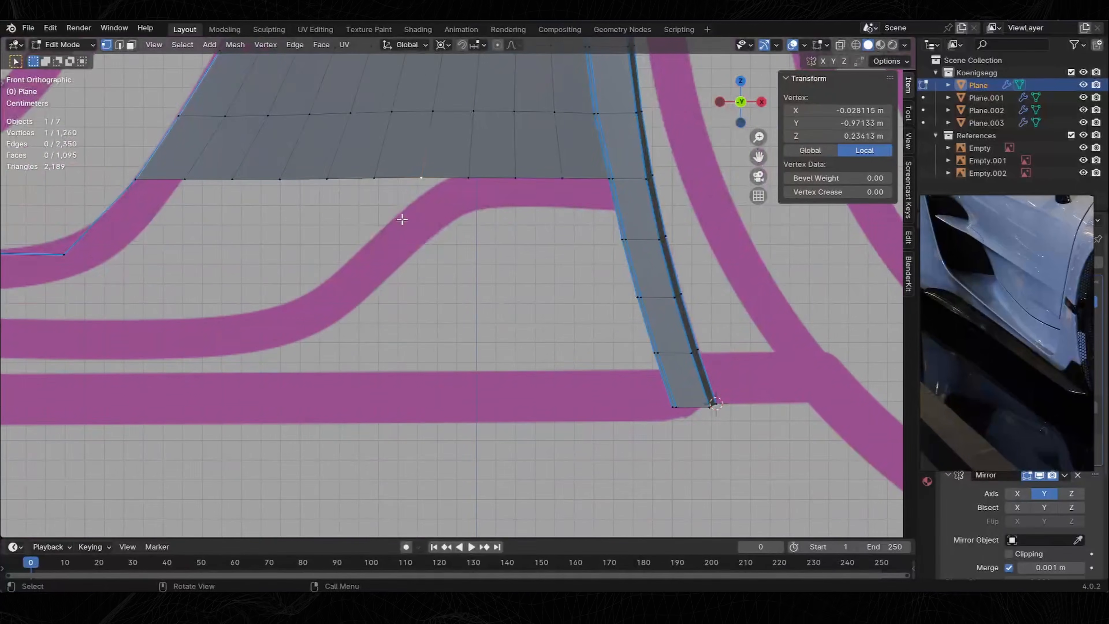
pyautogui.press('e')
pyautogui.click(420, 219)
pyautogui.click(430, 183)
pyautogui.press('g')
pyautogui.press('g')
pyautogui.click(441, 186)
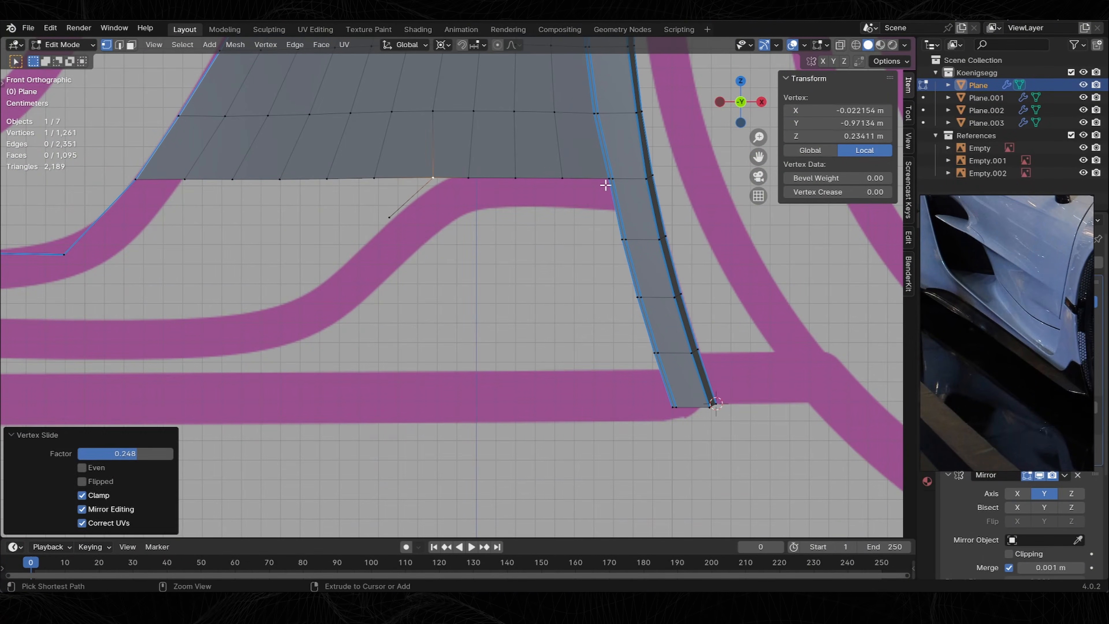
# Align the extruded vertex's height with the 3D cursor at the sill corner by scaling it to 0 along Z.
pyautogui.keyDown('ctrl'); pyautogui.click(607, 181); pyautogui.keyUp('ctrl')
pyautogui.keyDown('ctrl'); pyautogui.click(144, 180); pyautogui.keyUp('ctrl')
pyautogui.scroll(-4, 500, 232)
pyautogui.press('s')
pyautogui.press('z')
pyautogui.press('0')
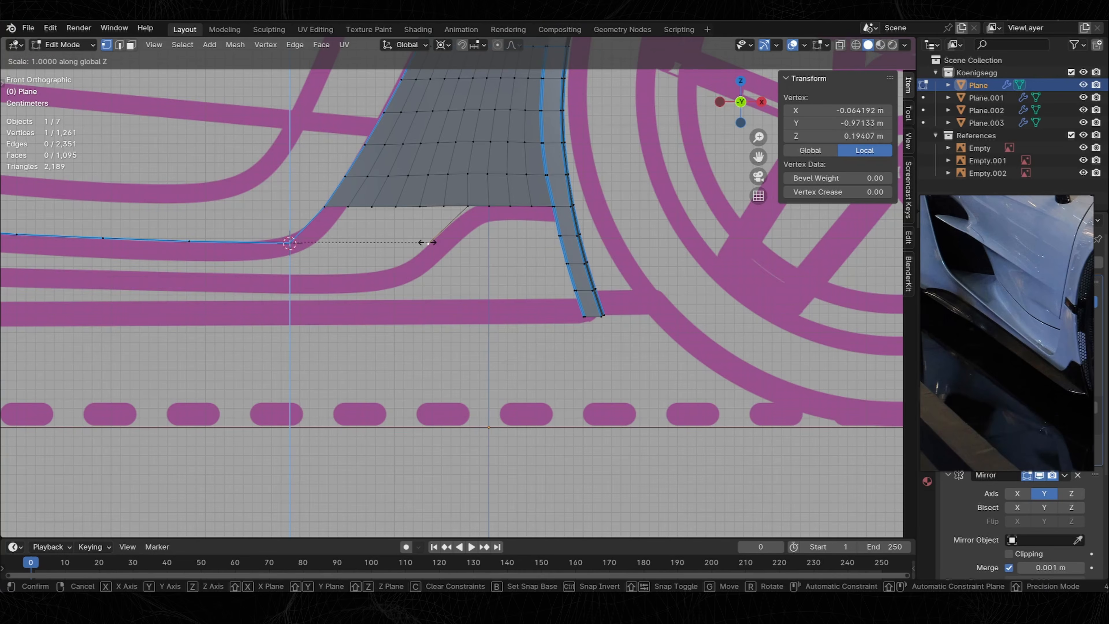
pyautogui.press('Return')
pyautogui.scroll(-2, 429, 251)
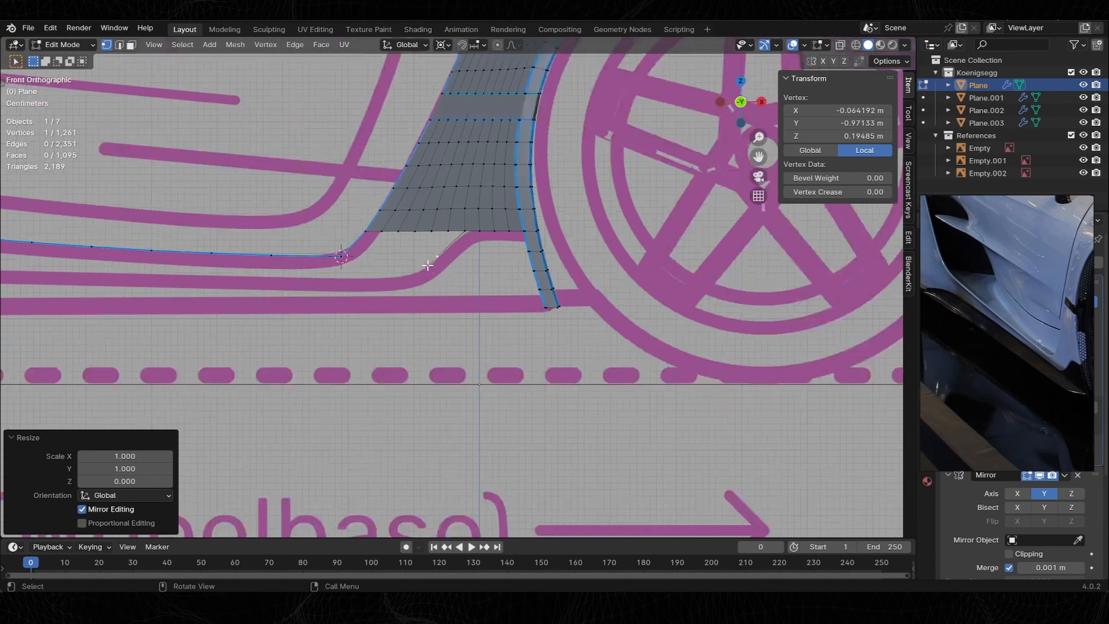
pyautogui.scroll(2, 428, 243)
pyautogui.keyDown('shift'); pyautogui.moveTo(429, 240); pyautogui.dragTo(487, 193, button='middle'); pyautogui.keyUp('shift')
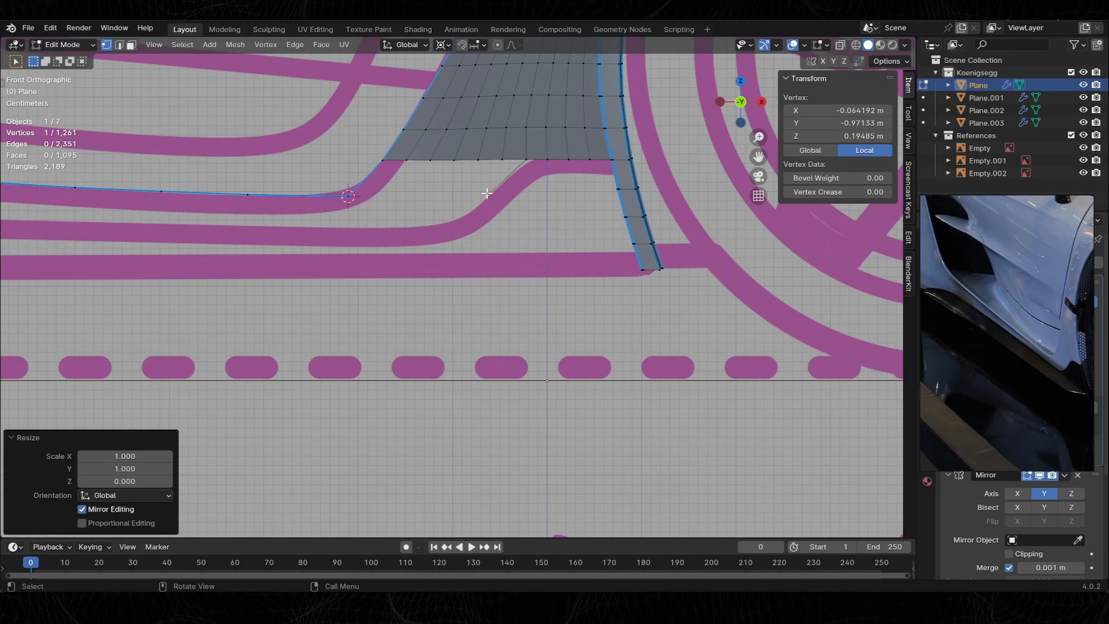
# Duplicate the vertex path on the fender's lower edge and snap the copy to the extruded vertex via the 3D cursor, keeping the offset.
pyautogui.keyDown('shift'); pyautogui.click(343, 197); pyautogui.keyUp('shift')
pyautogui.moveTo(343, 197); pyautogui.dragTo(361, 215, button='middle')
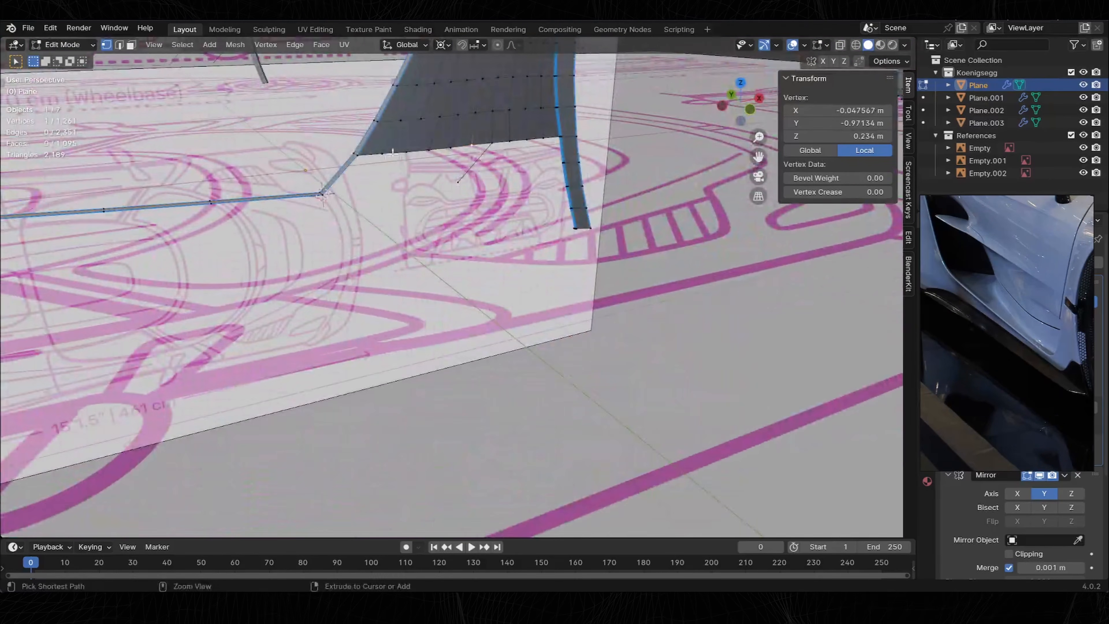
pyautogui.keyDown('ctrl'); pyautogui.click(430, 152); pyautogui.keyUp('ctrl')
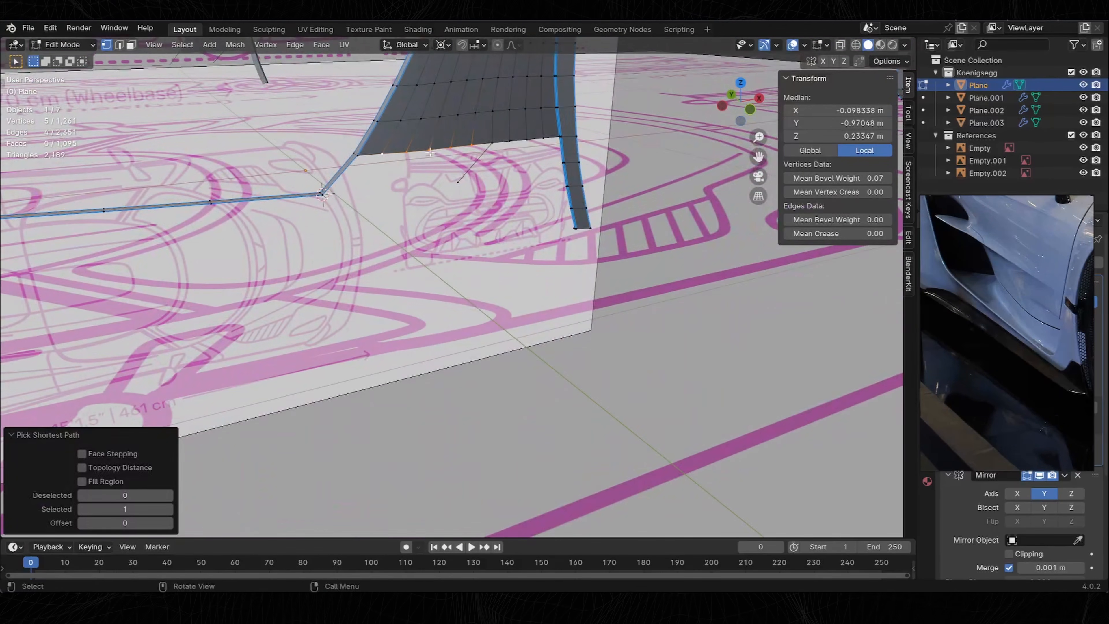
pyautogui.click(386, 152)
pyautogui.keyDown('ctrl'); pyautogui.click(474, 147); pyautogui.keyUp('ctrl')
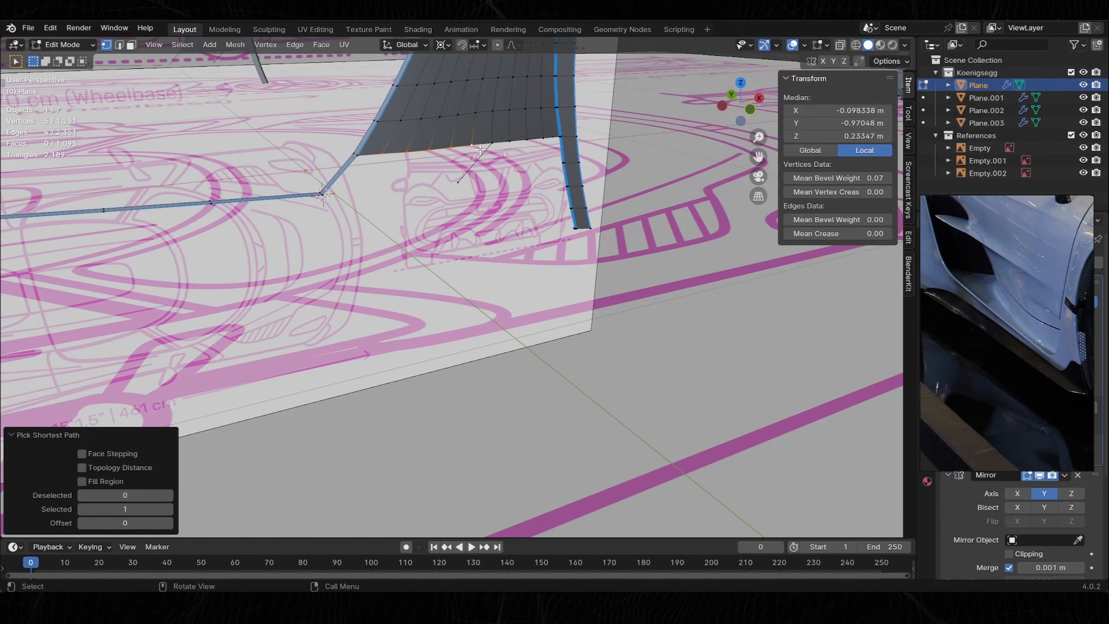
pyautogui.click(458, 184)
pyautogui.hotkey('shift', 's')
pyautogui.hotkey('ctrl', 'z')
pyautogui.hotkey('shift', 'd')
pyautogui.press('Escape')
pyautogui.hotkey('shift', 's')
# Scale the duplicated chain from the 3D cursor by about 1.42 along X and also along Y, bringing its far end to the sill corner.
pyautogui.moveTo(458, 174); pyautogui.dragTo(503, 228, button='middle')
pyautogui.scroll(3, 524, 227)
pyautogui.press('s')
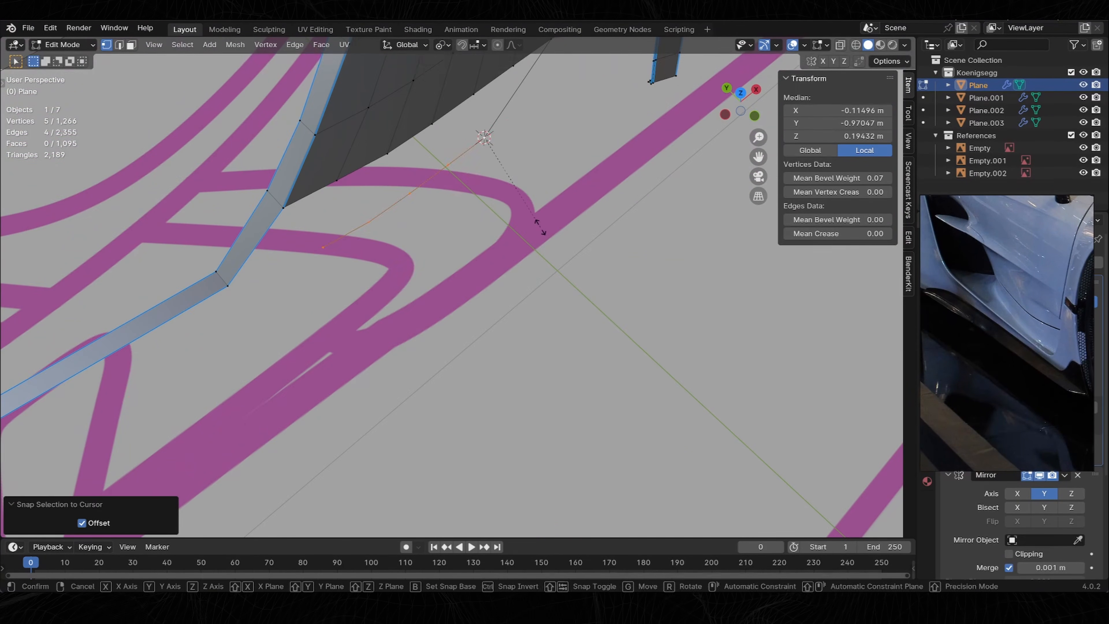
pyautogui.press('x')
pyautogui.click(395, 279)
pyautogui.press('s')
pyautogui.press('y')
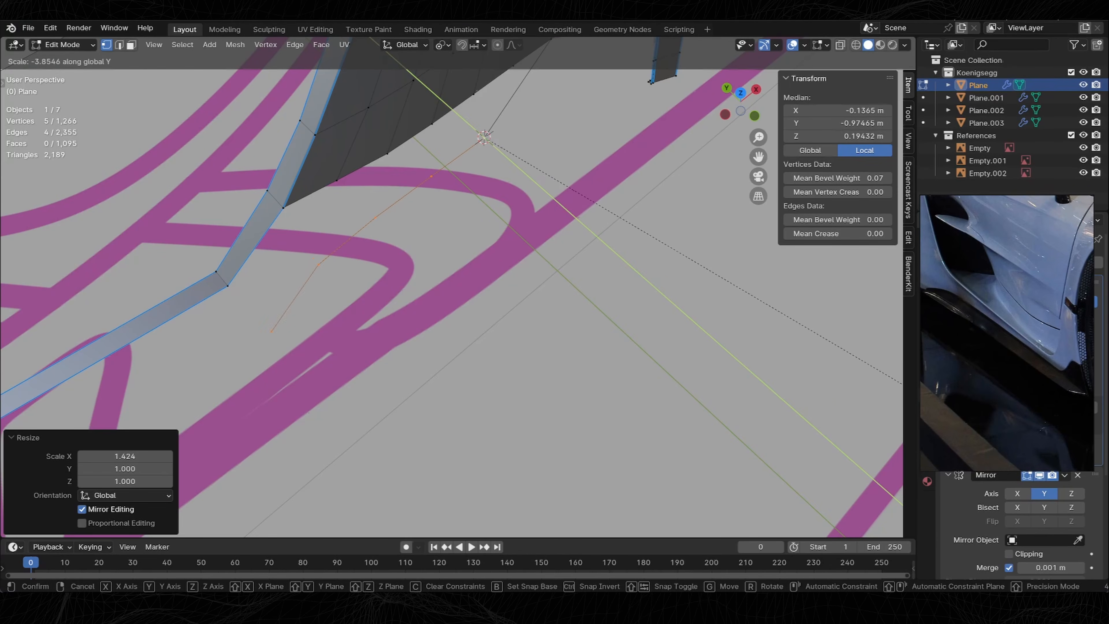
pyautogui.click(112, 501)
pyautogui.press('s')
pyautogui.press('y')
pyautogui.press('y')
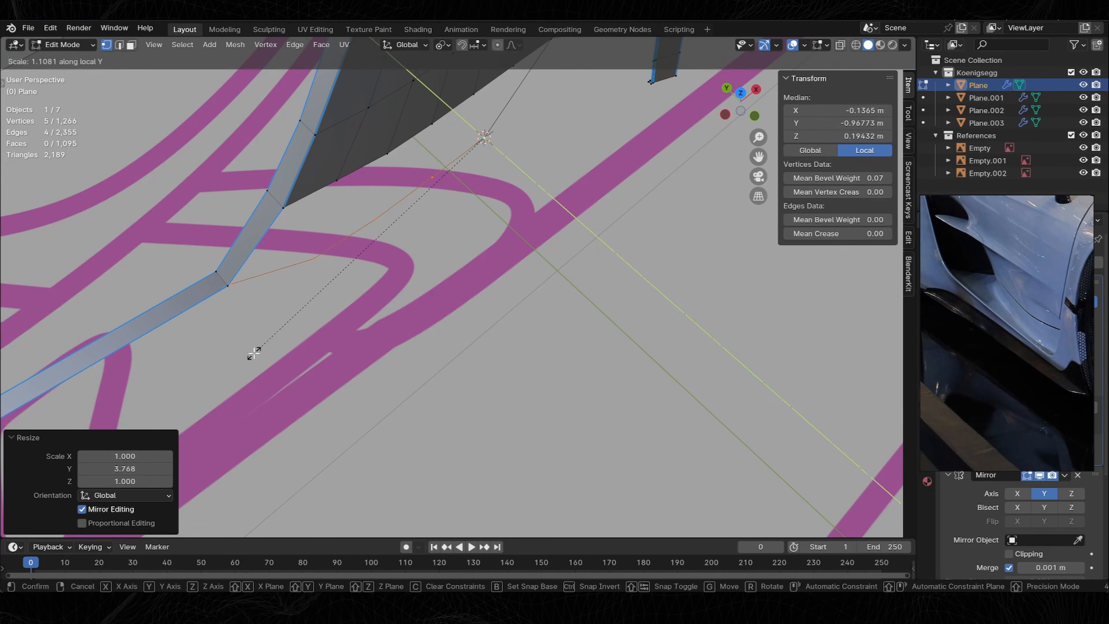
pyautogui.click(254, 355)
# Adjust the chain's length along X and merge its end vertex into the sill's corner vertex with At Last.
pyautogui.moveTo(254, 355); pyautogui.dragTo(412, 268, button='middle')
pyautogui.press('s')
pyautogui.press('x')
pyautogui.press('x')
pyautogui.click(403, 275)
pyautogui.scroll(6, 368, 323)
pyautogui.click(245, 311)
pyautogui.keyDown('shift'); pyautogui.click(240, 314); pyautogui.keyUp('shift')
pyautogui.press('m')
pyautogui.click(240, 310)
pyautogui.scroll(-6, 244, 305)
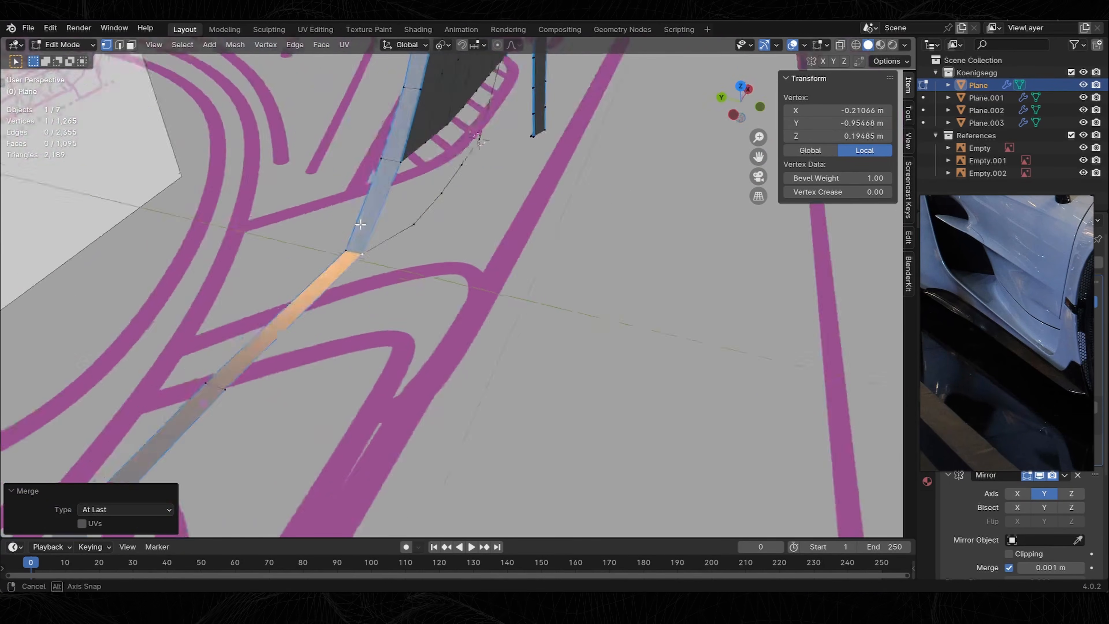
# Relax the chain from the sill corner to the extruded vertex and fill the gap up to the fender's lower edge with faces.
pyautogui.click(318, 290)
pyautogui.keyDown('ctrl'); pyautogui.click(471, 179); pyautogui.keyUp('ctrl')
pyautogui.moveTo(477, 202); pyautogui.dragTo(467, 201, button='middle')
pyautogui.hotkey('shift', 'r')
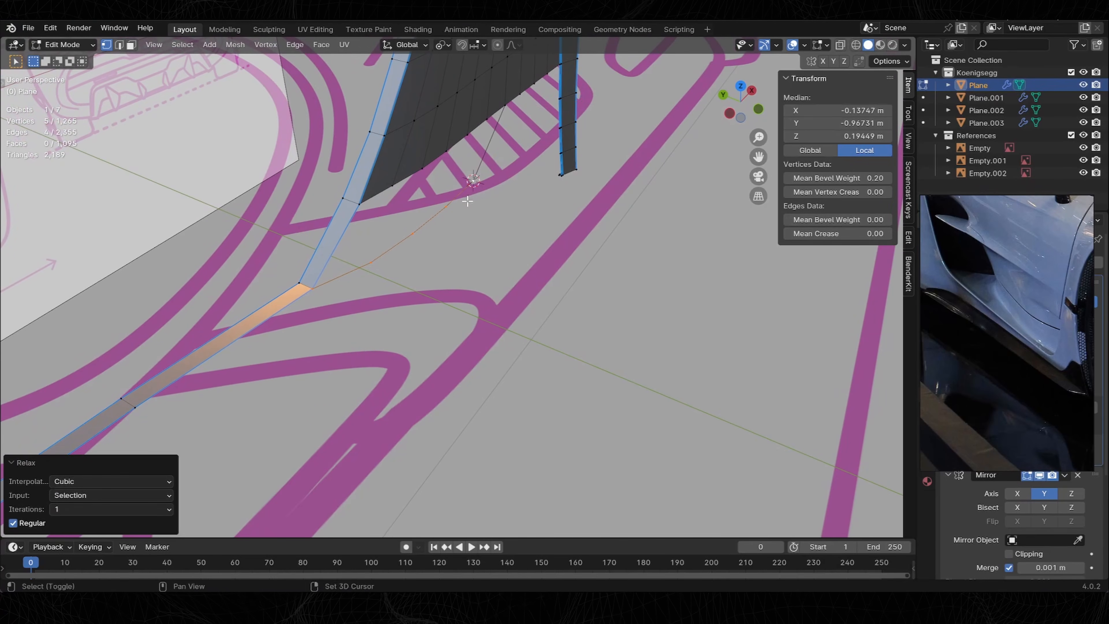
pyautogui.moveTo(398, 229); pyautogui.dragTo(388, 225, button='middle')
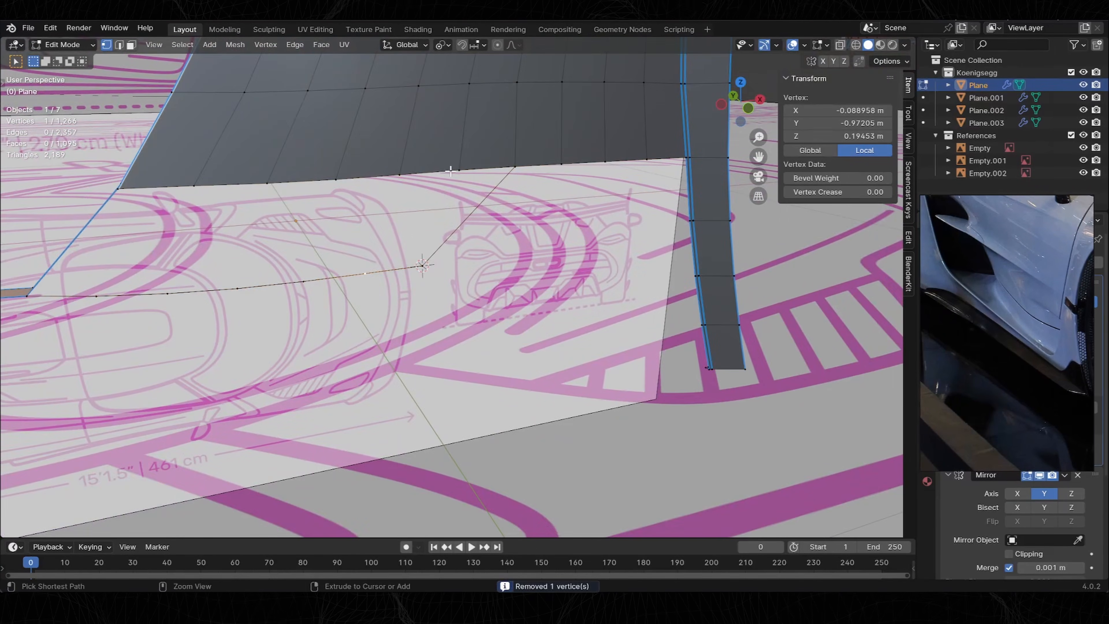
pyautogui.press('f')
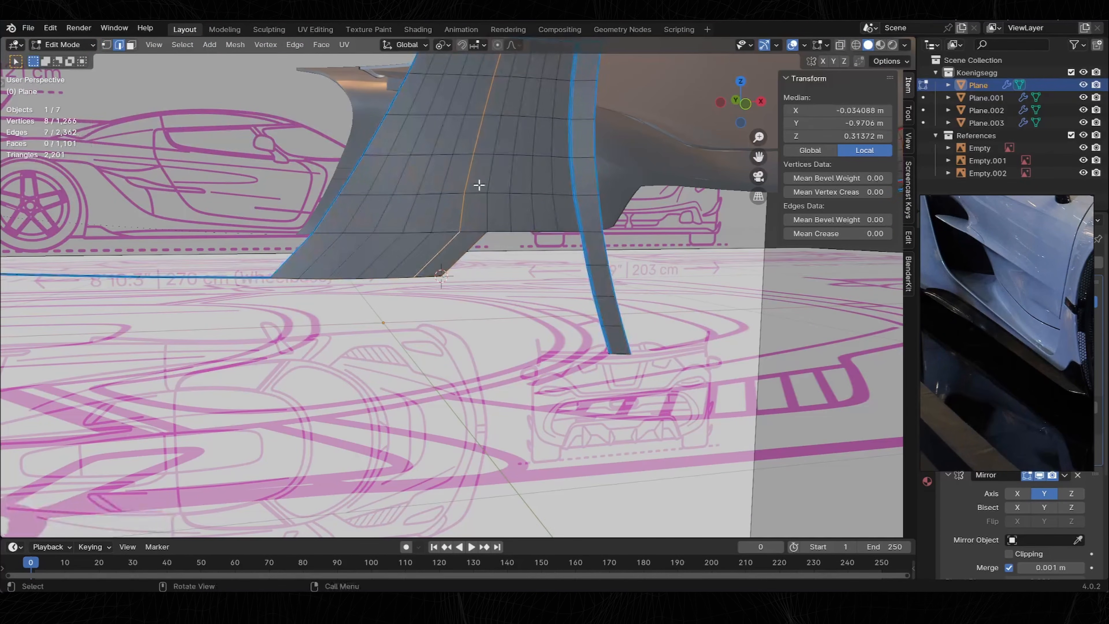
# Relax the vertical edge paths of the lower fender one by one, down through the newly filled faces.
pyautogui.keyDown('alt'); pyautogui.click(488, 166); pyautogui.keyUp('alt')
pyautogui.hotkey('shift', 'r')
pyautogui.click(481, 155)
pyautogui.keyDown('ctrl'); pyautogui.click(446, 267); pyautogui.keyUp('ctrl')
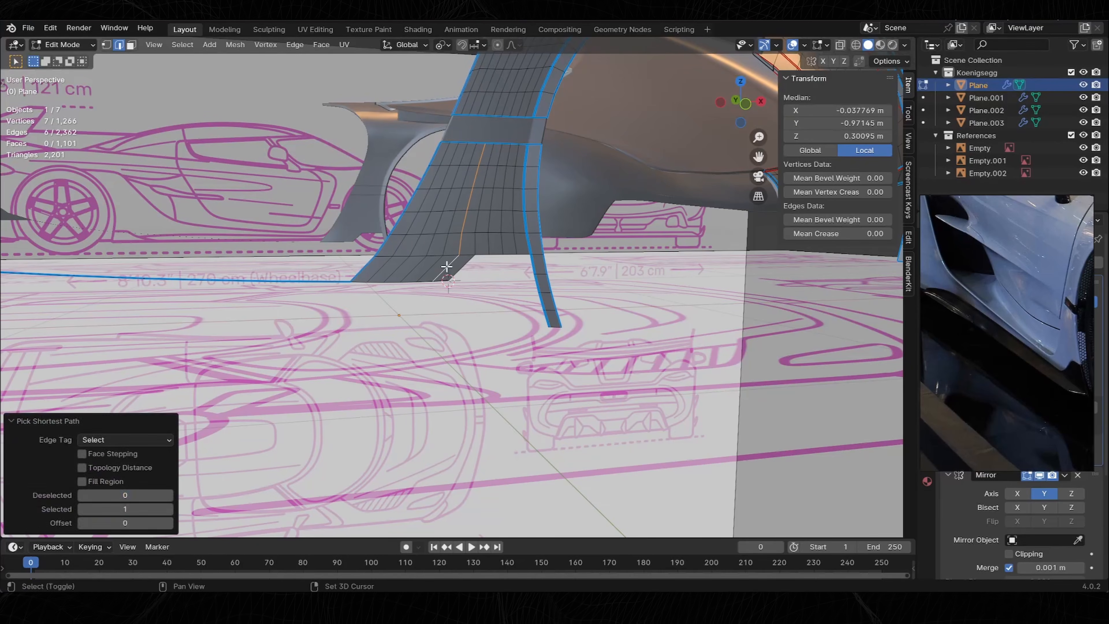
pyautogui.click(473, 155)
pyautogui.keyDown('ctrl'); pyautogui.click(430, 268); pyautogui.keyUp('ctrl')
pyautogui.hotkey('shift', 'r')
pyautogui.click(455, 155)
pyautogui.keyDown('ctrl'); pyautogui.click(407, 267); pyautogui.keyUp('ctrl')
pyautogui.hotkey('shift', 'r')
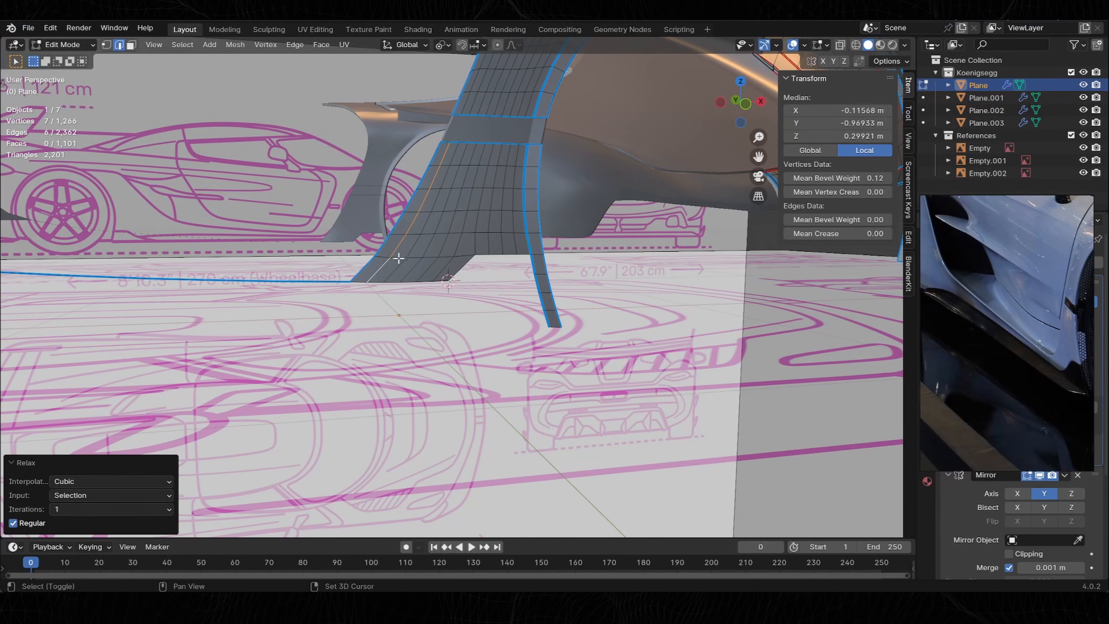
# In front view, extrude the rear side panel's lower wheel-side corner vertex down along the blueprint's wheel arch line.
pyautogui.click(742, 107)
pyautogui.scroll(4, 456, 260)
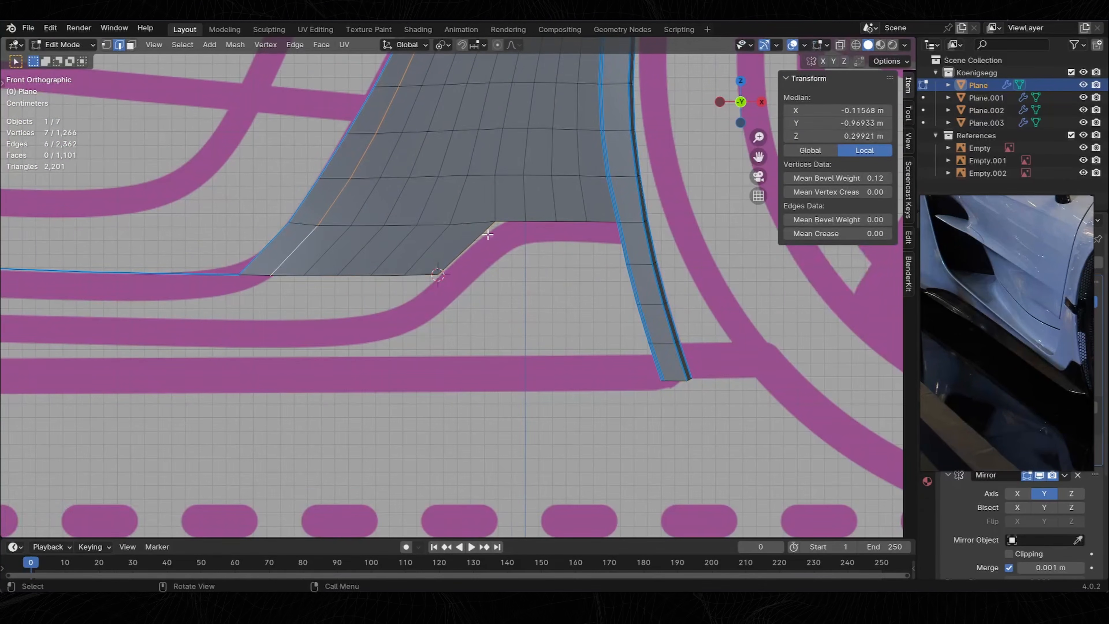
pyautogui.press('Tab')
pyautogui.keyDown('shift'); pyautogui.moveTo(476, 260); pyautogui.dragTo(461, 235, button='middle'); pyautogui.keyUp('shift')
pyautogui.keyDown('shift'); pyautogui.moveTo(460, 236); pyautogui.dragTo(460, 232, button='middle'); pyautogui.keyUp('shift')
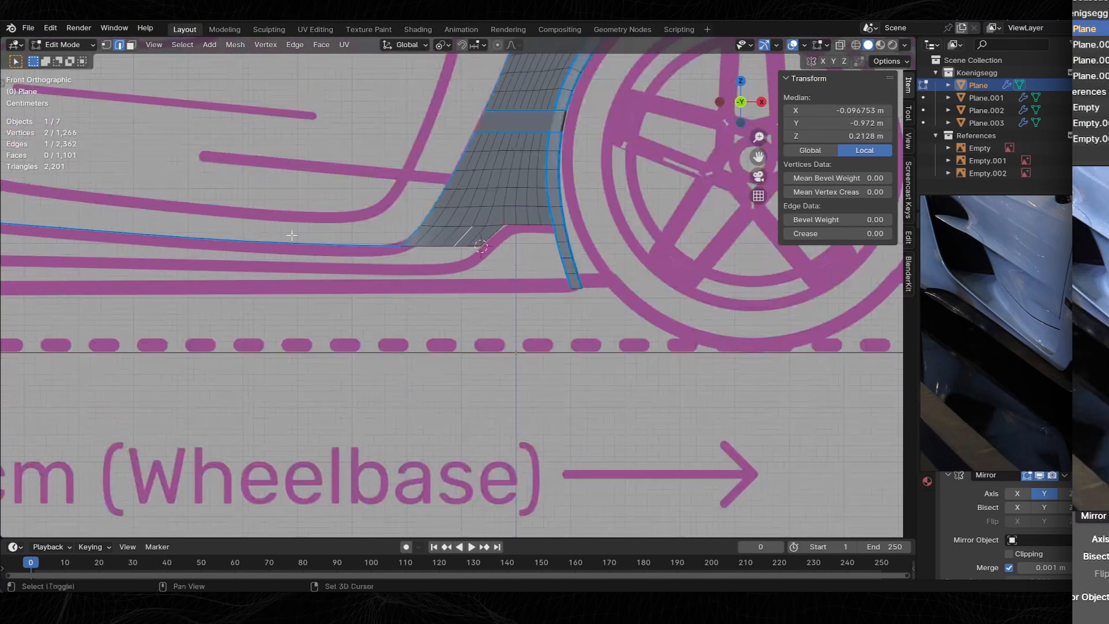
pyautogui.keyDown('shift'); pyautogui.moveTo(292, 235); pyautogui.dragTo(487, 239, button='middle'); pyautogui.keyUp('shift')
pyautogui.scroll(-5, 444, 245)
pyautogui.keyDown('shift'); pyautogui.moveTo(83, 232); pyautogui.dragTo(503, 288, button='middle'); pyautogui.keyUp('shift')
pyautogui.scroll(4, 332, 235)
pyautogui.scroll(5, 503, 287)
pyautogui.press('1')
pyautogui.click(274, 234)
pyautogui.press('e')
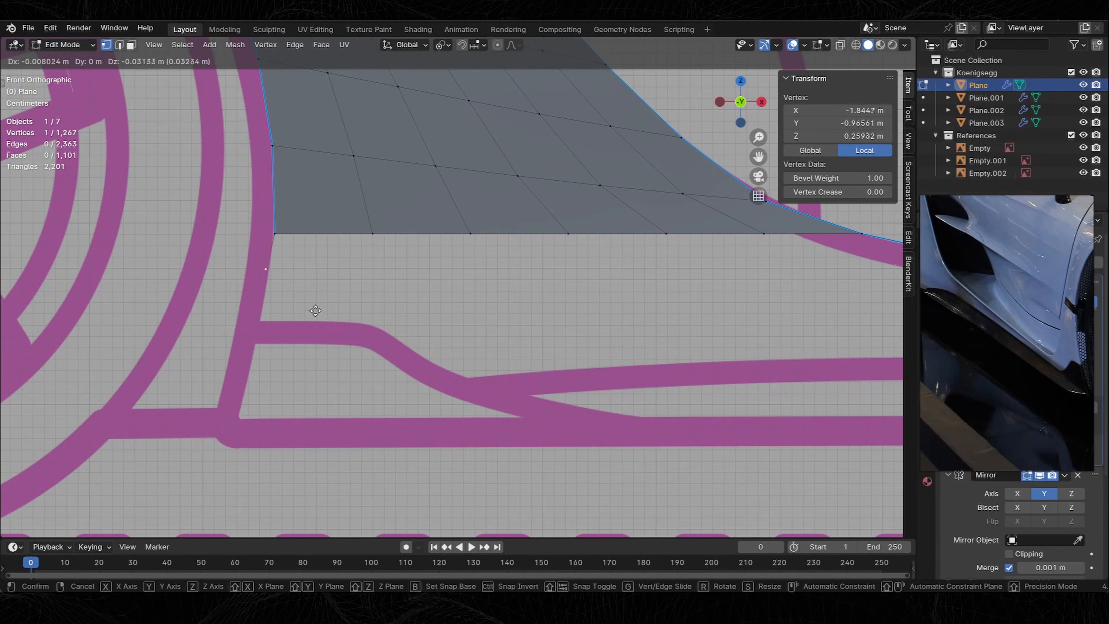
pyautogui.click(310, 357)
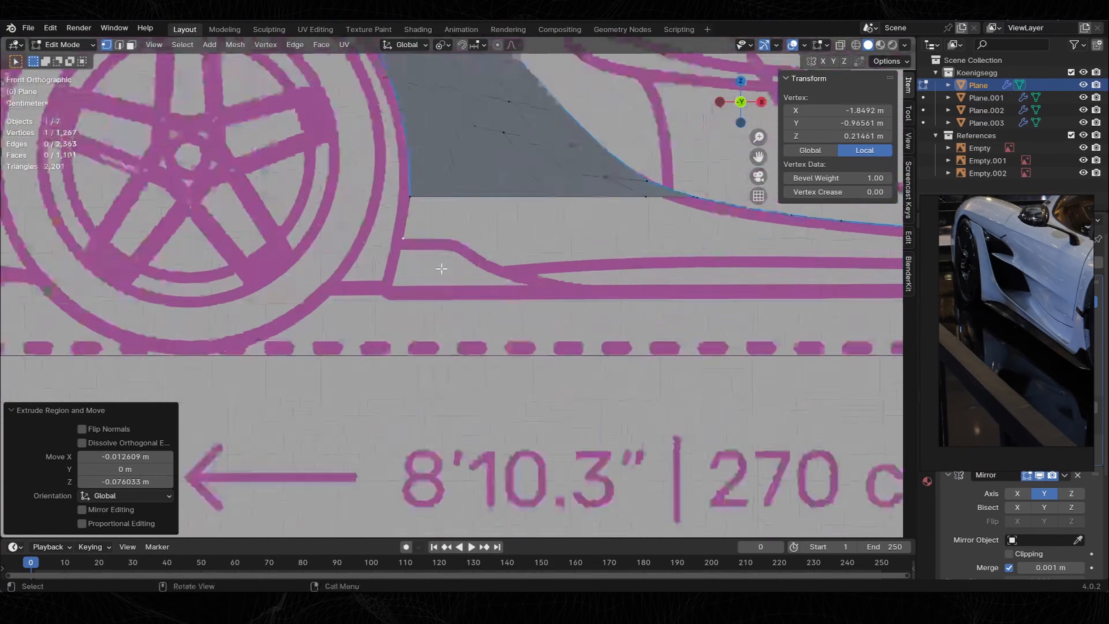
# Extrude the wheel arch vertex further down along Z to the sill's bottom line and adjust its position along X.
pyautogui.moveTo(941, 279); pyautogui.dragTo(993, 294, button='middle')
pyautogui.scroll(3, 487, 284)
pyautogui.press('e')
pyautogui.press('z')
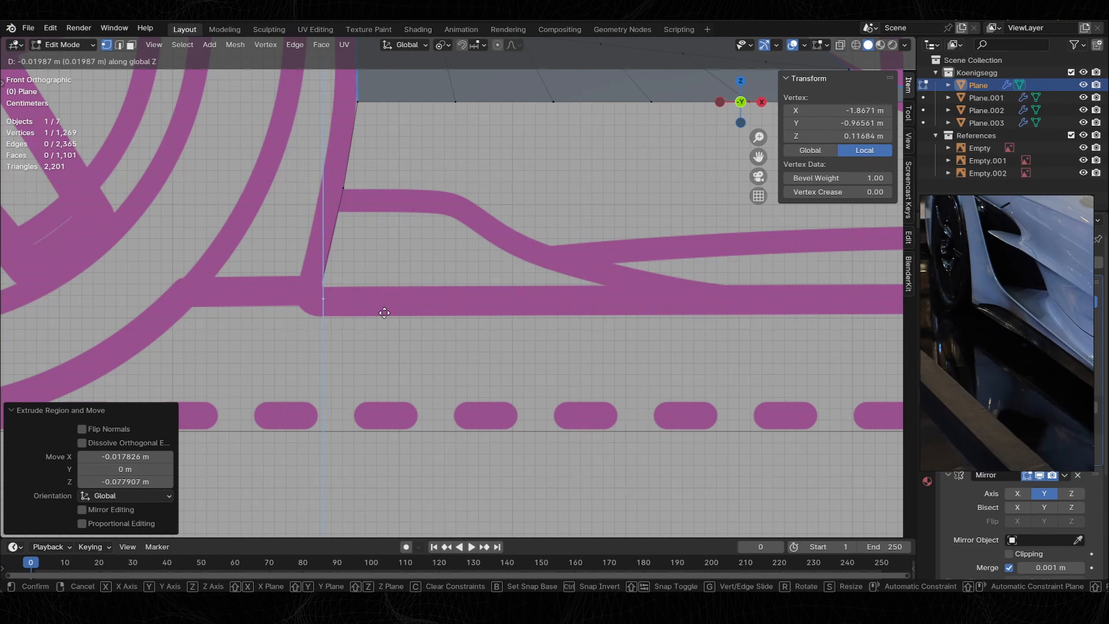
pyautogui.click(376, 319)
pyautogui.press('g')
pyautogui.press('x')
pyautogui.click(578, 329)
# Select the lower edge path from the rear side panel along the sill to the front fender and extrude it down about 0.386 m.
pyautogui.scroll(-3, 1045, 322)
pyautogui.moveTo(1029, 350); pyautogui.dragTo(1009, 338, button='middle')
pyautogui.scroll(-4, 460, 284)
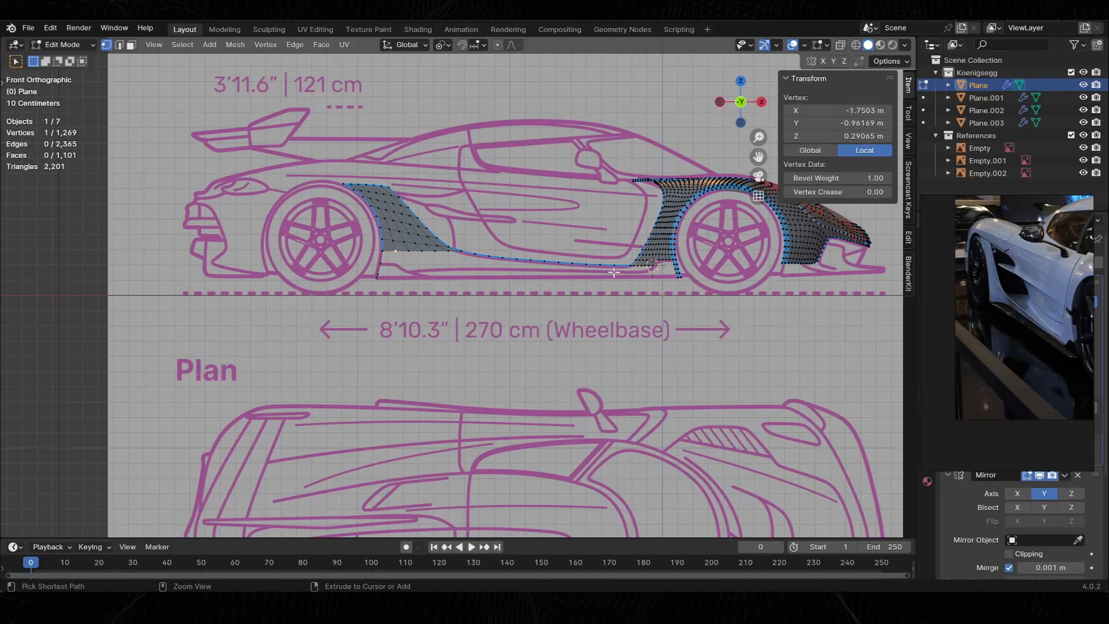
pyautogui.keyDown('ctrl'); pyautogui.click(485, 262); pyautogui.keyUp('ctrl')
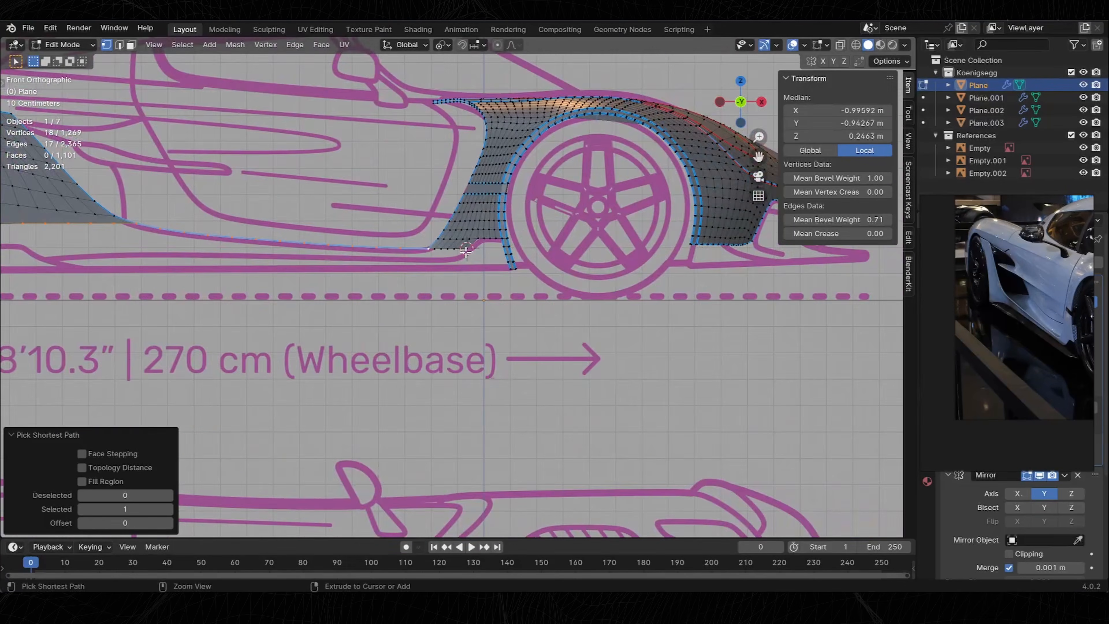
pyautogui.press('e')
pyautogui.scroll(4, 470, 285)
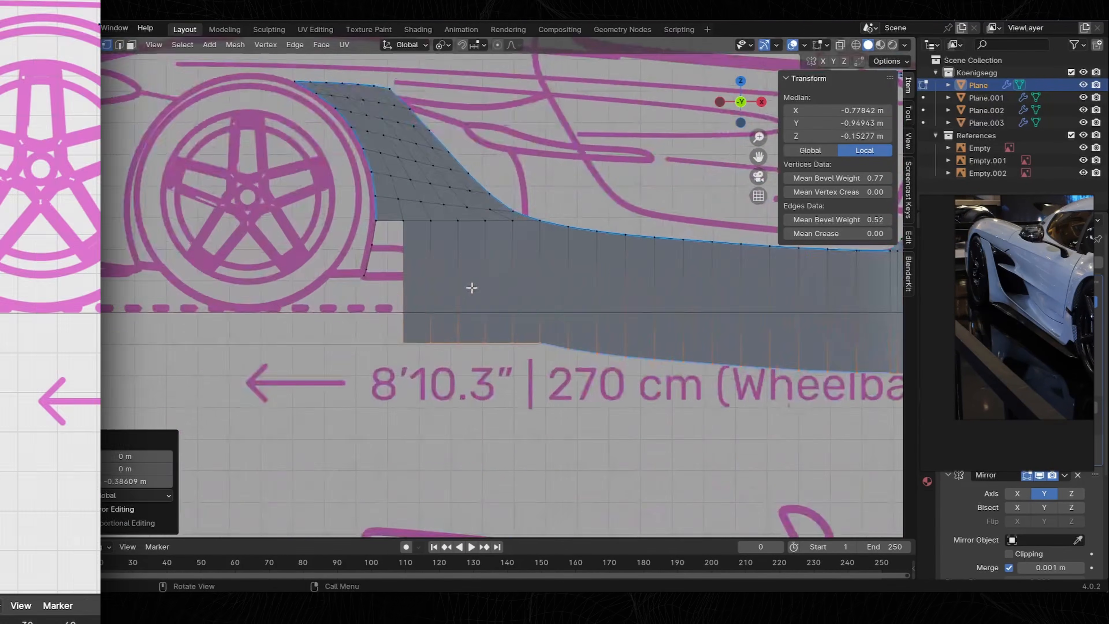
pyautogui.click(300, 271)
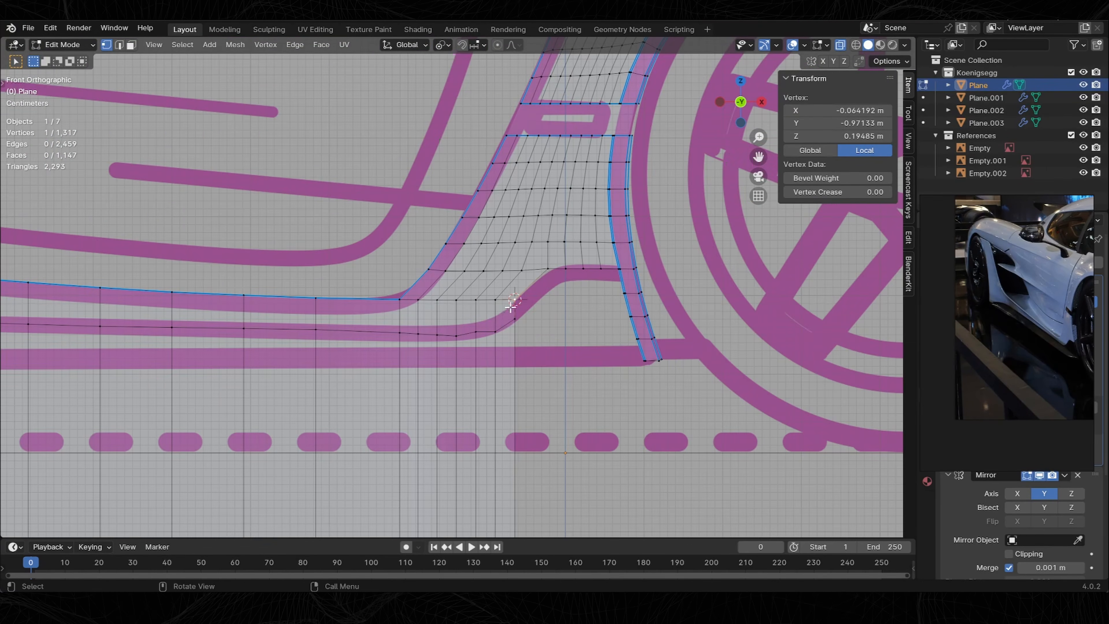
# Move the vertices at the front end of the extruded strip's middle edge loop onto the blueprint's sill curve.
pyautogui.press('g')
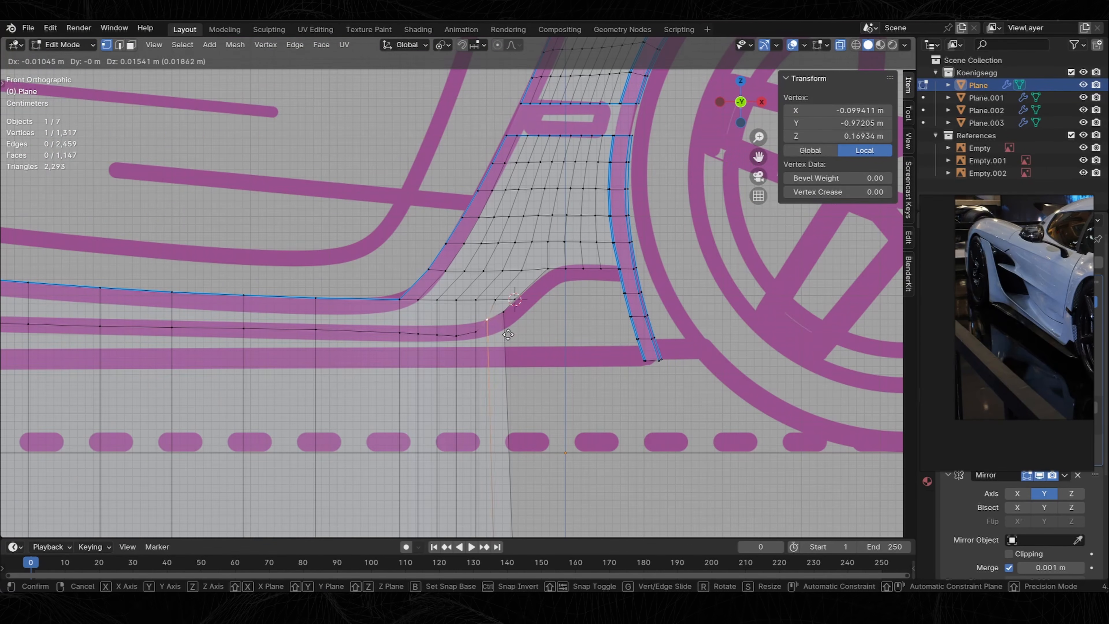
pyautogui.click(485, 308)
pyautogui.press('g')
pyautogui.click(421, 322)
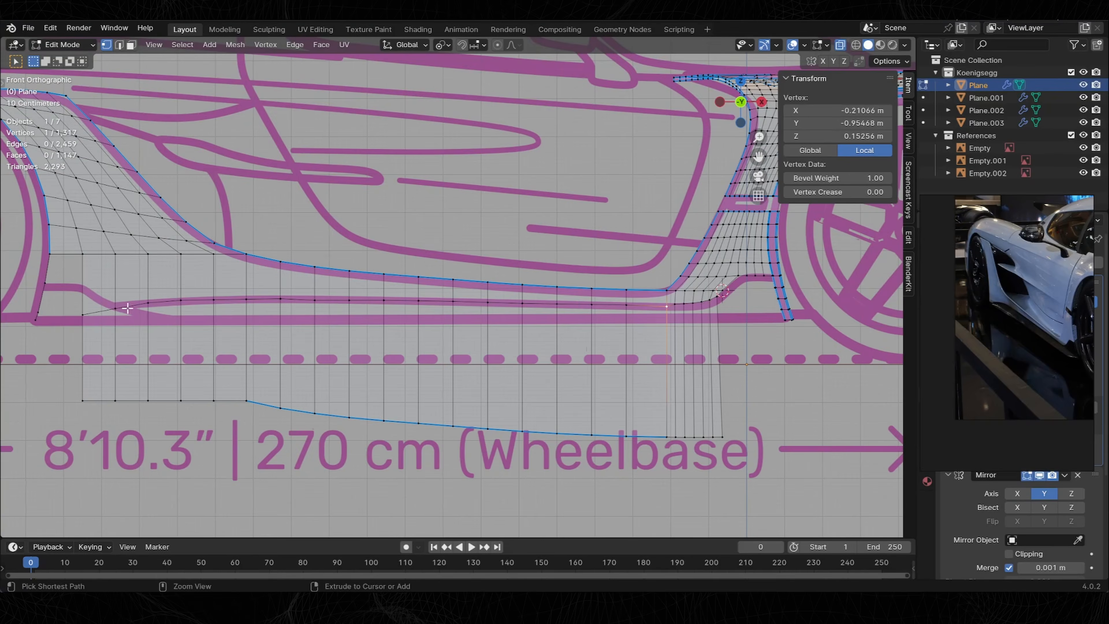
# Edge-slide the sill's middle path upward toward the blueprint line and relax the full path with cubic interpolation.
pyautogui.keyDown('ctrl'); pyautogui.click(82, 315); pyautogui.keyUp('ctrl')
pyautogui.press('g')
pyautogui.press('g')
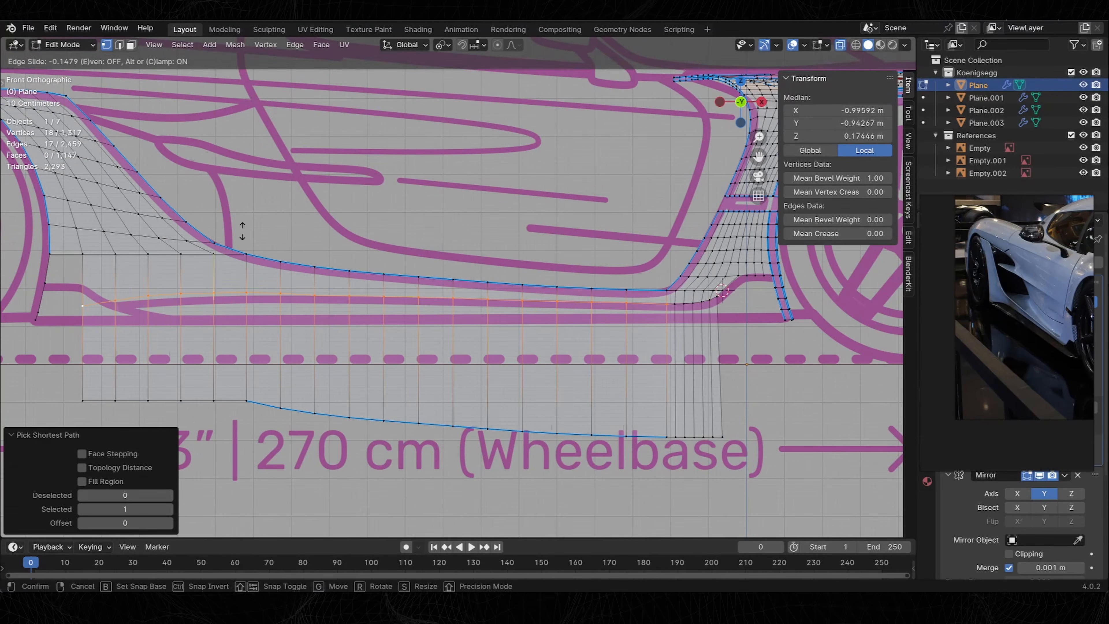
pyautogui.click(243, 232)
pyautogui.keyDown('ctrl'); pyautogui.click(83, 306); pyautogui.keyUp('ctrl')
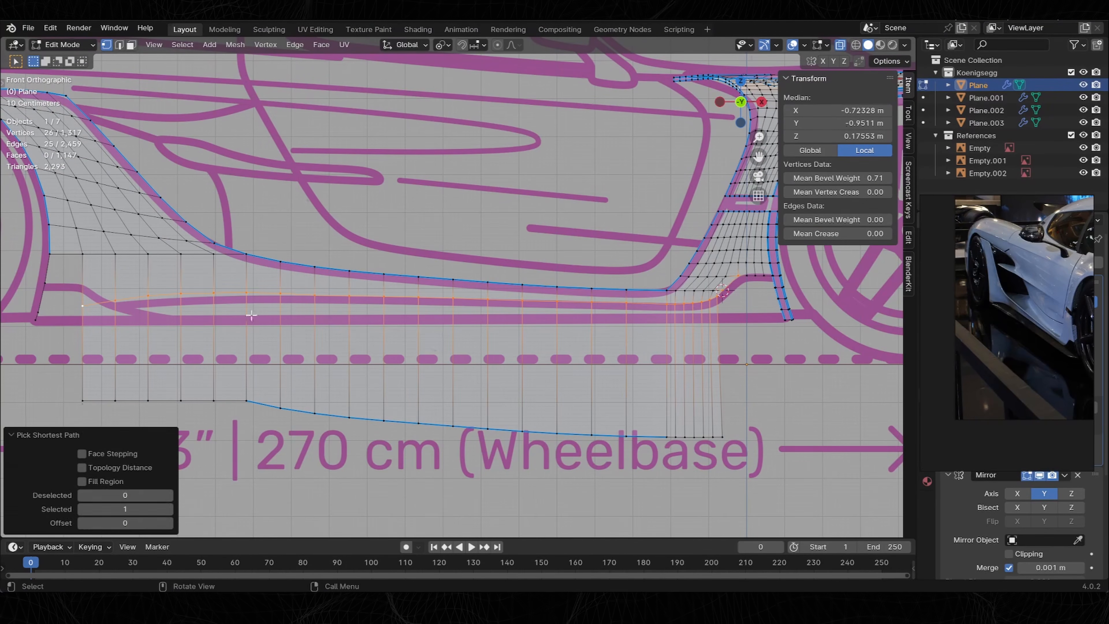
pyautogui.hotkey('shift', 'r')
pyautogui.scroll(-3, 695, 315)
pyautogui.keyDown('shift'); pyautogui.moveTo(615, 412); pyautogui.dragTo(521, 385, button='middle'); pyautogui.keyUp('shift')
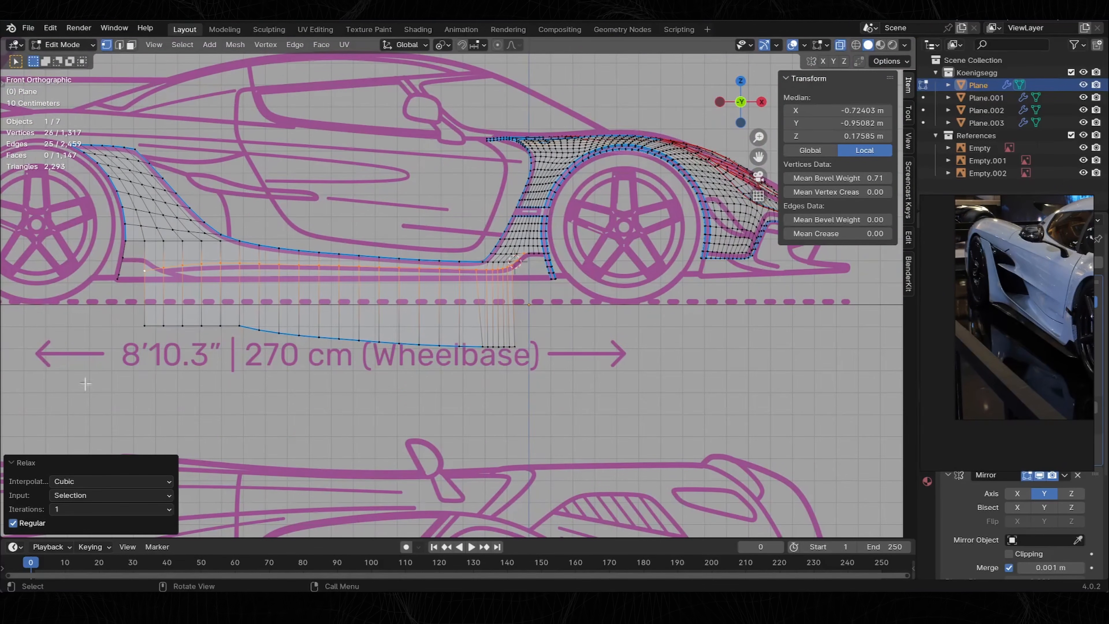
# Delete the bottom row of vertices of the extruded sill strip and slide the vertex by the rear arch's lower corner along its edge.
pyautogui.moveTo(643, 328); pyautogui.dragTo(644, 329)
pyautogui.press('x')
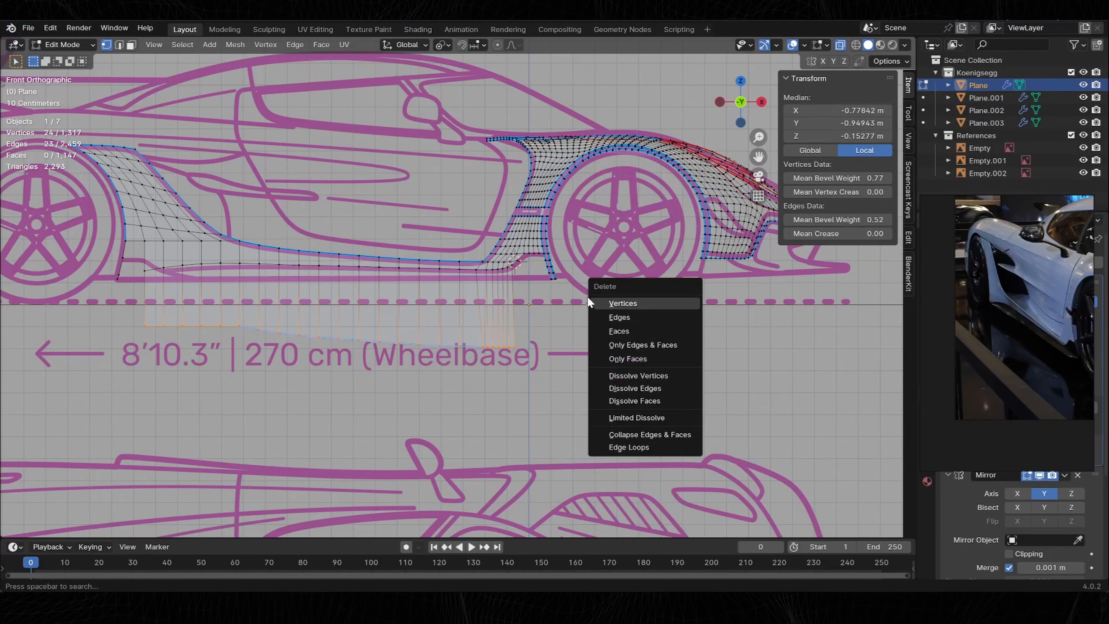
pyautogui.click(589, 300)
pyautogui.keyDown('shift'); pyautogui.moveTo(392, 301); pyautogui.dragTo(586, 349, button='middle'); pyautogui.keyUp('shift')
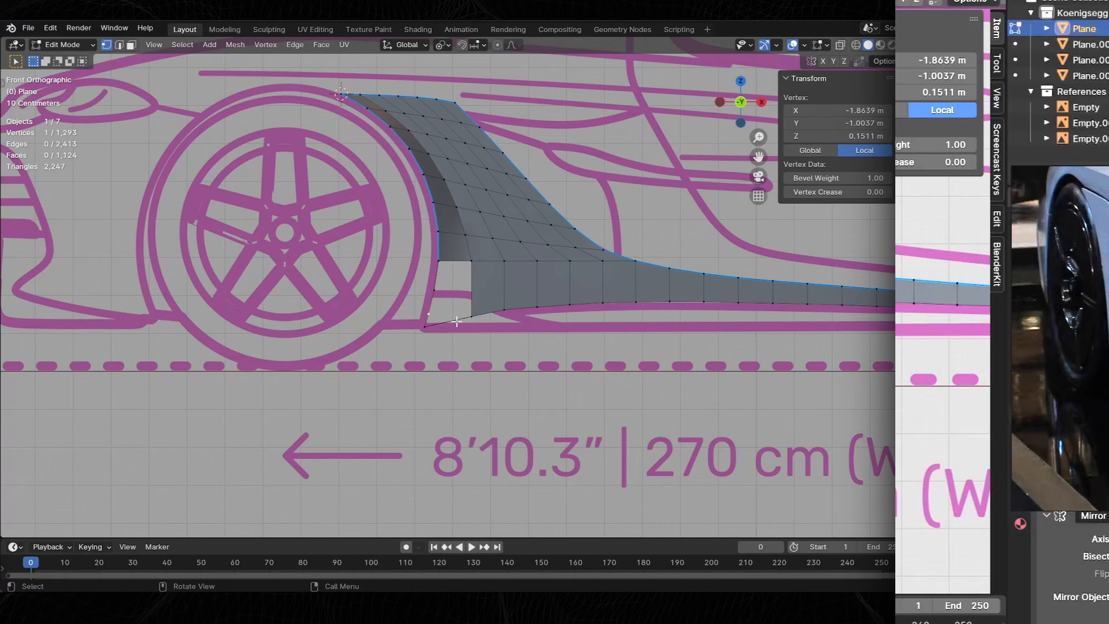
pyautogui.hotkey('shift', 'v')
pyautogui.click(468, 312)
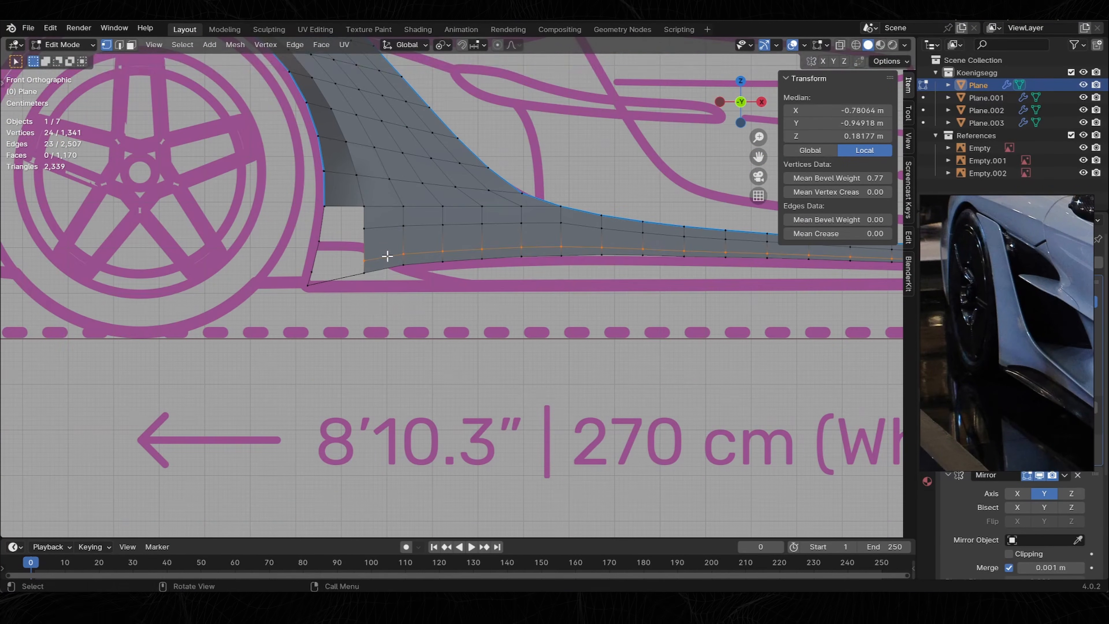
# Edge-slide the lower sill loop by a factor of -0.130 and fill the open faces beside the rear arch's lower corner.
pyautogui.press('g')
pyautogui.press('g')
pyautogui.click(300, 269)
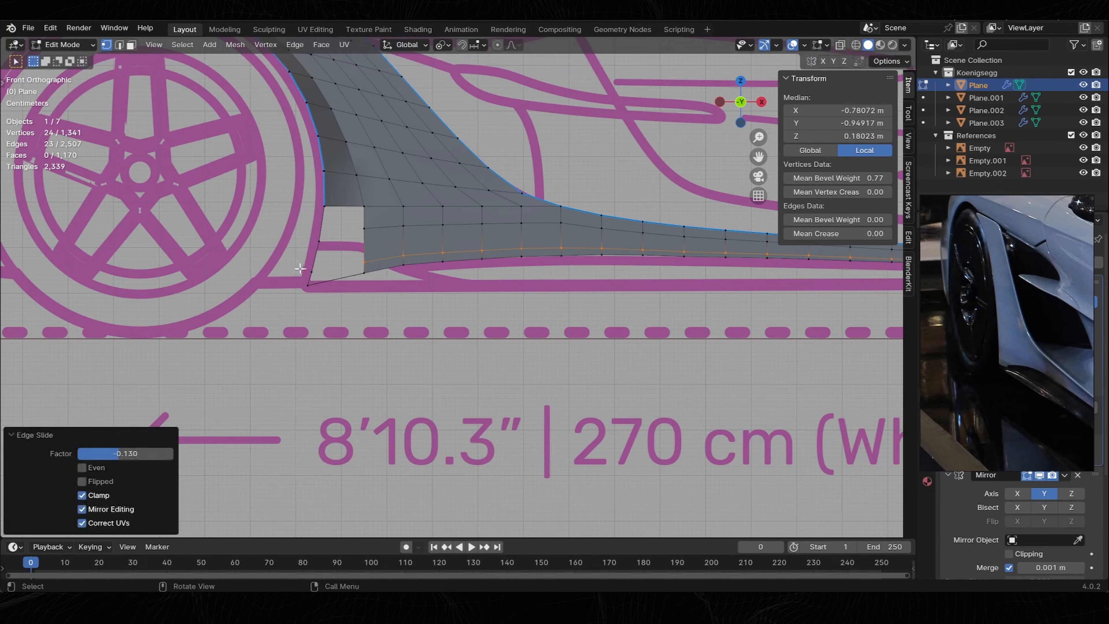
pyautogui.click(335, 279)
pyautogui.press('f')
pyautogui.press('f')
pyautogui.press('f')
# Slide the vertex on the rear arch's lower edge, and edge-slide the upper sill loop by a factor of about -0.12.
pyautogui.click(319, 241)
pyautogui.press('g')
pyautogui.press('g')
pyautogui.click(340, 238)
pyautogui.press('2')
pyautogui.keyDown('alt'); pyautogui.click(394, 226); pyautogui.keyUp('alt')
pyautogui.press('g')
pyautogui.press('g')
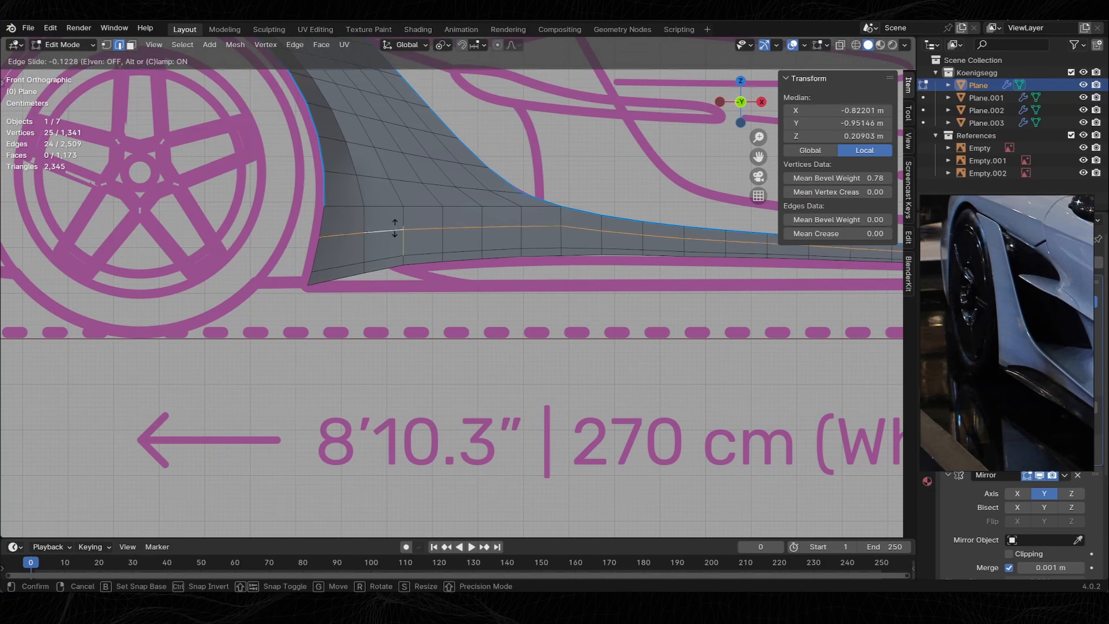
pyautogui.click(395, 227)
# Move the lower boundary vertices of the curve behind the front wheel onto the blueprint line.
pyautogui.click(359, 248)
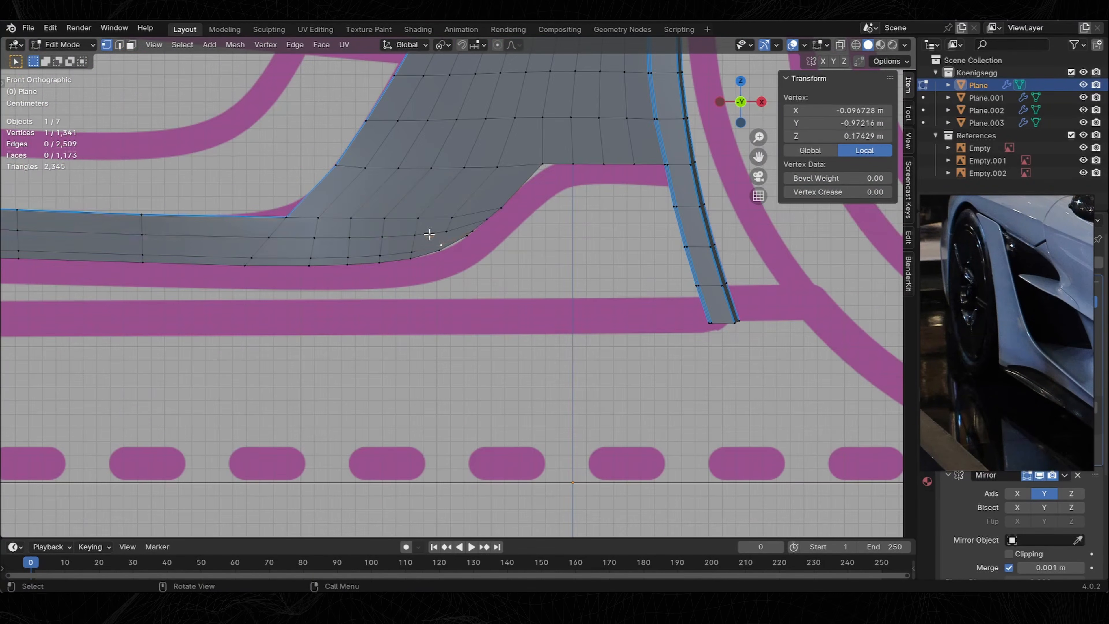
pyautogui.press('Tab')
pyautogui.press('Tab')
pyautogui.keyDown('ctrl'); pyautogui.click(538, 176); pyautogui.keyUp('ctrl')
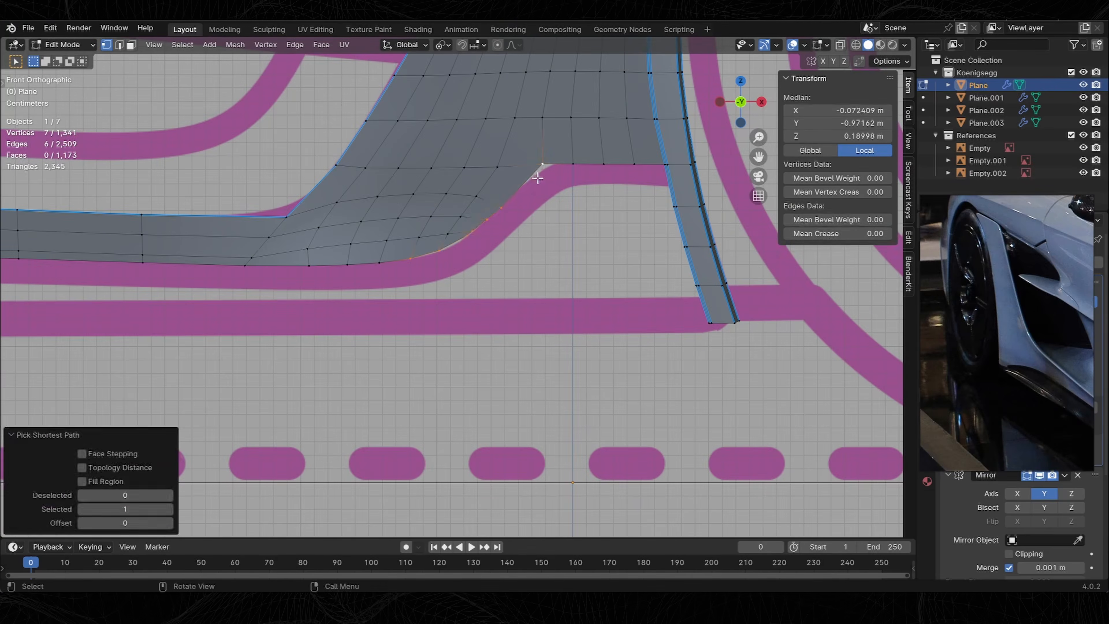
pyautogui.click(442, 256)
pyautogui.press('g')
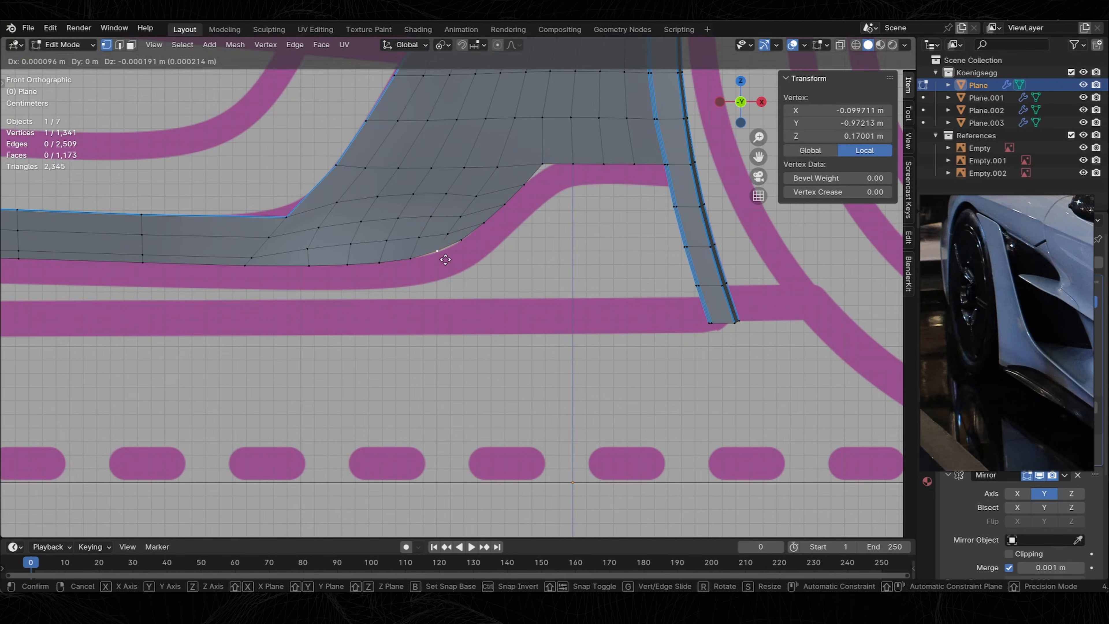
pyautogui.click(445, 260)
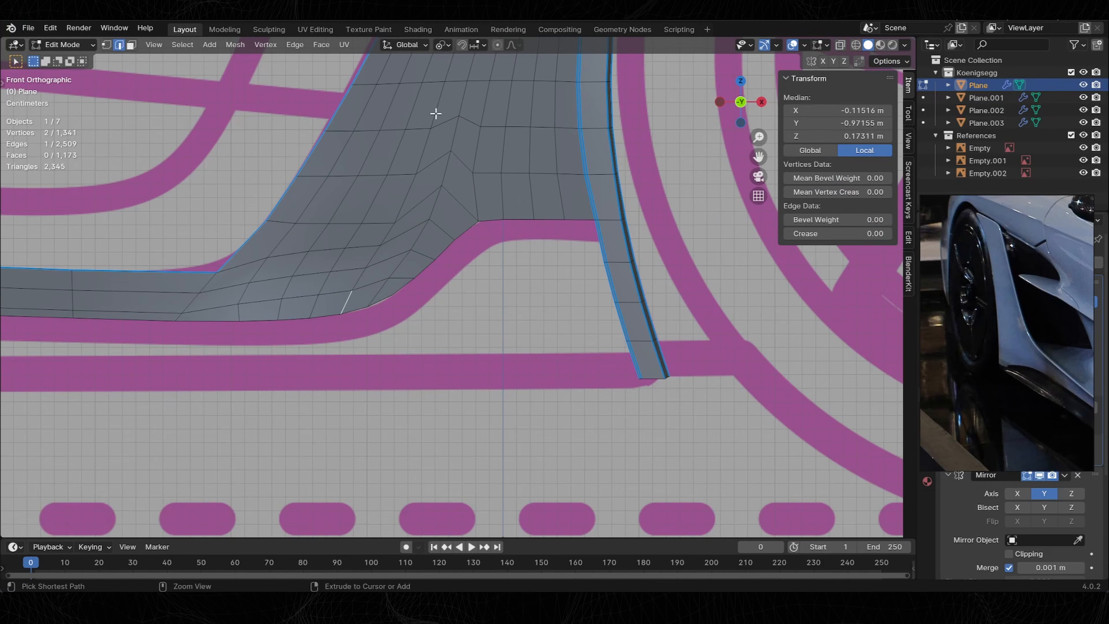
# Relax a horizontal edge row across the lower front panel with cubic interpolation and raise individual vertices in the row below it.
pyautogui.keyDown('ctrl'); pyautogui.click(390, 105); pyautogui.keyUp('ctrl')
pyautogui.keyDown('ctrl'); pyautogui.click(585, 128); pyautogui.keyUp('ctrl')
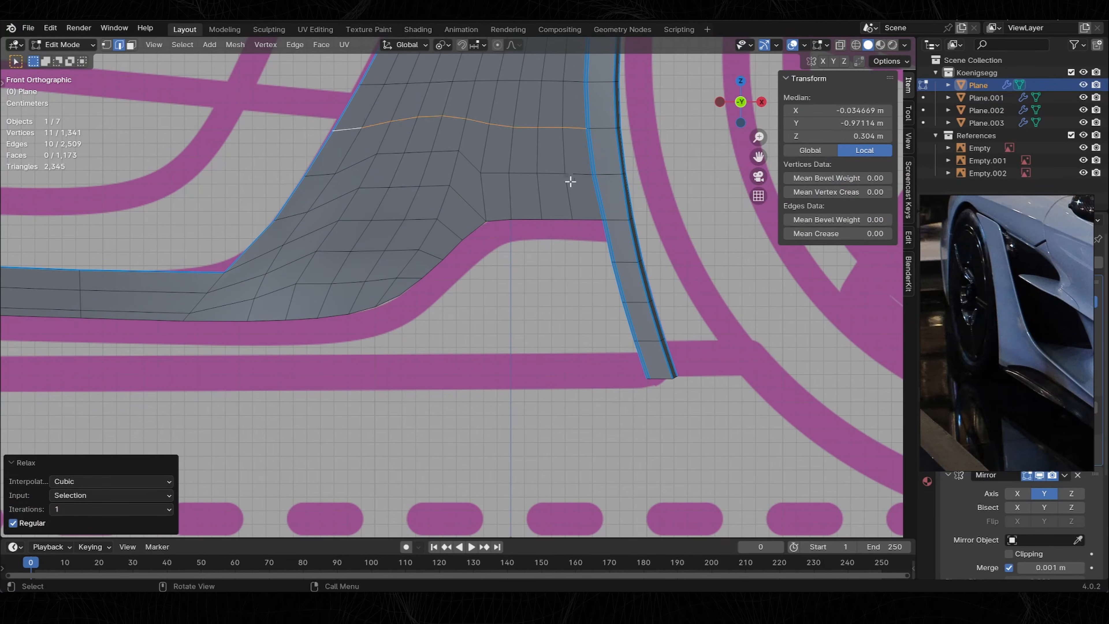
pyautogui.click(509, 173)
pyautogui.press('g')
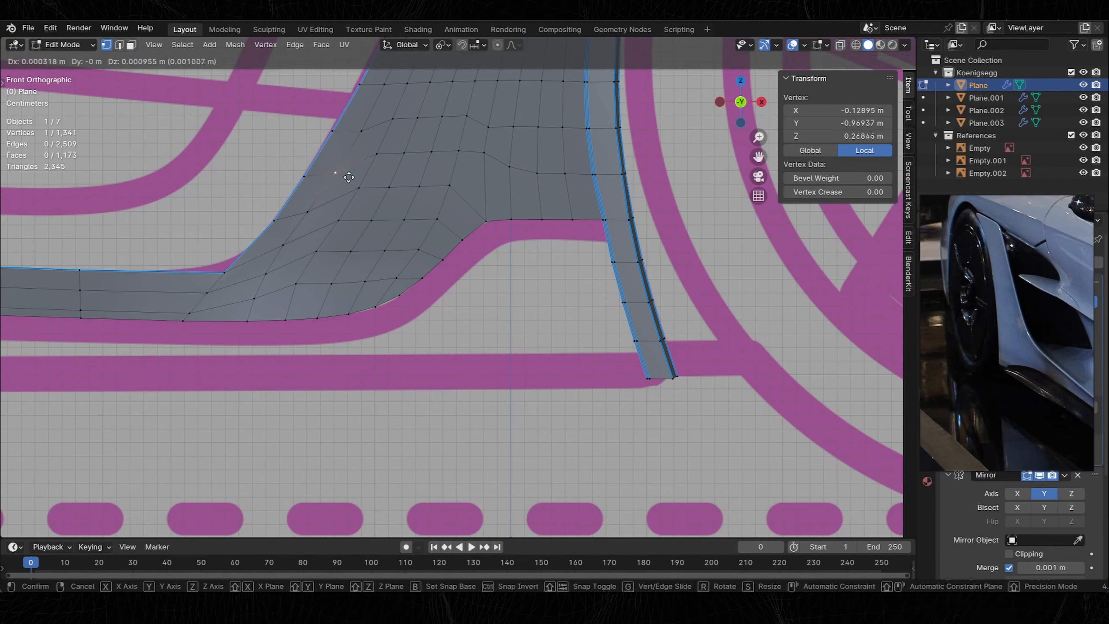
pyautogui.click(513, 159)
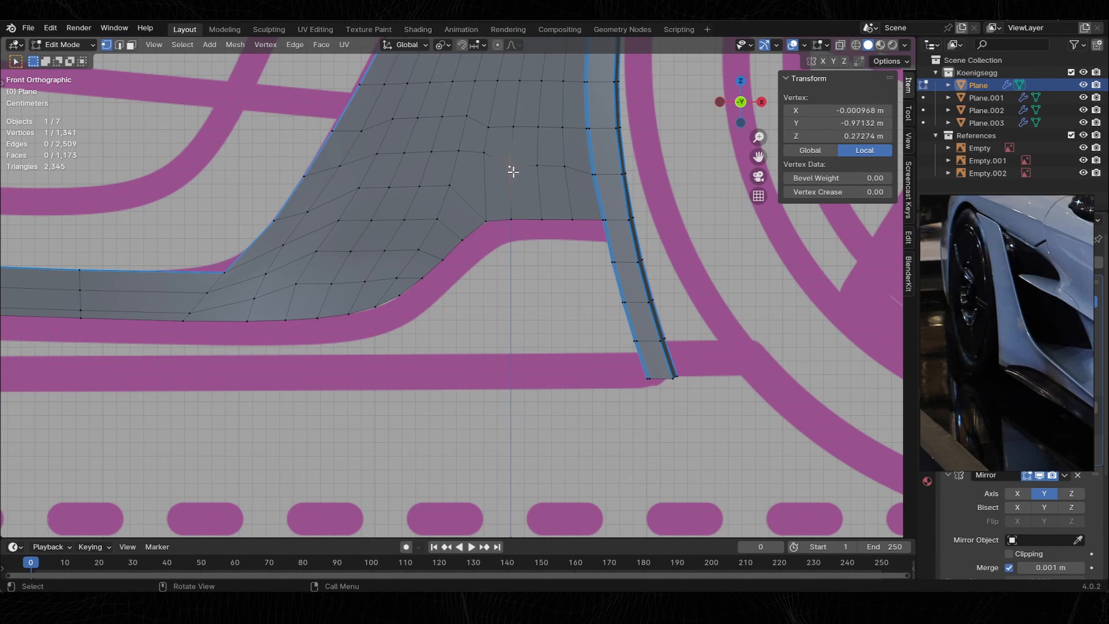
# Relax the horizontal edge rows across the front panel, down to the short row above the sill curve, with cubic interpolation.
pyautogui.click(586, 128)
pyautogui.keyDown('ctrl'); pyautogui.click(333, 131); pyautogui.keyUp('ctrl')
pyautogui.hotkey('shift', 'r')
pyautogui.click(593, 174)
pyautogui.keyDown('ctrl'); pyautogui.click(305, 176); pyautogui.keyUp('ctrl')
pyautogui.hotkey('shift', 'r')
pyautogui.press('2')
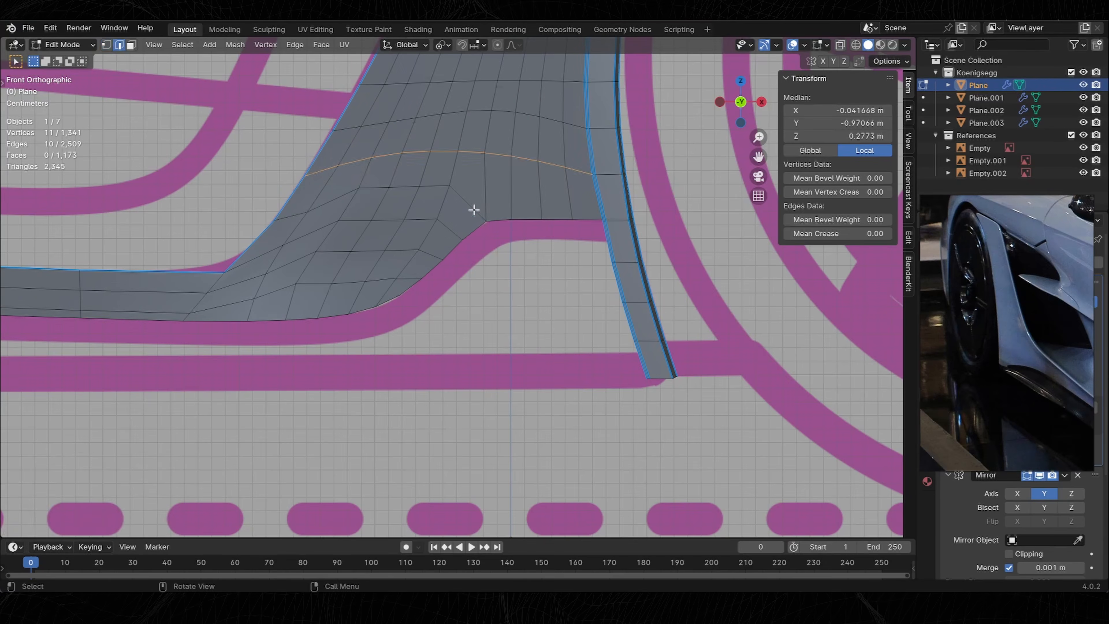
pyautogui.click(431, 253)
pyautogui.keyDown('ctrl'); pyautogui.click(256, 278); pyautogui.keyUp('ctrl')
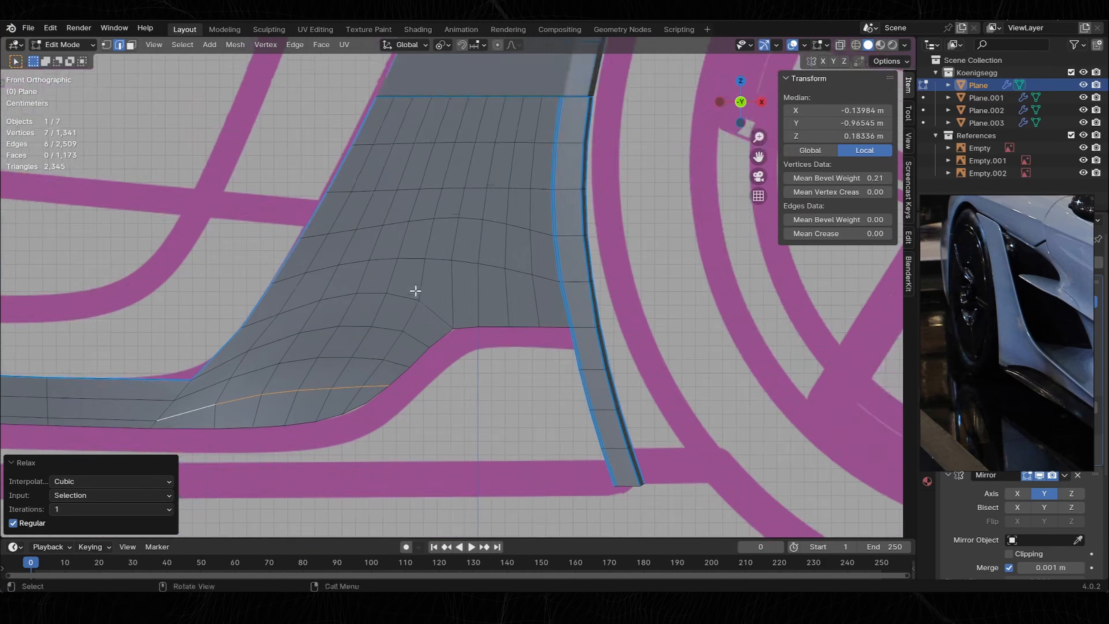
# Select the vertical edge paths of the front panel and space their vertices evenly with cubic interpolation.
pyautogui.scroll(-2, 416, 290)
pyautogui.click(512, 294)
pyautogui.keyDown('ctrl'); pyautogui.click(511, 166); pyautogui.keyUp('ctrl')
pyautogui.rightClick(279, 70)
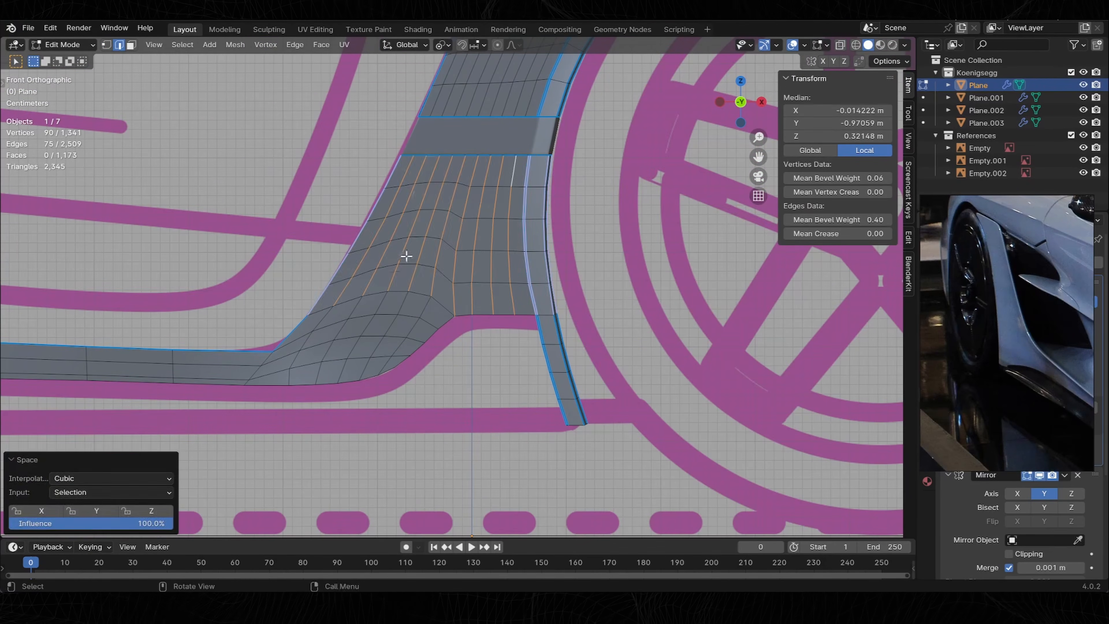
# Scale the lengthwise strip of side skirt faces along the Y axis.
pyautogui.press('Tab')
pyautogui.moveTo(406, 255); pyautogui.dragTo(328, 196, button='middle')
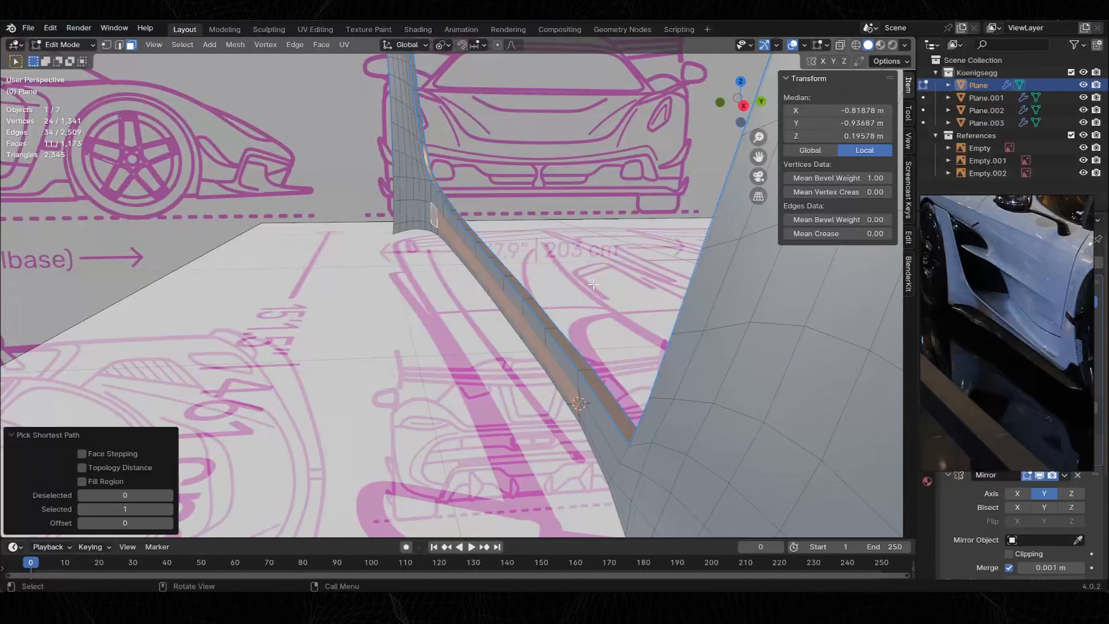
pyautogui.press('s')
pyautogui.press('y')
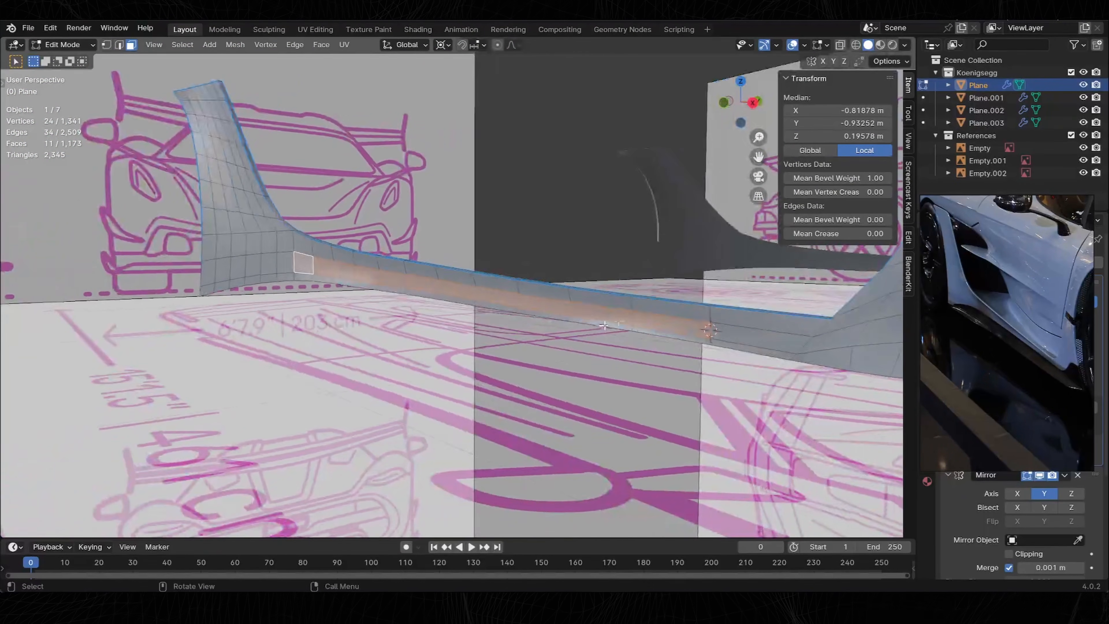
# Relax the lengthwise edge paths running along the sill from the front panel to the rear arch.
pyautogui.press('2')
pyautogui.click(698, 323)
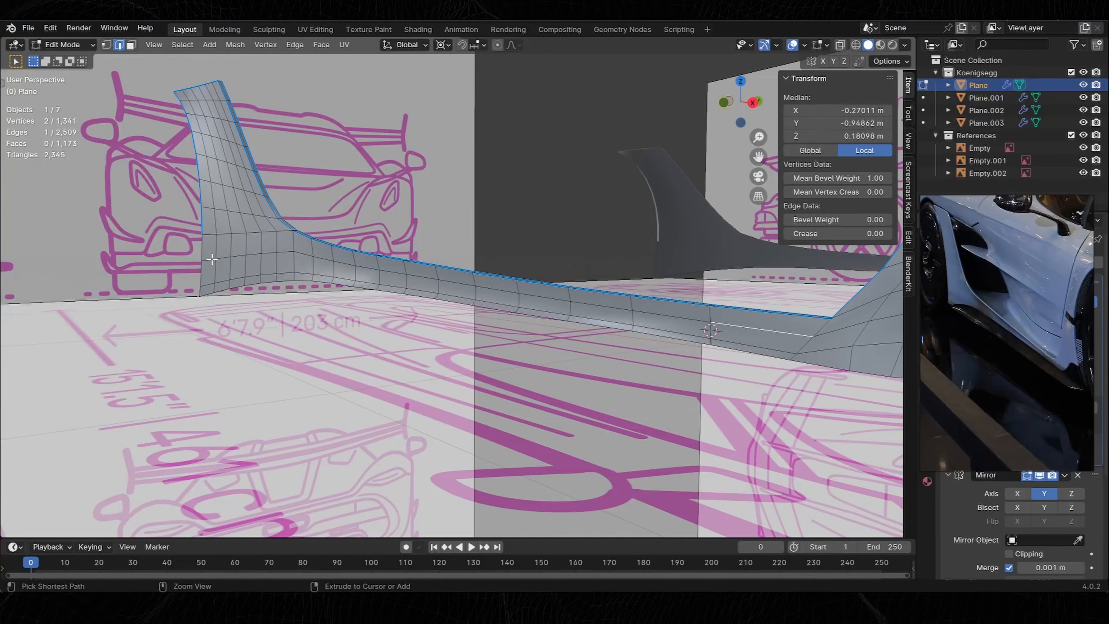
pyautogui.keyDown('ctrl'); pyautogui.click(212, 259); pyautogui.keyUp('ctrl')
pyautogui.hotkey('shift', 'r')
pyautogui.hotkey('ctrl', 'z')
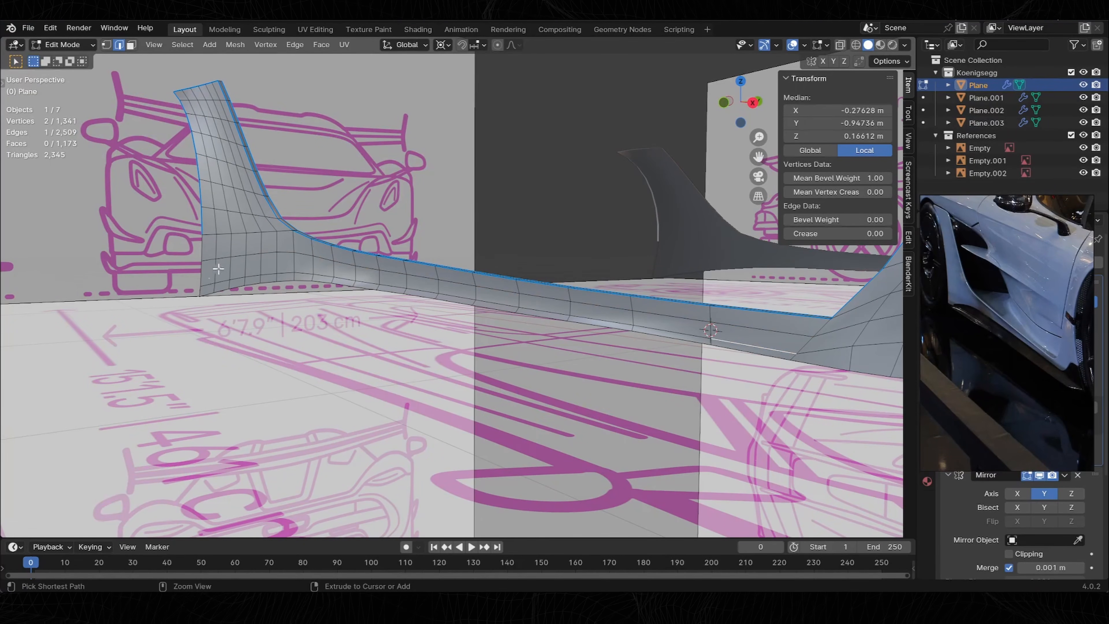
pyautogui.hotkey('ctrl', 'shift', 'z')
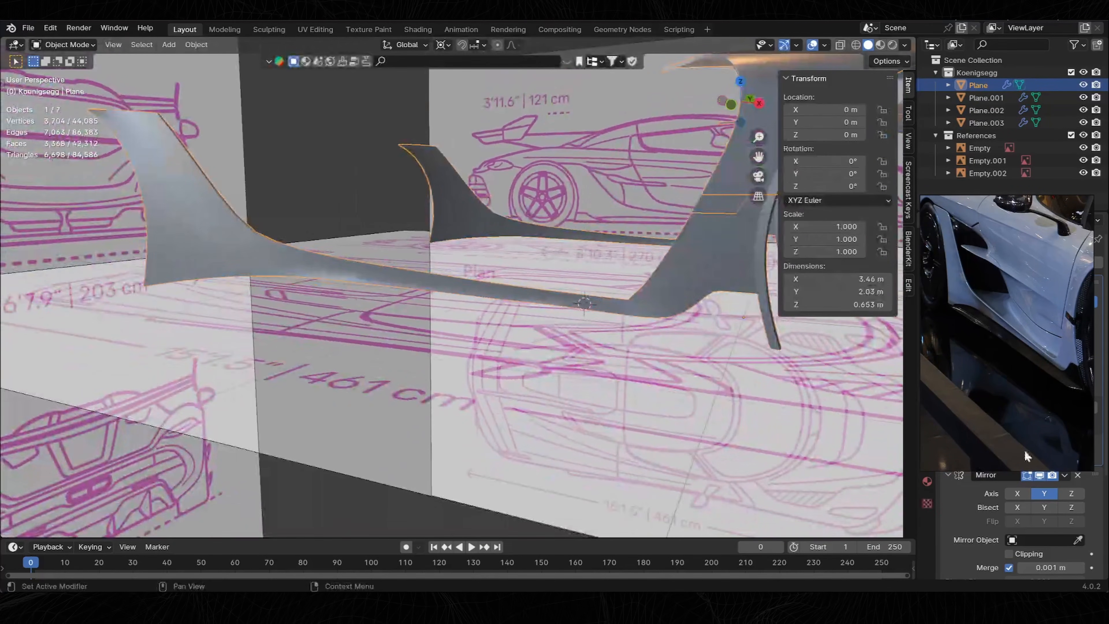
# Move the reference image window up, set the Subdivision modifier's viewport level to 2, and save the file.
pyautogui.moveTo(988, 210); pyautogui.dragTo(978, 100)
pyautogui.scroll(-4, 1017, 395)
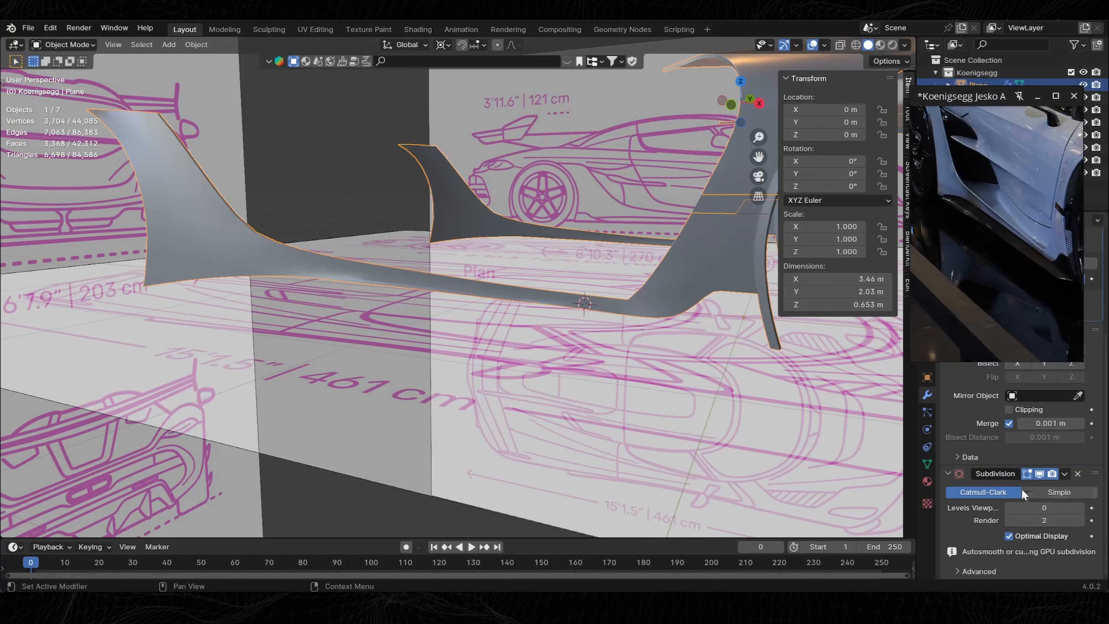
pyautogui.click(1081, 508)
pyautogui.click(1081, 508)
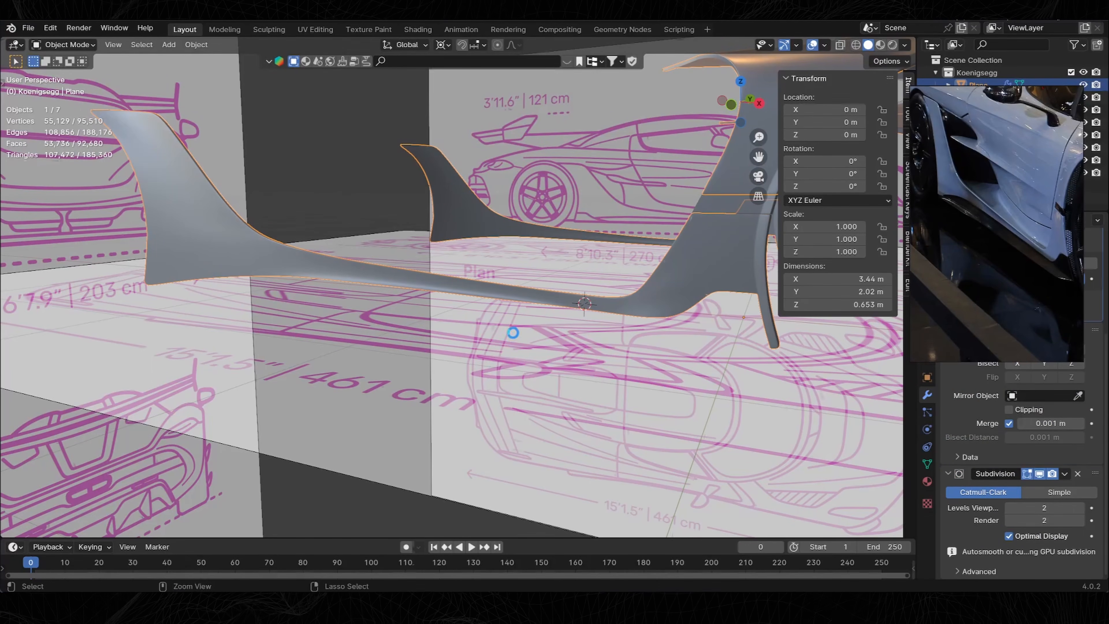
pyautogui.hotkey('ctrl', 's')
# Merge all vertices of the mesh by distance at 0.0001 m.
pyautogui.moveTo(513, 330); pyautogui.dragTo(483, 303, button='middle')
pyautogui.scroll(5, 483, 302)
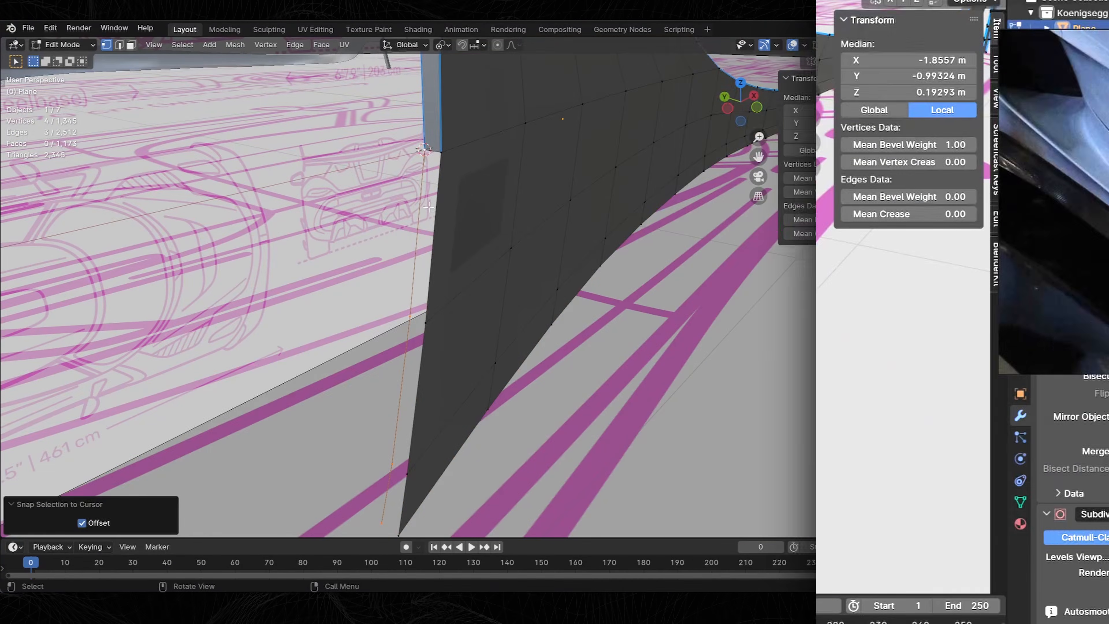
pyautogui.press('a')
pyautogui.press('m')
pyautogui.click(427, 205)
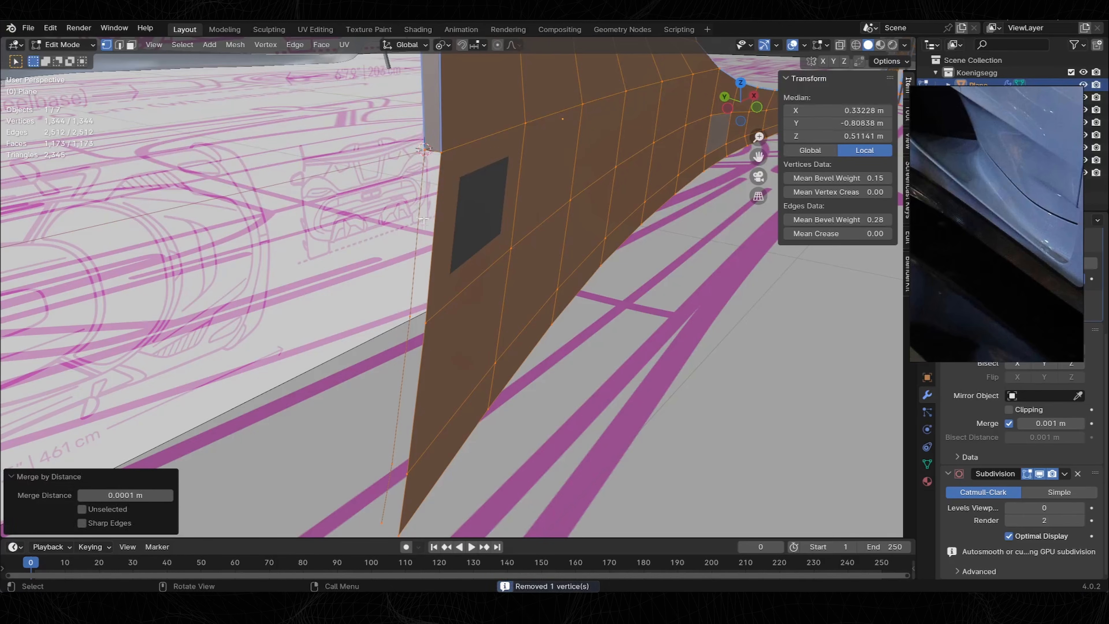
# Fill the faces of the inner flange along the lower edge of the rear arch, down to its bottom corner.
pyautogui.click(404, 317)
pyautogui.keyDown('ctrl'); pyautogui.click(431, 331); pyautogui.keyUp('ctrl')
pyautogui.press('f')
pyautogui.press('2')
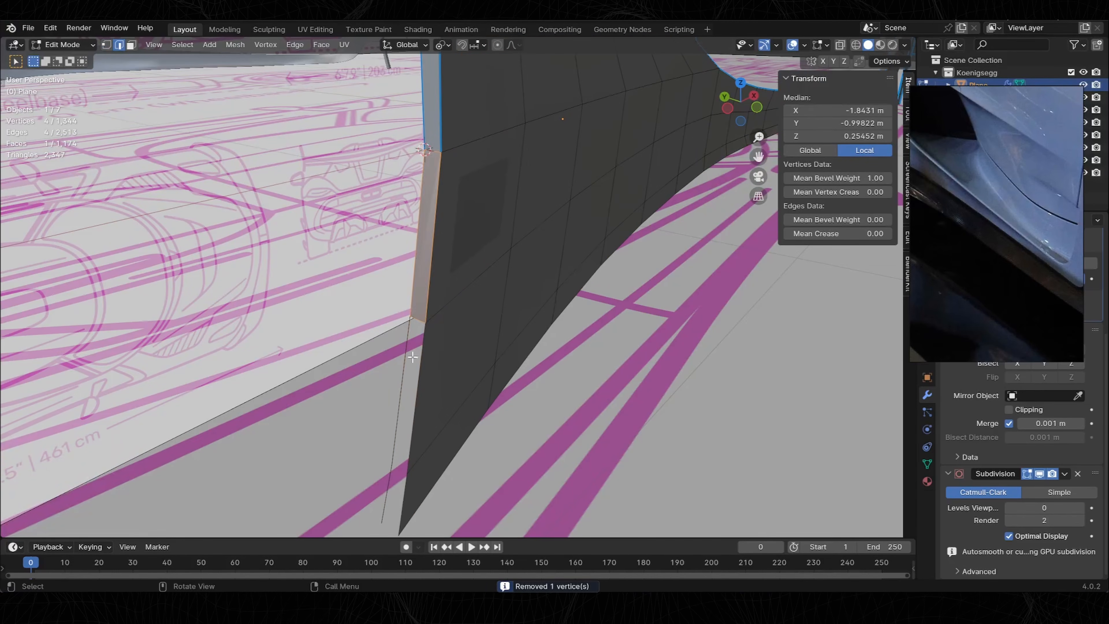
pyautogui.press('f')
pyautogui.press('f')
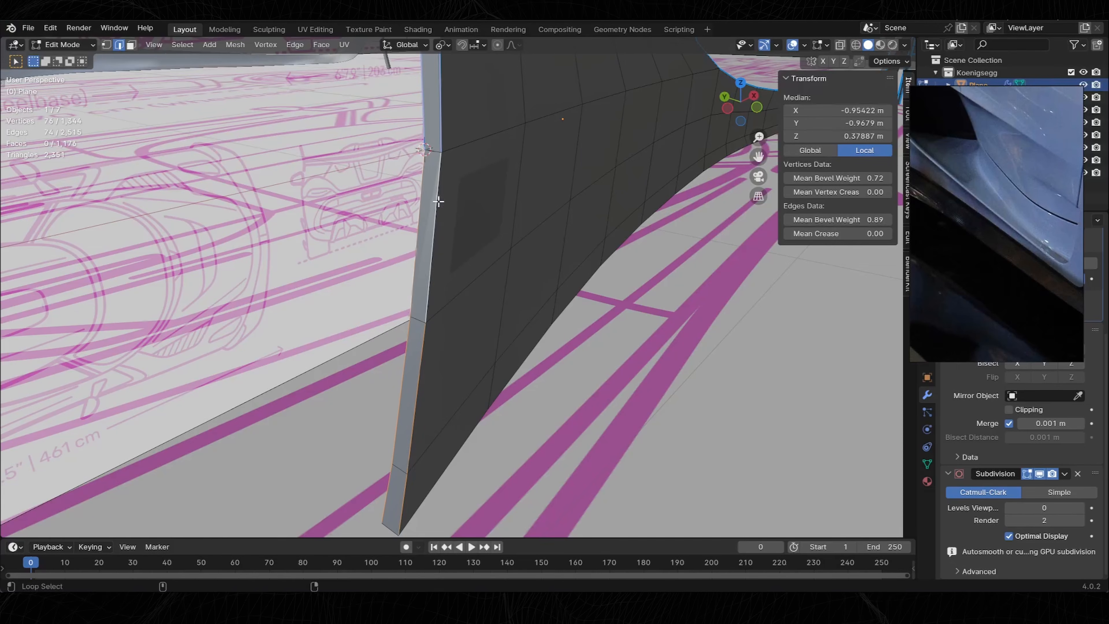
pyautogui.press('Tab')
pyautogui.moveTo(612, 217); pyautogui.dragTo(530, 218, button='middle')
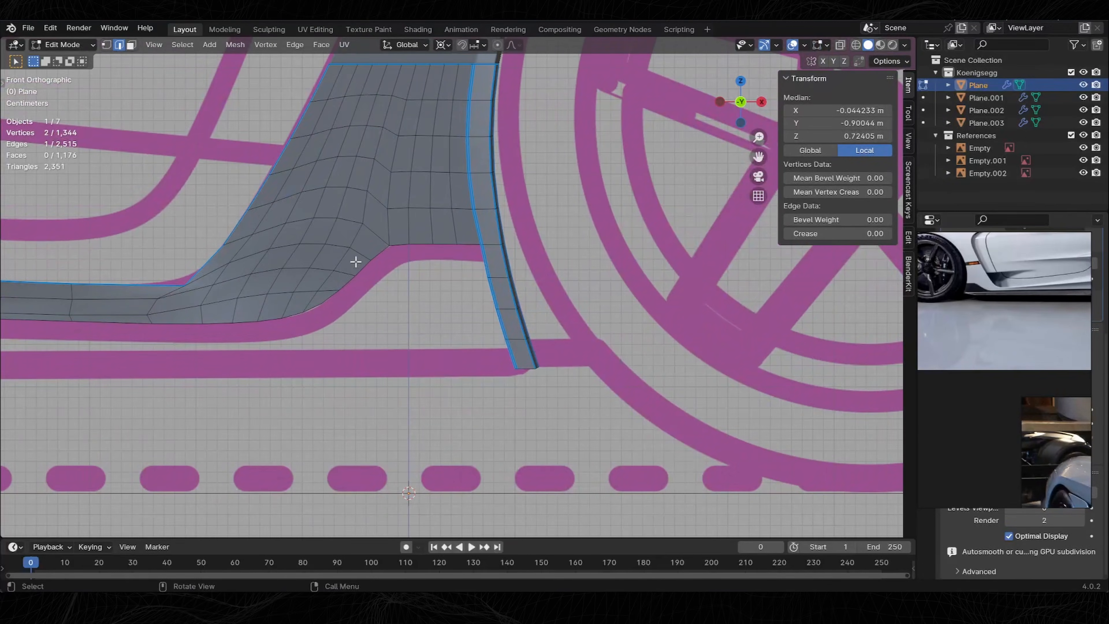
# Connect a sill curve vertex to the front arch strip's lower inner vertex with an edge and subdivide it with three cuts.
pyautogui.keyDown('shift'); pyautogui.moveTo(429, 392); pyautogui.dragTo(474, 346, button='middle'); pyautogui.keyUp('shift')
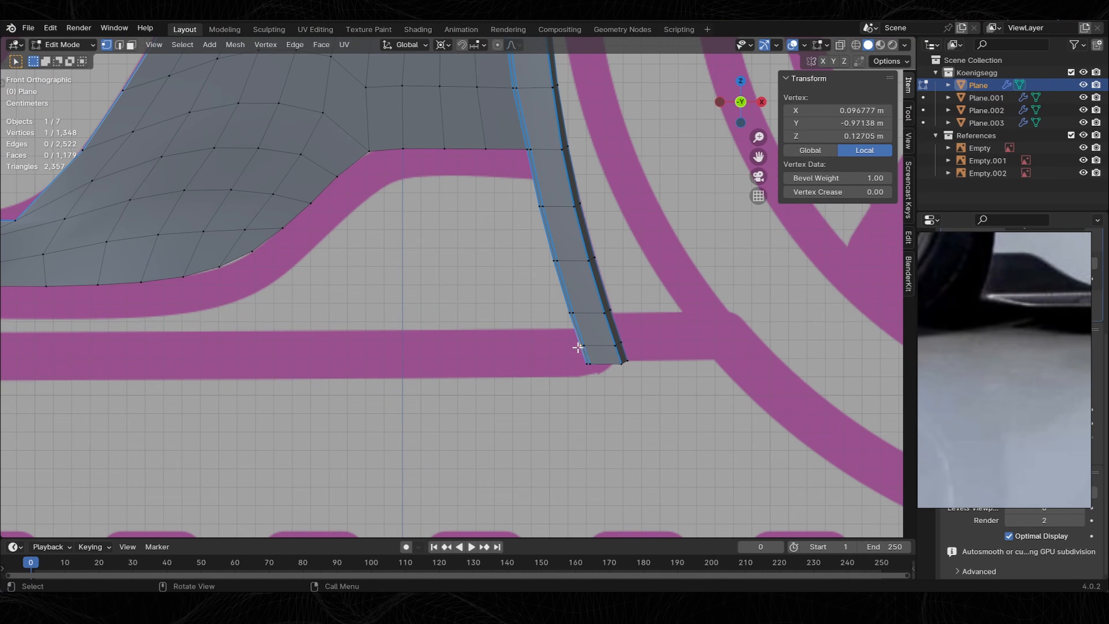
pyautogui.scroll(-2, 998, 351)
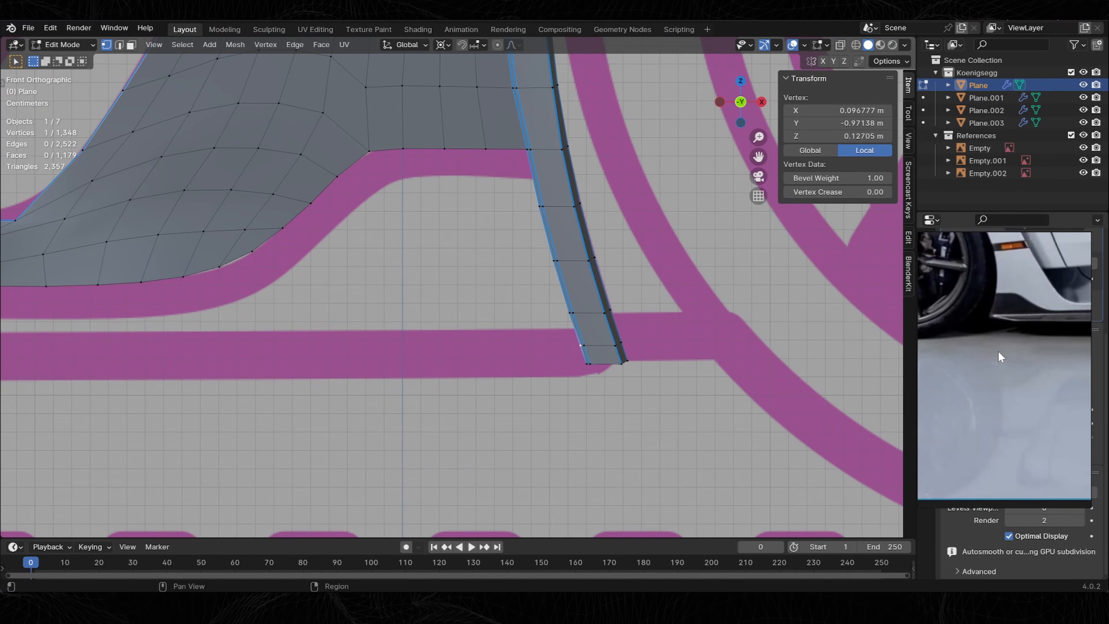
pyautogui.keyDown('shift'); pyautogui.moveTo(197, 359); pyautogui.dragTo(309, 340, button='middle'); pyautogui.keyUp('shift')
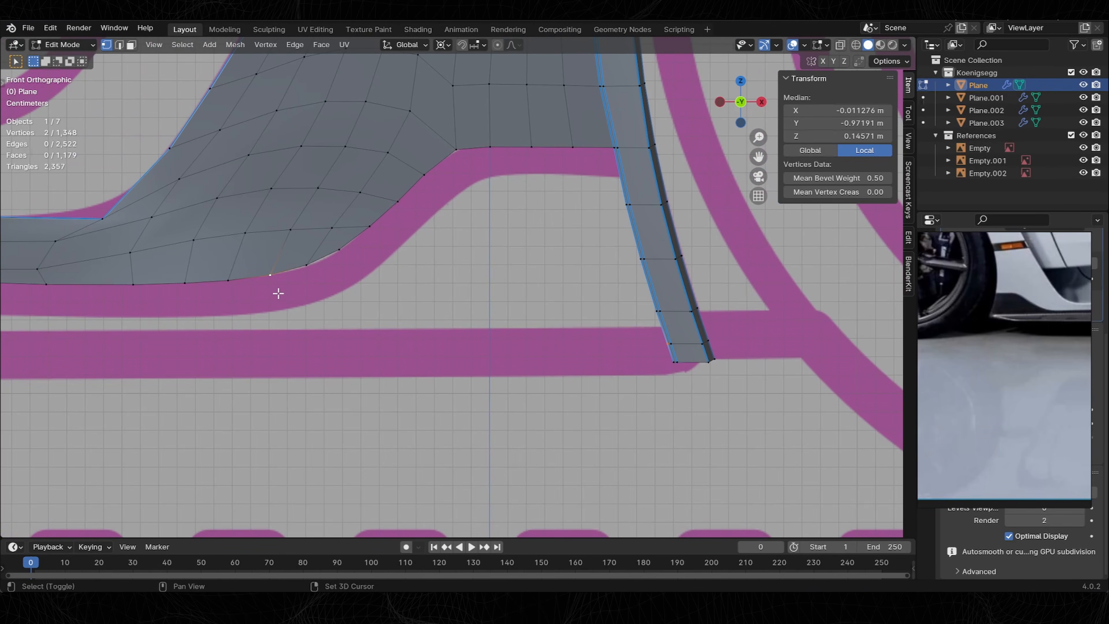
pyautogui.press('f')
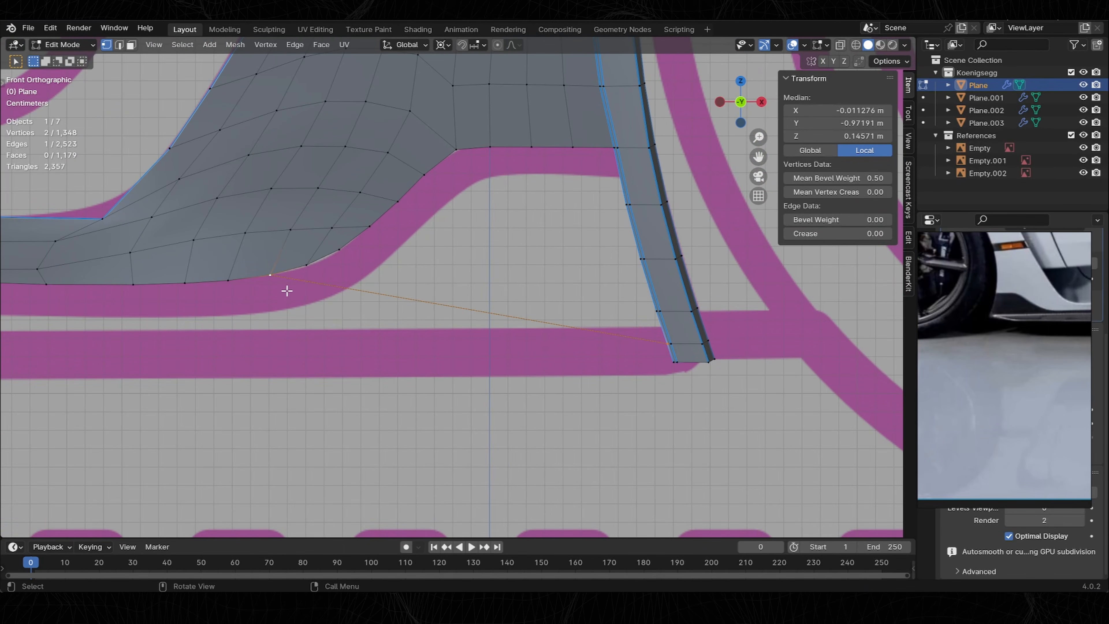
pyautogui.scroll(-1, 471, 303)
pyautogui.click(470, 303)
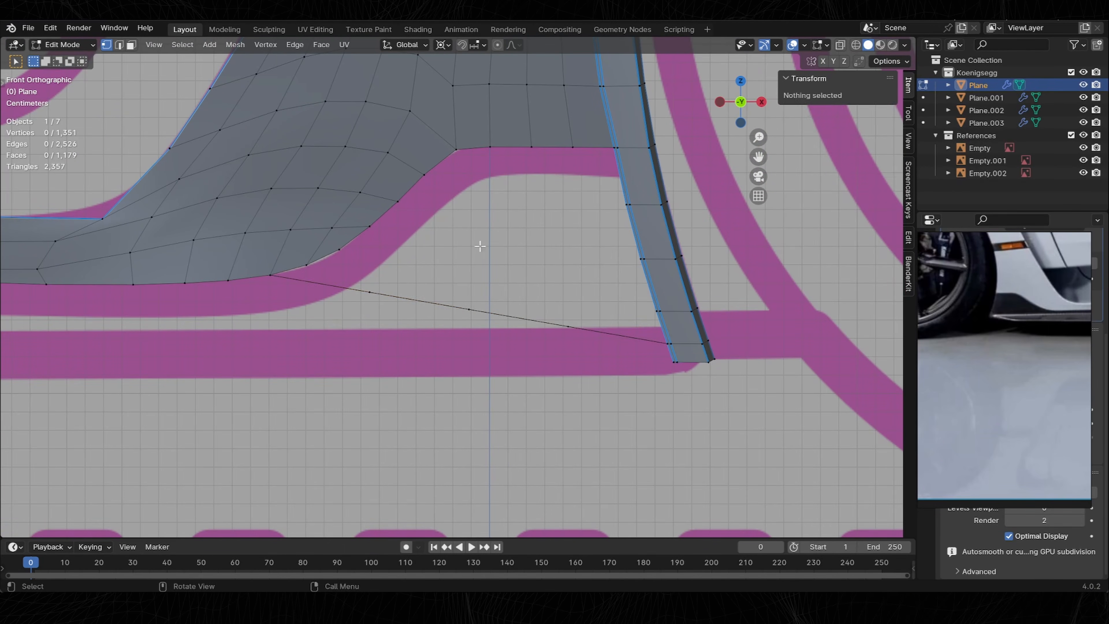
# Move the three vertices of the new connecting edge along Z to shape it into a smooth curve.
pyautogui.click(370, 293)
pyautogui.press('g')
pyautogui.press('z')
pyautogui.click(371, 310)
pyautogui.click(469, 309)
pyautogui.press('g')
pyautogui.press('z')
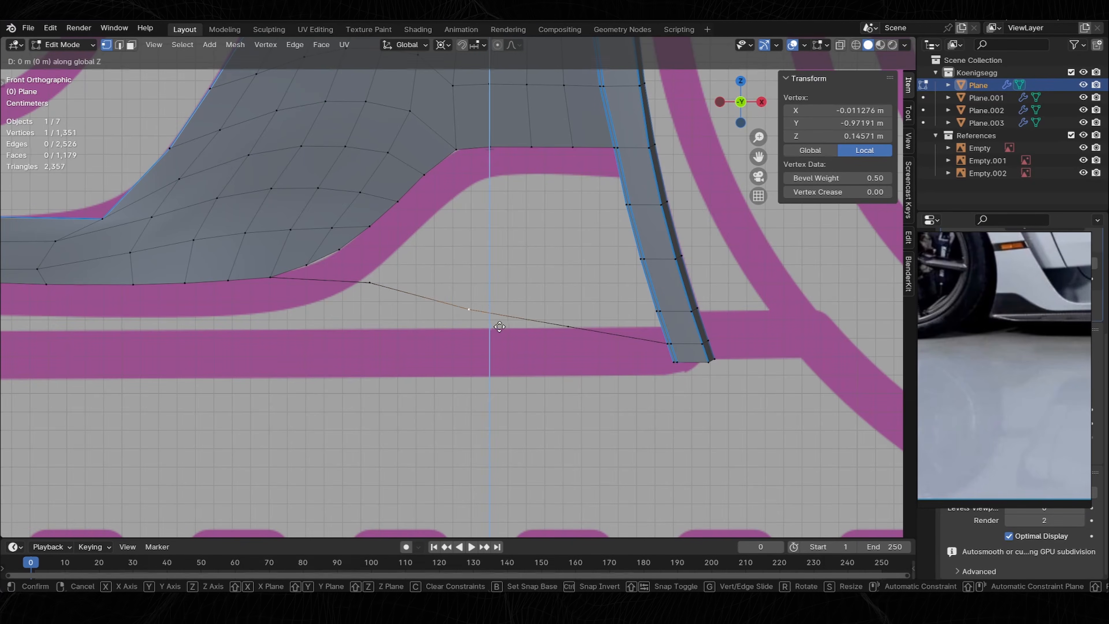
pyautogui.click(495, 323)
pyautogui.click(568, 326)
pyautogui.press('g')
pyautogui.press('z')
pyautogui.click(607, 294)
pyautogui.scroll(-5, 536, 302)
pyautogui.moveTo(510, 304); pyautogui.dragTo(513, 302, button='middle')
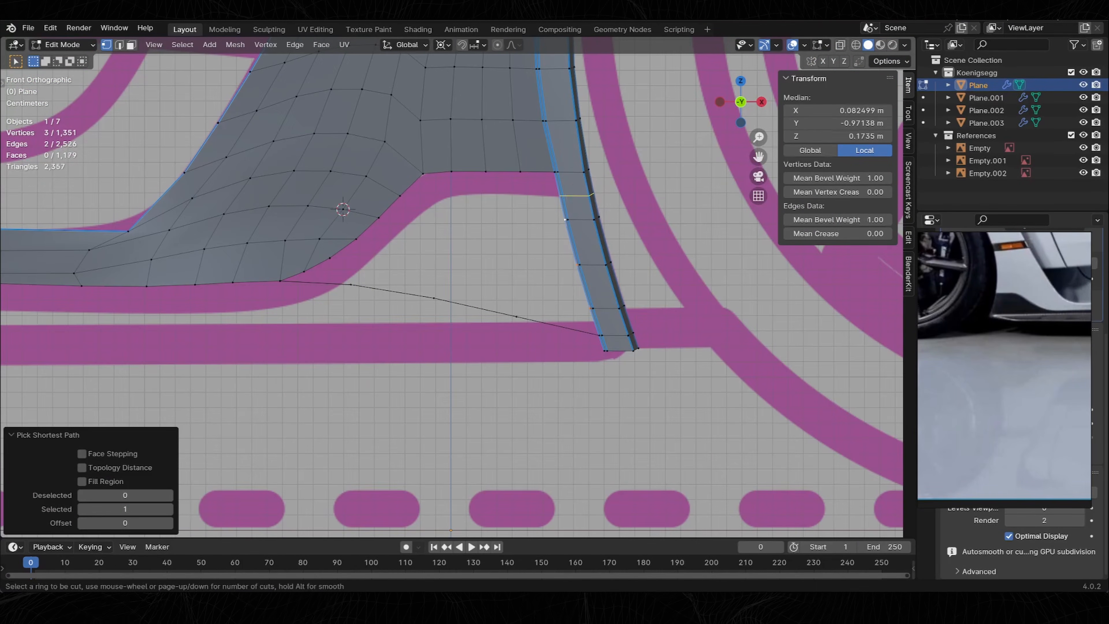
# Add two loop cuts across the lower front arch strip and even out the vertices along its inner edge.
pyautogui.doubleClick(592, 196)
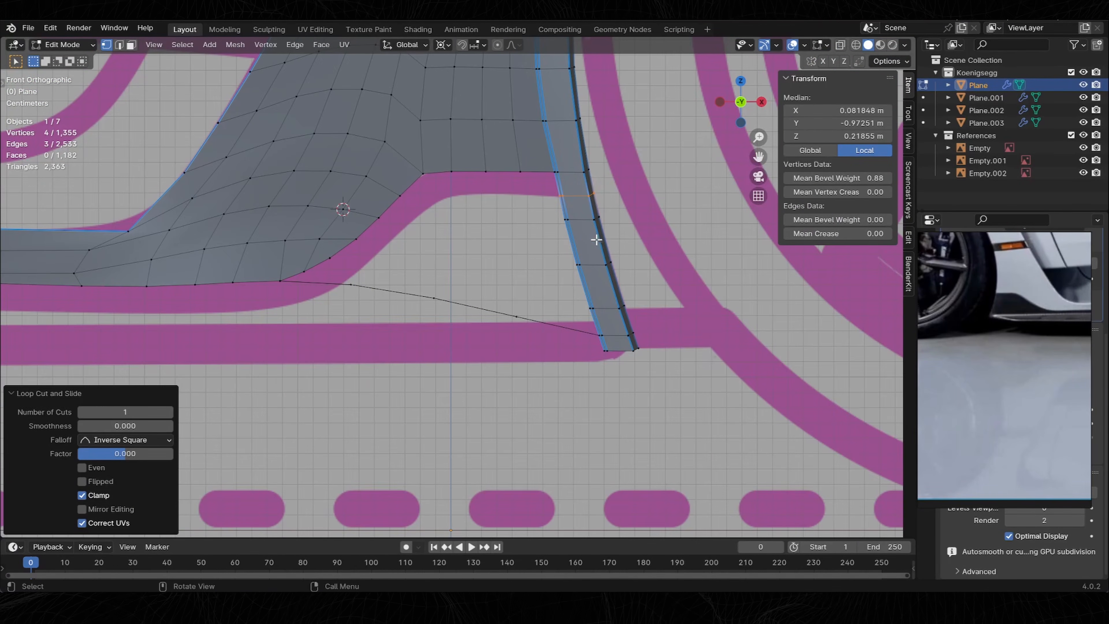
pyautogui.press('2')
pyautogui.click(593, 318)
pyautogui.keyDown('ctrl'); pyautogui.click(560, 185); pyautogui.keyUp('ctrl')
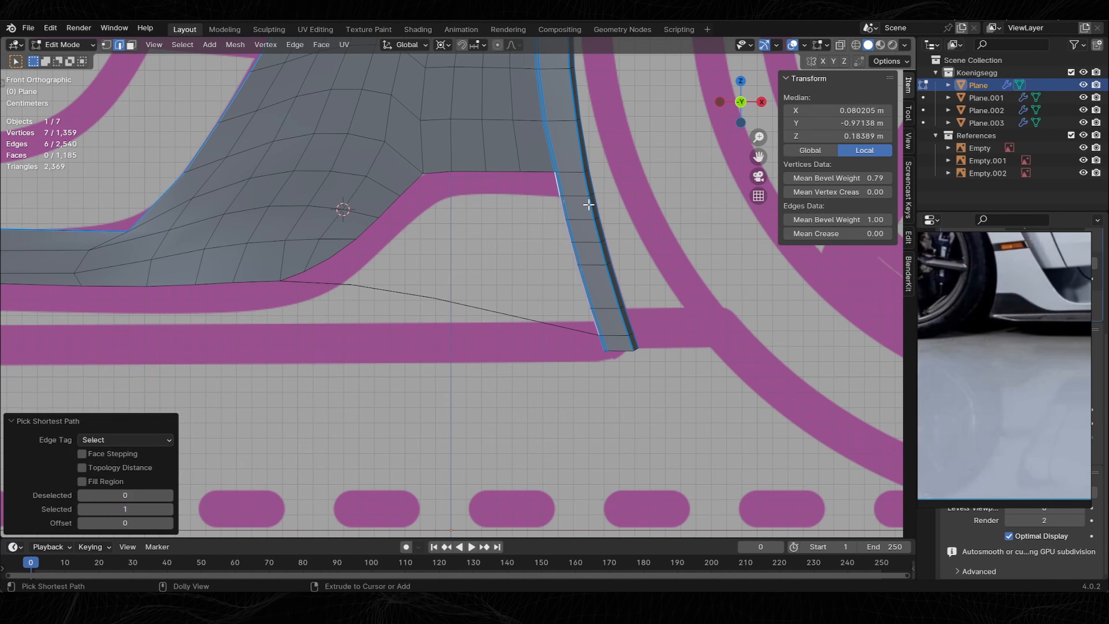
pyautogui.hotkey('shift', 'r')
# Select the boundary of the gap between the sill curve and the front arch strip and close it with Grid Fill.
pyautogui.press('1')
pyautogui.click(583, 330)
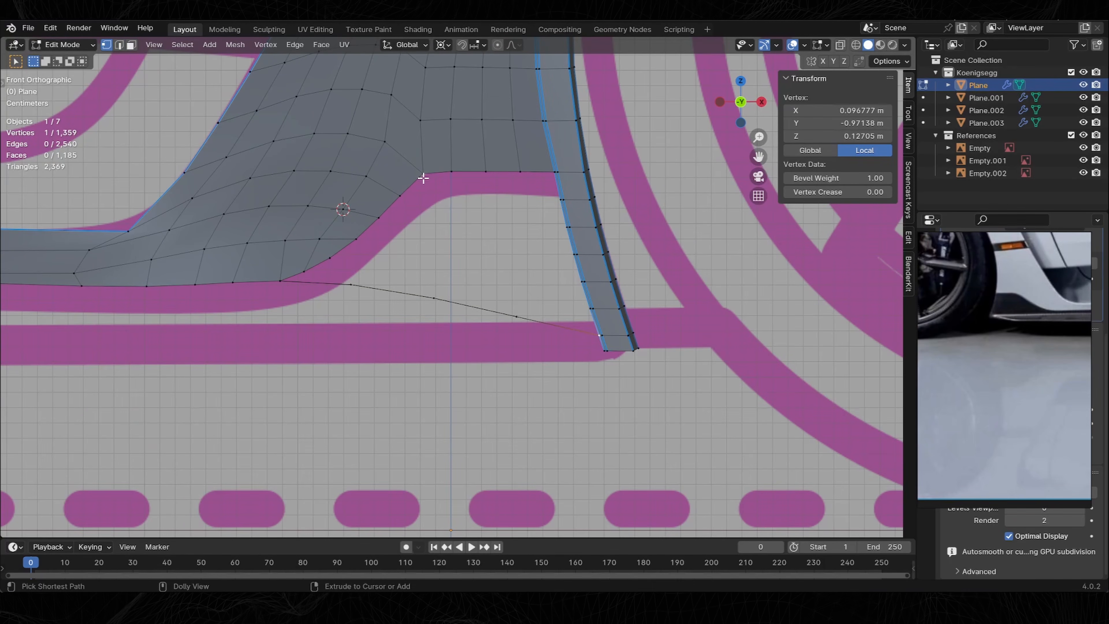
pyautogui.keyDown('ctrl'); pyautogui.click(423, 176); pyautogui.keyUp('ctrl')
pyautogui.hotkey('ctrl', 'f')
pyautogui.click(378, 292)
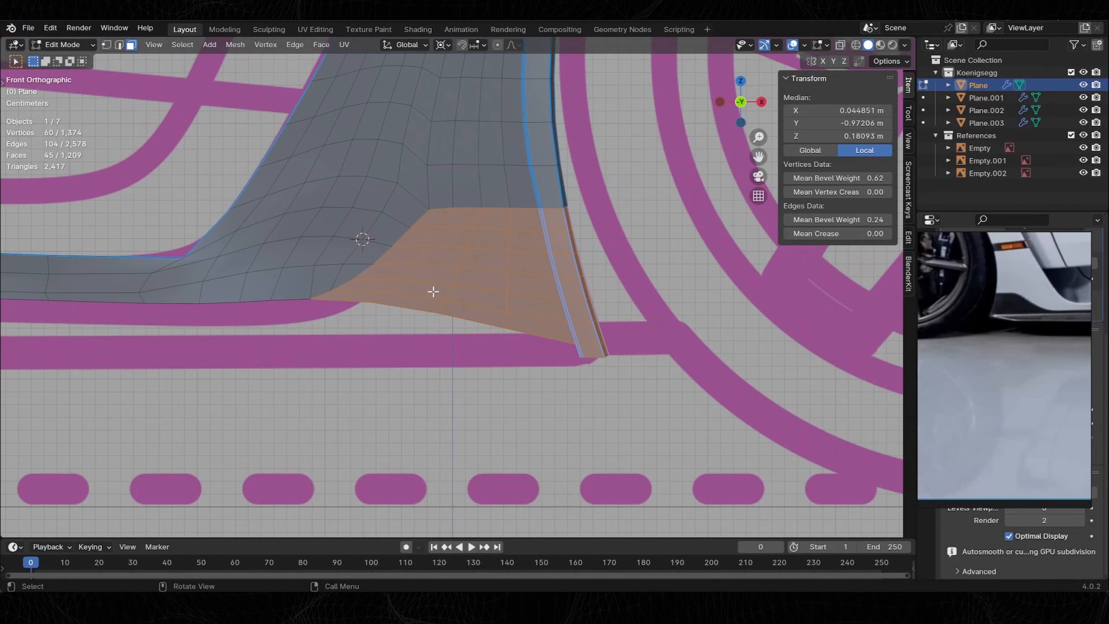
# Select the boundary loop of the newly filled patch behind the front wheel and mark it as a seam.
pyautogui.click(182, 44)
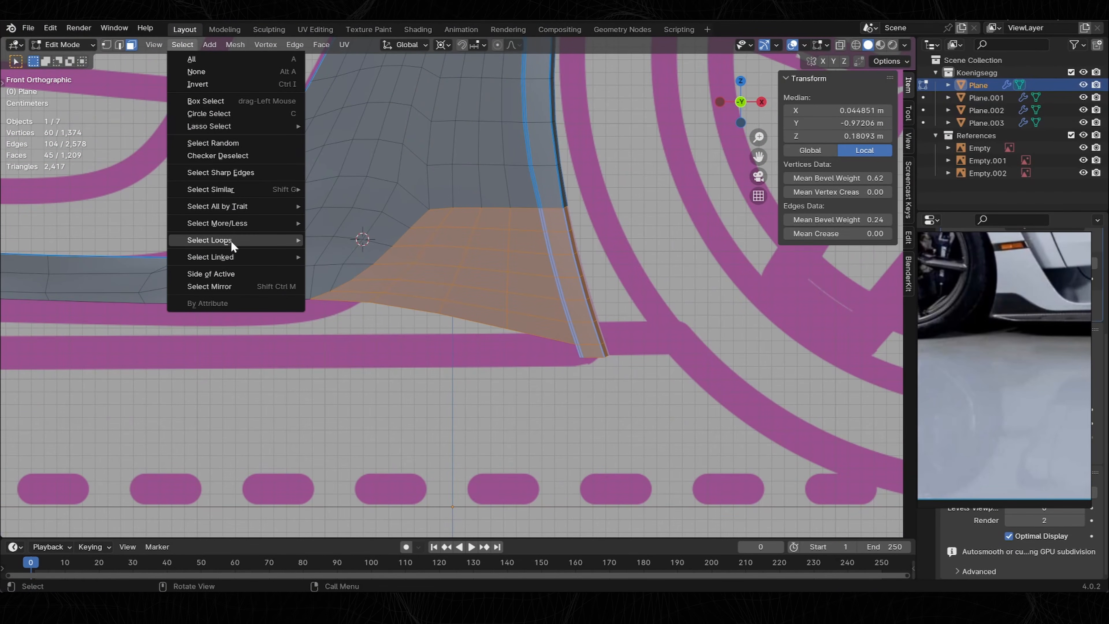
pyautogui.moveTo(231, 240)
pyautogui.click(374, 279)
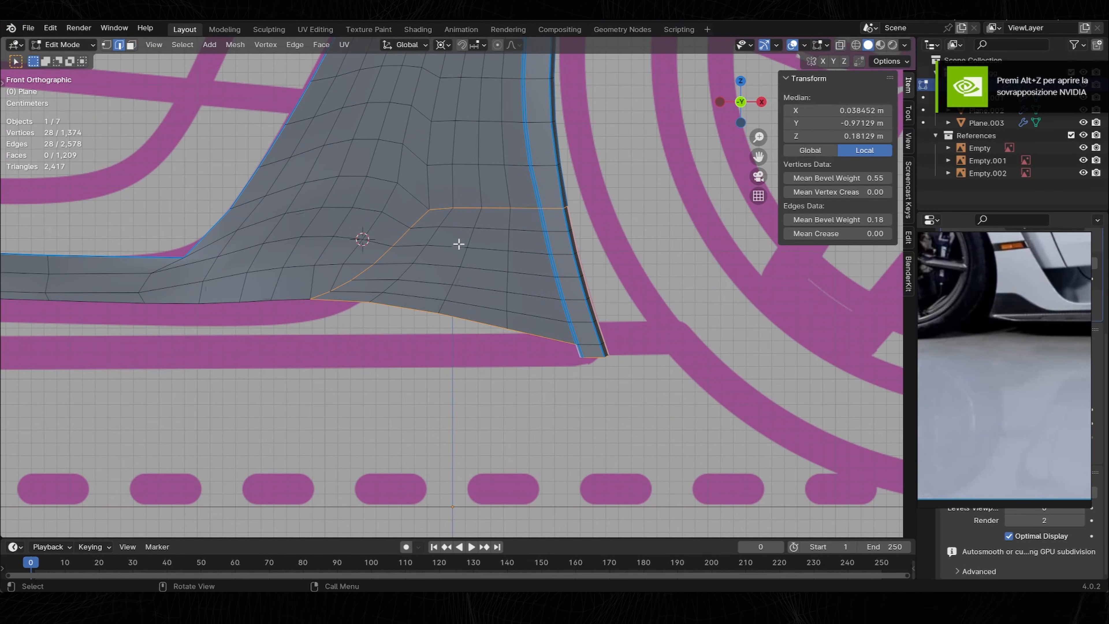
pyautogui.rightClick(408, 176)
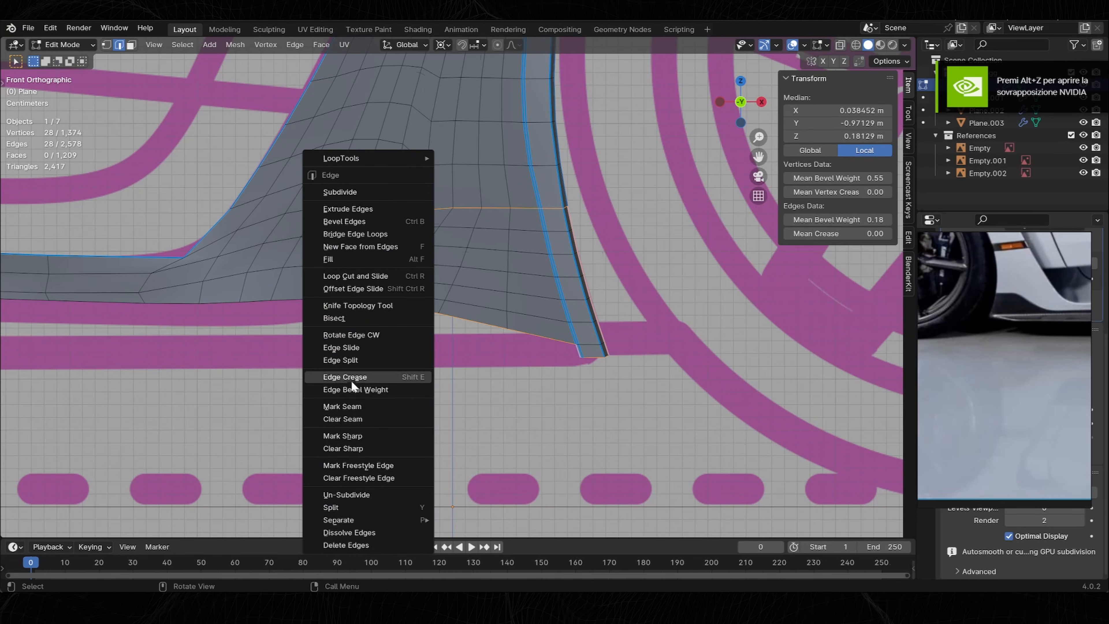
pyautogui.click(350, 408)
# Clear the seam from the patch's lower edge and from its side along the front wheel arch.
pyautogui.hotkey('alt', 'z')
pyautogui.moveTo(318, 383); pyautogui.dragTo(586, 297)
pyautogui.keyDown('shift'); pyautogui.moveTo(621, 341); pyautogui.dragTo(539, 366); pyautogui.keyUp('shift')
pyautogui.keyDown('shift'); pyautogui.moveTo(367, 297); pyautogui.dragTo(353, 291); pyautogui.keyUp('shift')
pyautogui.rightClick(576, 282)
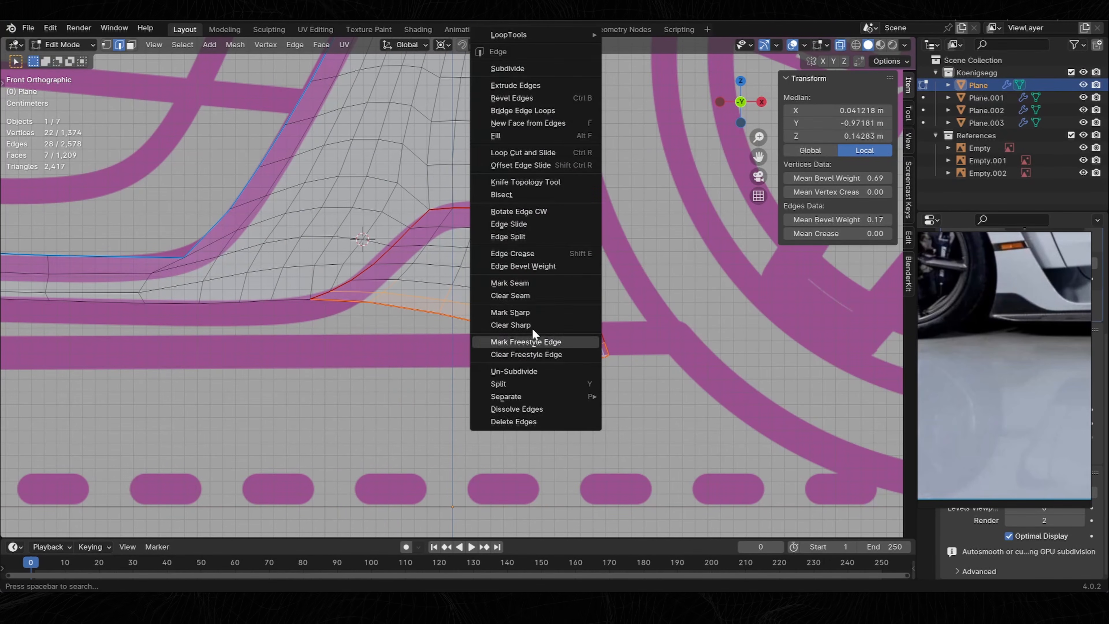
pyautogui.click(531, 295)
pyautogui.moveTo(537, 325); pyautogui.dragTo(646, 223)
pyautogui.moveTo(623, 338); pyautogui.dragTo(582, 293)
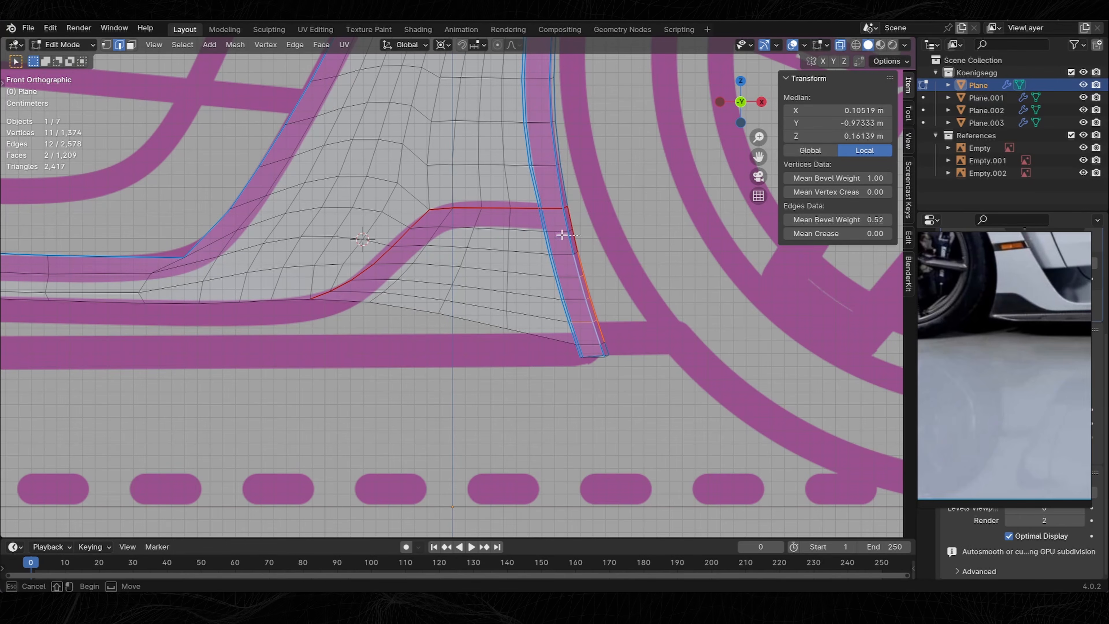
pyautogui.moveTo(603, 200); pyautogui.dragTo(485, 293, button='middle')
pyautogui.rightClick(484, 292)
pyautogui.click(484, 295)
# Add a loop cut across the lowest section of the front arch strip in front view.
pyautogui.press('KP_1')
pyautogui.press('1')
pyautogui.keyDown('shift'); pyautogui.moveTo(580, 343); pyautogui.dragTo(350, 349, button='middle'); pyautogui.keyUp('shift')
pyautogui.scroll(-2, 1033, 364)
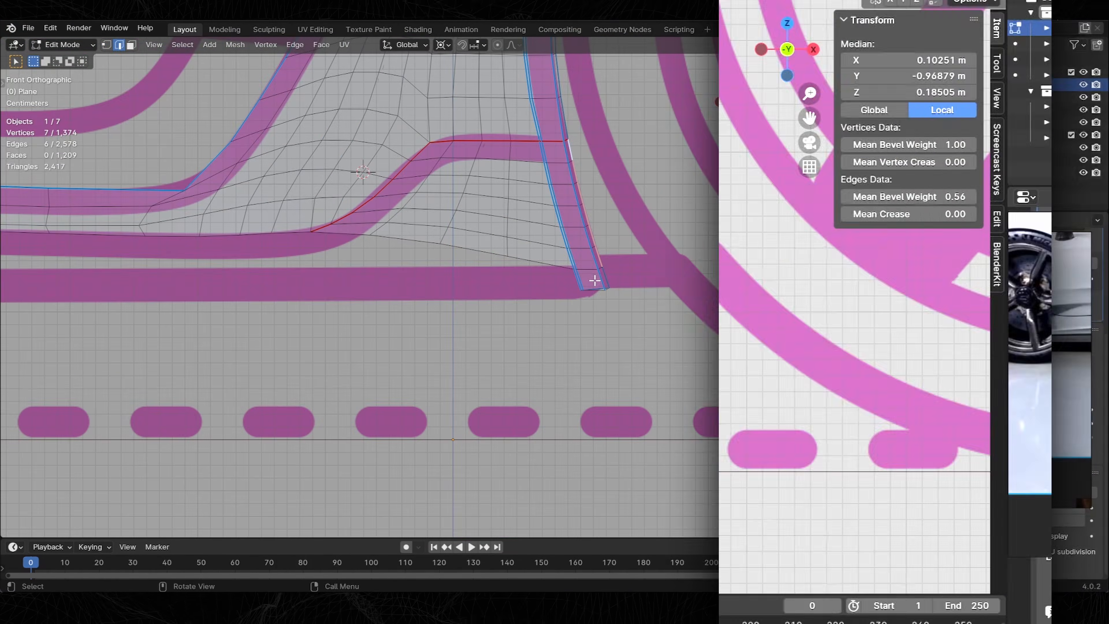
pyautogui.scroll(2, 595, 280)
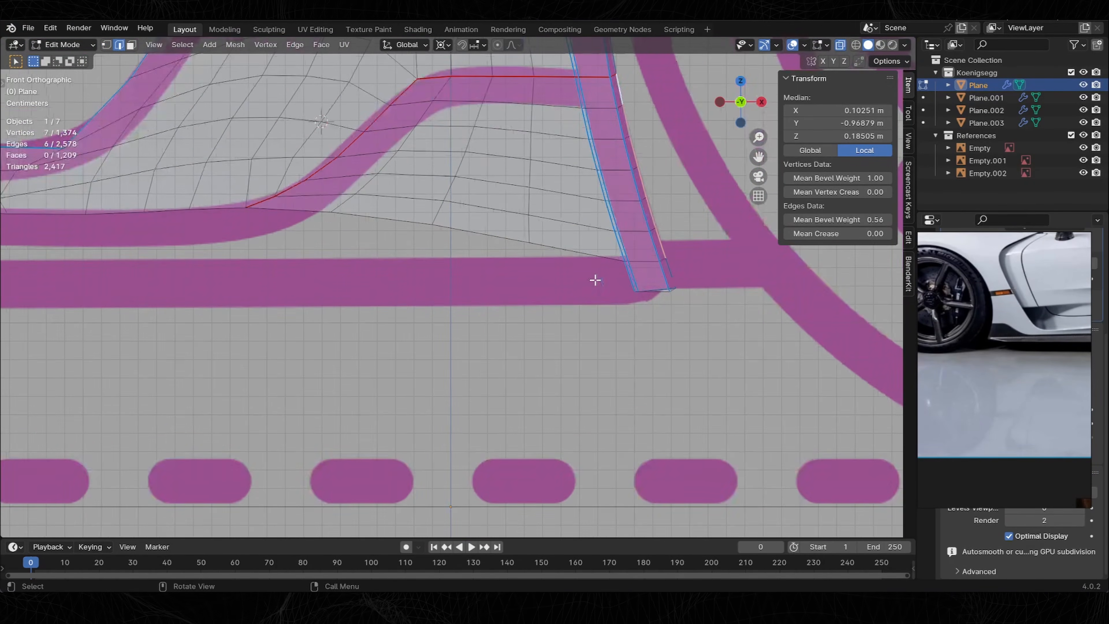
pyautogui.click(641, 273)
pyautogui.click(639, 266)
pyautogui.press('1')
pyautogui.click(531, 241)
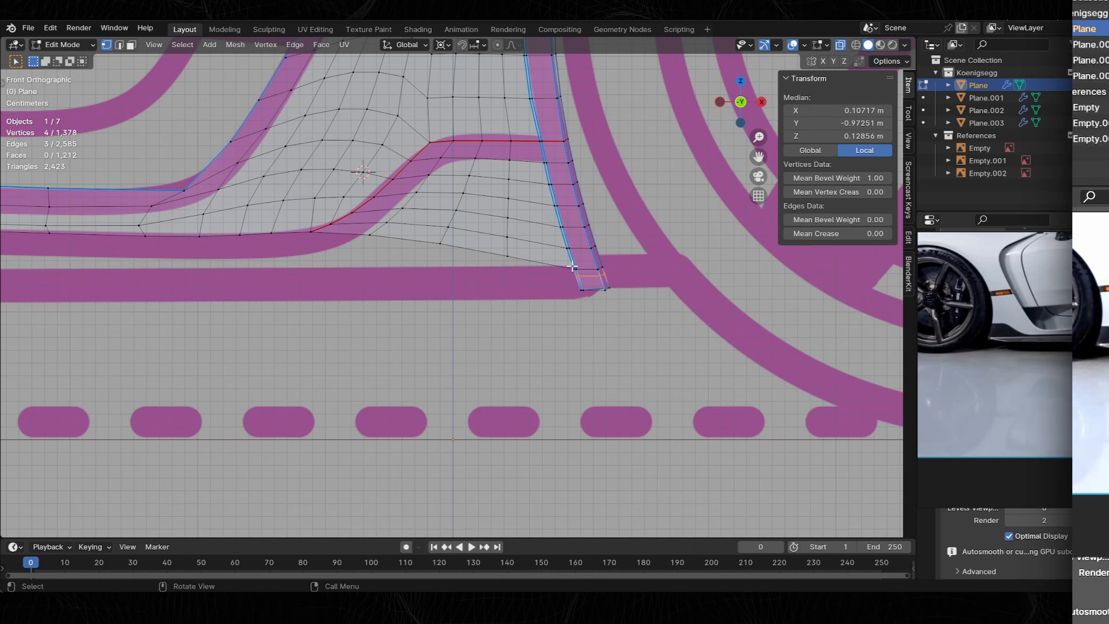
# Duplicate the vertex path along the skirt's lower edge and move the copy about 5 mm down along Z.
pyautogui.click(573, 268)
pyautogui.scroll(-1, 517, 262)
pyautogui.scroll(-8, 611, 284)
pyautogui.keyDown('ctrl'); pyautogui.click(199, 262); pyautogui.keyUp('ctrl')
pyautogui.scroll(12, 664, 280)
pyautogui.keyDown('shift'); pyautogui.click(535, 243); pyautogui.keyUp('shift')
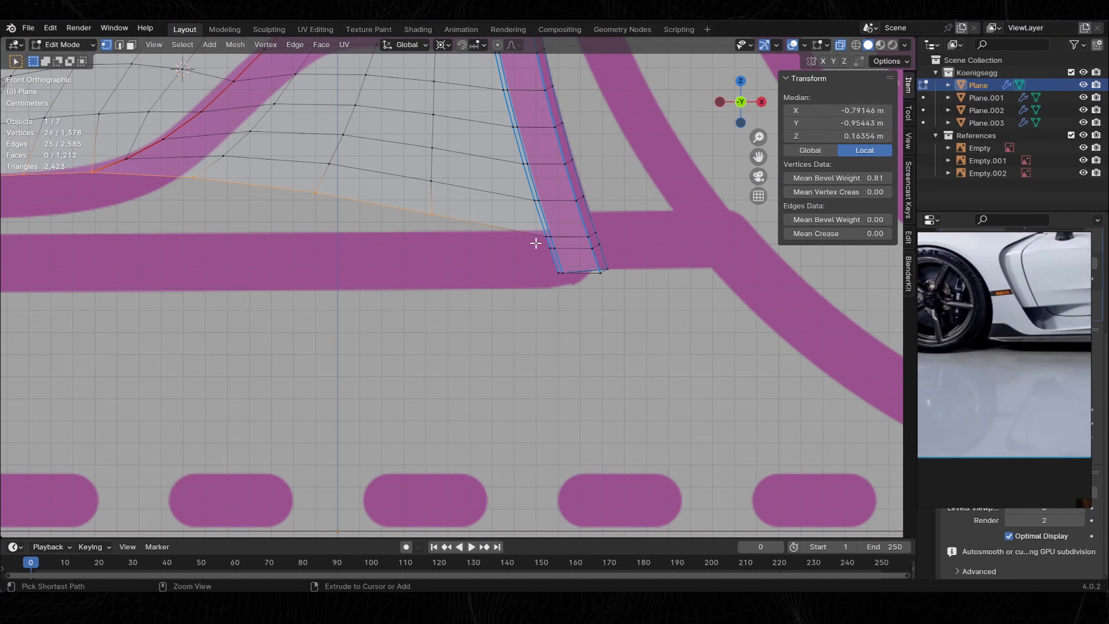
pyautogui.hotkey('shift', 'd')
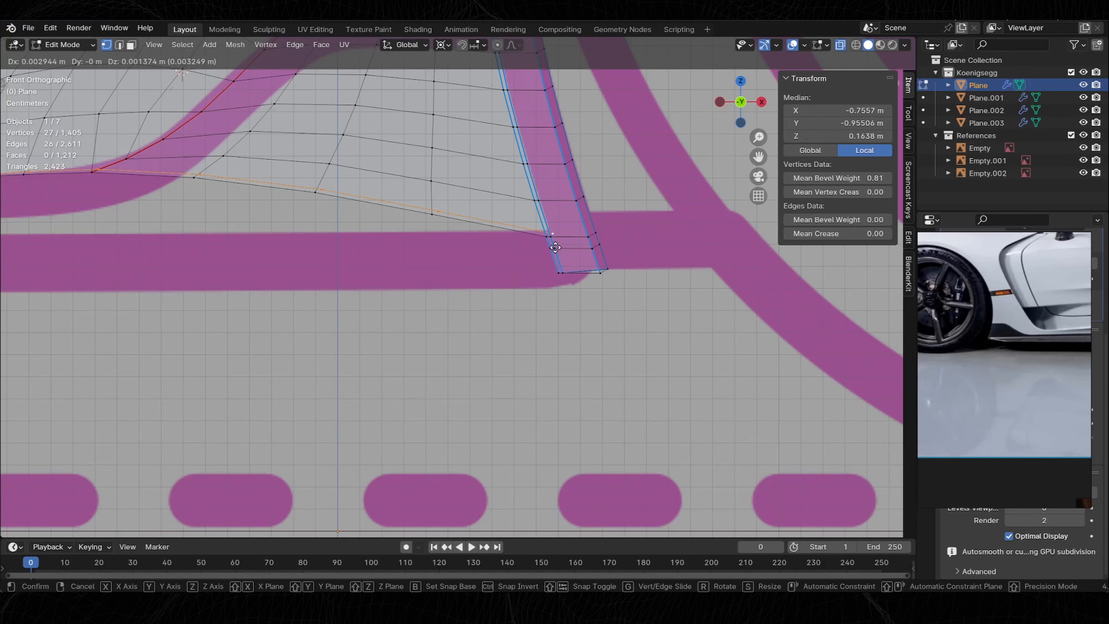
pyautogui.press('z')
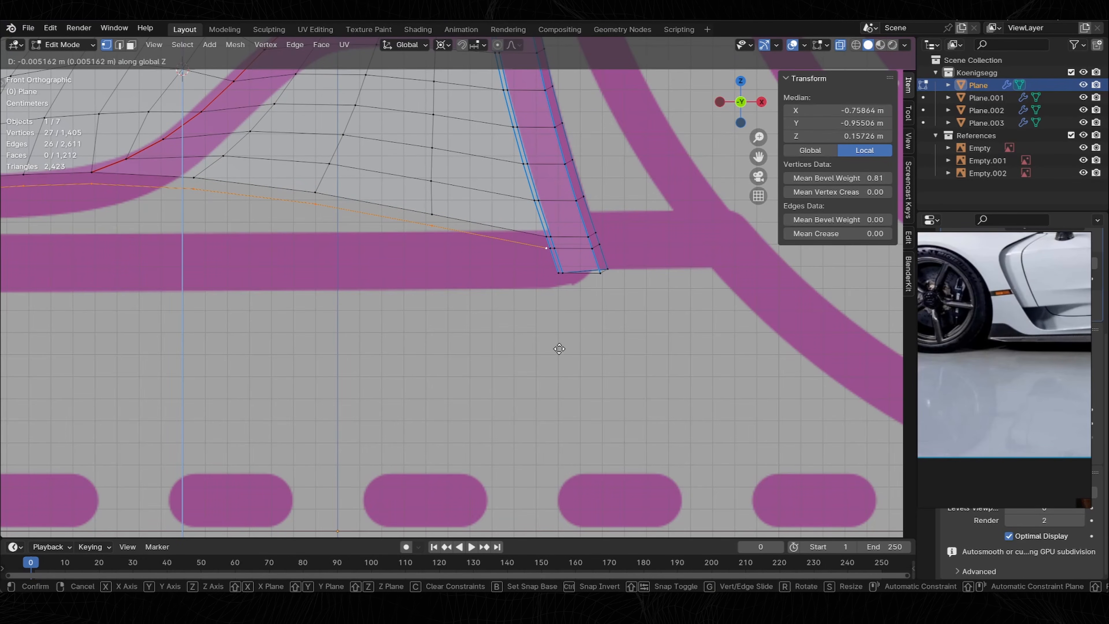
pyautogui.click(559, 349)
# Snap the duplicated curve's front end vertex onto the arch strip's new loop-cut vertex and merge all vertices by distance.
pyautogui.click(549, 248)
pyautogui.hotkey('shift', 's')
pyautogui.click(555, 274)
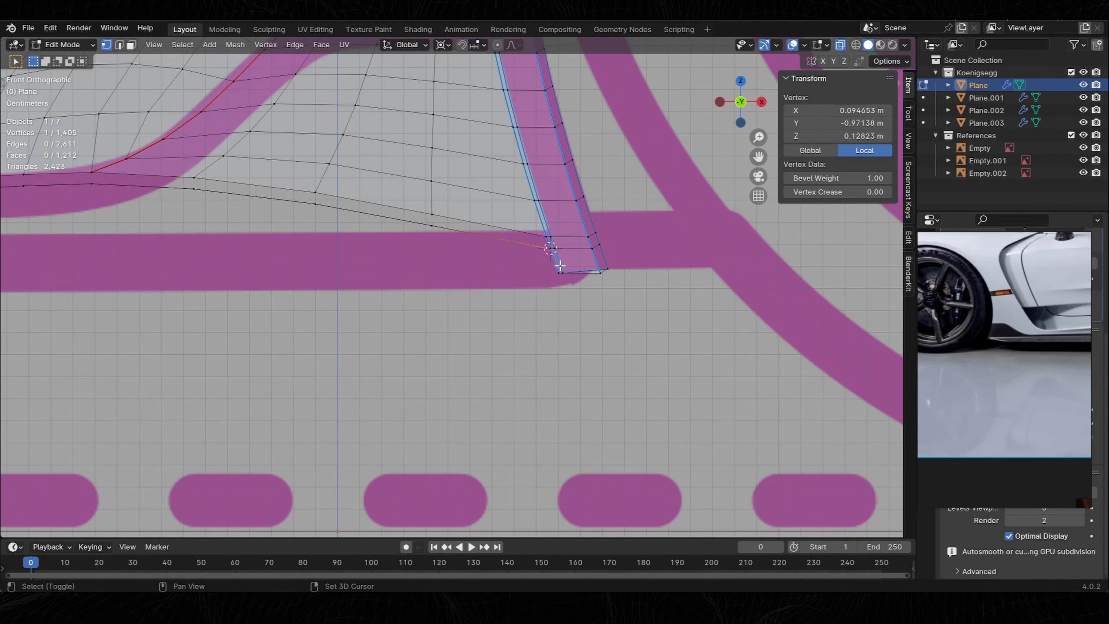
pyautogui.press('a')
pyautogui.press('m')
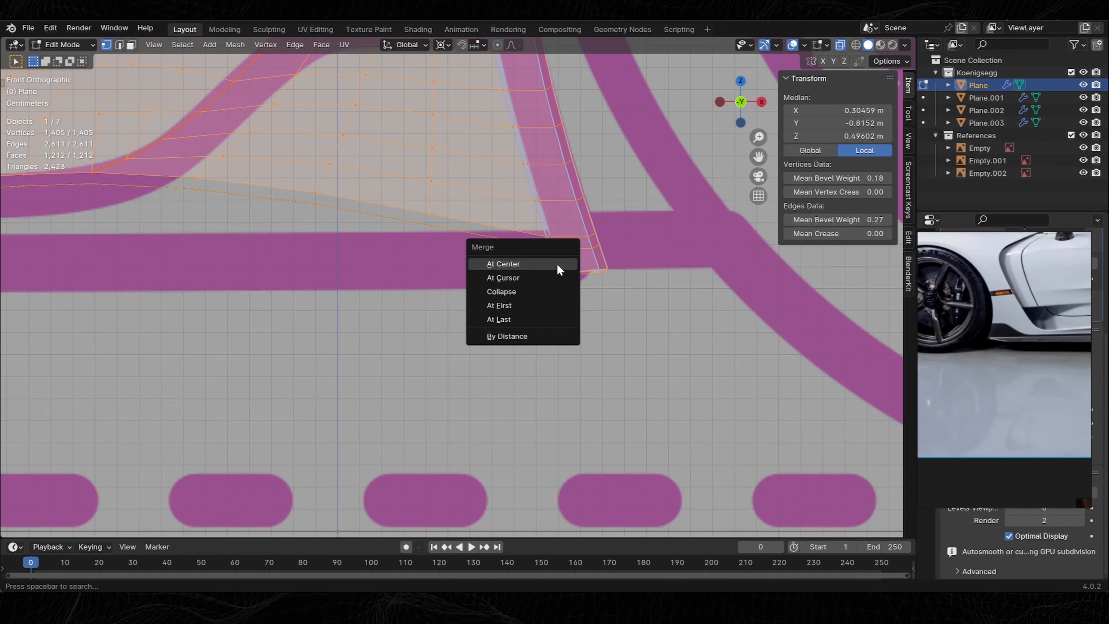
pyautogui.click(524, 337)
# Fill the narrow gap between the skirt's lower edge and the duplicated curve with faces, and mark the sill edge as a seam.
pyautogui.press('Tab')
pyautogui.moveTo(537, 241); pyautogui.dragTo(581, 263, button='middle')
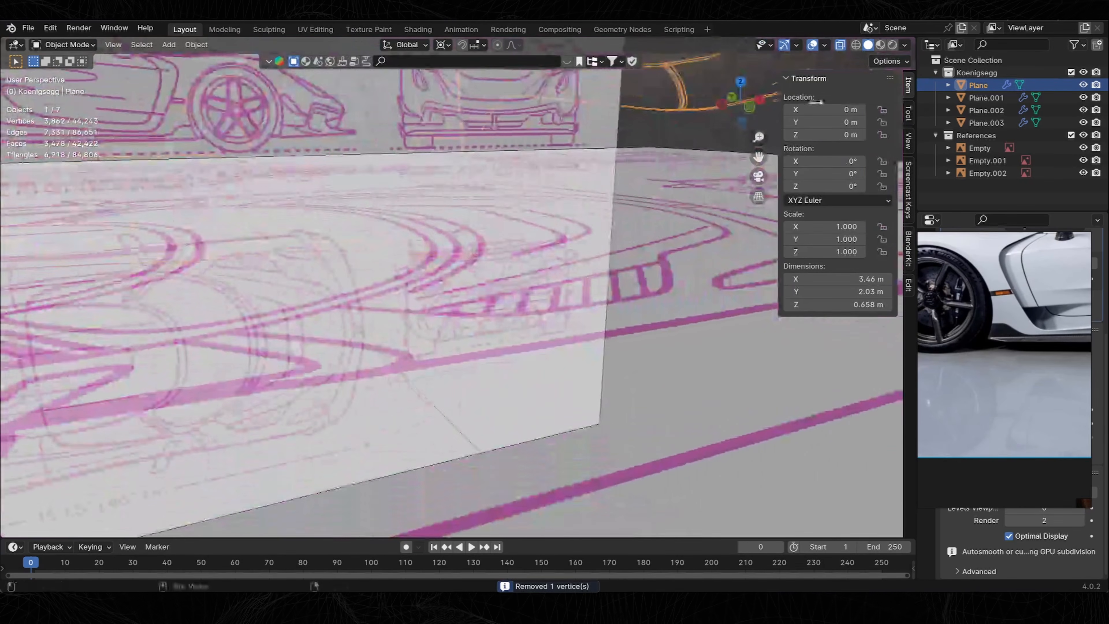
pyautogui.click(840, 45)
pyautogui.scroll(1, 489, 257)
pyautogui.scroll(-3, 489, 252)
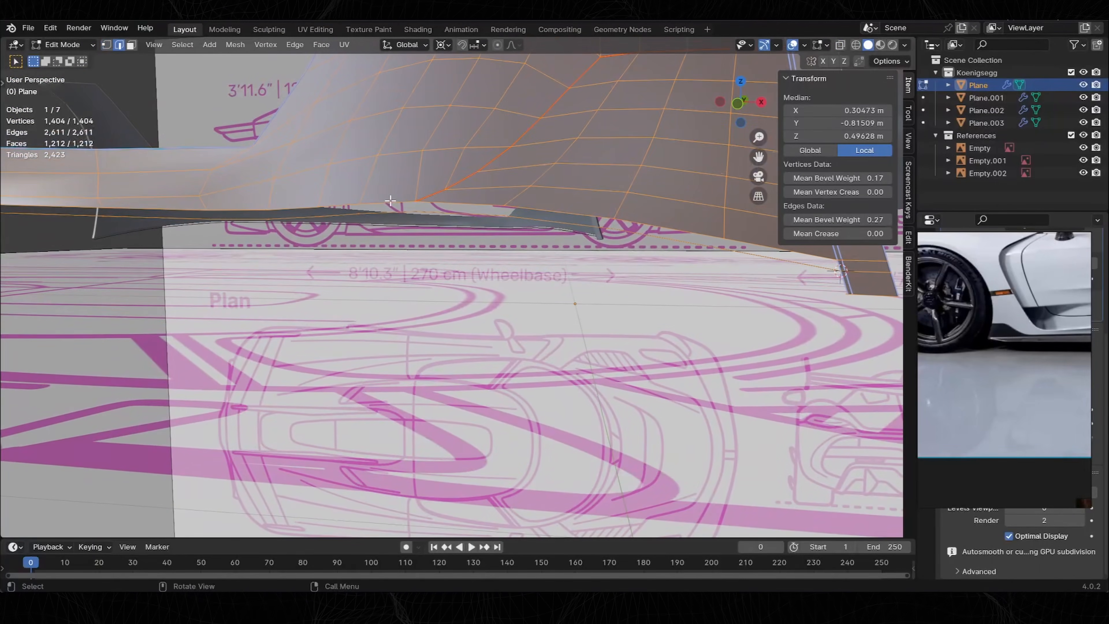
pyautogui.keyDown('alt'); pyautogui.click(390, 201); pyautogui.keyUp('alt')
pyautogui.scroll(-4, 392, 201)
pyautogui.keyDown('shift'); pyautogui.moveTo(391, 203); pyautogui.dragTo(582, 296, button='middle'); pyautogui.keyUp('shift')
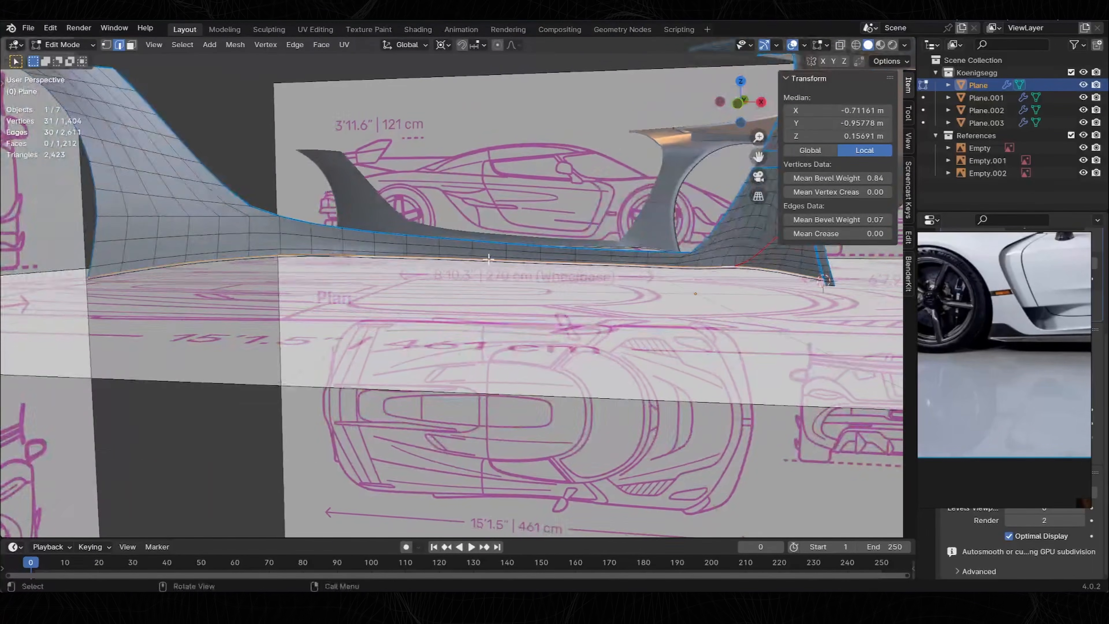
pyautogui.rightClick(582, 295)
pyautogui.click(523, 296)
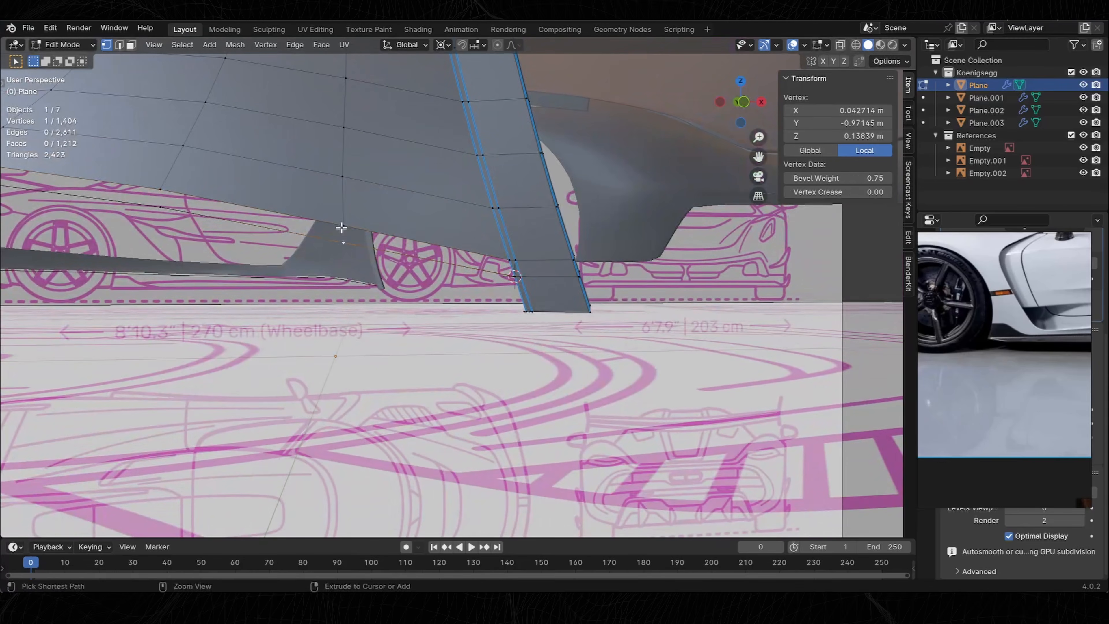
pyautogui.press('f')
pyautogui.press('2')
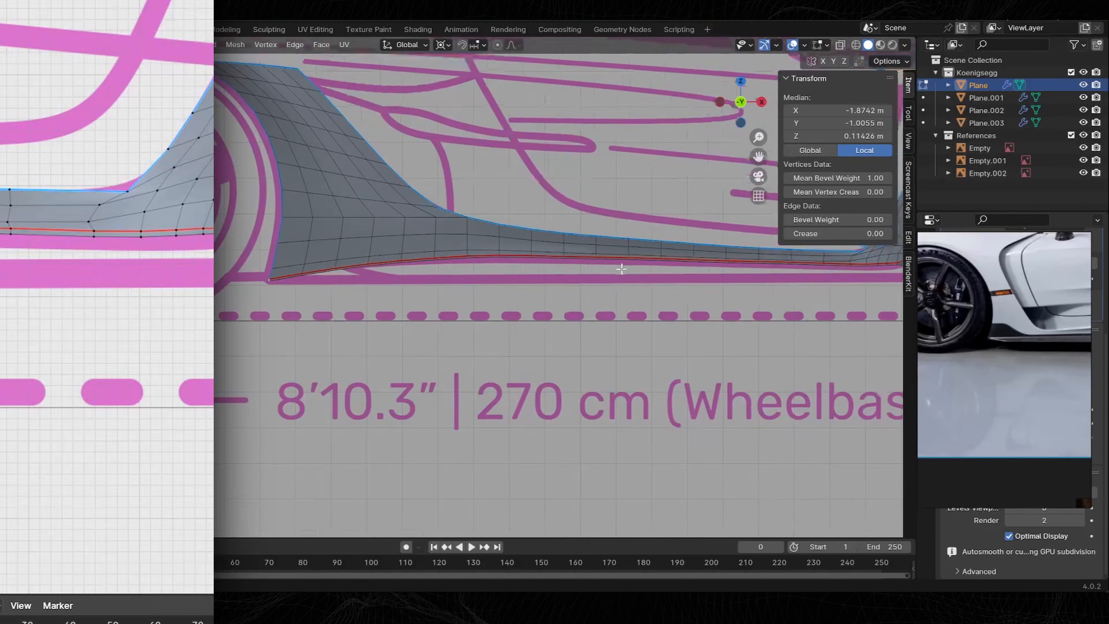
# Select the seam-bounded lower trim with linked selection delimited by seam and separate it into its own object.
pyautogui.press('n')
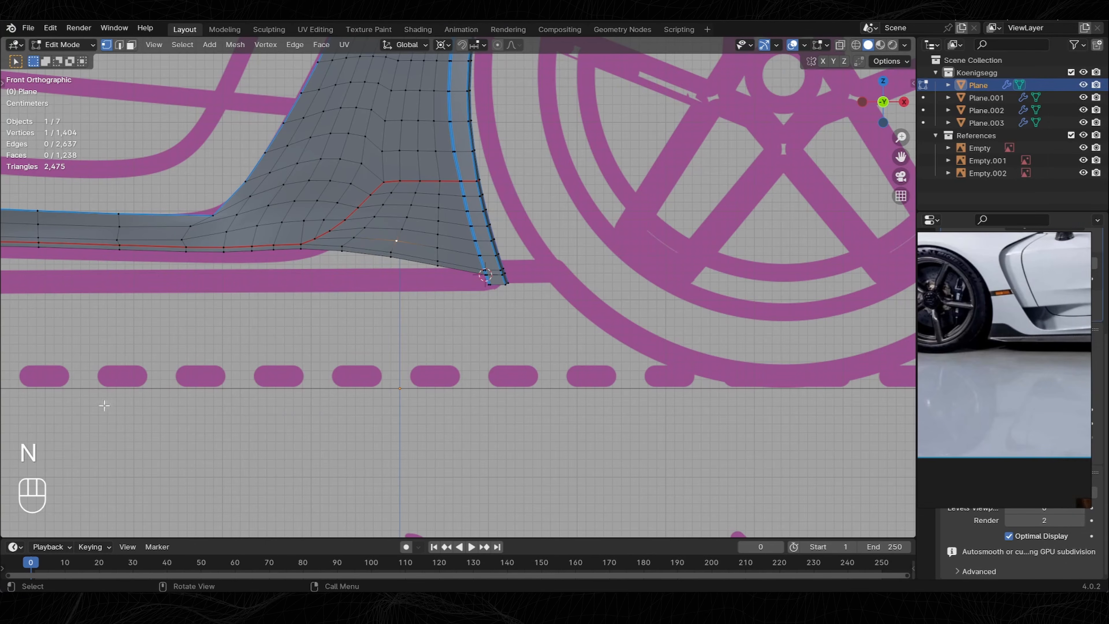
pyautogui.press('l')
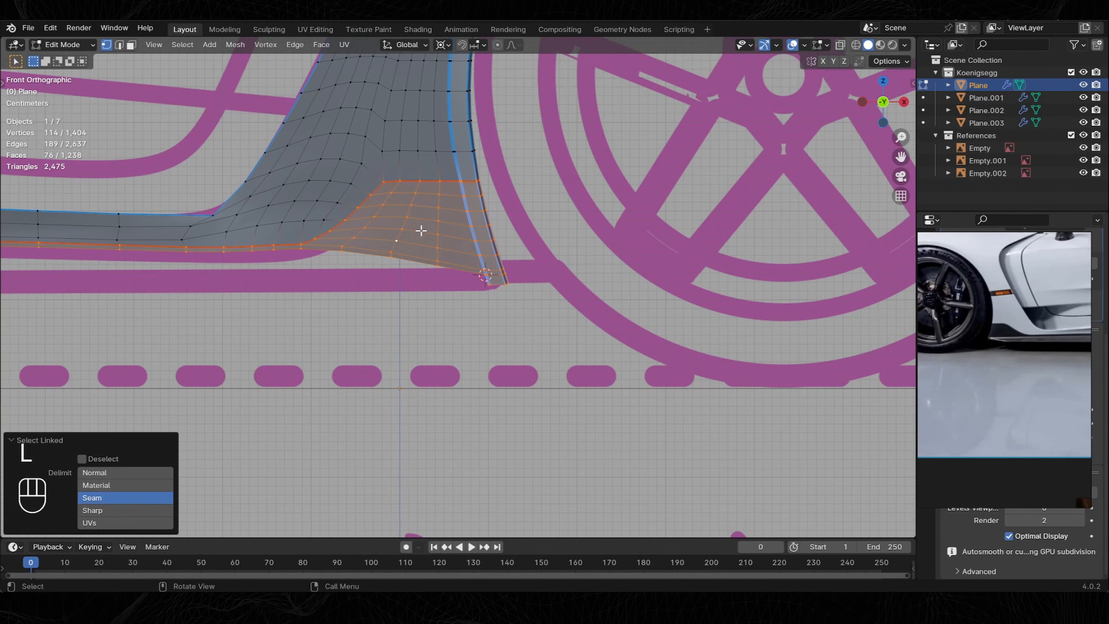
pyautogui.keyDown('shift'); pyautogui.moveTo(384, 229); pyautogui.dragTo(489, 263, button='middle'); pyautogui.keyUp('shift')
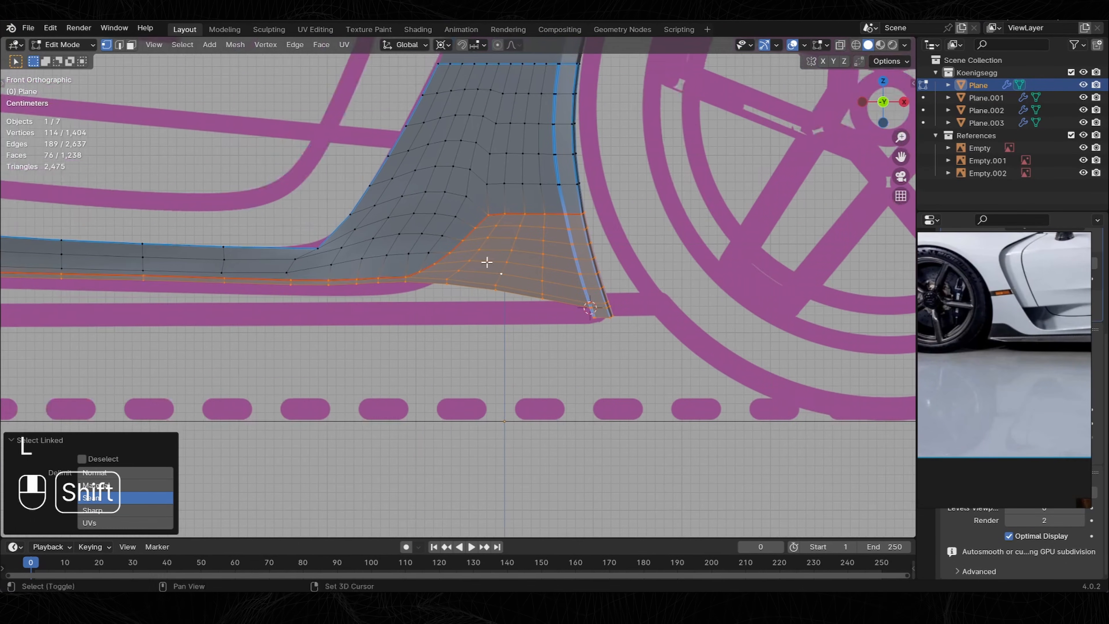
pyautogui.scroll(-2, 488, 263)
pyautogui.press('p')
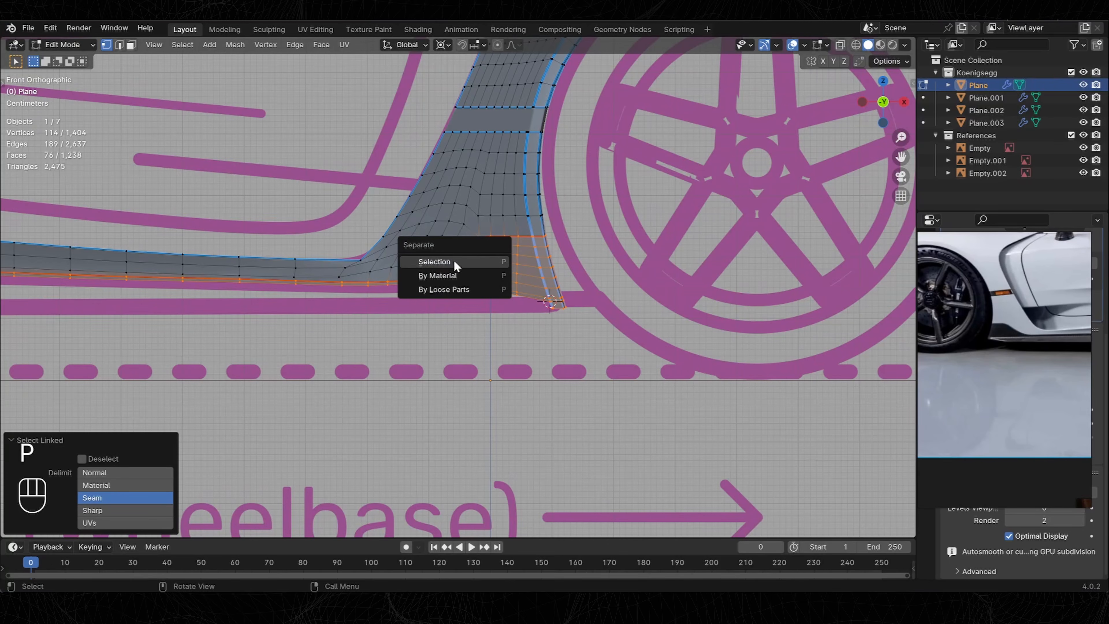
pyautogui.click(479, 258)
pyautogui.press('Tab')
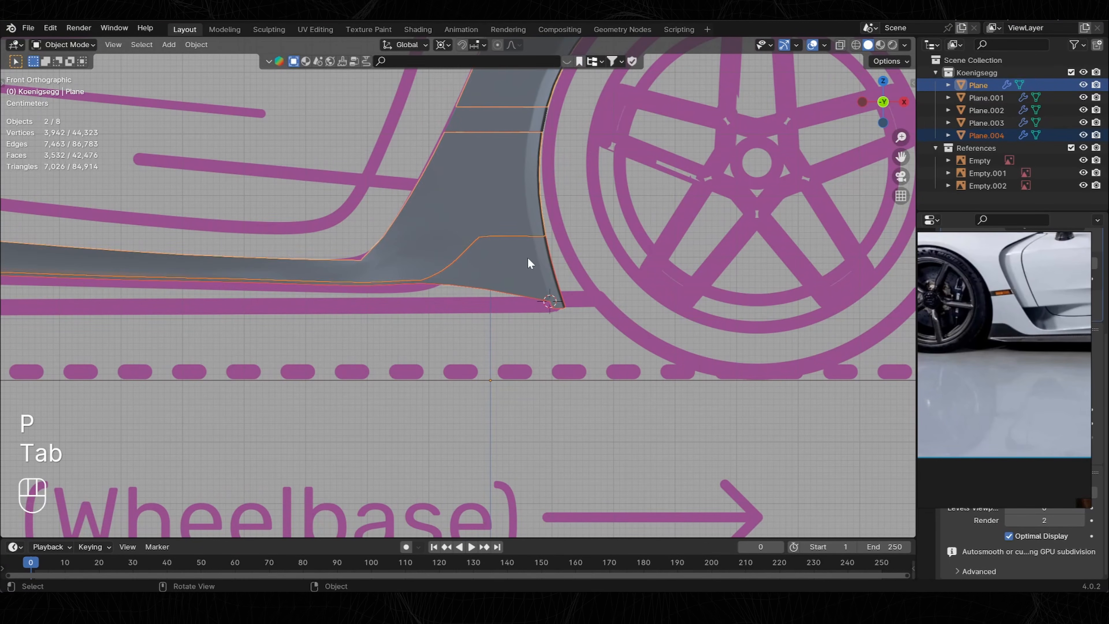
# Slide the separated trim's entire upper edge downward by a factor of about 0.23 to open a narrow gap to the body.
pyautogui.click(526, 257)
pyautogui.scroll(4, 518, 307)
pyautogui.press('Tab')
pyautogui.press('2')
pyautogui.keyDown('alt'); pyautogui.click(512, 302); pyautogui.keyUp('alt')
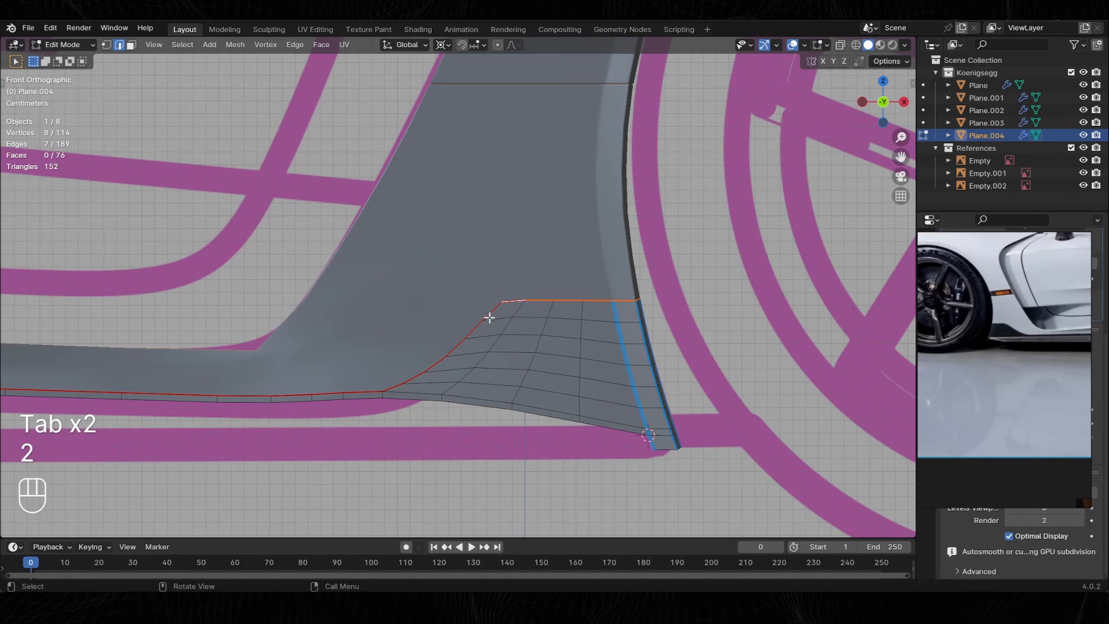
pyautogui.keyDown('alt'); pyautogui.keyDown('shift'); pyautogui.click(483, 318); pyautogui.keyUp('shift'); pyautogui.keyUp('alt')
pyautogui.hotkey('ctrl', 'z')
pyautogui.scroll(-3, 477, 339)
pyautogui.keyDown('shift'); pyautogui.moveTo(426, 389); pyautogui.dragTo(634, 329, button='middle'); pyautogui.keyUp('shift')
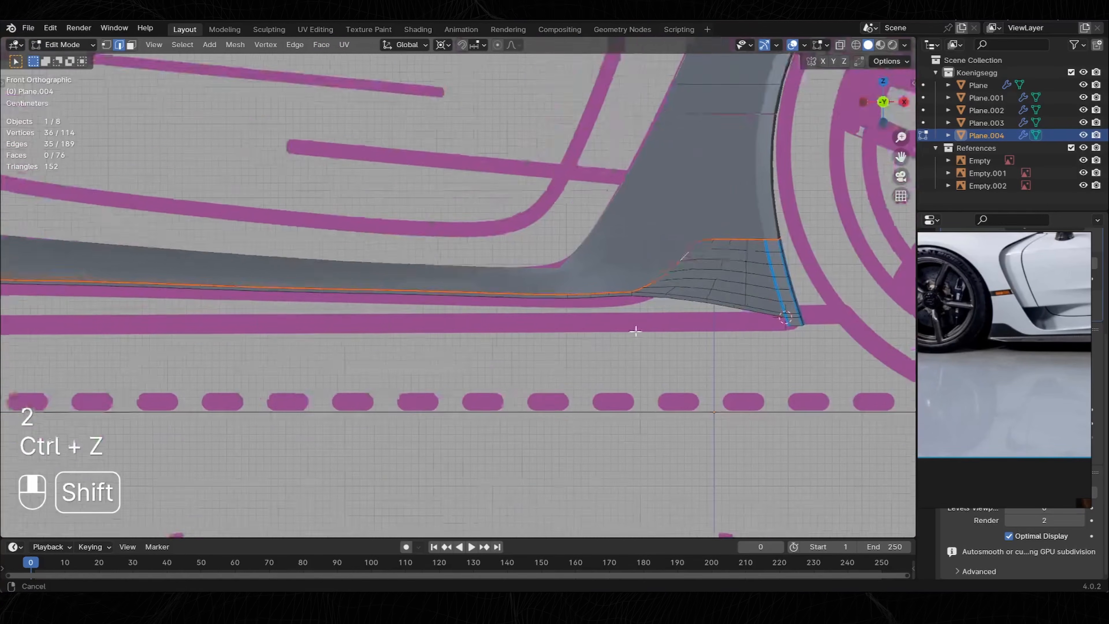
pyautogui.keyDown('shift'); pyautogui.moveTo(306, 336); pyautogui.dragTo(670, 315, button='middle'); pyautogui.keyUp('shift')
pyautogui.keyDown('shift'); pyautogui.moveTo(227, 327); pyautogui.dragTo(795, 317, button='middle'); pyautogui.keyUp('shift')
pyautogui.scroll(3, 304, 311)
pyautogui.keyDown('shift'); pyautogui.moveTo(305, 311); pyautogui.dragTo(540, 314, button='middle'); pyautogui.keyUp('shift')
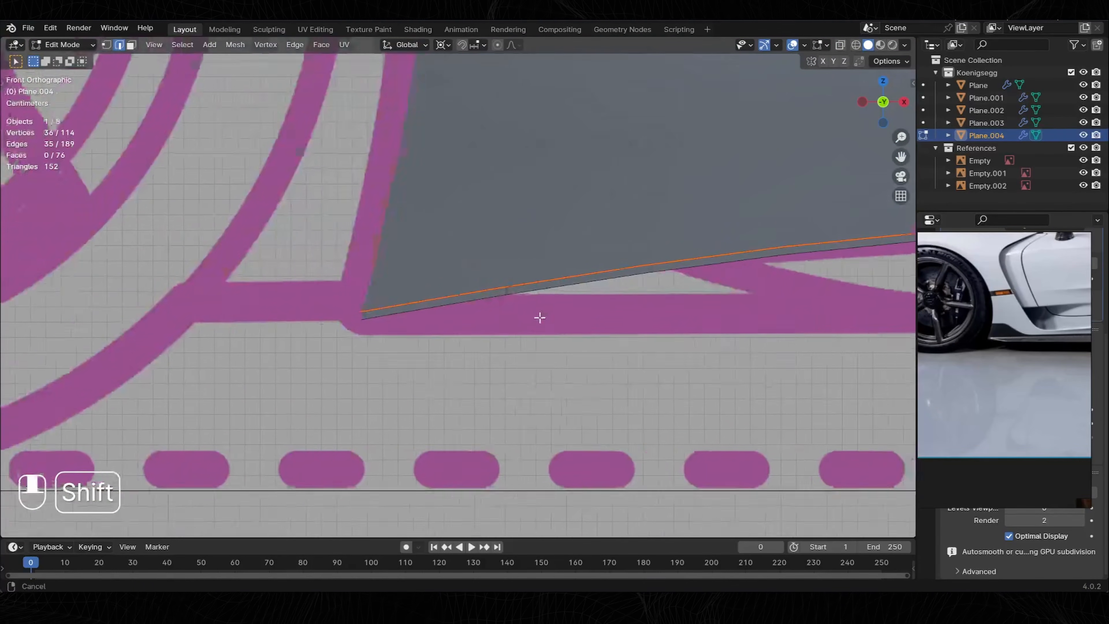
pyautogui.scroll(2, 379, 334)
pyautogui.press('g')
pyautogui.press('g')
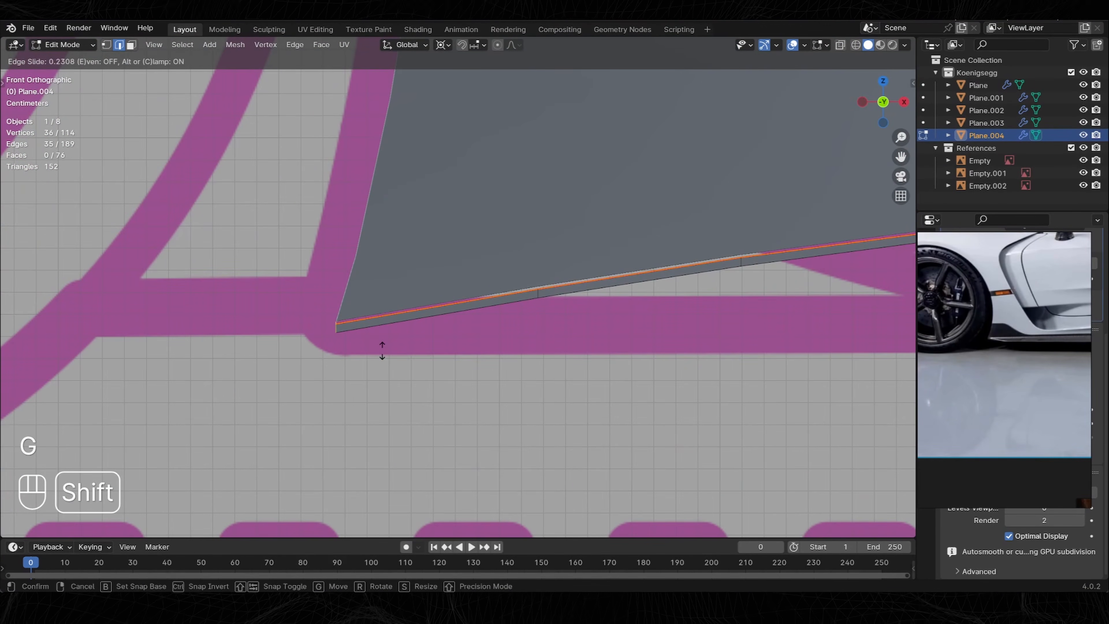
pyautogui.click(382, 351)
pyautogui.scroll(-8, 490, 351)
pyautogui.keyDown('shift'); pyautogui.moveTo(717, 332); pyautogui.dragTo(245, 332, button='middle'); pyautogui.keyUp('shift')
pyautogui.keyDown('shift'); pyautogui.moveTo(839, 332); pyautogui.dragTo(381, 340, button='middle'); pyautogui.keyUp('shift')
pyautogui.press('Tab')
pyautogui.scroll(4, 512, 250)
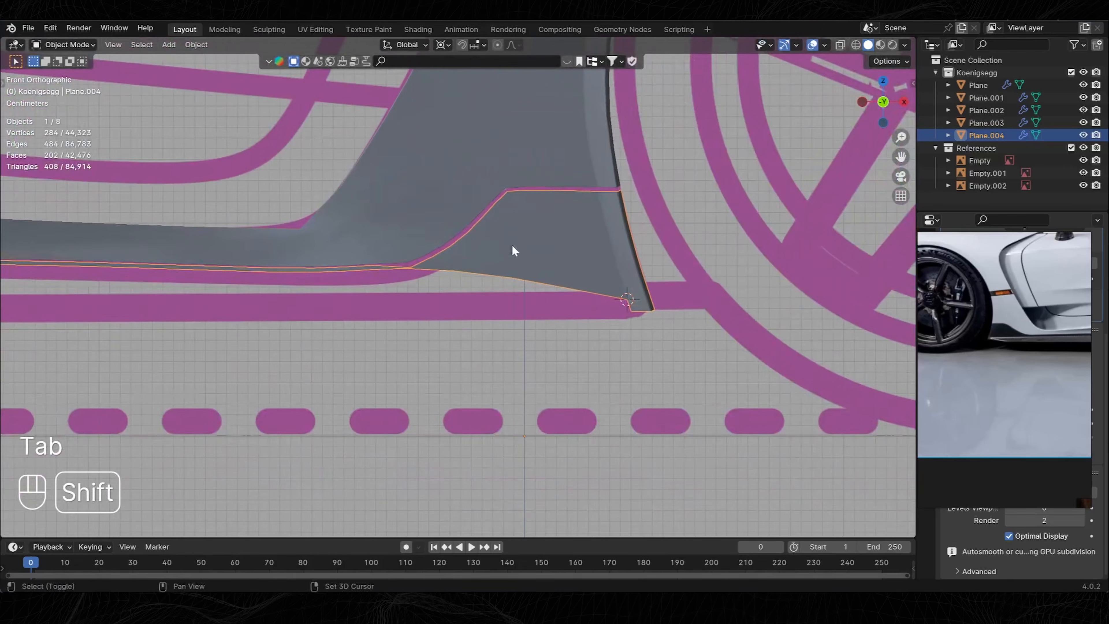
# Adjust the vertex at the lower bend of the trim's upper edge to even out the gap to the body.
pyautogui.keyDown('shift'); pyautogui.moveTo(512, 251); pyautogui.dragTo(506, 288, button='middle'); pyautogui.keyUp('shift')
pyautogui.scroll(3, 506, 288)
pyautogui.press('Tab')
pyautogui.scroll(4, 427, 305)
pyautogui.keyDown('shift'); pyautogui.moveTo(310, 332); pyautogui.dragTo(437, 330, button='middle'); pyautogui.keyUp('shift')
pyautogui.press('1')
pyautogui.click(385, 335)
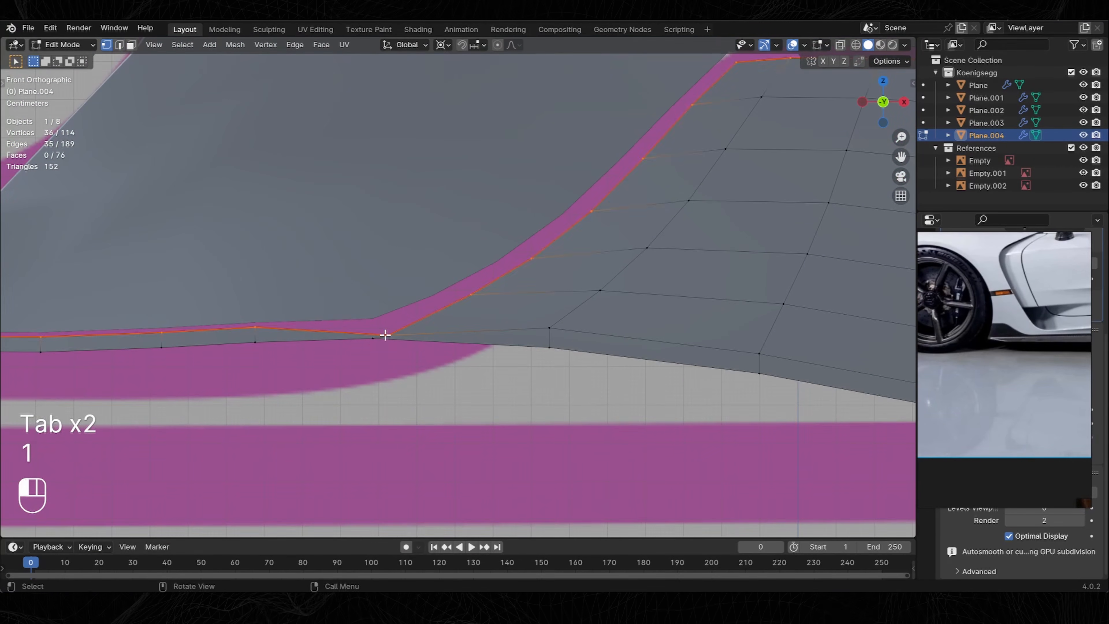
pyautogui.click(414, 345)
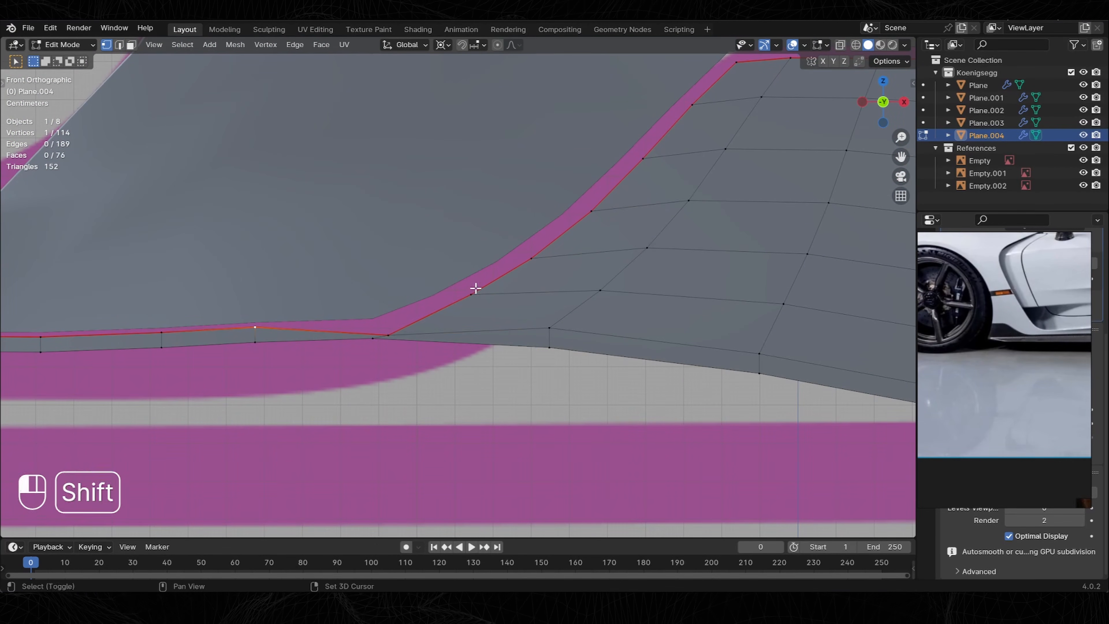
pyautogui.press('Tab')
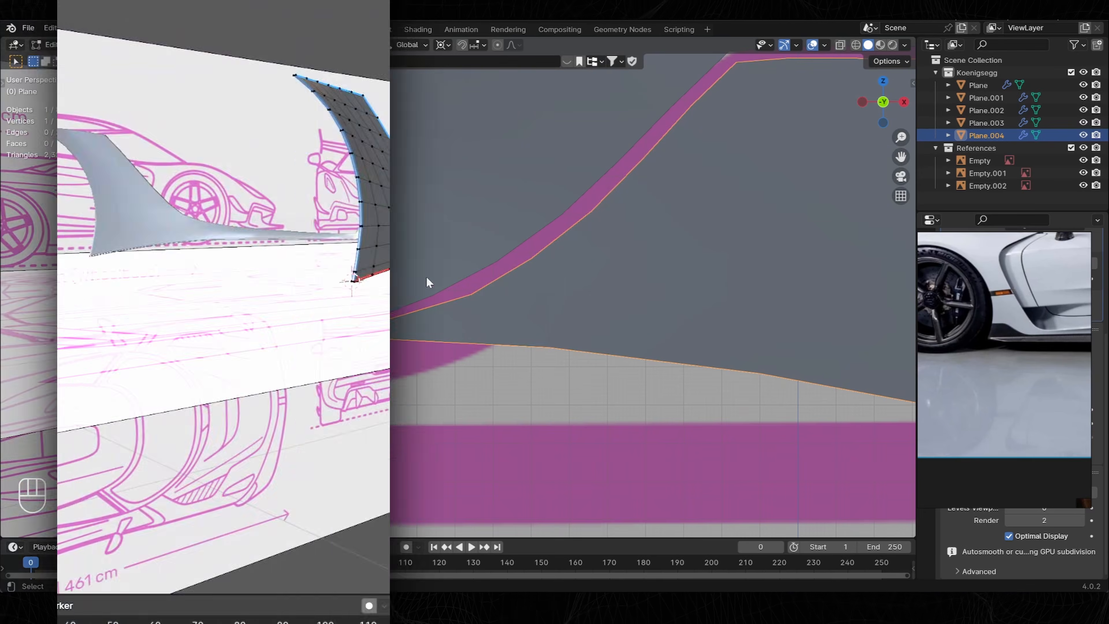
# Duplicate the edge path along the body's lower panel opening and snap the copy to the 3D cursor, keeping its offset.
pyautogui.press('KP_Decimal')
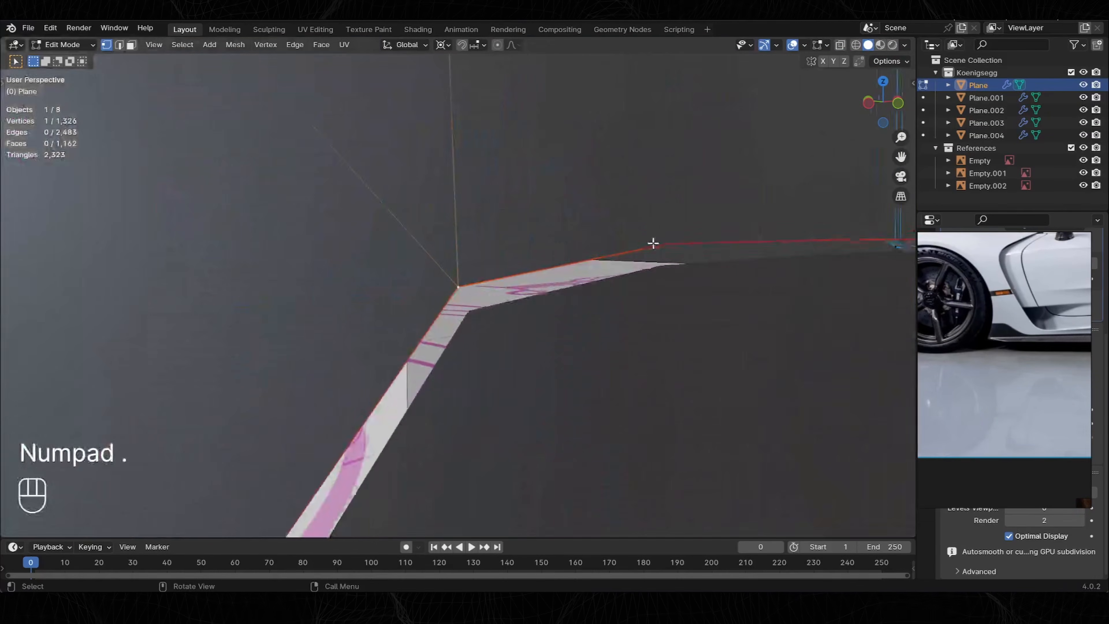
pyautogui.scroll(-7, 629, 271)
pyautogui.moveTo(624, 273); pyautogui.dragTo(908, 244, button='middle')
pyautogui.scroll(-4, 345, 349)
pyautogui.moveTo(131, 245); pyautogui.dragTo(430, 373, button='middle')
pyautogui.keyDown('ctrl'); pyautogui.click(430, 373); pyautogui.keyUp('ctrl')
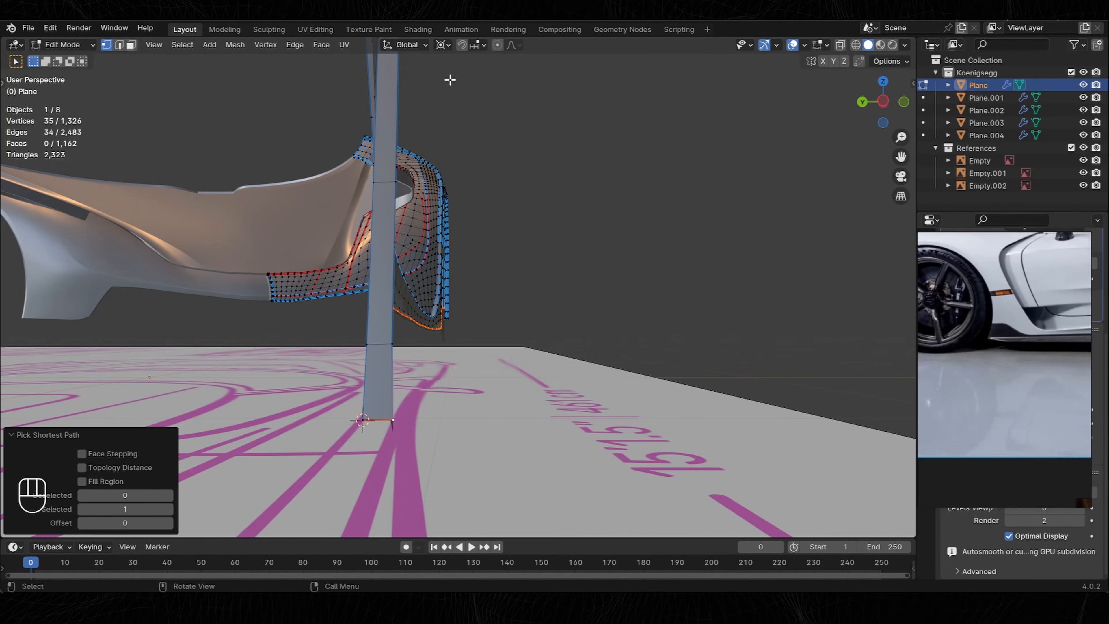
pyautogui.click(442, 45)
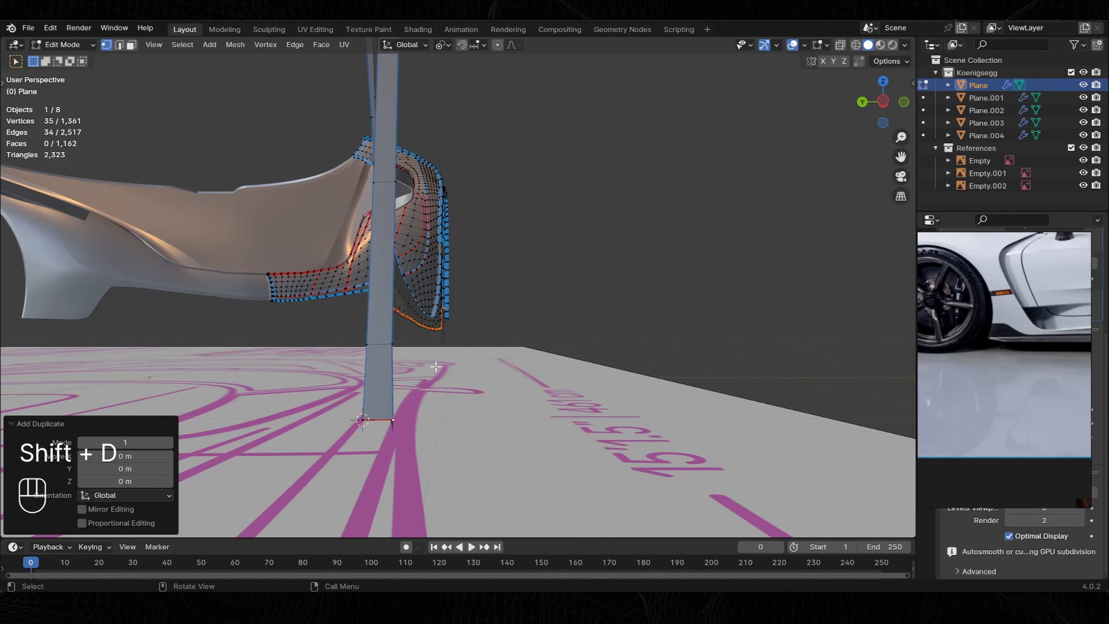
pyautogui.hotkey('shift', 's')
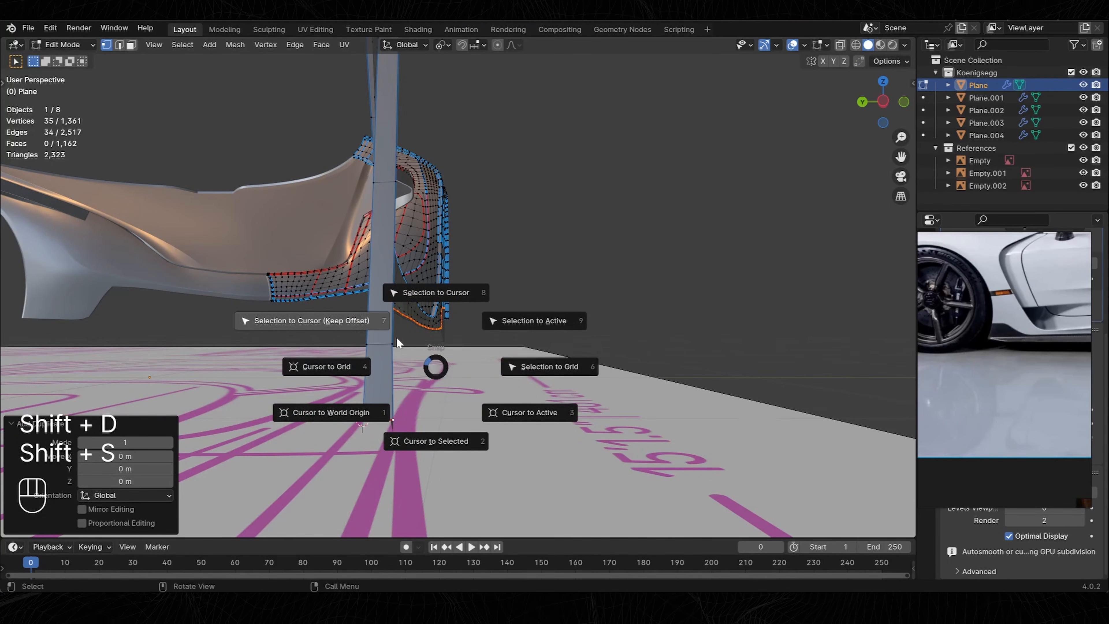
pyautogui.click(350, 314)
# Select the entire body mesh and merge its overlapping vertices by distance.
pyautogui.moveTo(396, 340); pyautogui.dragTo(436, 350, button='middle')
pyautogui.press('a')
pyautogui.press('m')
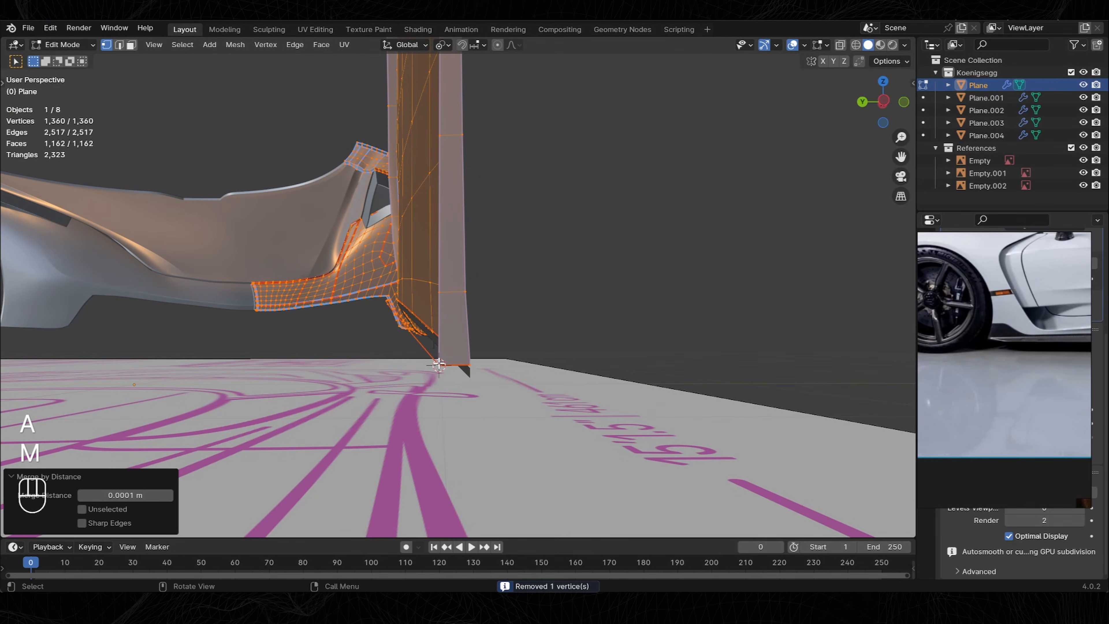
# Fill the strip between the body's opening edge and its duplicated path with faces to form an inward gap wall.
pyautogui.click(438, 366)
pyautogui.moveTo(439, 365); pyautogui.dragTo(510, 267, button='middle')
pyautogui.keyDown('ctrl'); pyautogui.click(582, 376); pyautogui.keyUp('ctrl')
pyautogui.press('f')
pyautogui.press('2')
pyautogui.press('f')
pyautogui.press('f')
pyautogui.press('f')
pyautogui.press('f')
pyautogui.press('f')
pyautogui.press('f')
pyautogui.press('f')
pyautogui.press('f')
pyautogui.press('f')
pyautogui.press('f')
pyautogui.press('f')
pyautogui.press('f')
pyautogui.press('f')
pyautogui.press('f')
pyautogui.press('f')
pyautogui.press('f')
pyautogui.press('f')
pyautogui.press('f')
pyautogui.press('f')
pyautogui.press('f')
# Snap the vertices at the far end of the body's gap wall together and merge the whole mesh by distance.
pyautogui.press('KP_Decimal')
pyautogui.press('1')
pyautogui.hotkey('shift', 's')
pyautogui.hotkey('shift', 's')
pyautogui.press('a')
pyautogui.press('m')
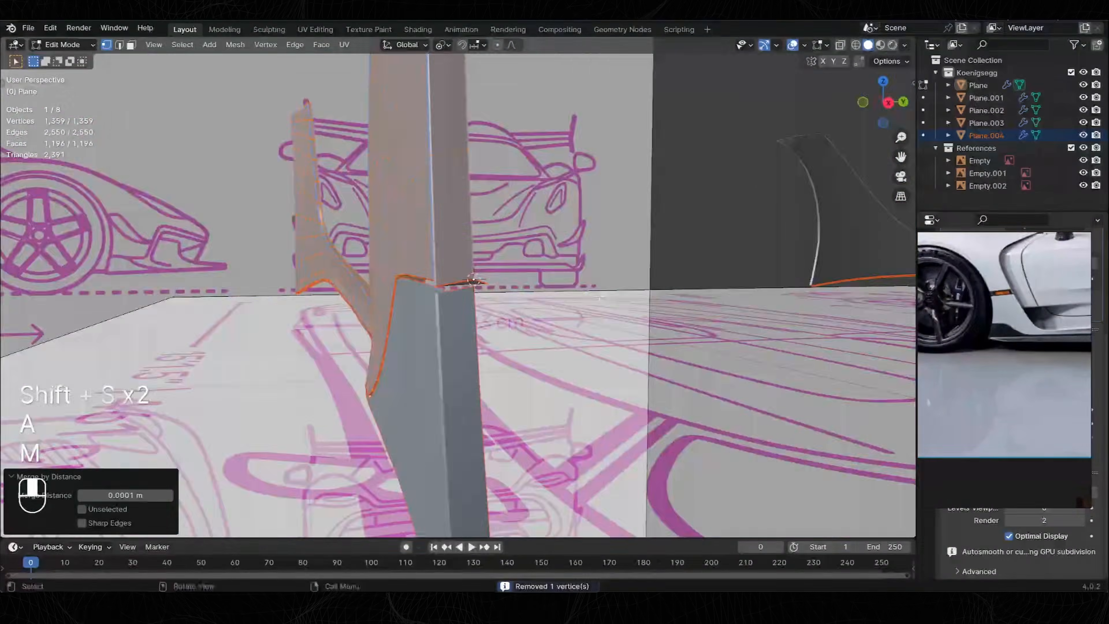
# Edit the body and the trim together in X-ray display and select the edge loop along the panel gap.
pyautogui.press('Tab')
pyautogui.press('Tab')
pyautogui.moveTo(599, 298); pyautogui.dragTo(567, 298, button='middle')
pyautogui.press('2')
pyautogui.keyDown('alt'); pyautogui.click(532, 248); pyautogui.keyUp('alt')
pyautogui.keyDown('alt'); pyautogui.keyDown('shift'); pyautogui.click(532, 248); pyautogui.keyUp('shift'); pyautogui.keyUp('alt')
pyautogui.hotkey('ctrl', 'z')
pyautogui.scroll(-3, 568, 297)
pyautogui.click(839, 44)
pyautogui.scroll(6, 743, 183)
pyautogui.moveTo(742, 183); pyautogui.dragTo(711, 231, button='middle')
# Check the selected gap edges' transform, bevel weight and crease values, and save the file.
pyautogui.press('n')
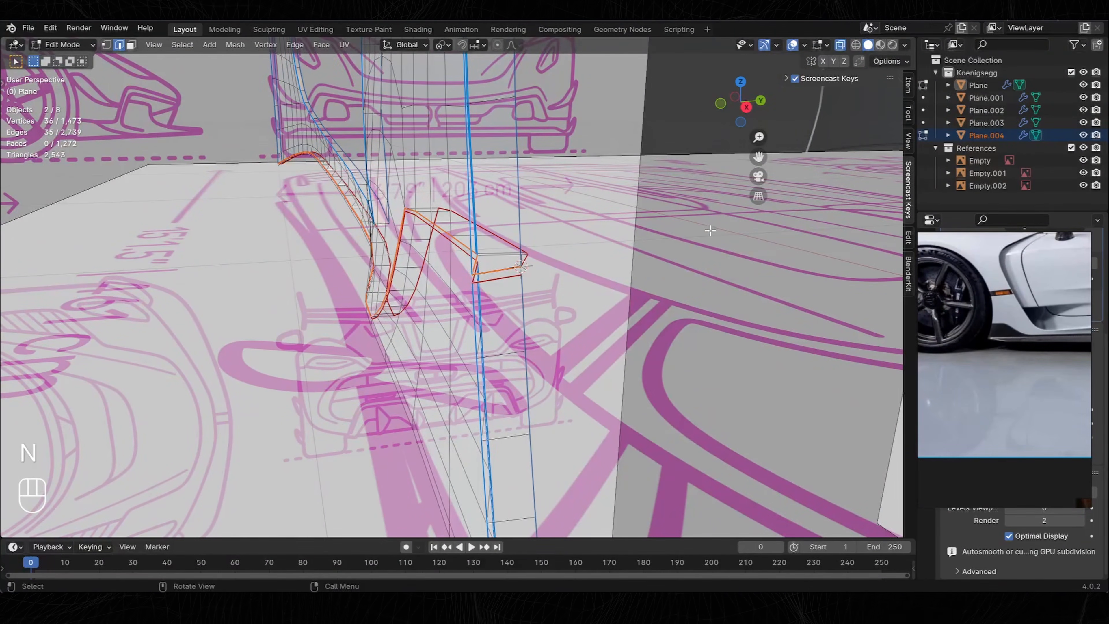
pyautogui.click(909, 84)
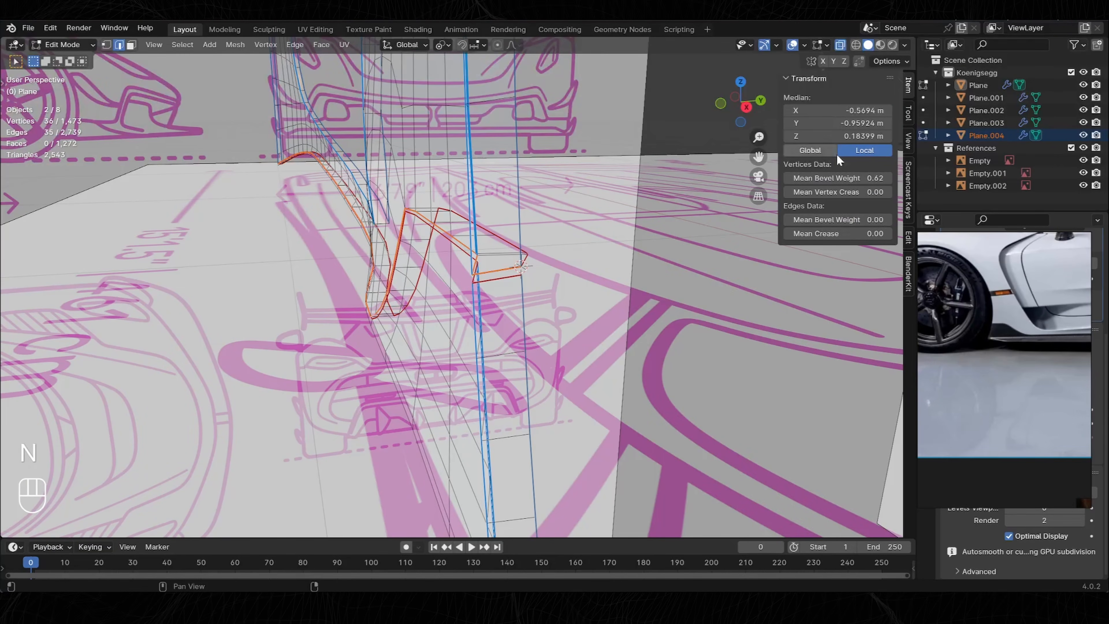
pyautogui.press('n')
pyautogui.moveTo(573, 240); pyautogui.dragTo(716, 293, button='middle')
pyautogui.scroll(-5, 468, 203)
pyautogui.press('l')
pyautogui.scroll(5, 467, 203)
pyautogui.hotkey('ctrl', 'z')
pyautogui.press('n')
pyautogui.press('n')
pyautogui.hotkey('ctrl', 's')
pyautogui.hotkey('ctrl', 's')
# Snap the 3D cursor to the inner corner vertex at the end of the body's gap wall.
pyautogui.keyDown('shift'); pyautogui.moveTo(716, 292); pyautogui.dragTo(655, 271, button='middle'); pyautogui.keyUp('shift')
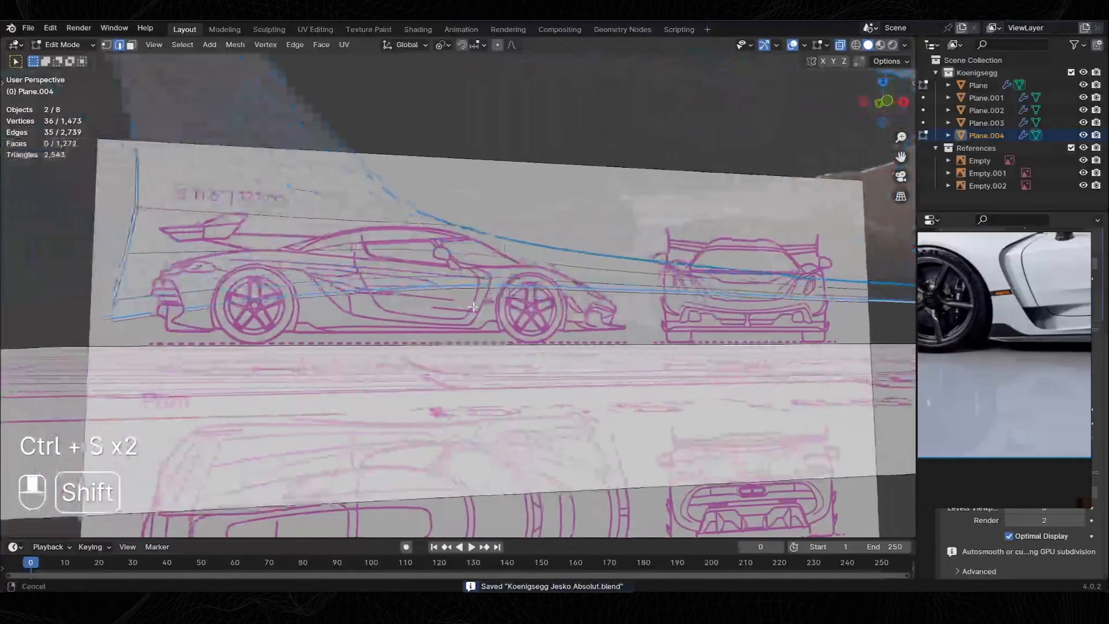
pyautogui.press('1')
pyautogui.click(457, 263)
pyautogui.press('KP_Decimal')
pyautogui.keyDown('shift'); pyautogui.moveTo(458, 263); pyautogui.dragTo(373, 265, button='middle'); pyautogui.keyUp('shift')
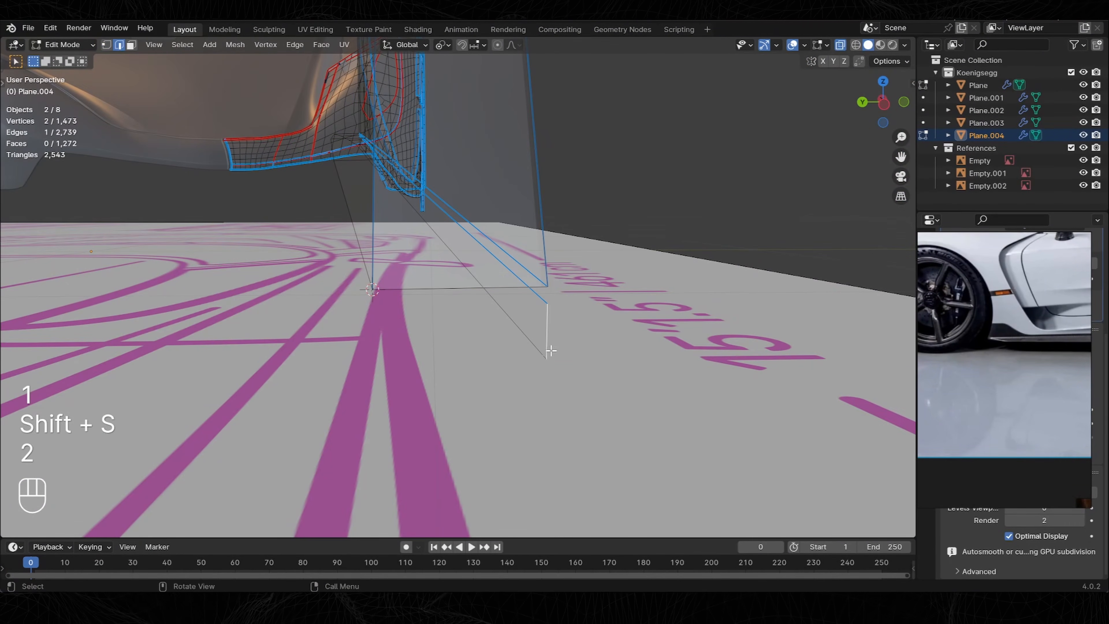
# Extrude the trim's upper end vertex in place and snap the new vertex to the 3D cursor.
pyautogui.press('1')
pyautogui.moveTo(551, 350); pyautogui.dragTo(533, 327, button='middle')
pyautogui.click(547, 302)
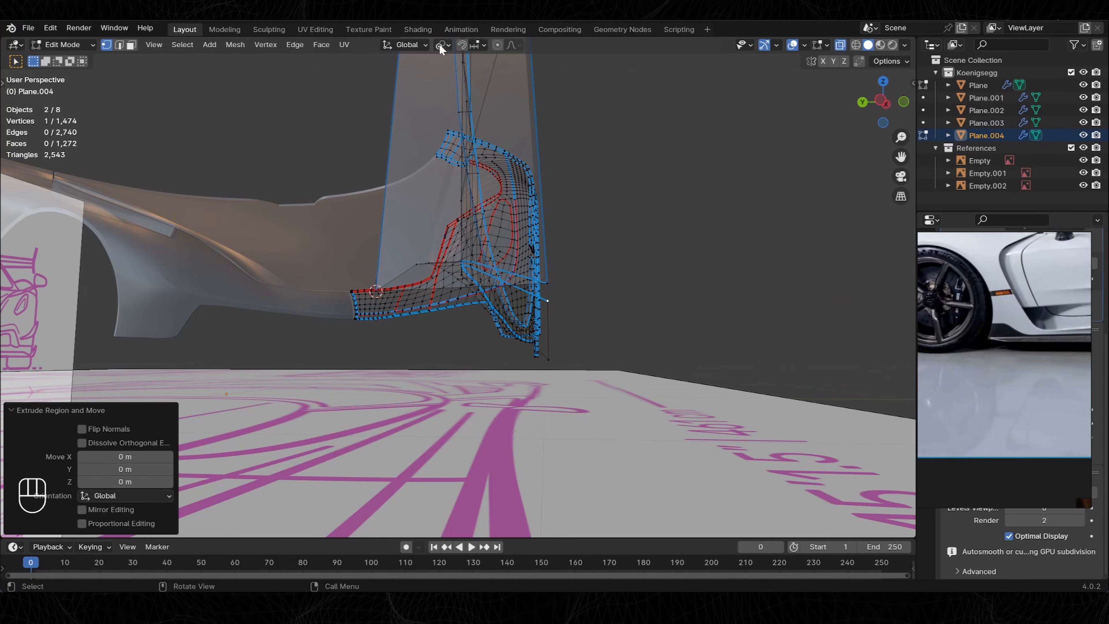
pyautogui.rightClick(466, 125)
pyautogui.hotkey('shift', 's')
pyautogui.click(466, 184)
# Duplicate the trim's upper edge path and snap the copy to the 3D cursor, keeping its offset.
pyautogui.moveTo(466, 184); pyautogui.dragTo(393, 306, button='middle')
pyautogui.press('KP_1')
pyautogui.moveTo(393, 306); pyautogui.dragTo(590, 260, button='middle')
pyautogui.keyDown('ctrl'); pyautogui.click(486, 268); pyautogui.keyUp('ctrl')
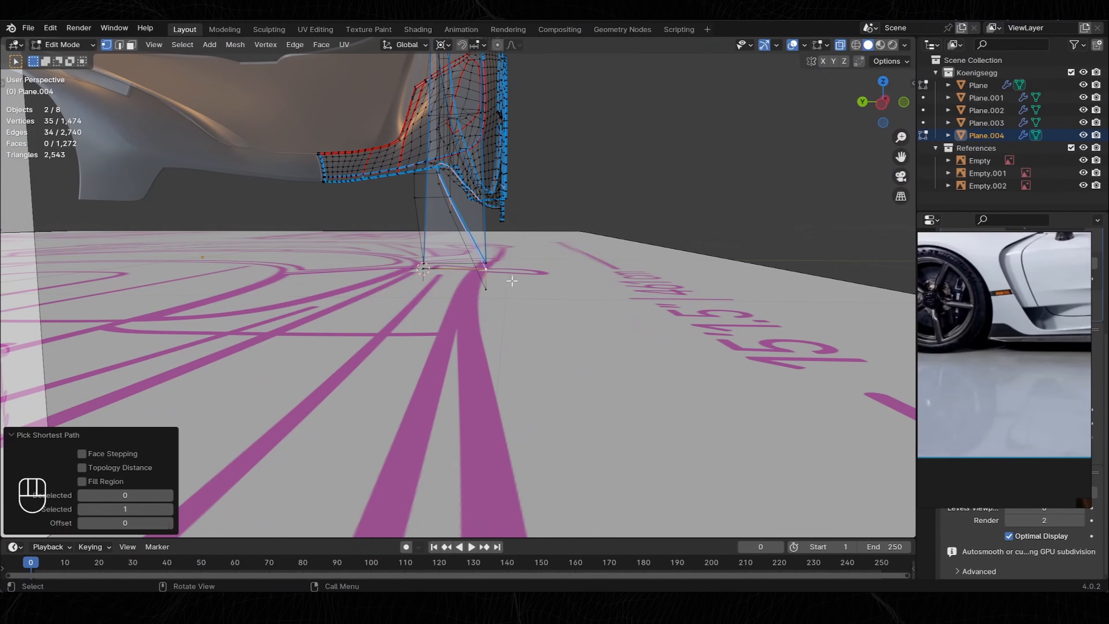
pyautogui.hotkey('shift', 's')
pyautogui.click(459, 217)
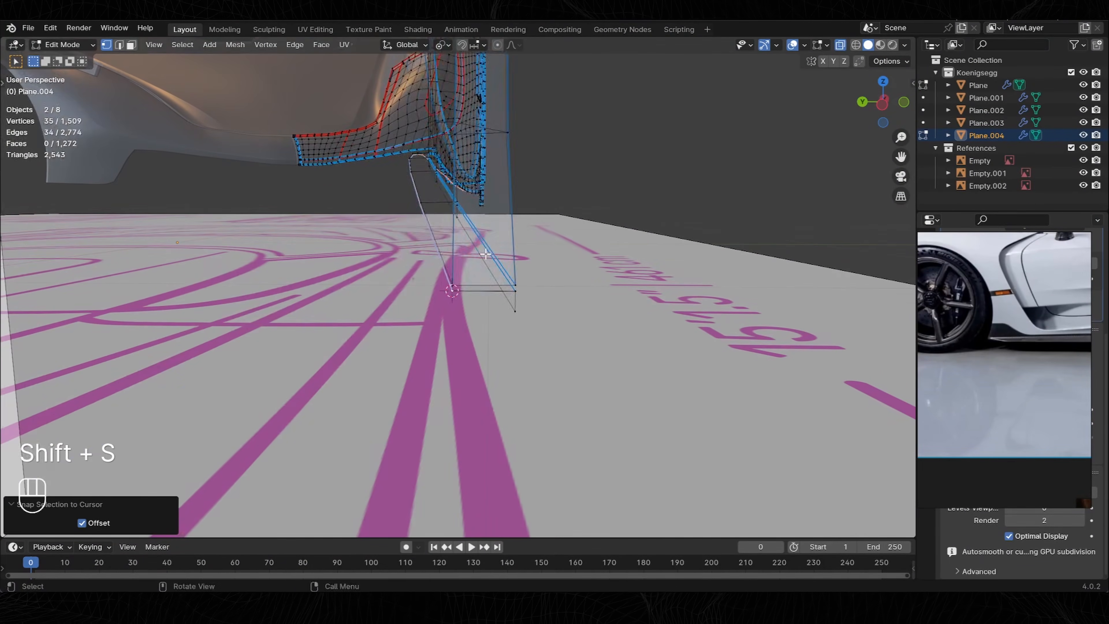
# Select everything in both meshes and merge the overlapping vertices by distance.
pyautogui.press('a')
pyautogui.press('m')
pyautogui.click(459, 270)
pyautogui.click(470, 285)
# Fill the strip between the trim's upper edge and its duplicated path with faces along the full length.
pyautogui.press('1')
pyautogui.press('f')
pyautogui.press('2')
pyautogui.moveTo(537, 222); pyautogui.dragTo(581, 286, button='middle')
pyautogui.press('f')
pyautogui.press('f')
pyautogui.press('f')
pyautogui.press('f')
pyautogui.press('f')
pyautogui.press('f')
pyautogui.press('f')
pyautogui.press('f')
pyautogui.press('f')
pyautogui.press('f')
pyautogui.press('f')
pyautogui.scroll(3, 473, 359)
pyautogui.press('f')
pyautogui.press('f')
pyautogui.press('f')
pyautogui.press('f')
pyautogui.press('f')
pyautogui.press('f')
pyautogui.press('f')
pyautogui.press('f')
pyautogui.press('f')
pyautogui.press('f')
pyautogui.press('f')
pyautogui.press('KP_Decimal')
# Close the far end of the trim's gap wall with a final face, merge its end vertices, and leave Edit Mode.
pyautogui.press('f')
pyautogui.press('1')
pyautogui.press('m')
pyautogui.click(383, 312)
pyautogui.press('Tab')
# Examine the panel gap and the trim's lower edge against the side blueprint and the reference photo.
pyautogui.scroll(-4, 416, 289)
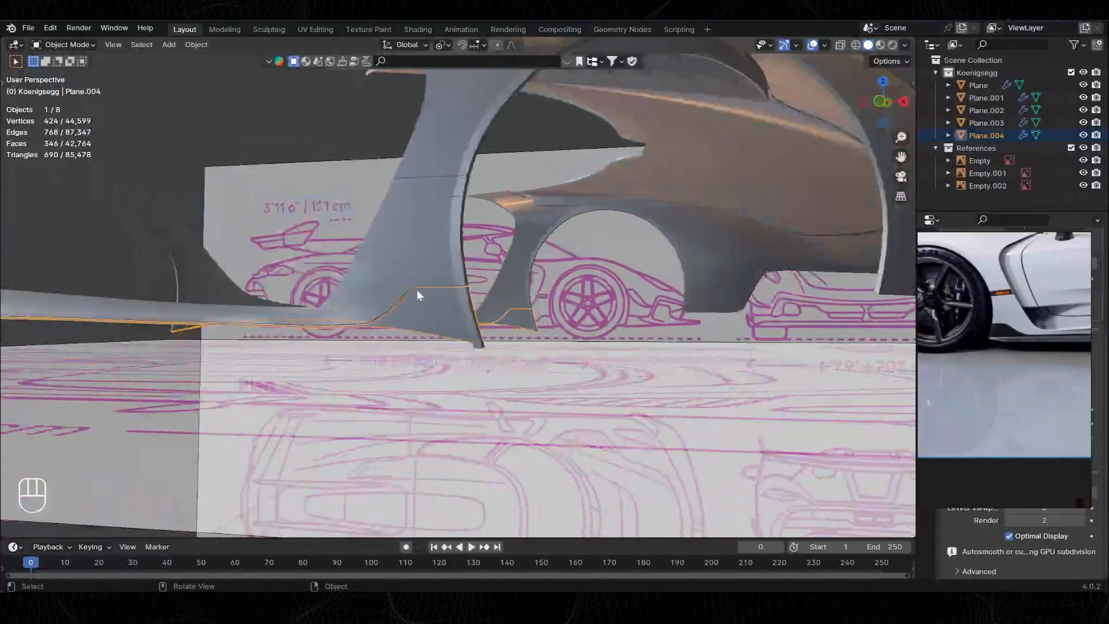
pyautogui.keyDown('shift'); pyautogui.moveTo(416, 289); pyautogui.dragTo(477, 324, button='middle'); pyautogui.keyUp('shift')
pyautogui.moveTo(575, 381); pyautogui.dragTo(472, 328, button='middle')
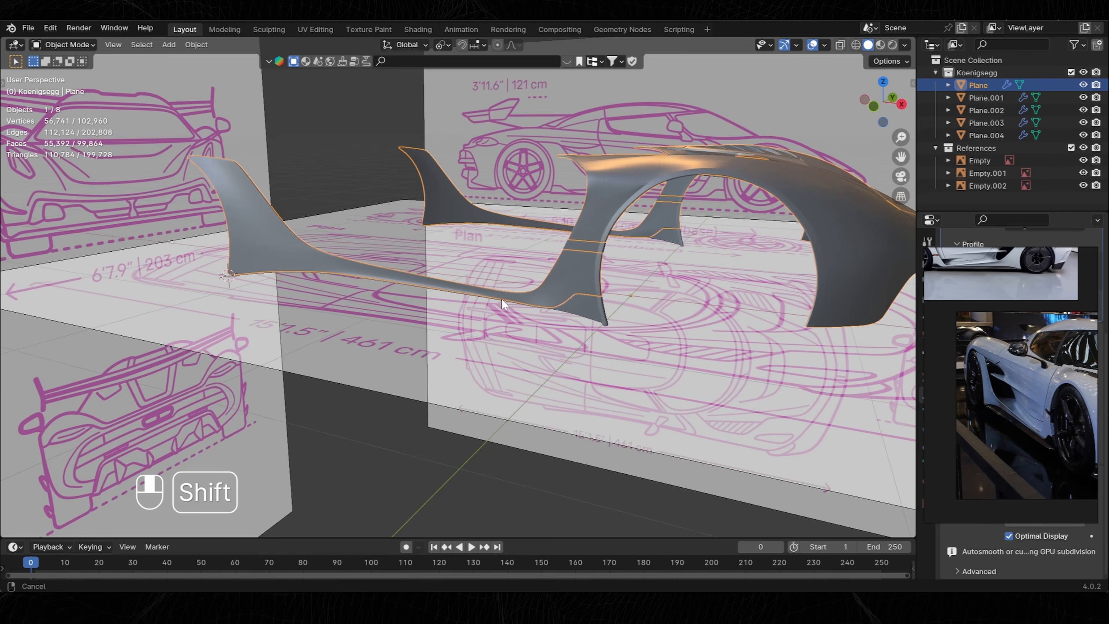
pyautogui.keyDown('shift'); pyautogui.moveTo(502, 299); pyautogui.dragTo(544, 295, button='middle'); pyautogui.keyUp('shift')
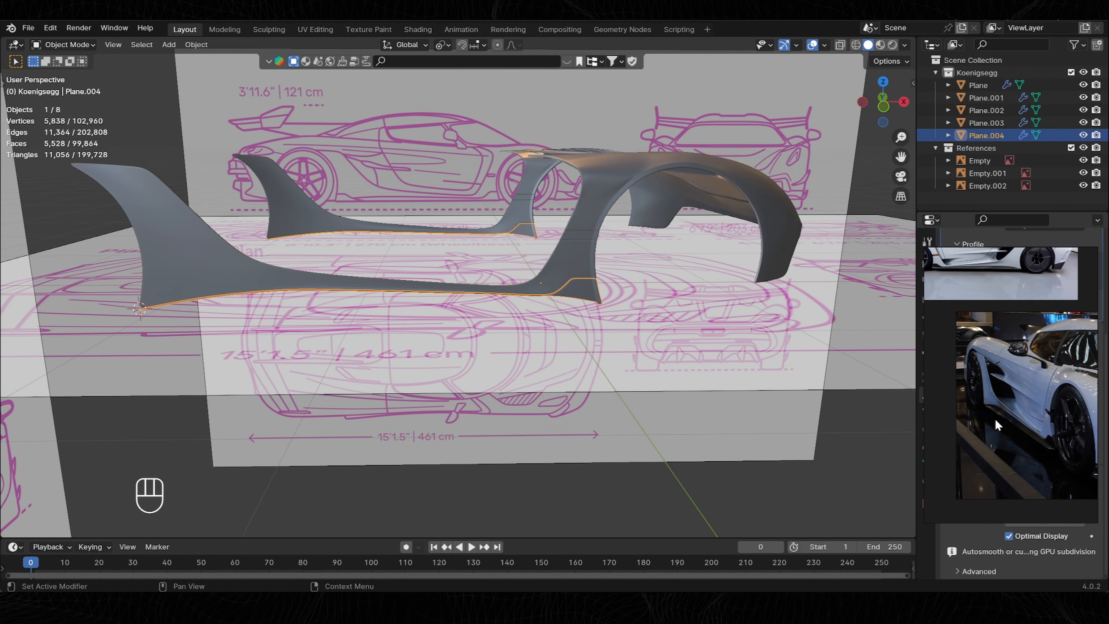
pyautogui.click(885, 108)
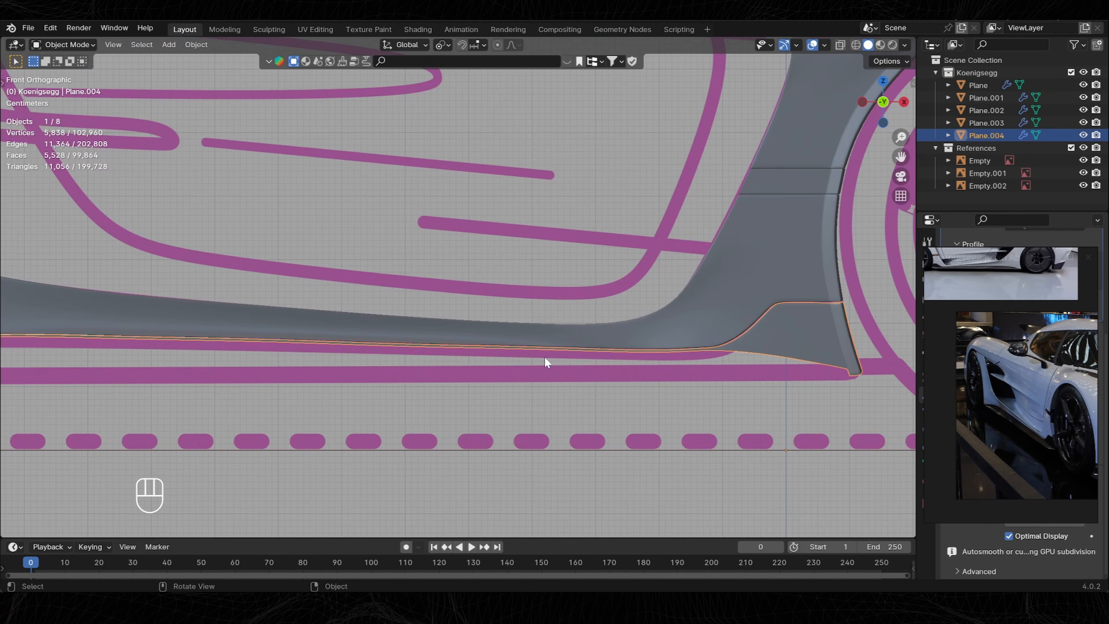
pyautogui.keyDown('shift'); pyautogui.moveTo(685, 349); pyautogui.dragTo(475, 285, button='middle'); pyautogui.keyUp('shift')
pyautogui.scroll(1, 589, 291)
# Select the loop of faces closing the trim's lower end beside the wheel arch and delete it.
pyautogui.press('Tab')
pyautogui.keyDown('shift'); pyautogui.moveTo(698, 294); pyautogui.dragTo(556, 296, button='middle'); pyautogui.keyUp('shift')
pyautogui.scroll(4, 612, 328)
pyautogui.scroll(3, 628, 337)
pyautogui.keyDown('shift'); pyautogui.moveTo(668, 357); pyautogui.dragTo(442, 330, button='middle'); pyautogui.keyUp('shift')
pyautogui.press('2')
pyautogui.moveTo(520, 354); pyautogui.dragTo(498, 266, button='middle')
pyautogui.keyDown('alt'); pyautogui.click(563, 424); pyautogui.keyUp('alt')
pyautogui.press('KP_Decimal')
pyautogui.press('3')
pyautogui.keyDown('alt'); pyautogui.click(478, 332); pyautogui.keyUp('alt')
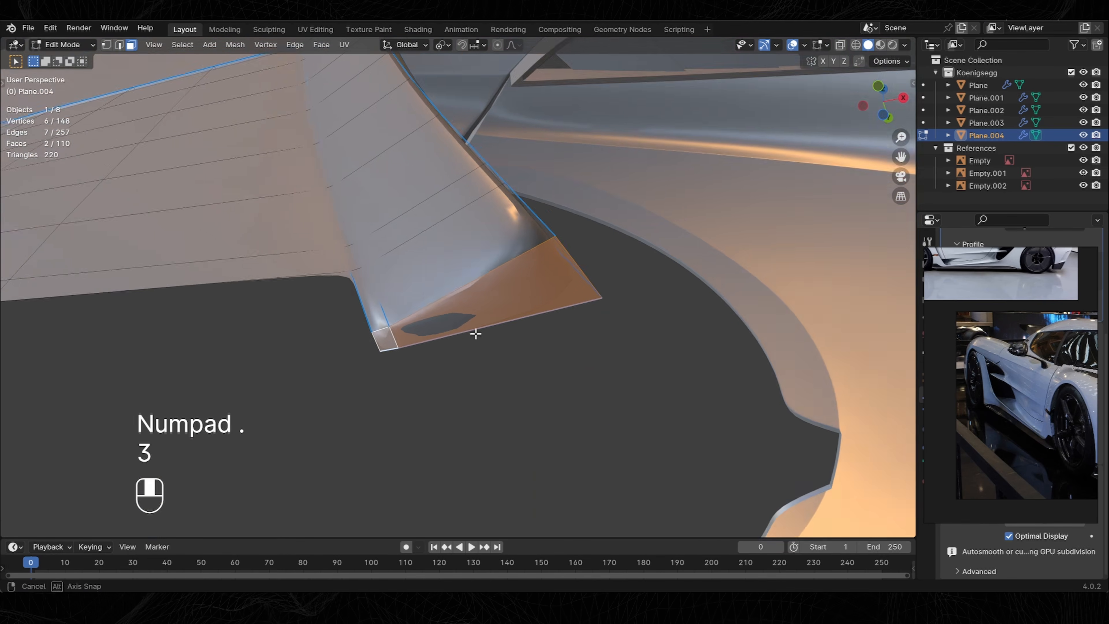
pyautogui.press('Delete')
pyautogui.click(418, 367)
# Extrude the trim's lower edge outward by about 0.0097 m along negative Y in top view.
pyautogui.scroll(-7, 441, 287)
pyautogui.moveTo(441, 287); pyautogui.dragTo(474, 302, button='middle')
pyautogui.press('Tab')
pyautogui.moveTo(800, 196); pyautogui.dragTo(535, 262, button='middle')
pyautogui.press('Tab')
pyautogui.press('2')
pyautogui.keyDown('shift'); pyautogui.click(540, 282); pyautogui.keyUp('shift')
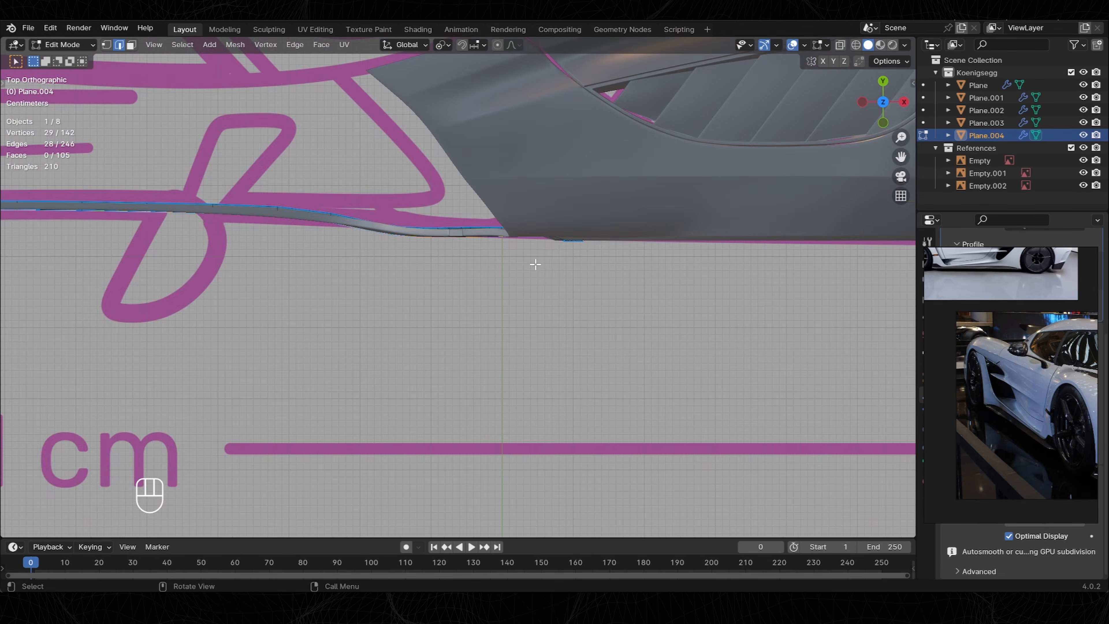
pyautogui.scroll(4, 496, 266)
pyautogui.press('e')
pyautogui.click(626, 267)
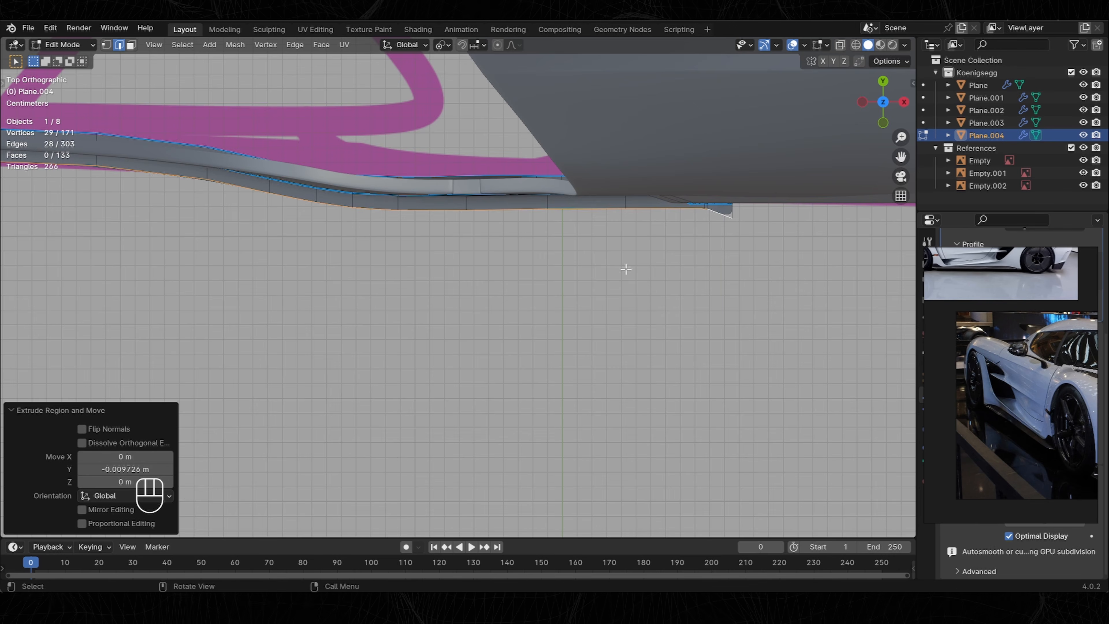
# Reposition the extruded lower edge of the trim to shape its protruding lip.
pyautogui.moveTo(626, 268); pyautogui.dragTo(616, 299, button='middle')
pyautogui.press('g')
pyautogui.click(494, 353)
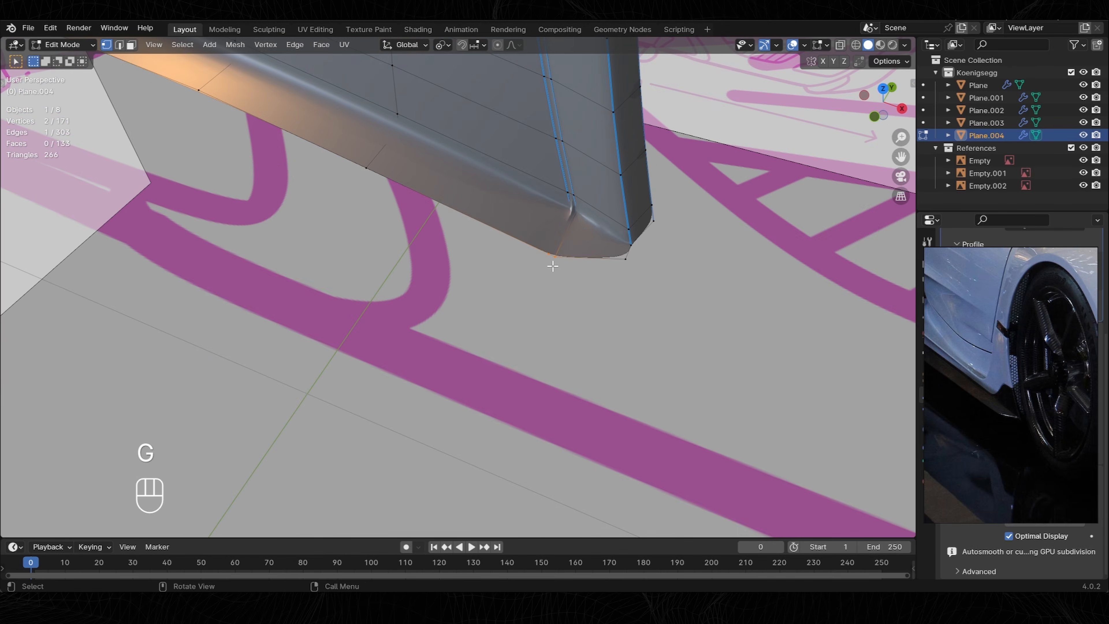
# Try to reposition the vertices at the trim's lower corner and undo the recent moves.
pyautogui.press('g')
pyautogui.click(632, 262)
pyautogui.hotkey('ctrl', 'z')
pyautogui.hotkey('ctrl', 'z')
pyautogui.hotkey('ctrl', 'z')
pyautogui.hotkey('ctrl', 'z')
pyautogui.press('2')
pyautogui.moveTo(632, 262); pyautogui.dragTo(595, 280, button='middle')
pyautogui.hotkey('shift', 't')
pyautogui.press('Tab')
pyautogui.scroll(3, 605, 281)
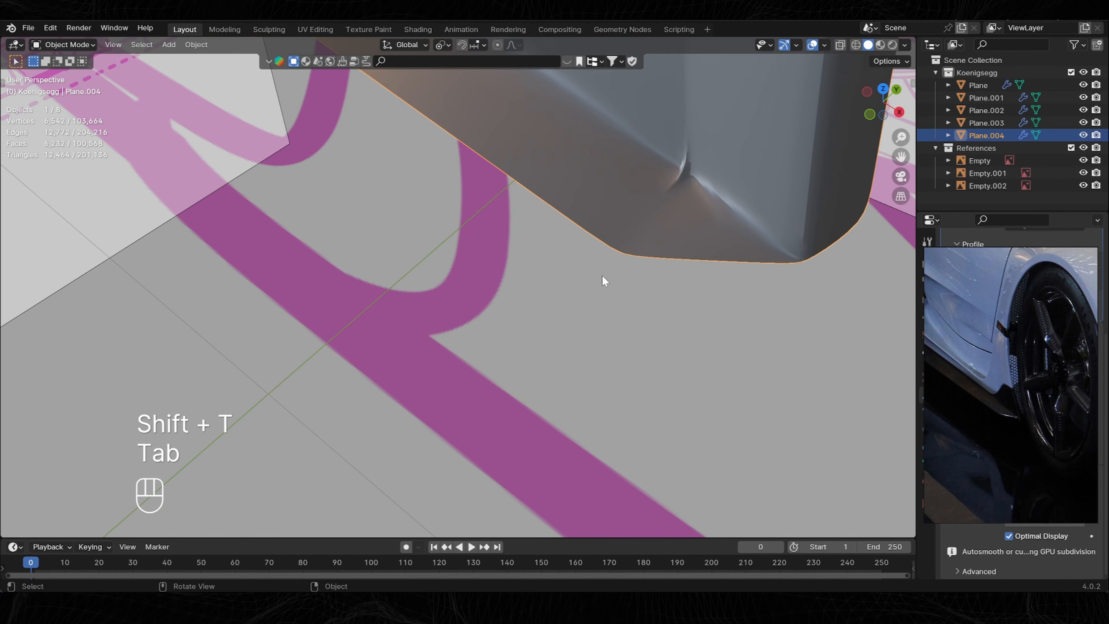
# Select the edge loop along the trim's crease and border, including its lower corner, and set its mean bevel weight to 1.00.
pyautogui.moveTo(680, 275); pyautogui.dragTo(592, 249, button='middle')
pyautogui.press('Tab')
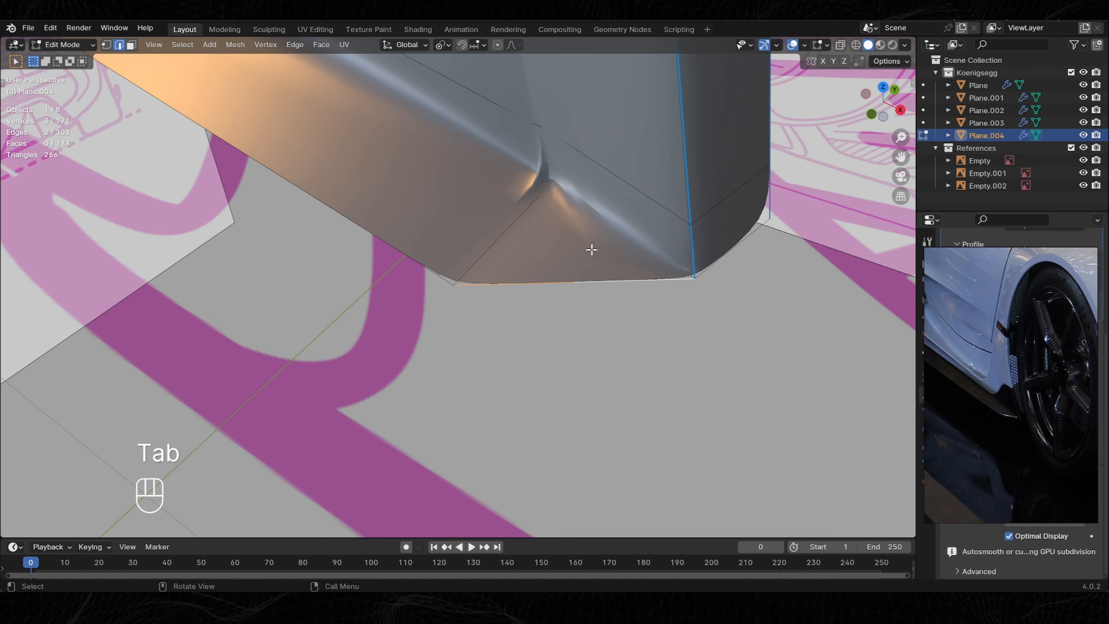
pyautogui.click(840, 45)
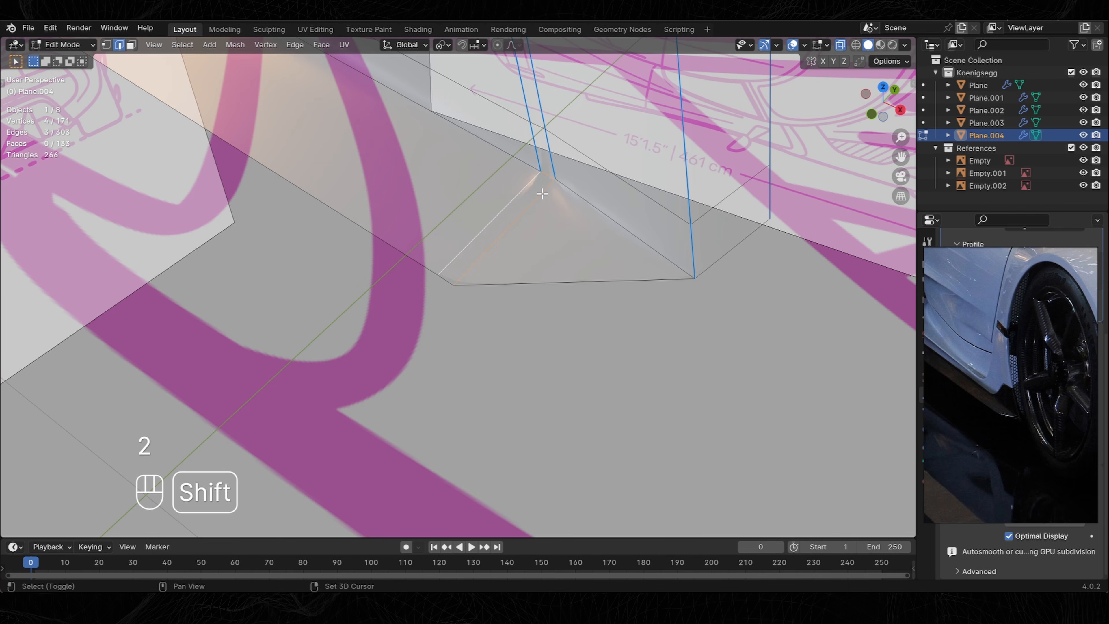
pyautogui.keyDown('alt'); pyautogui.keyDown('shift'); pyautogui.click(586, 214); pyautogui.keyUp('shift'); pyautogui.keyUp('alt')
pyautogui.scroll(-10, 586, 214)
pyautogui.press('n')
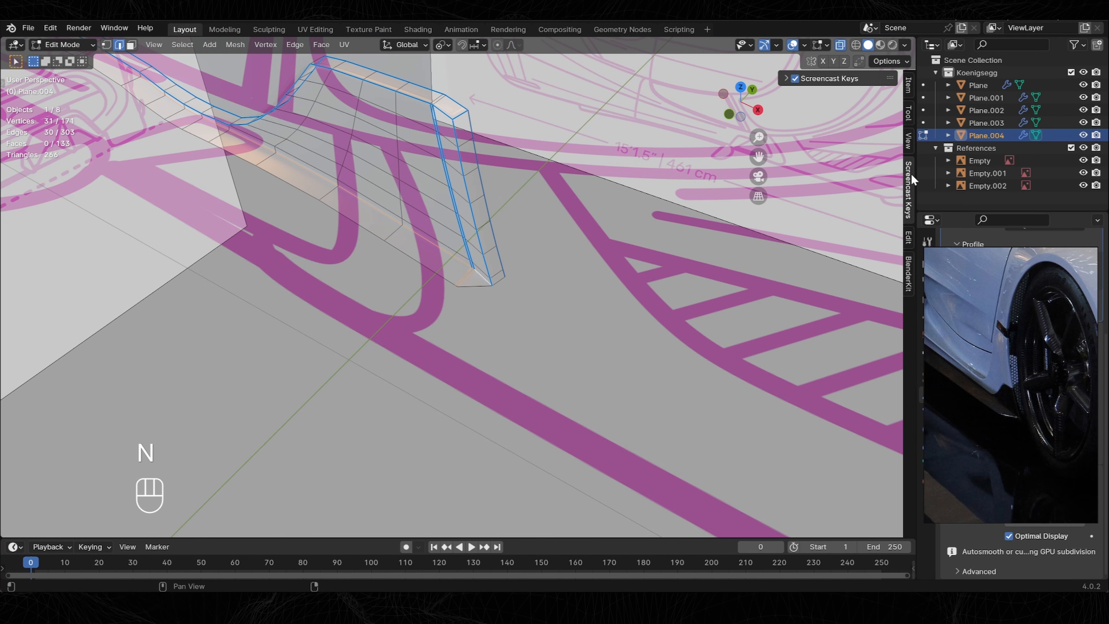
pyautogui.click(909, 85)
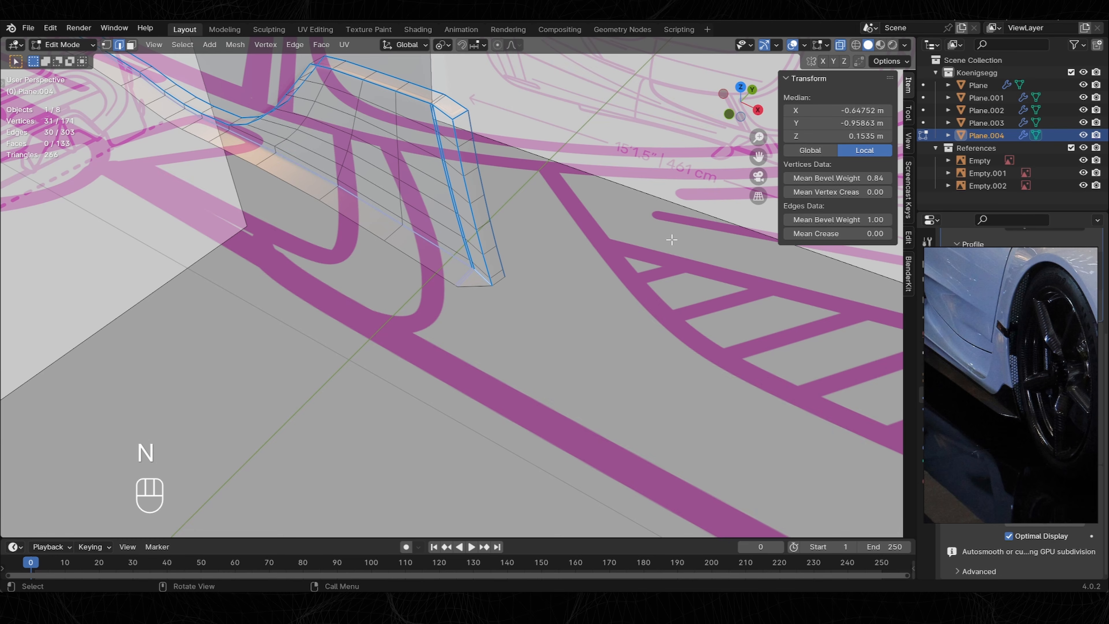
pyautogui.click(841, 45)
pyautogui.press('n')
pyautogui.moveTo(546, 245); pyautogui.dragTo(453, 307, button='middle')
pyautogui.press('Tab')
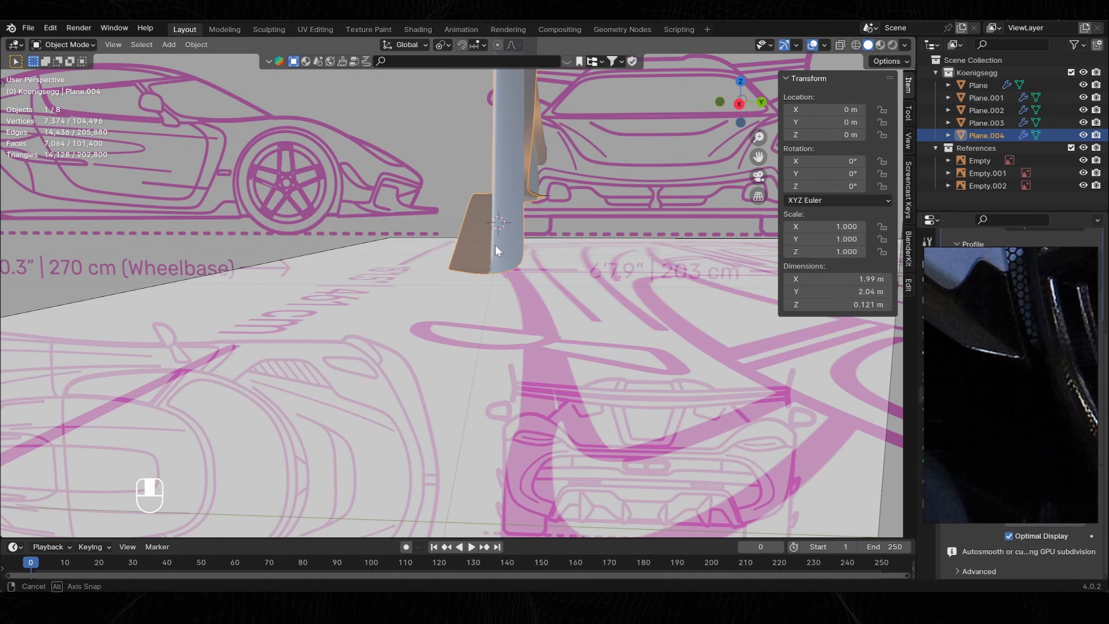
# Isolate the trim's outer lower edge loop in top view by hiding all other geometry.
pyautogui.moveTo(498, 250); pyautogui.dragTo(564, 279, button='middle')
pyautogui.press('Tab')
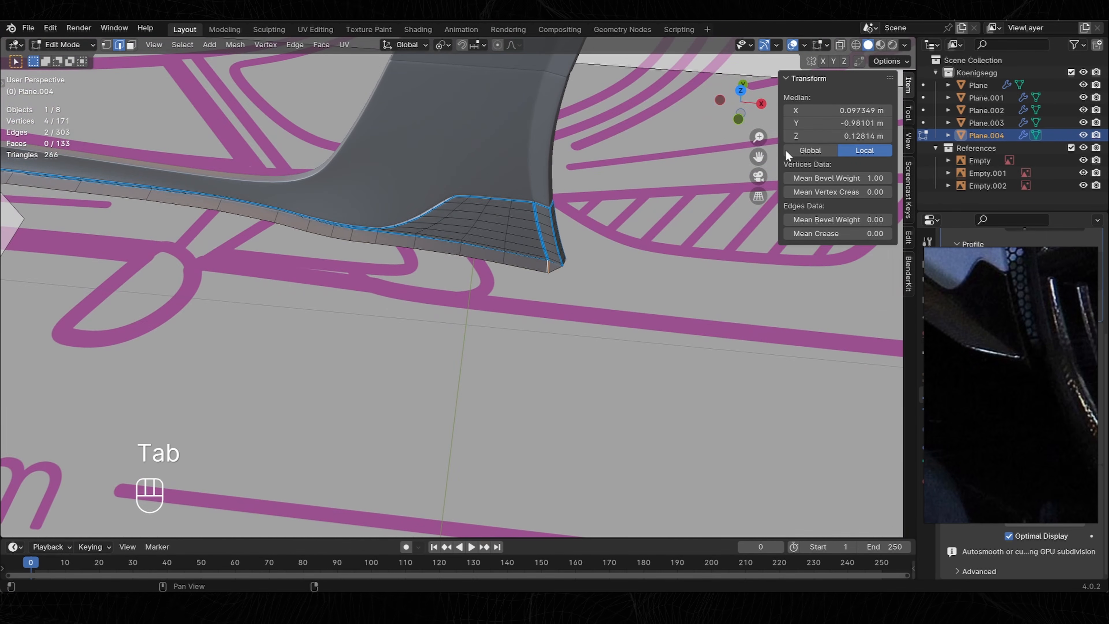
pyautogui.click(742, 91)
pyautogui.keyDown('shift'); pyautogui.moveTo(369, 263); pyautogui.dragTo(641, 243, button='middle'); pyautogui.keyUp('shift')
pyautogui.press('Tab')
pyautogui.scroll(-3, 581, 236)
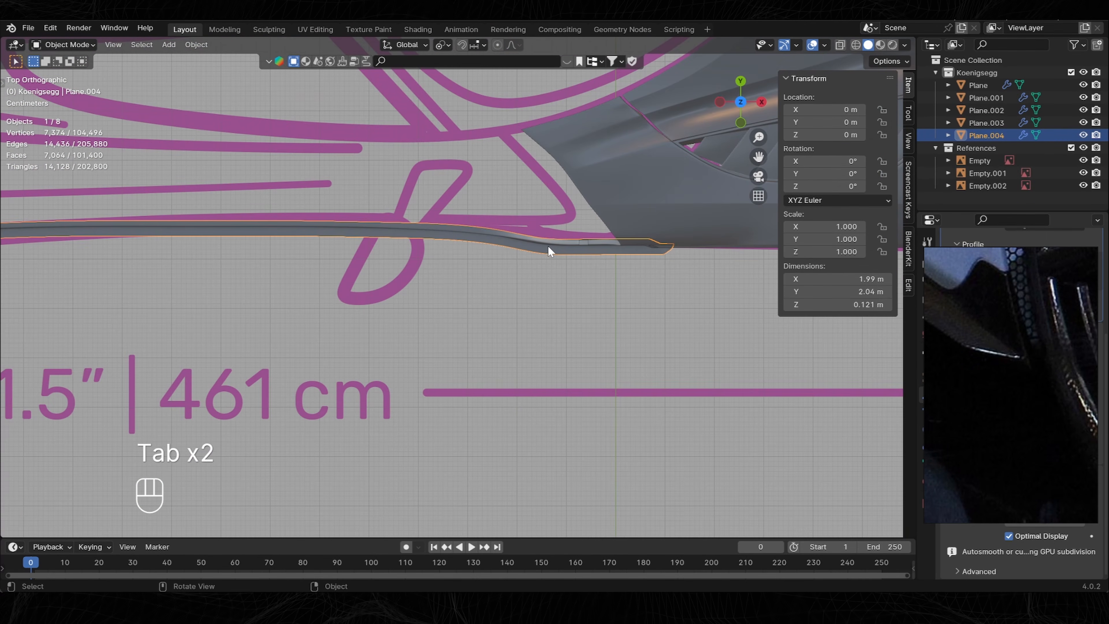
pyautogui.press('Tab')
pyautogui.press('1')
pyautogui.press('2')
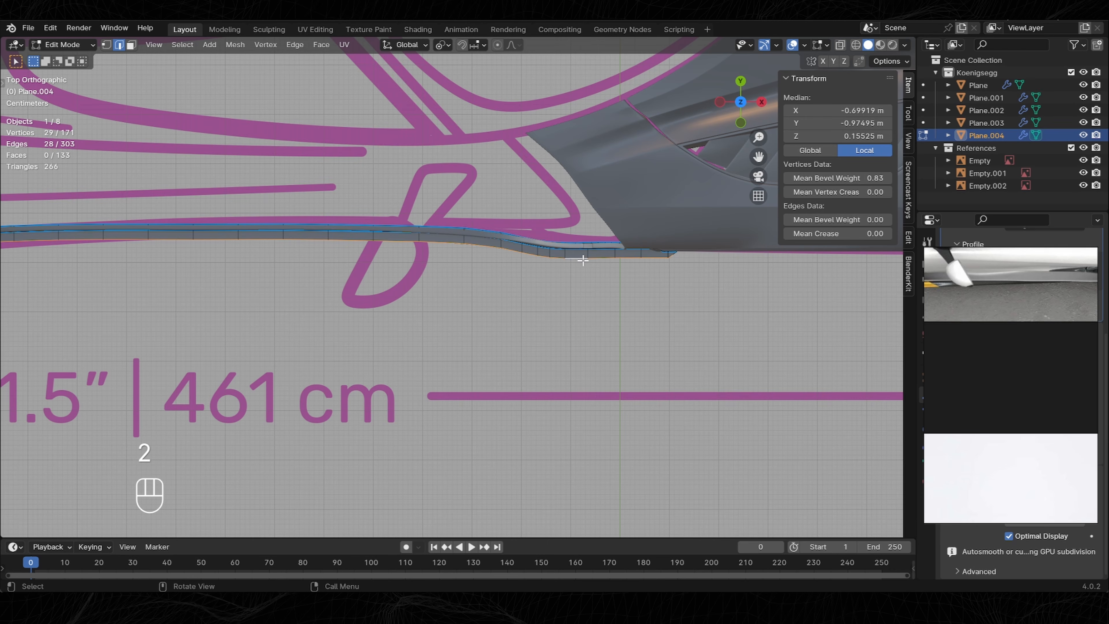
pyautogui.hotkey('ctrl', 'i')
pyautogui.press('h')
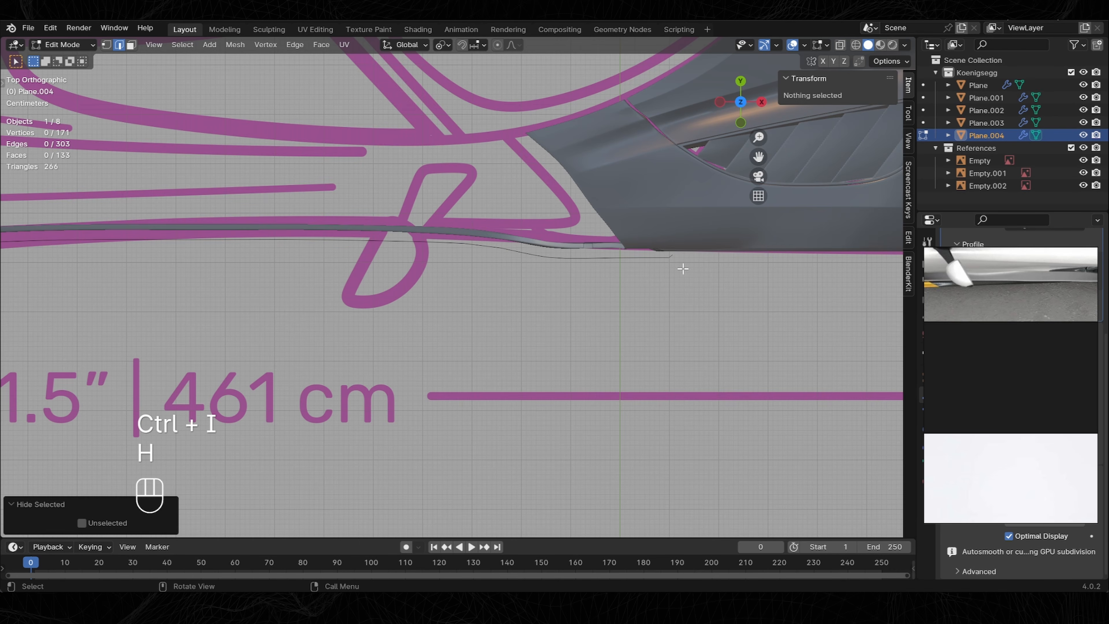
# Nudge the isolated lower-edge vertices in top view, one by about 0.00076 m along Y, and reveal the hidden trim geometry.
pyautogui.click(523, 253)
pyautogui.scroll(3, 656, 258)
pyautogui.keyDown('shift'); pyautogui.moveTo(786, 245); pyautogui.dragTo(678, 271, button='middle'); pyautogui.keyUp('shift')
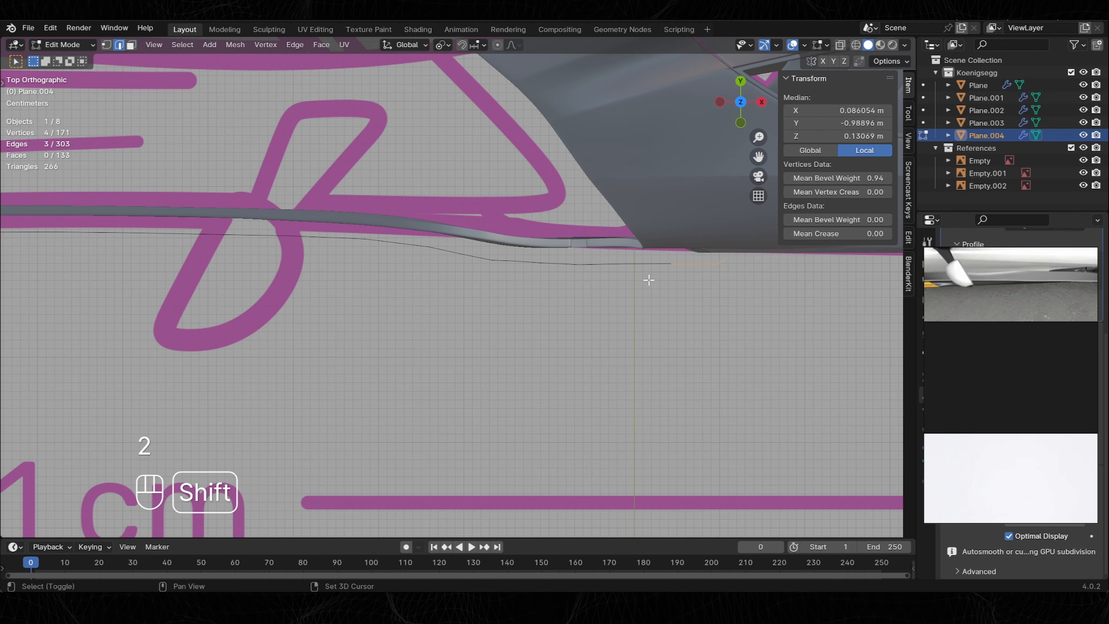
pyautogui.keyDown('shift'); pyautogui.moveTo(335, 245); pyautogui.dragTo(471, 257, button='middle'); pyautogui.keyUp('shift')
pyautogui.press('g')
pyautogui.click(525, 280)
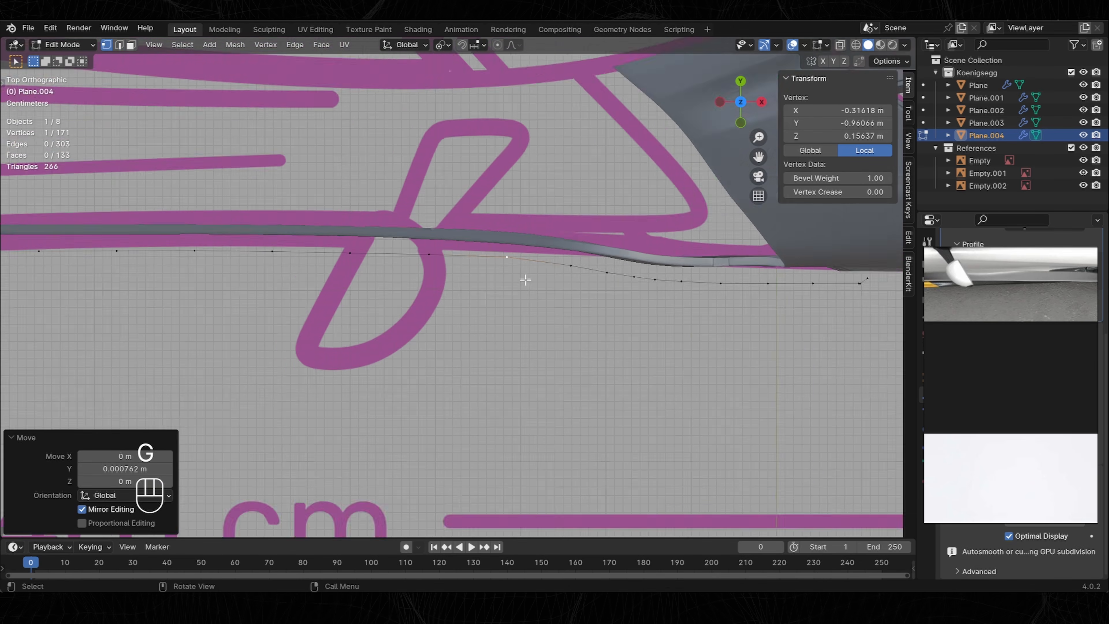
pyautogui.scroll(-4, 525, 280)
pyautogui.keyDown('shift'); pyautogui.moveTo(525, 280); pyautogui.dragTo(830, 271, button='middle'); pyautogui.keyUp('shift')
pyautogui.moveTo(742, 332); pyautogui.dragTo(481, 266, button='middle')
pyautogui.hotkey('alt', 'h')
pyautogui.press('Tab')
# Select the lower-edge vertices toward the trim's negative X end and scale them along Y about the 3D cursor to straighten them.
pyautogui.press('Tab')
pyautogui.press('1')
pyautogui.press('2')
pyautogui.click(306, 287)
pyautogui.press('1')
pyautogui.hotkey('shift', 's')
pyautogui.keyDown('ctrl'); pyautogui.click(471, 269); pyautogui.keyUp('ctrl')
pyautogui.press('s')
pyautogui.press('y')
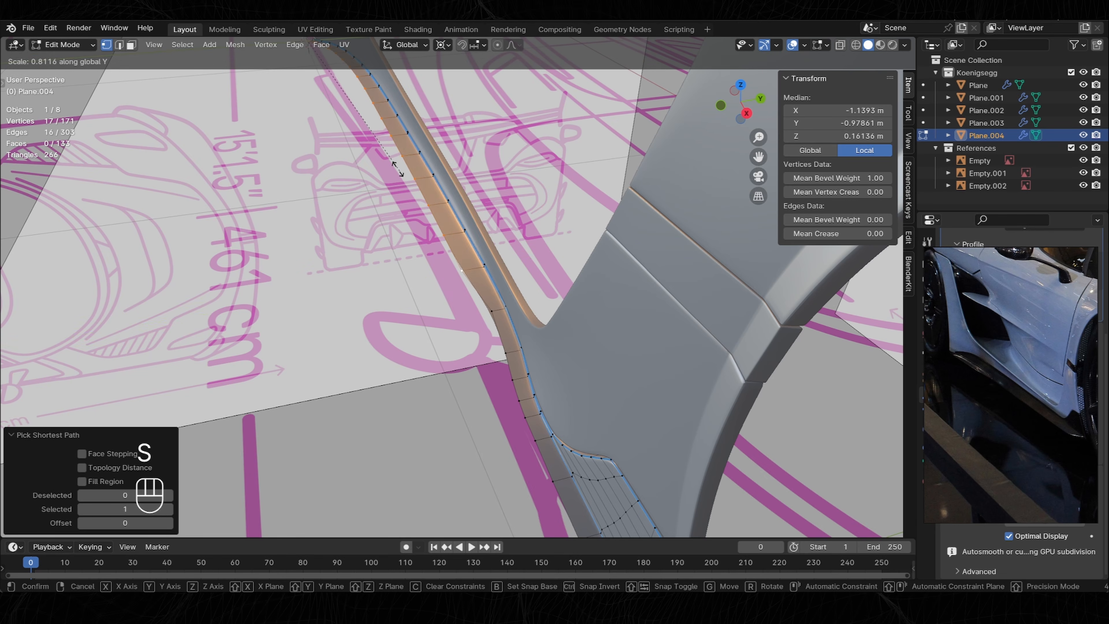
pyautogui.click(312, 44)
# Snap the 3D cursor to a lower-edge vertex in top view and flatten the remaining run toward positive X with a Y scale of 0.
pyautogui.press('KP_7')
pyautogui.keyDown('shift'); pyautogui.moveTo(786, 262); pyautogui.dragTo(350, 214, button='middle'); pyautogui.keyUp('shift')
pyautogui.scroll(4, 371, 214)
pyautogui.click(349, 213)
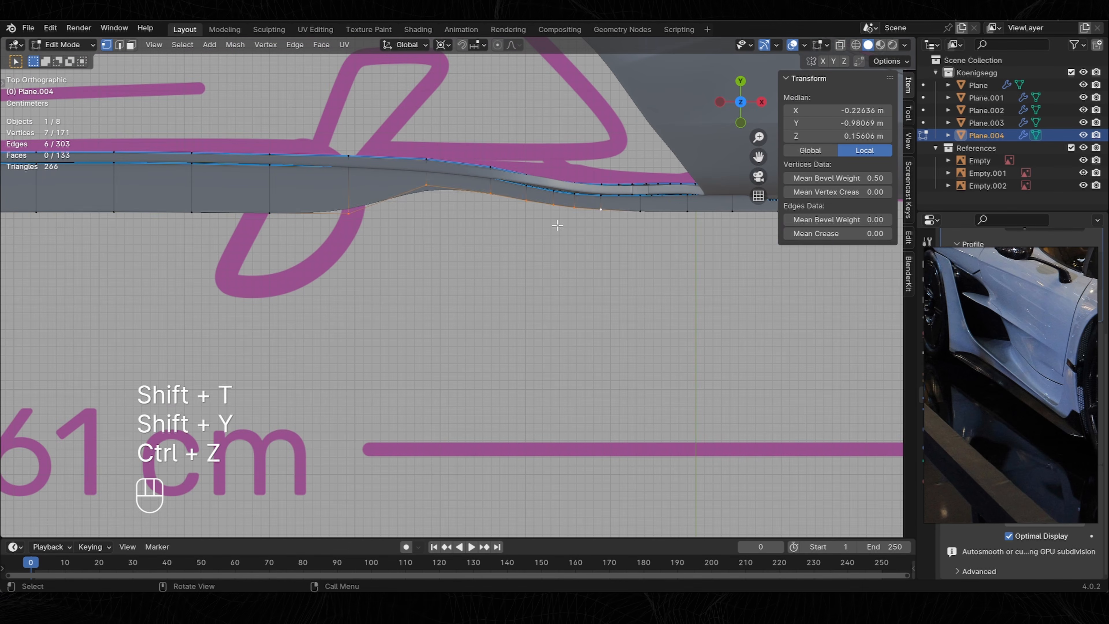
pyautogui.click(490, 215)
pyautogui.hotkey('shift', 's')
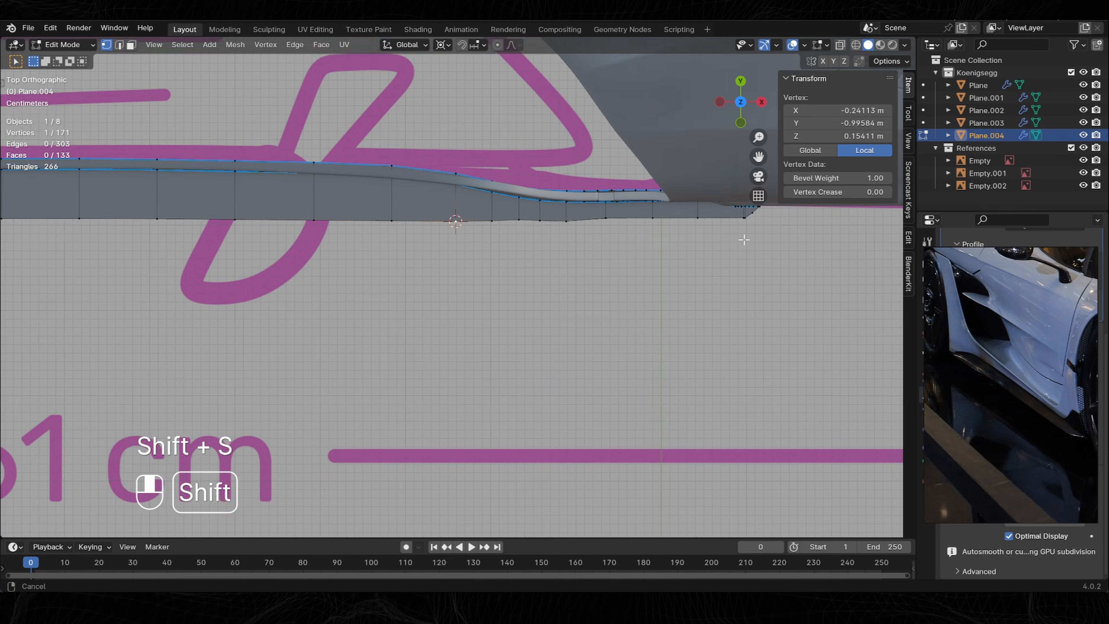
pyautogui.keyDown('ctrl'); pyautogui.click(615, 221); pyautogui.keyUp('ctrl')
pyautogui.press('s')
pyautogui.press('y')
pyautogui.press('0')
pyautogui.keyDown('shift'); pyautogui.moveTo(742, 240); pyautogui.dragTo(515, 183, button='middle'); pyautogui.keyUp('shift')
pyautogui.click(454, 239)
pyautogui.press('KP_0')
# Snap the 3D cursor to the trim's negative X end and examine the straightened lower edge in perspective.
pyautogui.press('KP_Decimal')
pyautogui.click(532, 276)
pyautogui.press('1')
pyautogui.hotkey('shift', 's')
pyautogui.moveTo(554, 282); pyautogui.dragTo(469, 213, button='middle')
pyautogui.press('Tab')
pyautogui.scroll(-4, 508, 292)
pyautogui.press('Tab')
pyautogui.press('2')
pyautogui.hotkey('shift', 't')
pyautogui.press('Tab')
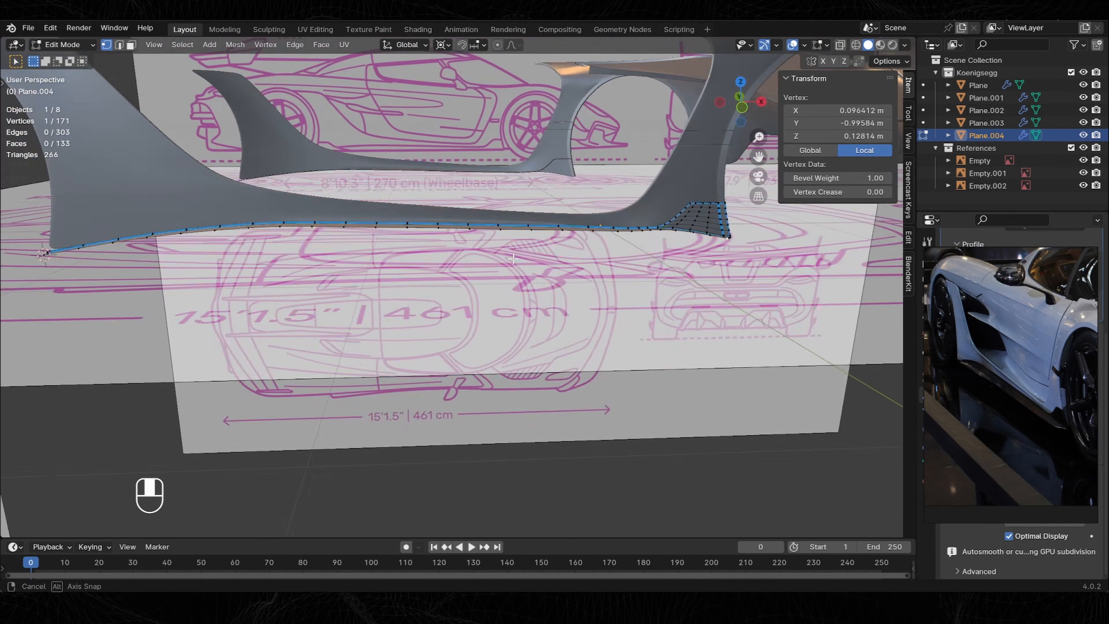
# Isolate the lower edge in front view and lower the vertex near its positive X end by about 0.009 m along Z.
pyautogui.press('2')
pyautogui.moveTo(558, 235); pyautogui.dragTo(651, 200, button='middle')
pyautogui.keyDown('shift'); pyautogui.moveTo(712, 233); pyautogui.dragTo(510, 251, button='middle'); pyautogui.keyUp('shift')
pyautogui.press('1')
pyautogui.scroll(7, 510, 250)
pyautogui.keyDown('shift'); pyautogui.moveTo(553, 175); pyautogui.dragTo(550, 181, button='middle'); pyautogui.keyUp('shift')
pyautogui.click(552, 154)
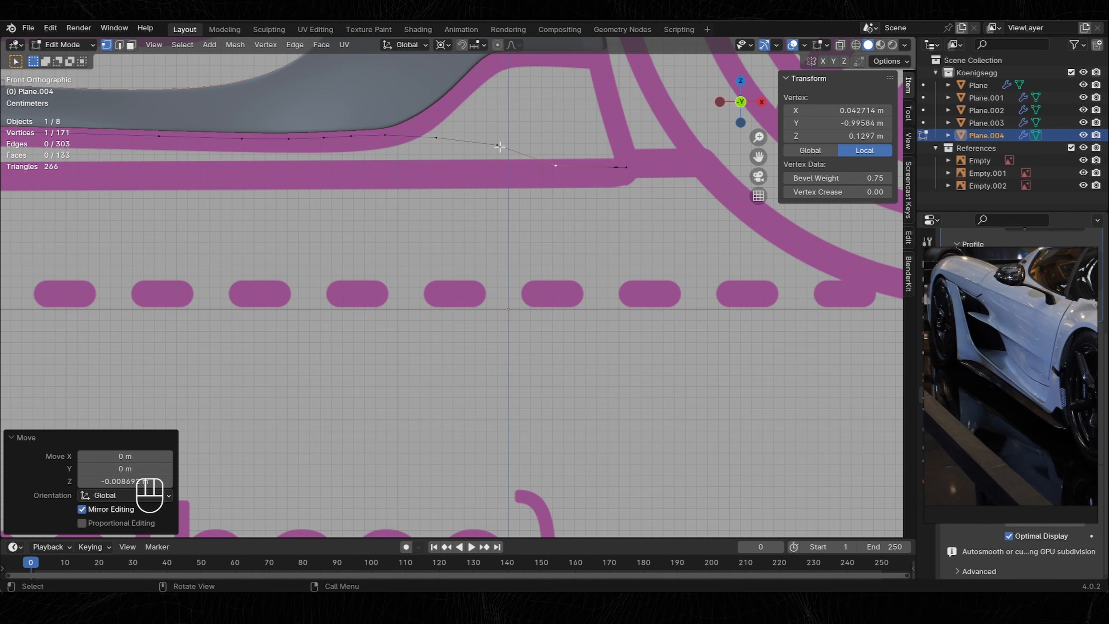
# Snap the 3D cursor to the lowered vertex and flatten the long lower-edge run to its height with a Z scale of 0.
pyautogui.scroll(-8, 503, 216)
pyautogui.hotkey('shift', 's')
pyautogui.keyDown('shift'); pyautogui.moveTo(306, 258); pyautogui.dragTo(507, 245, button='middle'); pyautogui.keyUp('shift')
pyautogui.click(336, 255)
pyautogui.scroll(3, 233, 225)
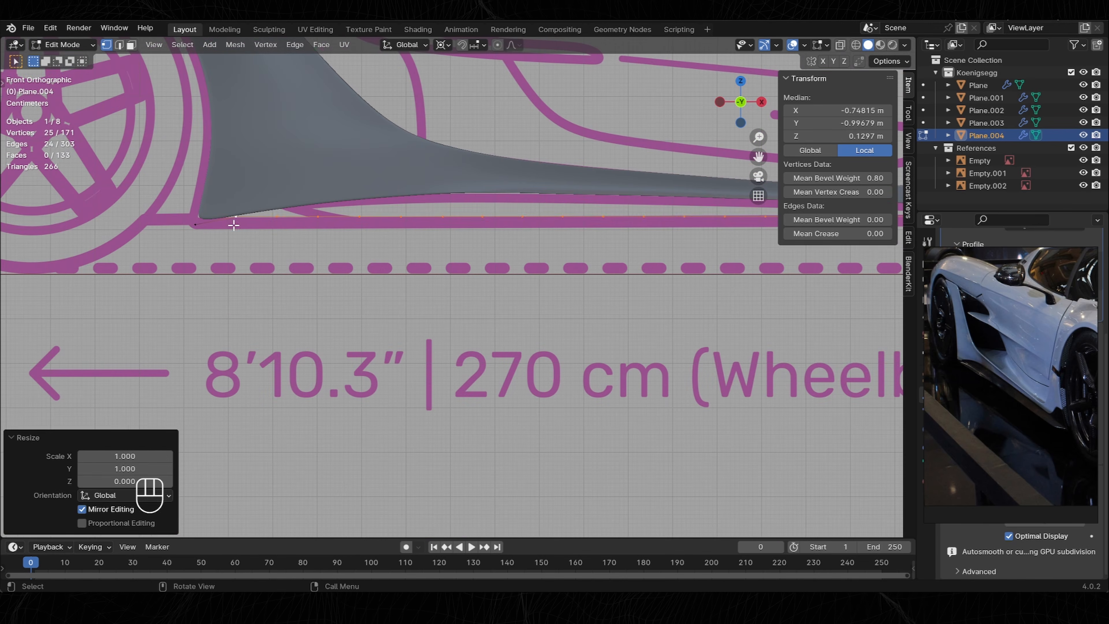
pyautogui.click(270, 289)
# Select the lower-edge run toward the negative X end and adjust its vertices to follow the side blueprint.
pyautogui.keyDown('shift'); pyautogui.moveTo(607, 266); pyautogui.dragTo(378, 268, button='middle'); pyautogui.keyUp('shift')
pyautogui.click(689, 218)
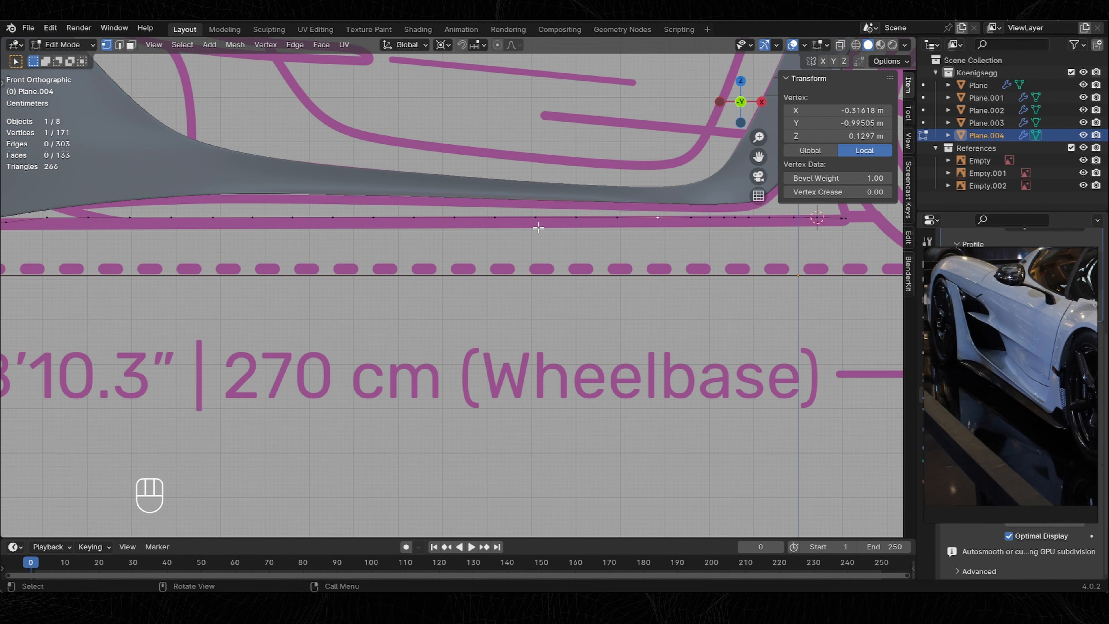
pyautogui.keyDown('shift'); pyautogui.moveTo(539, 227); pyautogui.dragTo(716, 228, button='middle'); pyautogui.keyUp('shift')
pyautogui.keyDown('ctrl'); pyautogui.click(183, 223); pyautogui.keyUp('ctrl')
pyautogui.keyDown('shift'); pyautogui.moveTo(607, 242); pyautogui.dragTo(500, 242, button='middle'); pyautogui.keyUp('shift')
pyautogui.hotkey('shift', 't')
pyautogui.scroll(4, 829, 240)
pyautogui.keyDown('shift'); pyautogui.moveTo(830, 239); pyautogui.dragTo(567, 223, button='middle'); pyautogui.keyUp('shift')
pyautogui.click(602, 174)
pyautogui.moveTo(488, 184); pyautogui.dragTo(646, 252, button='middle')
pyautogui.scroll(-3, 646, 251)
pyautogui.keyDown('ctrl'); pyautogui.click(234, 281); pyautogui.keyUp('ctrl')
# Reveal the hidden geometry and add one loop cut along the trim's lower lip, slid to a factor of 0.629.
pyautogui.hotkey('alt', 'h')
pyautogui.press('Tab')
pyautogui.moveTo(545, 280); pyautogui.dragTo(473, 268, button='middle')
pyautogui.scroll(3, 509, 267)
pyautogui.scroll(3, 473, 268)
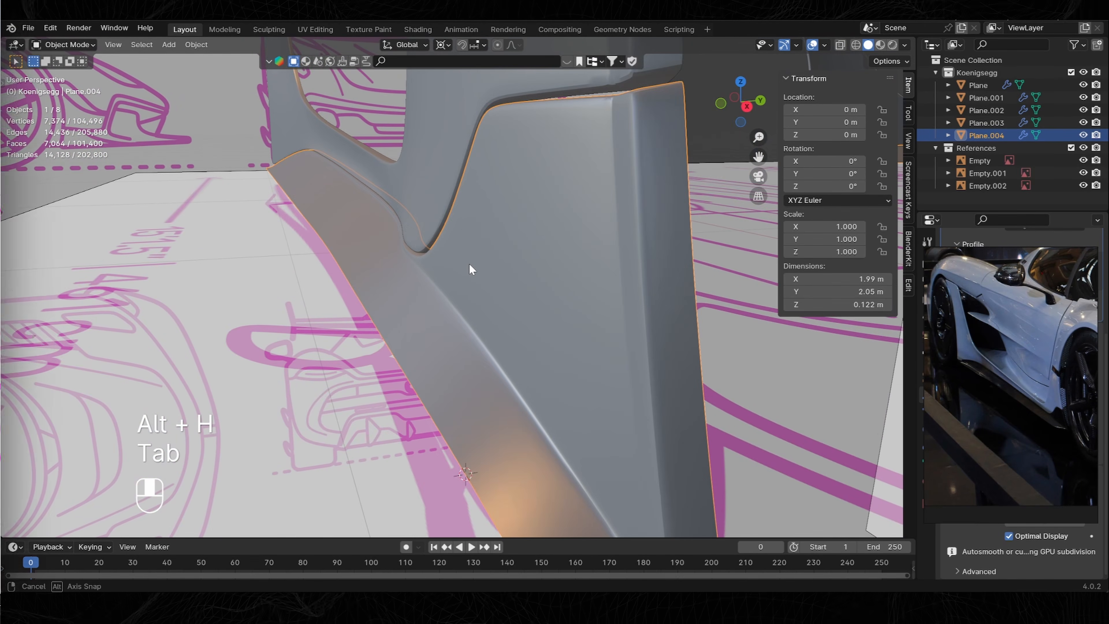
pyautogui.press('Tab')
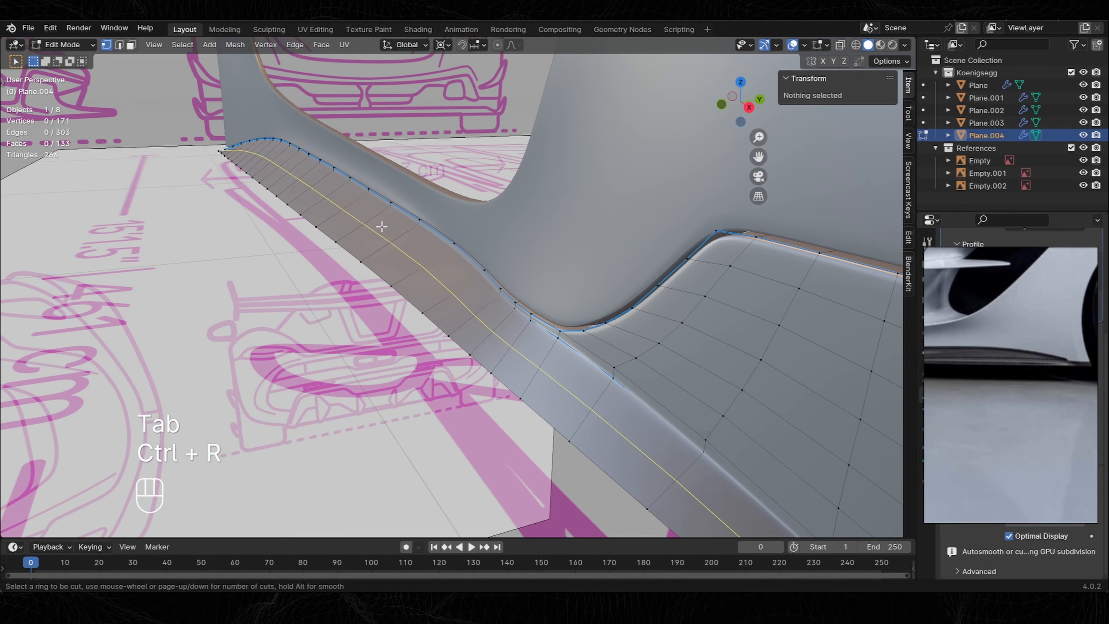
pyautogui.click(381, 226)
pyautogui.click(407, 224)
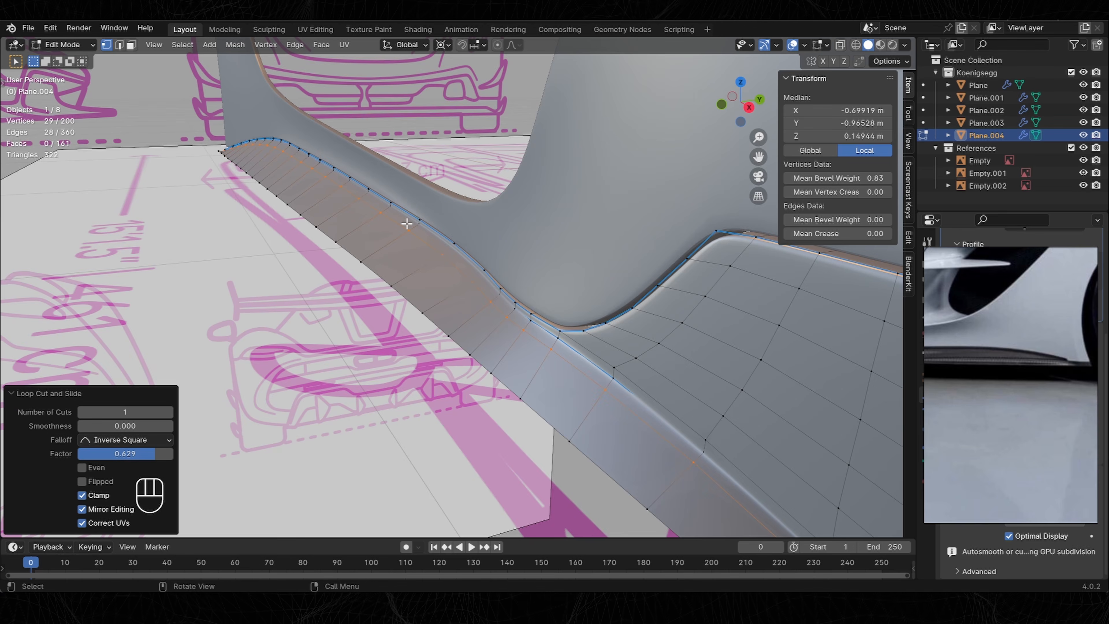
pyautogui.scroll(5, 421, 223)
pyautogui.scroll(-3, 423, 215)
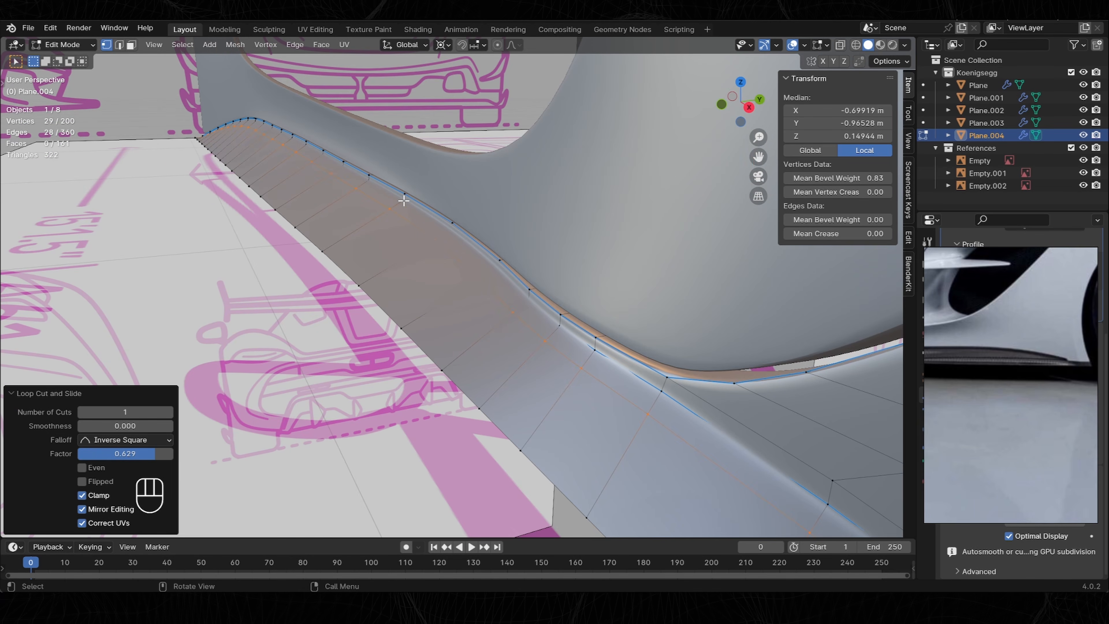
# Level the first two loop-cut vertices at the negative X end to the midpoint between the lip's upper and lower vertices, using a Z scale of 0.
pyautogui.moveTo(403, 200); pyautogui.dragTo(442, 314, button='middle')
pyautogui.click(389, 297)
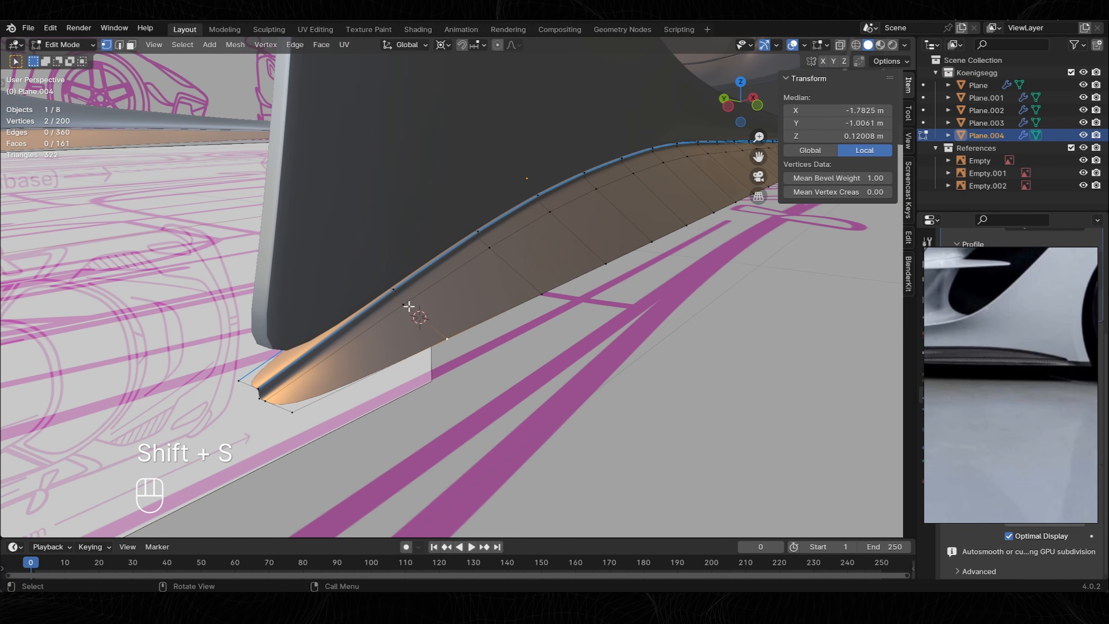
pyautogui.write('0')
pyautogui.press('Return')
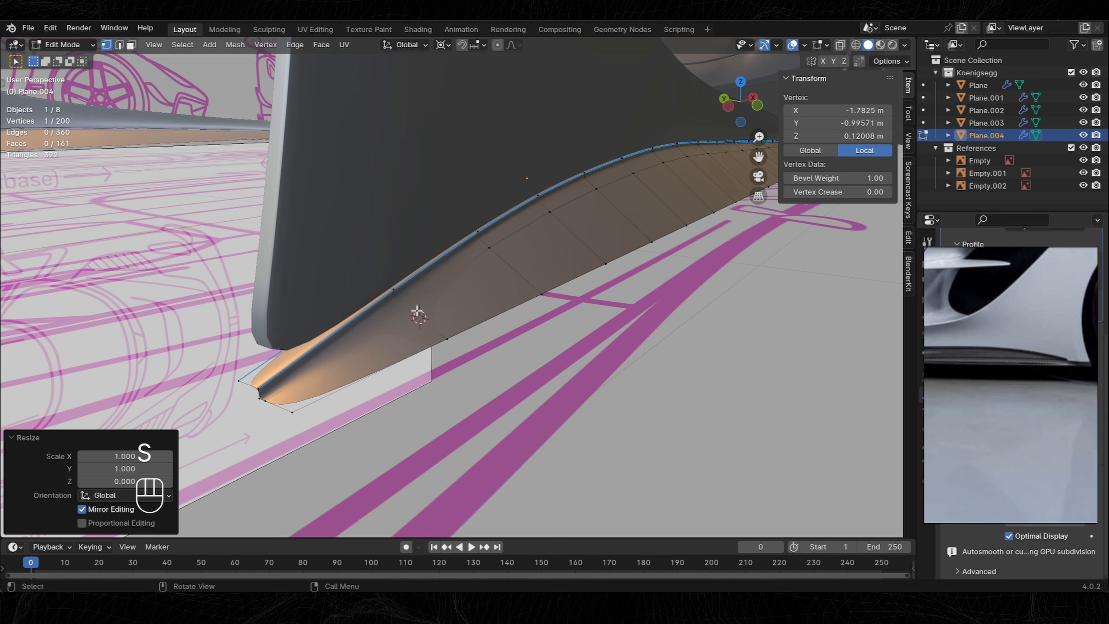
pyautogui.click(547, 296)
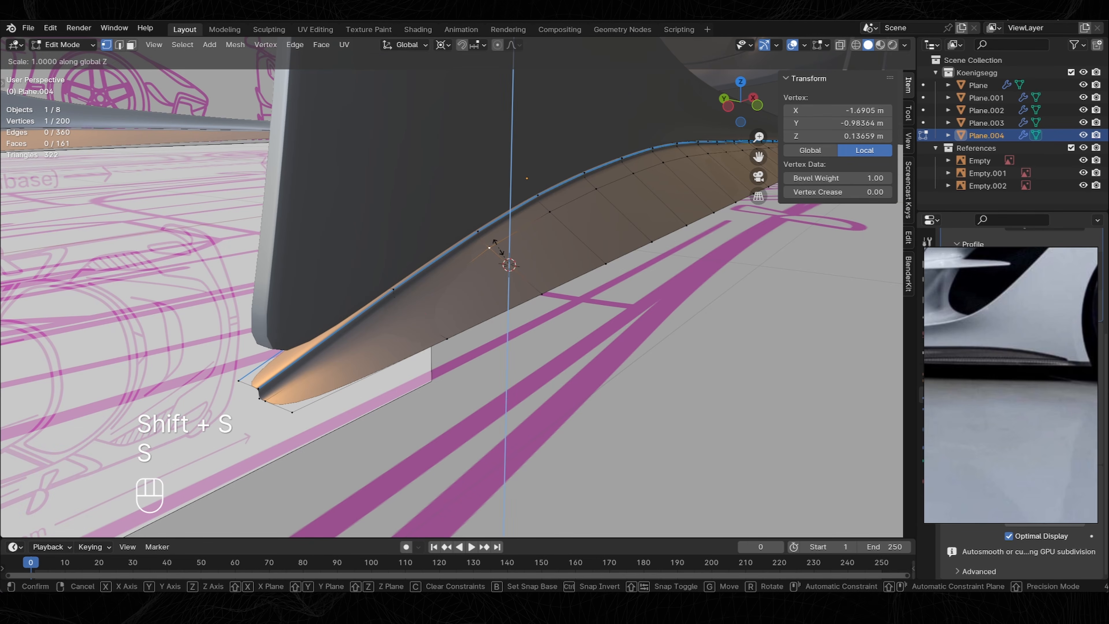
pyautogui.write('0')
pyautogui.press('Return')
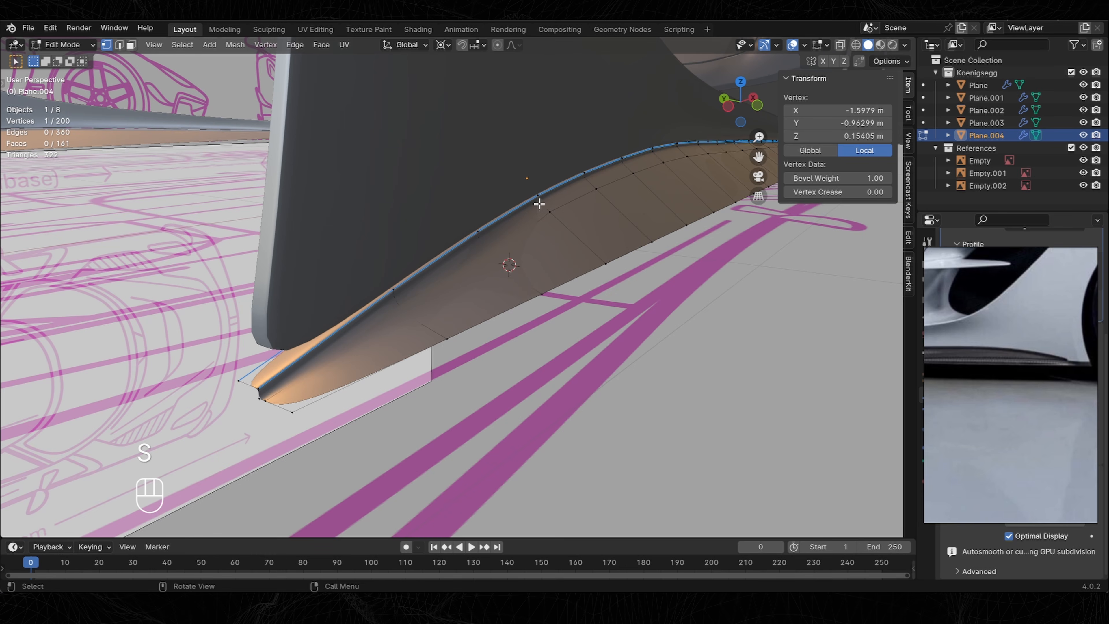
# Snap the 3D cursor between the next pair of lip vertices and level the third loop-cut vertex with a Z scale of 0.
pyautogui.hotkey('shift', 's')
pyautogui.click(589, 262)
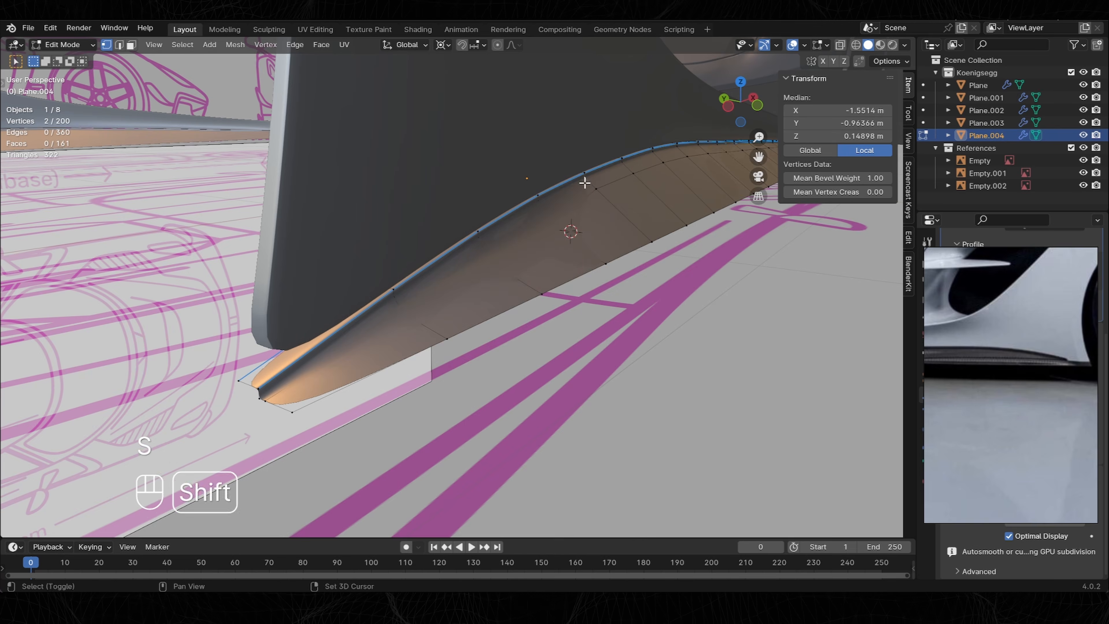
pyautogui.write('z')
pyautogui.write('0')
pyautogui.press('Return')
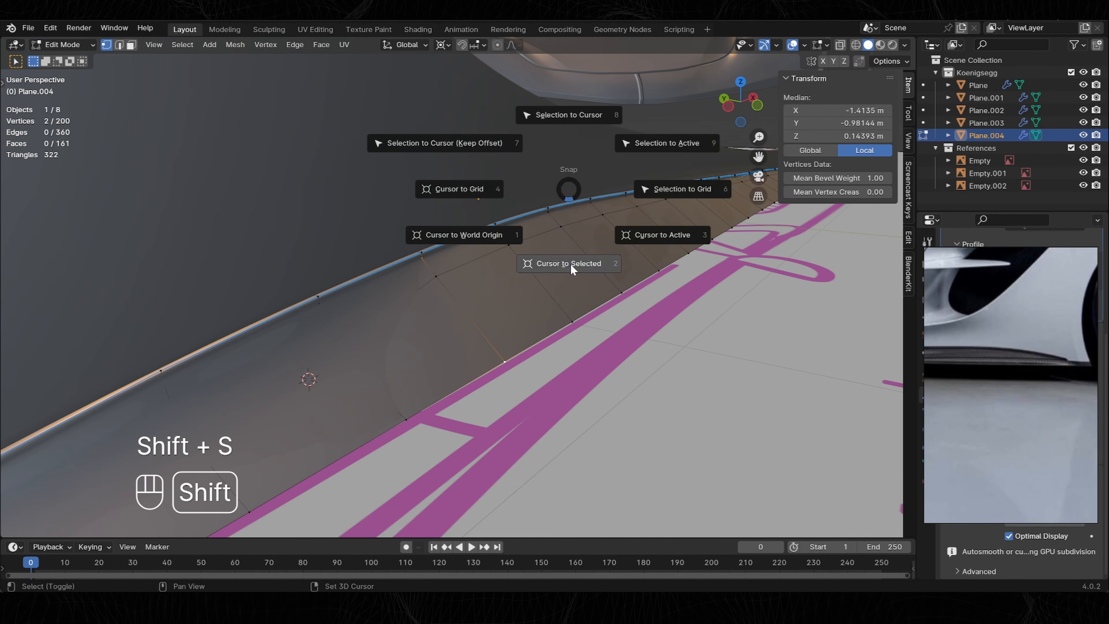
# Snap the 3D cursor between the following pair of lip vertices and level the loop-cut vertex near X -1.41 m with a Z scale of 0.
pyautogui.click(571, 265)
pyautogui.click(436, 276)
pyautogui.write('sz0')
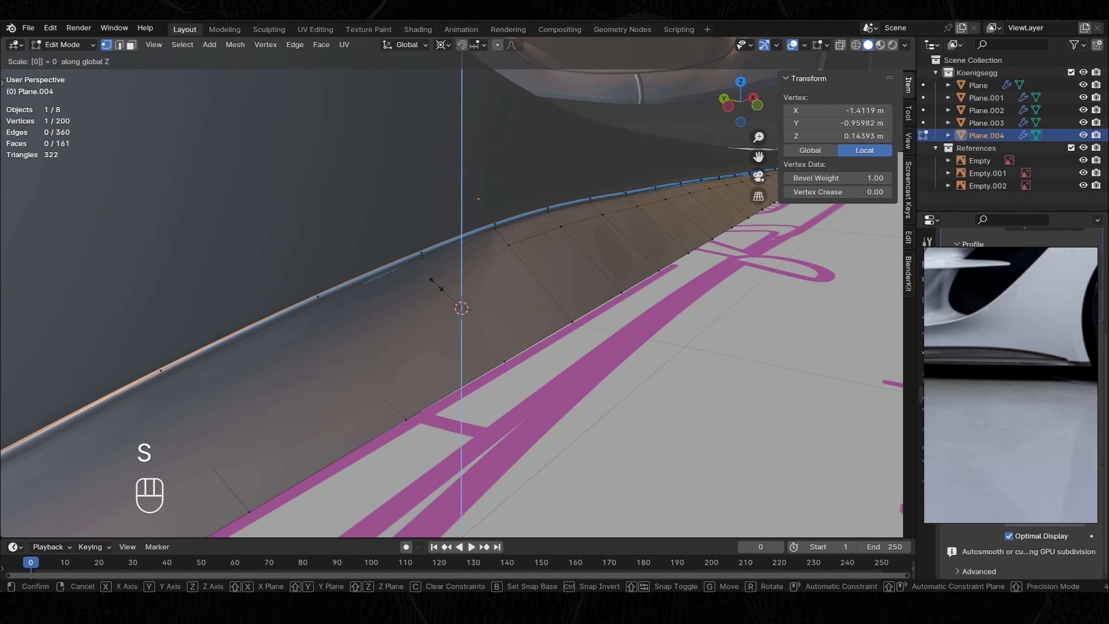
pyautogui.write('z0')
pyautogui.press('Return')
# Level the remaining loop-cut vertices toward the positive X end with a Z scale of 0, and relax the vertex loop at the end corner.
pyautogui.click(549, 215)
pyautogui.hotkey('shift', 's')
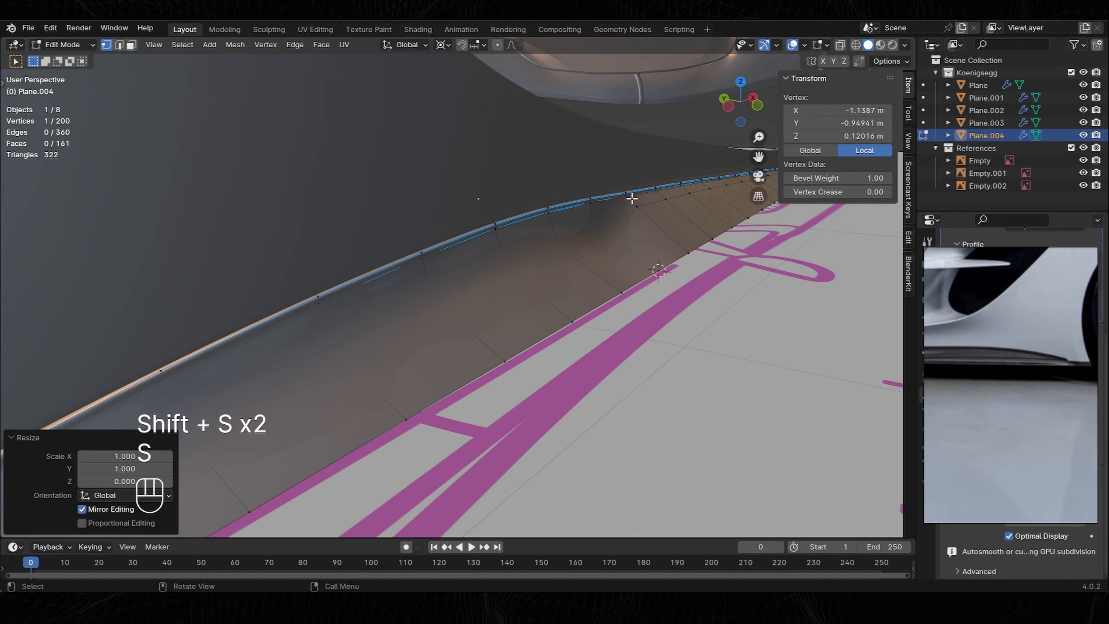
pyautogui.press('s')
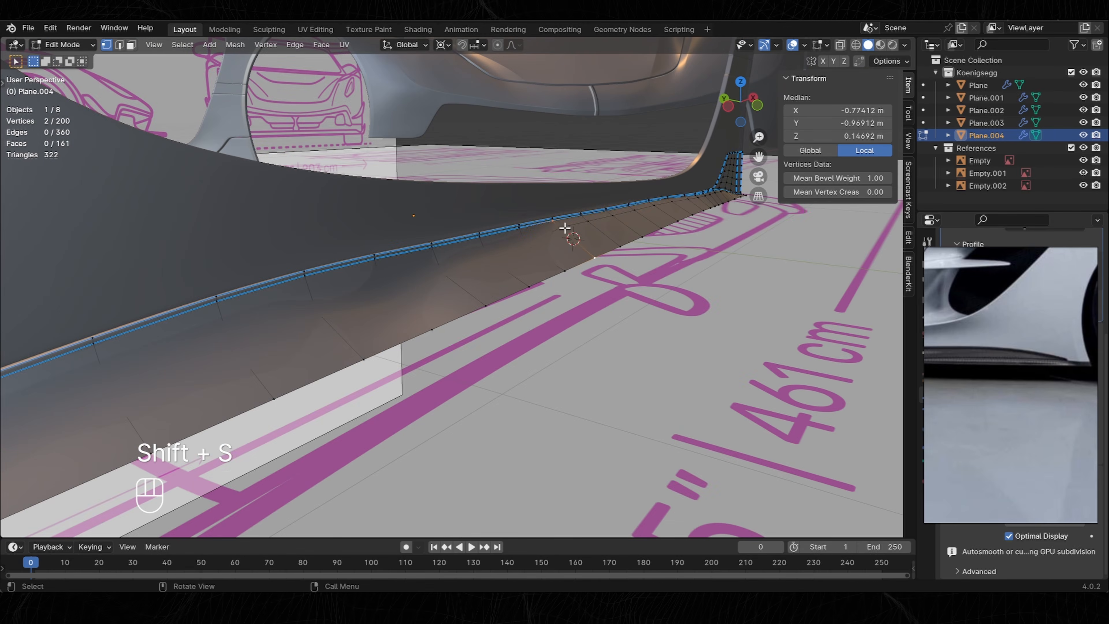
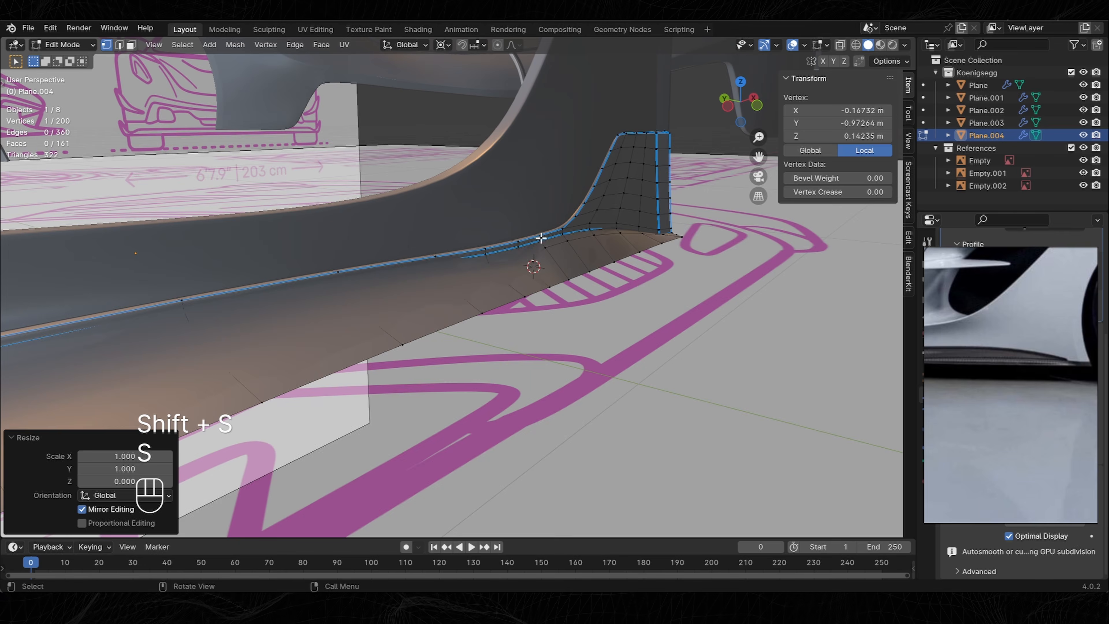
pyautogui.write('0')
pyautogui.press('Return')
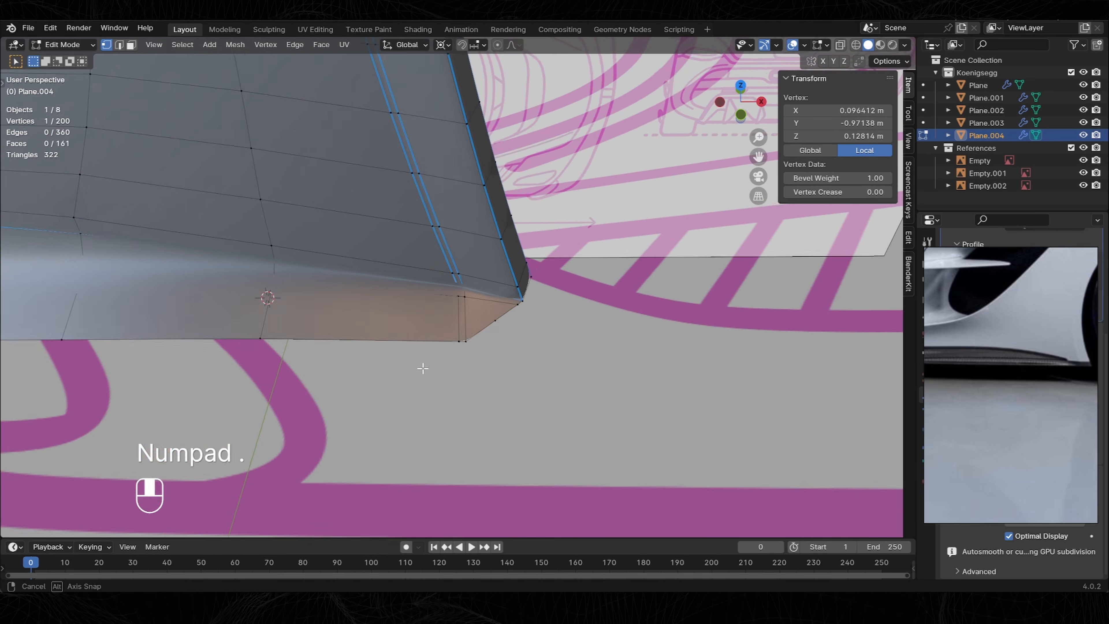
pyautogui.hotkey('shift', 'r')
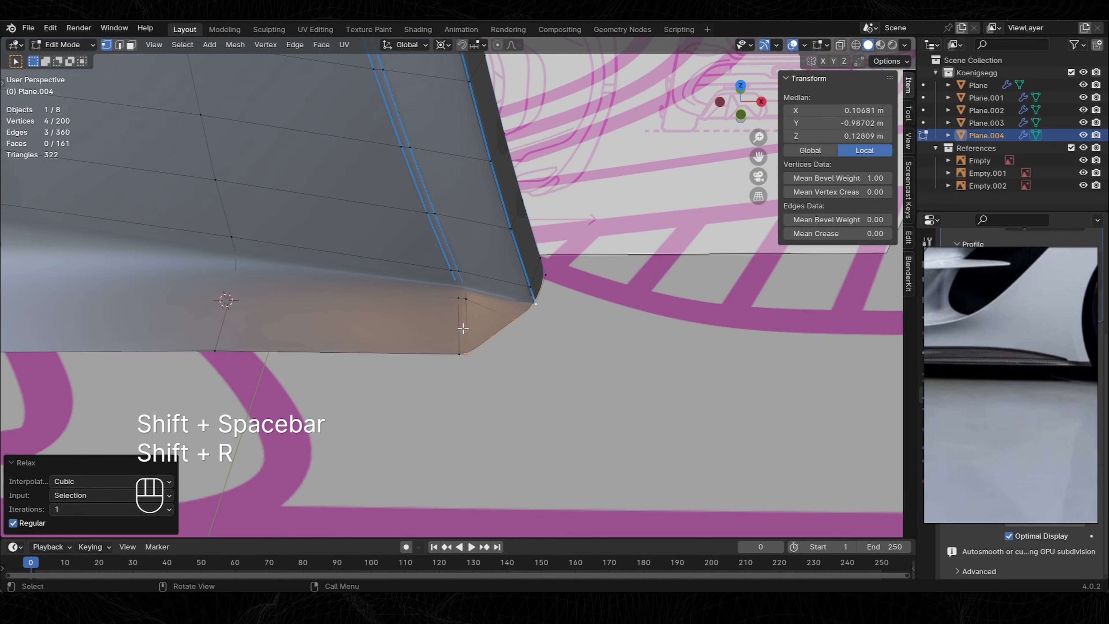
# Leave mesh editing on the lower skirt trim and inspect its lip and panel gap against the adjoining side body panel.
pyautogui.press('Tab')
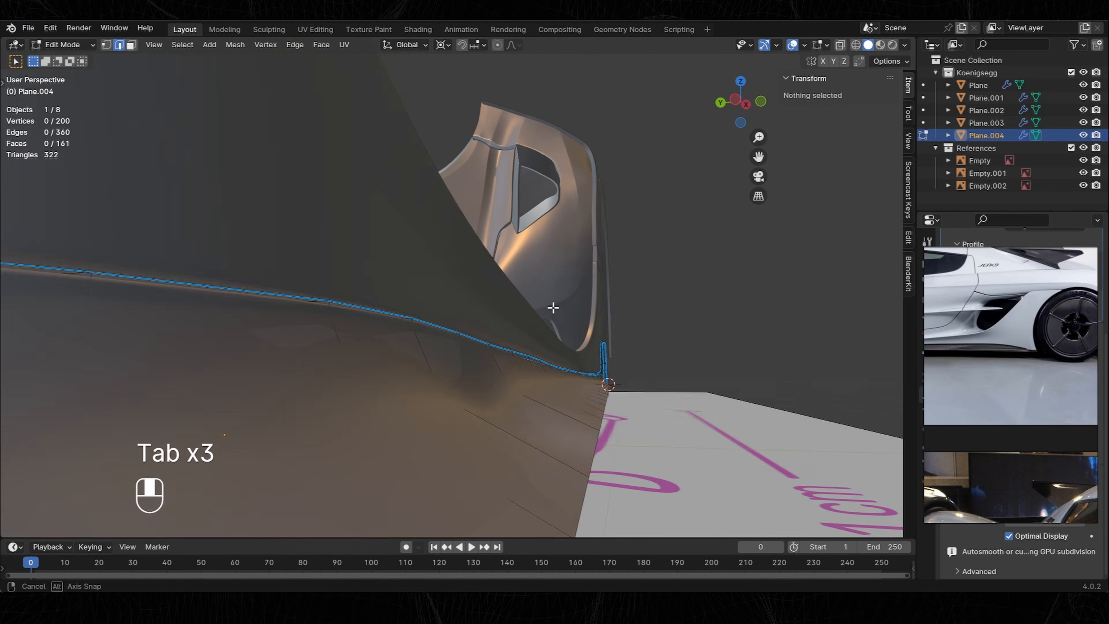
pyautogui.press('1')
pyautogui.hotkey('shift', 's')
pyautogui.press('Tab')
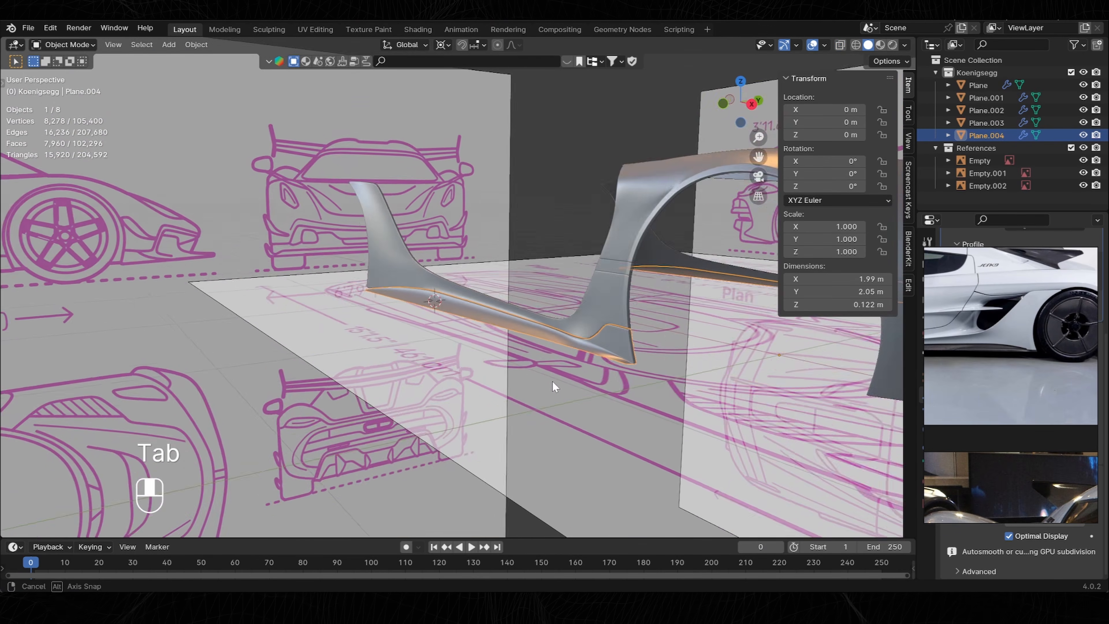
pyautogui.moveTo(555, 387); pyautogui.dragTo(465, 321, button='middle')
pyautogui.moveTo(448, 315); pyautogui.dragTo(524, 312, button='middle')
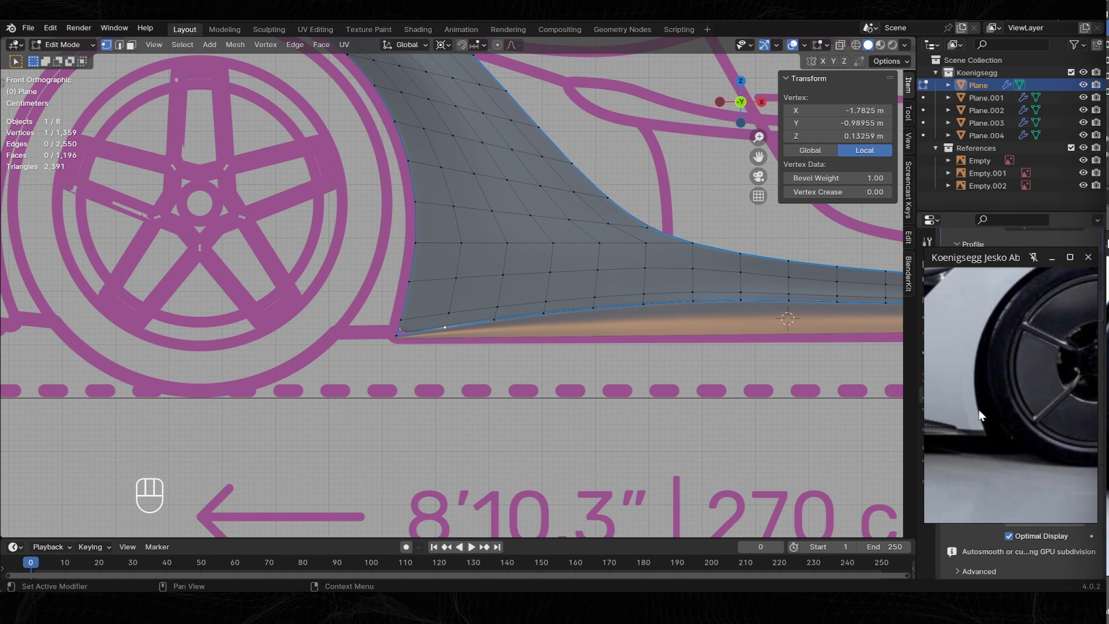
# Add one loop cut along the wheel-arch edge of the side body panel, with Even and Mirror Editing enabled.
pyautogui.keyDown('shift'); pyautogui.moveTo(443, 159); pyautogui.dragTo(480, 276, button='middle'); pyautogui.keyUp('shift')
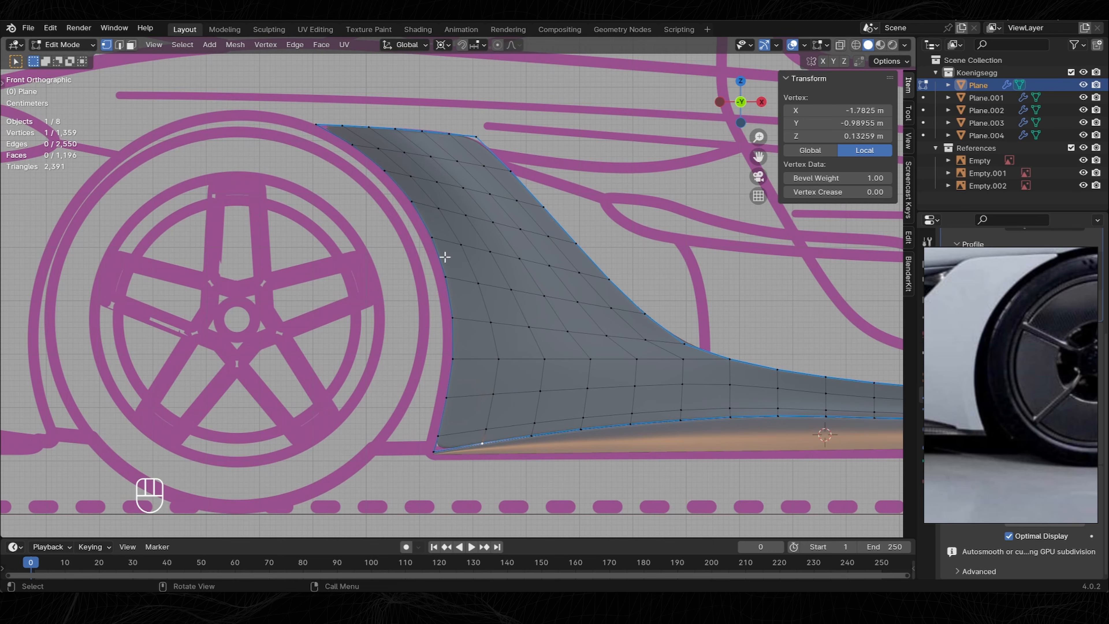
pyautogui.click(429, 213)
pyautogui.rightClick(429, 213)
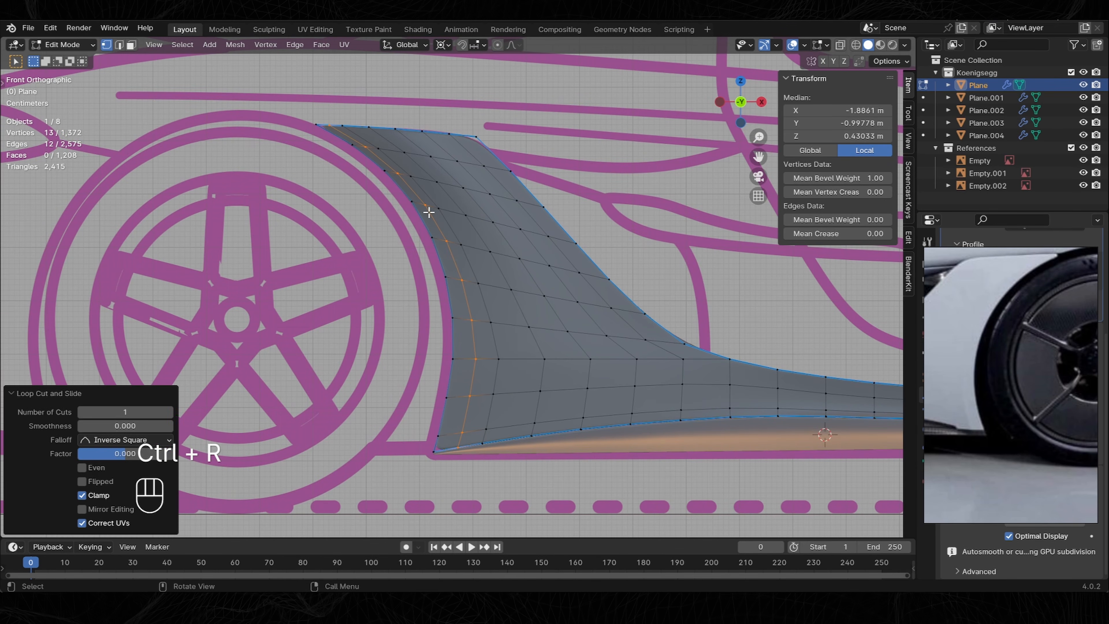
pyautogui.click(82, 467)
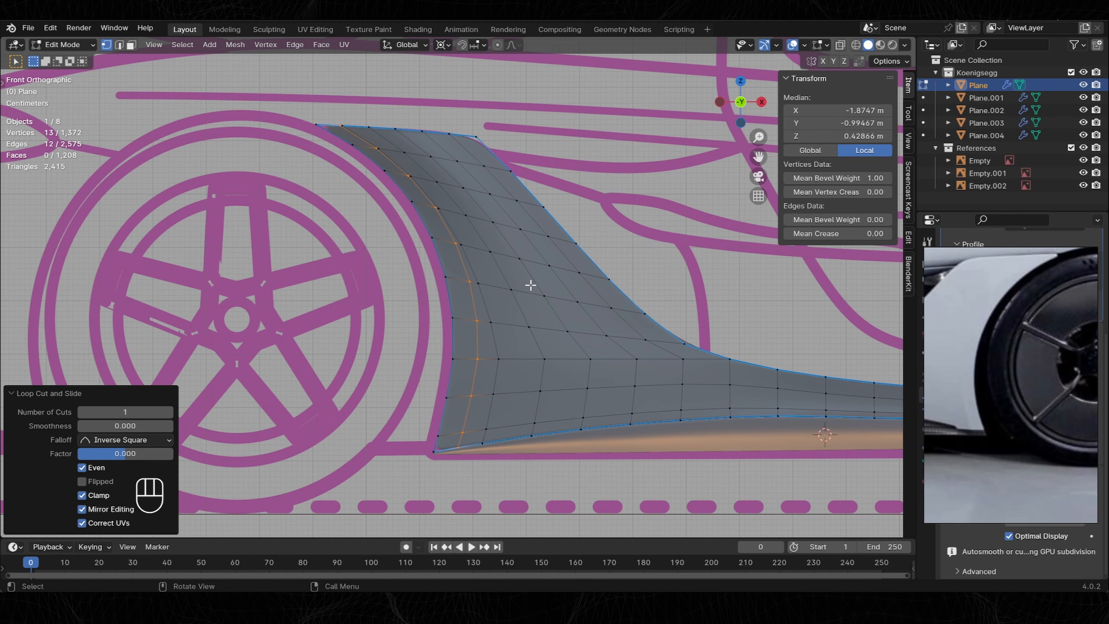
pyautogui.moveTo(394, 267); pyautogui.dragTo(483, 253, button='middle')
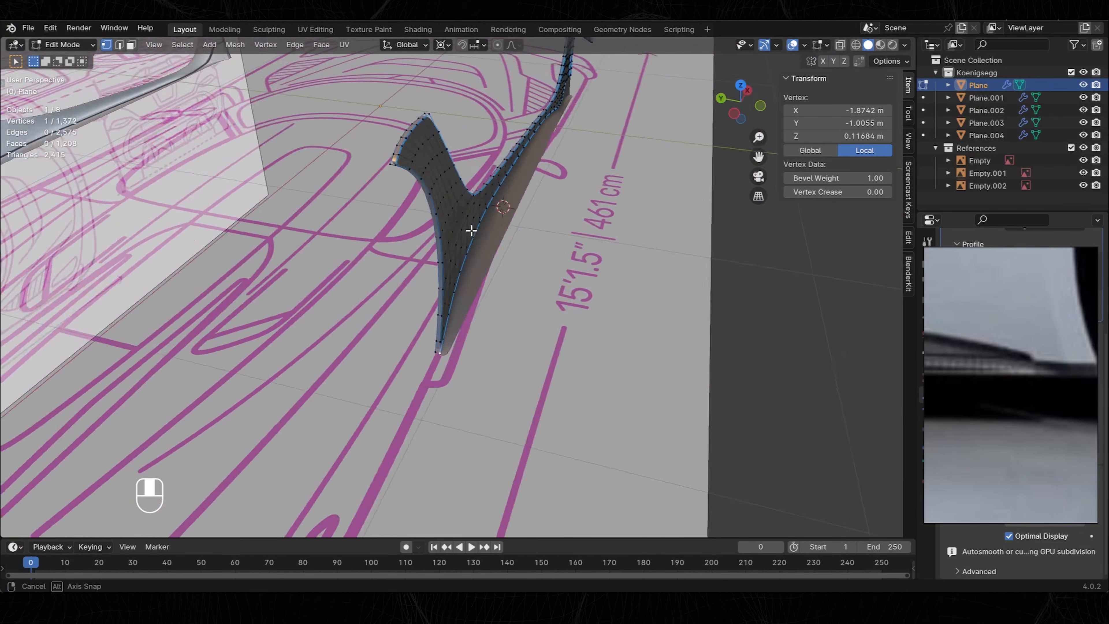
# Place the 3D cursor on the side panel's wheel-arch border and scale the neighbouring inner vertex relative to it.
pyautogui.scroll(3, 459, 265)
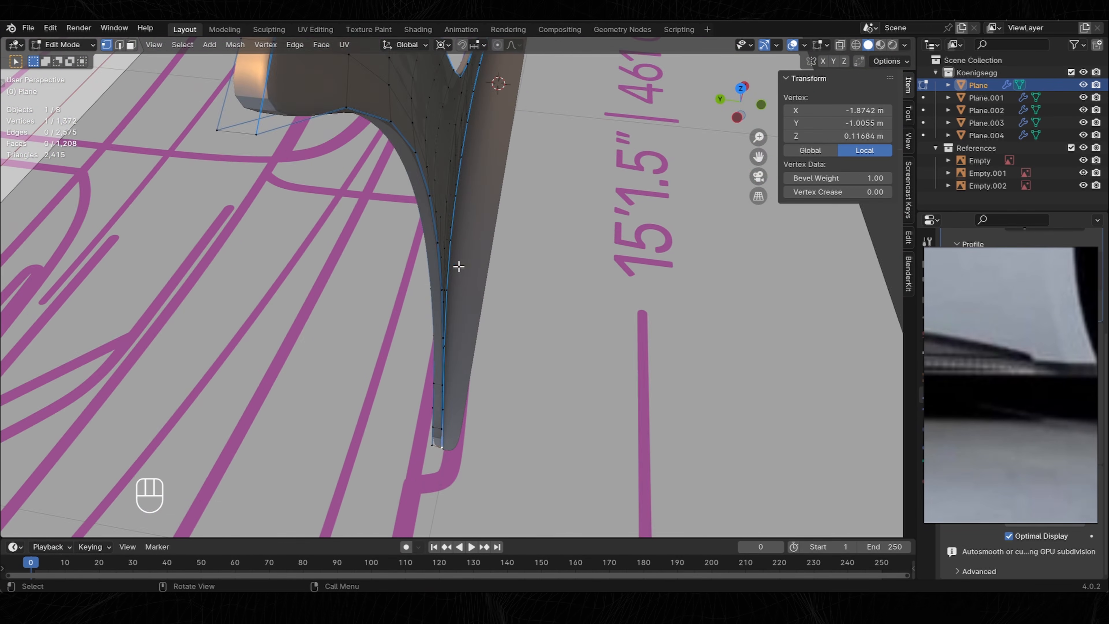
pyautogui.keyDown('shift'); pyautogui.moveTo(477, 380); pyautogui.dragTo(420, 264, button='middle'); pyautogui.keyUp('shift')
pyautogui.scroll(3, 478, 302)
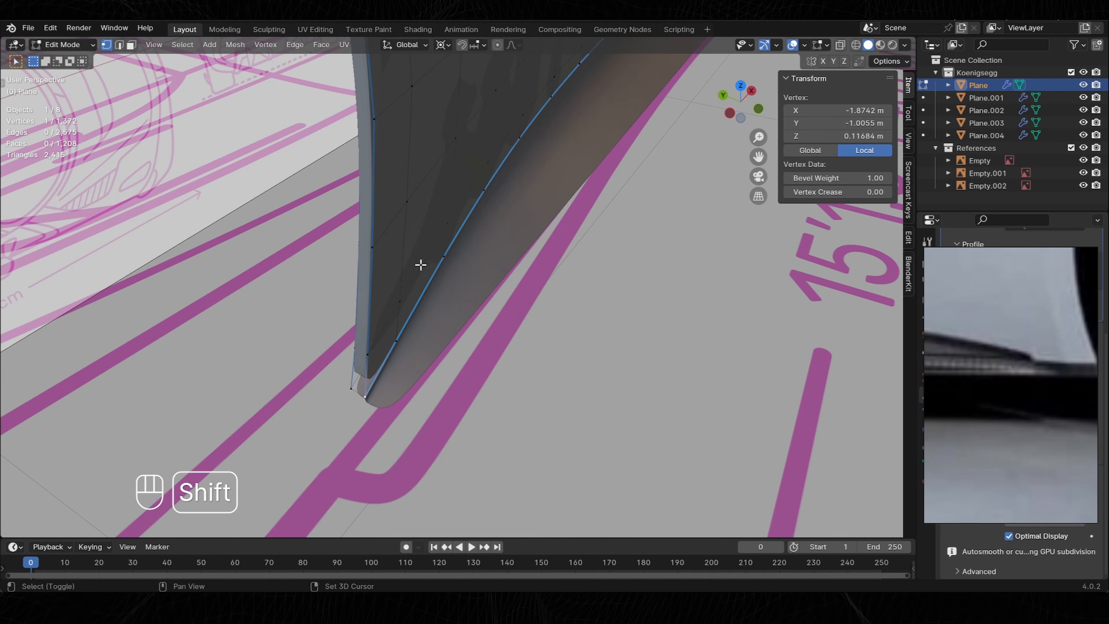
pyautogui.click(454, 332)
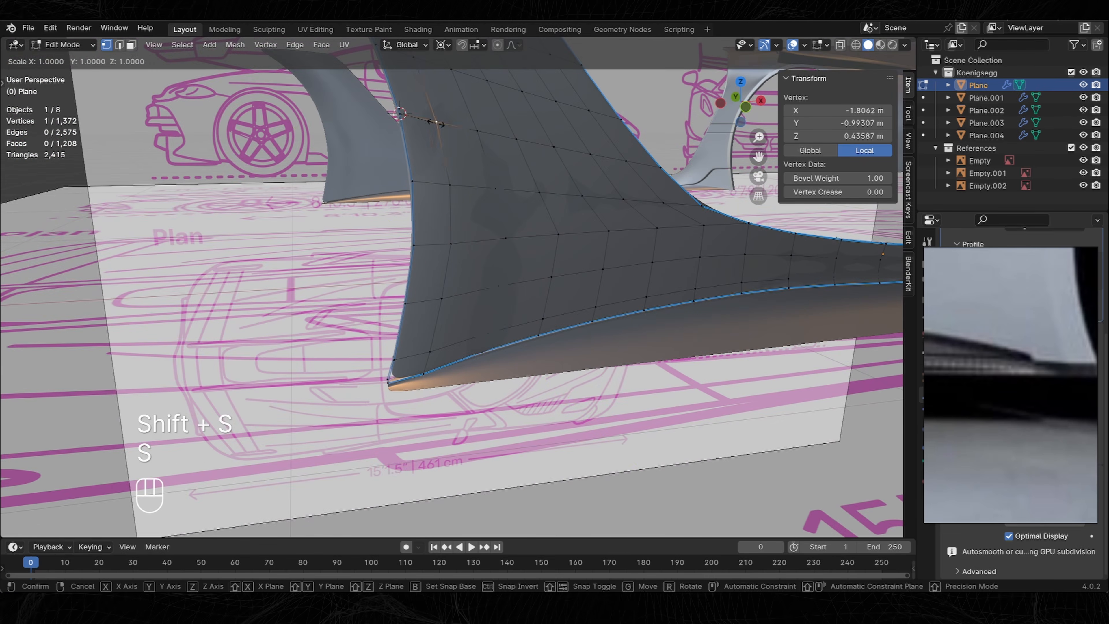
pyautogui.click(459, 210)
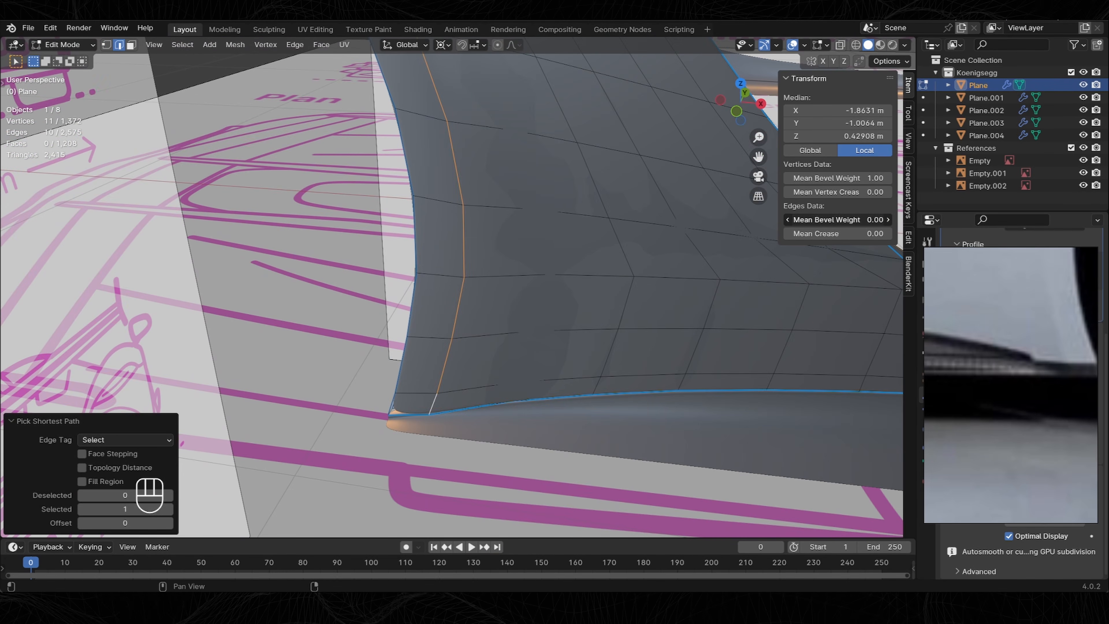
# Raise the mean bevel weight of the edge path running just inside the panel's wheel-arch border and fine-tune it.
pyautogui.moveTo(837, 219); pyautogui.dragTo(900, 219)
pyautogui.scroll(-2, 455, 320)
pyautogui.scroll(6, 455, 319)
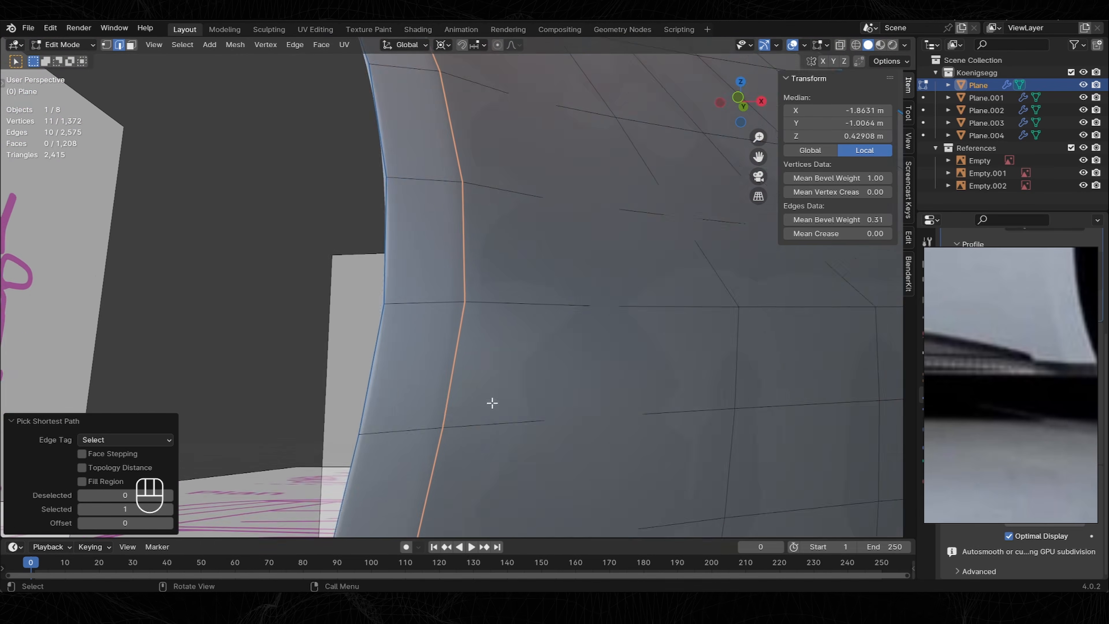
pyautogui.moveTo(493, 404); pyautogui.dragTo(526, 422, button='middle')
pyautogui.moveTo(815, 218); pyautogui.dragTo(839, 218)
pyautogui.scroll(-2, 516, 278)
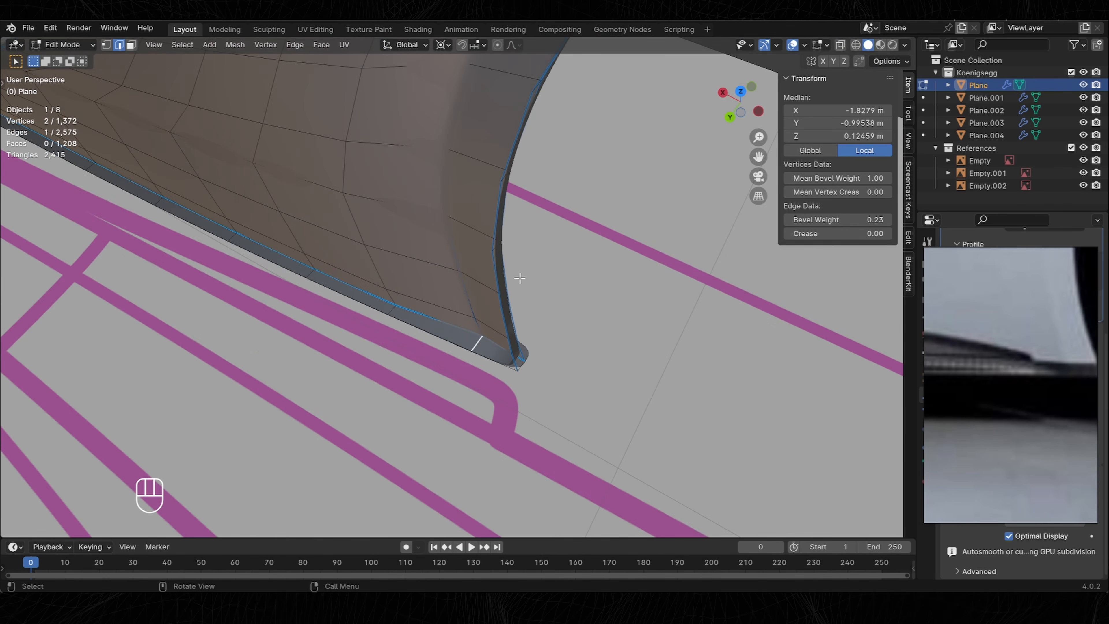
# Examine the side panel's lower corner and upper tip from several angles, including in Object Mode.
pyautogui.keyDown('shift'); pyautogui.moveTo(515, 138); pyautogui.dragTo(484, 282, button='middle'); pyautogui.keyUp('shift')
pyautogui.scroll(-3, 611, 256)
pyautogui.keyDown('shift'); pyautogui.moveTo(612, 255); pyautogui.dragTo(565, 253, button='middle'); pyautogui.keyUp('shift')
pyautogui.scroll(3, 546, 249)
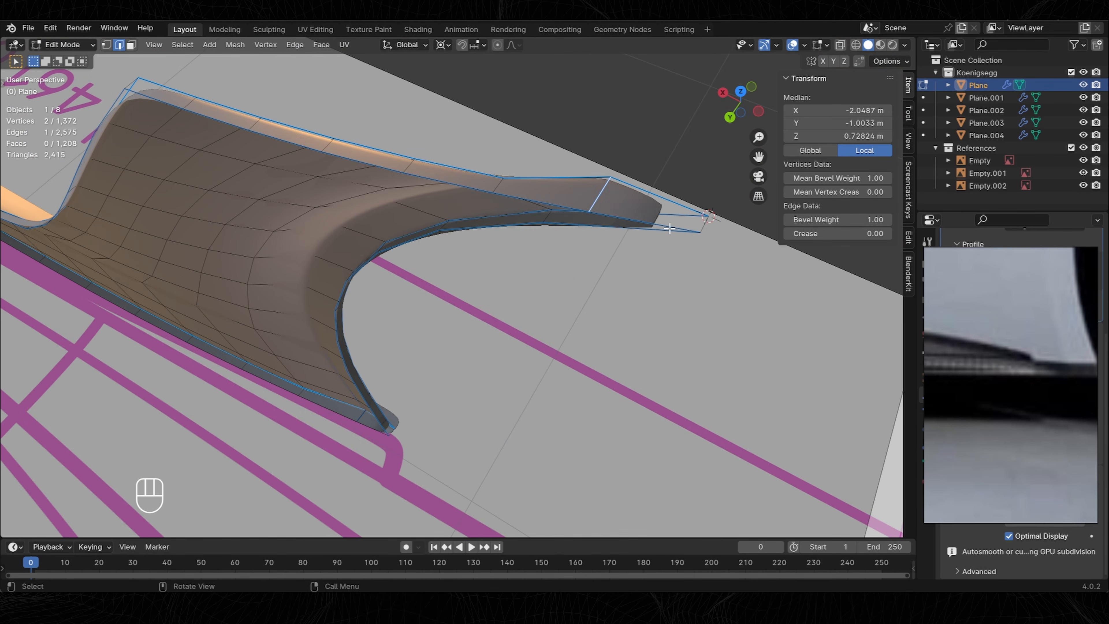
pyautogui.moveTo(670, 229); pyautogui.dragTo(252, 158, button='middle')
pyautogui.press('Tab')
pyautogui.scroll(-2, 559, 230)
pyautogui.keyDown('shift'); pyautogui.moveTo(507, 184); pyautogui.dragTo(455, 214, button='middle'); pyautogui.keyUp('shift')
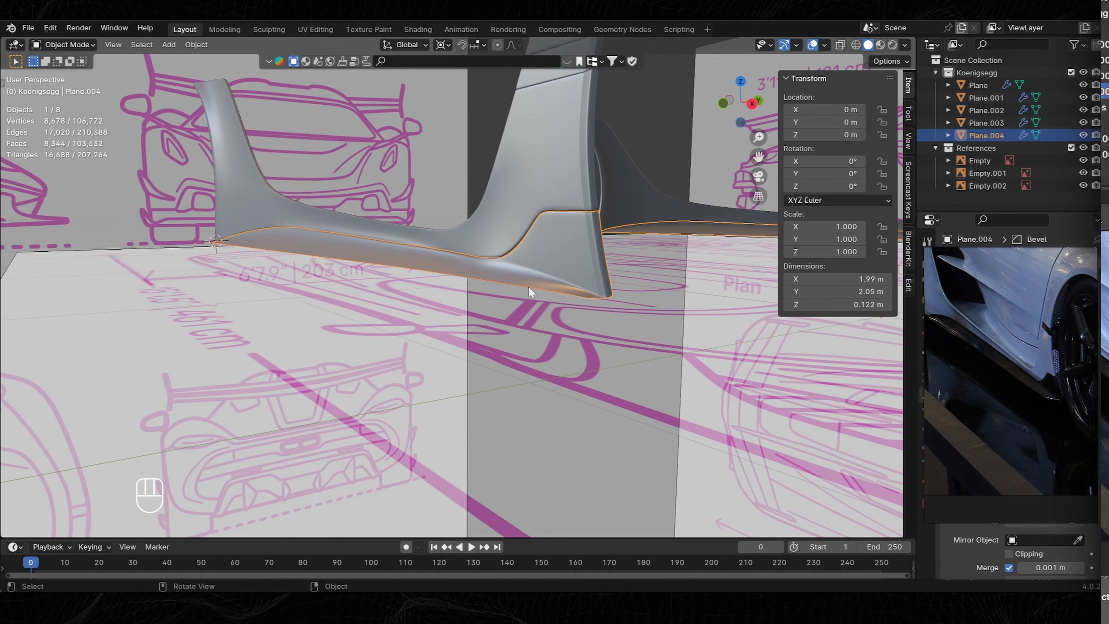
# Extrude the lower border edges of the sill strip Plane.004 straight down by about 0.0018 m.
pyautogui.press('Tab')
pyautogui.scroll(3, 526, 288)
pyautogui.keyDown('shift'); pyautogui.moveTo(742, 284); pyautogui.dragTo(524, 293, button='middle'); pyautogui.keyUp('shift')
pyautogui.press('2')
pyautogui.keyDown('alt'); pyautogui.click(523, 292); pyautogui.keyUp('alt')
pyautogui.keyDown('alt'); pyautogui.keyDown('shift'); pyautogui.click(436, 284); pyautogui.keyUp('shift'); pyautogui.keyUp('alt')
pyautogui.scroll(-4, 435, 287)
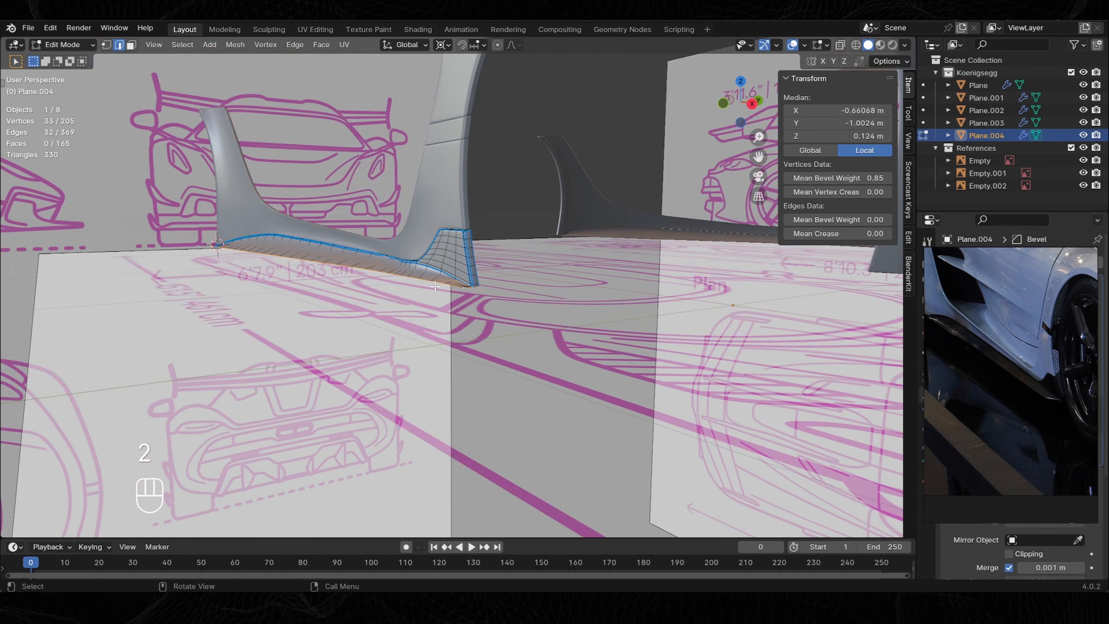
pyautogui.scroll(4, 435, 286)
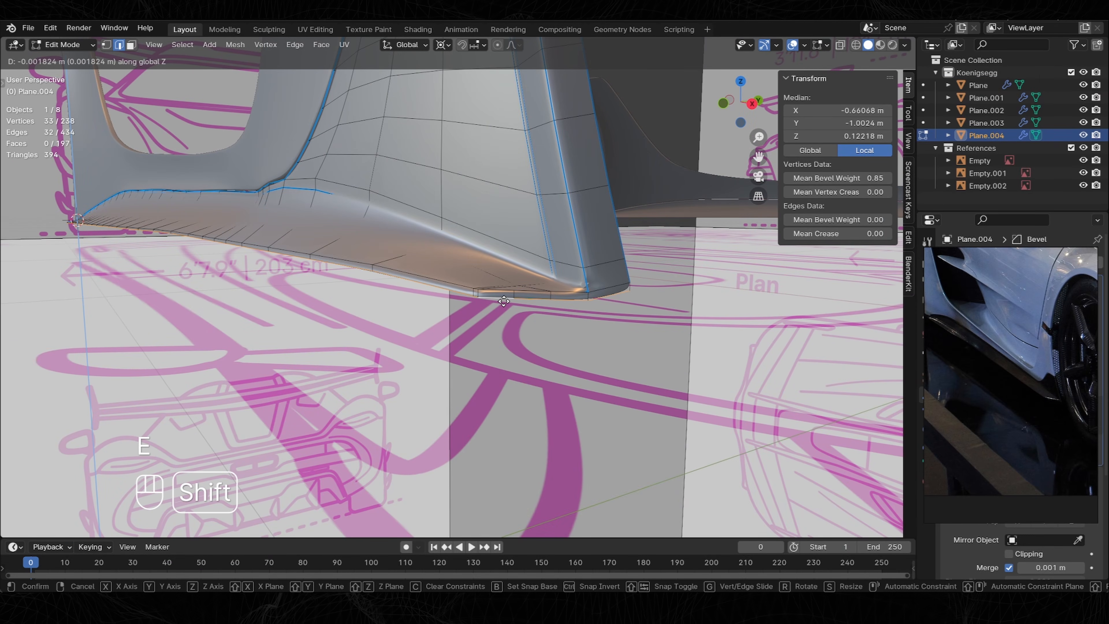
pyautogui.click(504, 301)
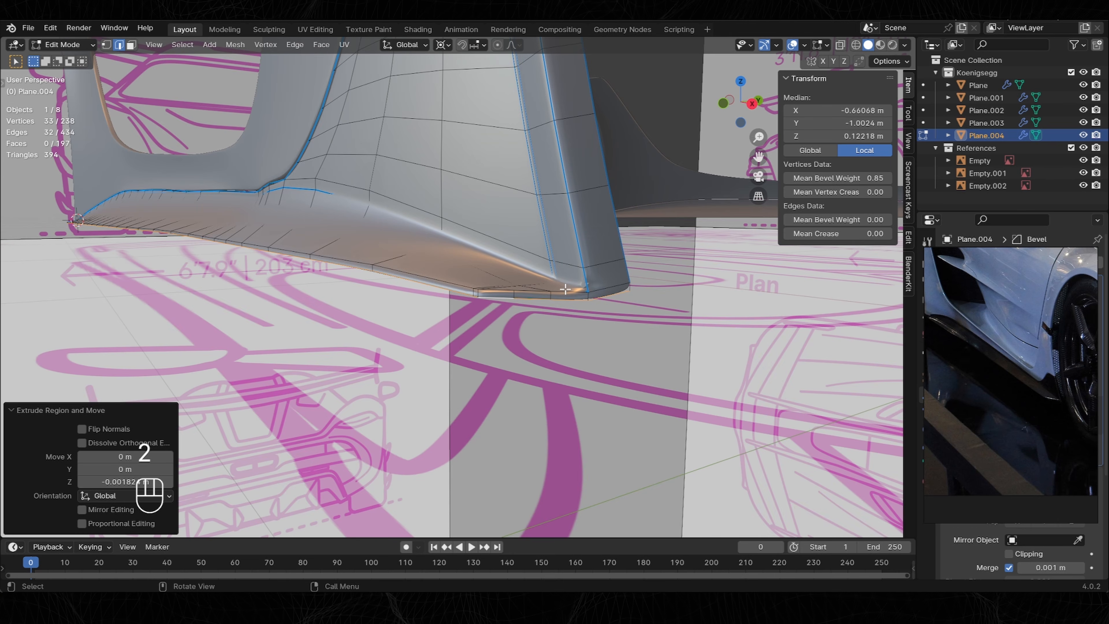
# Lower the sill strip's extruded bottom edges a little further and check the shape in Object Mode.
pyautogui.hotkey('ctrl', 'z')
pyautogui.scroll(-5, 565, 289)
pyautogui.moveTo(565, 289); pyautogui.dragTo(526, 266, button='middle')
pyautogui.scroll(3, 621, 262)
pyautogui.press('Tab')
pyautogui.press('Tab')
pyautogui.press('KP_Decimal')
pyautogui.press('Tab')
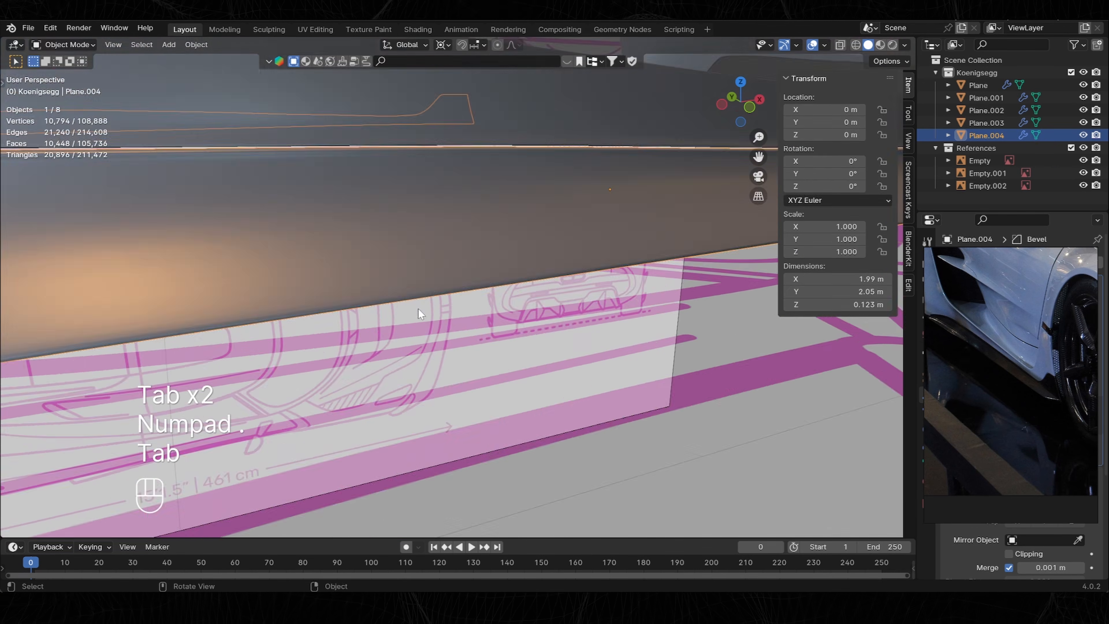
pyautogui.press('Tab')
pyautogui.press('2')
pyautogui.press('g')
pyautogui.press('Tab')
pyautogui.press('Tab')
pyautogui.press('2')
# Try a one-segment bevel on the sill strip's lower edges and select the edge path at its wheel-arch end.
pyautogui.hotkey('ctrl', 'b')
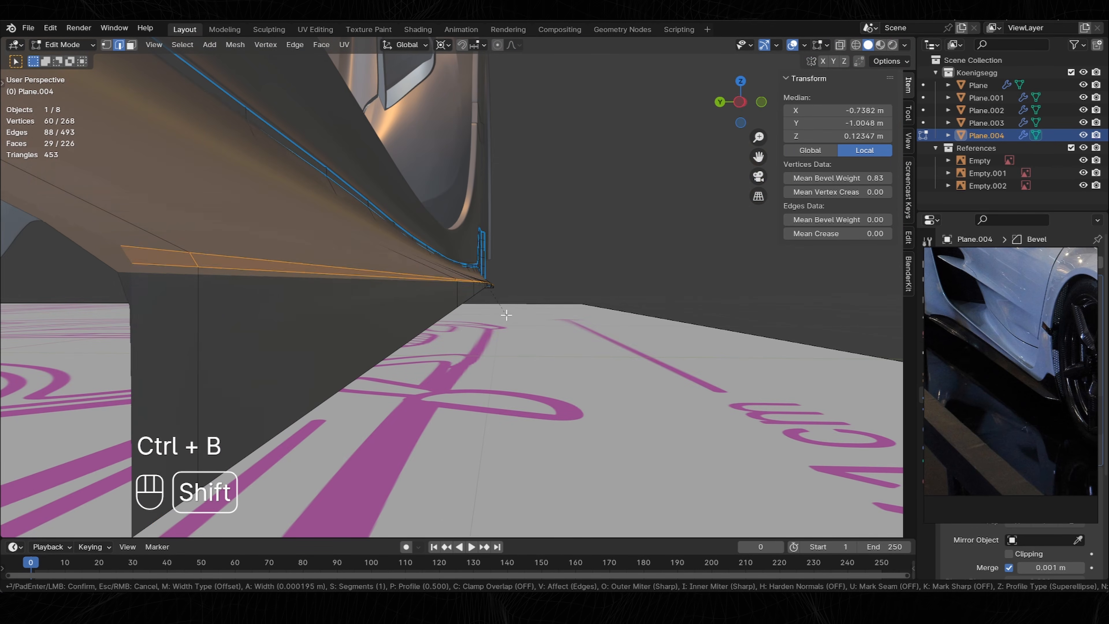
pyautogui.scroll(1, 506, 315)
pyautogui.click(228, 401)
pyautogui.press('Tab')
pyautogui.moveTo(228, 401); pyautogui.dragTo(549, 310, button='middle')
pyautogui.press('Tab')
pyautogui.click(585, 278)
pyautogui.keyDown('ctrl'); pyautogui.click(845, 276); pyautogui.keyUp('ctrl')
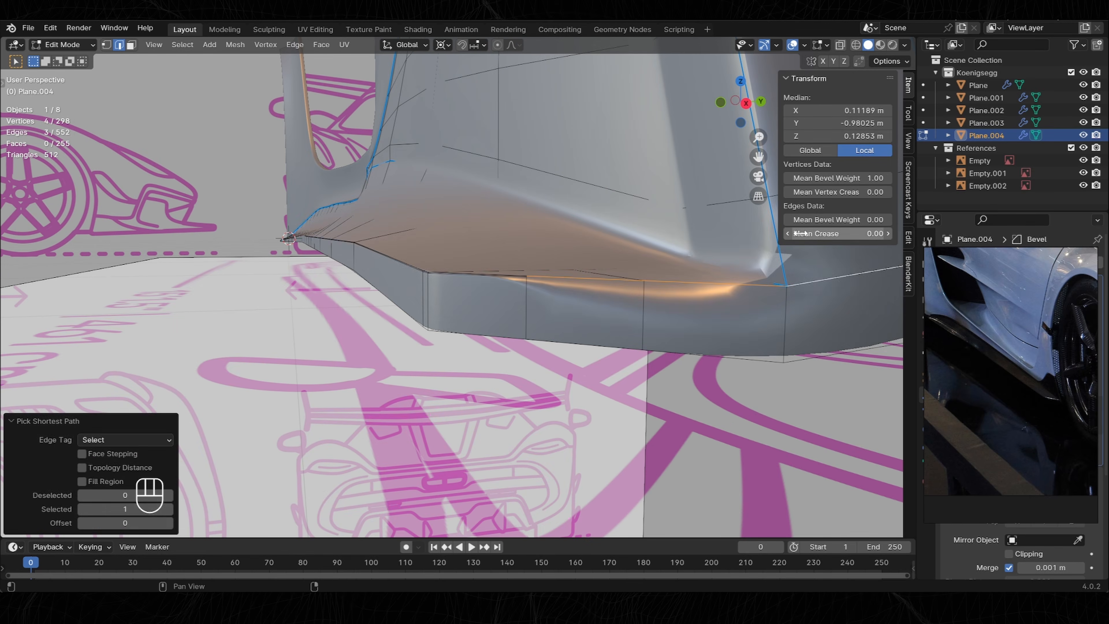
# Undo the bevel attempt and the edge selection on the sill strip.
pyautogui.hotkey('ctrl', 'z')
pyautogui.hotkey('ctrl', 'z')
pyautogui.hotkey('ctrl', 'z')
pyautogui.hotkey('ctrl', 'z')
pyautogui.hotkey('ctrl', 'z')
pyautogui.hotkey('ctrl', 'z')
pyautogui.hotkey('ctrl', 'z')
# Set the sill strip's Bevel modifier to 1 segment with an Arc outer miter.
pyautogui.moveTo(1014, 258); pyautogui.dragTo(189, 257)
pyautogui.scroll(-3, 572, 258)
pyautogui.moveTo(572, 258)
pyautogui.mouseDown(button='middle')
pyautogui.moveTo(572, 290)
pyautogui.moveTo(570, 258)
pyautogui.moveTo(547, 282)
pyautogui.moveTo(568, 258)
pyautogui.mouseUp(button='middle')
pyautogui.click(227, 258)
pyautogui.scroll(3, 547, 283)
pyautogui.scroll(-2, 567, 258)
pyautogui.click(1044, 346)
pyautogui.click(972, 440)
pyautogui.scroll(-3, 1004, 437)
pyautogui.click(1025, 409)
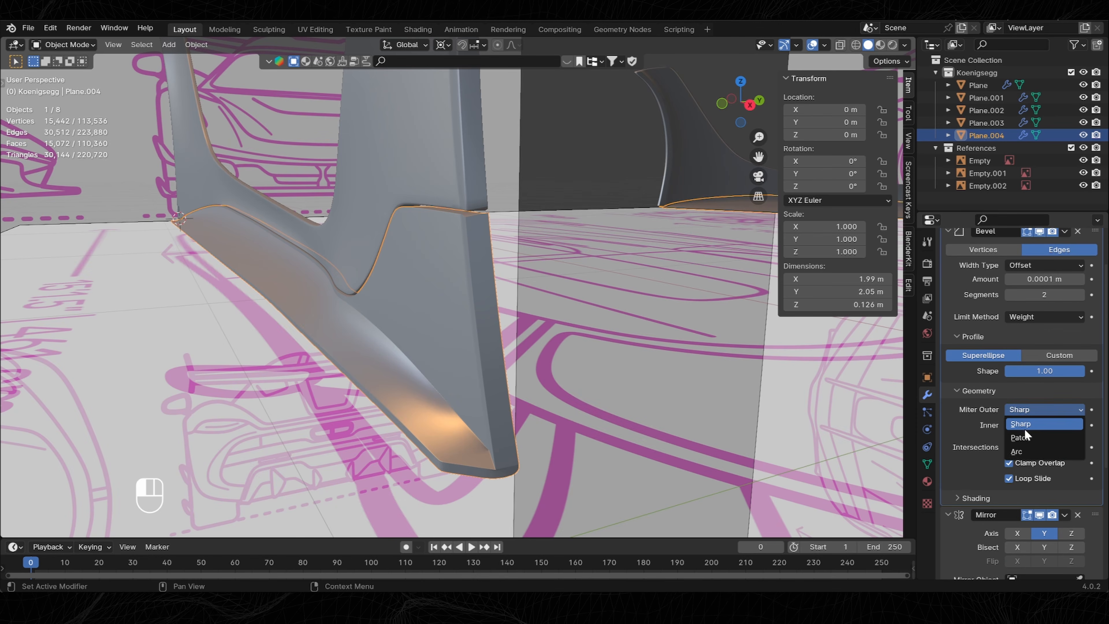
pyautogui.click(1024, 451)
pyautogui.moveTo(463, 305); pyautogui.dragTo(546, 328, button='middle')
pyautogui.keyDown('shift'); pyautogui.moveTo(546, 328); pyautogui.dragTo(699, 302, button='middle'); pyautogui.keyUp('shift')
pyautogui.keyDown('shift'); pyautogui.moveTo(612, 306); pyautogui.dragTo(448, 312, button='middle'); pyautogui.keyUp('shift')
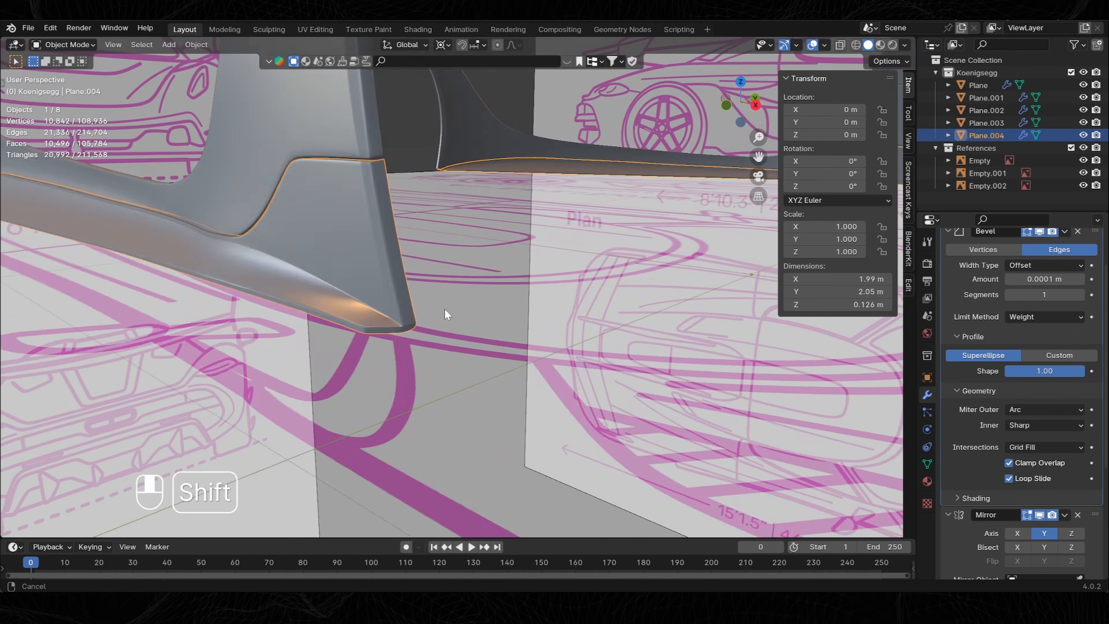
# Try adding bevel weight to the edges around the sill strip's lower wheel-arch corner.
pyautogui.press('Tab')
pyautogui.press('Tab')
pyautogui.press('Tab')
pyautogui.press('Tab')
pyautogui.press('Tab')
pyautogui.press('2')
pyautogui.keyDown('alt'); pyautogui.click(506, 334); pyautogui.keyUp('alt')
pyautogui.keyDown('alt'); pyautogui.keyDown('shift'); pyautogui.click(507, 334); pyautogui.keyUp('shift'); pyautogui.keyUp('alt')
pyautogui.moveTo(837, 220); pyautogui.dragTo(887, 220)
pyautogui.press('Tab')
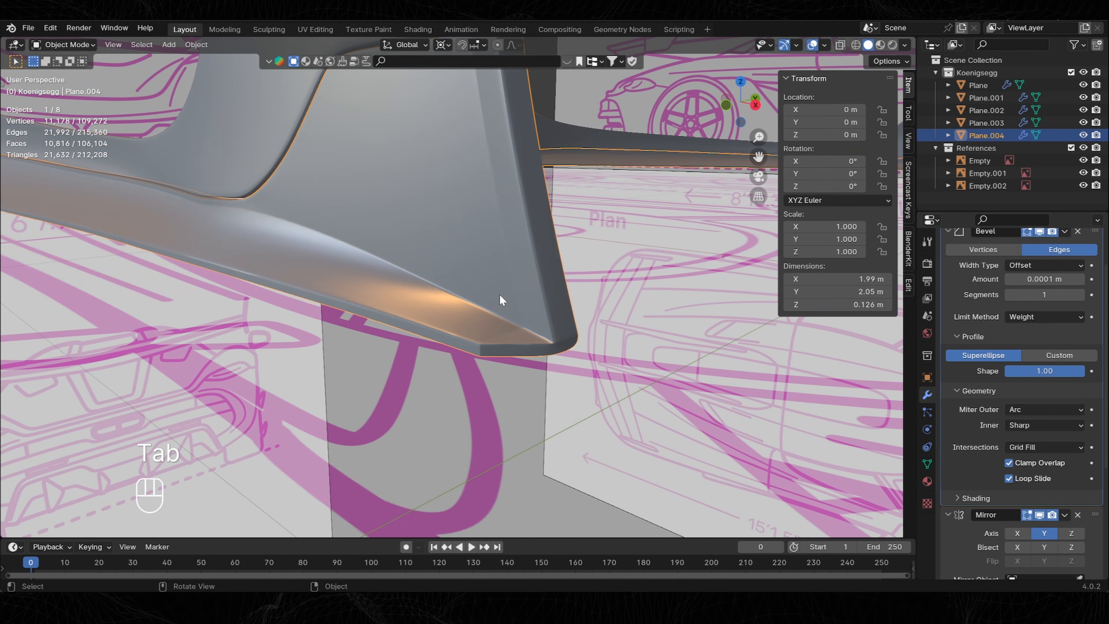
# Undo the bevel weight change on the sill strip's corner edges.
pyautogui.press('Tab')
pyautogui.press('Tab')
pyautogui.press('Tab')
pyautogui.hotkey('ctrl', 'z')
pyautogui.press('Tab')
pyautogui.press('Tab')
pyautogui.press('Tab')
# Scale the vertices at the sill strip's open wheel-arch end along Z to level them.
pyautogui.moveTo(614, 240); pyautogui.dragTo(551, 239, button='middle')
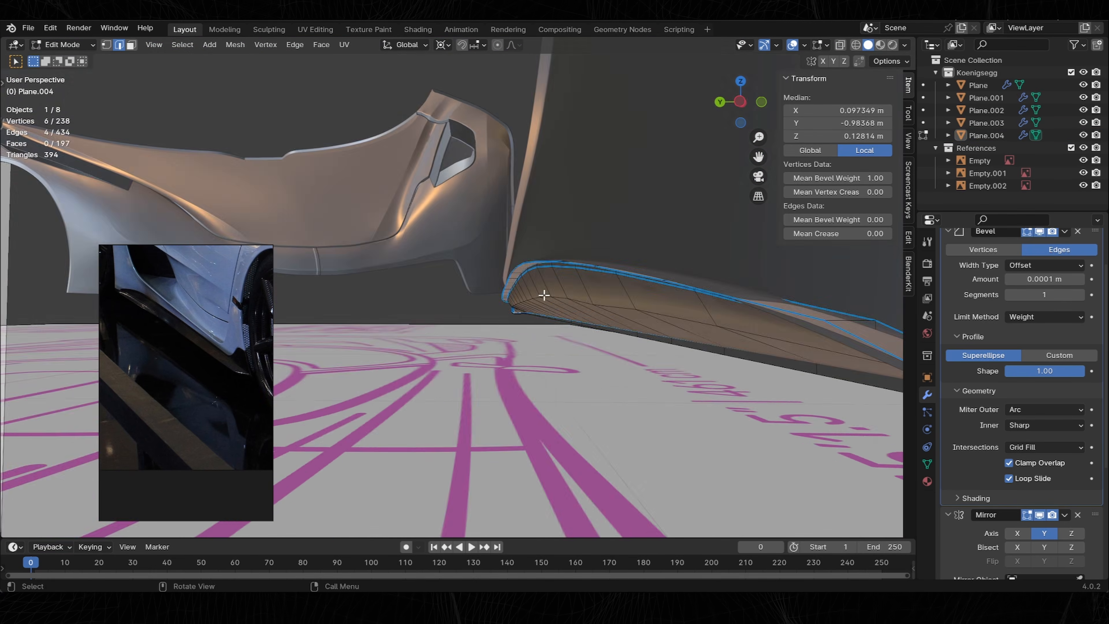
pyautogui.moveTo(545, 296); pyautogui.dragTo(501, 326, button='middle')
pyautogui.press('1')
pyautogui.click(562, 297)
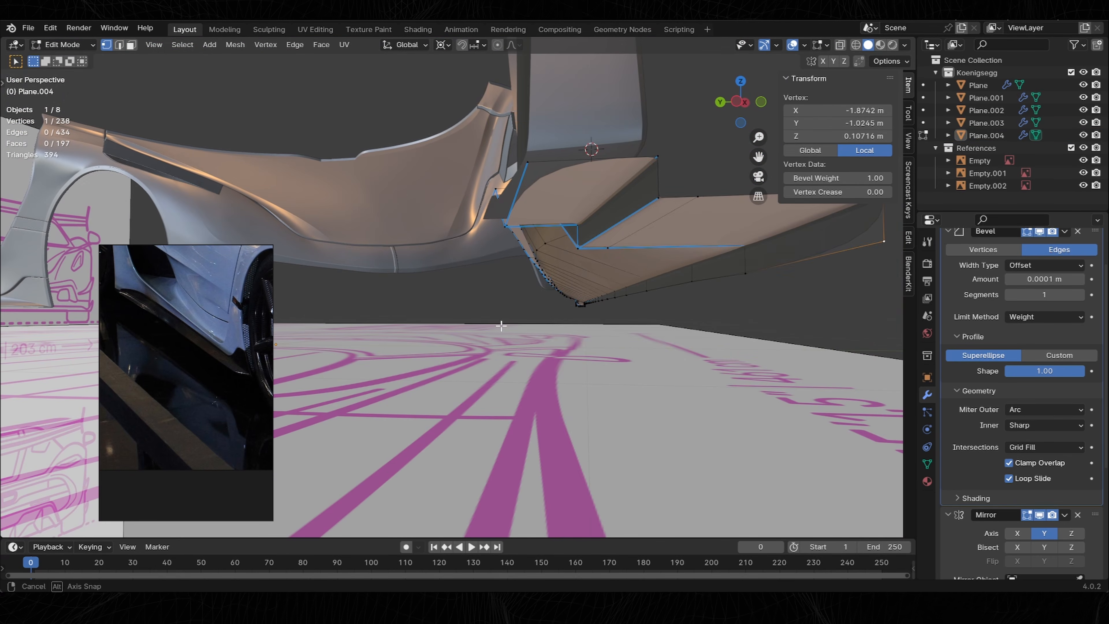
pyautogui.moveTo(526, 166); pyautogui.dragTo(463, 271, button='middle')
pyautogui.hotkey('ctrl', 'z')
pyautogui.keyDown('ctrl'); pyautogui.click(440, 266); pyautogui.keyUp('ctrl')
pyautogui.press('s')
pyautogui.press('z')
pyautogui.click(462, 257)
# Fill the sill strip's open end and add a single loop cut across it.
pyautogui.press('a')
pyautogui.press('m')
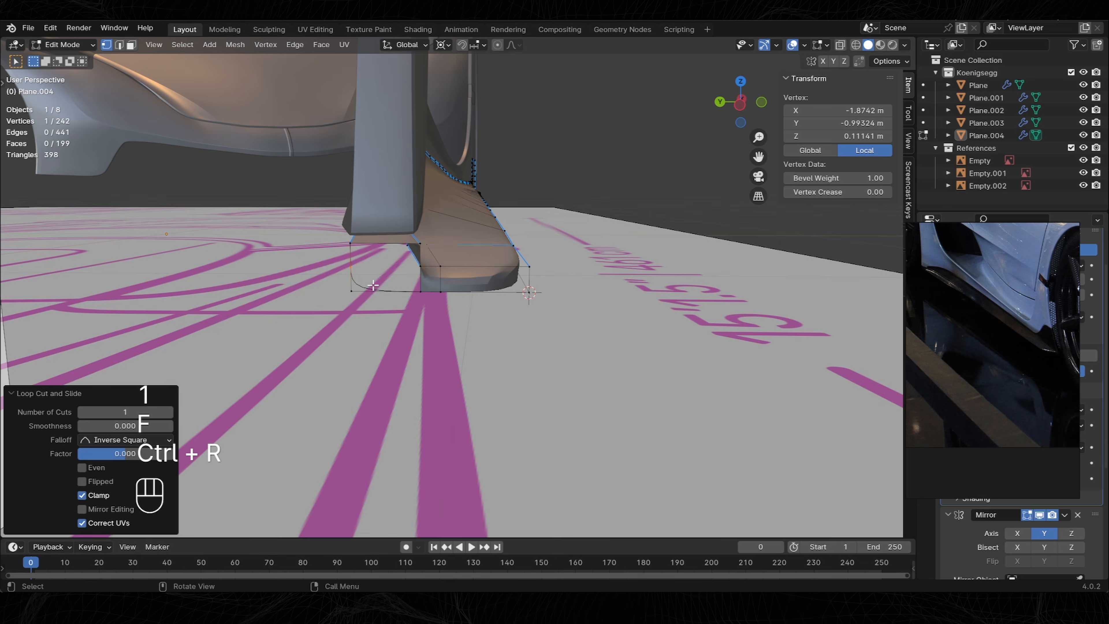
pyautogui.press('Tab')
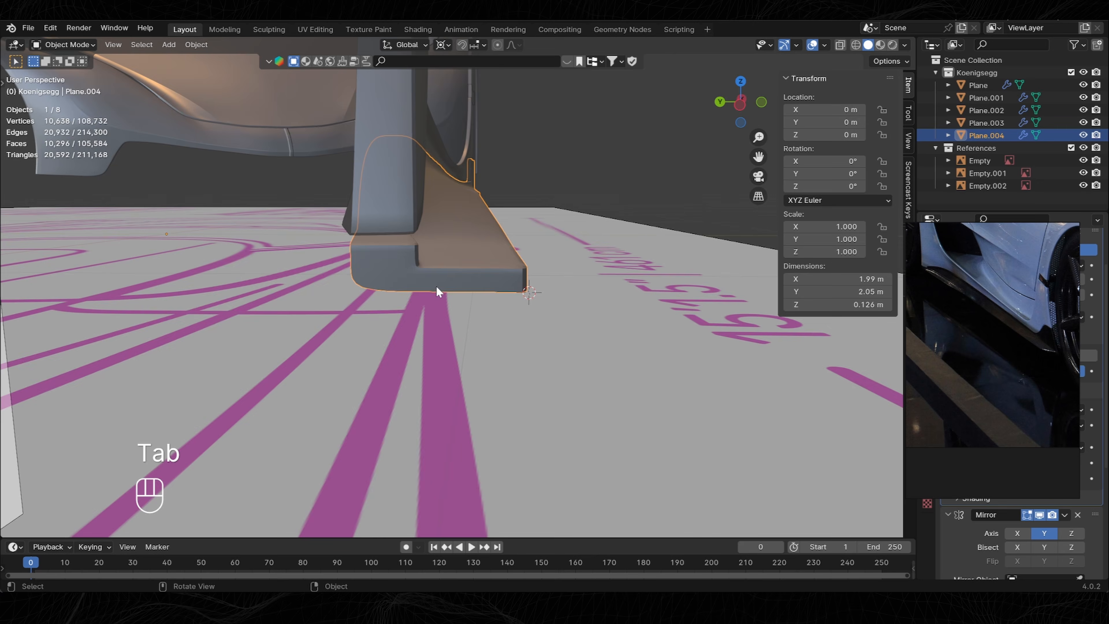
# Check the sill strip's vertices in Edit Mode and save the file Koenigsegg Jesko Absolut.blend.
pyautogui.moveTo(436, 288); pyautogui.dragTo(519, 287, button='middle')
pyautogui.press('Tab')
pyautogui.press('1')
pyautogui.click(332, 219)
pyautogui.keyDown('ctrl'); pyautogui.click(339, 220); pyautogui.keyUp('ctrl')
pyautogui.moveTo(338, 220); pyautogui.dragTo(543, 283, button='middle')
pyautogui.hotkey('ctrl', 'r')
pyautogui.hotkey('ctrl', 's')
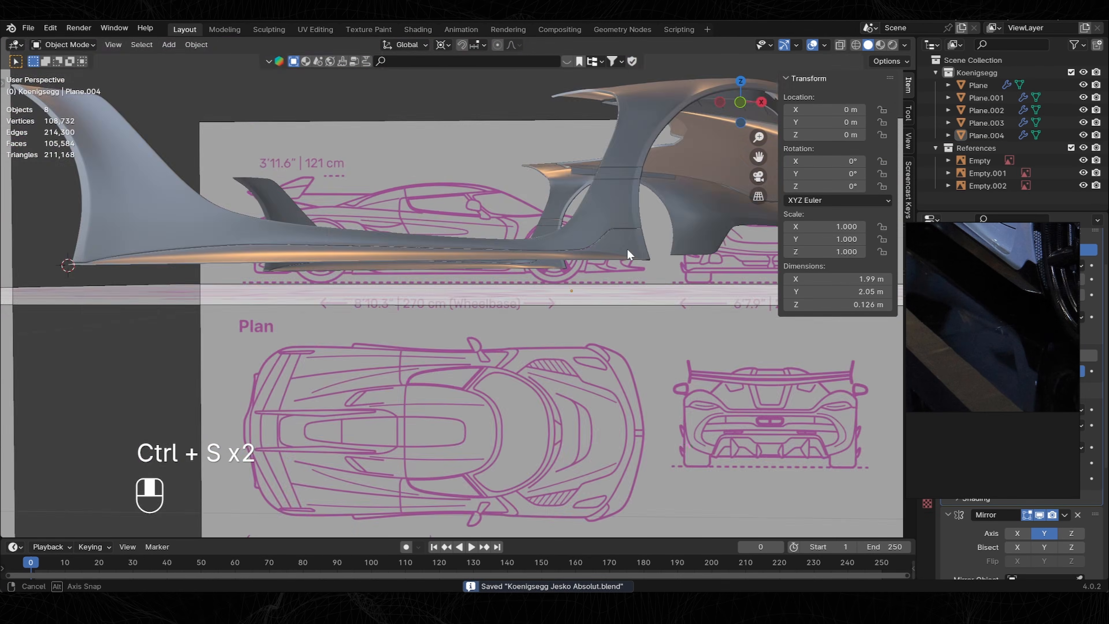
pyautogui.moveTo(627, 249); pyautogui.dragTo(893, 80, button='middle')
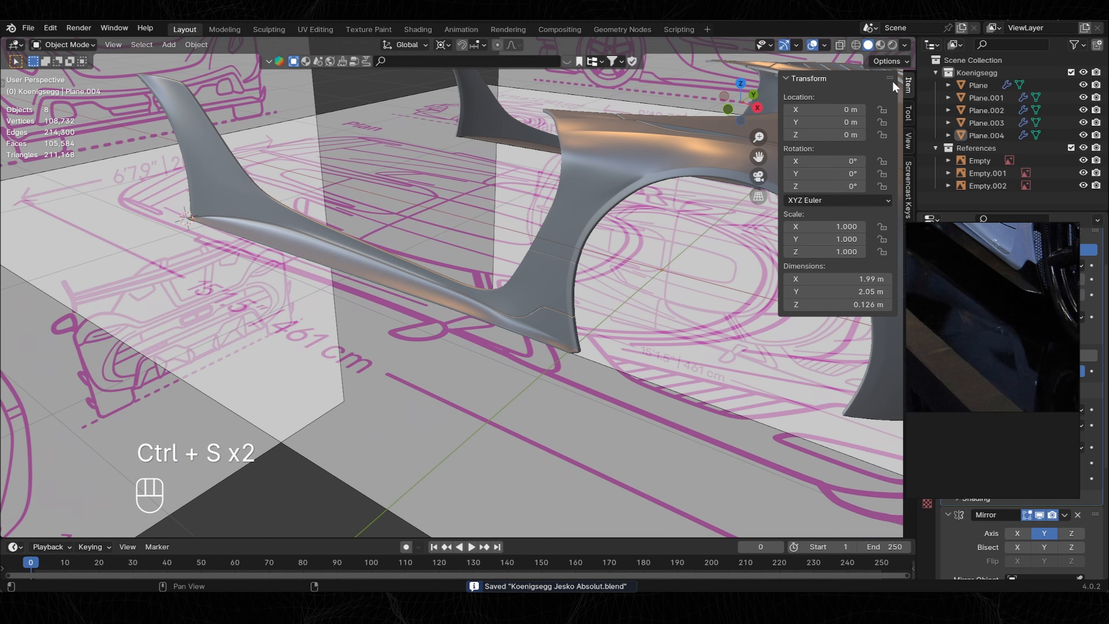
# Try Rendered shading, return to Solid shading, and view the body panels with the glossy red MatCap.
pyautogui.click(893, 44)
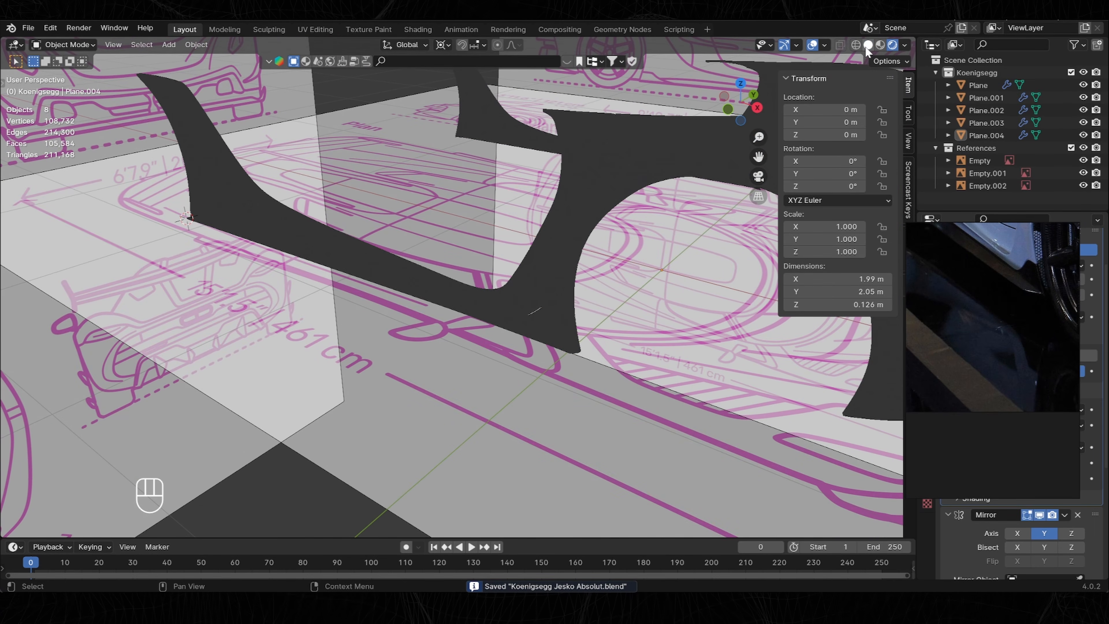
pyautogui.click(869, 45)
pyautogui.click(903, 44)
pyautogui.click(873, 131)
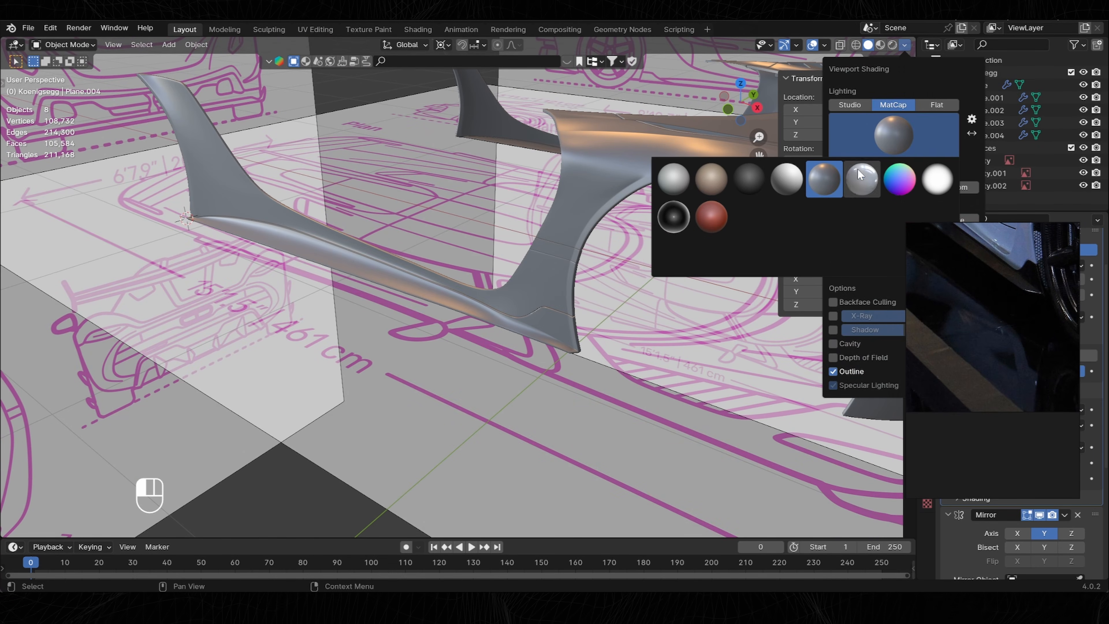
pyautogui.click(899, 214)
pyautogui.scroll(-1, 476, 240)
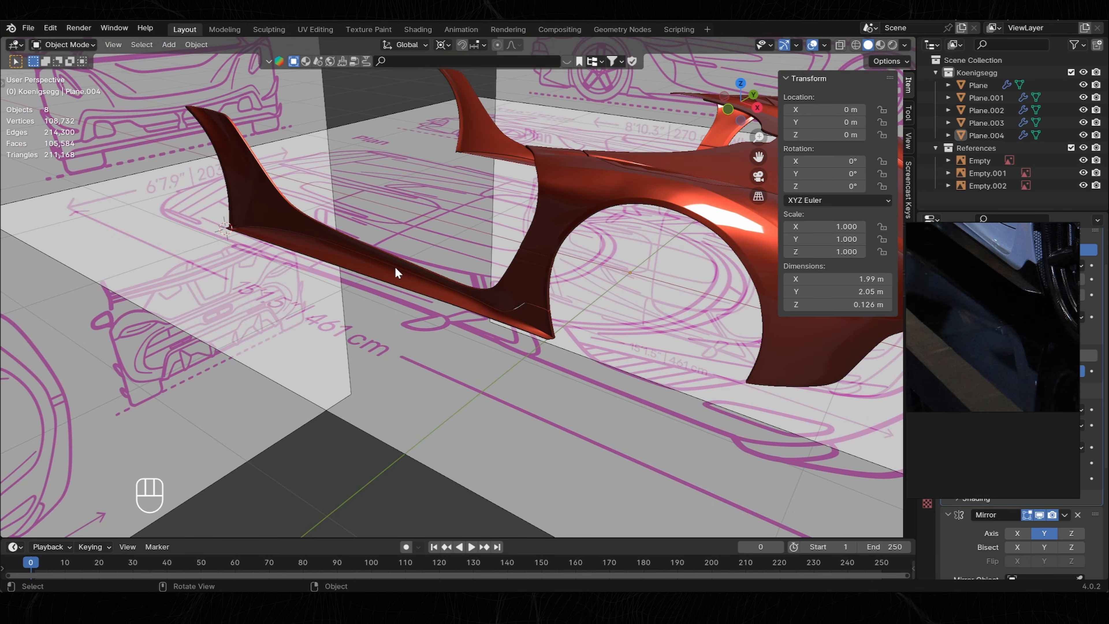
pyautogui.moveTo(395, 271); pyautogui.dragTo(473, 276, button='middle')
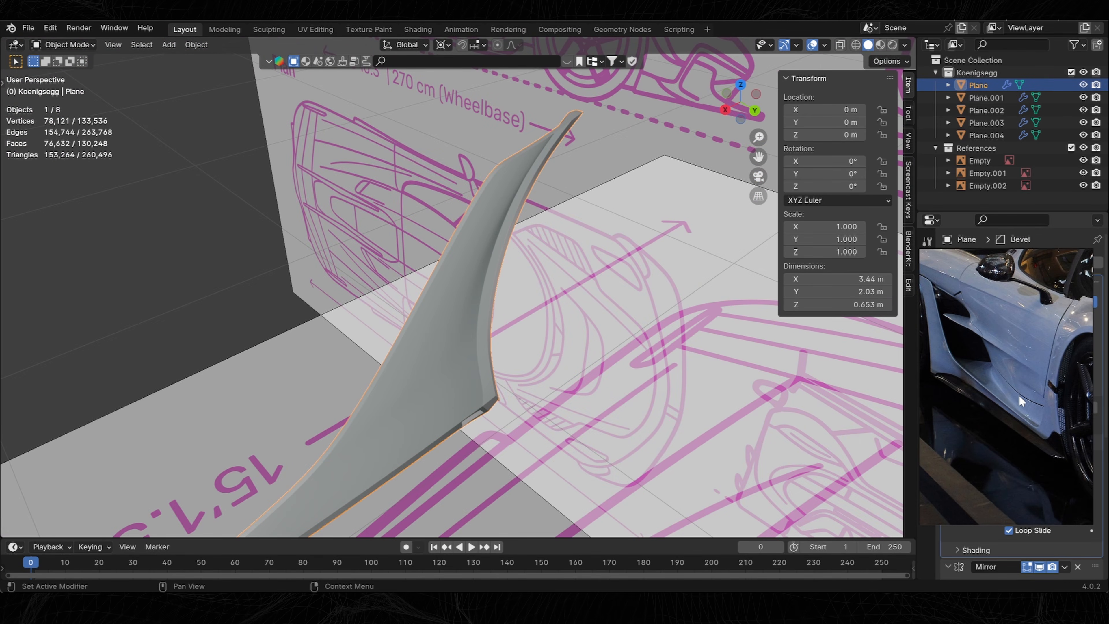
# Snap the 3D cursor to the vertex at the lower wheel-arch corner of the side panel.
pyautogui.press('Tab')
pyautogui.moveTo(473, 301); pyautogui.dragTo(334, 293, button='middle')
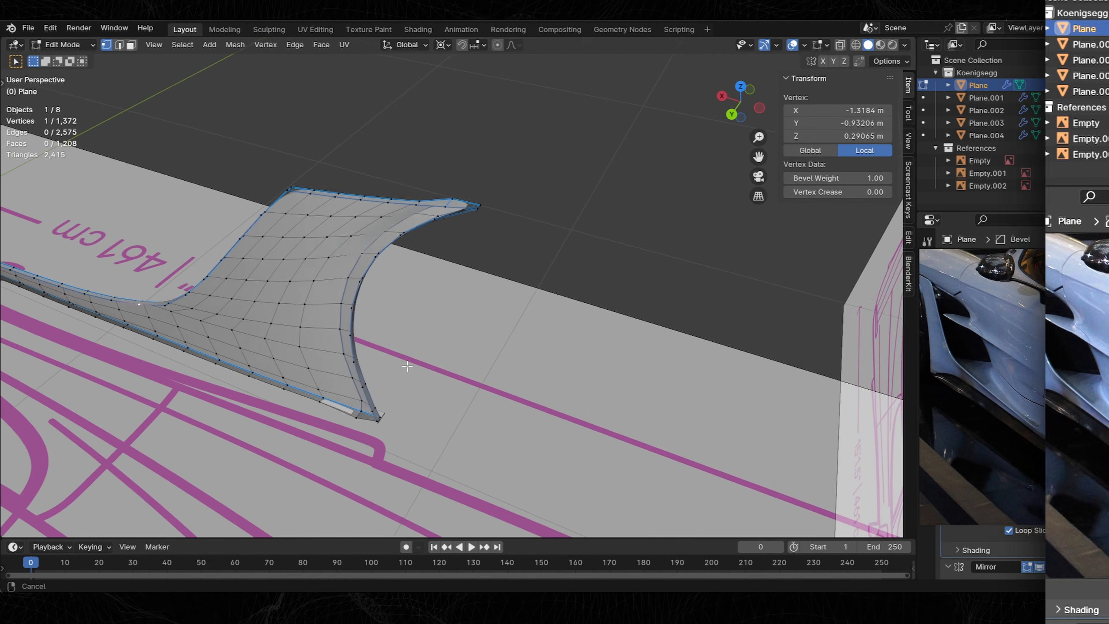
pyautogui.keyDown('shift'); pyautogui.moveTo(406, 367); pyautogui.dragTo(416, 336, button='middle'); pyautogui.keyUp('shift')
pyautogui.click(387, 387)
pyautogui.moveTo(387, 387); pyautogui.dragTo(397, 372, button='middle')
pyautogui.hotkey('shift', 's')
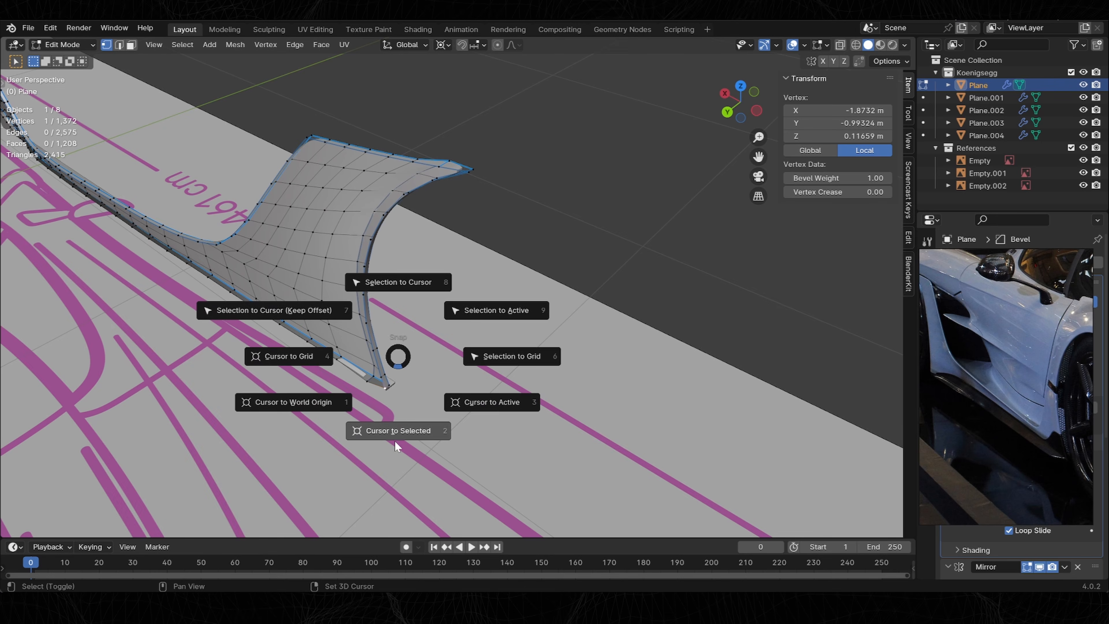
pyautogui.click(397, 445)
pyautogui.moveTo(411, 318); pyautogui.dragTo(484, 297, button='middle')
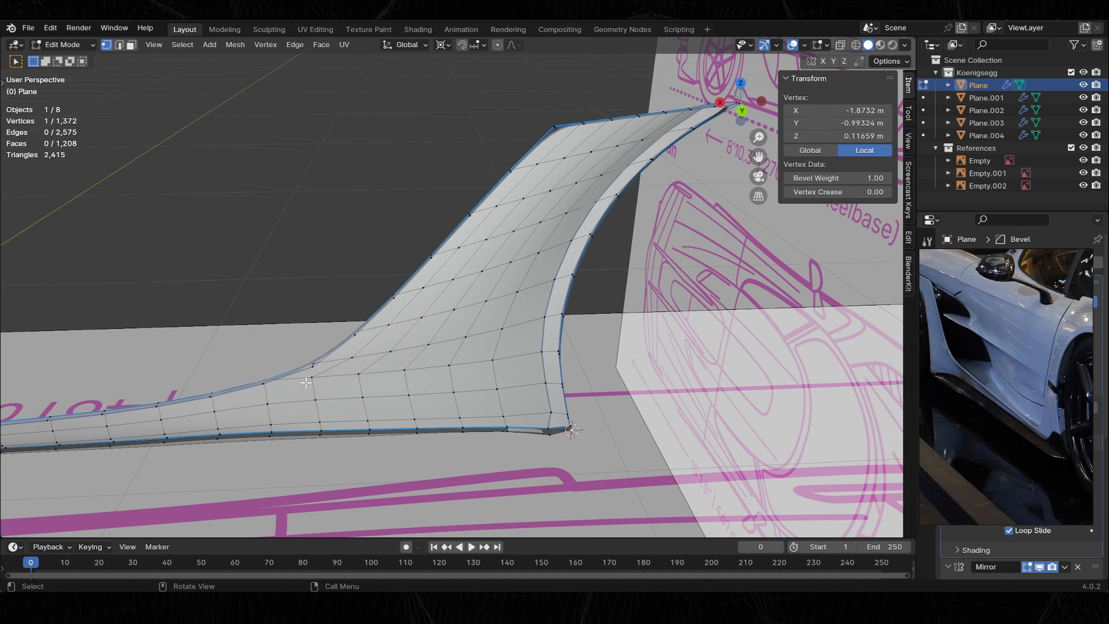
# Extrude the vertex path along the side panel's upper curved border in place and scale it to about 0.84 from the 3D cursor.
pyautogui.moveTo(383, 336); pyautogui.dragTo(332, 358, button='middle')
pyautogui.keyDown('ctrl'); pyautogui.click(298, 264); pyautogui.keyUp('ctrl')
pyautogui.keyDown('ctrl'); pyautogui.click(495, 238); pyautogui.keyUp('ctrl')
pyautogui.press('ctrl+KP_1')
pyautogui.keyDown('shift'); pyautogui.moveTo(477, 285); pyautogui.dragTo(561, 277, button='middle'); pyautogui.keyUp('shift')
pyautogui.press('e')
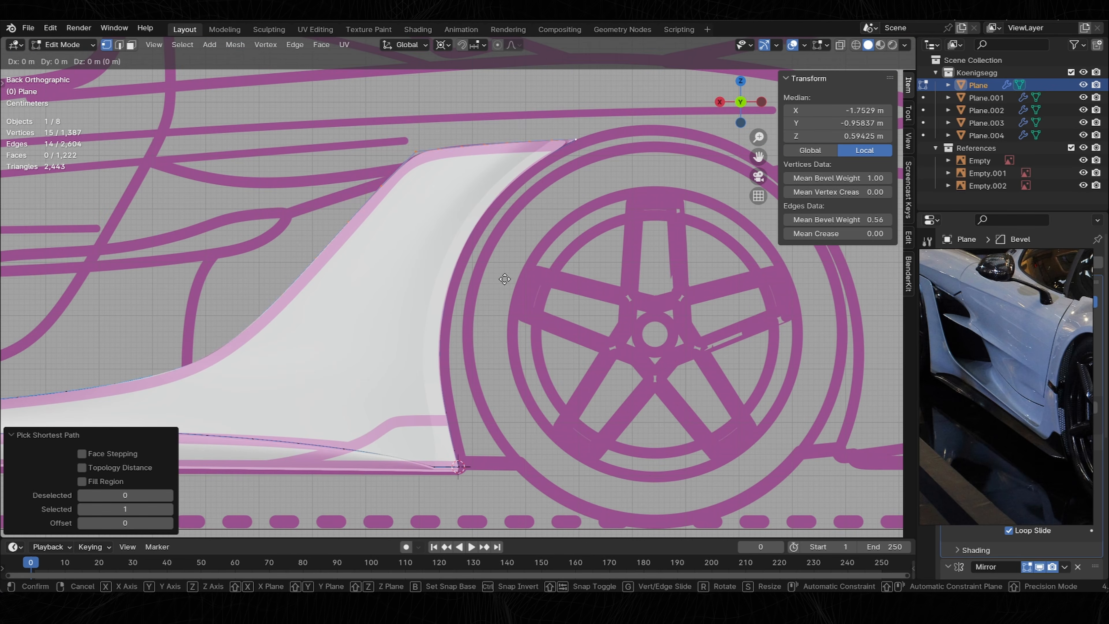
pyautogui.rightClick(455, 269)
pyautogui.moveTo(411, 279); pyautogui.dragTo(483, 314, button='middle')
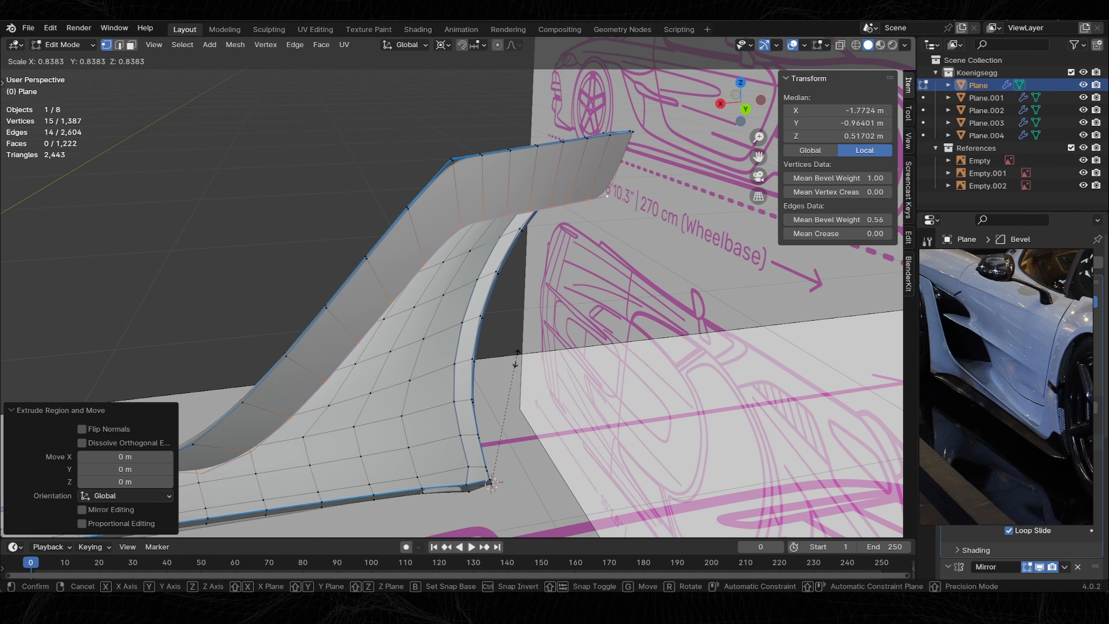
pyautogui.click(515, 367)
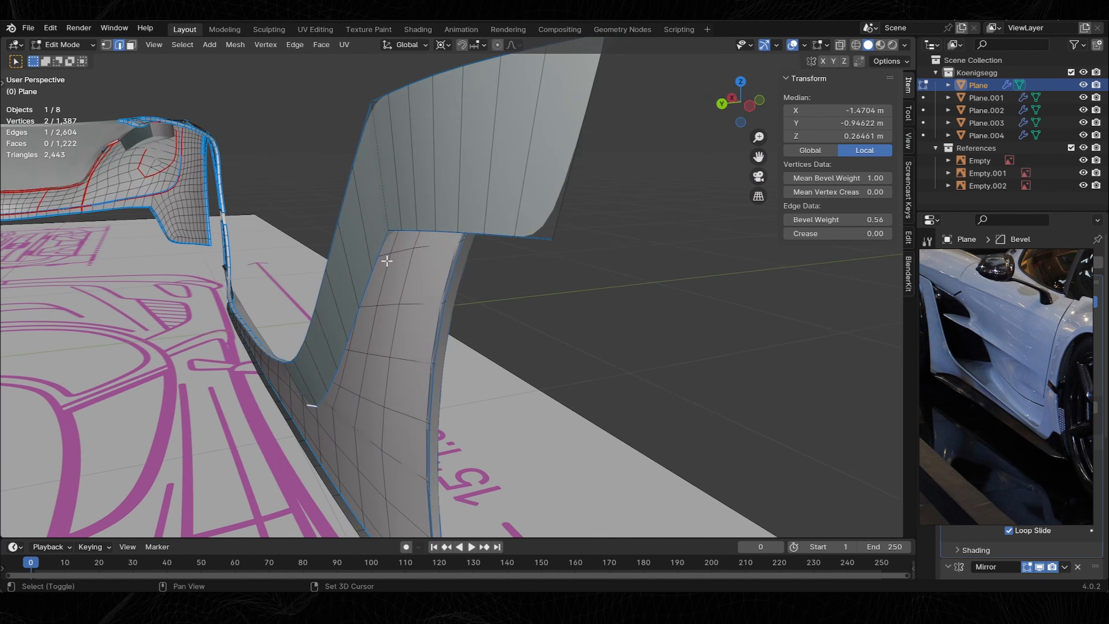
# Scale the free border of the extruded flange along global Y by about 2.92 from the 3D cursor.
pyautogui.moveTo(386, 261); pyautogui.dragTo(502, 324, button='middle')
pyautogui.keyDown('ctrl'); pyautogui.click(325, 384); pyautogui.keyUp('ctrl')
pyautogui.moveTo(325, 384); pyautogui.dragTo(473, 362, button='middle')
pyautogui.press('s')
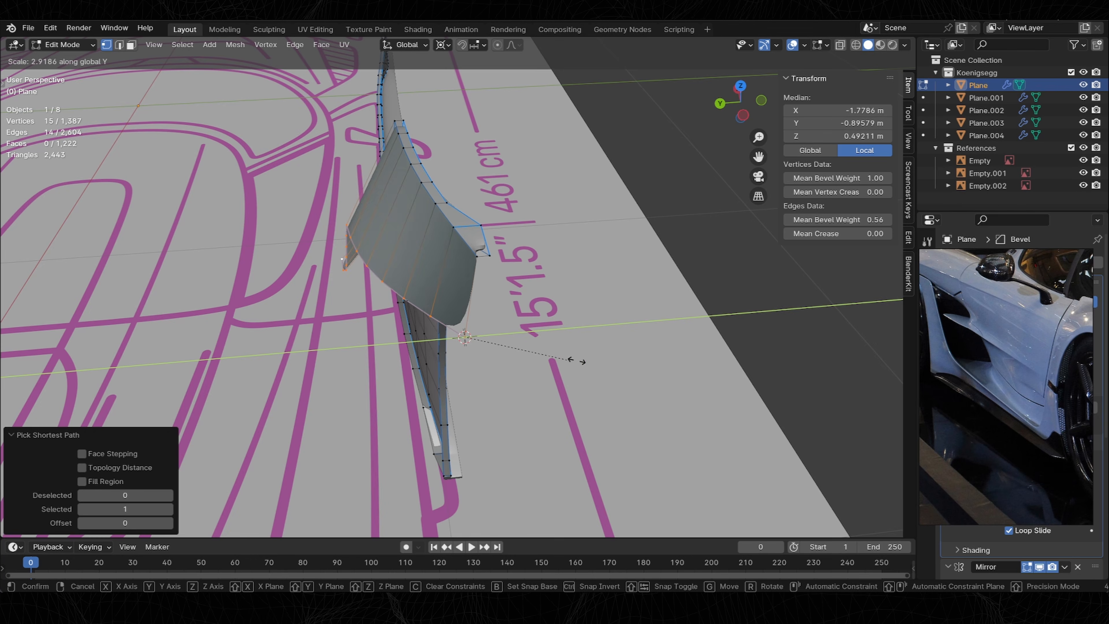
pyautogui.click(578, 362)
pyautogui.moveTo(578, 361); pyautogui.dragTo(626, 218, button='middle')
pyautogui.press('KP_7')
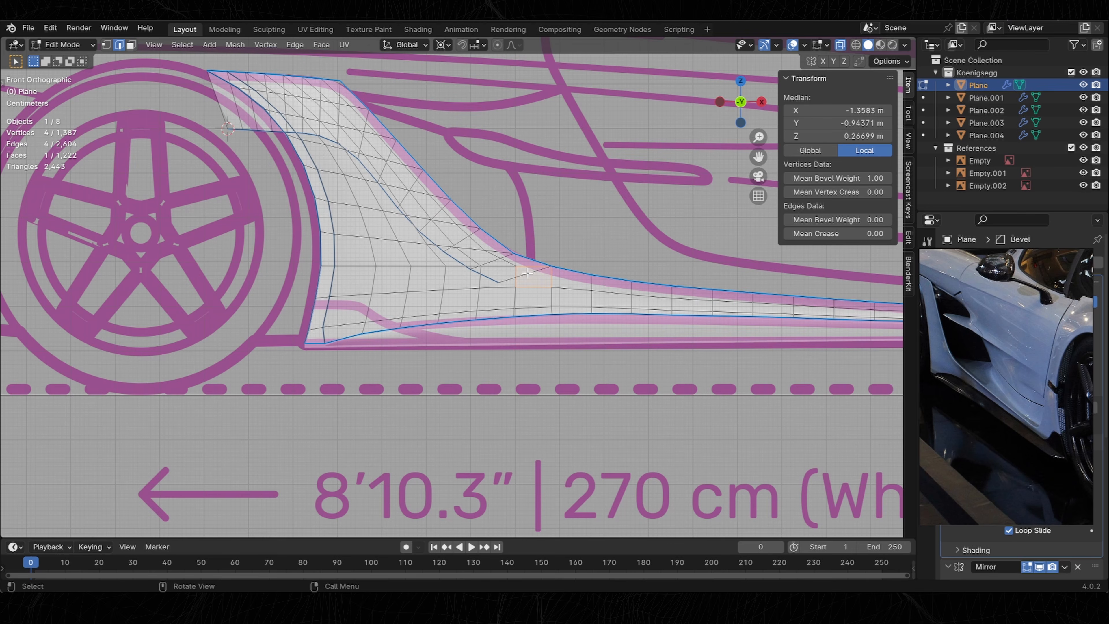
# Extrude the flange's lower end edge inward twice in top view, shifting the first extrusion's corner vertex 0.042 m in X and -0.017 m in Y.
pyautogui.moveTo(554, 264); pyautogui.dragTo(548, 273, button='middle')
pyautogui.press('KP_7')
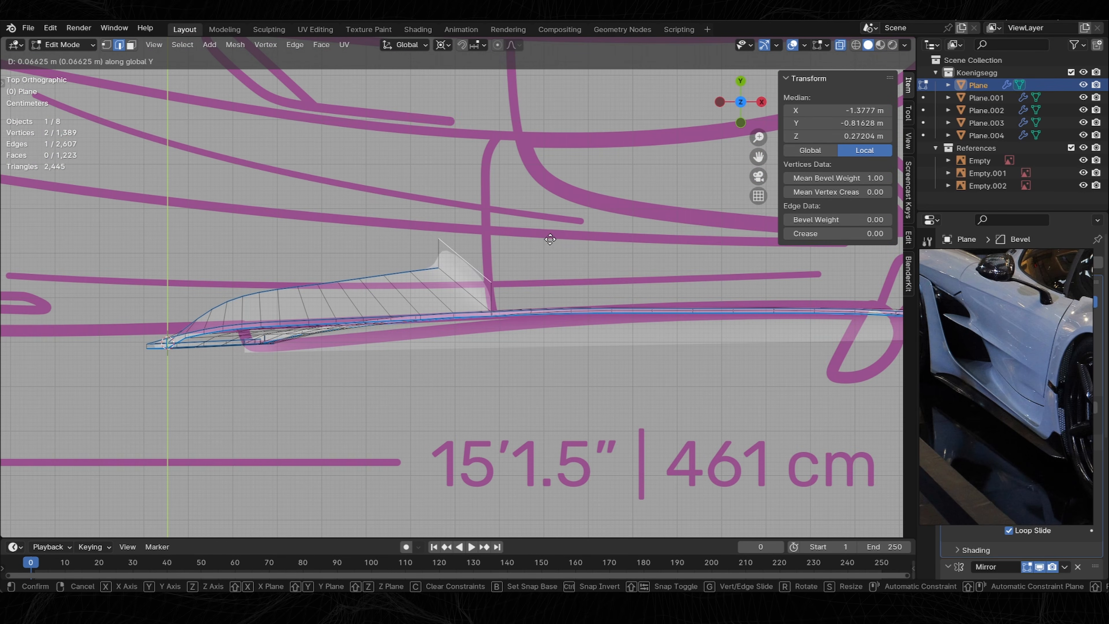
pyautogui.press('2')
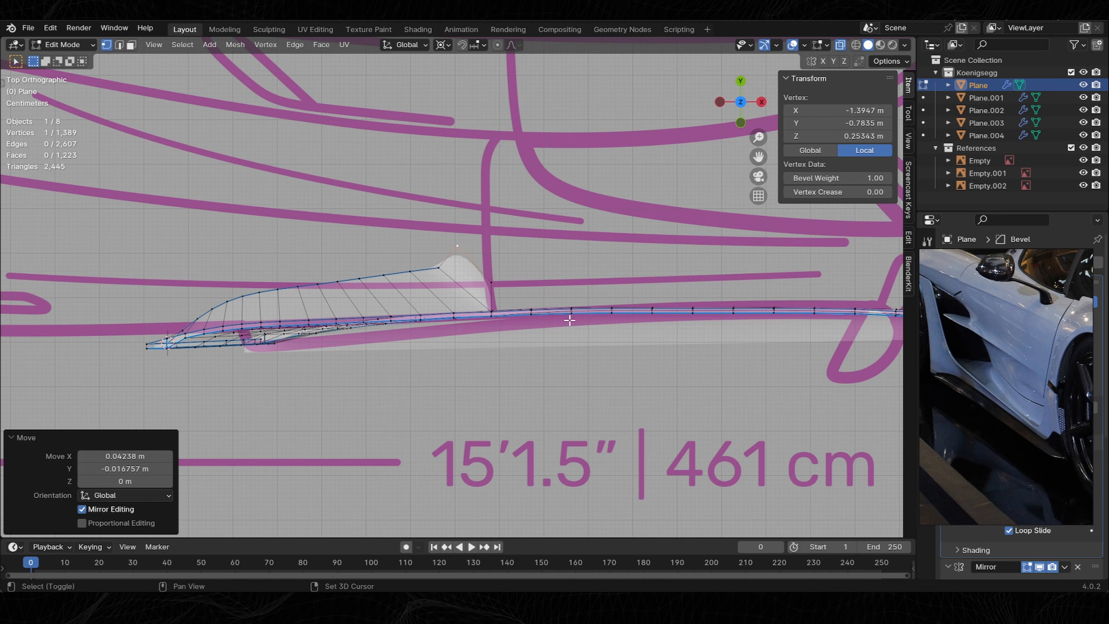
pyautogui.scroll(2, 474, 255)
pyautogui.press('e')
pyautogui.keyDown('shift'); pyautogui.moveTo(552, 277); pyautogui.dragTo(526, 281, button='middle'); pyautogui.keyUp('shift')
pyautogui.press('1')
# Slide the extrusion's inner border vertices along their edges and align the opposite corner vertex to the 3D cursor by scaling X to 0.
pyautogui.click(438, 220)
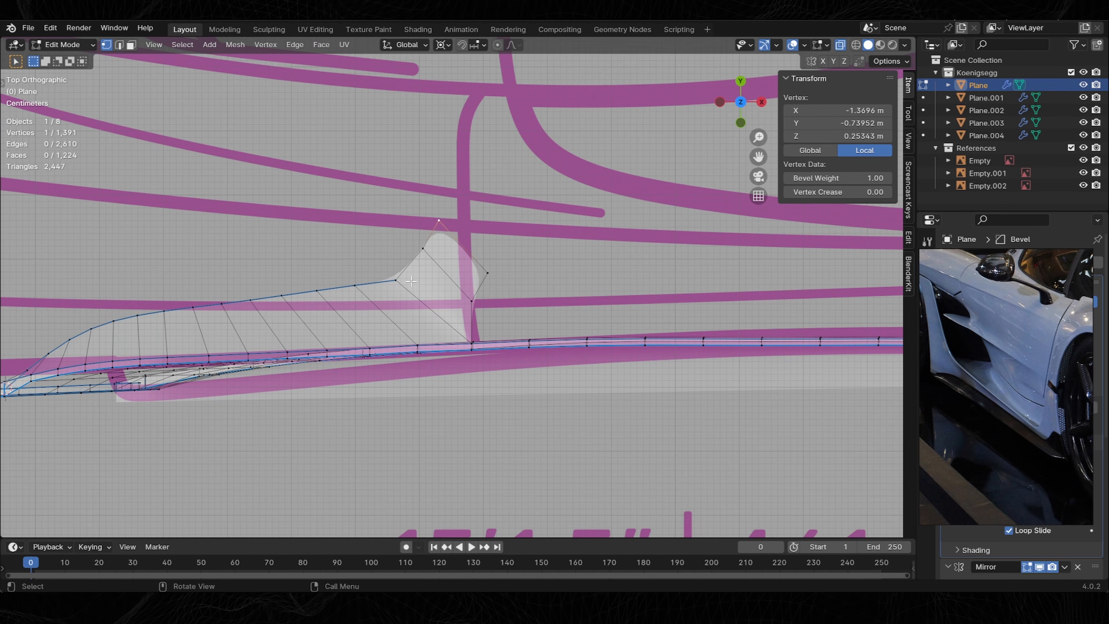
pyautogui.click(457, 266)
pyautogui.press('g')
pyautogui.press('g')
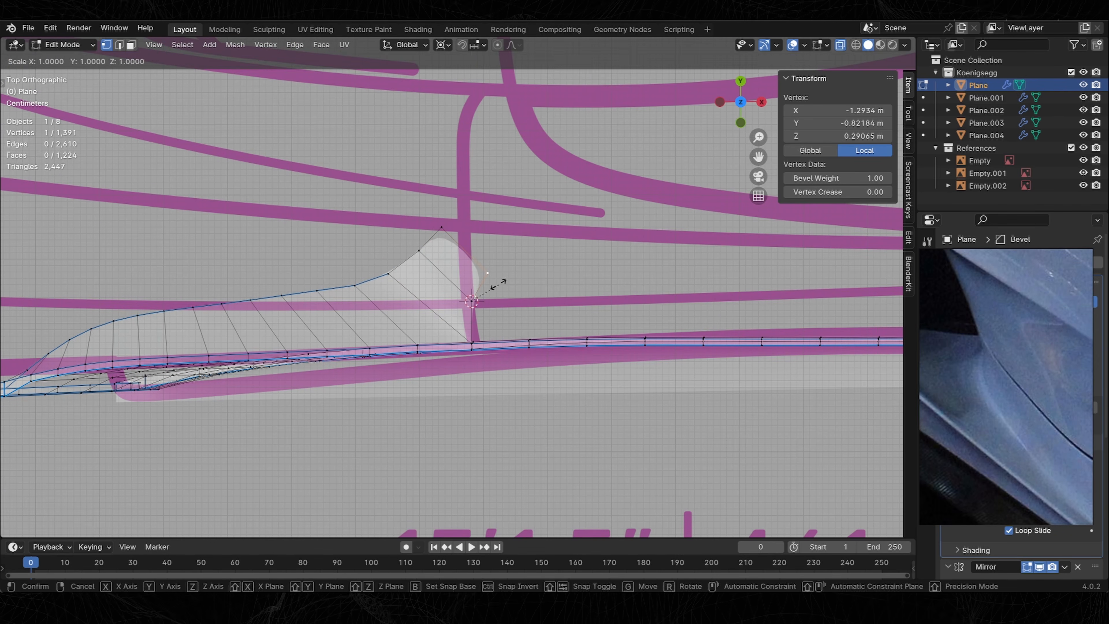
pyautogui.press('x')
pyautogui.press('0')
pyautogui.press('Return')
# Slide the vertices around the extruded tip along their edges to smooth its curve.
pyautogui.press('g')
pyautogui.press('g')
pyautogui.click(544, 282)
pyautogui.moveTo(545, 281); pyautogui.dragTo(495, 290, button='middle')
pyautogui.scroll(4, 489, 297)
pyautogui.hotkey('alt', 'z')
pyautogui.press('Tab')
pyautogui.press('Tab')
pyautogui.press('g')
pyautogui.press('g')
pyautogui.click(453, 250)
# Flatten the vertex path along the extruded tip to the 3D cursor's height by scaling global Z to 0.
pyautogui.moveTo(453, 250); pyautogui.dragTo(426, 223, button='middle')
pyautogui.scroll(-3, 427, 224)
pyautogui.click(442, 261)
pyautogui.keyDown('ctrl'); pyautogui.click(477, 286); pyautogui.keyUp('ctrl')
pyautogui.press('s')
pyautogui.press('z')
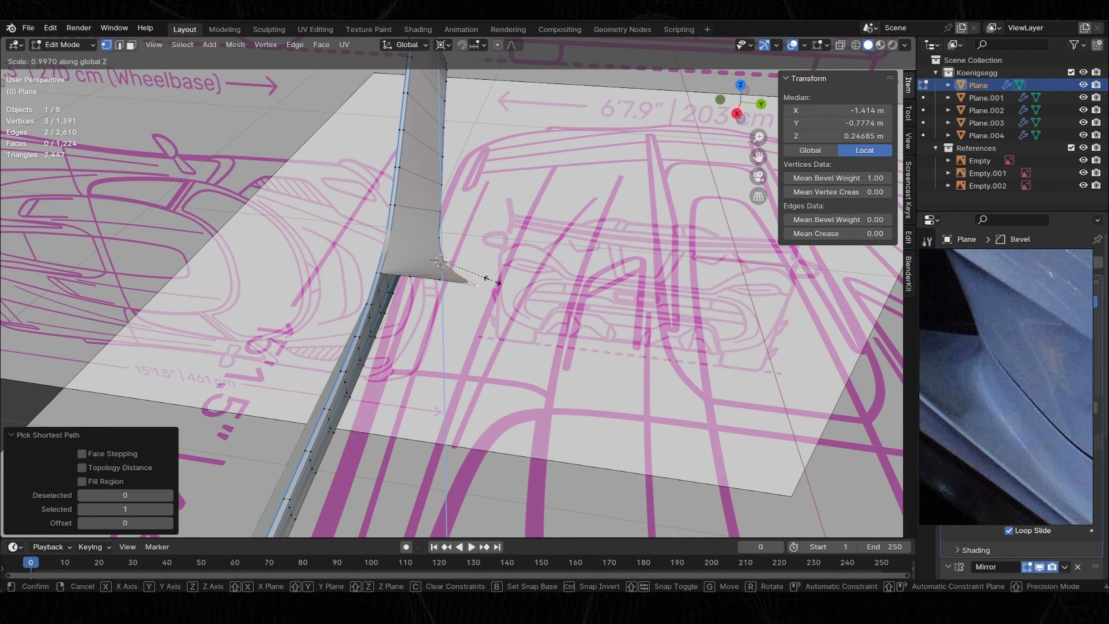
pyautogui.press('0')
pyautogui.press('Return')
# Level the tip's remaining corner vertices with the 3D cursor by scaling each along global Z to 0.
pyautogui.moveTo(492, 280); pyautogui.dragTo(471, 297, button='middle')
pyautogui.scroll(3, 472, 297)
pyautogui.click(418, 309)
pyautogui.press('s')
pyautogui.press('z')
pyautogui.press('0')
pyautogui.press('Return')
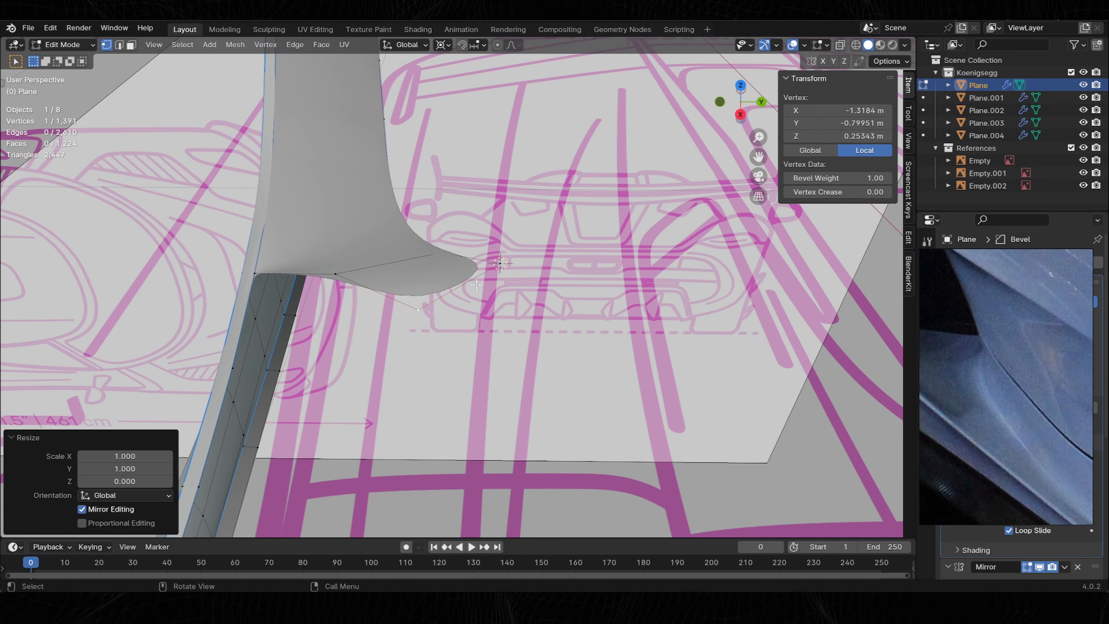
pyautogui.click(443, 254)
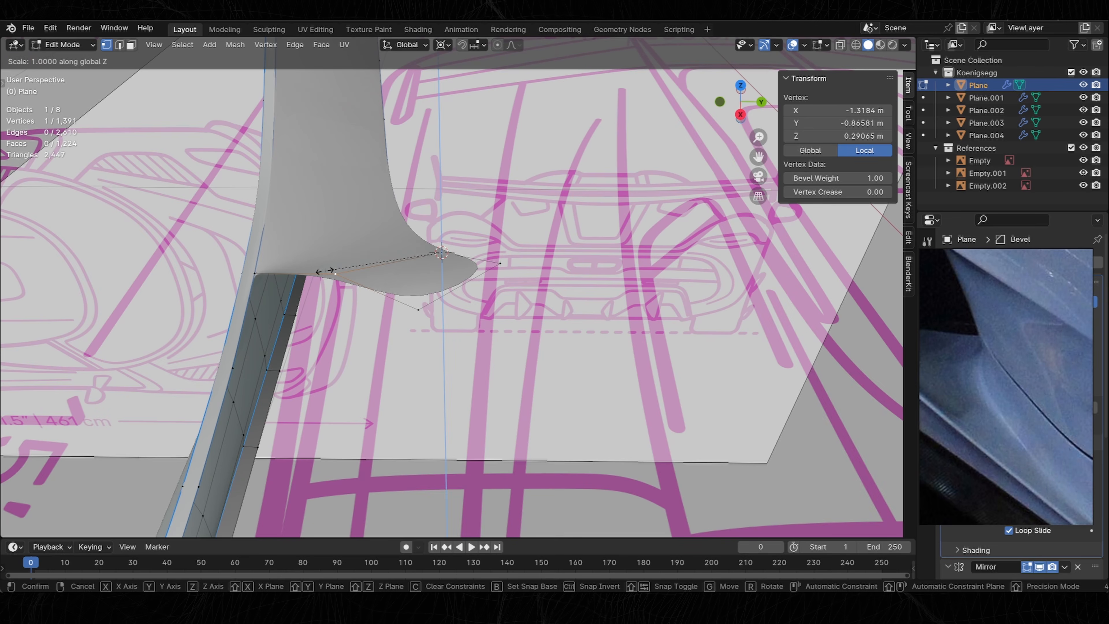
pyautogui.press('Return')
pyautogui.press('Tab')
# Extrude the tip's free end edge in place and scale it to about 2.192 from a 3D cursor placed on the flange.
pyautogui.moveTo(531, 264); pyautogui.dragTo(428, 371, button='middle')
pyautogui.press('e')
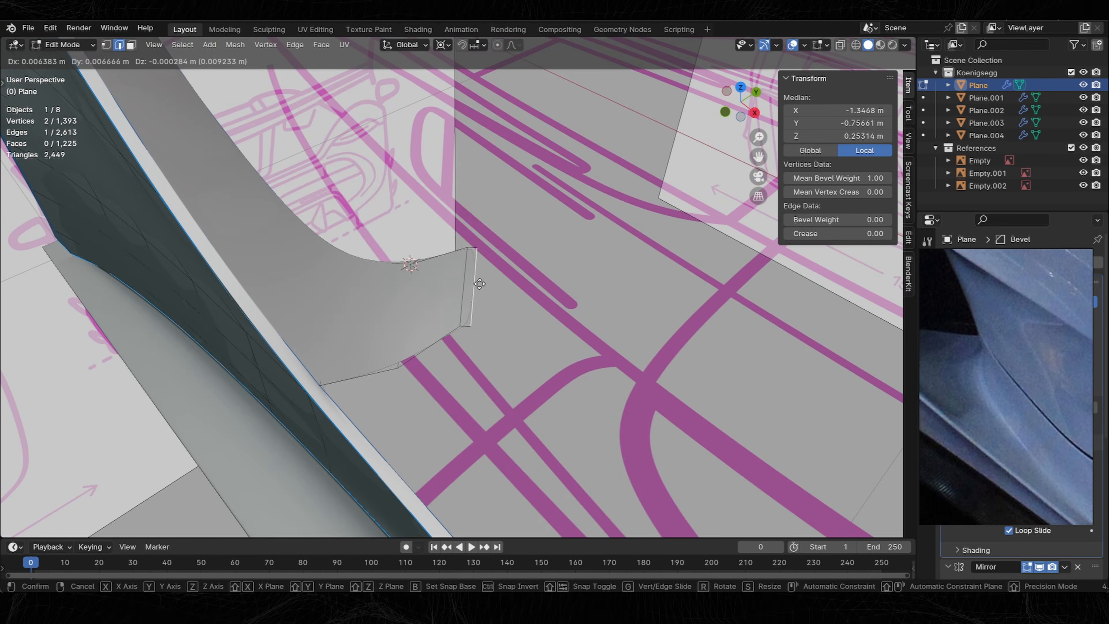
pyautogui.rightClick(479, 283)
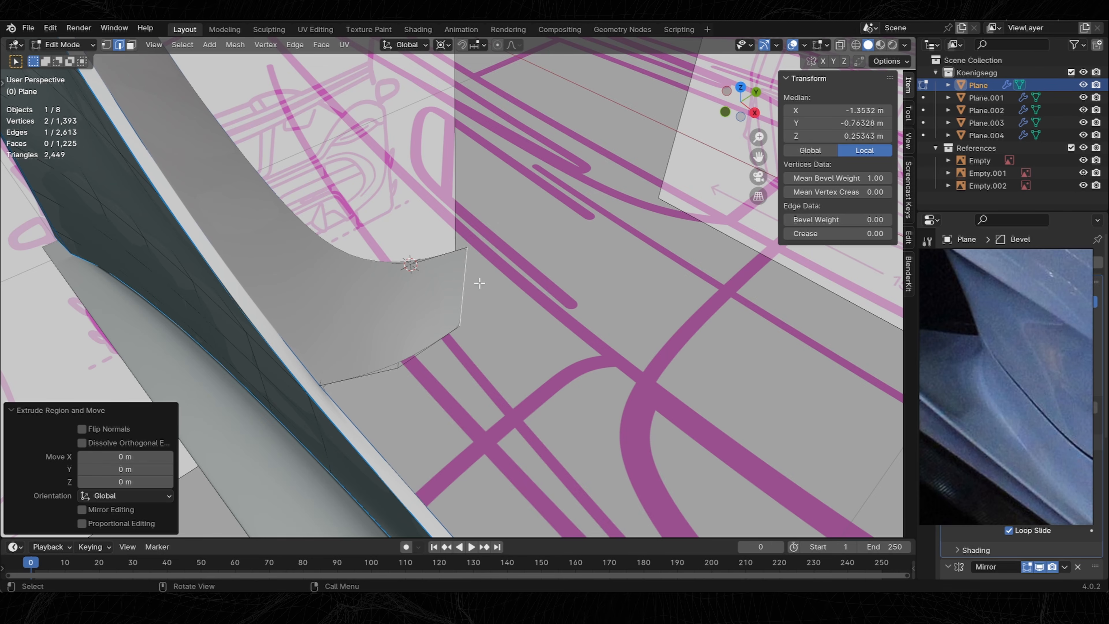
pyautogui.click(405, 305)
pyautogui.hotkey('shift', 's')
pyautogui.press('2')
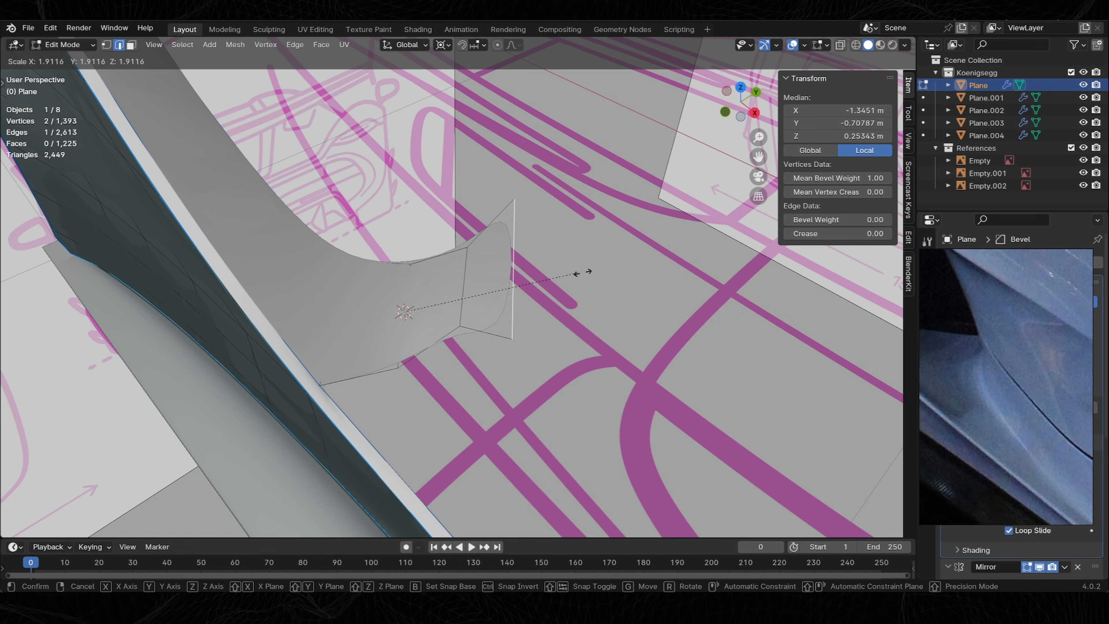
pyautogui.click(605, 273)
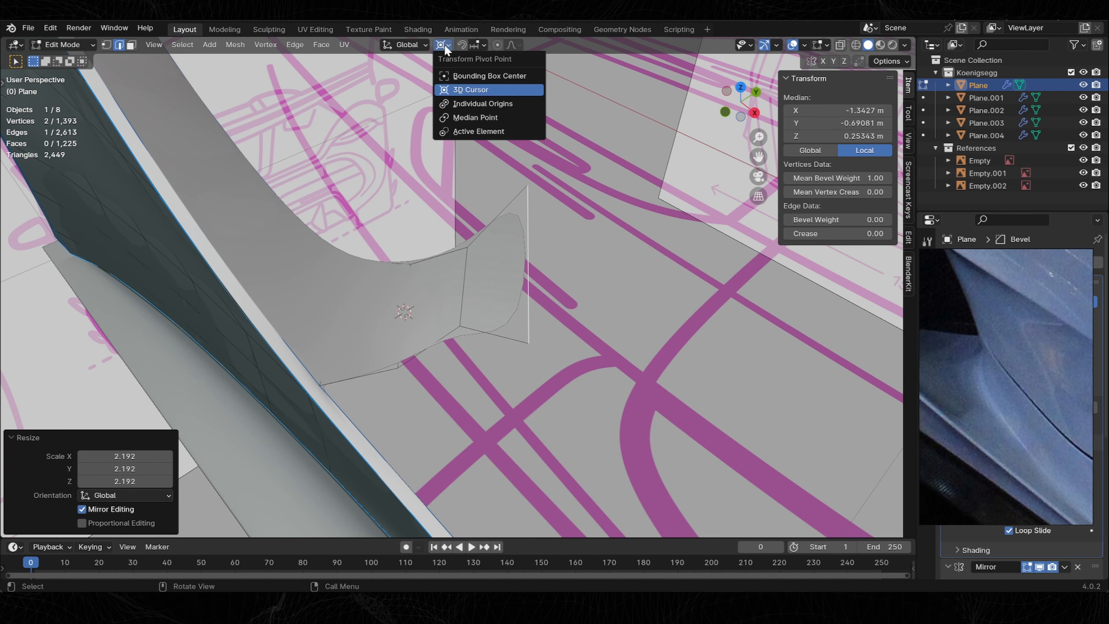
# Switch the transform pivot away from the 3D cursor and shorten the new end edge by scaling it to about 0.484 and again to 0.910.
pyautogui.press('s')
pyautogui.click(608, 248)
pyautogui.click(741, 86)
pyautogui.press('s')
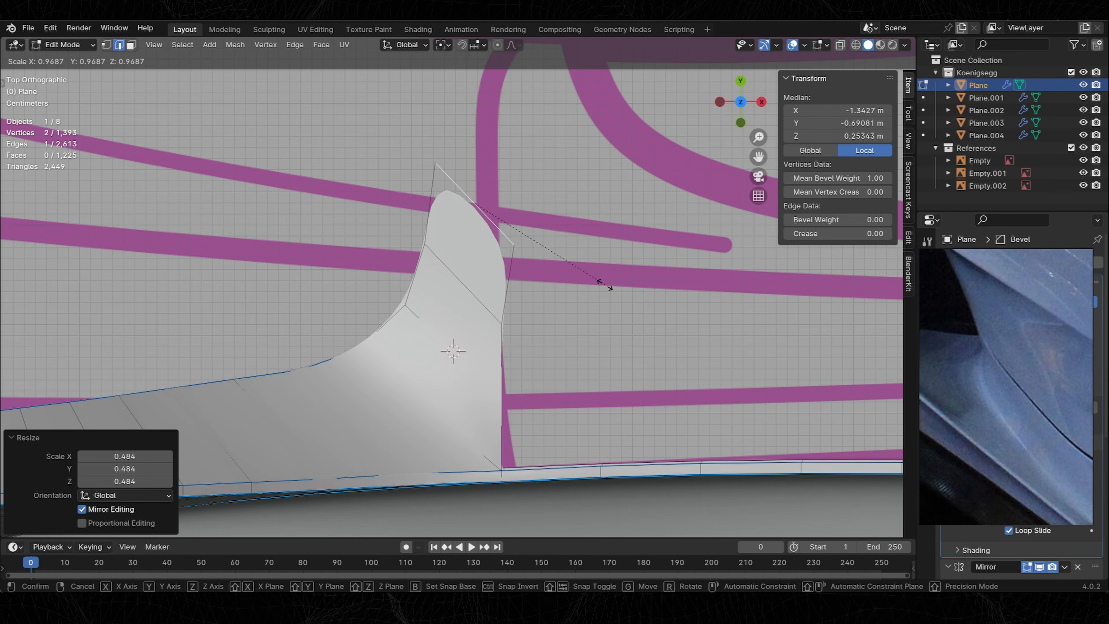
pyautogui.click(595, 284)
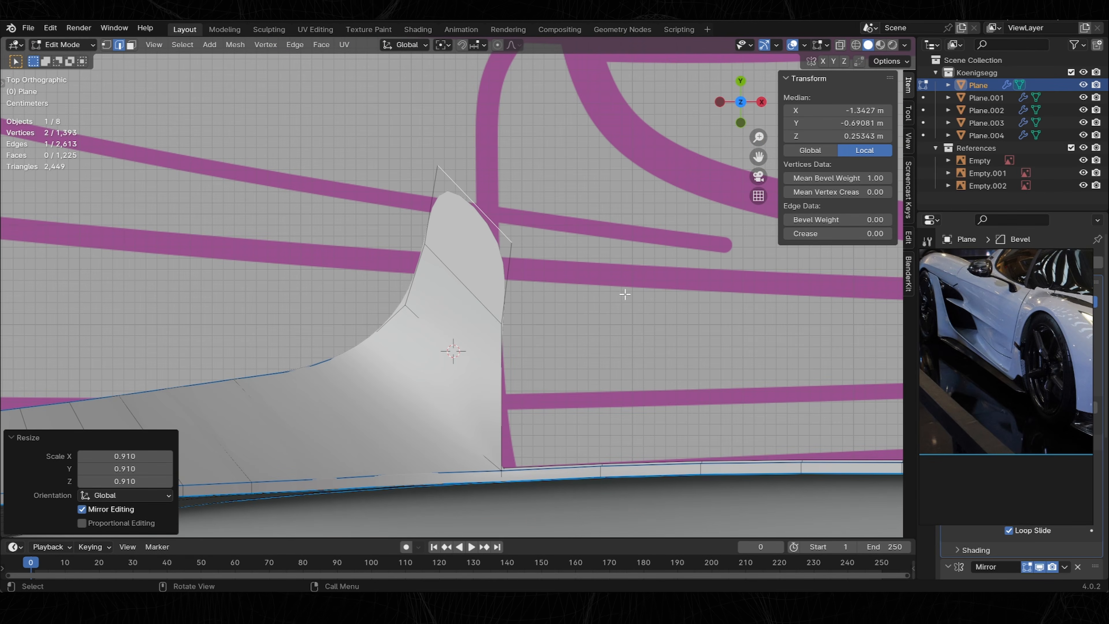
# Snap the 3D cursor to a vertex on the side panel's upper border and scale the vertex path running to the wheel-arch end.
pyautogui.moveTo(480, 245)
pyautogui.mouseDown(button='middle')
pyautogui.moveTo(512, 252)
pyautogui.moveTo(399, 453)
pyautogui.moveTo(485, 362)
pyautogui.moveTo(502, 408)
pyautogui.moveTo(173, 415)
pyautogui.mouseUp(button='middle')
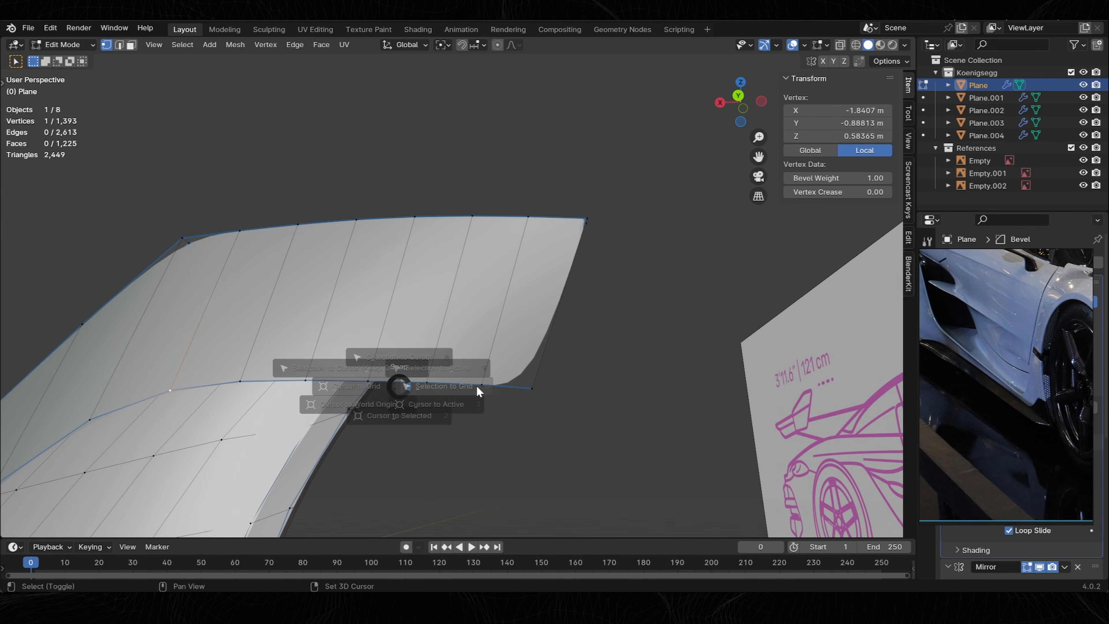
pyautogui.click(432, 463)
pyautogui.keyDown('ctrl'); pyautogui.click(531, 388); pyautogui.keyUp('ctrl')
pyautogui.press('s')
pyautogui.click(577, 287)
# Try to slide a vertex near the upper wheel-arch end of the flange along its edge.
pyautogui.moveTo(577, 287); pyautogui.dragTo(408, 376, button='middle')
pyautogui.press('g')
pyautogui.press('g')
pyautogui.click(511, 255)
pyautogui.click(517, 262)
pyautogui.hotkey('ctrl', 'z')
pyautogui.hotkey('ctrl', 'z')
# Merge the two neighbouring vertices at the upper wheel-arch end of the flange.
pyautogui.click(490, 271)
pyautogui.keyDown('shift'); pyautogui.click(449, 306); pyautogui.keyUp('shift')
pyautogui.press('m')
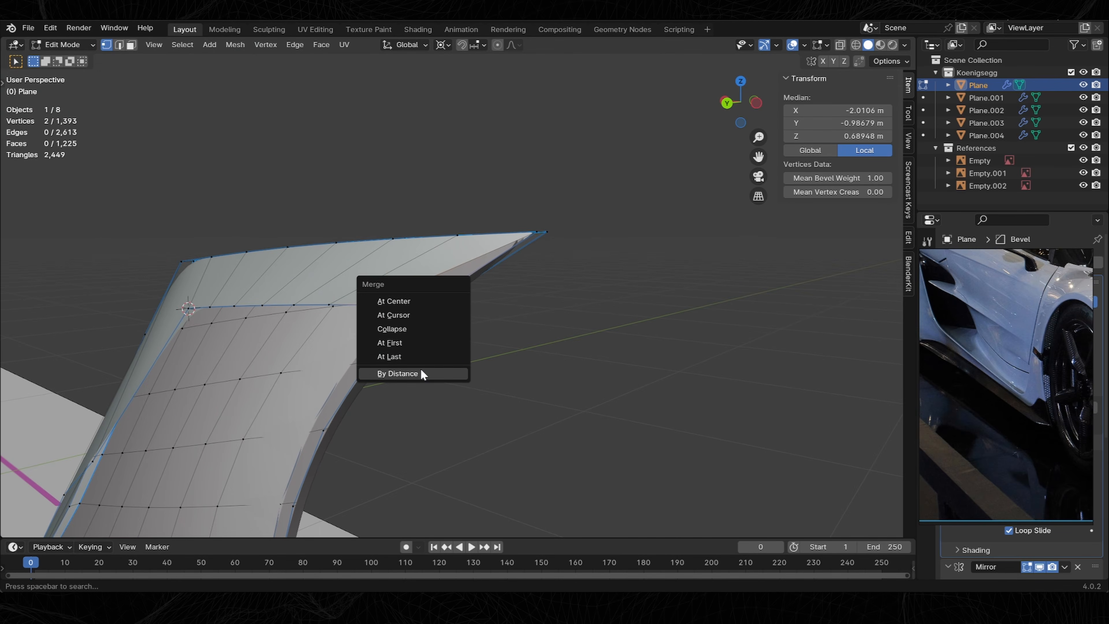
pyautogui.keyDown('shift'); pyautogui.moveTo(411, 307); pyautogui.dragTo(443, 288, button='middle'); pyautogui.keyUp('shift')
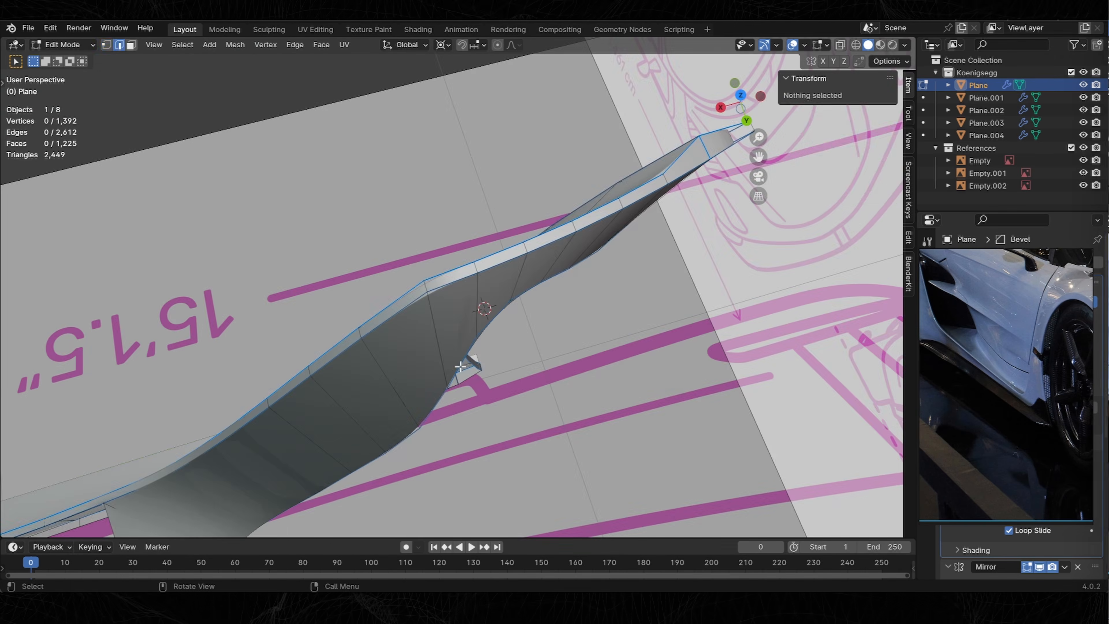
# Isolate the flange's border edge loop in top view and select vertices along its curve.
pyautogui.keyDown('alt'); pyautogui.click(464, 362); pyautogui.keyUp('alt')
pyautogui.keyDown('alt'); pyautogui.click(464, 362); pyautogui.keyUp('alt')
pyautogui.moveTo(466, 350); pyautogui.dragTo(493, 315, button='middle')
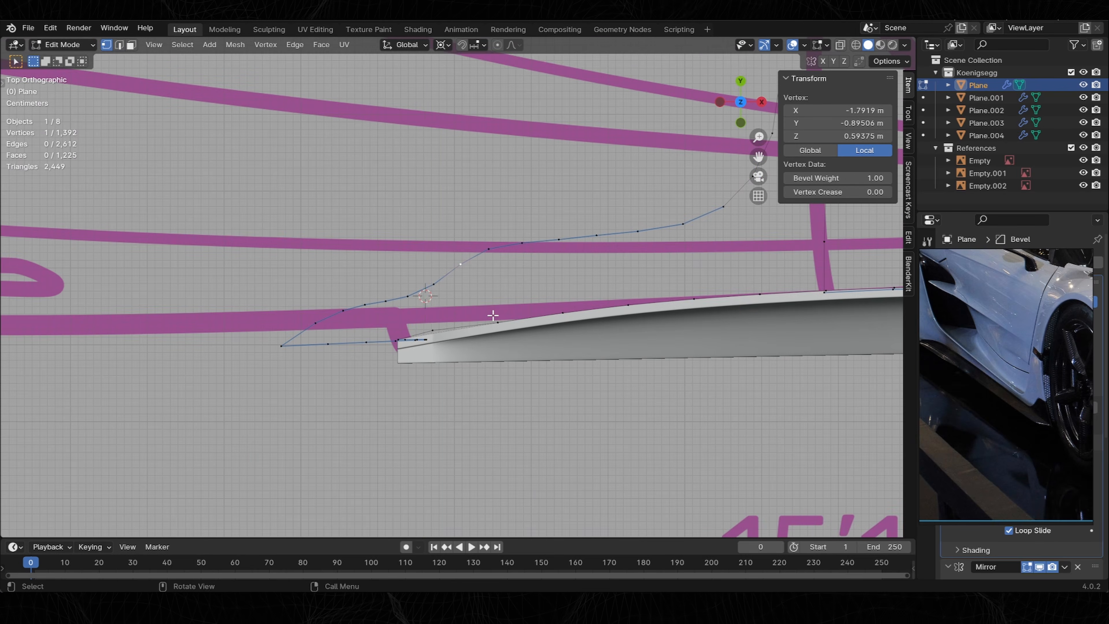
pyautogui.click(562, 281)
pyautogui.click(467, 390)
pyautogui.click(409, 286)
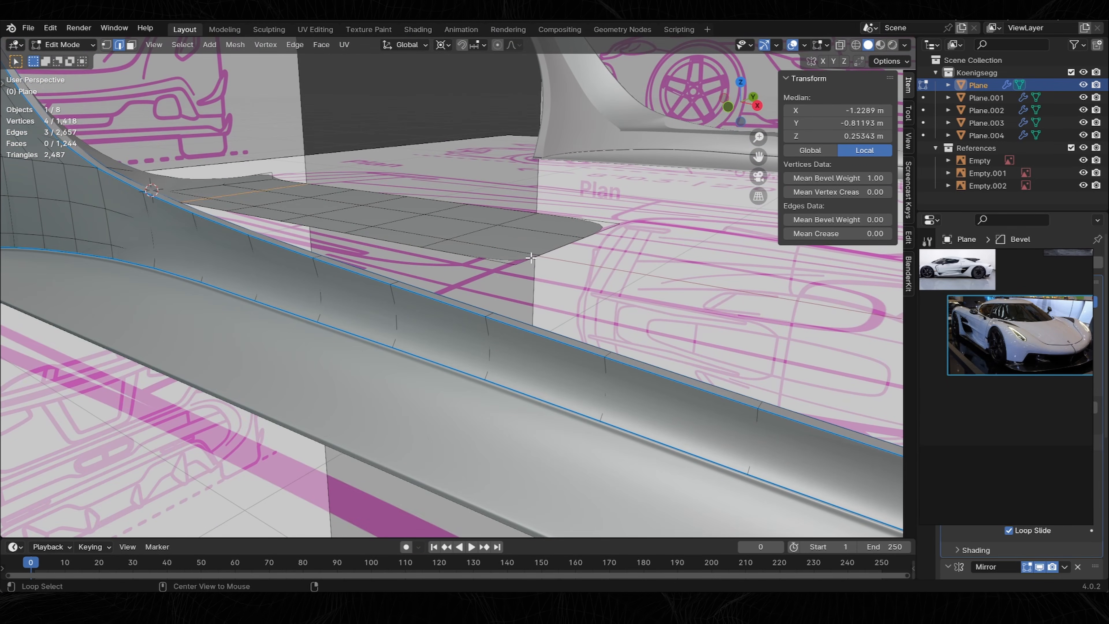
# Lower the end row of the flat inner sheet about 0.050 m along global Z in front view with X-ray on.
pyautogui.click(728, 106)
pyautogui.keyDown('shift'); pyautogui.moveTo(601, 248); pyautogui.dragTo(446, 260, button='middle'); pyautogui.keyUp('shift')
pyautogui.hotkey('alt', 'z')
pyautogui.press('g')
pyautogui.press('z')
pyautogui.click(349, 238)
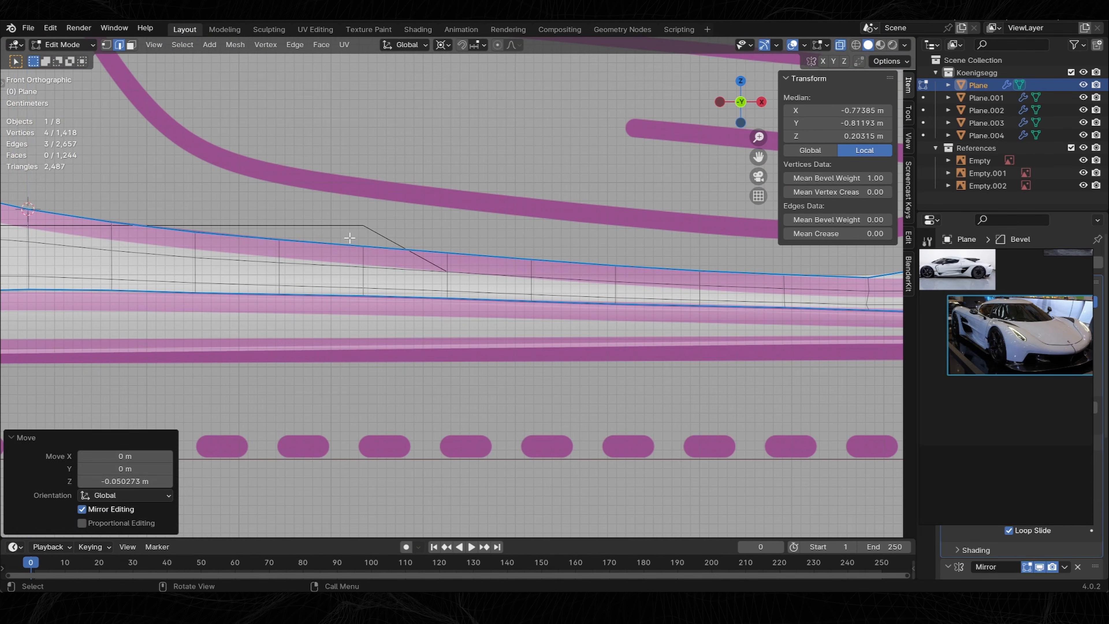
# Lower the next two cross-rows of the inner sheet along global Z to follow the side panel's upper line.
pyautogui.keyDown('shift'); pyautogui.moveTo(315, 255); pyautogui.dragTo(399, 255, button='middle'); pyautogui.keyUp('shift')
pyautogui.press('g')
pyautogui.press('z')
pyautogui.click(319, 230)
pyautogui.moveTo(389, 234); pyautogui.dragTo(257, 207)
pyautogui.press('g')
pyautogui.press('z')
pyautogui.click(258, 227)
# Fine-tune the height of the inner sheet's remaining cross-rows along global Z for an even slope.
pyautogui.keyDown('shift'); pyautogui.moveTo(258, 226); pyautogui.dragTo(440, 327, button='middle'); pyautogui.keyUp('shift')
pyautogui.press('g')
pyautogui.press('z')
pyautogui.rightClick(440, 327)
pyautogui.press('KP_1')
pyautogui.scroll(-3, 560, 218)
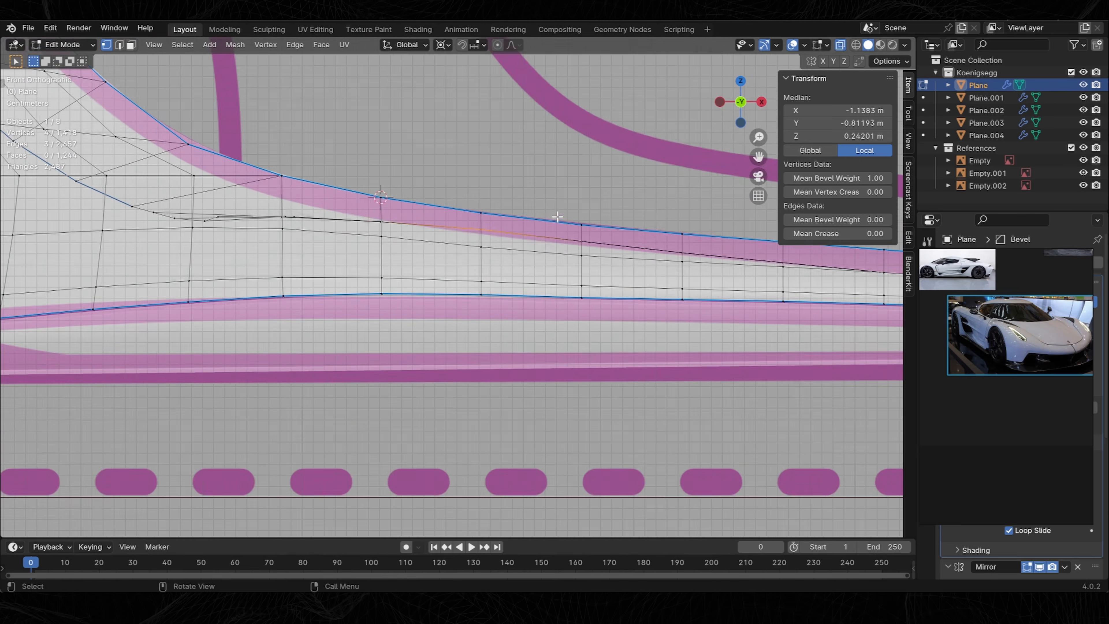
pyautogui.press('g')
pyautogui.press('z')
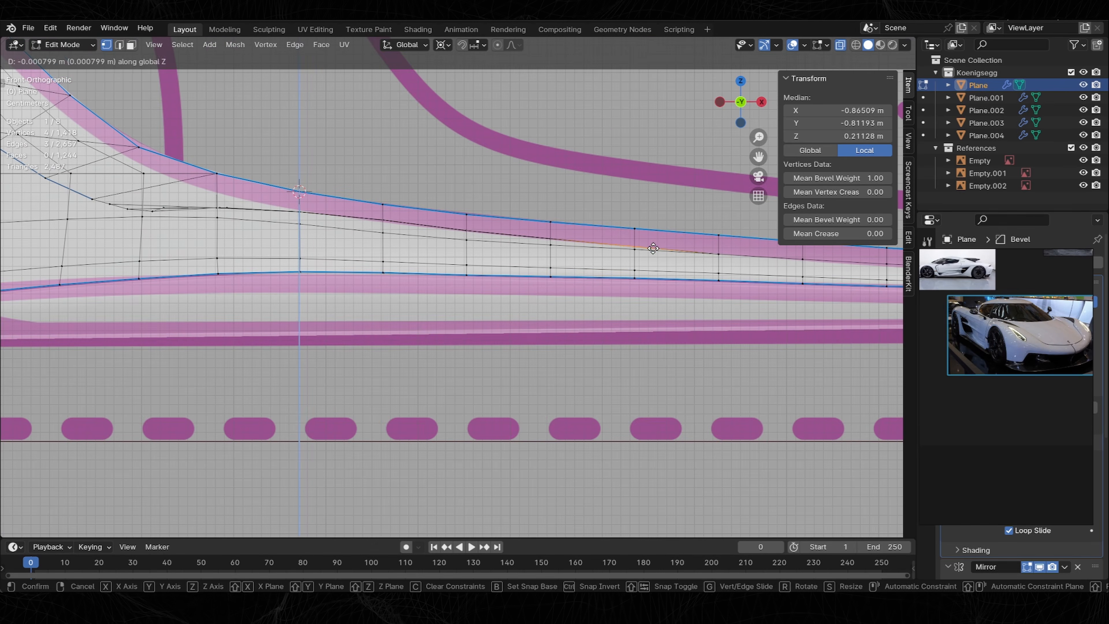
pyautogui.click(653, 248)
# Fill the gap between the sloped inner sheet and the side panel's border with faces and check the smoothed surface in Object Mode.
pyautogui.moveTo(653, 248); pyautogui.dragTo(401, 216, button='middle')
pyautogui.press('Tab')
pyautogui.press('Tab')
pyautogui.scroll(3, 401, 216)
pyautogui.keyDown('ctrl'); pyautogui.click(441, 183); pyautogui.keyUp('ctrl')
pyautogui.press('x')
pyautogui.press('f')
pyautogui.click(299, 366)
pyautogui.keyDown('shift'); pyautogui.moveTo(440, 183); pyautogui.dragTo(475, 228, button='middle'); pyautogui.keyUp('shift')
pyautogui.press('Tab')
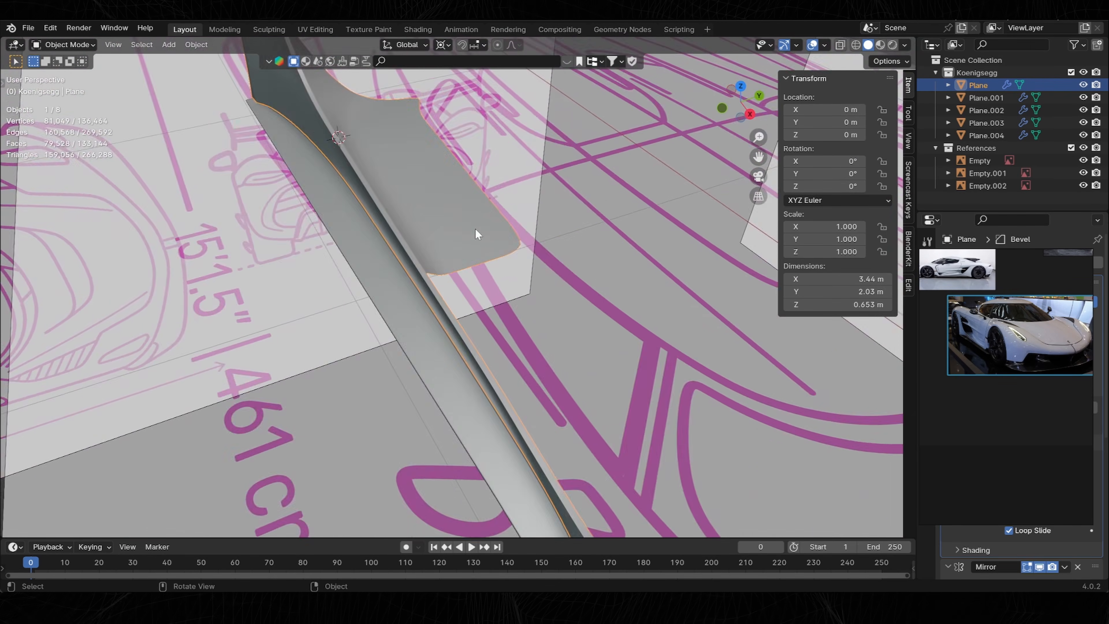
pyautogui.press('Tab')
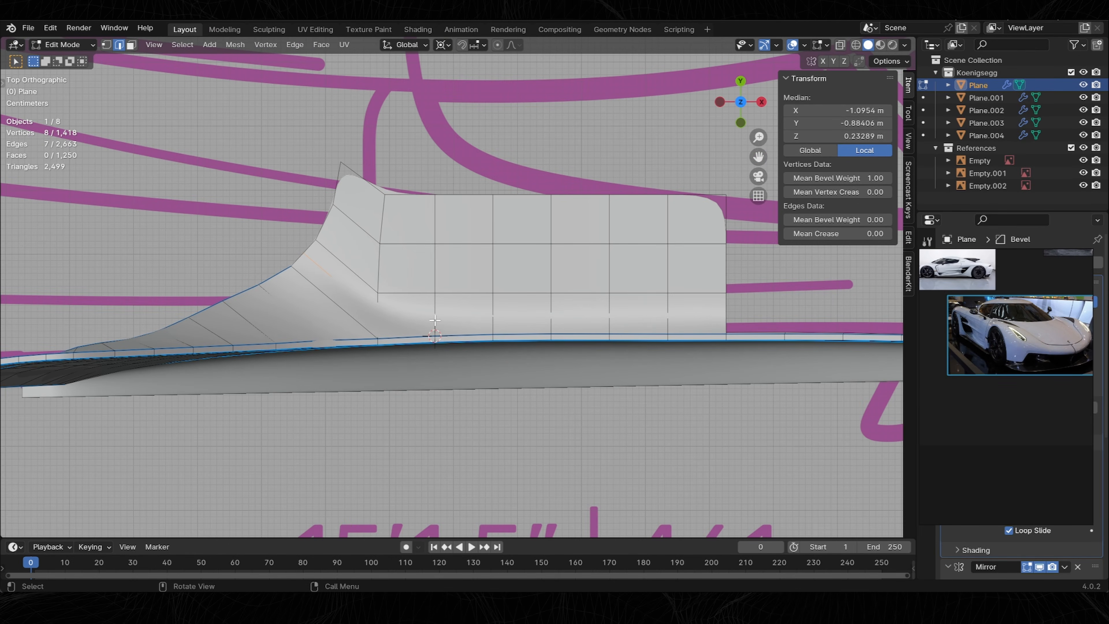
# Scale the inner sheet's first cross-row behind the raised tip to about 0.86 along global Y from the 3D cursor.
pyautogui.keyDown('ctrl'); pyautogui.click(447, 219); pyautogui.keyUp('ctrl')
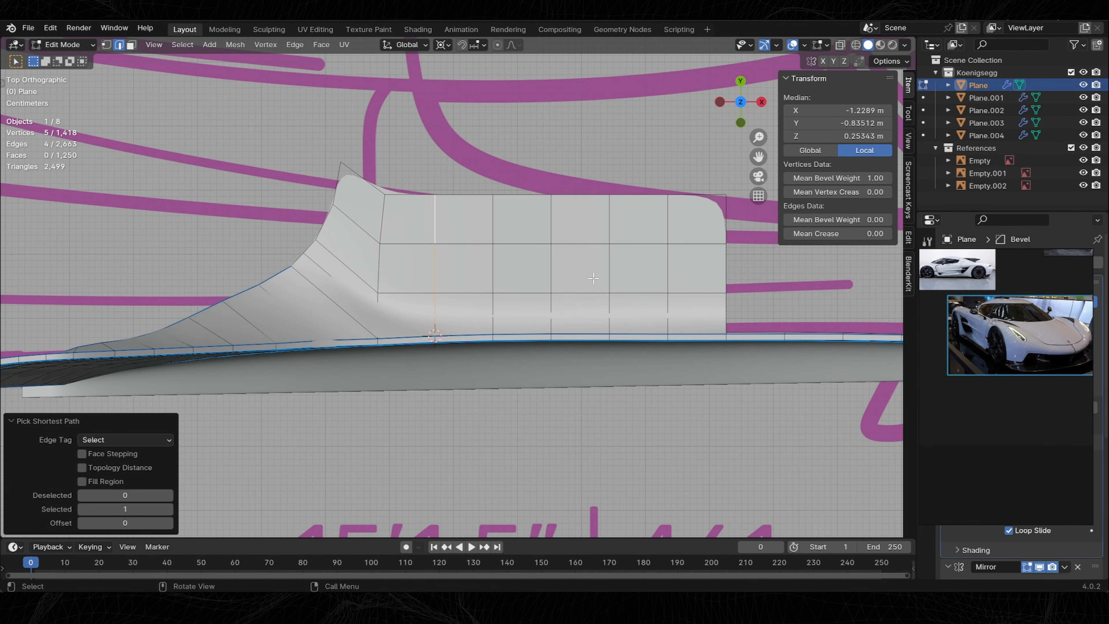
pyautogui.press('s')
pyautogui.press('y')
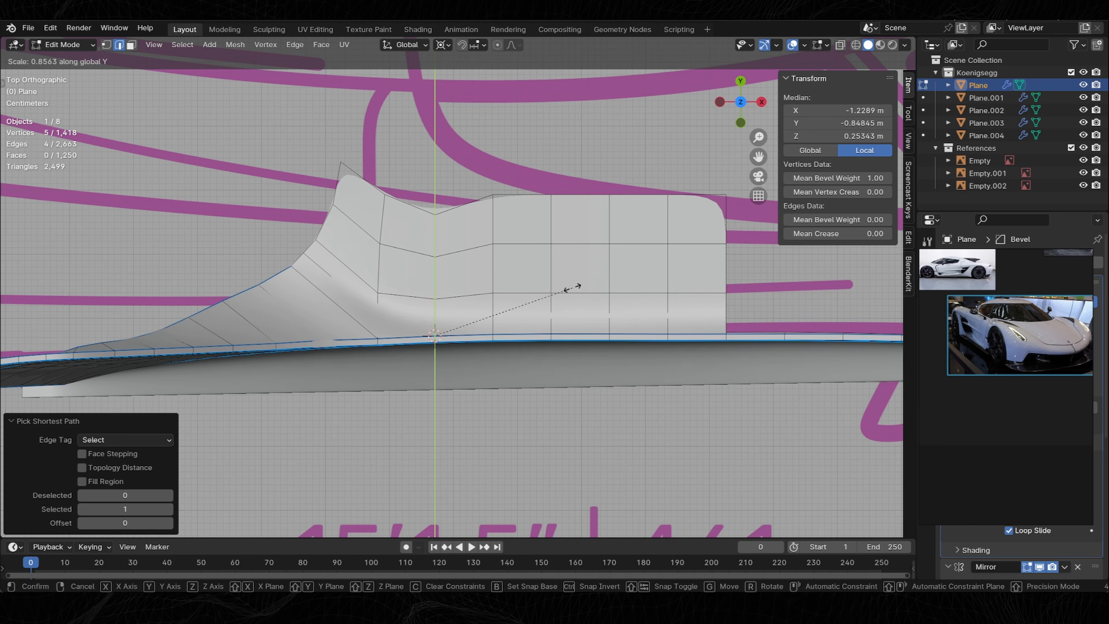
pyautogui.click(570, 288)
# Snap the 3D cursor to the border vertex of each following cross-row and narrow those rows along global Y.
pyautogui.press('1')
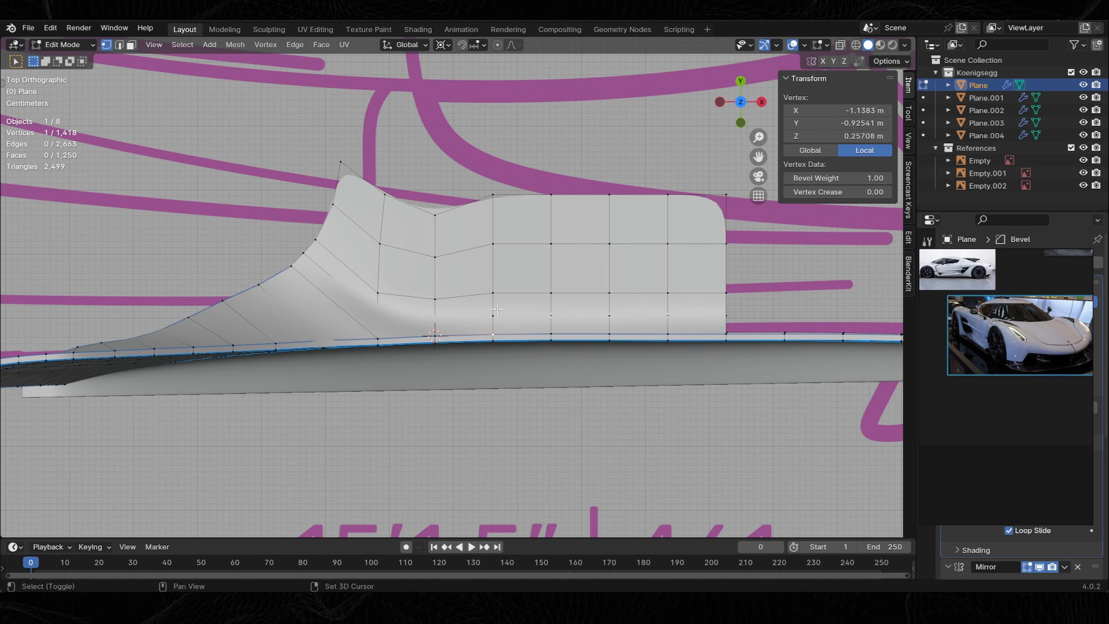
pyautogui.press('2')
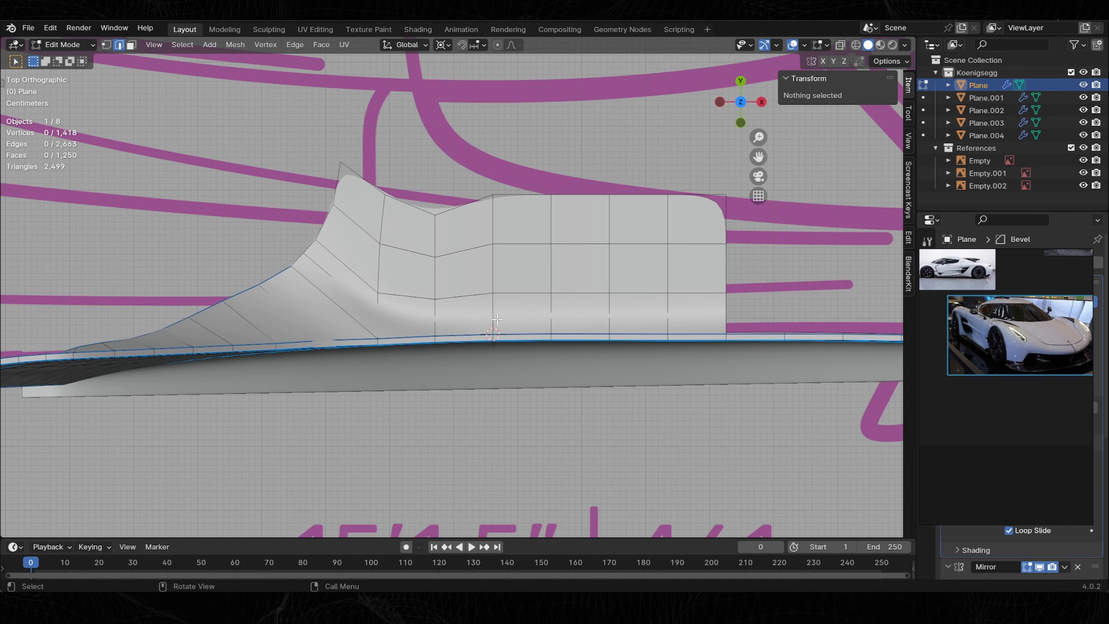
pyautogui.click(501, 302)
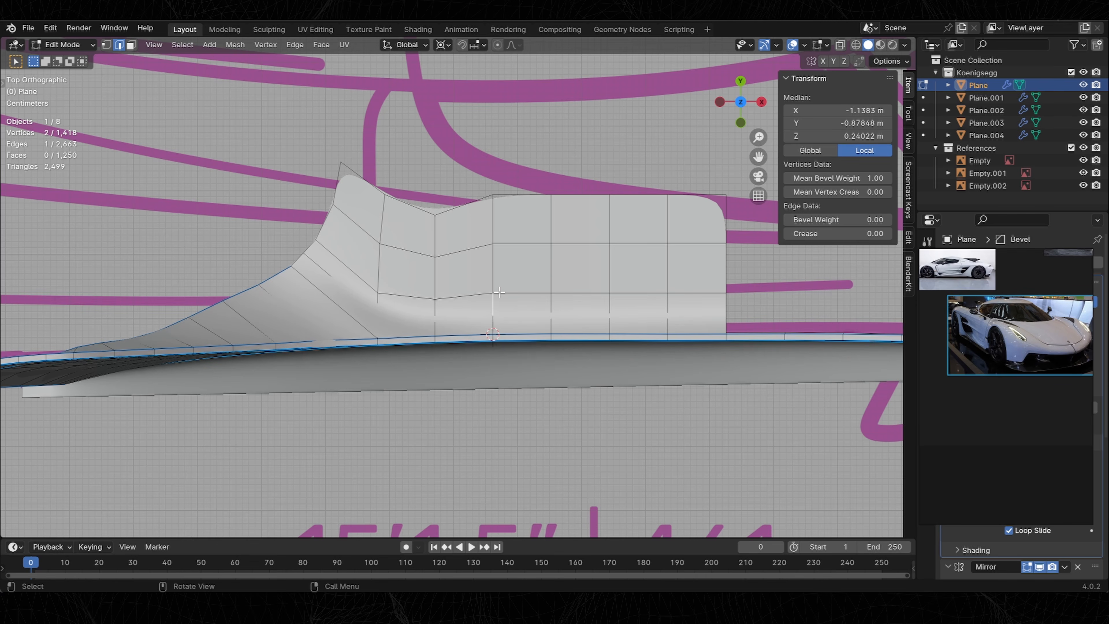
pyautogui.keyDown('ctrl'); pyautogui.click(491, 216); pyautogui.keyUp('ctrl')
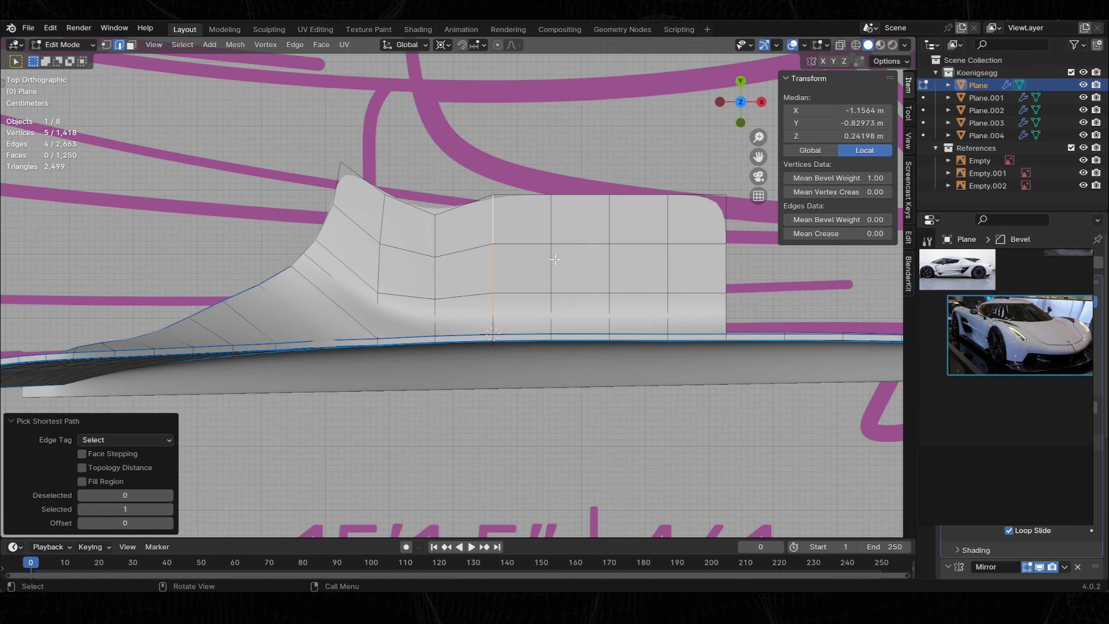
pyautogui.click(543, 284)
pyautogui.hotkey('ctrl', 'z')
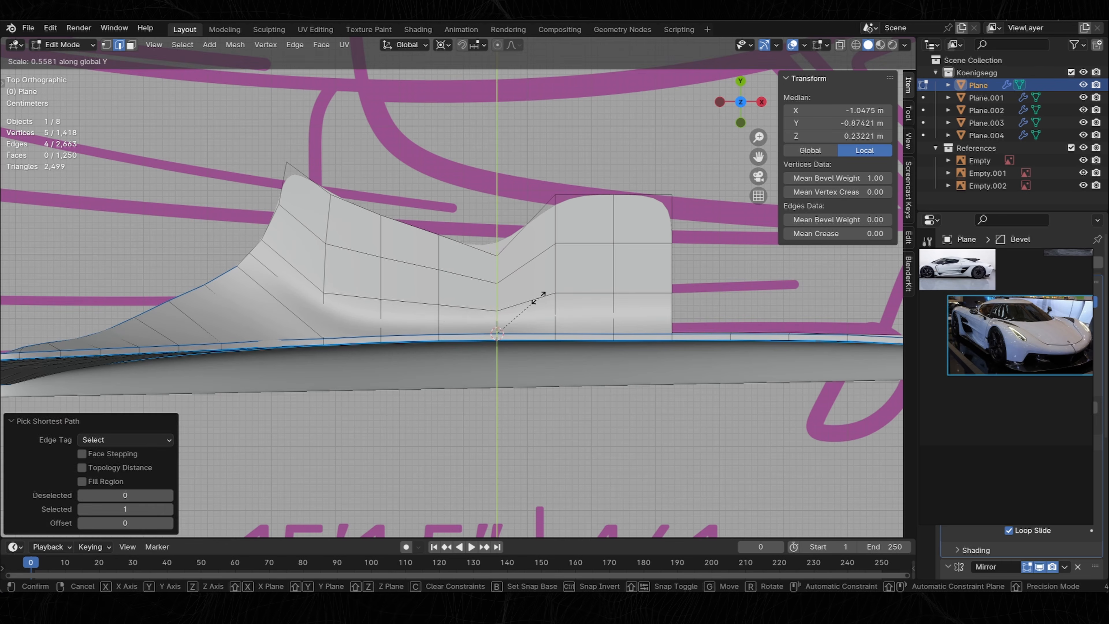
pyautogui.press('s')
pyautogui.press('y')
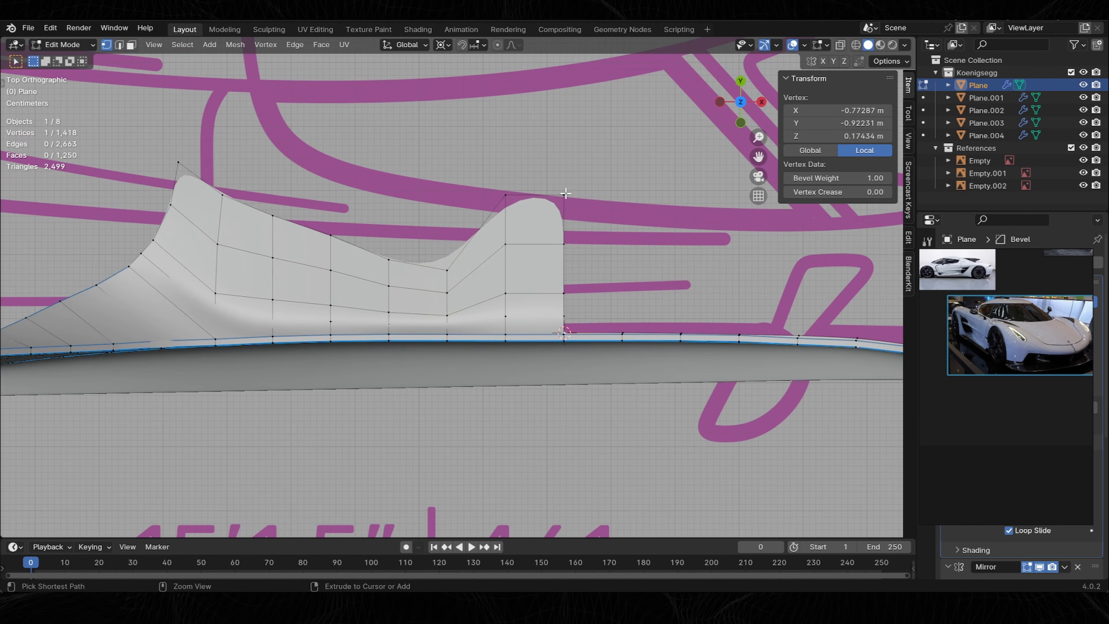
# Narrow the inner sheet's end row along global Y and scale the row beside it to 0.377 from the 3D cursor.
pyautogui.hotkey('ctrl', 'shift', 'z')
pyautogui.hotkey('ctrl', 'z')
pyautogui.press('s')
pyautogui.press('y')
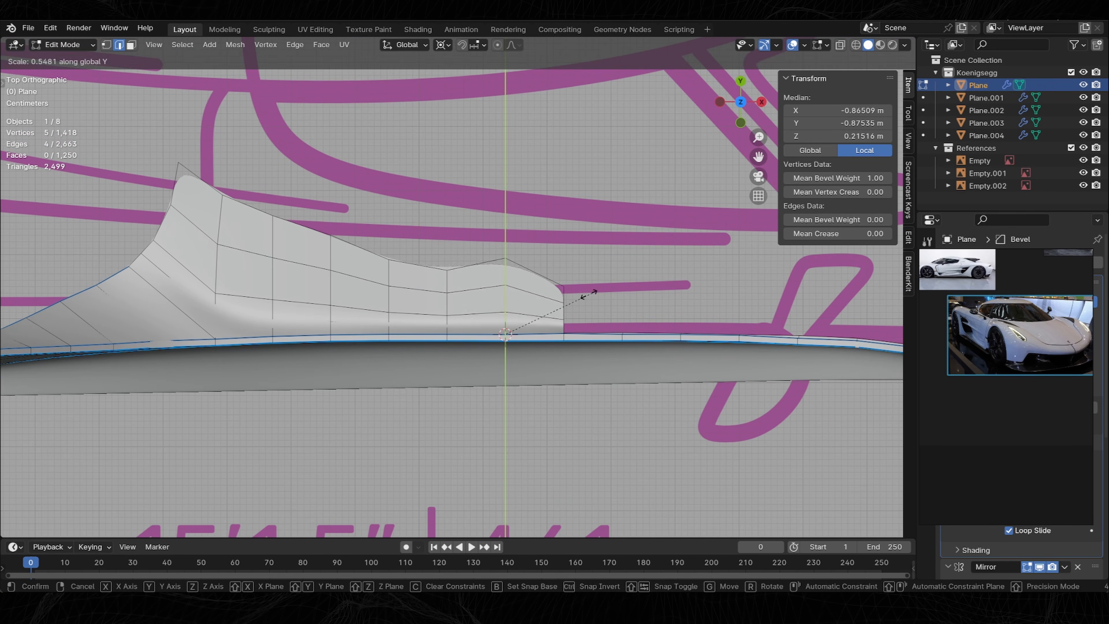
pyautogui.click(602, 265)
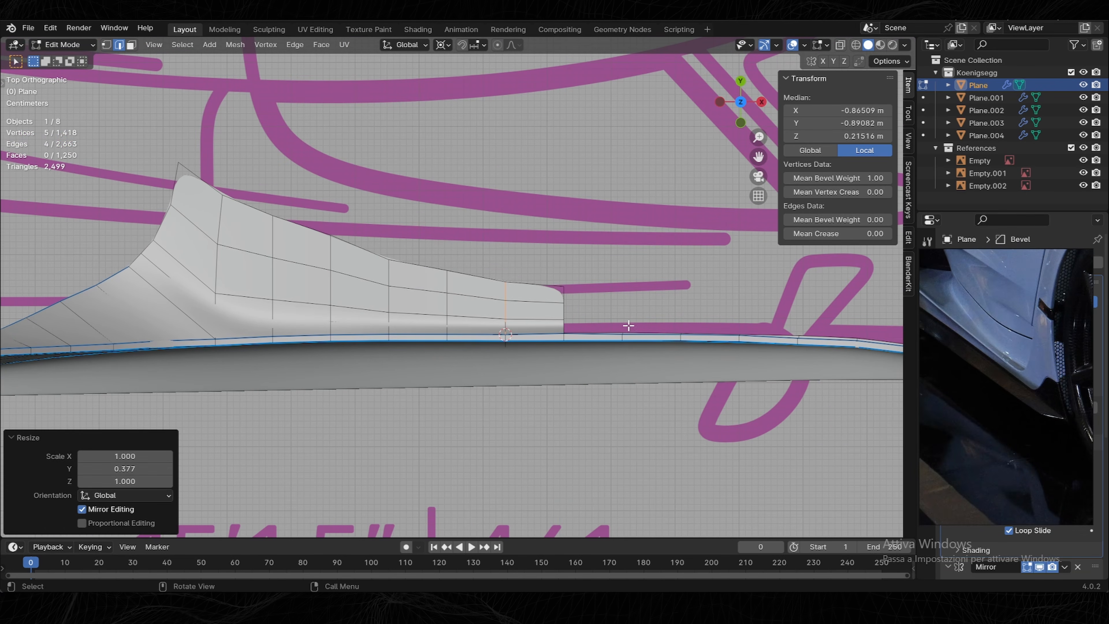
pyautogui.scroll(3, 663, 352)
pyautogui.scroll(-3, 510, 325)
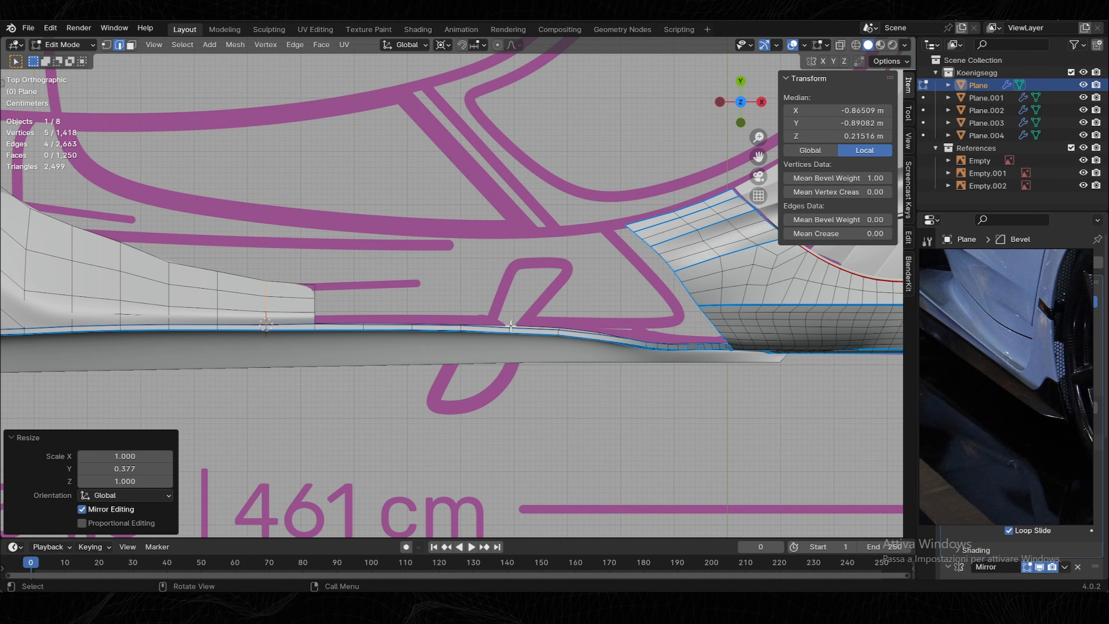
pyautogui.scroll(2, 511, 326)
pyautogui.hotkey('alt', 'a')
pyautogui.hotkey('ctrl', 'z')
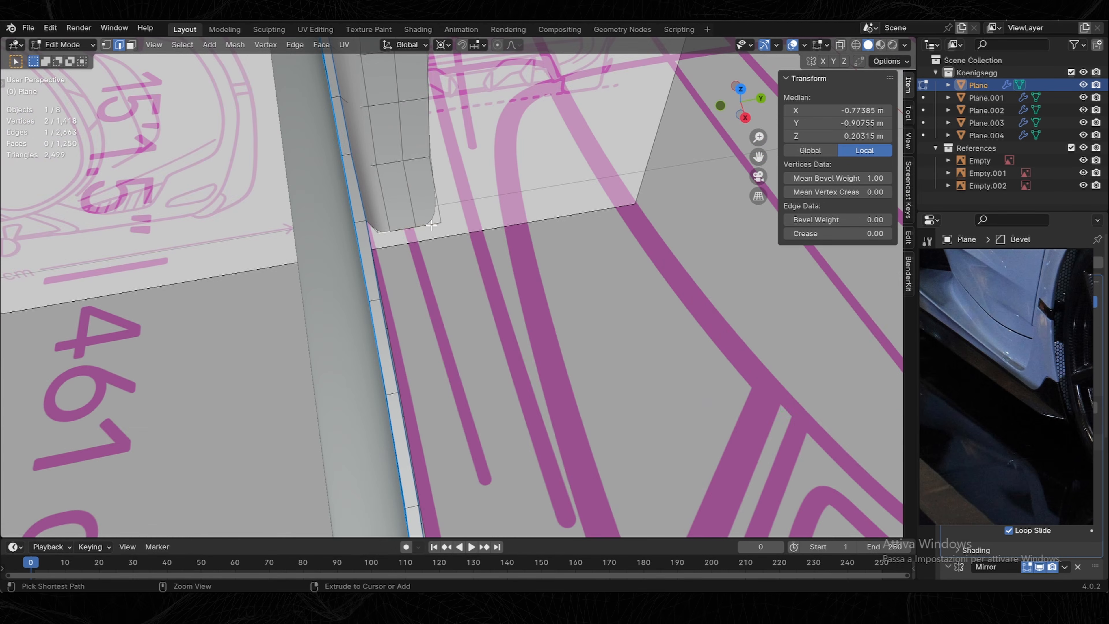
# Extend the inner sheet's end row in line with the 3D cursor on global X and split the extension with three loop cuts.
pyautogui.hotkey('ctrl', 'shift', 'z')
pyautogui.click(741, 89)
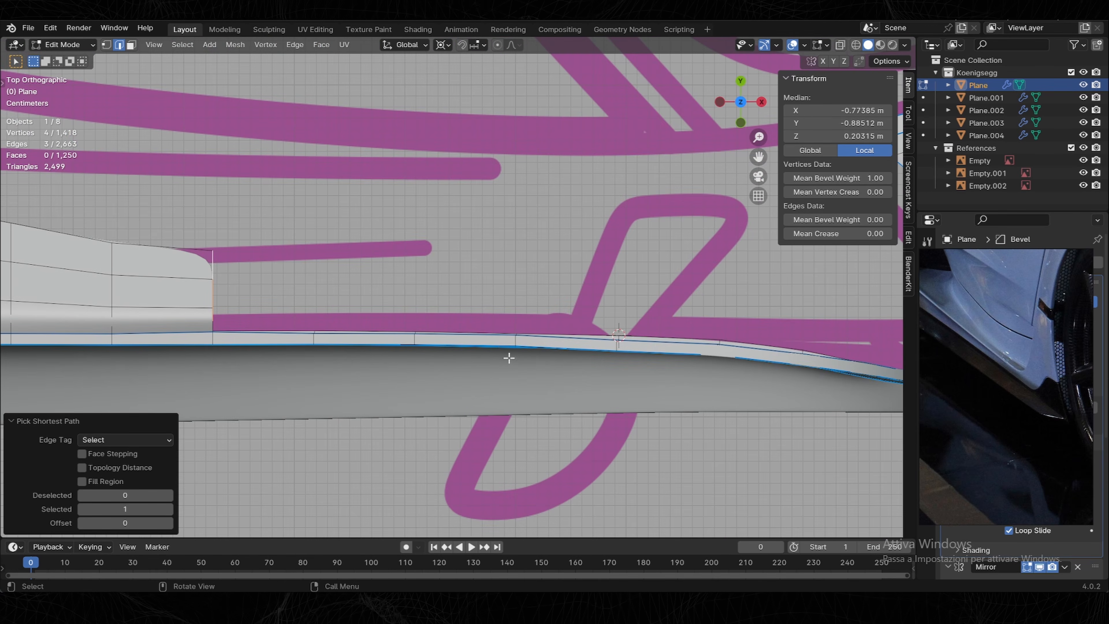
pyautogui.press('s')
pyautogui.press('x')
pyautogui.press('0')
pyautogui.press('Return')
pyautogui.rightClick(411, 284)
pyautogui.keyDown('shift'); pyautogui.moveTo(576, 293); pyautogui.dragTo(570, 260, button='middle'); pyautogui.keyUp('shift')
pyautogui.keyDown('alt'); pyautogui.click(611, 275); pyautogui.keyUp('alt')
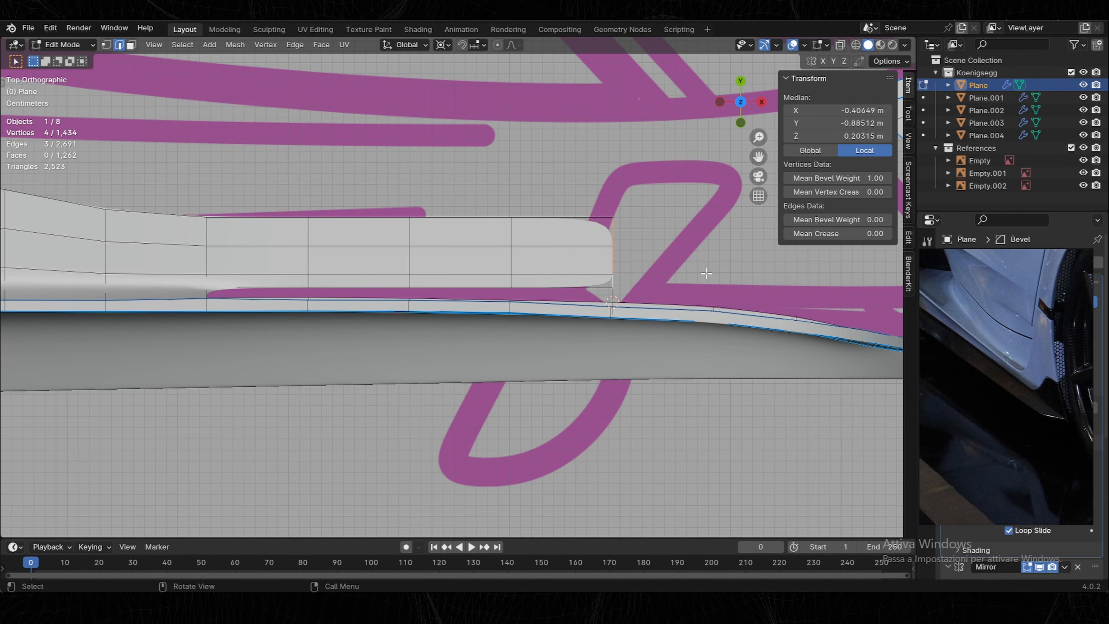
# Narrow the extension's end row along global Y, then scale the row beside it to 0.707 from its border vertex.
pyautogui.press('s')
pyautogui.press('y')
pyautogui.click(681, 294)
pyautogui.press('1')
pyautogui.click(510, 301)
pyautogui.hotkey('shift', 's')
pyautogui.press('2')
pyautogui.press('2')
pyautogui.click(511, 232)
pyautogui.keyDown('ctrl'); pyautogui.click(511, 281); pyautogui.keyUp('ctrl')
pyautogui.press('s')
pyautogui.press('y')
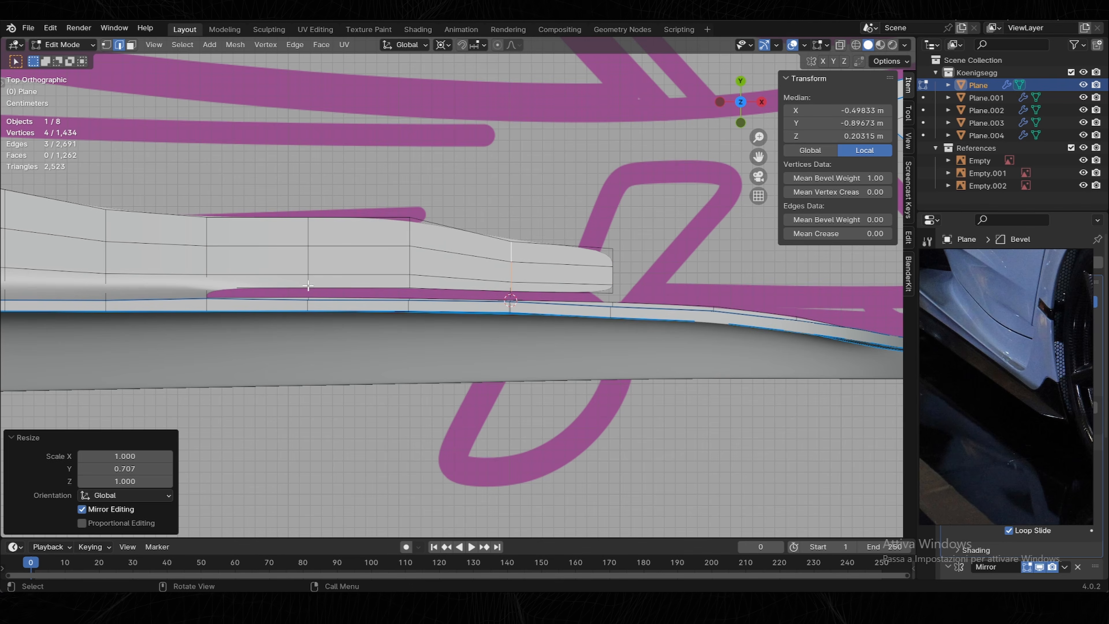
pyautogui.click(433, 277)
# Snap the 3D cursor to the border vertex of the following cross-row and scale that row to 0.796 along global Y.
pyautogui.press('1')
pyautogui.click(409, 299)
pyautogui.hotkey('shift', 's')
pyautogui.press('2')
pyautogui.press('2')
pyautogui.click(409, 281)
pyautogui.keyDown('ctrl'); pyautogui.click(410, 227); pyautogui.keyUp('ctrl')
pyautogui.press('s')
pyautogui.press('y')
pyautogui.click(471, 290)
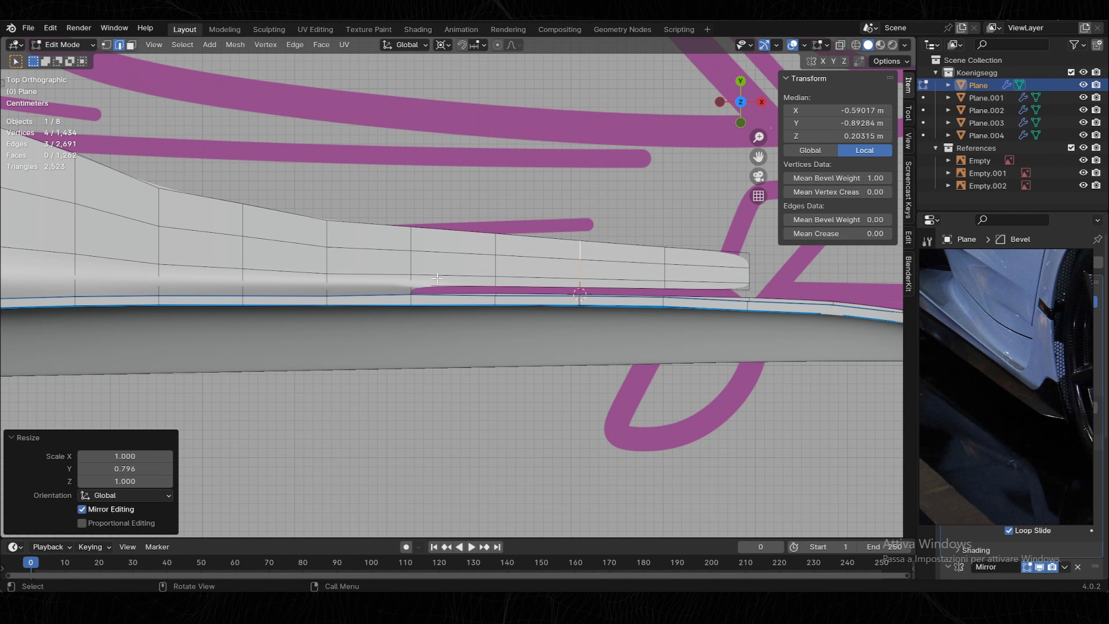
# Narrow the remaining cross-rows of the extension along global Y so the sheet tapers evenly toward its end.
pyautogui.press('y')
pyautogui.click(579, 285)
pyautogui.press('s')
pyautogui.press('y')
pyautogui.click(572, 283)
pyautogui.moveTo(572, 283)
pyautogui.keyDown('shift'); pyautogui.mouseDown(button='middle')
pyautogui.moveTo(528, 275)
pyautogui.moveTo(384, 287)
pyautogui.moveTo(557, 282)
pyautogui.mouseUp(button='middle'); pyautogui.keyUp('shift')
pyautogui.scroll(2, 432, 282)
pyautogui.click(432, 280)
pyautogui.click(481, 287)
# Fill the gap between the extended inner sheet and the side panel's border with four faces.
pyautogui.press('Tab')
pyautogui.scroll(-4, 481, 288)
pyautogui.press('Tab')
pyautogui.click(384, 287)
pyautogui.press('f')
pyautogui.press('f')
pyautogui.press('f')
pyautogui.press('f')
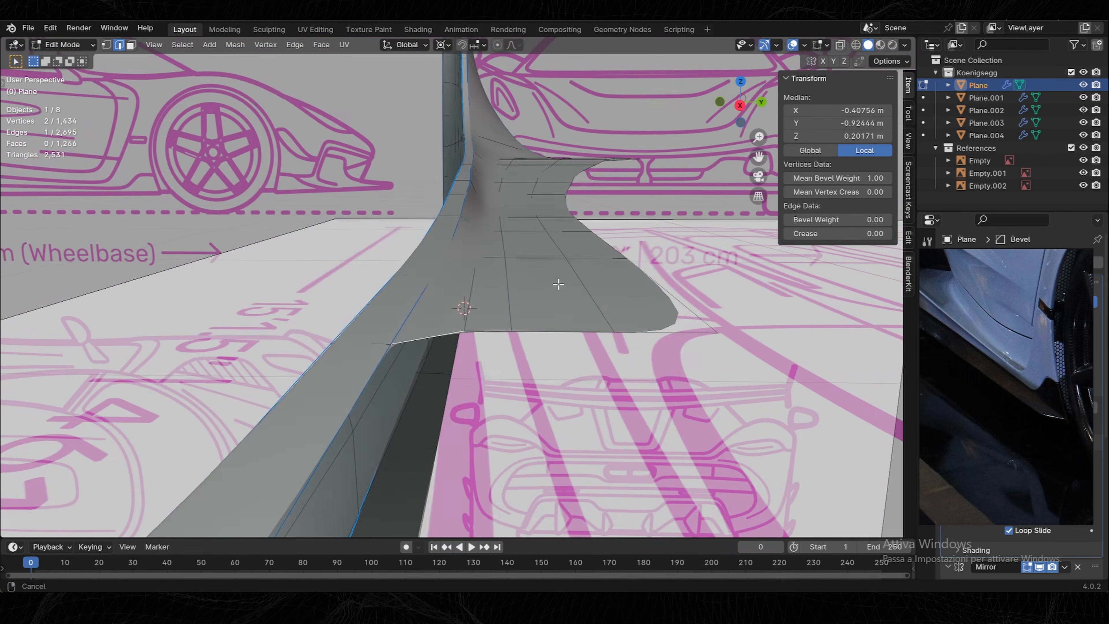
# Select the cross-rows of the extended inner sheet and isolate them by hiding the rest of the mesh.
pyautogui.moveTo(530, 242); pyautogui.dragTo(450, 258, button='middle')
pyautogui.click(451, 233)
pyautogui.keyDown('ctrl'); pyautogui.click(501, 255); pyautogui.keyUp('ctrl')
pyautogui.scroll(-3, 500, 255)
pyautogui.keyDown('shift'); pyautogui.click(379, 284); pyautogui.keyUp('shift')
pyautogui.keyDown('ctrl'); pyautogui.click(397, 296); pyautogui.keyUp('ctrl')
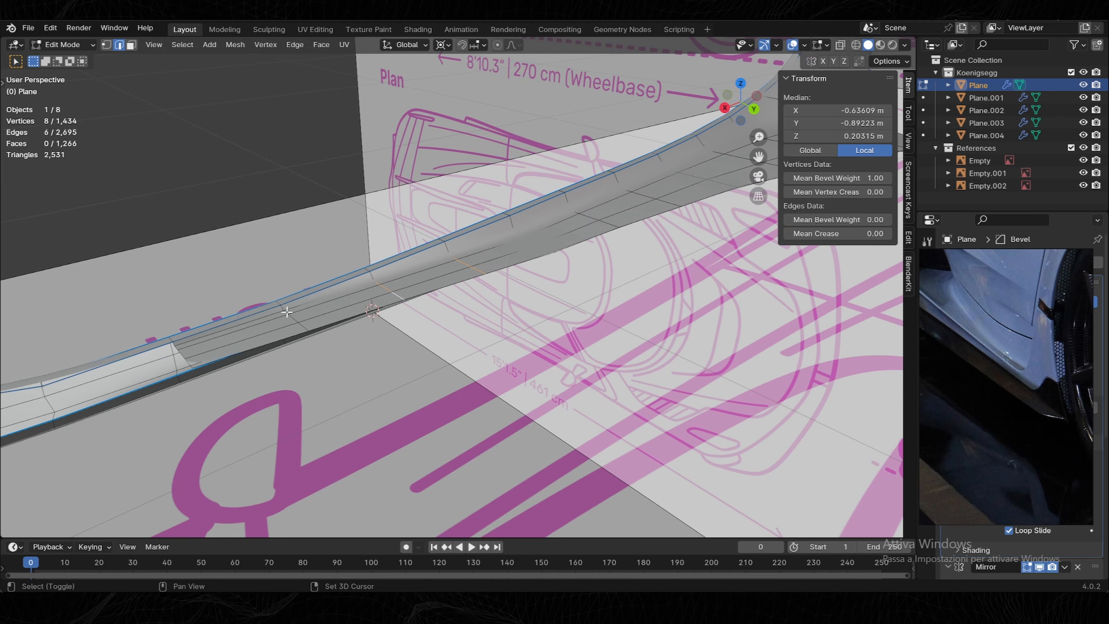
pyautogui.keyDown('ctrl'); pyautogui.click(188, 359); pyautogui.keyUp('ctrl')
pyautogui.moveTo(187, 359); pyautogui.dragTo(462, 294, button='middle')
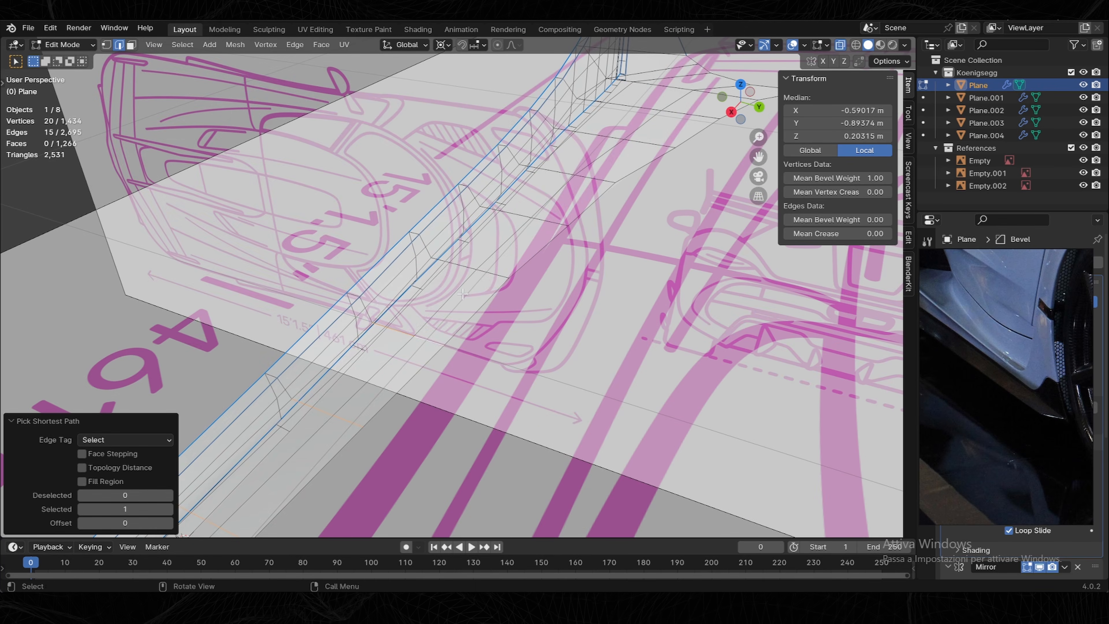
pyautogui.hotkey('ctrl', 'i')
pyautogui.press('h')
pyautogui.hotkey('alt', 'z')
pyautogui.moveTo(557, 222); pyautogui.dragTo(698, 166, button='middle')
# Reposition the isolated cross-row vertices along global Z in front view so the sheet slopes down toward its end.
pyautogui.press('KP_1')
pyautogui.scroll(7, 456, 285)
pyautogui.press('1')
pyautogui.click(355, 248)
pyautogui.press('g')
pyautogui.press('z')
pyautogui.press('Escape')
pyautogui.hotkey('alt', 'z')
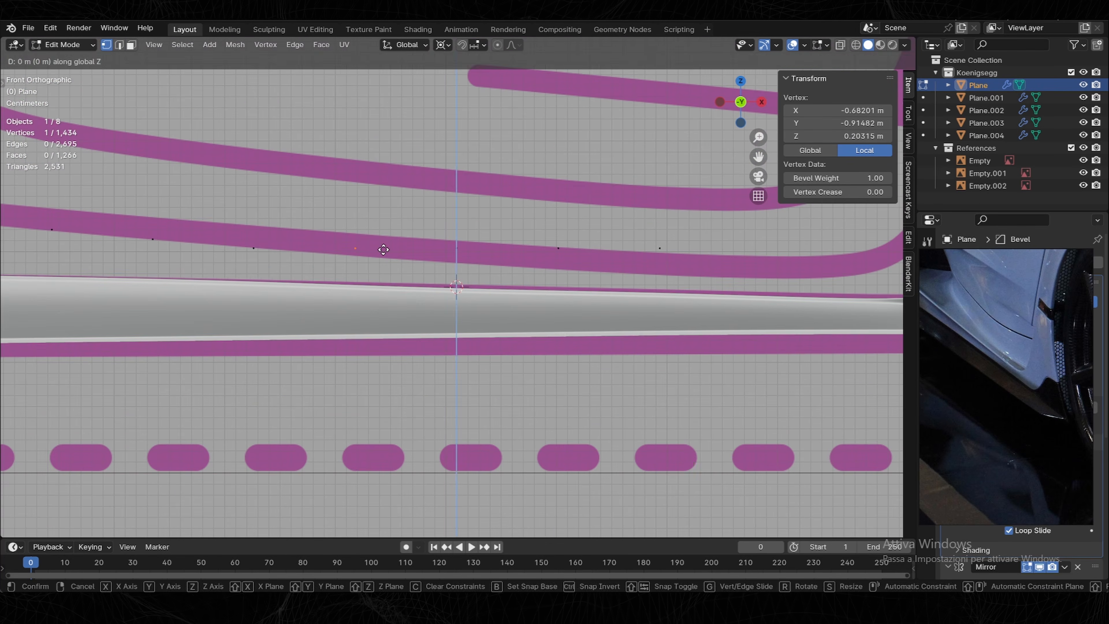
pyautogui.moveTo(332, 266); pyautogui.dragTo(383, 236)
# Reveal the hidden mesh and check the sloped sheet's smoothed surface in Object Mode.
pyautogui.press('Tab')
pyautogui.moveTo(653, 258); pyautogui.dragTo(379, 272, button='middle')
pyautogui.hotkey('alt', 'z')
pyautogui.scroll(-2, 470, 333)
pyautogui.press('Tab')
pyautogui.scroll(3, 450, 331)
pyautogui.hotkey('shift', 'r')
pyautogui.press('Tab')
pyautogui.scroll(2, 408, 221)
pyautogui.scroll(-2, 436, 280)
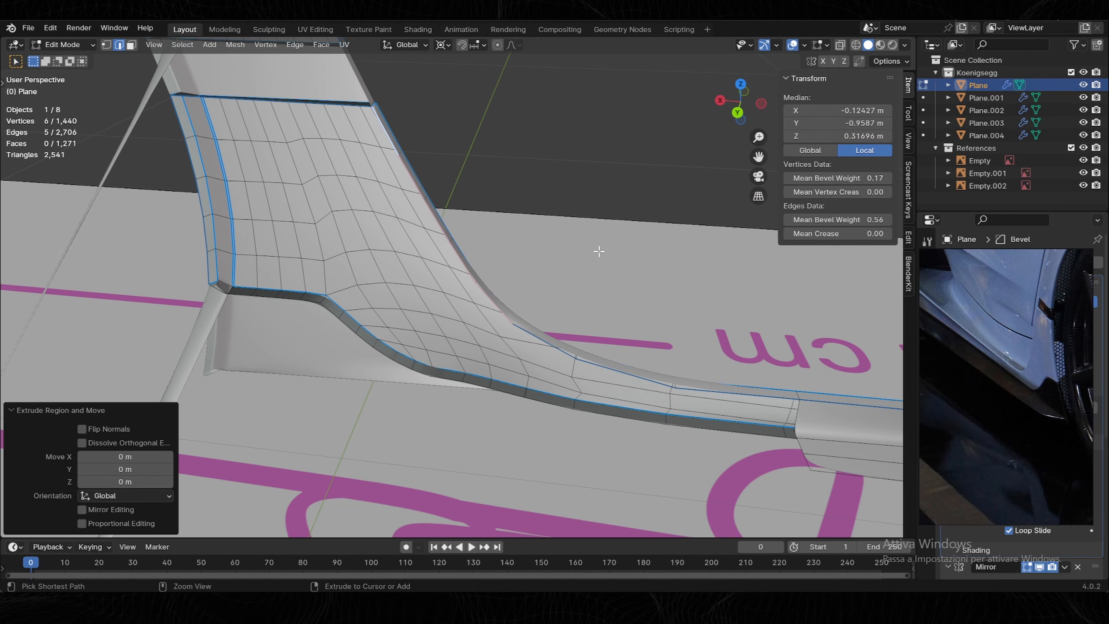
# Undo the last border edge extrusion and check the panel's smoothed surface in Object Mode.
pyautogui.hotkey('ctrl', 'z')
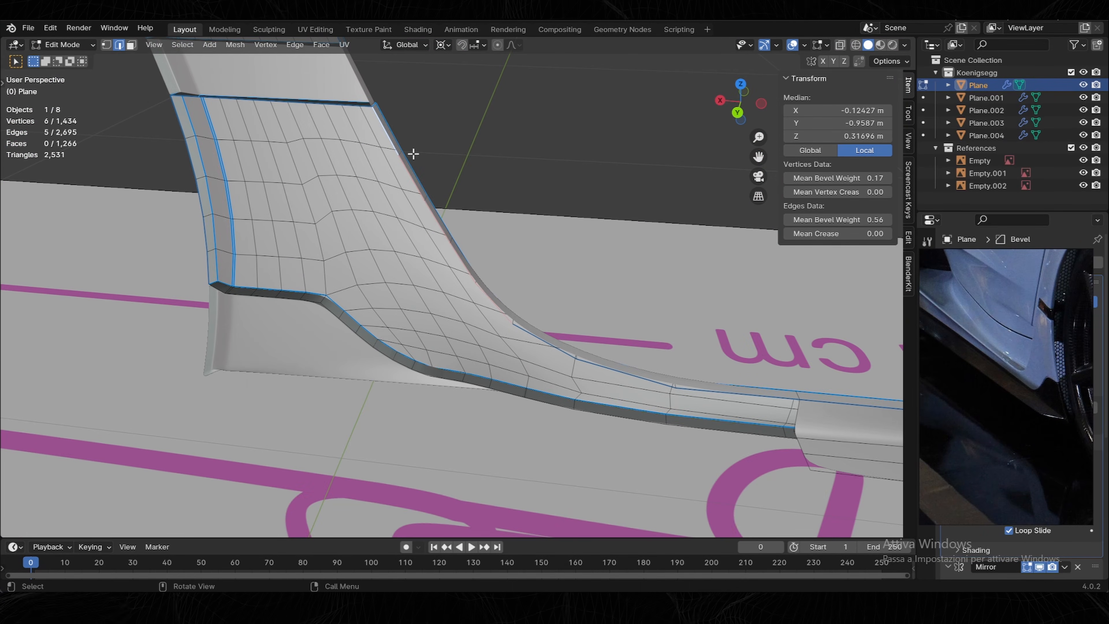
pyautogui.moveTo(413, 154); pyautogui.dragTo(524, 271, button='middle')
pyautogui.press('Tab')
pyautogui.scroll(2, 473, 238)
pyautogui.press('Tab')
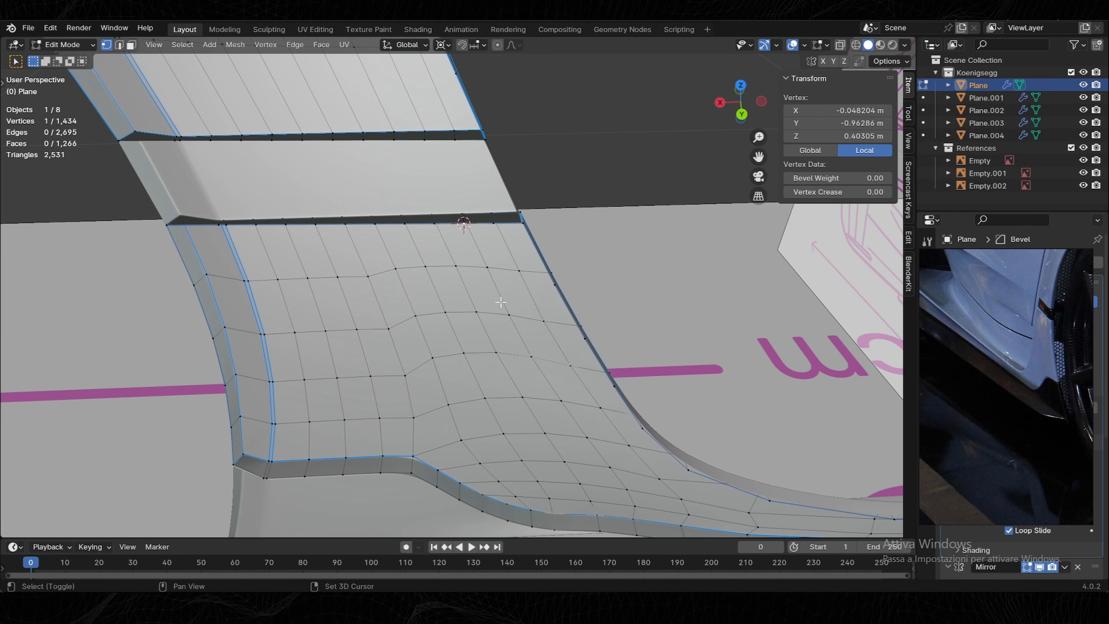
# Extrude the panel's curved border edges from the upper corner and flatten them to zero on global X at the 3D cursor.
pyautogui.press('2')
pyautogui.click(539, 254)
pyautogui.moveTo(564, 313); pyautogui.dragTo(530, 306, button='middle')
pyautogui.keyDown('shift'); pyautogui.moveTo(530, 306); pyautogui.dragTo(420, 122, button='middle'); pyautogui.keyUp('shift')
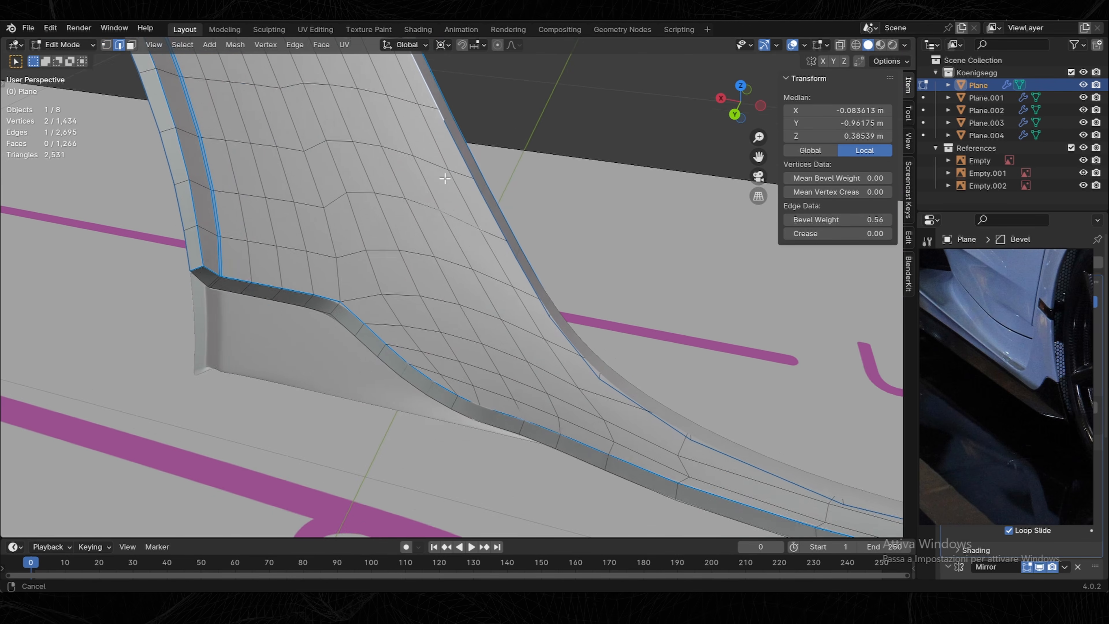
pyautogui.moveTo(598, 302); pyautogui.dragTo(578, 295, button='middle')
pyautogui.keyDown('ctrl'); pyautogui.click(613, 412); pyautogui.keyUp('ctrl')
pyautogui.scroll(-2, 596, 397)
pyautogui.moveTo(596, 397); pyautogui.dragTo(605, 313, button='middle')
pyautogui.press('e')
pyautogui.rightClick(528, 276)
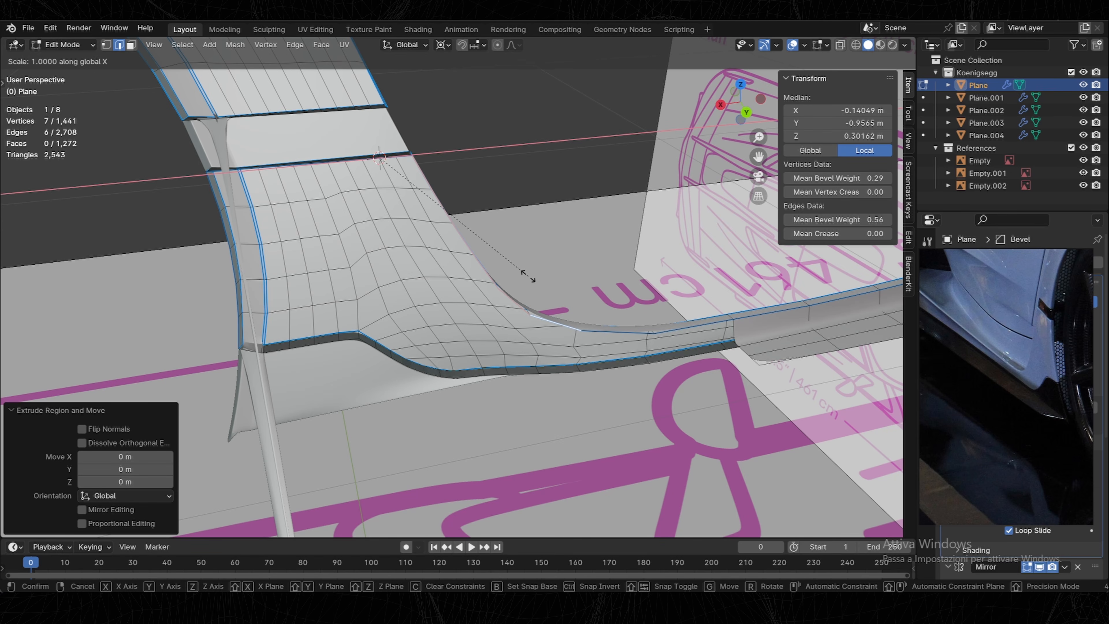
pyautogui.press('0')
pyautogui.press('Return')
# Add a lengthwise loop cut through the flattened strip and merge its upper vertices into the panel's border vertices.
pyautogui.keyDown('shift'); pyautogui.moveTo(408, 167); pyautogui.dragTo(398, 295, button='middle'); pyautogui.keyUp('shift')
pyautogui.press('1')
pyautogui.scroll(2, 417, 275)
pyautogui.hotkey('ctrl', 'r')
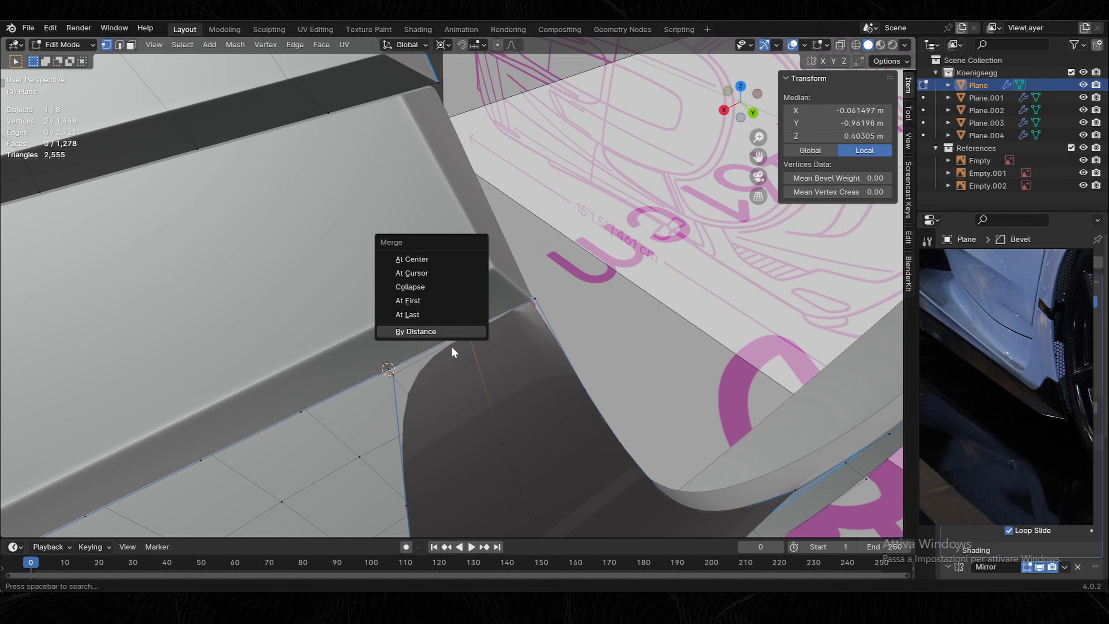
pyautogui.click(410, 315)
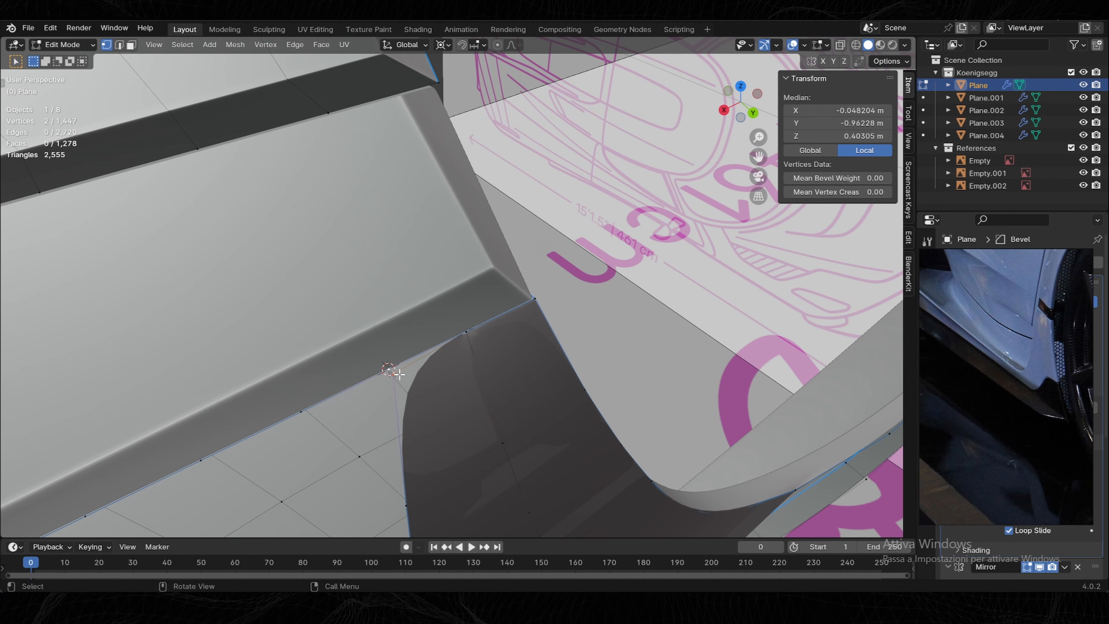
pyautogui.click(367, 375)
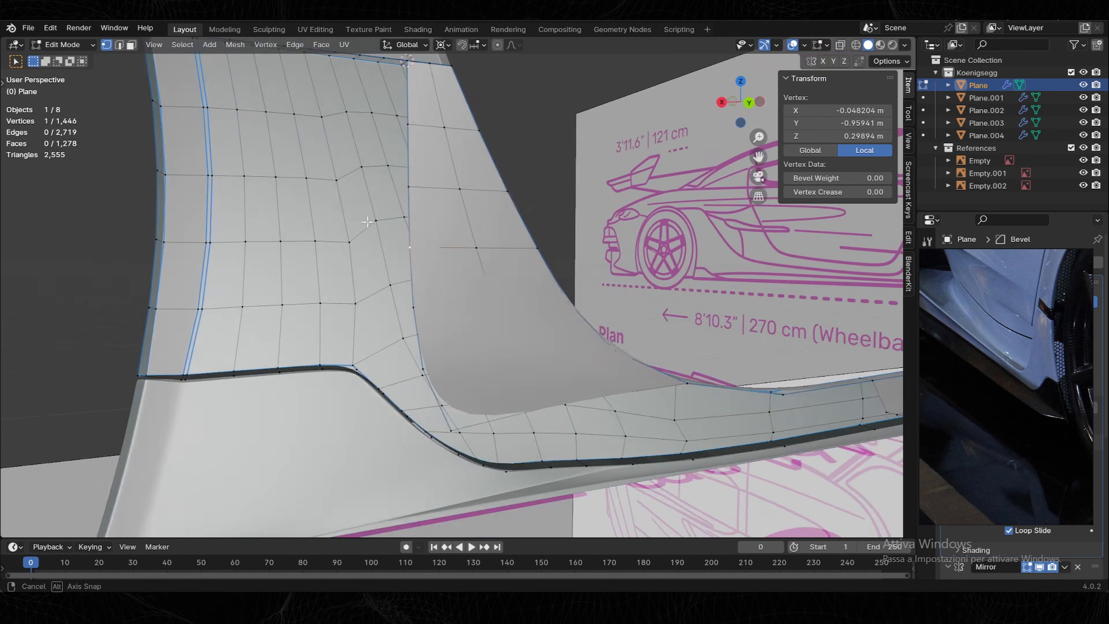
# Extrude the strip's lower edge inward by about 0.083 m along Y in top view and shift it about -0.009 m along X.
pyautogui.moveTo(393, 306); pyautogui.dragTo(433, 298, button='middle')
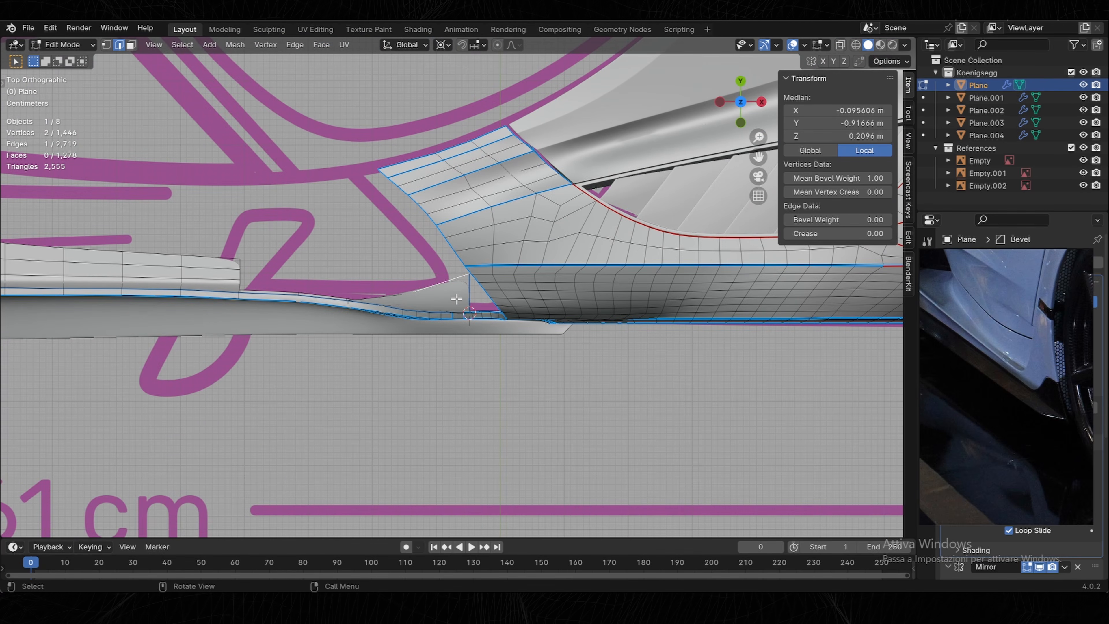
pyautogui.scroll(4, 457, 299)
pyautogui.press('e')
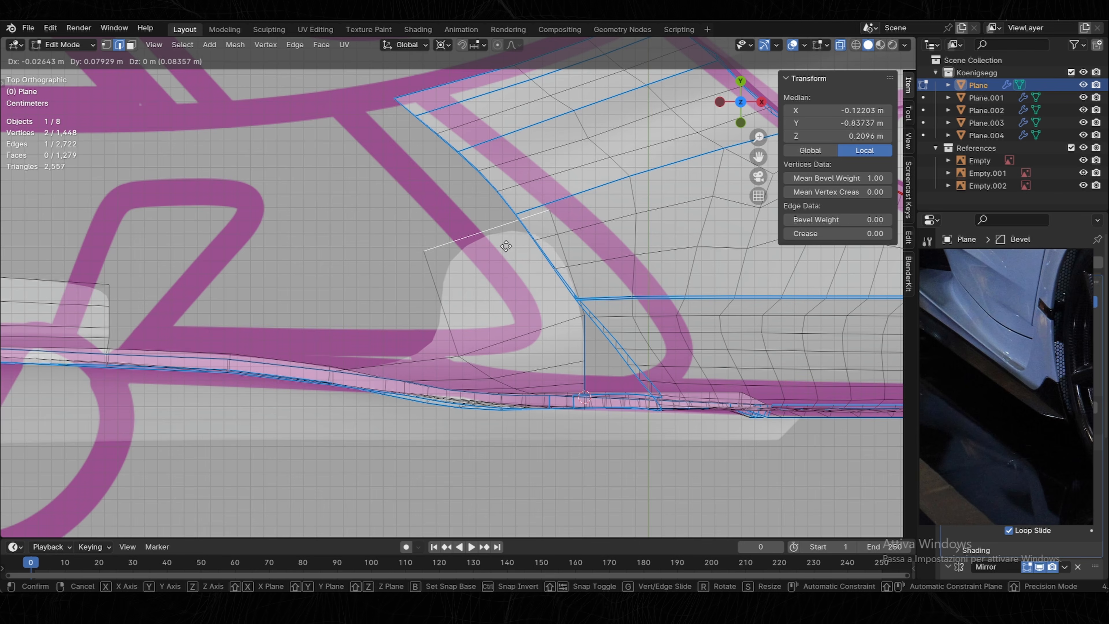
pyautogui.click(506, 241)
pyautogui.scroll(-8, 452, 262)
pyautogui.keyDown('shift'); pyautogui.moveTo(387, 275); pyautogui.dragTo(576, 293, button='middle'); pyautogui.keyUp('shift')
pyautogui.keyDown('shift'); pyautogui.moveTo(724, 288); pyautogui.dragTo(673, 276, button='middle'); pyautogui.keyUp('shift')
pyautogui.scroll(4, 673, 275)
pyautogui.press('g')
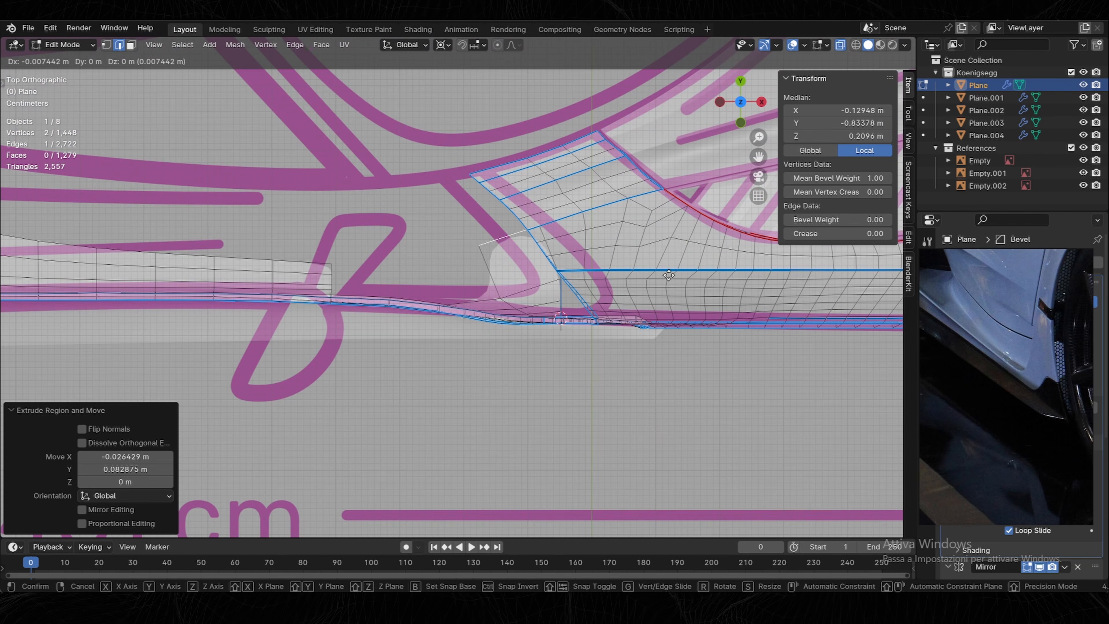
pyautogui.click(668, 275)
# Change the transform pivot from the 3D cursor to the selection's centre and scale the extruded edge to about 0.89.
pyautogui.click(442, 45)
pyautogui.click(483, 76)
pyautogui.press('s')
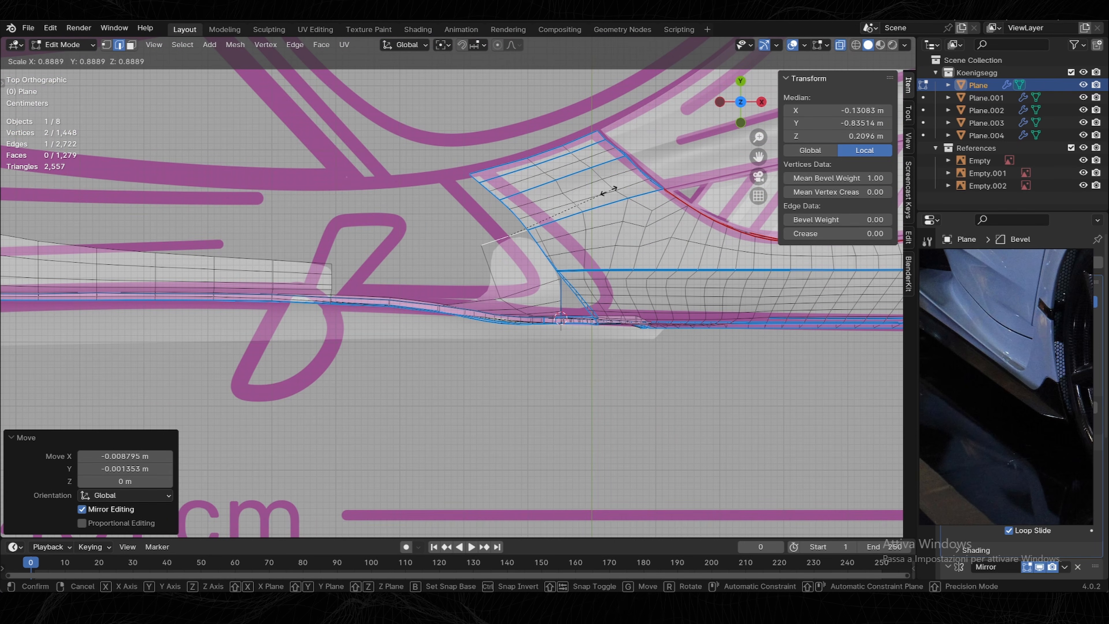
pyautogui.click(600, 192)
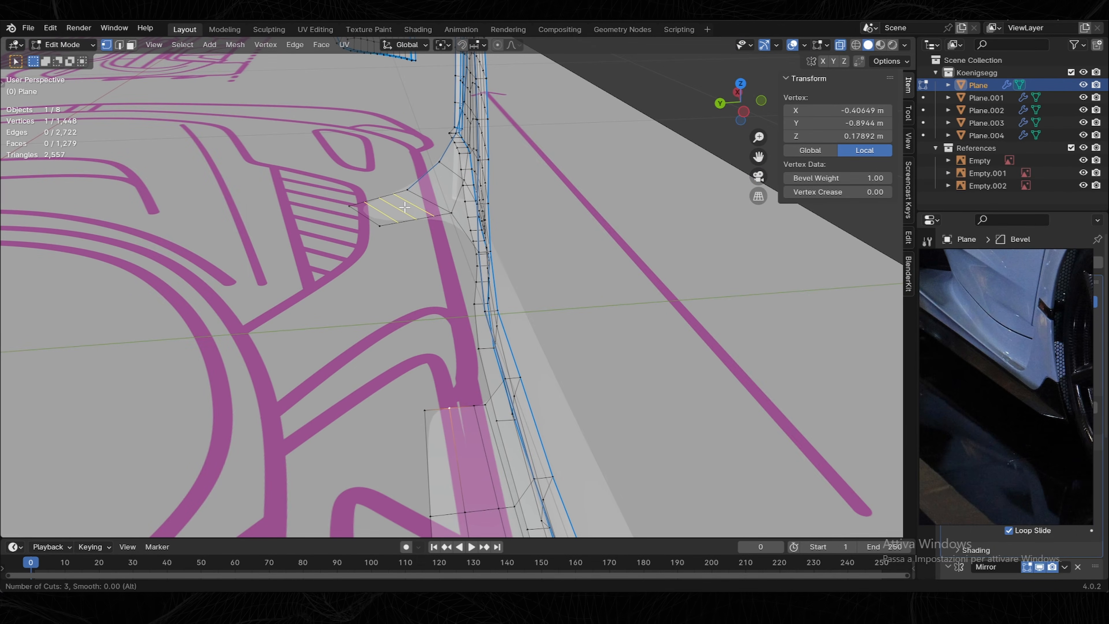
# Cut the extruded face with three loops and divide the edge bridging it to the inner sheet's end into three segments.
pyautogui.click(405, 207)
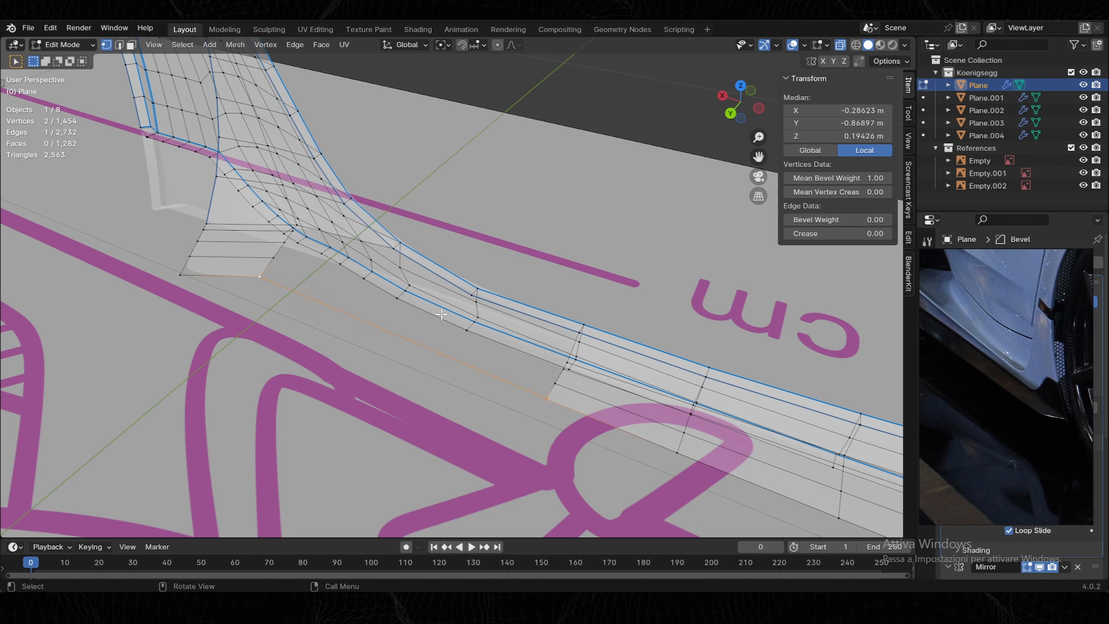
pyautogui.moveTo(441, 313); pyautogui.dragTo(480, 311, button='middle')
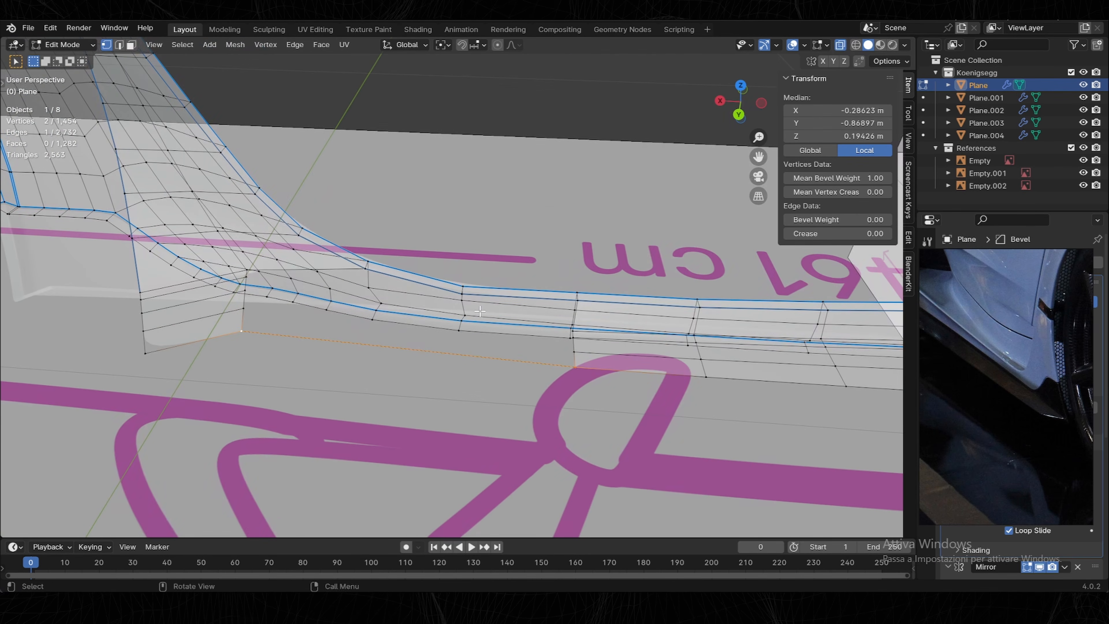
pyautogui.rightClick(399, 350)
pyautogui.click(399, 350)
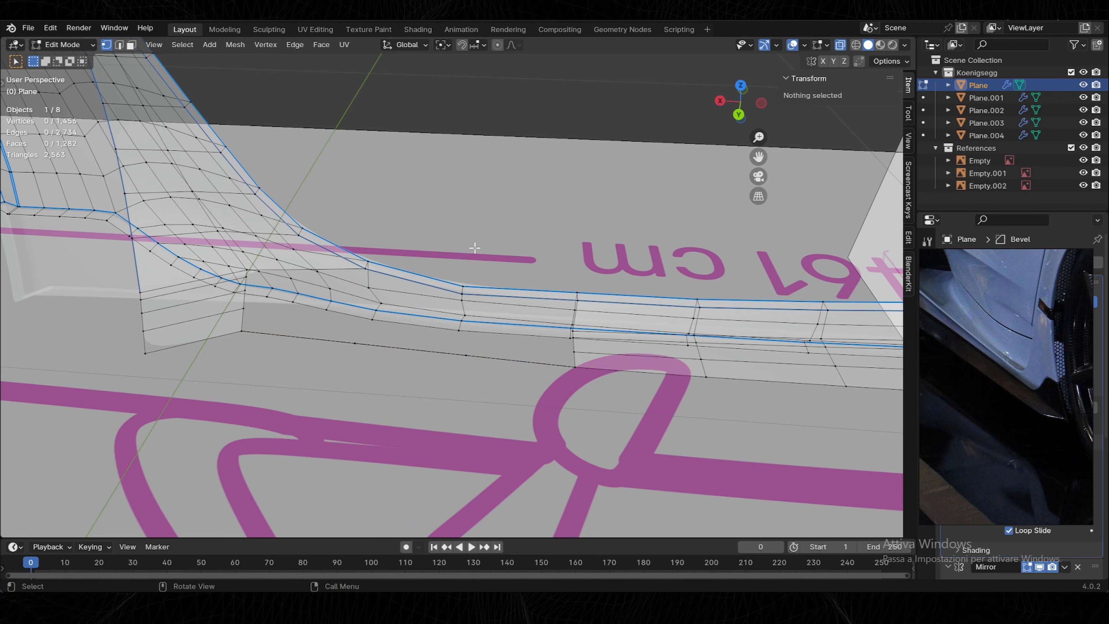
# Move the bridging edge's two new points along global Y in top view, the one nearer the extruded face by about -0.0076 m.
pyautogui.moveTo(399, 350); pyautogui.dragTo(433, 332, button='middle')
pyautogui.click(433, 252)
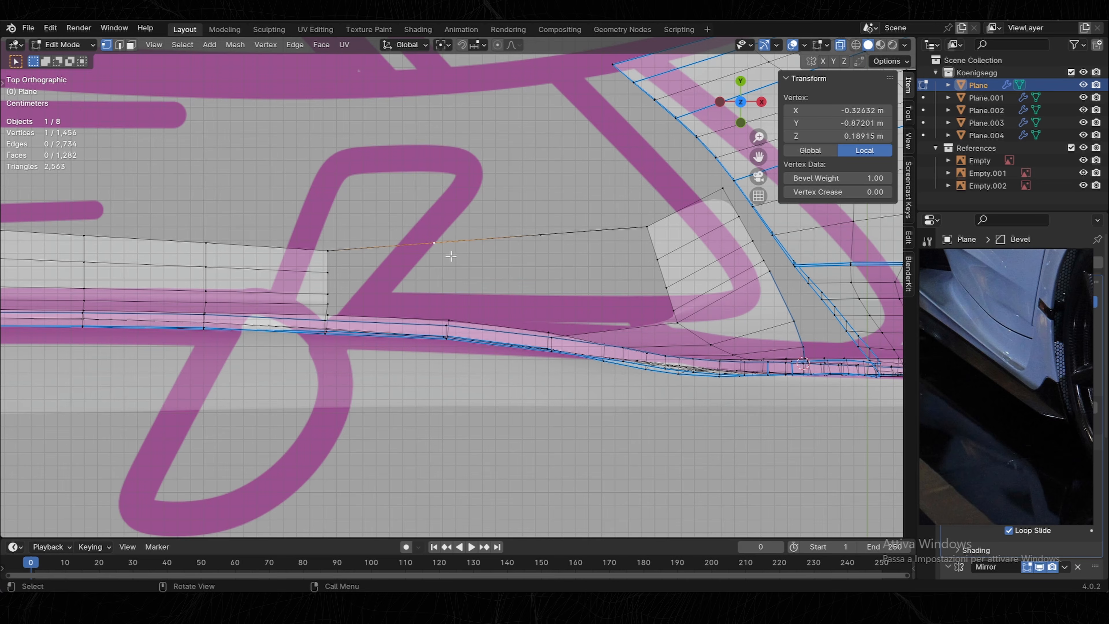
pyautogui.press('g')
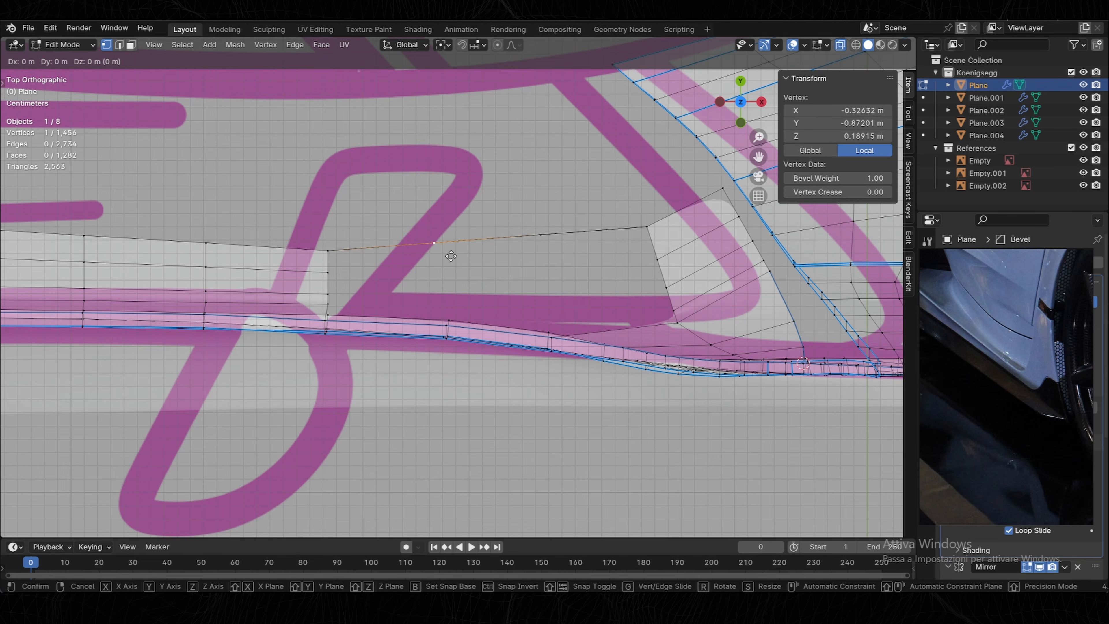
pyautogui.press('y')
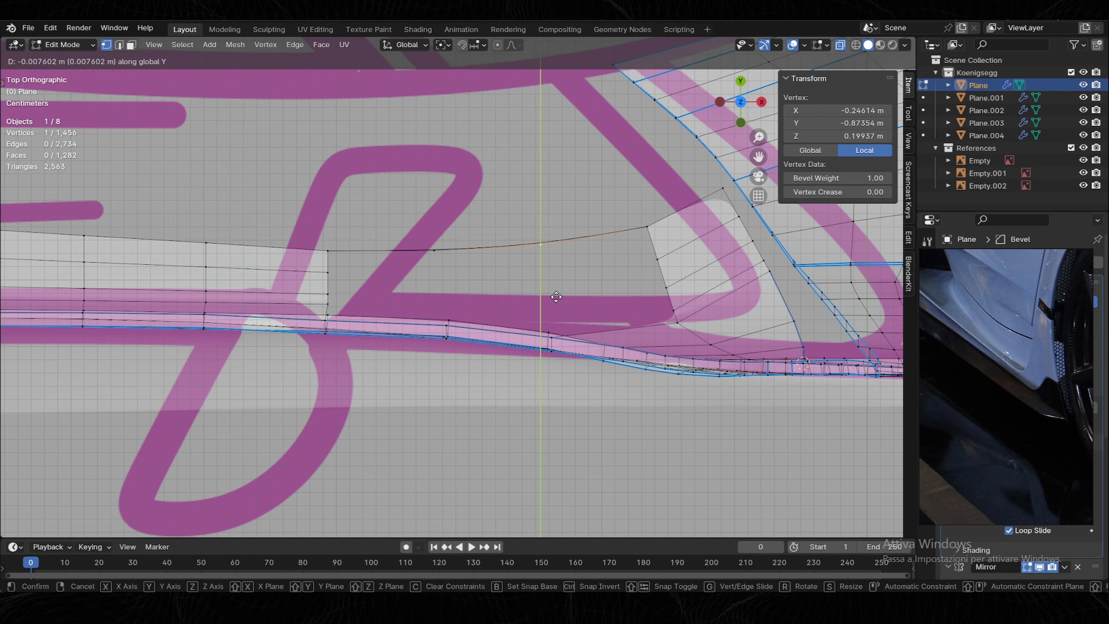
pyautogui.click(557, 303)
# Adjust the extruded face's cross-edges and lower the bridging edge's two points along global Z by about 0.0095 m and 0.0075 m.
pyautogui.moveTo(557, 303); pyautogui.dragTo(484, 387, button='middle')
pyautogui.moveTo(484, 387); pyautogui.dragTo(607, 367, button='middle')
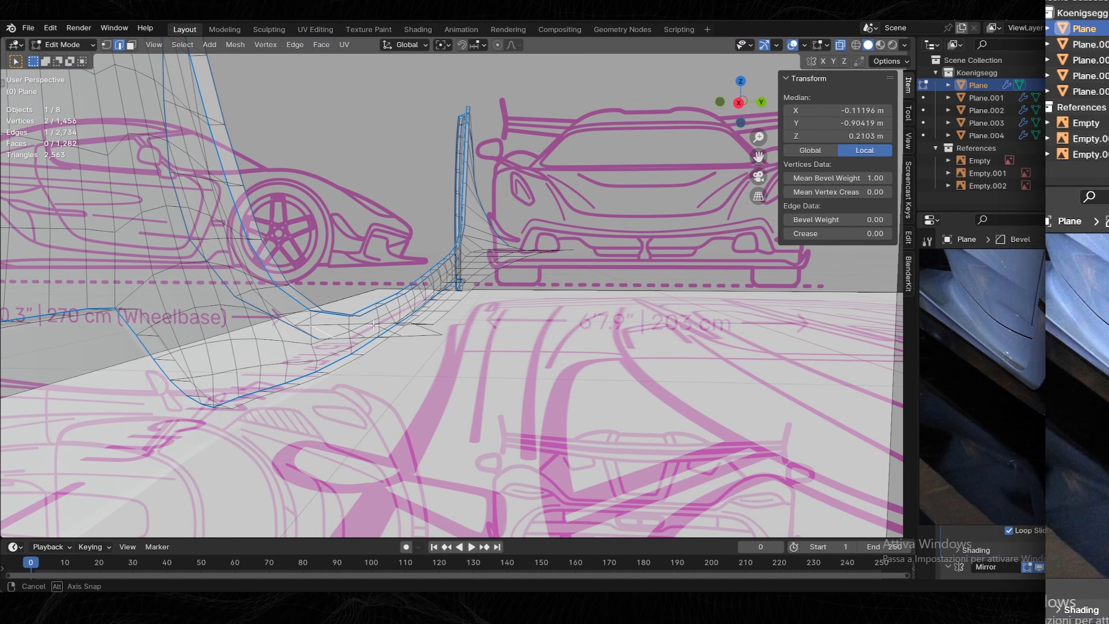
pyautogui.press('g')
pyautogui.press('z')
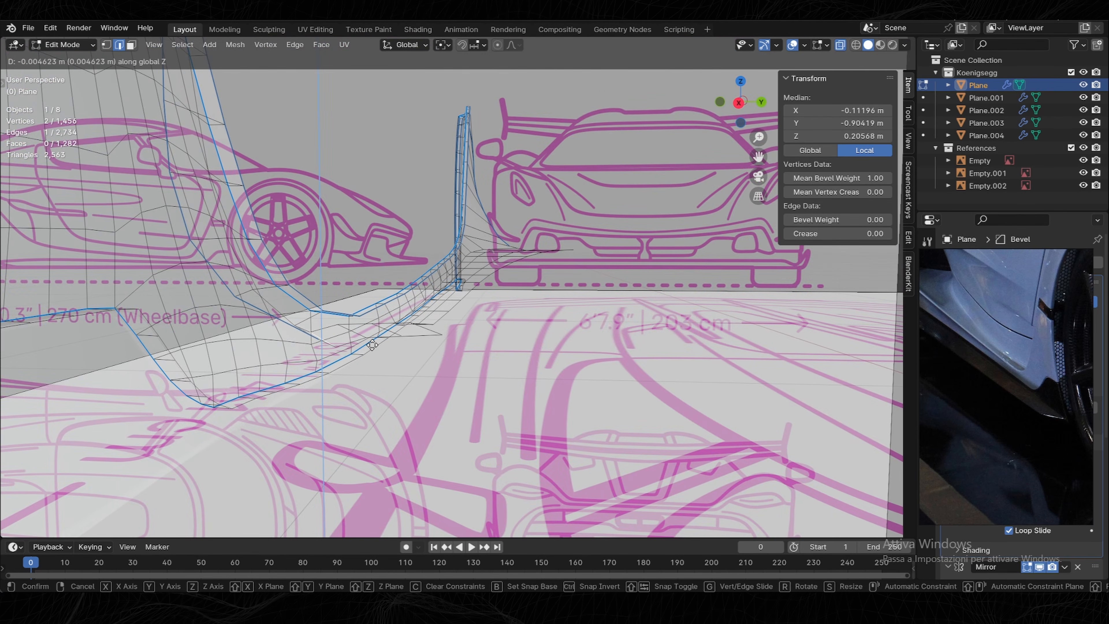
pyautogui.click(372, 345)
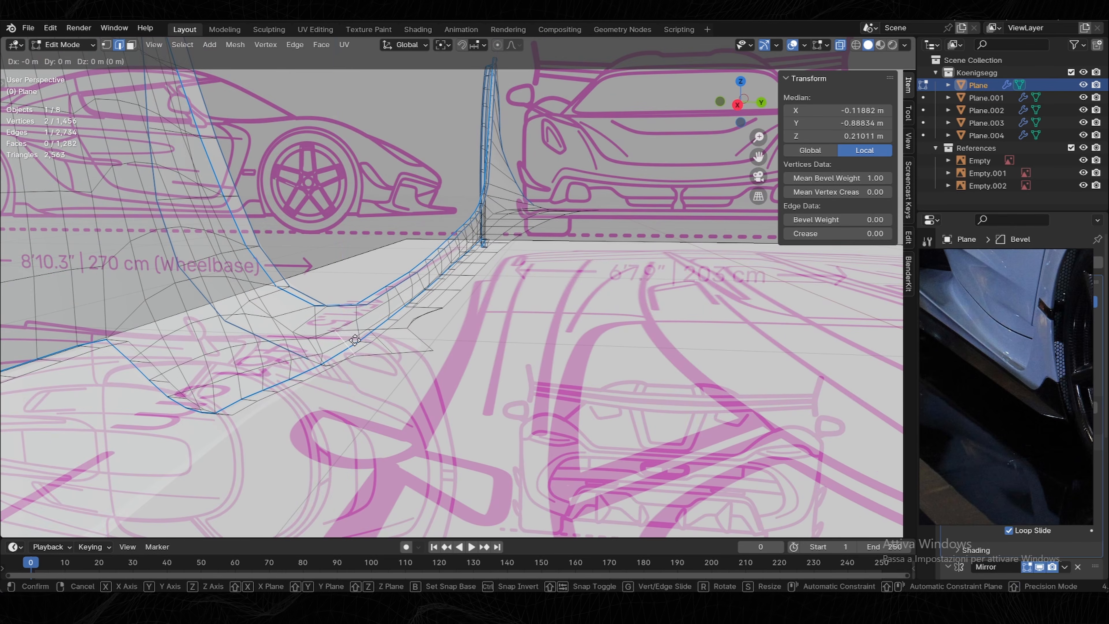
pyautogui.click(390, 365)
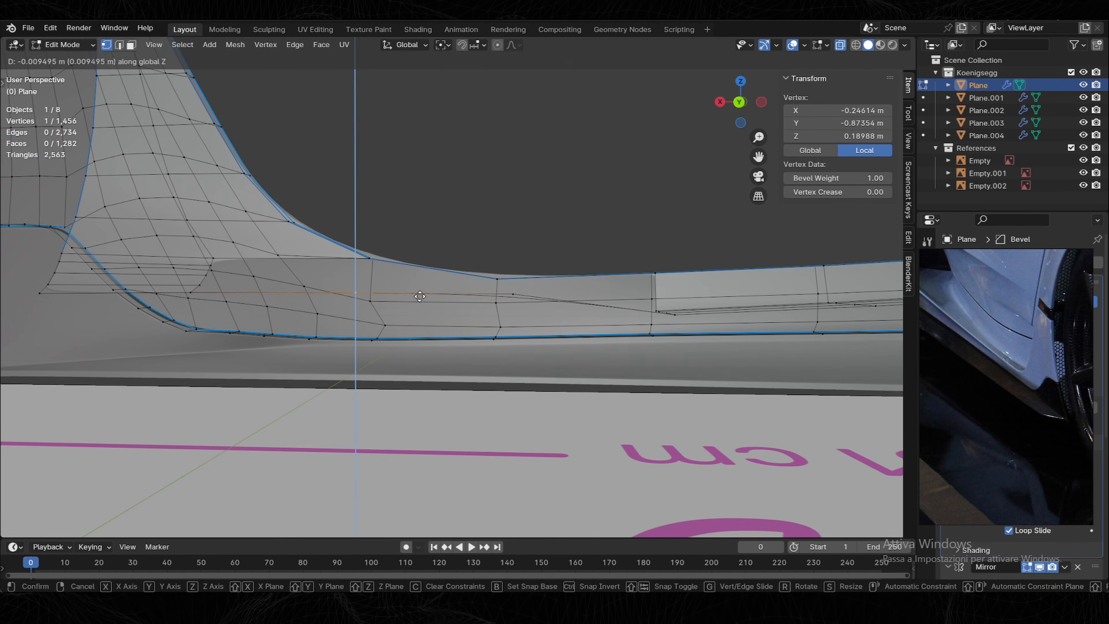
pyautogui.click(419, 296)
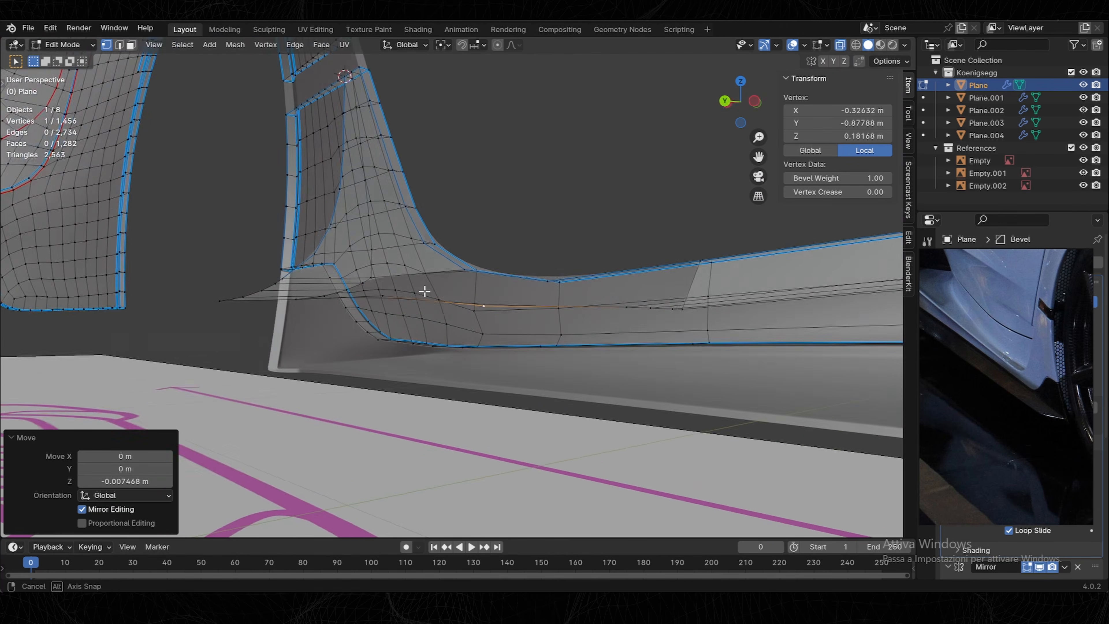
# Connect the sheet end's next vertex to the extruded face with a second bridging edge and divide it into three segments.
pyautogui.moveTo(424, 290); pyautogui.dragTo(489, 330, button='middle')
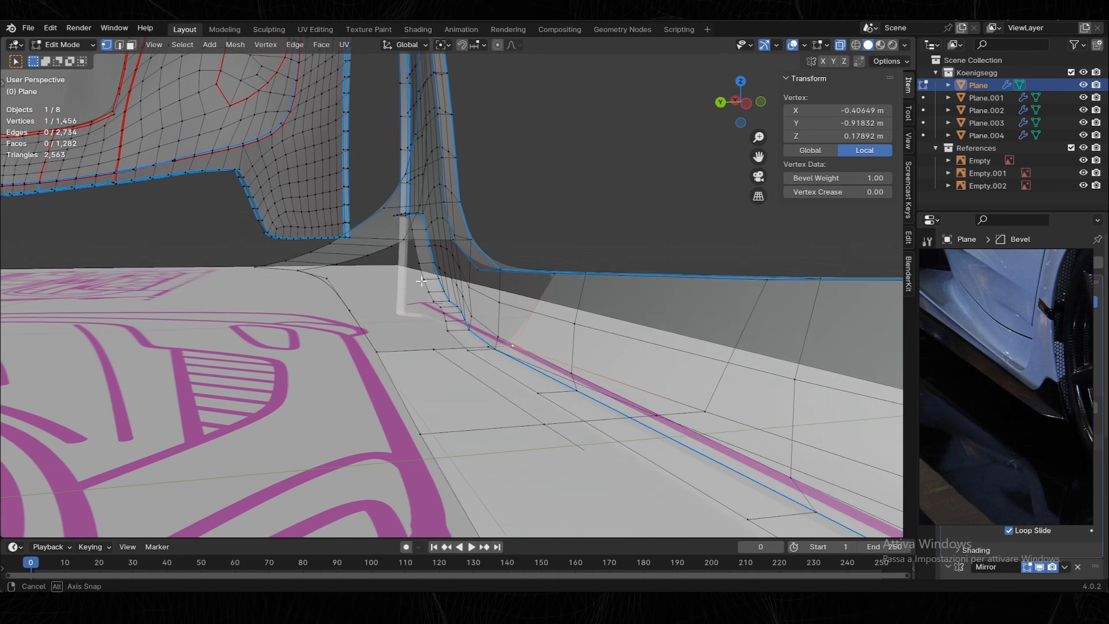
pyautogui.press('g')
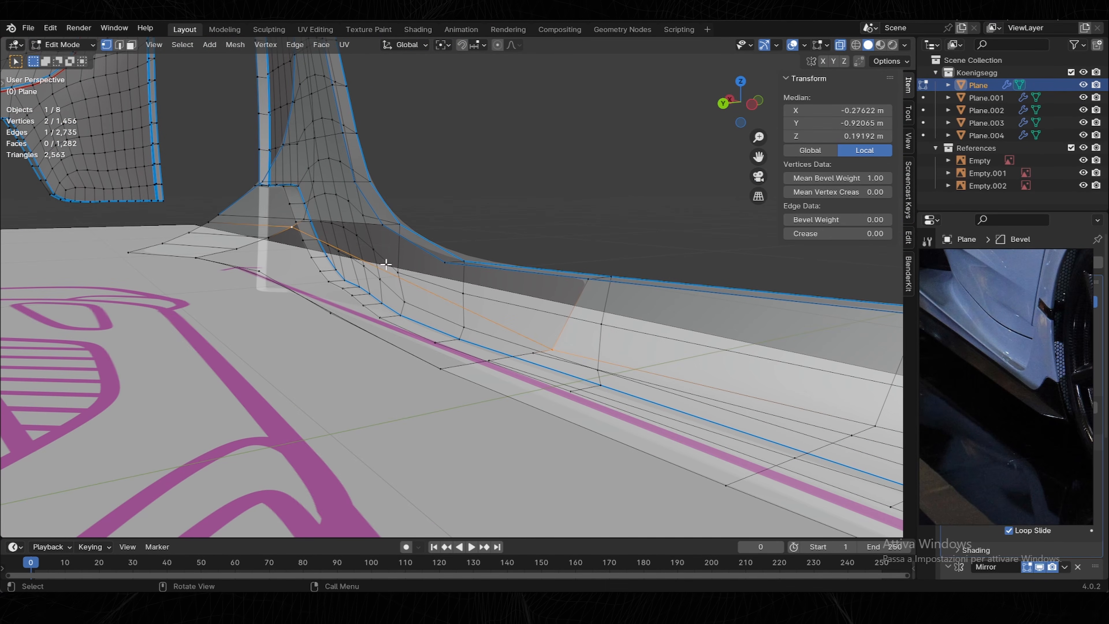
pyautogui.click(342, 250)
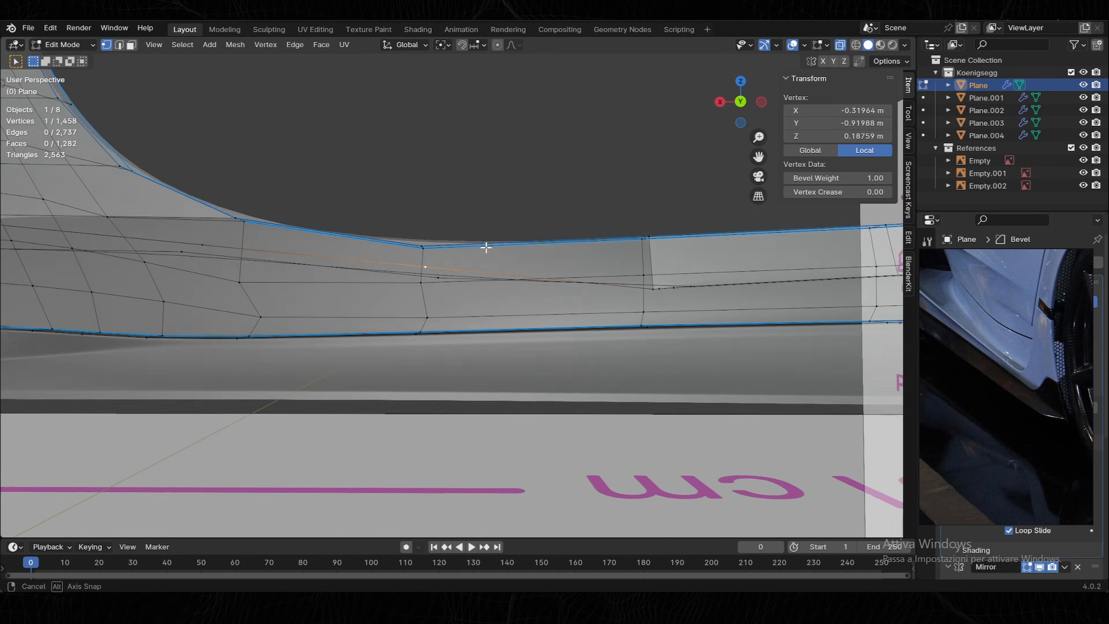
# Adjust the height of the second bridging edge's division points along global Z to line up with the neighbouring surface.
pyautogui.click(458, 267)
pyautogui.keyDown('shift'); pyautogui.moveTo(265, 248); pyautogui.dragTo(307, 345, button='middle'); pyautogui.keyUp('shift')
pyautogui.click(404, 273)
pyautogui.press('g')
pyautogui.press('z')
pyautogui.click(441, 273)
# Fill the gap along the second bridging edge with three quad faces.
pyautogui.keyDown('ctrl'); pyautogui.click(500, 200); pyautogui.keyUp('ctrl')
pyautogui.scroll(-3, 501, 201)
pyautogui.press('f')
pyautogui.press('2')
pyautogui.click(459, 228)
# Select the boundary of the remaining hole between flange and sheet end and close it with Grid Fill at span 3.
pyautogui.press('1')
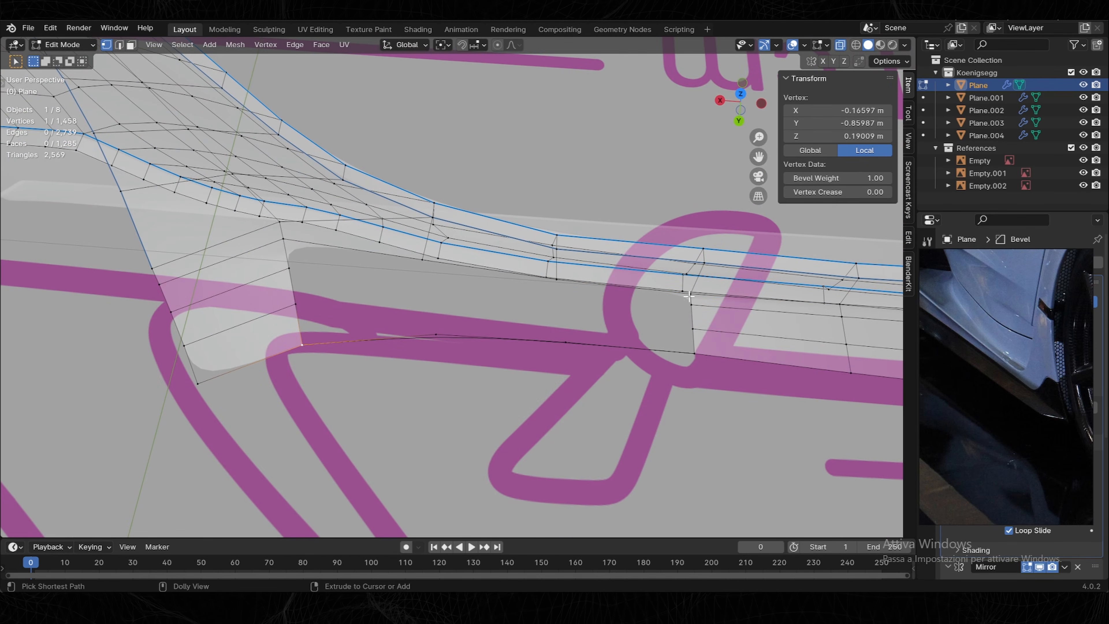
pyautogui.keyDown('ctrl'); pyautogui.keyDown('shift'); pyautogui.click(689, 296); pyautogui.keyUp('shift'); pyautogui.keyUp('ctrl')
pyautogui.hotkey('ctrl', 'f')
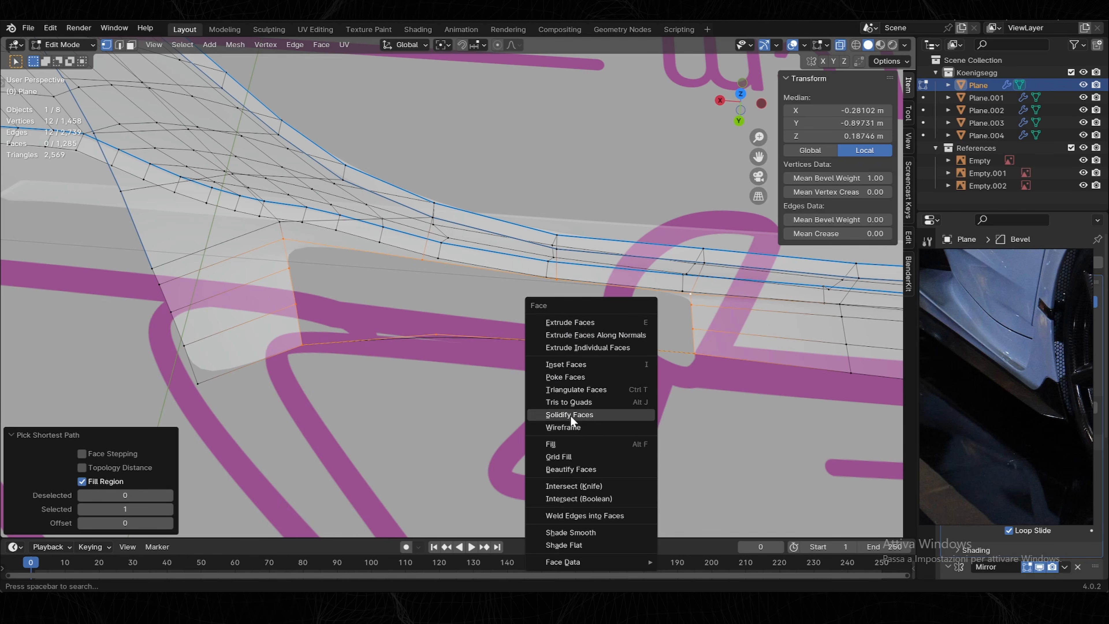
pyautogui.click(559, 457)
pyautogui.click(840, 44)
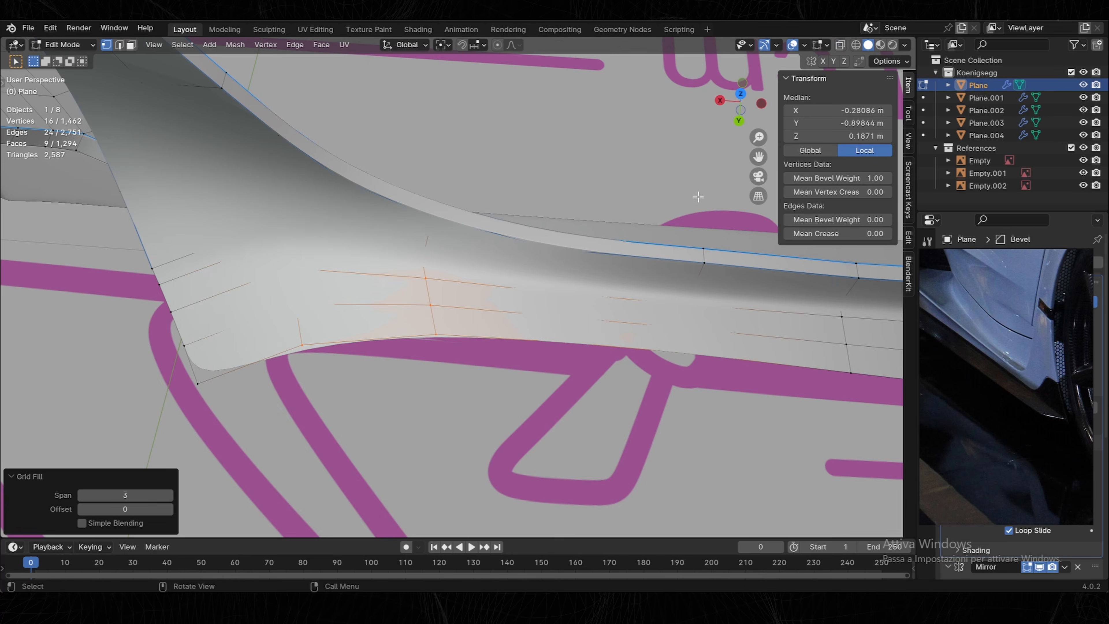
# Examine the closed inner panel in object mode from perspective and front views.
pyautogui.press('Tab')
pyautogui.moveTo(699, 198); pyautogui.dragTo(473, 236, button='middle')
pyautogui.press('Tab')
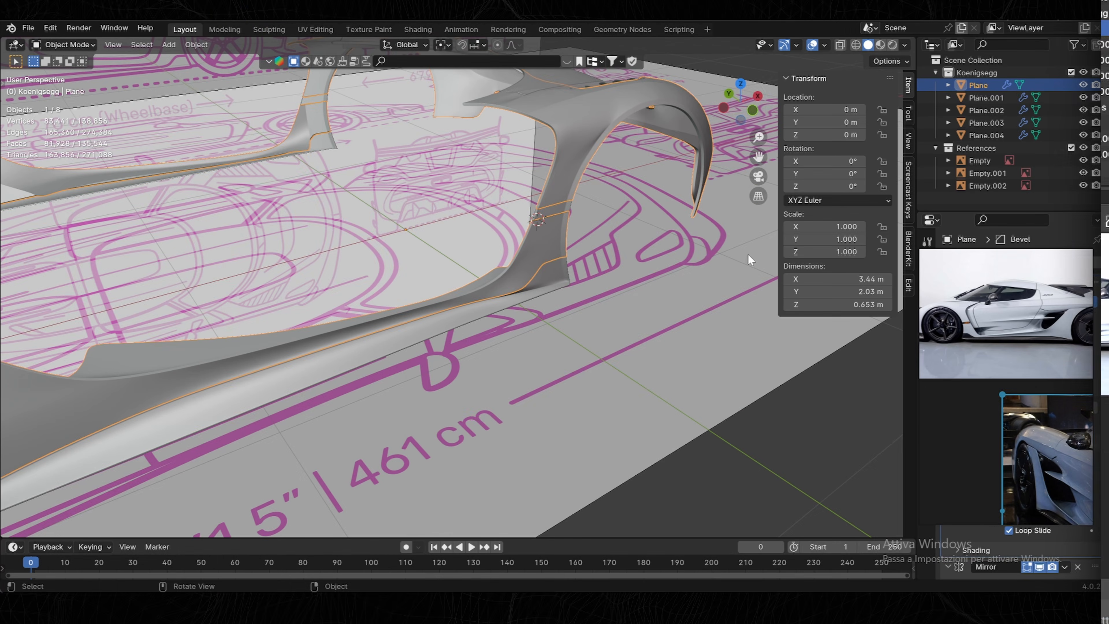
pyautogui.click(742, 97)
pyautogui.scroll(3, 573, 282)
pyautogui.press('Tab')
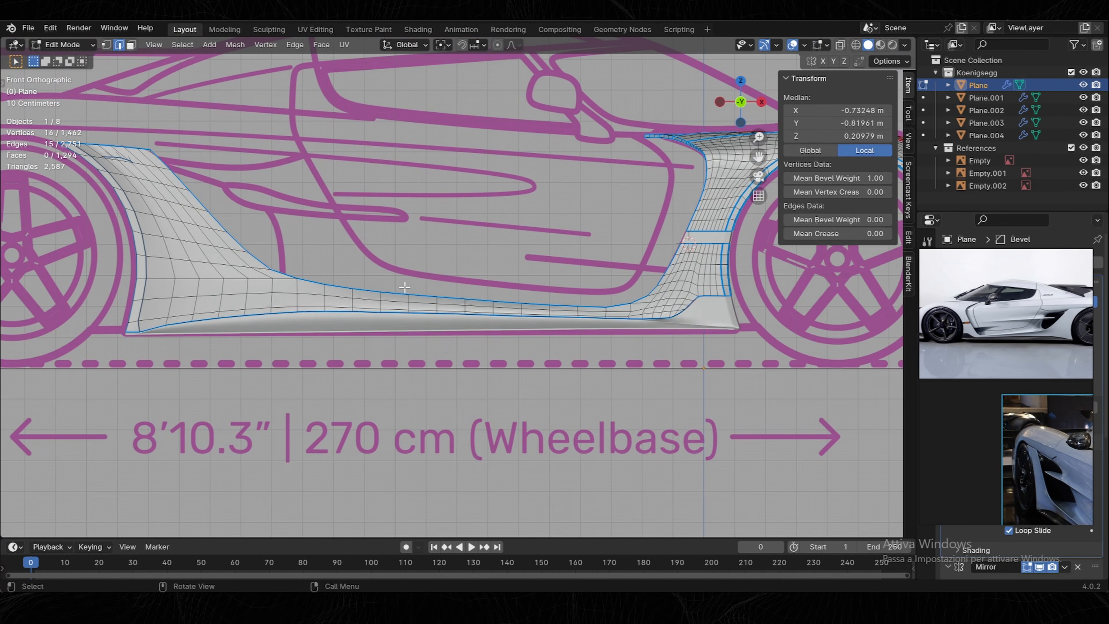
pyautogui.press('Tab')
pyautogui.moveTo(524, 275); pyautogui.dragTo(671, 332, button='middle')
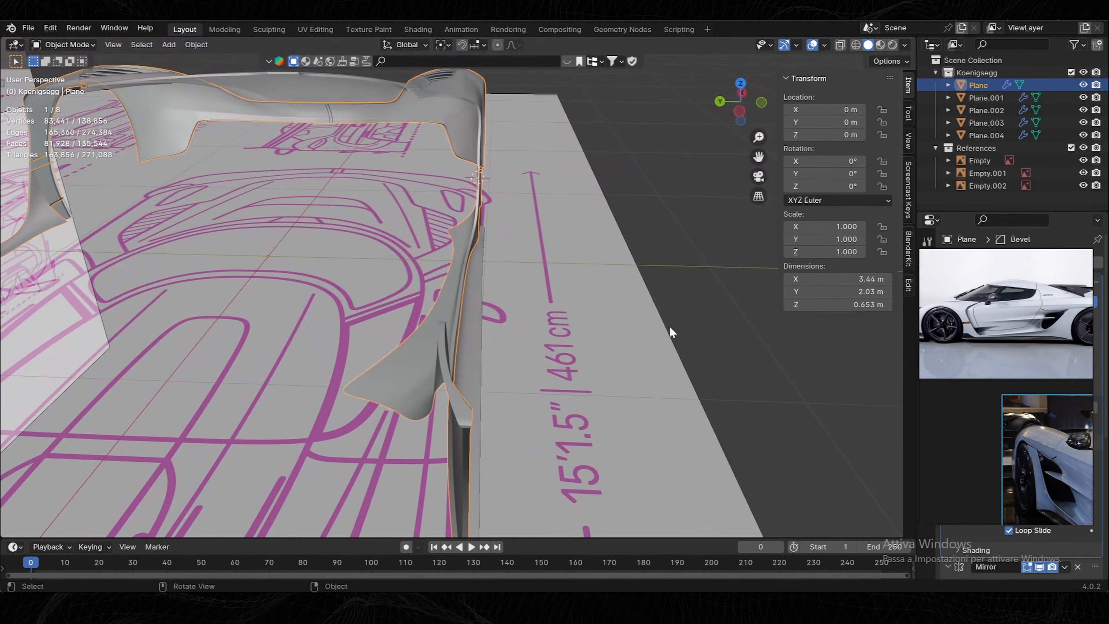
# Select the inner sheet's open border edges and extrude them upward along global Z toward the door's lower line in front view.
pyautogui.press('Tab')
pyautogui.keyDown('ctrl'); pyautogui.click(418, 220); pyautogui.keyUp('ctrl')
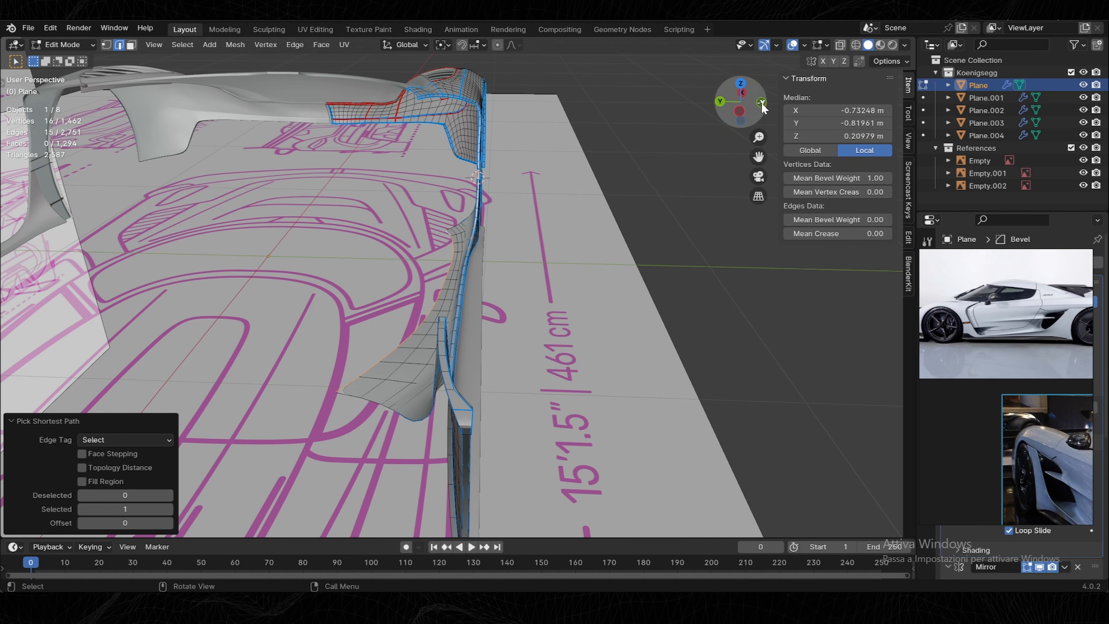
pyautogui.click(761, 103)
pyautogui.scroll(4, 501, 254)
pyautogui.press('e')
pyautogui.press('z')
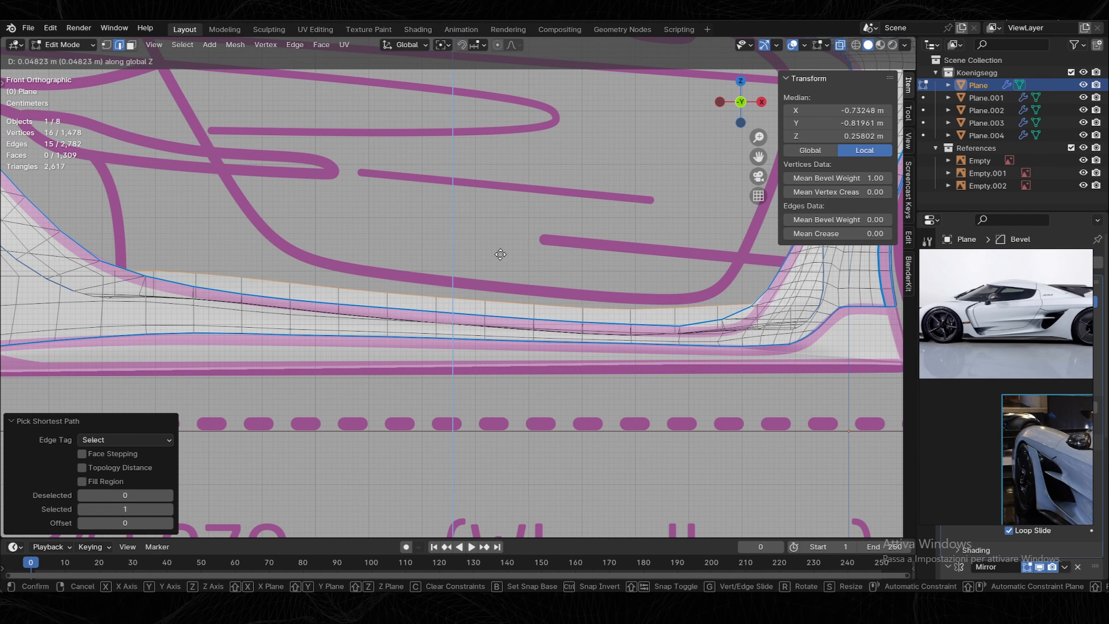
pyautogui.click(500, 236)
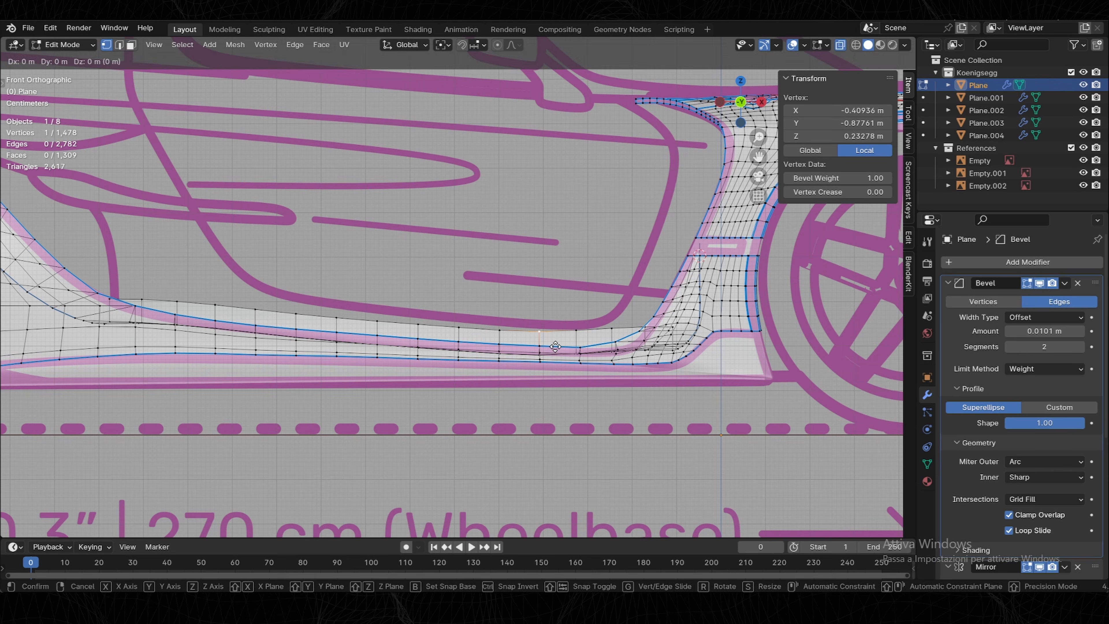
# Move two vertices of the extruded border near the door's front lower corner along global Z, the second up by about 0.009 m.
pyautogui.press('z')
pyautogui.click(556, 344)
pyautogui.scroll(5, 551, 339)
pyautogui.keyDown('shift'); pyautogui.moveTo(546, 335); pyautogui.dragTo(465, 371, button='middle'); pyautogui.keyUp('shift')
pyautogui.press('g')
pyautogui.press('z')
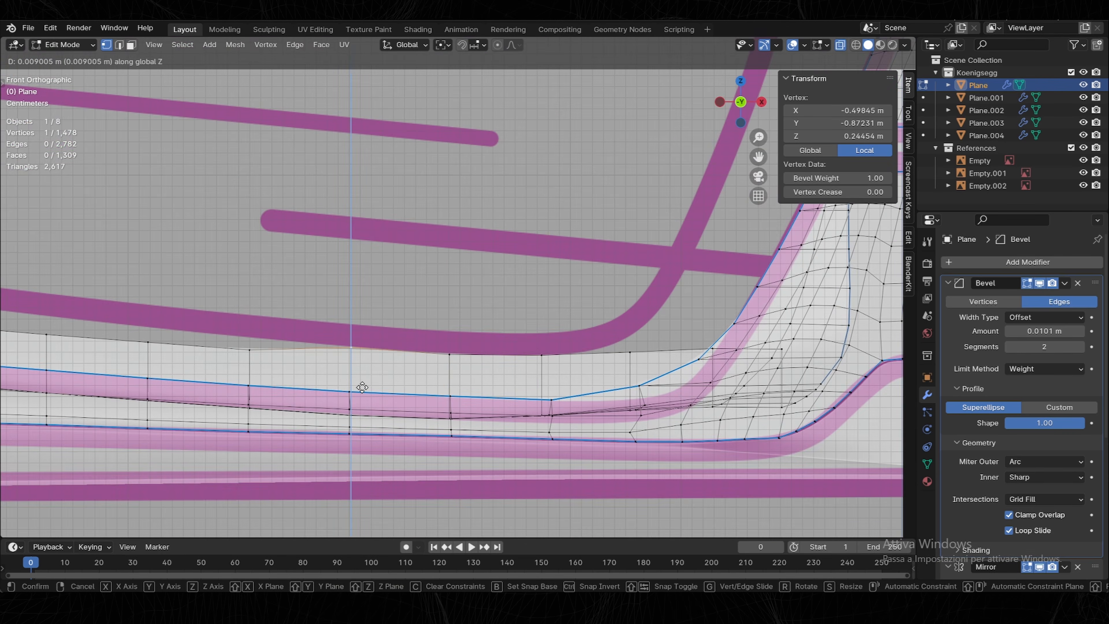
pyautogui.click(362, 385)
# Raise the next two border vertices along global Z to the door's lower line, the second by about 0.0168 m.
pyautogui.click(275, 363)
pyautogui.press('g')
pyautogui.press('z')
pyautogui.click(301, 364)
pyautogui.keyDown('shift'); pyautogui.moveTo(179, 353); pyautogui.dragTo(327, 365, button='middle'); pyautogui.keyUp('shift')
pyautogui.click(327, 367)
pyautogui.press('g')
pyautogui.press('z')
pyautogui.click(340, 359)
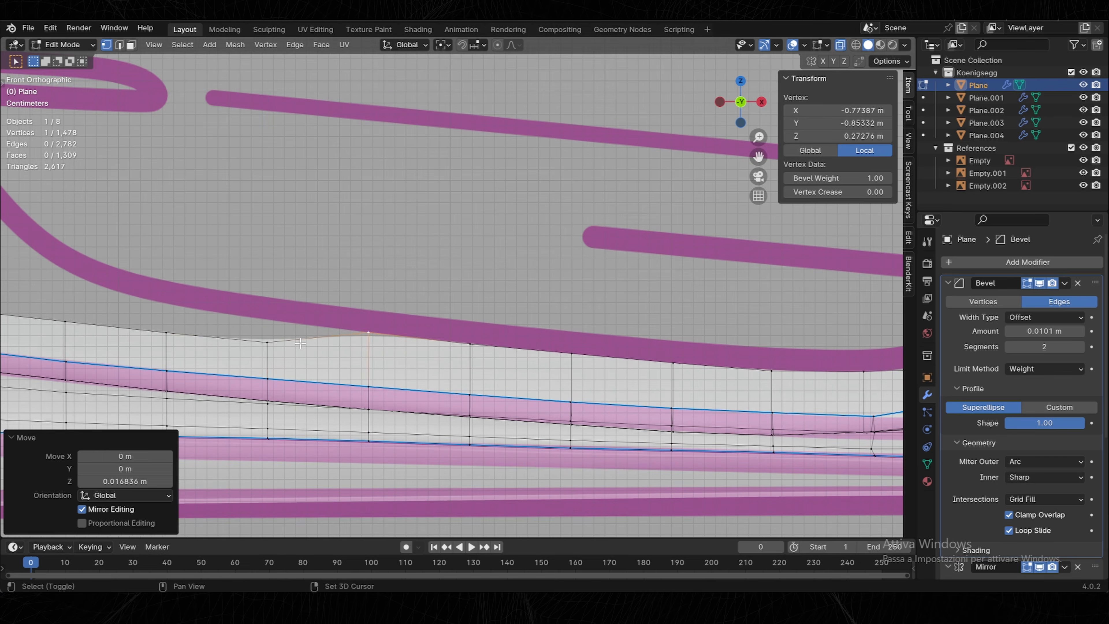
# Raise the following border vertices to the door line along global Z, and the rear two edges by about 0.043 m.
pyautogui.click(297, 342)
pyautogui.press('g')
pyautogui.press('z')
pyautogui.click(299, 321)
pyautogui.keyDown('shift'); pyautogui.moveTo(205, 319); pyautogui.dragTo(332, 335, button='middle'); pyautogui.keyUp('shift')
pyautogui.click(330, 345)
pyautogui.press('g')
pyautogui.press('z')
pyautogui.click(329, 319)
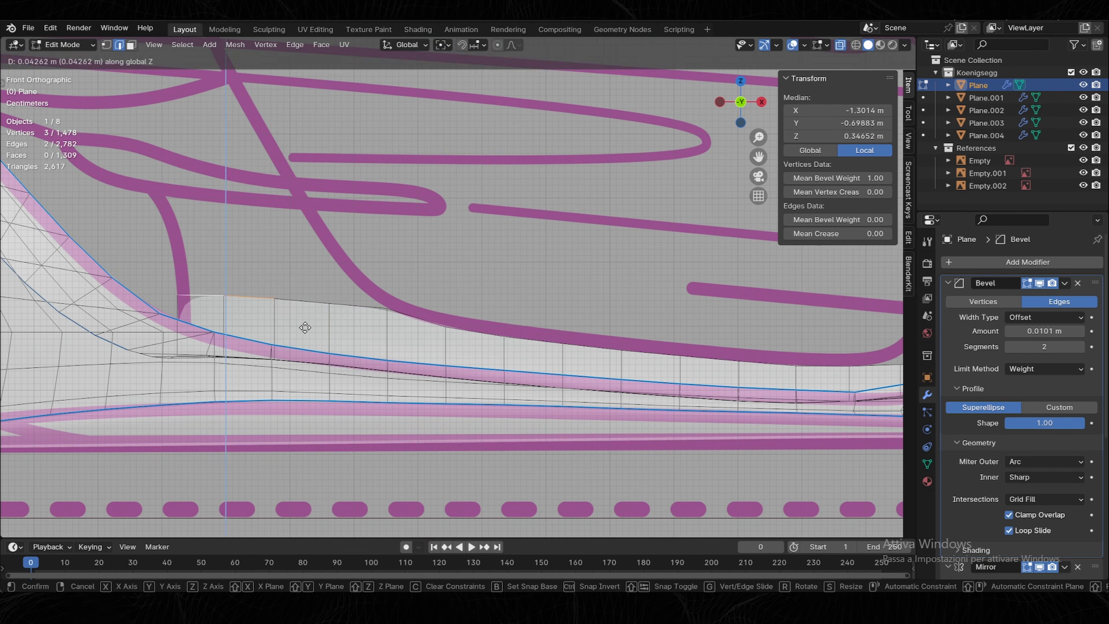
pyautogui.click(305, 325)
# Select the whole upper border of the new strip and extrude it about 0.068 m upward along global Z.
pyautogui.scroll(-3, 305, 325)
pyautogui.keyDown('shift'); pyautogui.moveTo(478, 280); pyautogui.dragTo(280, 279, button='middle'); pyautogui.keyUp('shift')
pyautogui.scroll(2, 429, 341)
pyautogui.keyDown('alt'); pyautogui.click(446, 352); pyautogui.keyUp('alt')
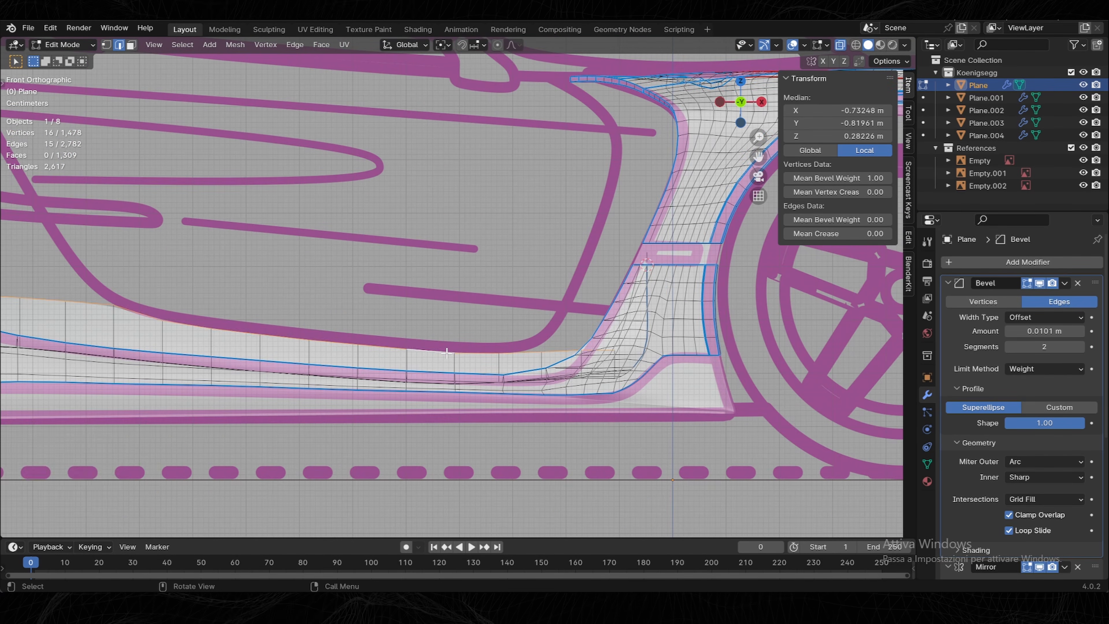
pyautogui.scroll(-6, 447, 353)
pyautogui.scroll(5, 394, 344)
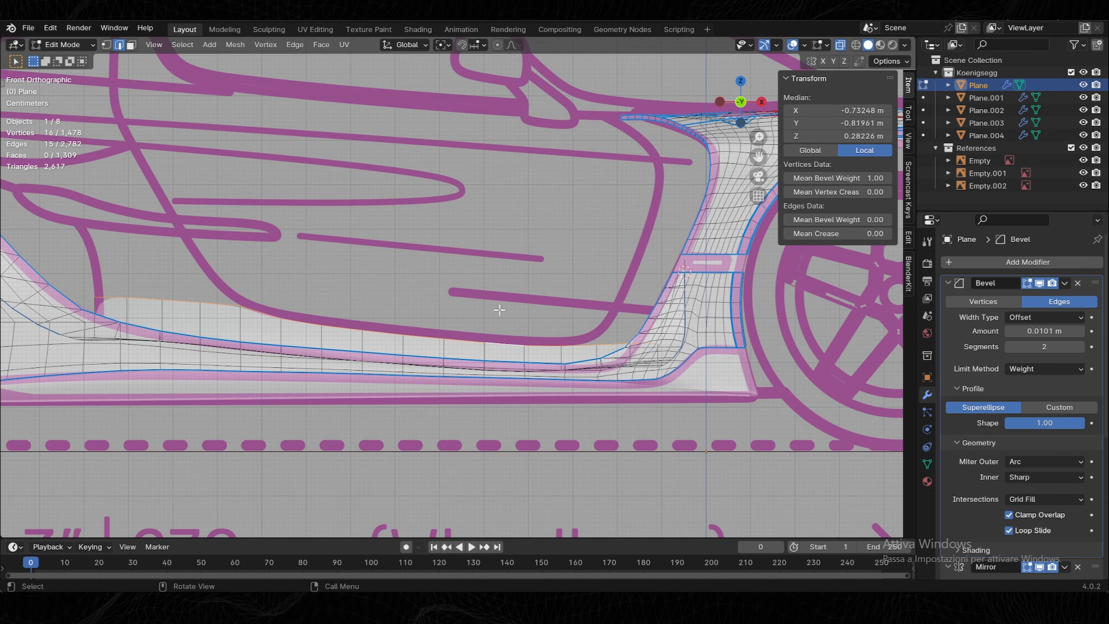
pyautogui.press('e')
pyautogui.press('z')
pyautogui.click(499, 277)
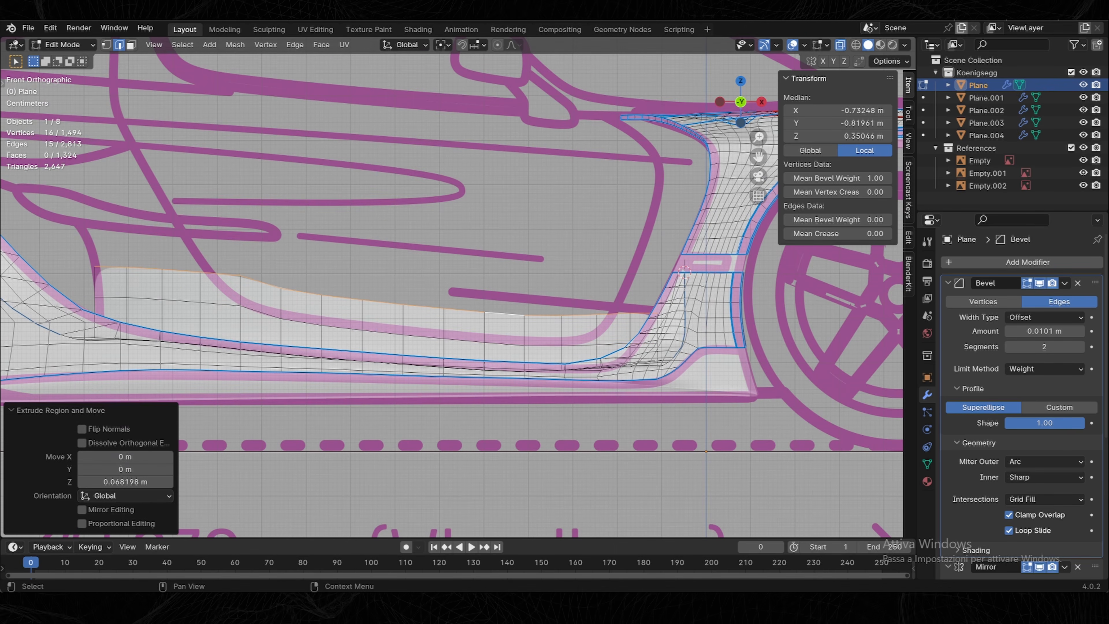
# Slide the front end vertex of the extruded strip's upper border along its edge to meet the front body panel.
pyautogui.click(842, 45)
pyautogui.keyDown('shift'); pyautogui.moveTo(568, 262); pyautogui.dragTo(467, 250, button='middle'); pyautogui.keyUp('shift')
pyautogui.click(841, 45)
pyautogui.keyDown('shift'); pyautogui.moveTo(526, 279); pyautogui.dragTo(443, 243, button='middle'); pyautogui.keyUp('shift')
pyautogui.scroll(4, 465, 270)
pyautogui.press('1')
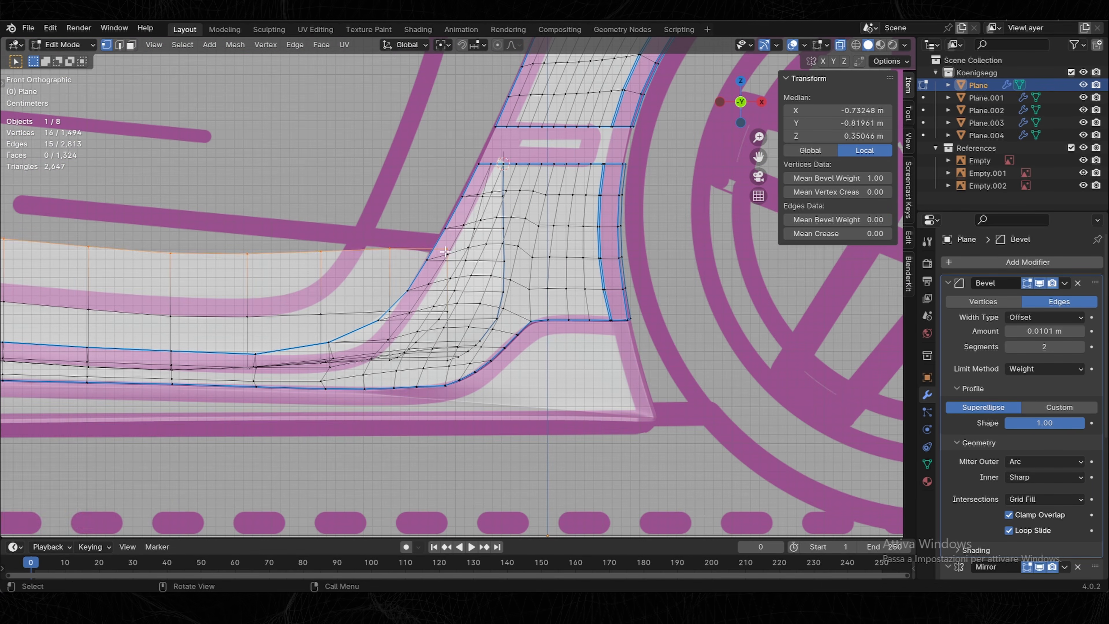
pyautogui.click(448, 250)
pyautogui.press('g')
pyautogui.press('g')
pyautogui.click(469, 260)
# Slide the two vertices next to the strip's front end forward along the upper border to even their spacing.
pyautogui.click(323, 252)
pyautogui.press('g')
pyautogui.press('g')
pyautogui.click(355, 263)
pyautogui.press('g')
pyautogui.press('g')
pyautogui.click(401, 265)
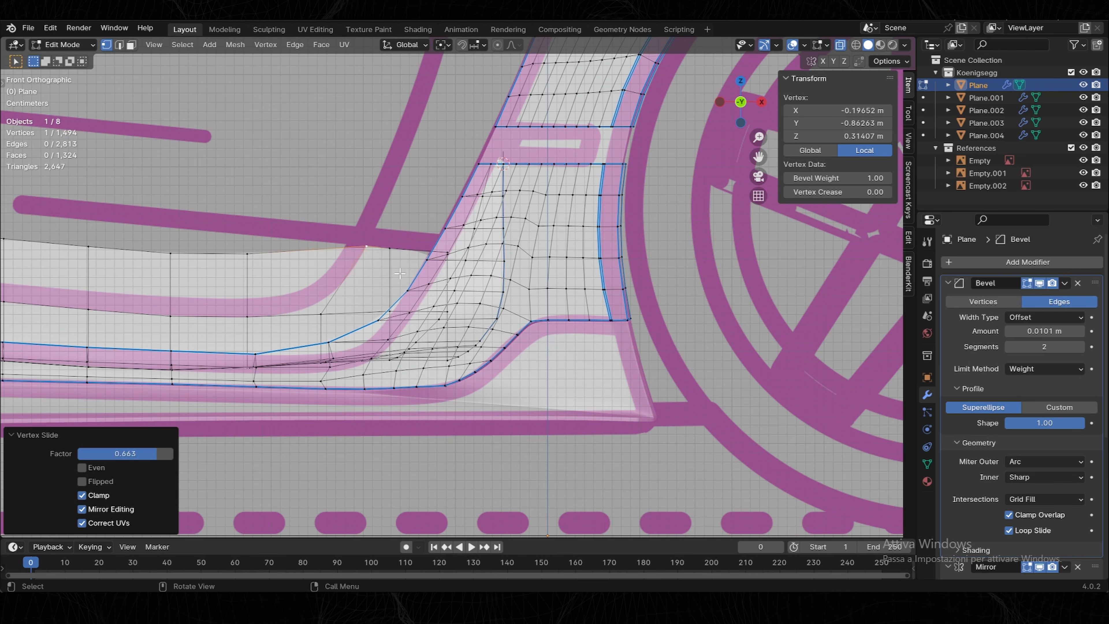
pyautogui.keyDown('ctrl'); pyautogui.click(447, 252); pyautogui.keyUp('ctrl')
pyautogui.press('q')
pyautogui.scroll(-2, 446, 262)
pyautogui.keyDown('shift'); pyautogui.moveTo(320, 282); pyautogui.dragTo(498, 278, button='middle'); pyautogui.keyUp('shift')
pyautogui.press('g')
pyautogui.rightClick(493, 265)
# Slide the next vertices of the strip's upper border along their vertical cross-edges to smooth its outline.
pyautogui.click(490, 264)
pyautogui.press('g')
pyautogui.press('g')
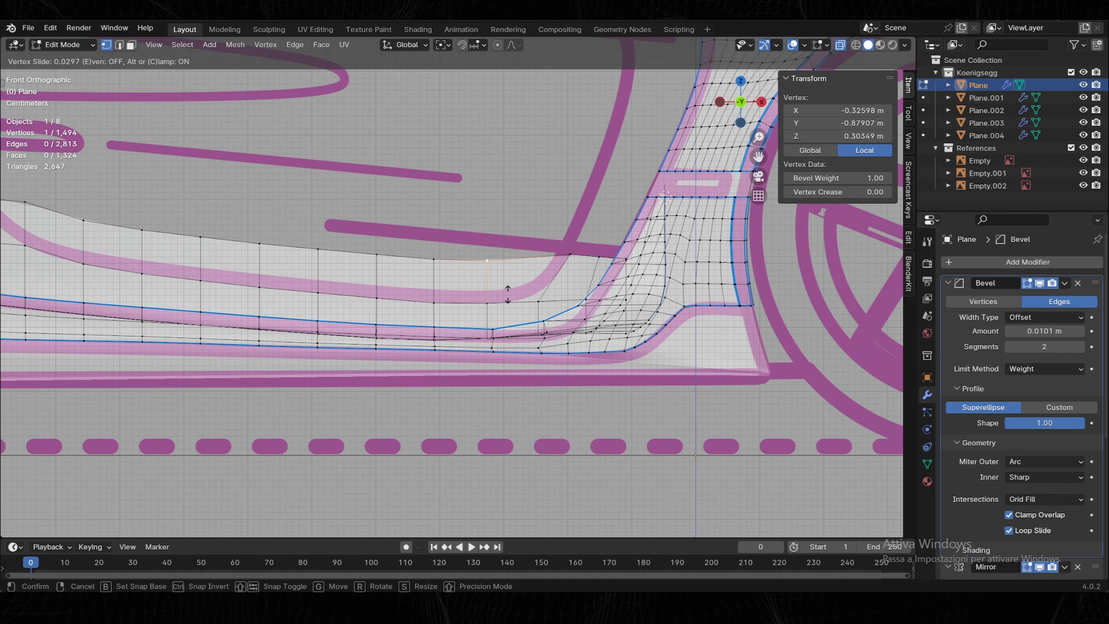
pyautogui.click(507, 280)
pyautogui.click(439, 264)
pyautogui.press('g')
pyautogui.press('g')
pyautogui.click(445, 265)
pyautogui.click(384, 262)
pyautogui.click(403, 267)
# Slide four consecutive edges in the middle of the strip's upper border upward along their cross-edges with clamping off.
pyautogui.keyDown('shift'); pyautogui.moveTo(403, 267); pyautogui.dragTo(773, 291, button='middle'); pyautogui.keyUp('shift')
pyautogui.click(336, 264)
pyautogui.press('g')
pyautogui.press('g')
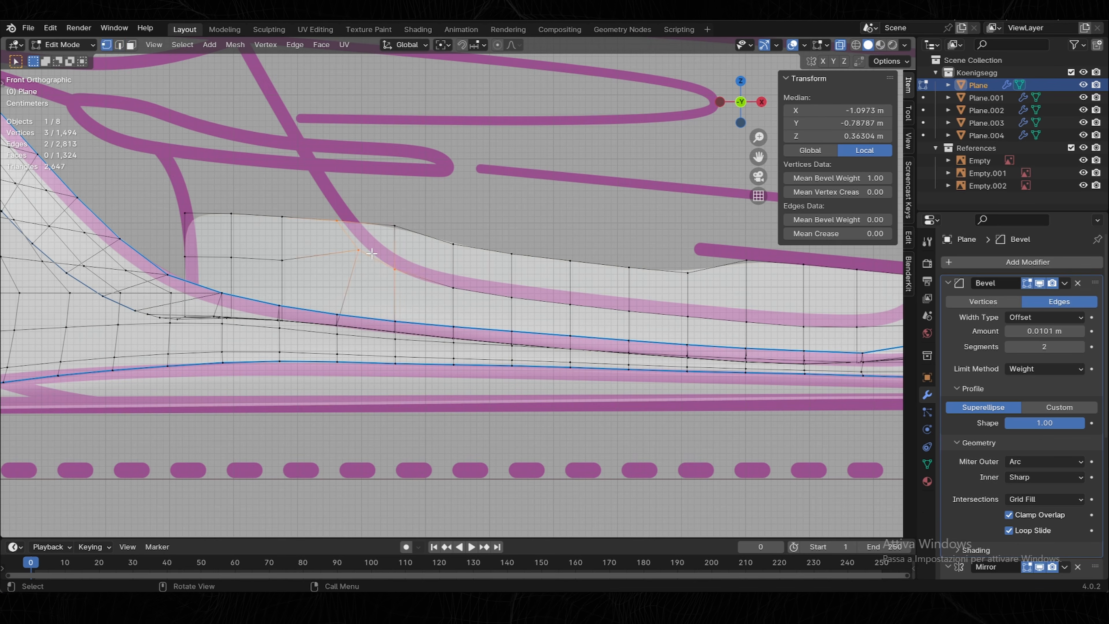
pyautogui.click(372, 253)
pyautogui.press('2')
pyautogui.click(483, 249)
pyautogui.keyDown('ctrl'); pyautogui.click(642, 269); pyautogui.keyUp('ctrl')
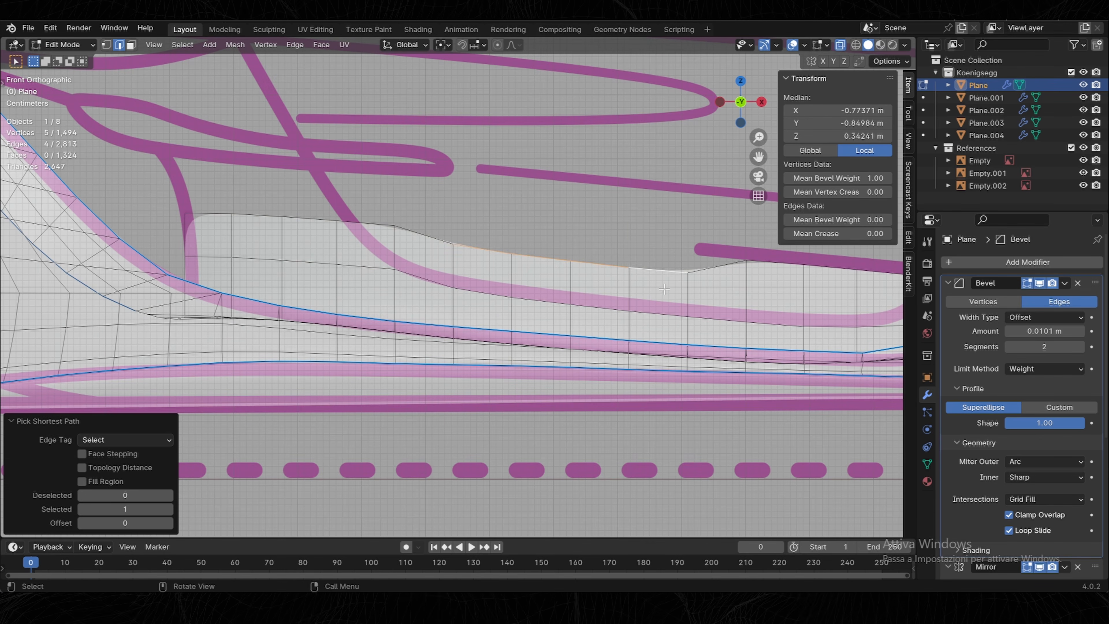
pyautogui.press('g')
pyautogui.press('g')
pyautogui.press('c')
pyautogui.click(663, 281)
# Slide the upper border vertex just behind those edges along its cross-edge by a factor of about 0.057.
pyautogui.press('1')
pyautogui.click(471, 244)
pyautogui.press('g')
pyautogui.press('g')
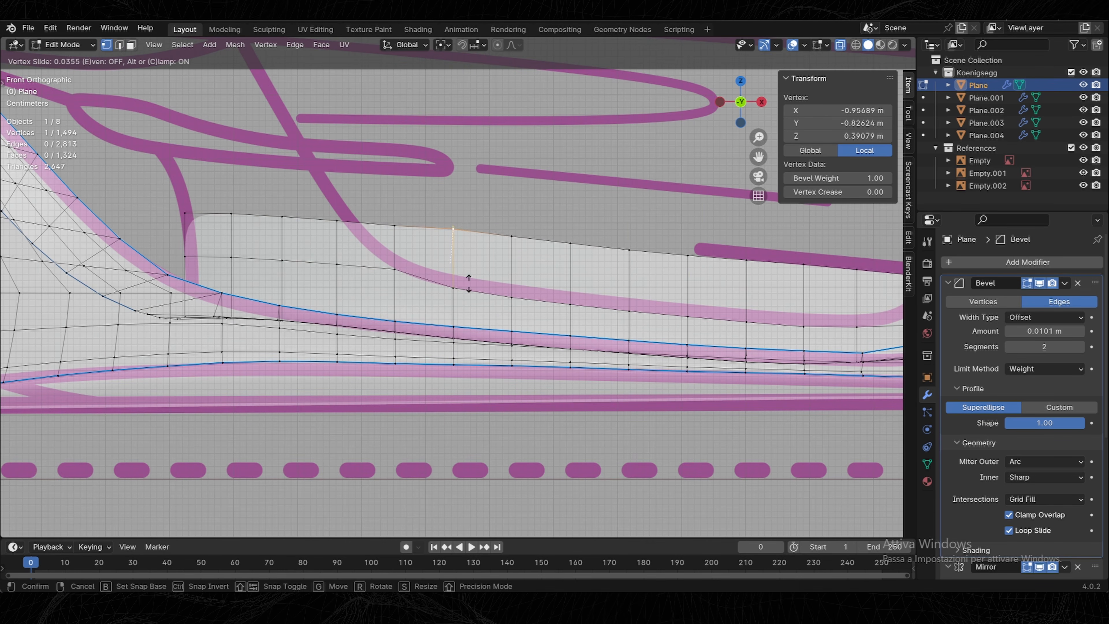
pyautogui.click(469, 283)
# Knife-cut from the door line's rear curve to the upper border vertex above, and slide that vertex slightly forward.
pyautogui.scroll(2, 425, 294)
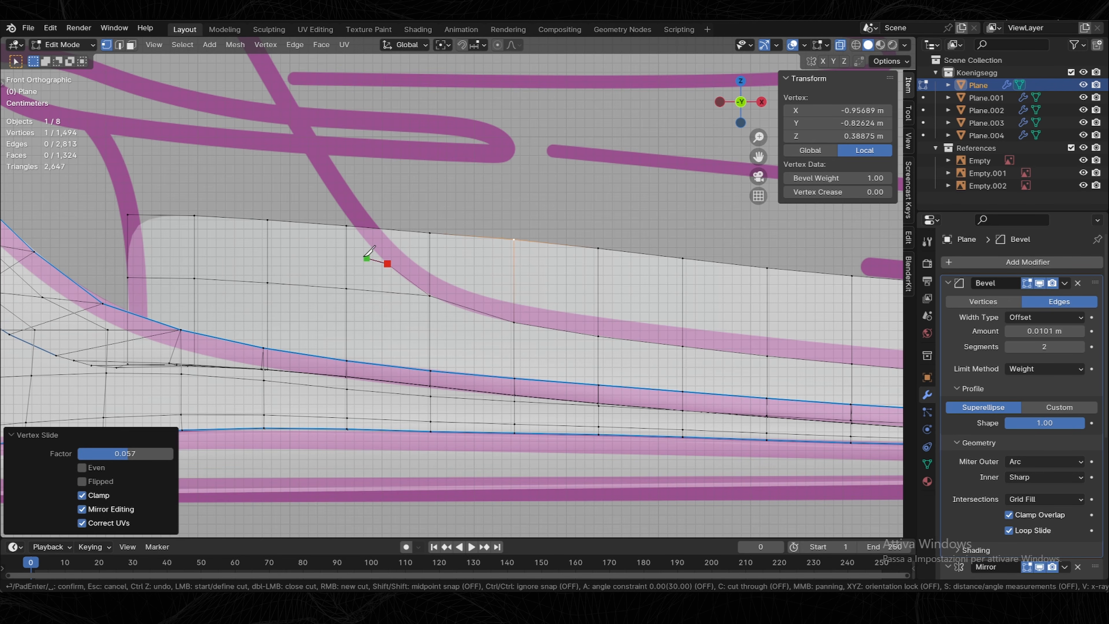
pyautogui.click(347, 227)
pyautogui.press('Return')
pyautogui.press('g')
pyautogui.press('g')
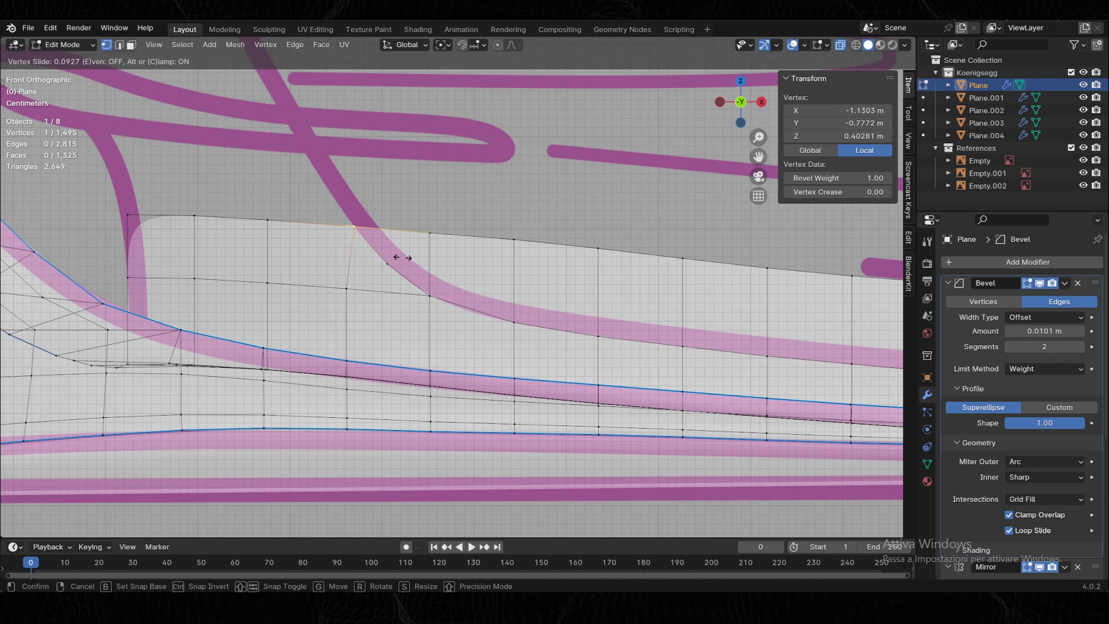
pyautogui.click(402, 258)
# Slide a vertex beside the new knife cut along its edge to even out the nearby faces.
pyautogui.click(392, 268)
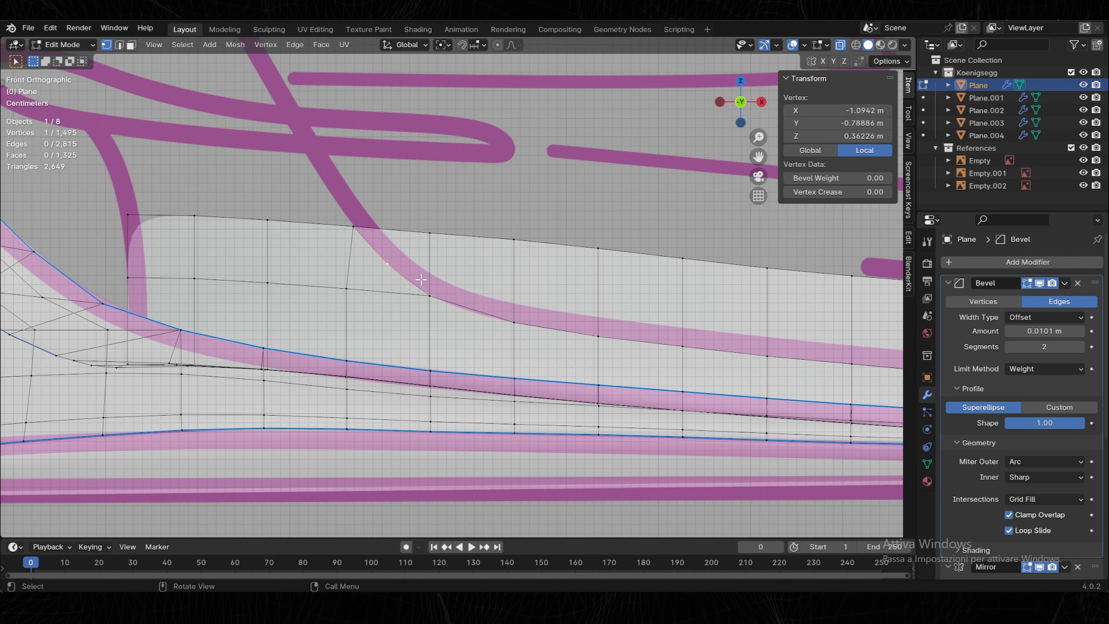
pyautogui.keyDown('shift'); pyautogui.moveTo(406, 271); pyautogui.dragTo(483, 266, button='middle'); pyautogui.keyUp('shift')
pyautogui.click(433, 284)
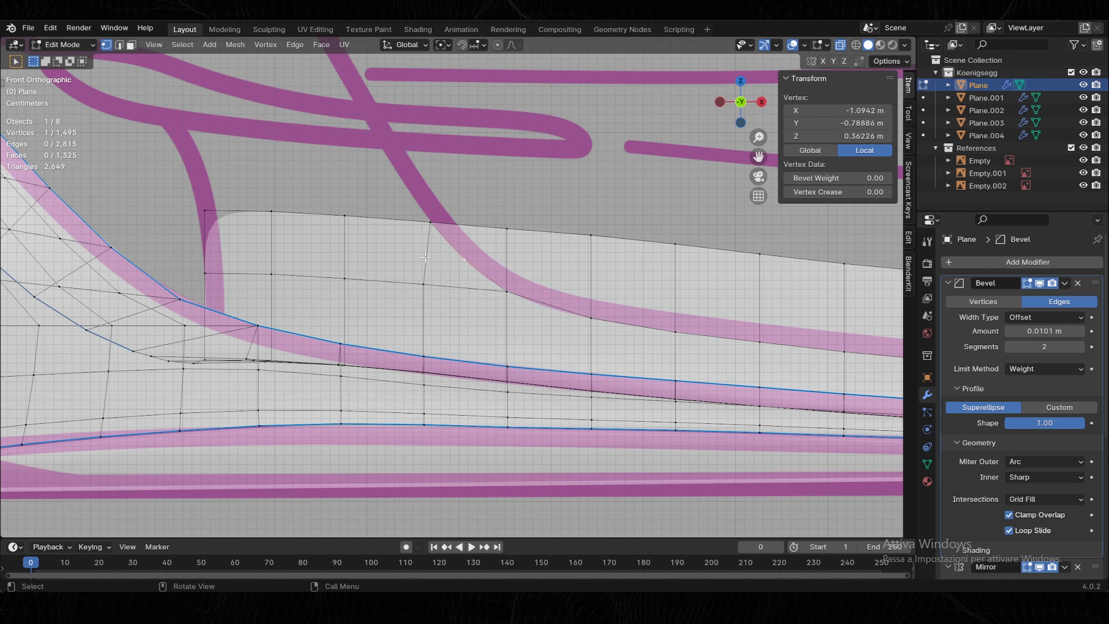
pyautogui.scroll(-3, 426, 257)
pyautogui.click(317, 247)
pyautogui.press('g')
pyautogui.press('g')
pyautogui.click(323, 258)
# Select the strip's upper border loop and move it about -0.0274 m along global Y.
pyautogui.moveTo(323, 257); pyautogui.dragTo(275, 293, button='middle')
pyautogui.click(841, 45)
pyautogui.moveTo(393, 244); pyautogui.dragTo(476, 256, button='middle')
pyautogui.press('2')
pyautogui.keyDown('alt'); pyautogui.click(483, 237); pyautogui.keyUp('alt')
pyautogui.moveTo(598, 247); pyautogui.dragTo(564, 247, button='middle')
pyautogui.press('g')
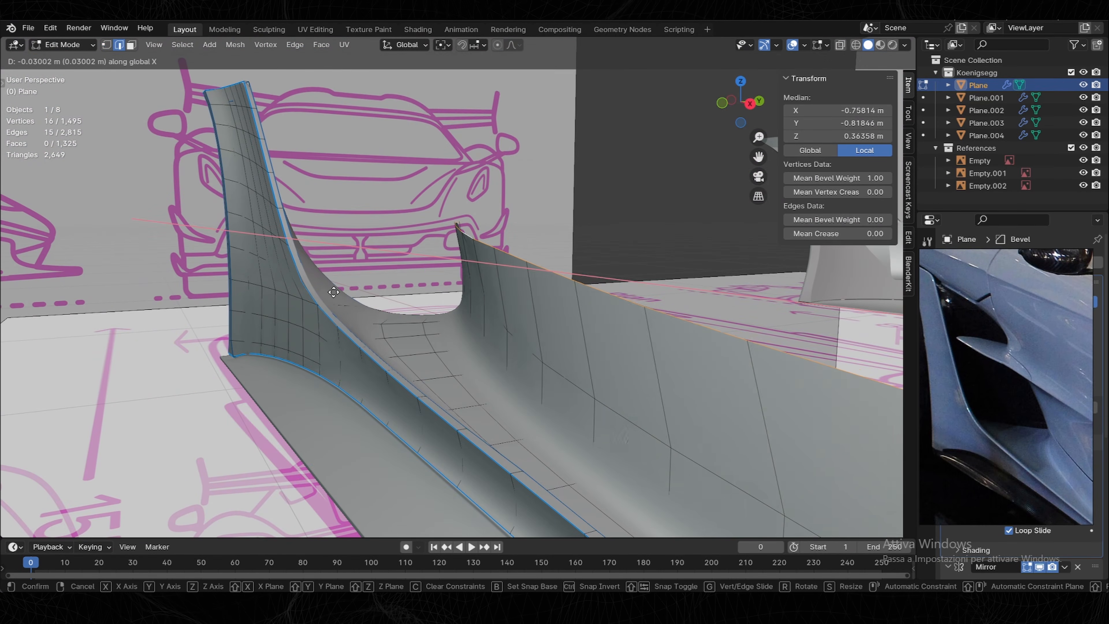
pyautogui.press('y')
pyautogui.click(328, 292)
# Repeat the last operation on the upper border and select the edge loop along the door's lower line in front view.
pyautogui.moveTo(515, 306); pyautogui.dragTo(672, 345, button='middle')
pyautogui.scroll(-5, 999, 402)
pyautogui.scroll(5, 999, 401)
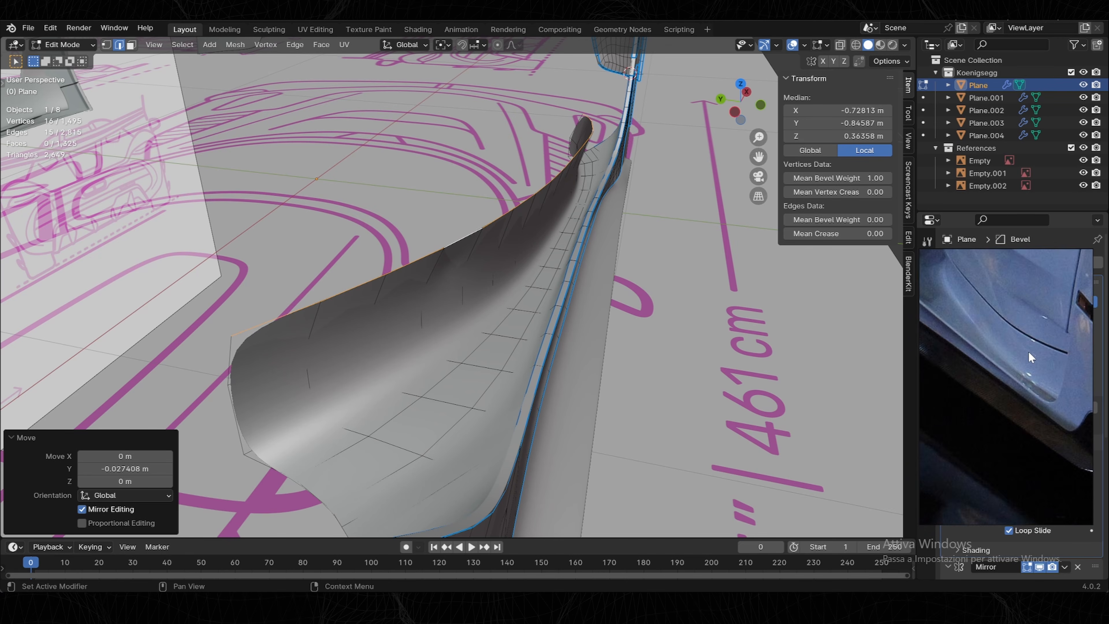
pyautogui.scroll(-3, 1028, 351)
pyautogui.moveTo(612, 262); pyautogui.dragTo(526, 270, button='middle')
pyautogui.hotkey('shift', 'r')
pyautogui.press('KP_1')
pyautogui.hotkey('alt', 'z')
pyautogui.keyDown('shift'); pyautogui.moveTo(441, 290); pyautogui.dragTo(513, 263, button='middle'); pyautogui.keyUp('shift')
pyautogui.keyDown('alt'); pyautogui.click(513, 262); pyautogui.keyUp('alt')
pyautogui.hotkey('shift', 'r')
# Examine the extended inner panel's shape in object mode and from a close perspective view.
pyautogui.scroll(-4, 513, 262)
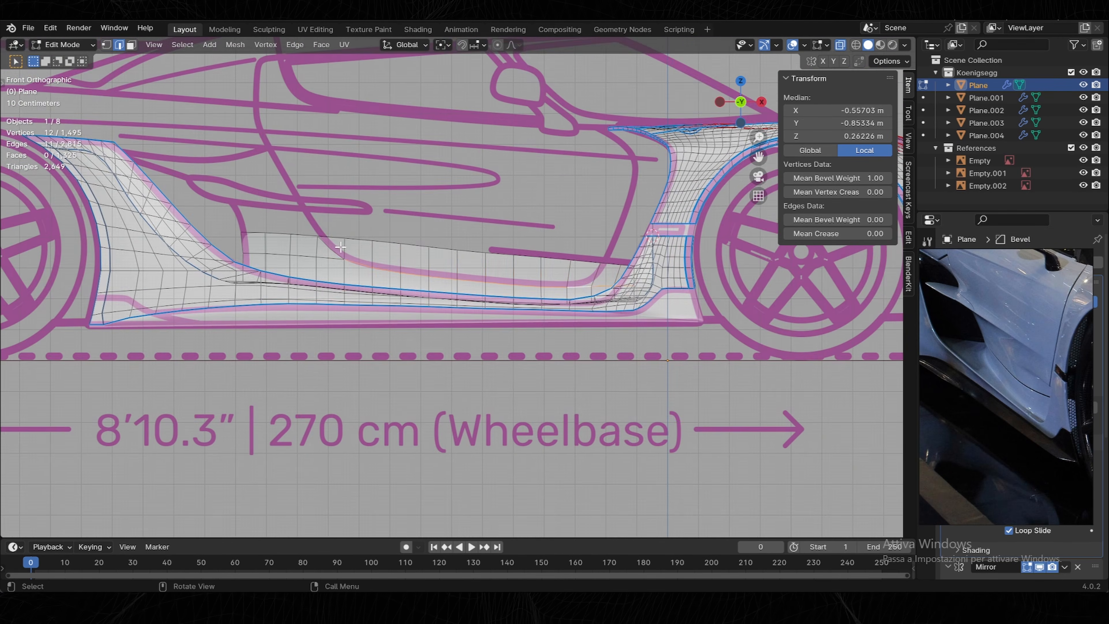
pyautogui.press('1')
pyautogui.keyDown('shift'); pyautogui.moveTo(341, 247); pyautogui.dragTo(483, 347, button='middle'); pyautogui.keyUp('shift')
pyautogui.press('Tab')
pyautogui.scroll(-4, 376, 288)
pyautogui.hotkey('alt', 'z')
pyautogui.press('Tab')
pyautogui.scroll(4, 483, 306)
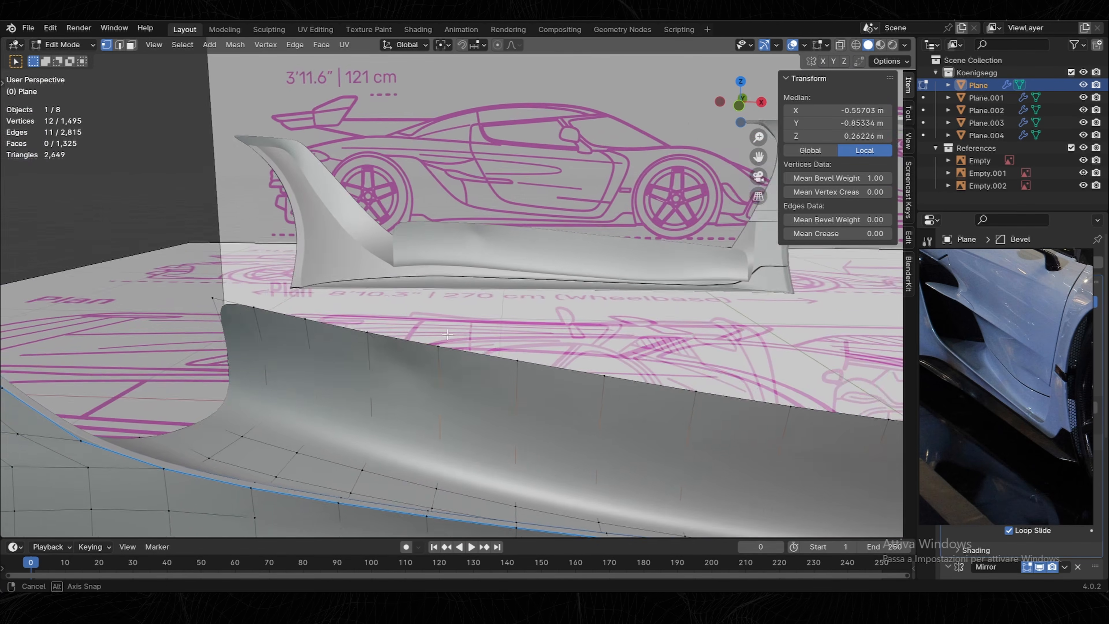
pyautogui.moveTo(410, 339); pyautogui.dragTo(436, 352, button='middle')
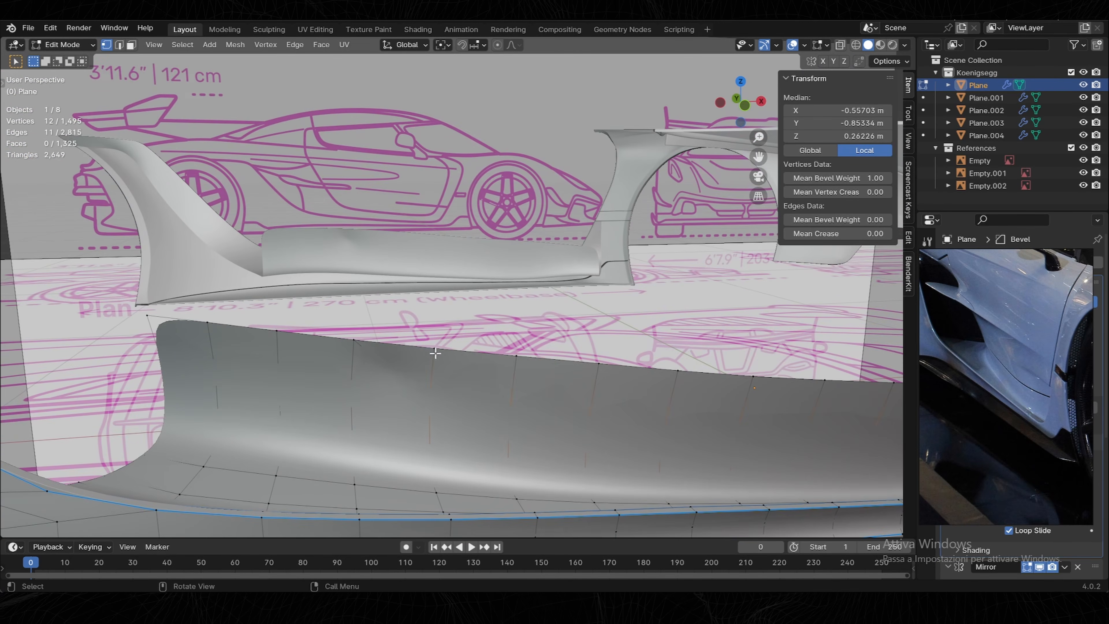
# In front view, slide the upper border vertex near the rear door line fully along its edge (factor 1.000) and try Merge by Distance.
pyautogui.click(745, 106)
pyautogui.click(842, 48)
pyautogui.scroll(3, 437, 279)
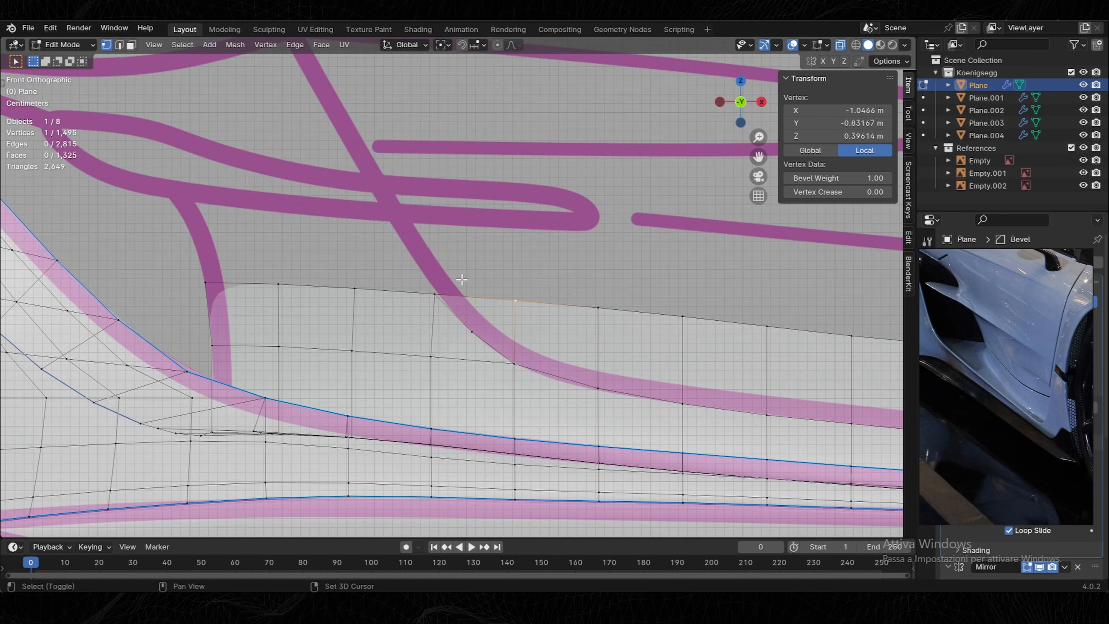
pyautogui.hotkey('shift', 'v')
pyautogui.click(471, 323)
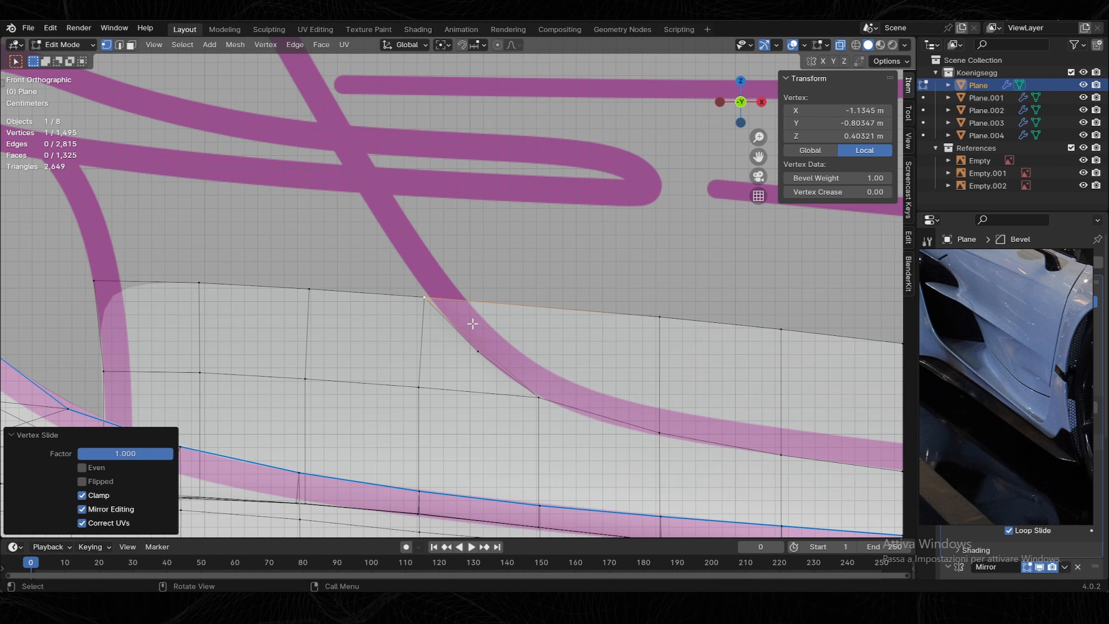
pyautogui.press('m')
pyautogui.click(483, 356)
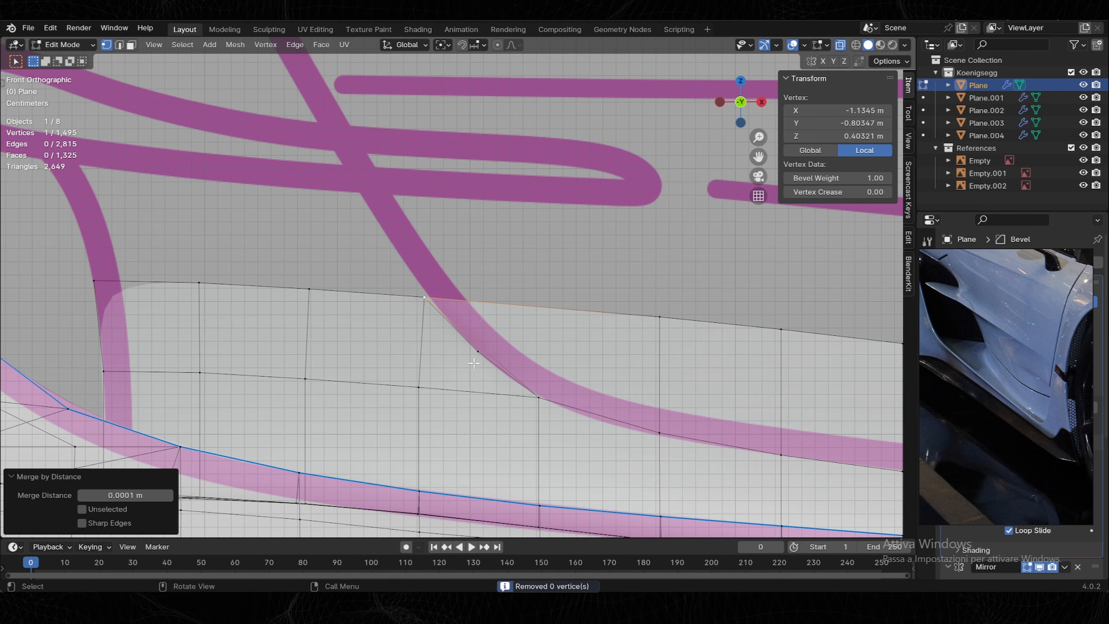
# Dissolve the two diagonal edges below the upper border at the rear door line and merge the whole mesh by distance.
pyautogui.press('2')
pyautogui.keyDown('shift'); pyautogui.click(480, 352); pyautogui.keyUp('shift')
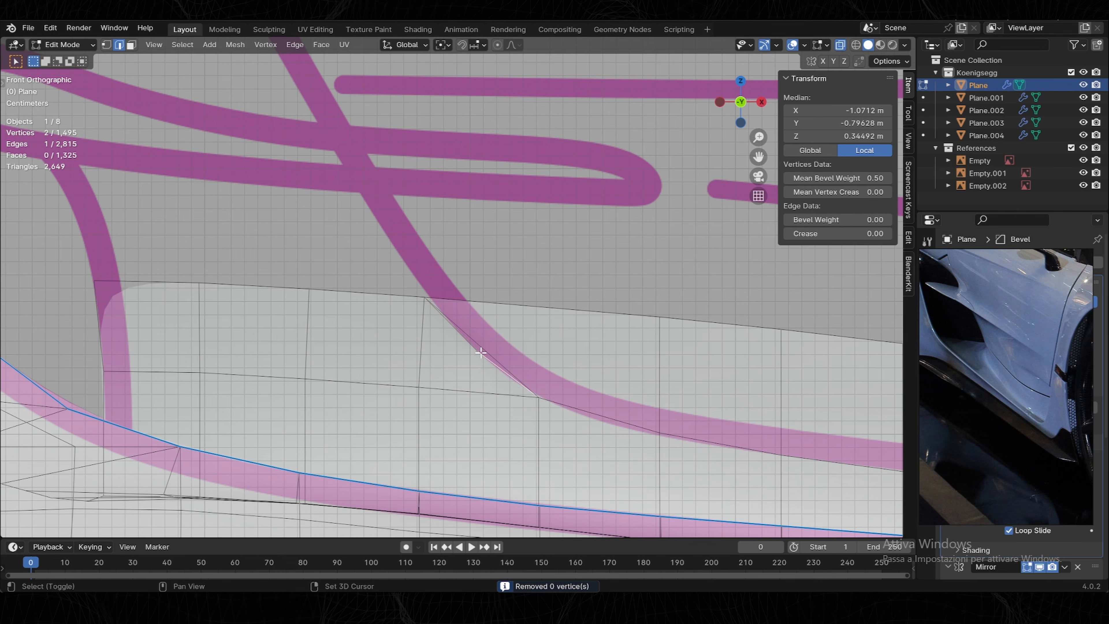
pyautogui.press('x')
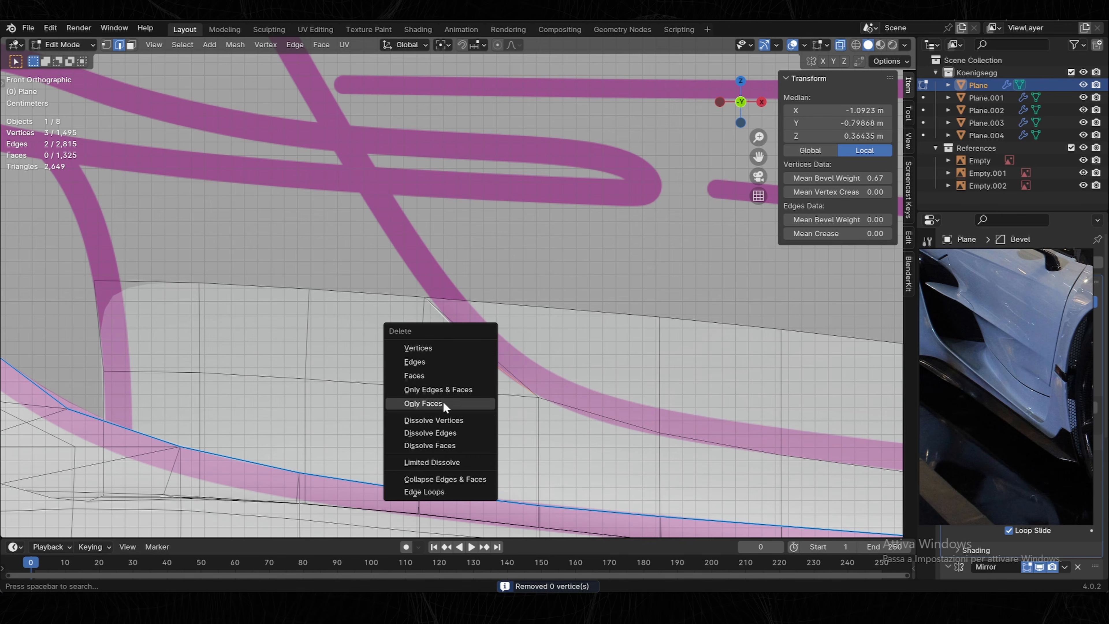
pyautogui.click(449, 434)
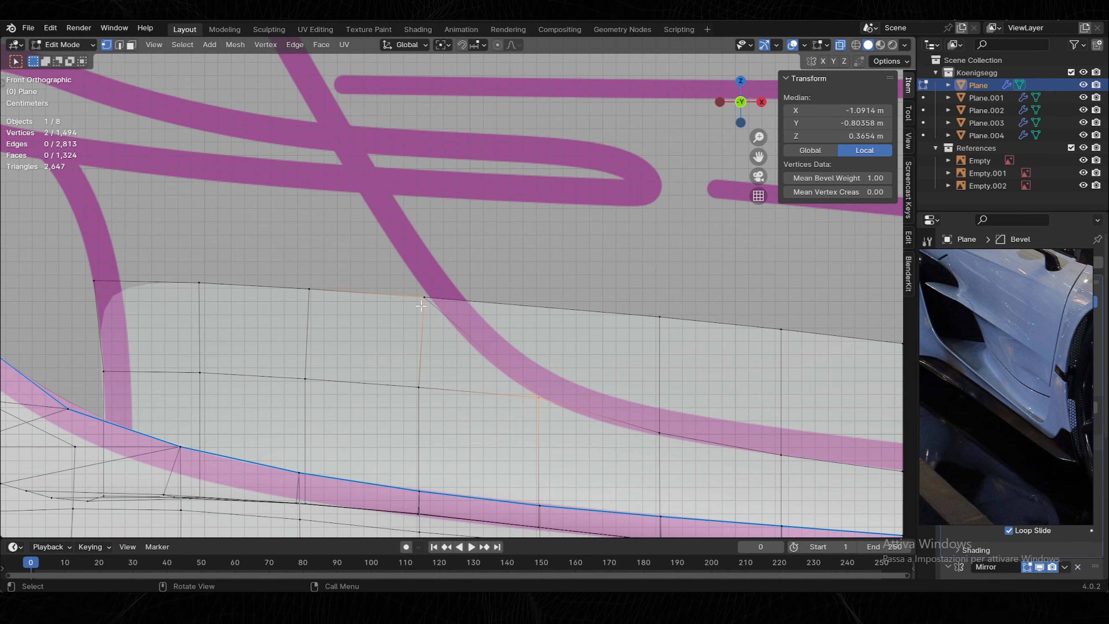
pyautogui.press('a')
pyautogui.click(436, 311)
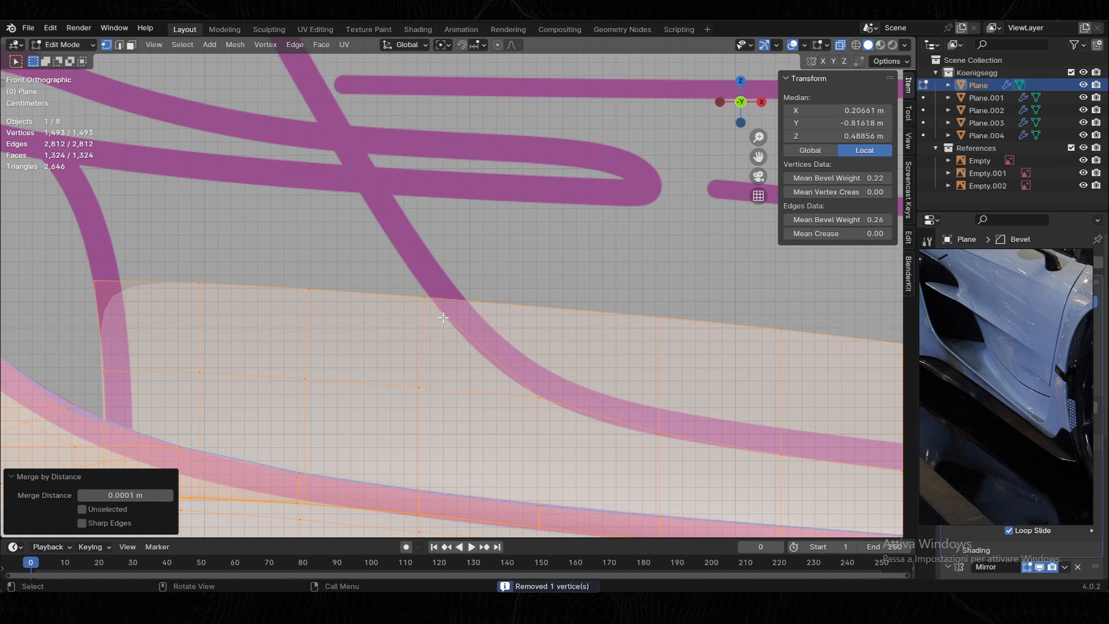
# Slide the upper border vertex onto the rear door line and space the border edges evenly from there toward the front end.
pyautogui.click(411, 305)
pyautogui.press('g')
pyautogui.press('g')
pyautogui.click(465, 334)
pyautogui.scroll(-5, 466, 334)
pyautogui.press('2')
pyautogui.click(204, 262)
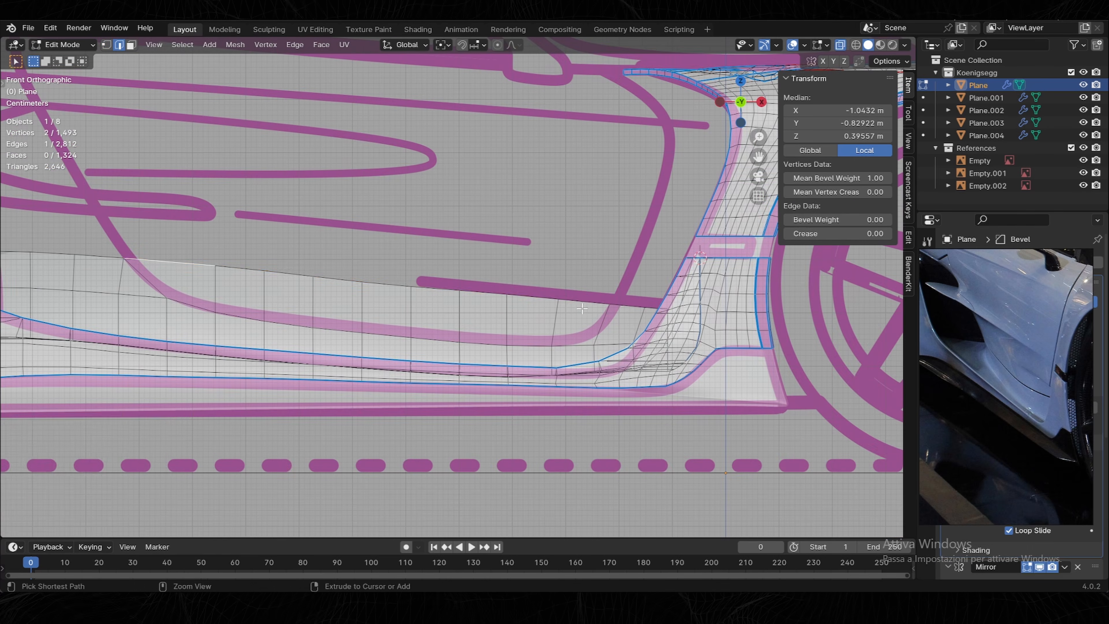
pyautogui.keyDown('ctrl'); pyautogui.click(583, 297); pyautogui.keyUp('ctrl')
pyautogui.keyDown('shift'); pyautogui.moveTo(229, 308); pyautogui.dragTo(487, 320, button='middle'); pyautogui.keyUp('shift')
pyautogui.scroll(4, 487, 319)
# Select the upper border vertex where the rear door line meets the inner panel's edge.
pyautogui.press('1')
pyautogui.click(515, 337)
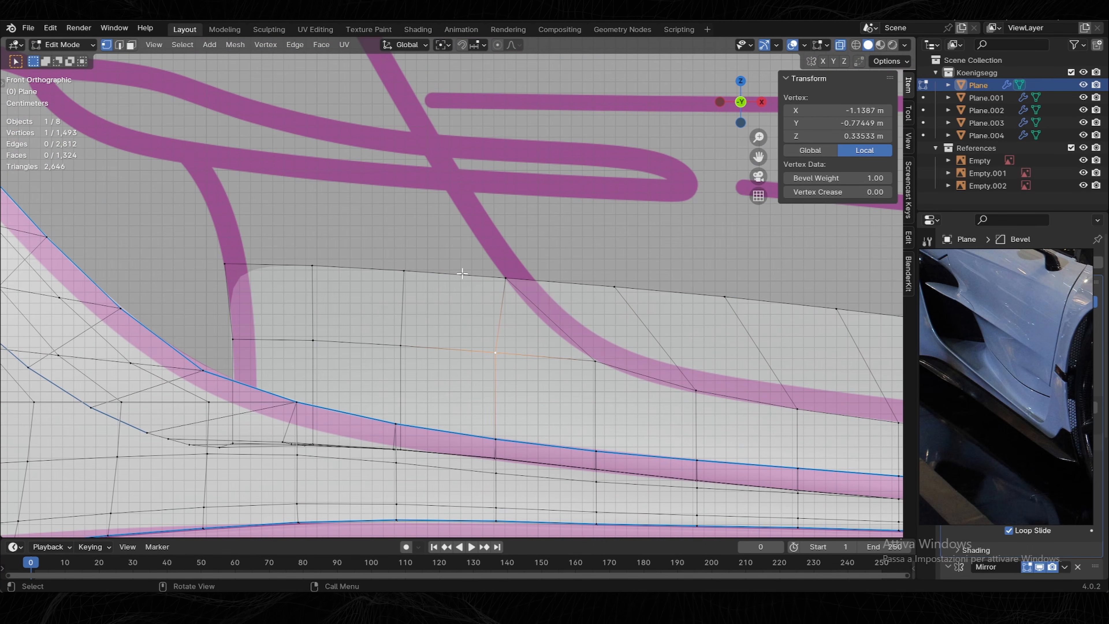
pyautogui.press('2')
pyautogui.press('1')
pyautogui.click(506, 278)
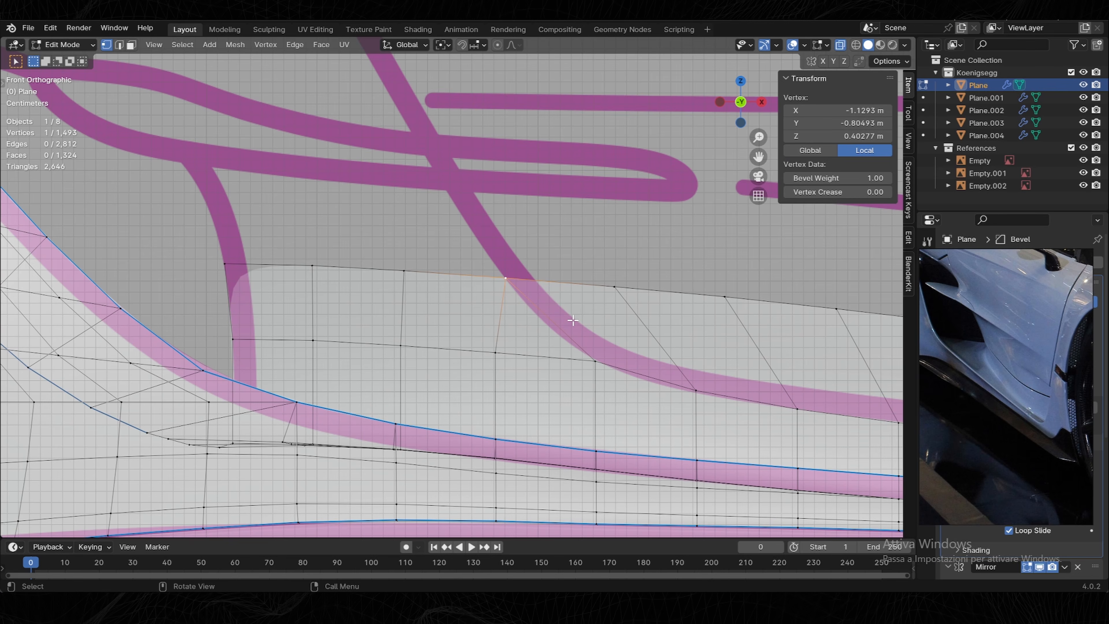
pyautogui.press('v')
pyautogui.rightClick(566, 317)
pyautogui.hotkey('ctrl', 'z')
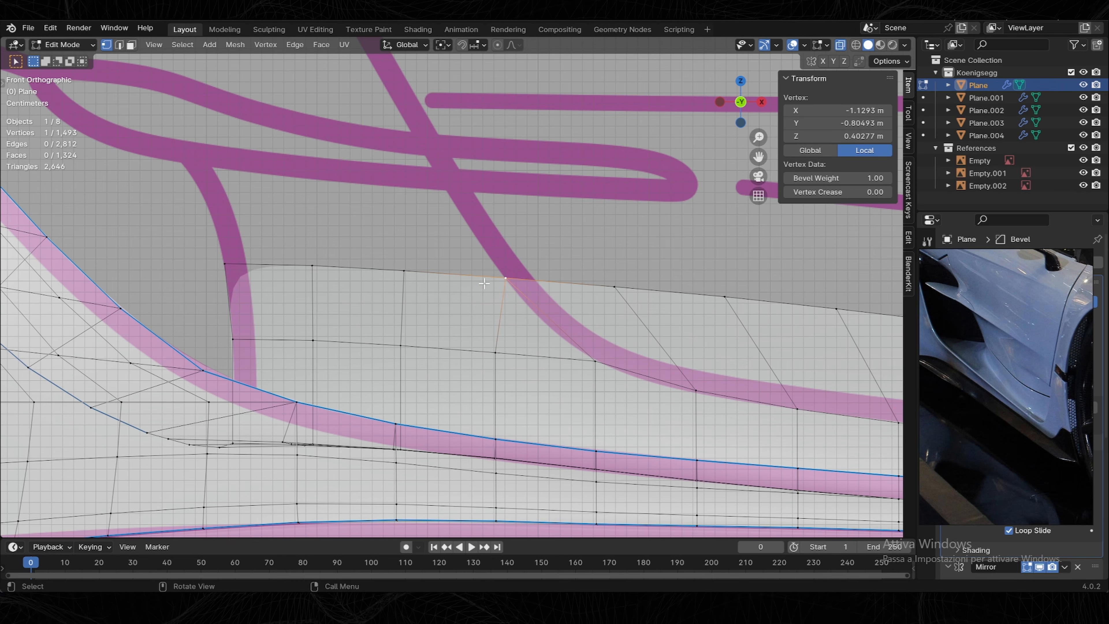
# Rip the upper border vertex at the rear door line and slide the split vertex rearward along the border with factor 0.473.
pyautogui.press('v')
pyautogui.rightClick(458, 276)
pyautogui.press('g')
pyautogui.press('g')
pyautogui.click(16, 293)
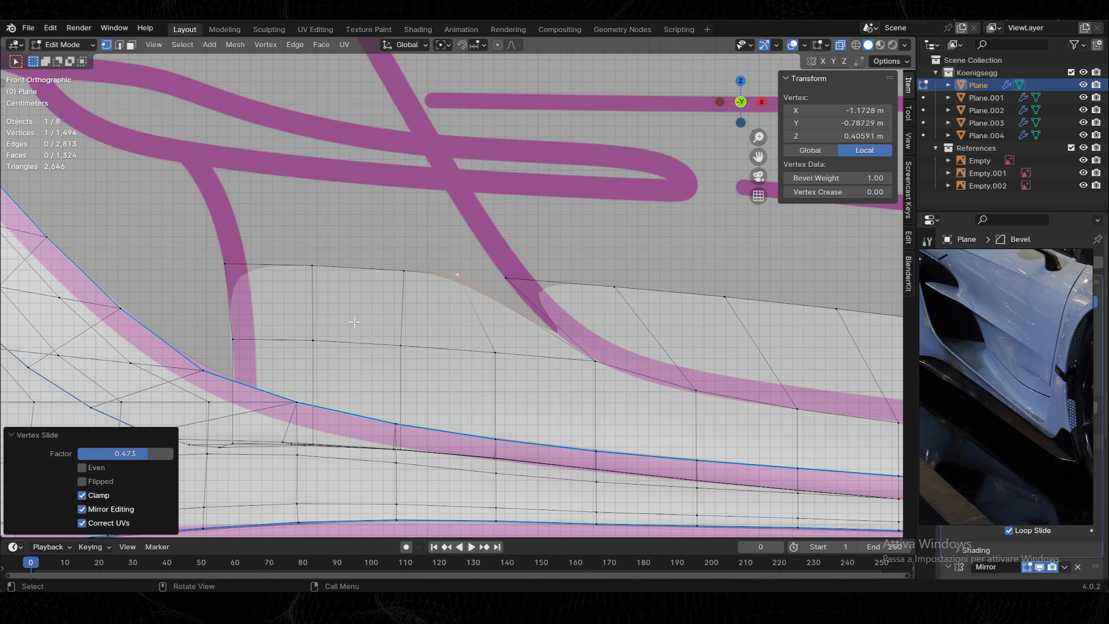
# Delete the diagonal edge running from the slid vertex down to the door line.
pyautogui.press('2')
pyautogui.click(515, 309)
pyautogui.press('x')
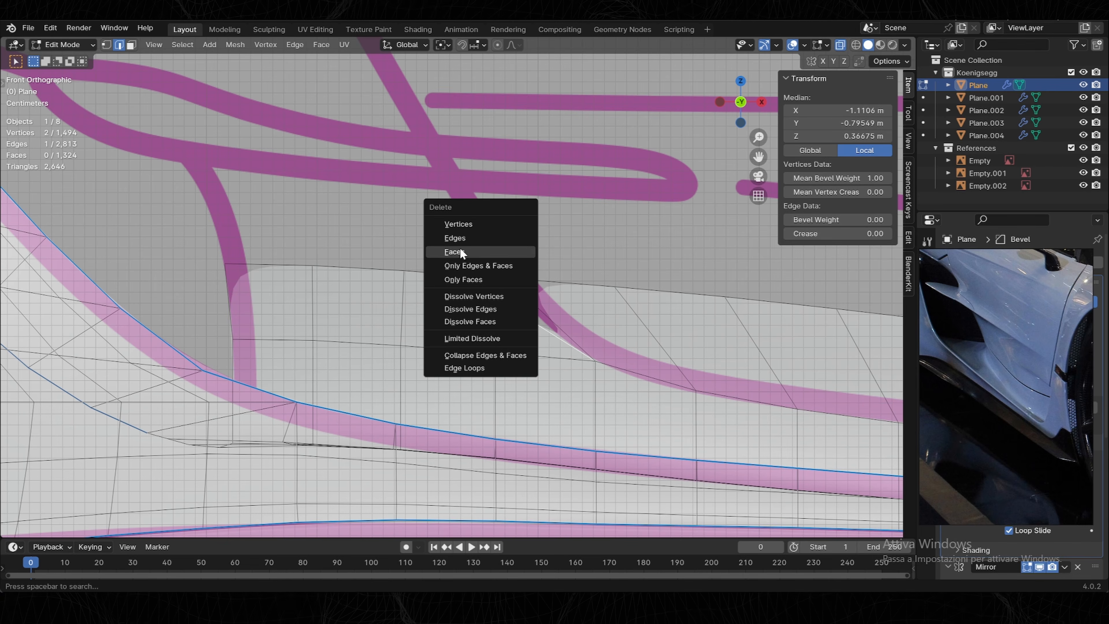
pyautogui.click(456, 239)
# Fill the gap between the slid vertex and the neighbouring border vertex with a face, and select the edge path along the row below.
pyautogui.press('1')
pyautogui.click(455, 273)
pyautogui.keyDown('ctrl'); pyautogui.click(507, 278); pyautogui.keyUp('ctrl')
pyautogui.press('f')
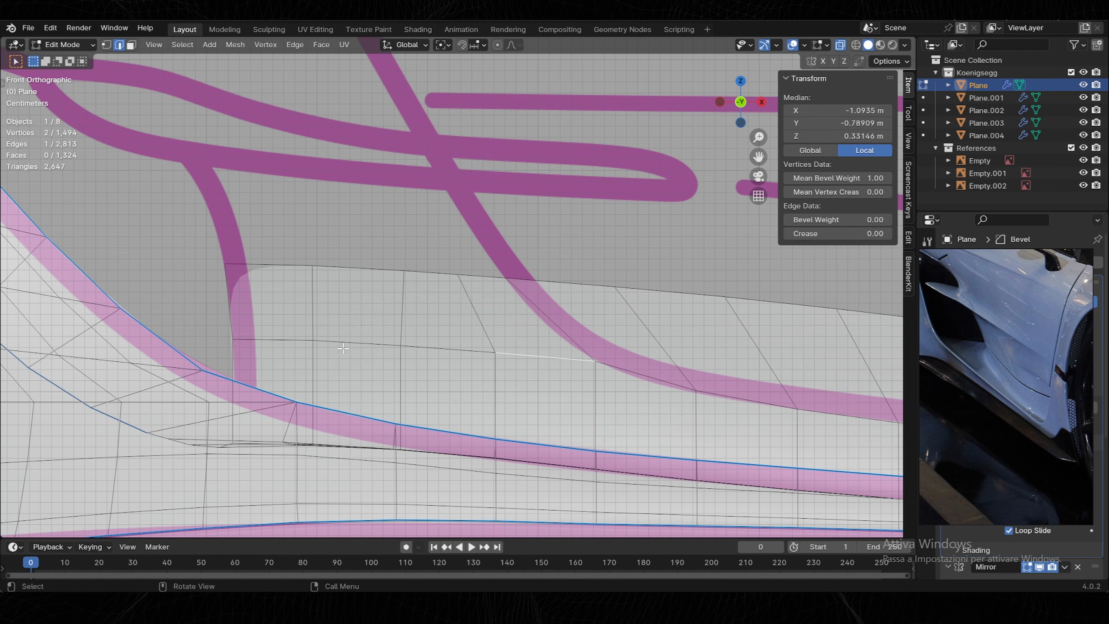
pyautogui.keyDown('ctrl'); pyautogui.click(316, 343); pyautogui.keyUp('ctrl')
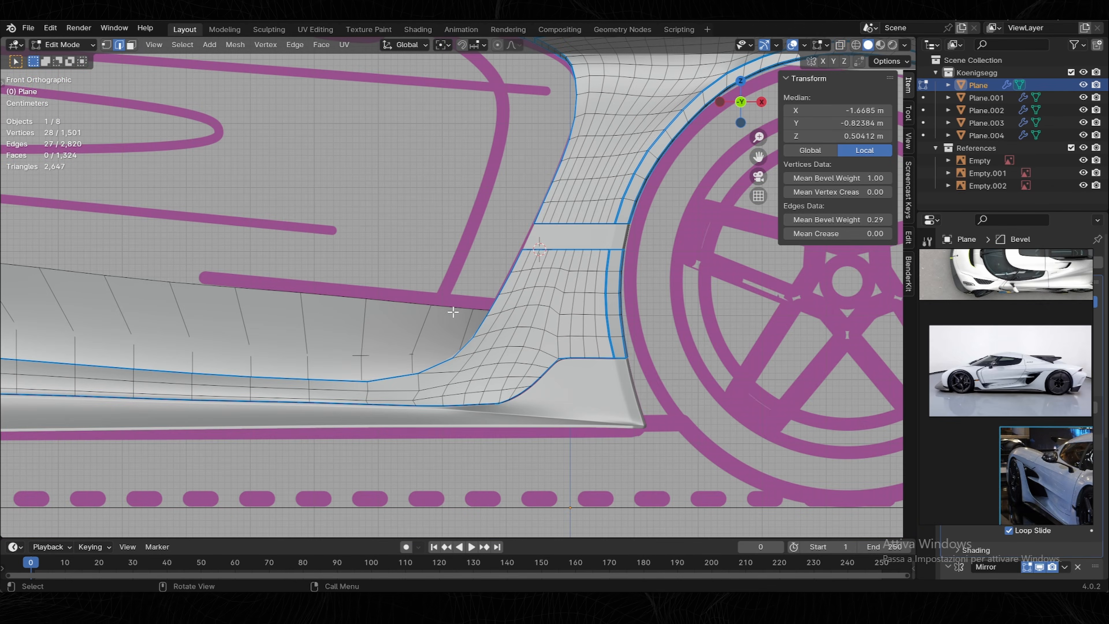
# In front view, slide an upper border vertex forward to the rear tip of the blueprint's crease line above the sill.
pyautogui.moveTo(453, 312); pyautogui.dragTo(454, 319, button='middle')
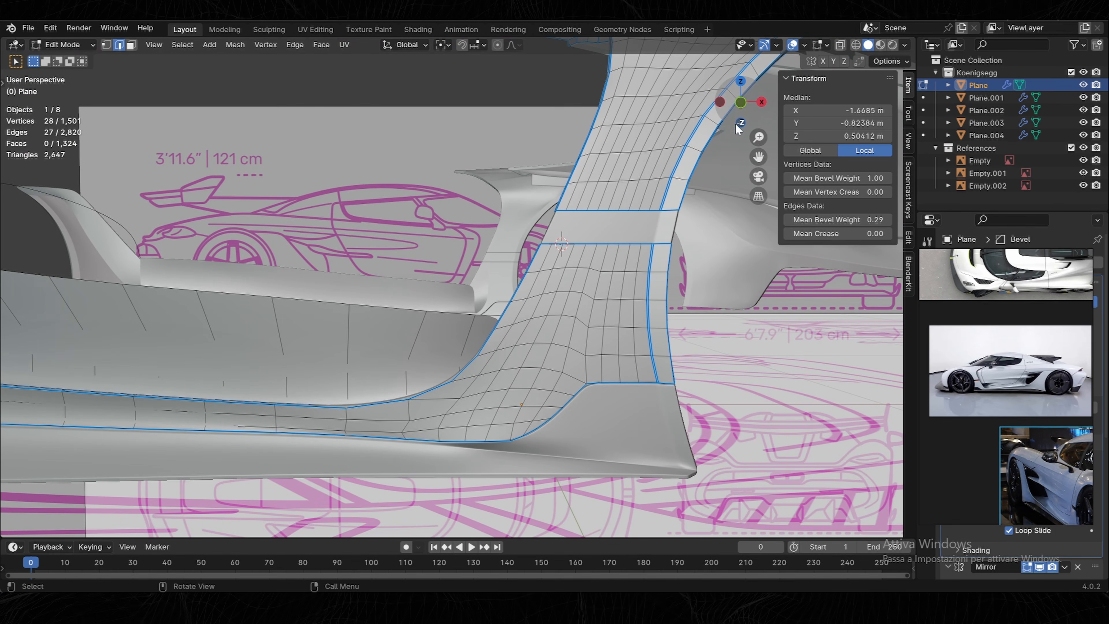
pyautogui.click(741, 105)
pyautogui.keyDown('shift'); pyautogui.moveTo(394, 294); pyautogui.dragTo(552, 253, button='middle'); pyautogui.keyUp('shift')
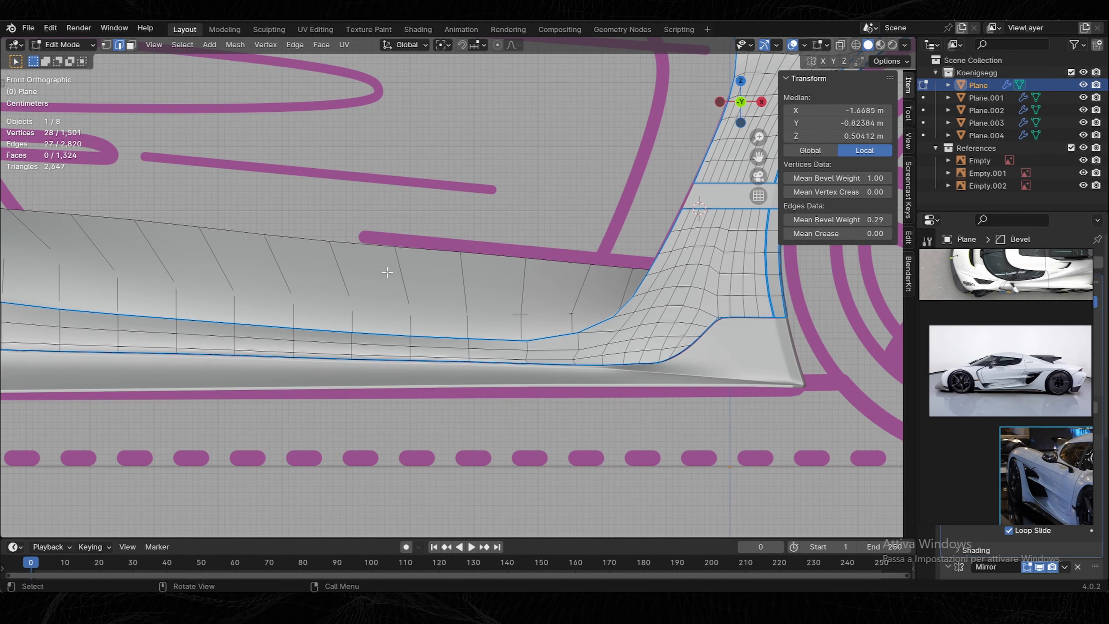
pyautogui.press('g')
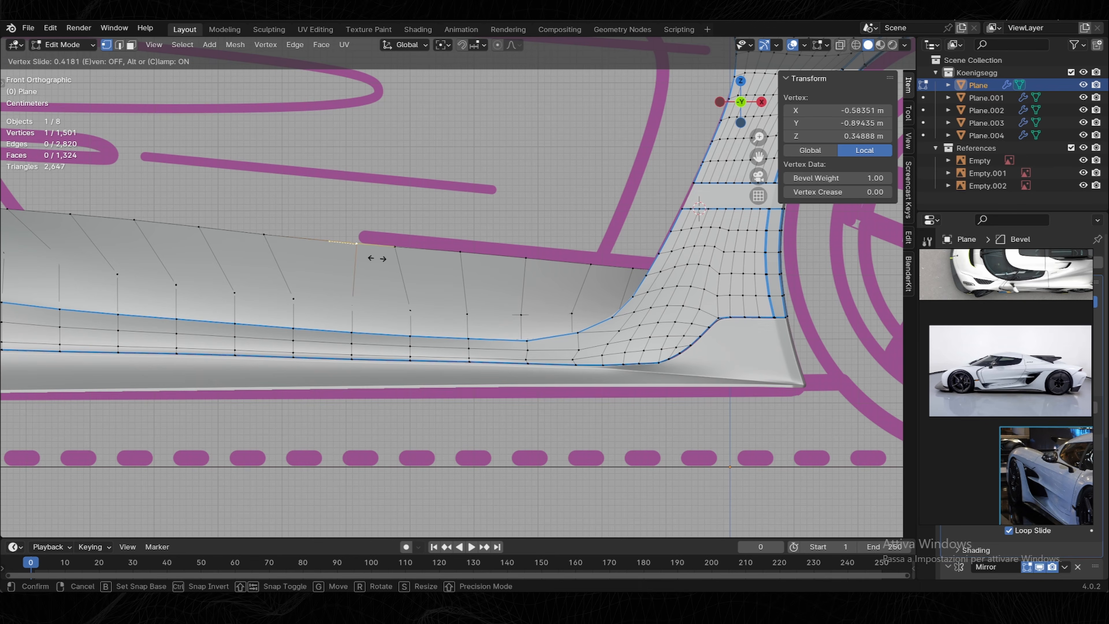
pyautogui.click(376, 254)
# Select the upper border edges from the slid vertex toward the front corner and space them evenly with LoopTools Space.
pyautogui.press('2')
pyautogui.click(376, 246)
pyautogui.keyDown('ctrl'); pyautogui.click(624, 264); pyautogui.keyUp('ctrl')
pyautogui.moveTo(624, 262); pyautogui.dragTo(668, 264, button='middle')
pyautogui.hotkey('shift', 'r')
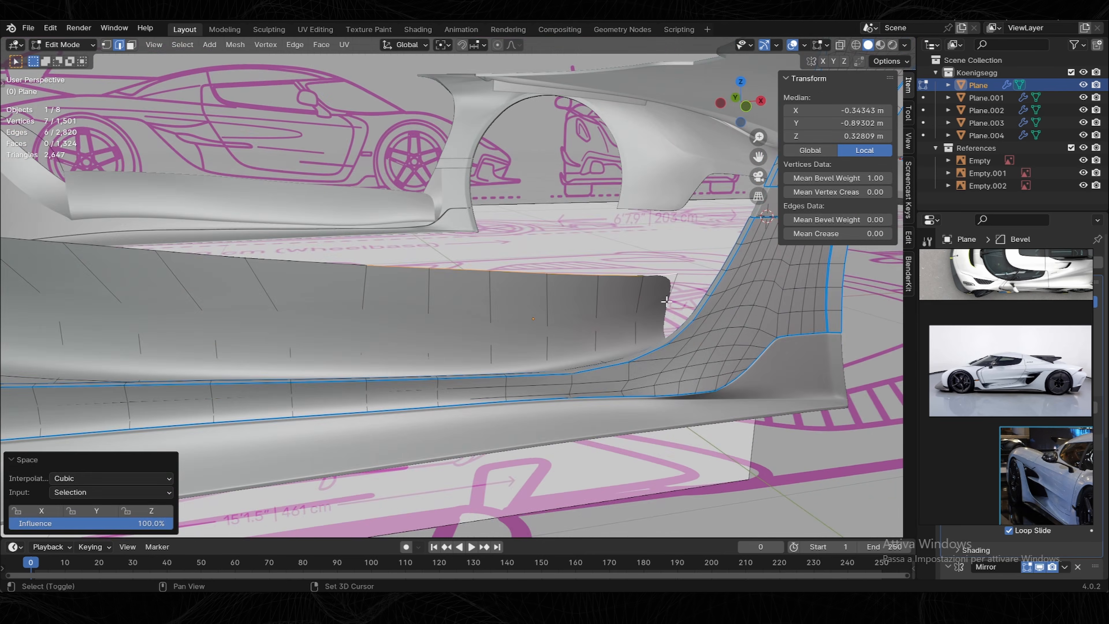
# Reselect the front section of the upper border from the slid vertex to the front corner in front view.
pyautogui.scroll(-3, 481, 263)
pyautogui.click(430, 267)
pyautogui.press('KP_1')
pyautogui.hotkey('ctrl', 'shift', 'z')
pyautogui.hotkey('ctrl', 'shift', 'z')
pyautogui.scroll(1, 651, 314)
pyautogui.keyDown('shift'); pyautogui.moveTo(500, 253); pyautogui.dragTo(441, 273, button='middle'); pyautogui.keyUp('shift')
pyautogui.click(411, 248)
pyautogui.keyDown('ctrl'); pyautogui.click(659, 274); pyautogui.keyUp('ctrl')
# Select the vertex path along the upper border's front section, extrude it and move the new edges outward along global Y.
pyautogui.moveTo(611, 284); pyautogui.dragTo(448, 276, button='middle')
pyautogui.press('1')
pyautogui.click(395, 311)
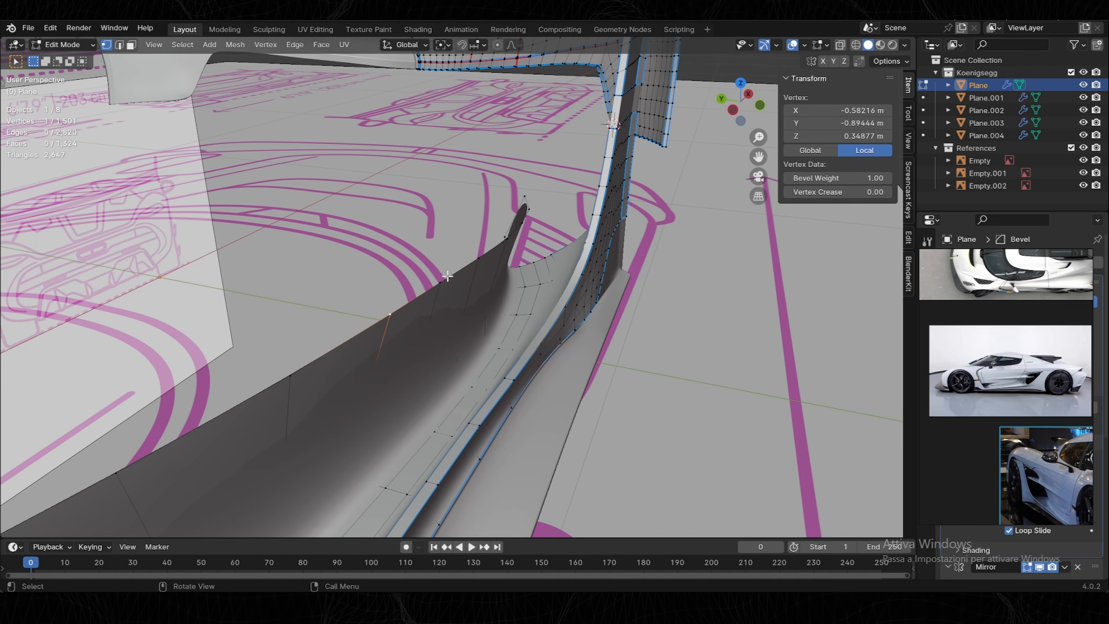
pyautogui.keyDown('ctrl'); pyautogui.click(528, 212); pyautogui.keyUp('ctrl')
pyautogui.keyDown('ctrl'); pyautogui.click(527, 200); pyautogui.keyUp('ctrl')
pyautogui.moveTo(527, 200); pyautogui.dragTo(585, 241, button='middle')
pyautogui.press('e')
pyautogui.rightClick(563, 290)
pyautogui.press('g')
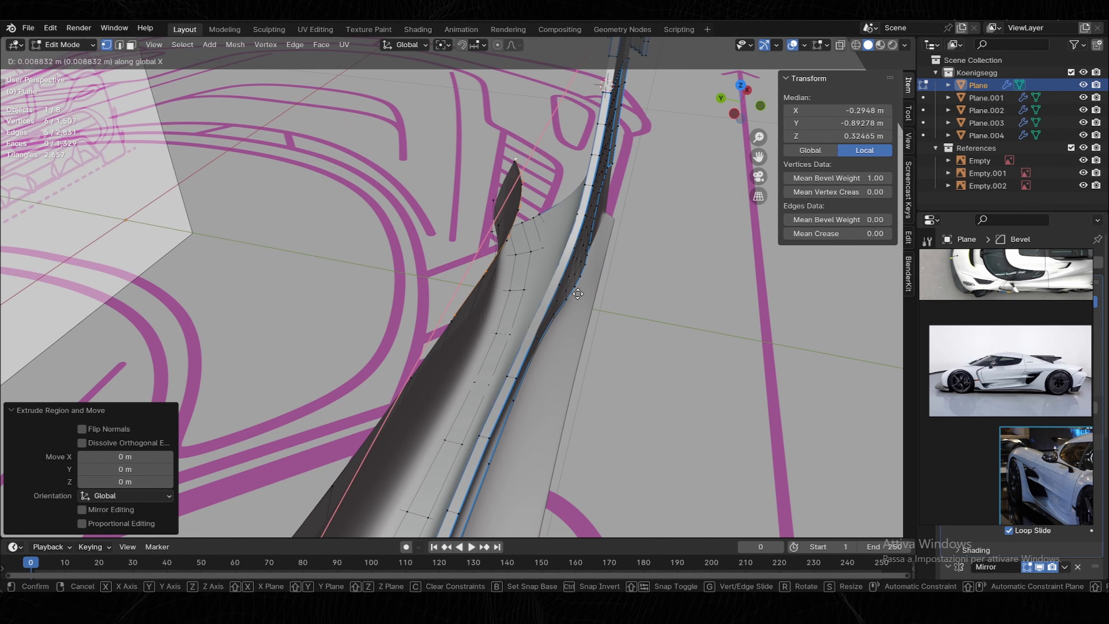
pyautogui.click(533, 175)
pyautogui.click(533, 175)
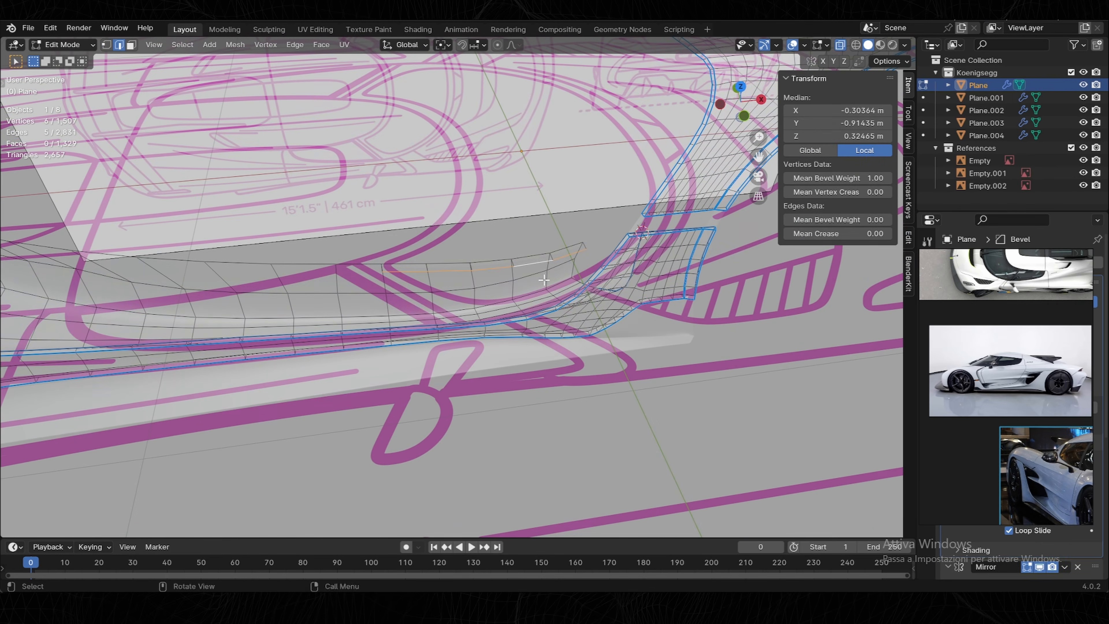
# Isolate the extruded border in top view and move its front end vertex -0.071446 m along global Y.
pyautogui.press('h')
pyautogui.click(740, 90)
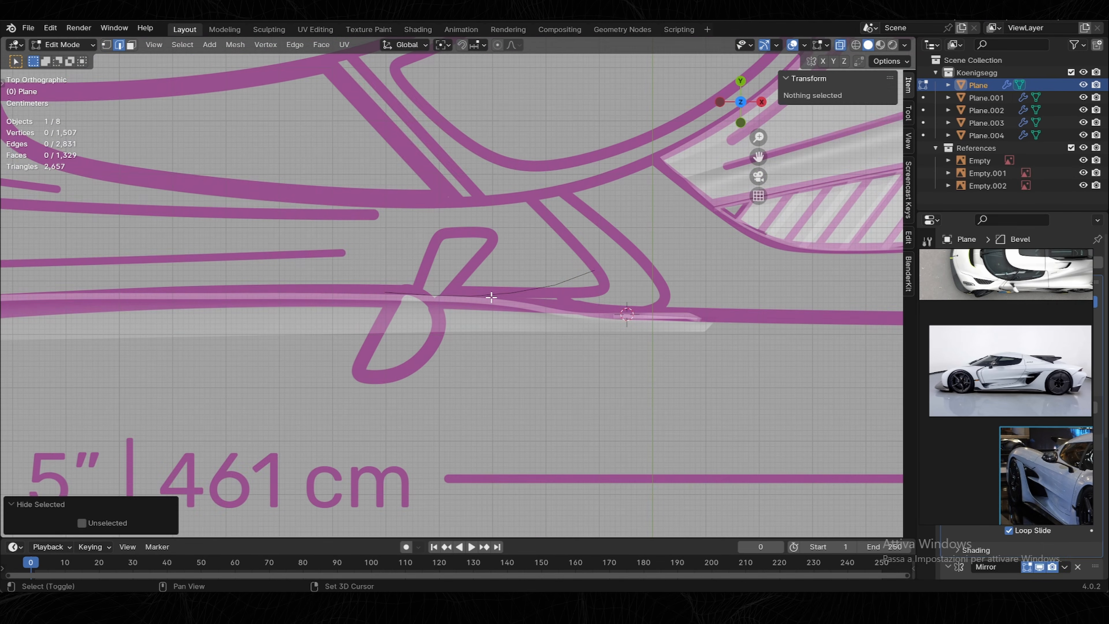
pyautogui.press('1')
pyautogui.click(589, 275)
pyautogui.press('g')
pyautogui.press('y')
pyautogui.click(596, 337)
# Straighten the whole extruded border with LoopTools Gstretch, using the Spread evenly method, and unhide the rest of the mesh.
pyautogui.scroll(3, 1058, 504)
pyautogui.moveTo(1057, 504)
pyautogui.mouseDown(button='middle')
pyautogui.moveTo(981, 426)
pyautogui.moveTo(1063, 502)
pyautogui.mouseUp(button='middle')
pyautogui.scroll(-3, 981, 426)
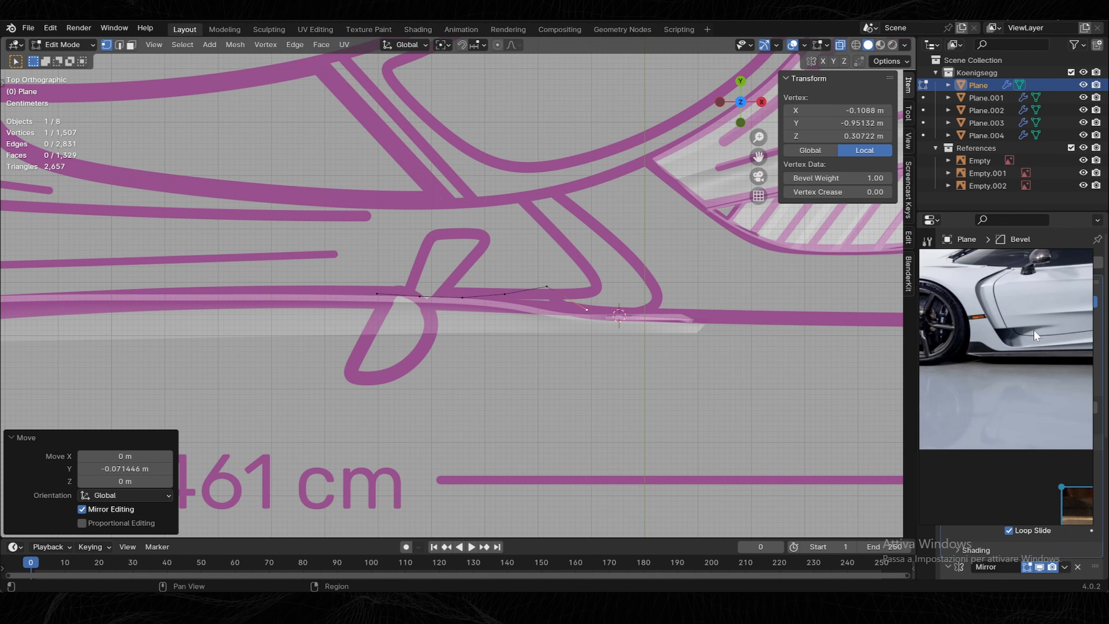
pyautogui.keyDown('ctrl'); pyautogui.click(377, 294); pyautogui.keyUp('ctrl')
pyautogui.press('q')
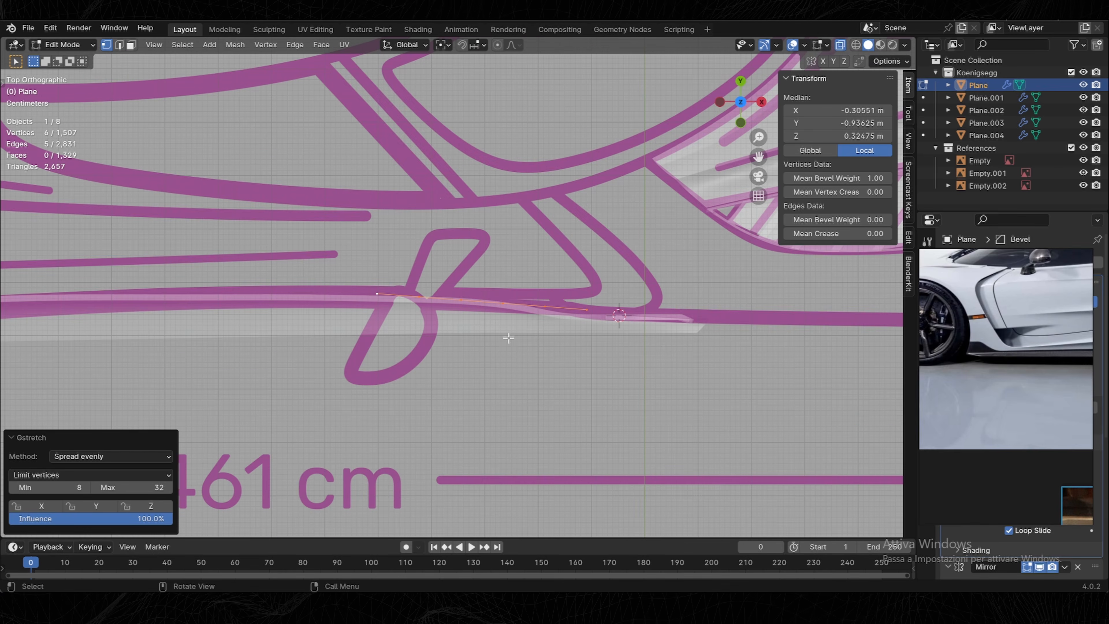
pyautogui.hotkey('alt', 'h')
# Add a centred lengthwise loop cut through the extruded strip.
pyautogui.moveTo(612, 328); pyautogui.dragTo(524, 262, button='middle')
pyautogui.press('1')
pyautogui.click(392, 263)
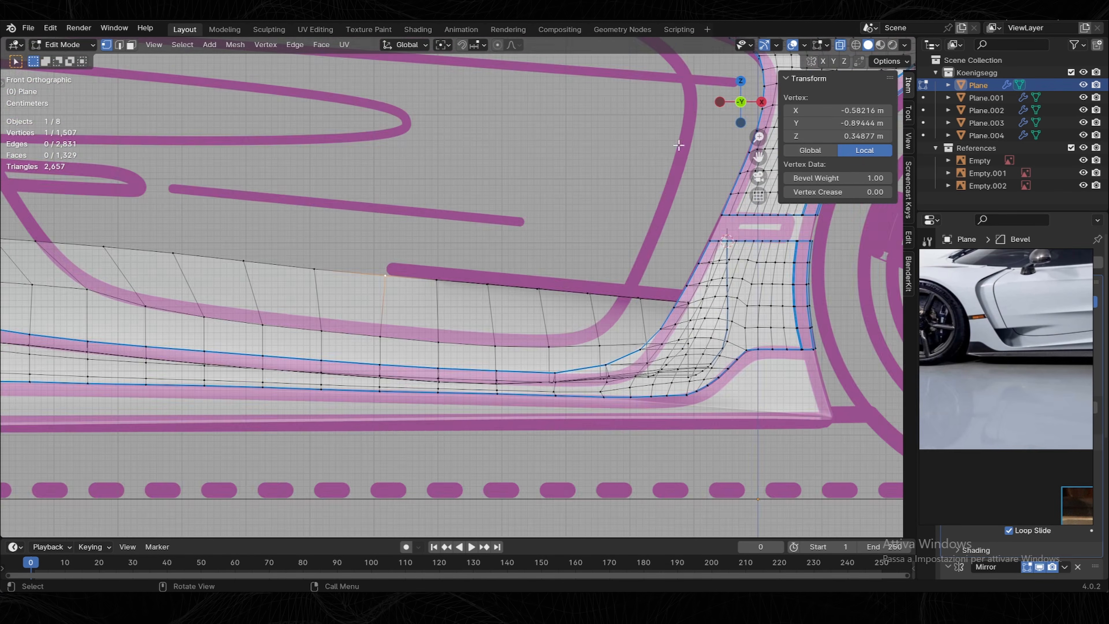
pyautogui.moveTo(391, 263); pyautogui.dragTo(434, 292, button='middle')
pyautogui.hotkey('ctrl', 'r')
pyautogui.click(434, 291)
pyautogui.rightClick(434, 291)
# Adjust the vertex at the strip's rear end and fill the gap between it and the next border vertex with a face.
pyautogui.click(431, 292)
pyautogui.press('g')
pyautogui.press('g')
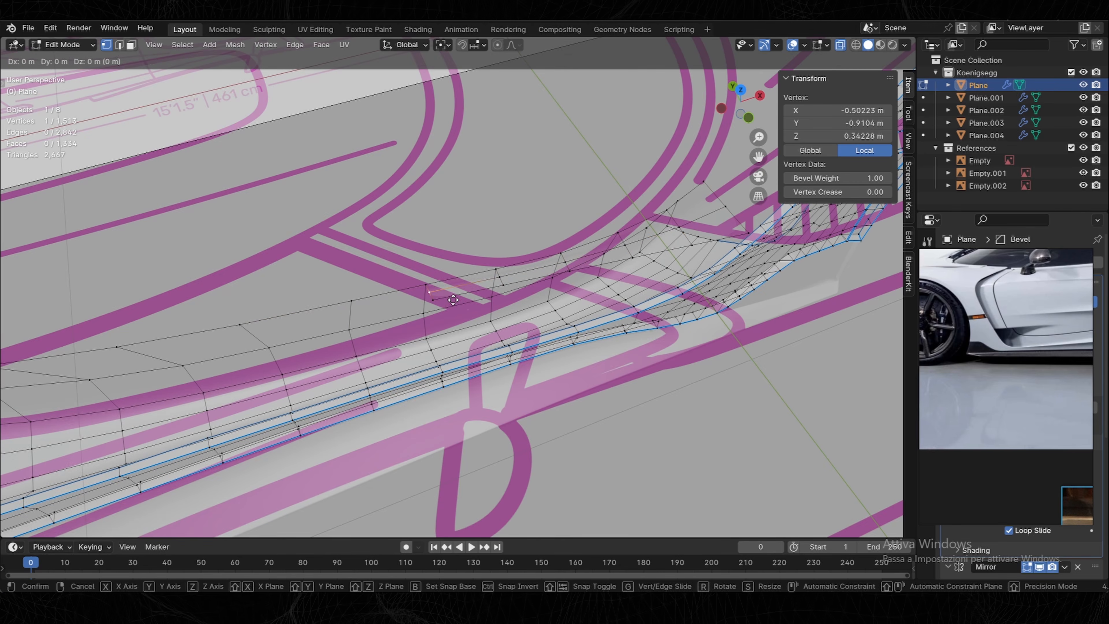
pyautogui.click(441, 304)
pyautogui.click(433, 301)
pyautogui.keyDown('ctrl'); pyautogui.click(352, 301); pyautogui.keyUp('ctrl')
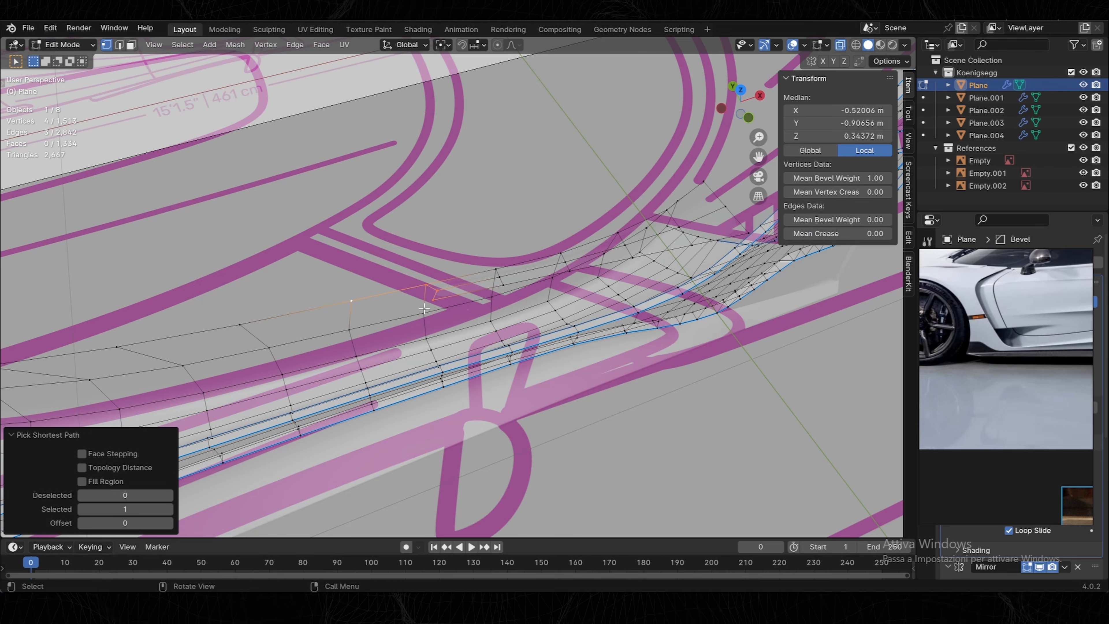
pyautogui.press('f')
# Assign a bevel weight to the edge loop where the extruded strip meets the inner panel and inspect the result in object mode.
pyautogui.moveTo(454, 327); pyautogui.dragTo(541, 284, button='middle')
pyautogui.press('Tab')
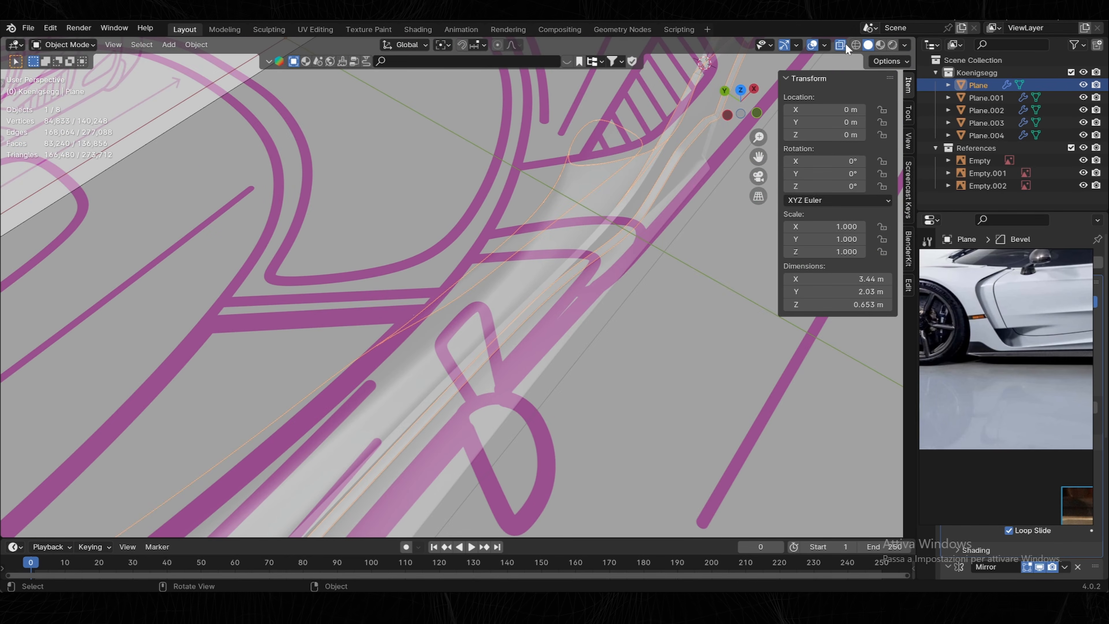
pyautogui.click(841, 45)
pyautogui.moveTo(556, 241); pyautogui.dragTo(437, 285, button='middle')
pyautogui.press('Tab')
pyautogui.press('2')
pyautogui.keyDown('alt'); pyautogui.click(454, 282); pyautogui.keyUp('alt')
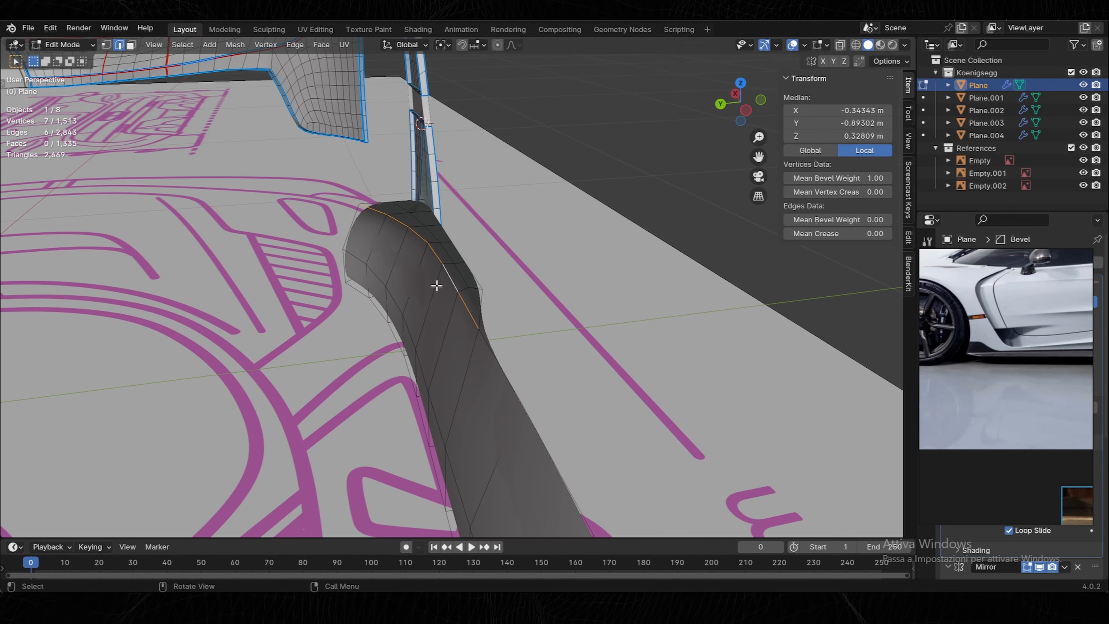
pyautogui.press('Tab')
pyautogui.moveTo(657, 272); pyautogui.dragTo(434, 243, button='middle')
pyautogui.press('Tab')
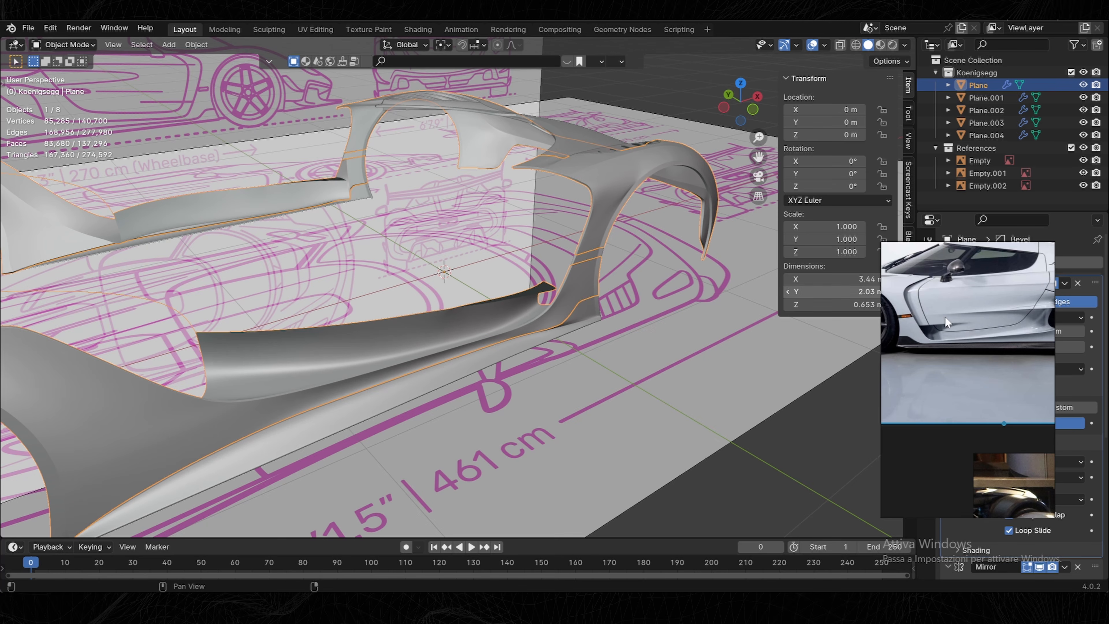
# Duplicate the connected door-opening edges of Plane and Plane.003 in place and separate them into new objects.
pyautogui.click(752, 113)
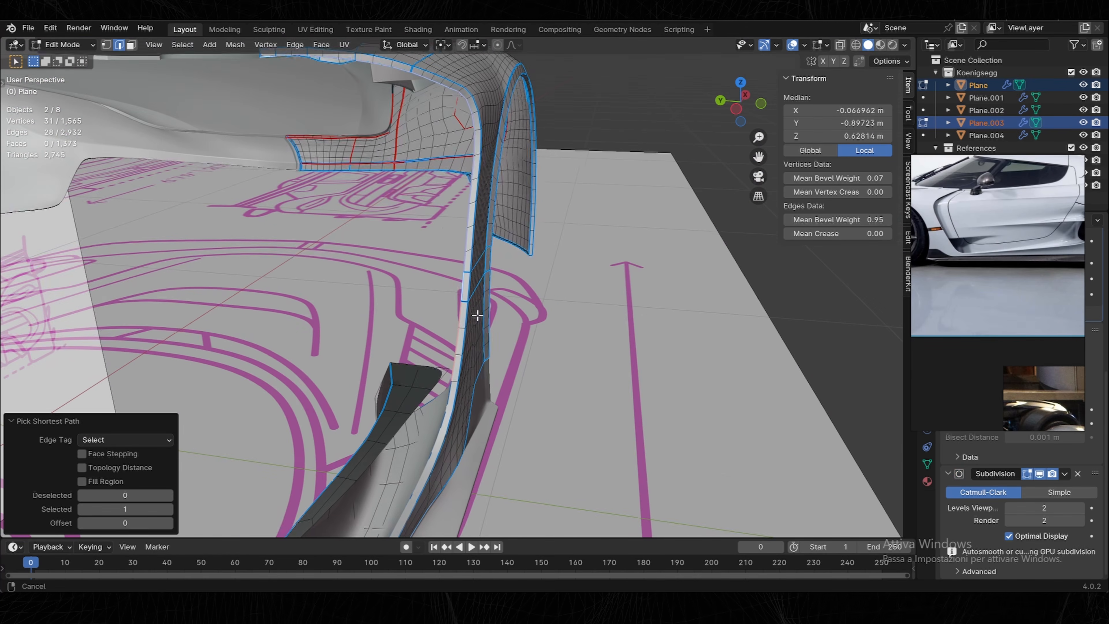
pyautogui.keyDown('shift'); pyautogui.click(469, 250); pyautogui.keyUp('shift')
pyautogui.keyDown('ctrl'); pyautogui.click(311, 58); pyautogui.keyUp('ctrl')
pyautogui.hotkey('shift', 'd')
pyautogui.rightClick(487, 256)
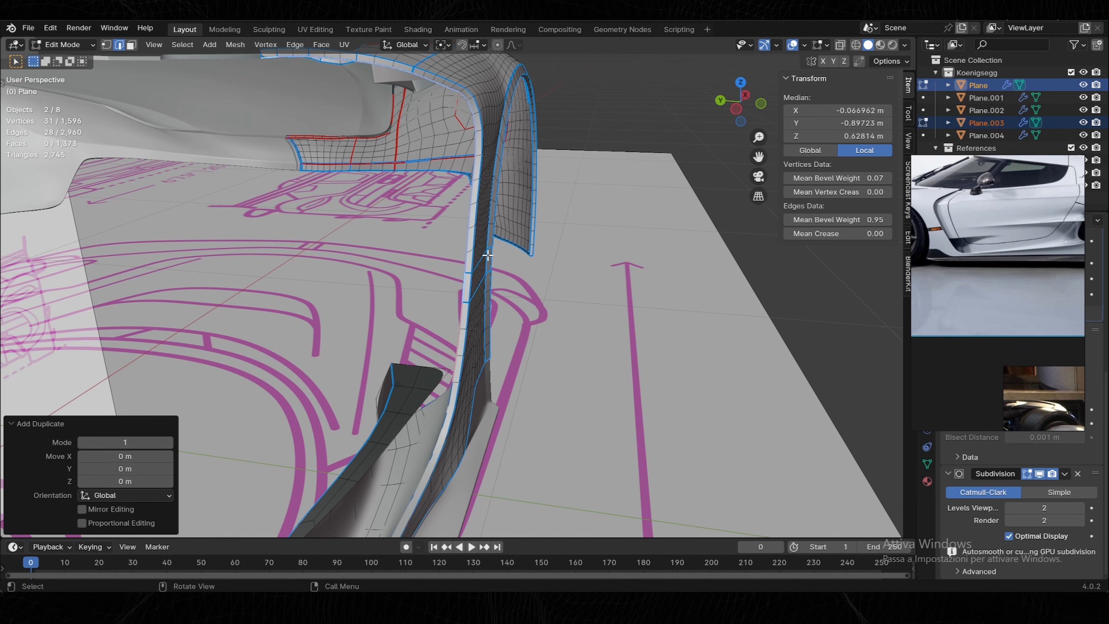
pyautogui.click(487, 254)
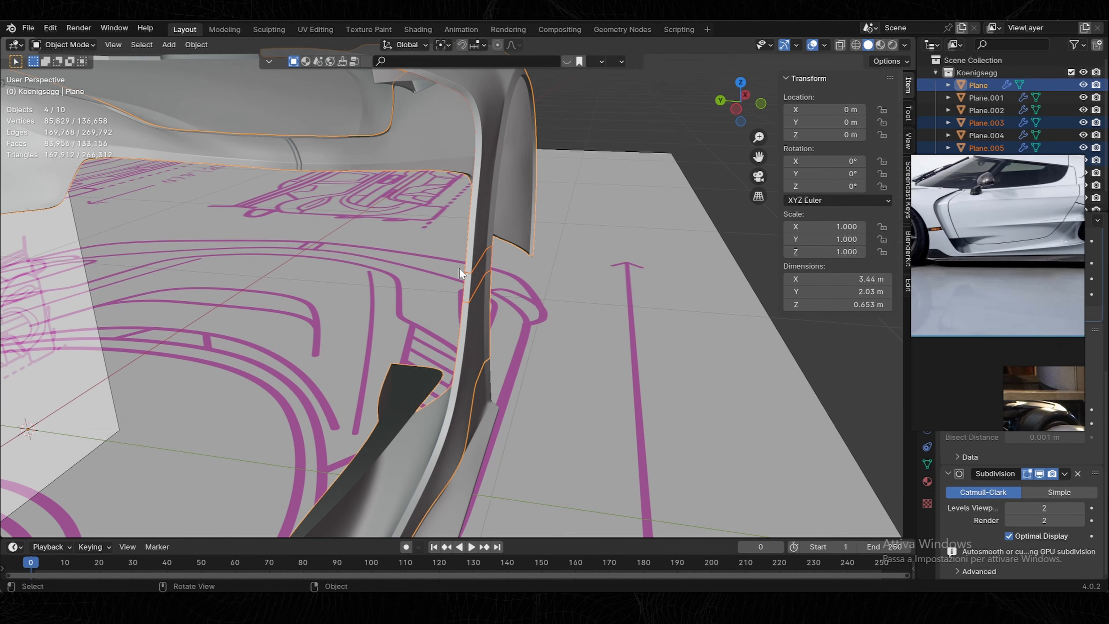
pyautogui.moveTo(459, 268); pyautogui.dragTo(560, 274, button='middle')
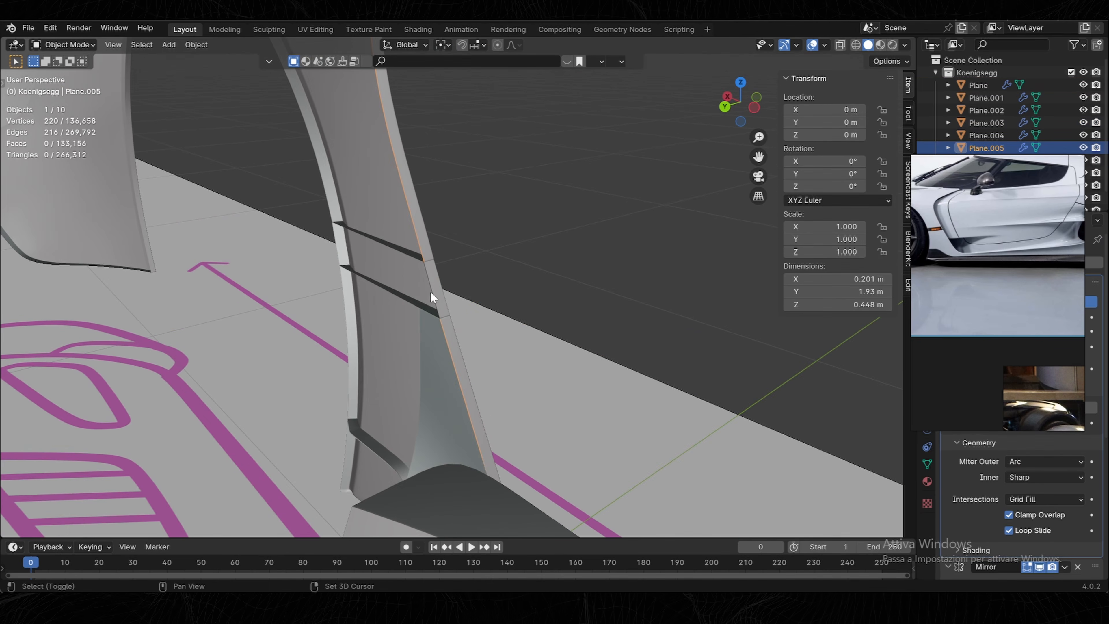
# Delete the surplus edge object Plane.005, join Plane with Plane.006 and enter edit mode on the combined mesh.
pyautogui.keyDown('shift'); pyautogui.click(430, 291); pyautogui.keyUp('shift')
pyautogui.press('Delete')
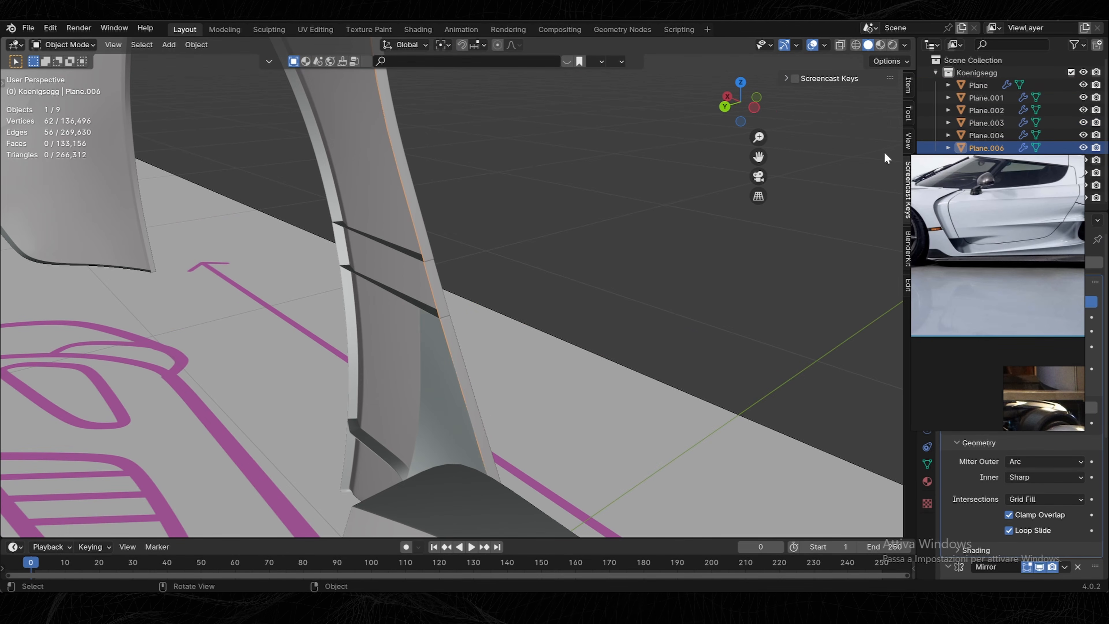
pyautogui.press('n')
pyautogui.scroll(-2, 485, 327)
pyautogui.click(463, 237)
pyautogui.keyDown('shift'); pyautogui.moveTo(473, 354); pyautogui.dragTo(425, 291, button='middle'); pyautogui.keyUp('shift')
pyautogui.scroll(4, 385, 178)
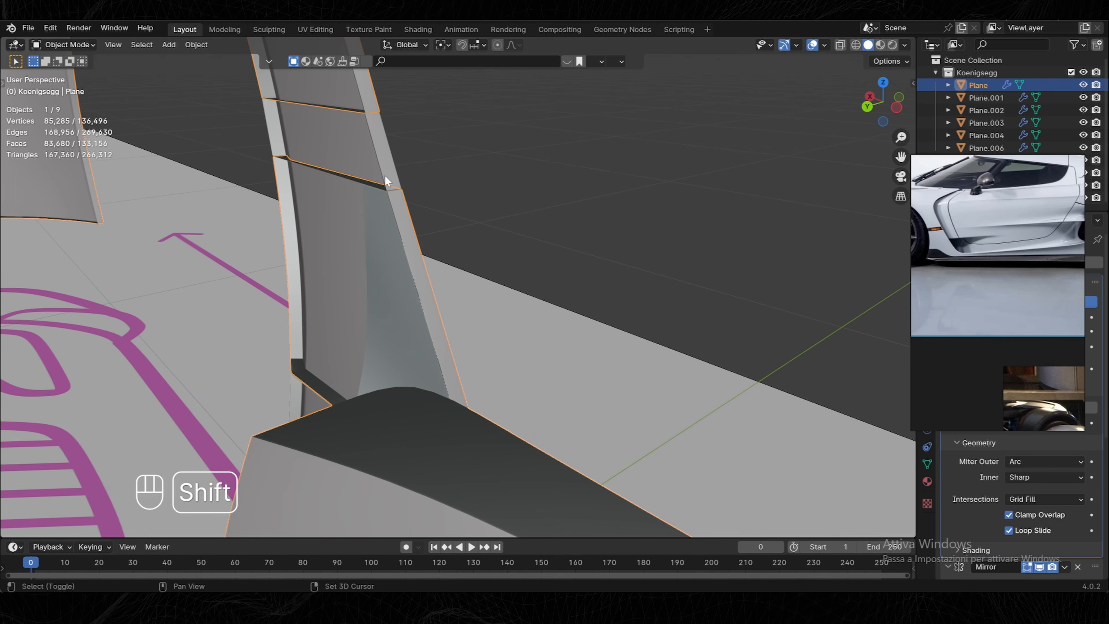
pyautogui.hotkey('ctrl', 'j')
pyautogui.press('Tab')
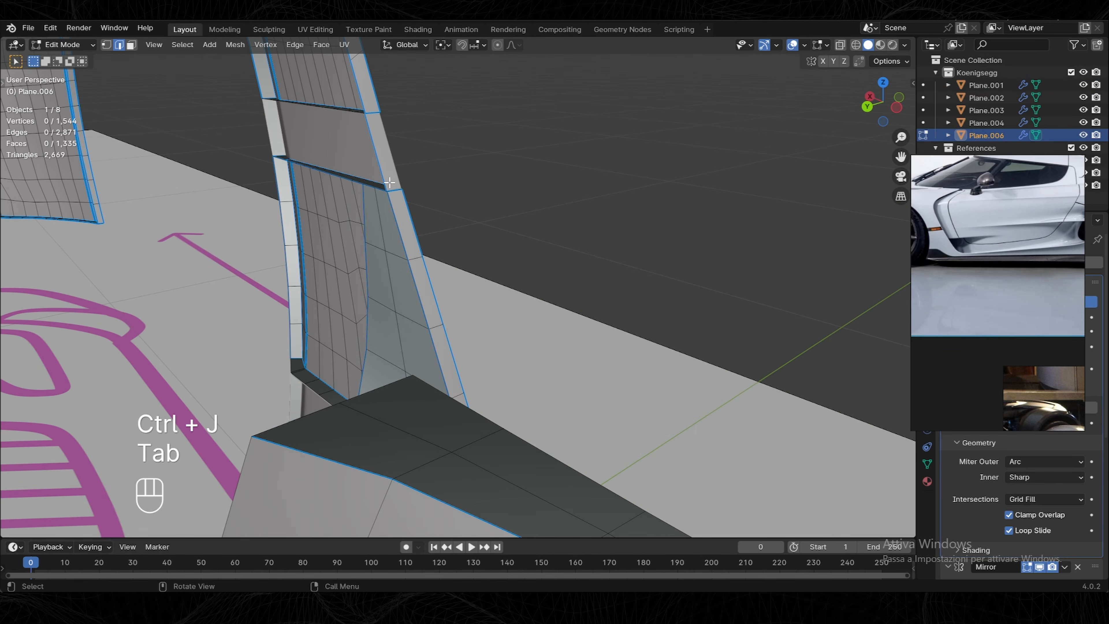
# Try to move the duplicated door-opening edges and isolate them by hiding the rest of the mesh.
pyautogui.moveTo(374, 174); pyautogui.dragTo(437, 352, button='middle')
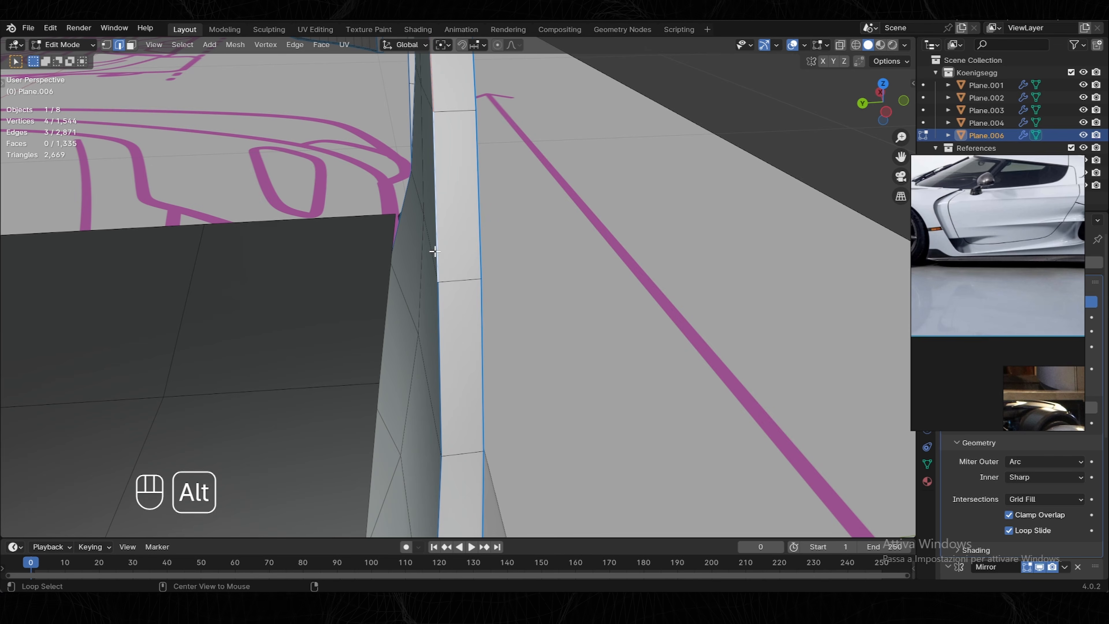
pyautogui.press('g')
pyautogui.rightClick(451, 250)
pyautogui.moveTo(451, 250); pyautogui.dragTo(460, 320, button='middle')
pyautogui.press('g')
pyautogui.middleClick(875, 97)
pyautogui.click(874, 97)
pyautogui.click(876, 91)
pyautogui.hotkey('ctrl', 'i')
pyautogui.press('h')
pyautogui.scroll(5, 476, 309)
pyautogui.hotkey('ctrl', 'z')
pyautogui.press('Tab')
pyautogui.press('Tab')
pyautogui.hotkey('alt', 'h')
pyautogui.press('Tab')
pyautogui.press('Tab')
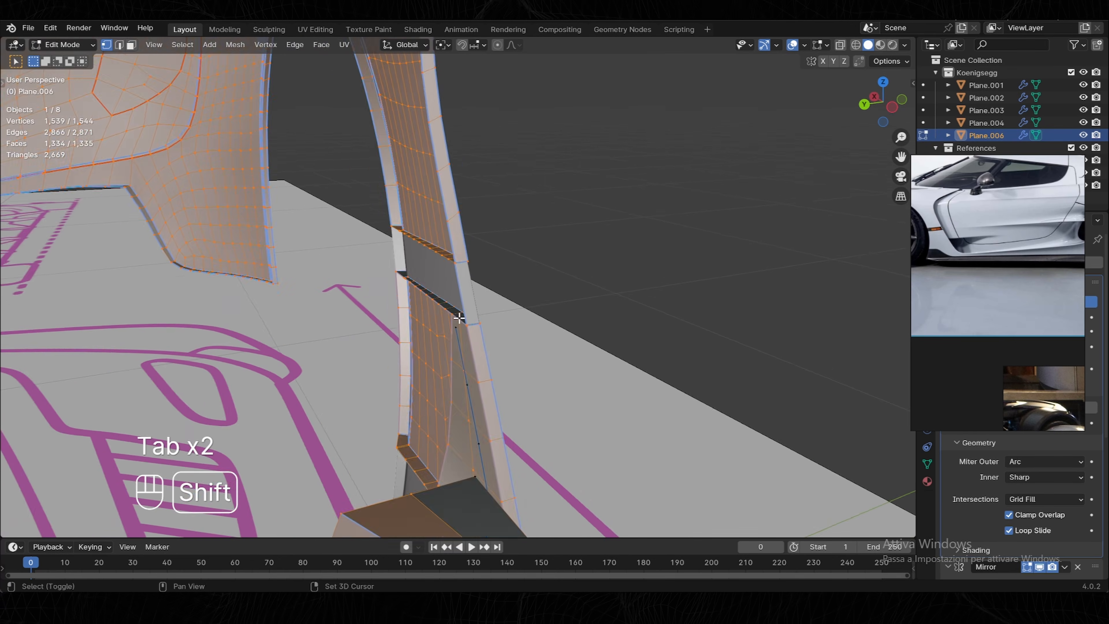
# Undo the recent move, selection and hide changes on the joined mesh.
pyautogui.scroll(2, 460, 319)
pyautogui.hotkey('ctrl', 'z')
pyautogui.hotkey('ctrl', 'z')
pyautogui.hotkey('ctrl', 'z')
pyautogui.hotkey('ctrl', 'z')
pyautogui.hotkey('ctrl', 'z')
pyautogui.hotkey('ctrl', 'z')
pyautogui.hotkey('ctrl', 'z')
pyautogui.hotkey('ctrl', 'z')
pyautogui.hotkey('ctrl', 'z')
pyautogui.hotkey('ctrl', 'z')
# Select the duplicated door-opening edge segments and move them clear of the panel border.
pyautogui.scroll(3, 481, 366)
pyautogui.keyDown('alt'); pyautogui.keyDown('shift'); pyautogui.click(446, 307); pyautogui.keyUp('shift'); pyautogui.keyUp('alt')
pyautogui.scroll(-2, 446, 307)
pyautogui.press('g')
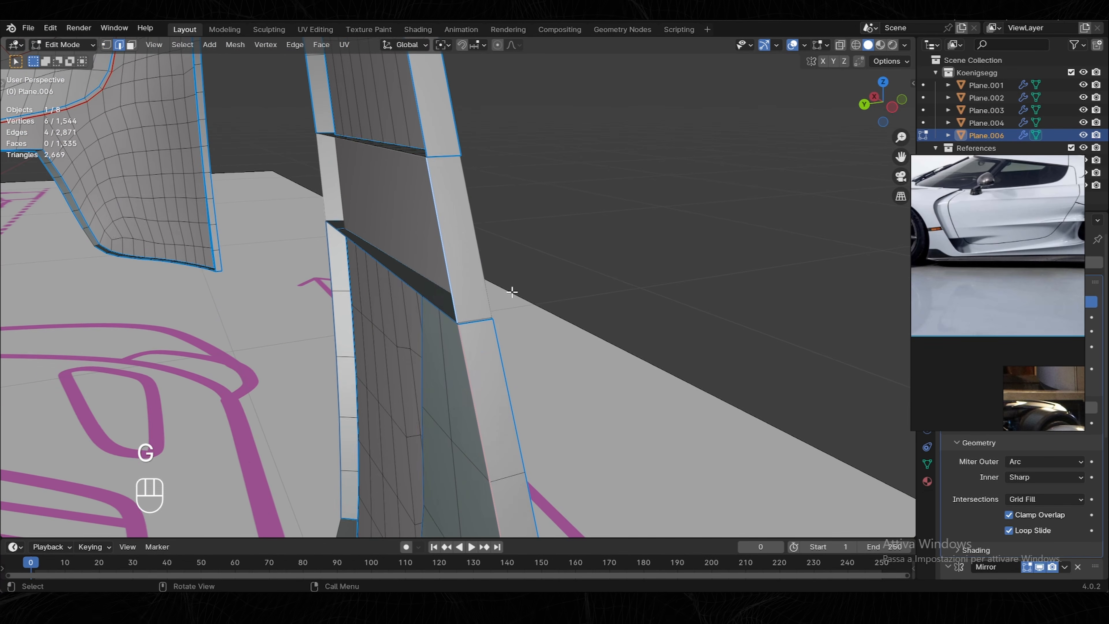
pyautogui.keyDown('alt'); pyautogui.keyDown('shift'); pyautogui.click(468, 240); pyautogui.keyUp('shift'); pyautogui.keyUp('alt')
pyautogui.scroll(-2, 468, 240)
pyautogui.press('g')
pyautogui.rightClick(457, 304)
pyautogui.keyDown('alt'); pyautogui.moveTo(456, 304); pyautogui.dragTo(538, 306, button='middle'); pyautogui.keyUp('alt')
pyautogui.press('g')
pyautogui.click(541, 334)
# Merge the facing end vertices of the door-opening edge segments into one continuous chain.
pyautogui.press('1')
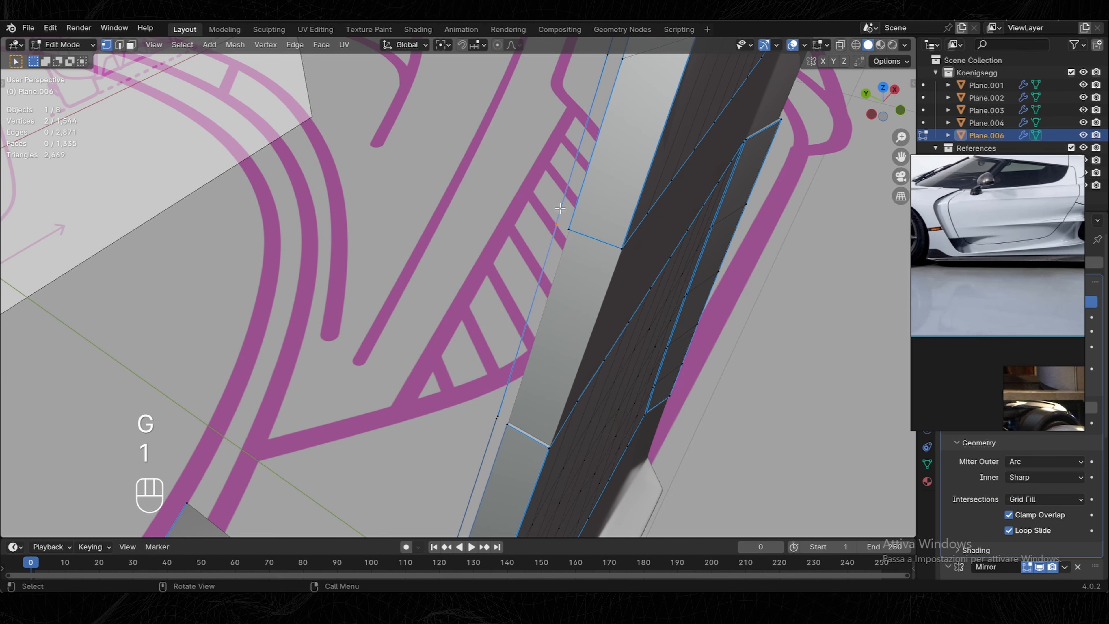
pyautogui.press('m')
pyautogui.click(560, 208)
pyautogui.click(502, 407)
pyautogui.moveTo(511, 388); pyautogui.dragTo(821, 99, button='middle')
# Select the merged edge chain and hide the rest of the mesh in top view.
pyautogui.press('2')
pyautogui.keyDown('alt'); pyautogui.click(496, 332); pyautogui.keyUp('alt')
pyautogui.scroll(-4, 495, 332)
pyautogui.click(872, 110)
pyautogui.click(883, 82)
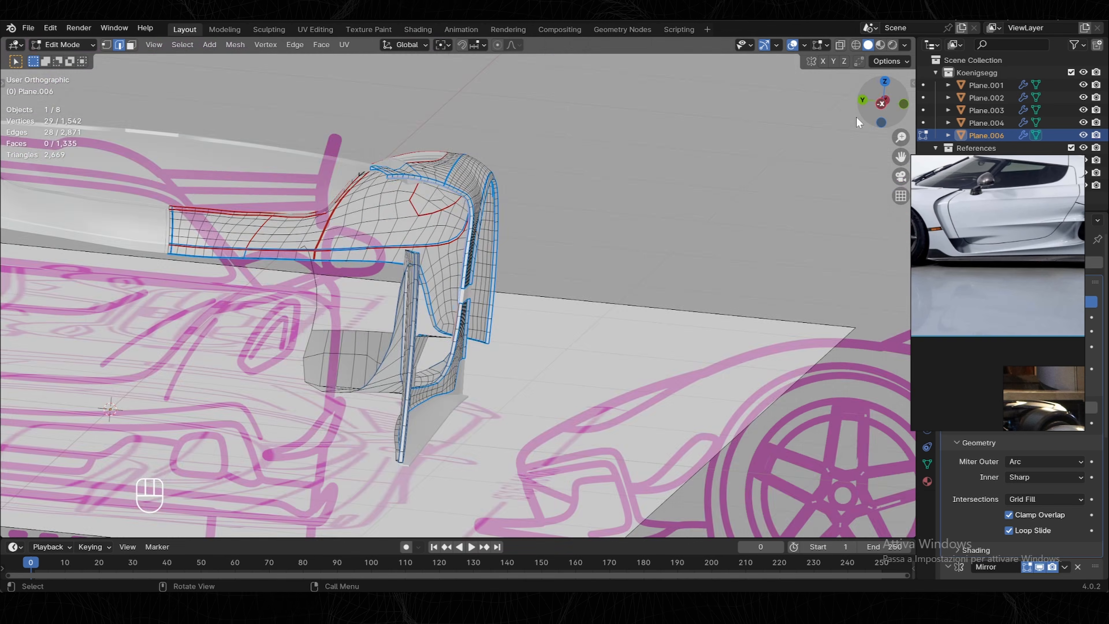
pyautogui.scroll(12, 500, 329)
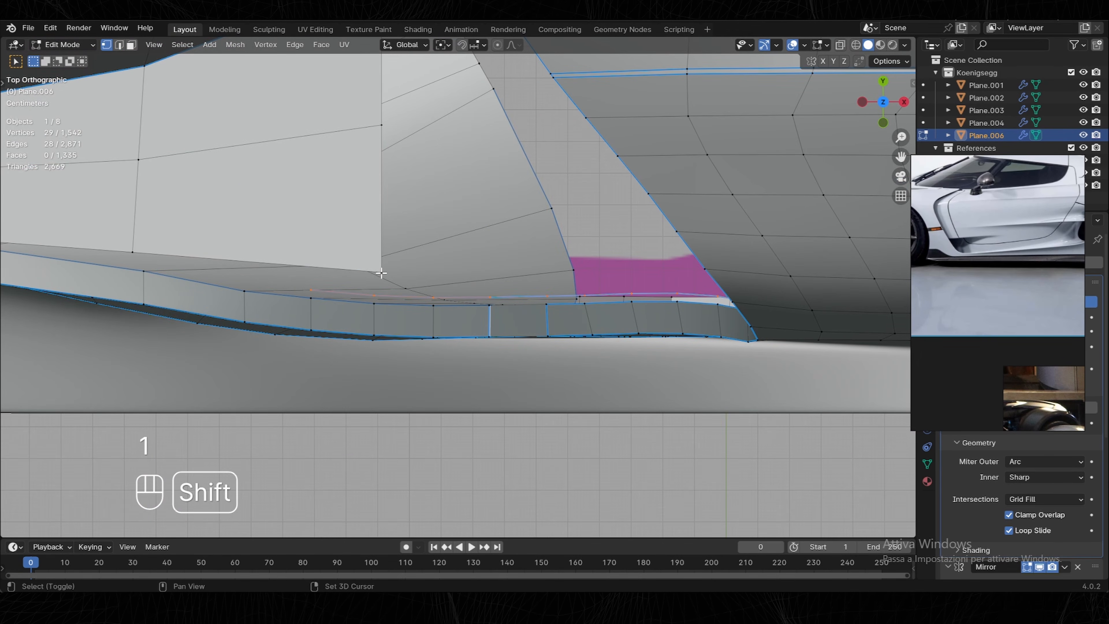
pyautogui.hotkey('ctrl', 'i')
pyautogui.press('h')
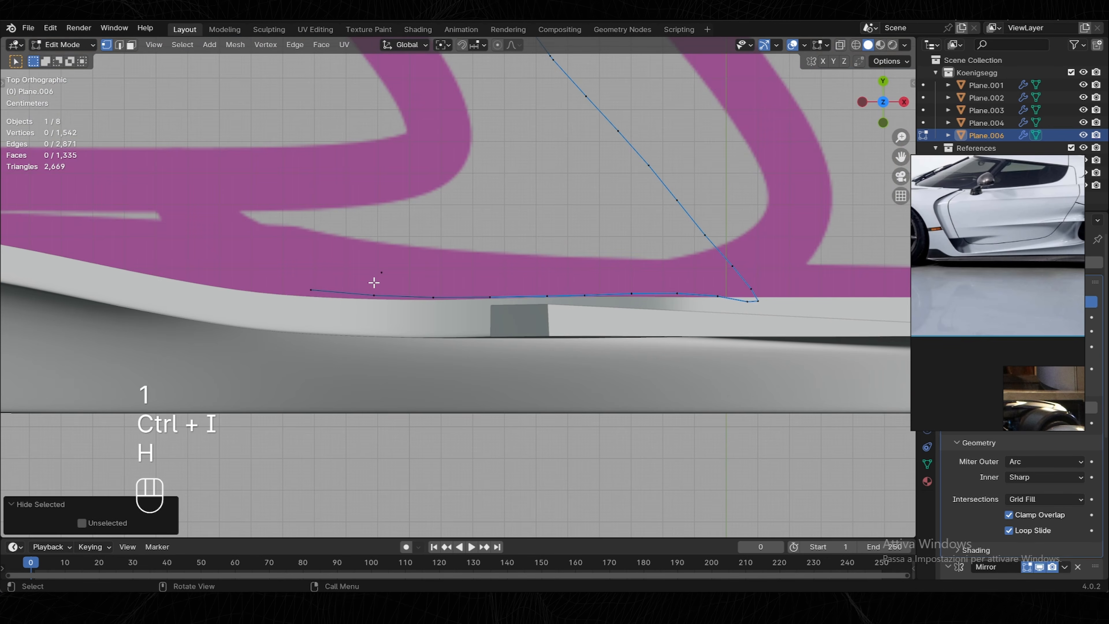
# Move the edge chain about 0.019 m in X and 0.006 m in Y in top view, bringing its end near the loose vertex.
pyautogui.scroll(4, 362, 297)
pyautogui.keyDown('shift'); pyautogui.moveTo(369, 300); pyautogui.dragTo(465, 307, button='middle'); pyautogui.keyUp('shift')
pyautogui.press('1')
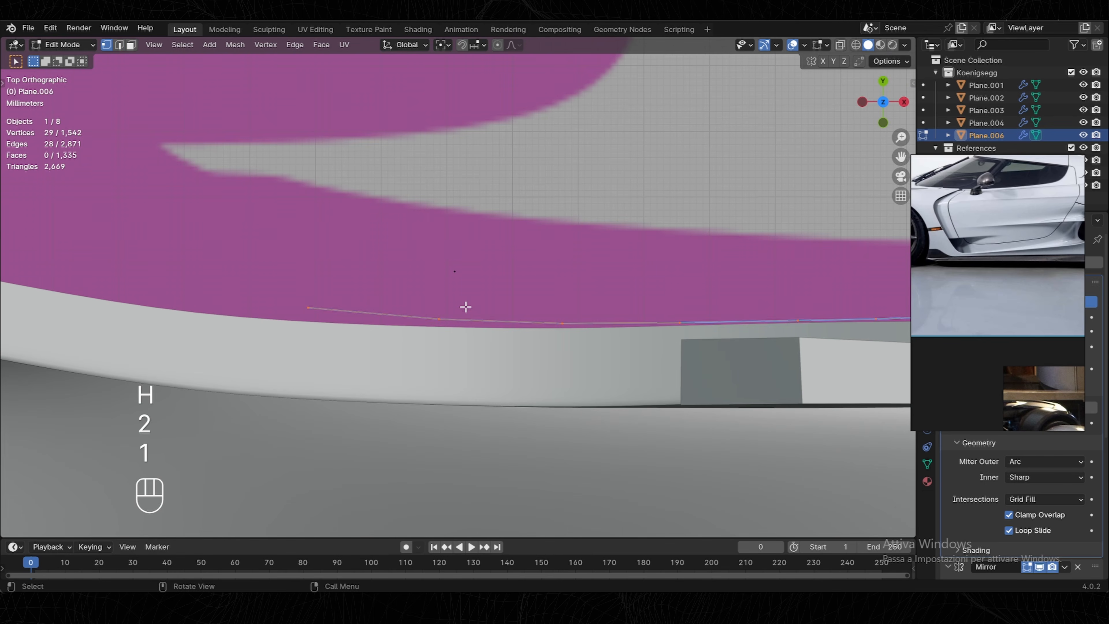
pyautogui.press('g')
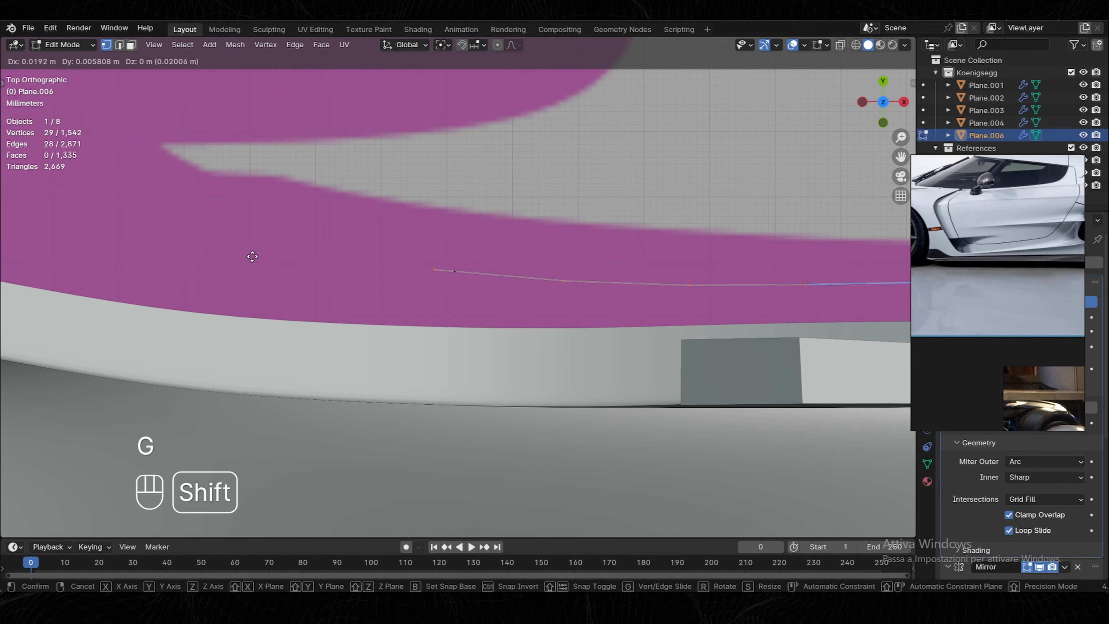
pyautogui.click(253, 256)
# Shift the whole edge chain about -0.0017 m along X in front view to line it up with the loose vertex.
pyautogui.moveTo(253, 257); pyautogui.dragTo(507, 361, button='middle')
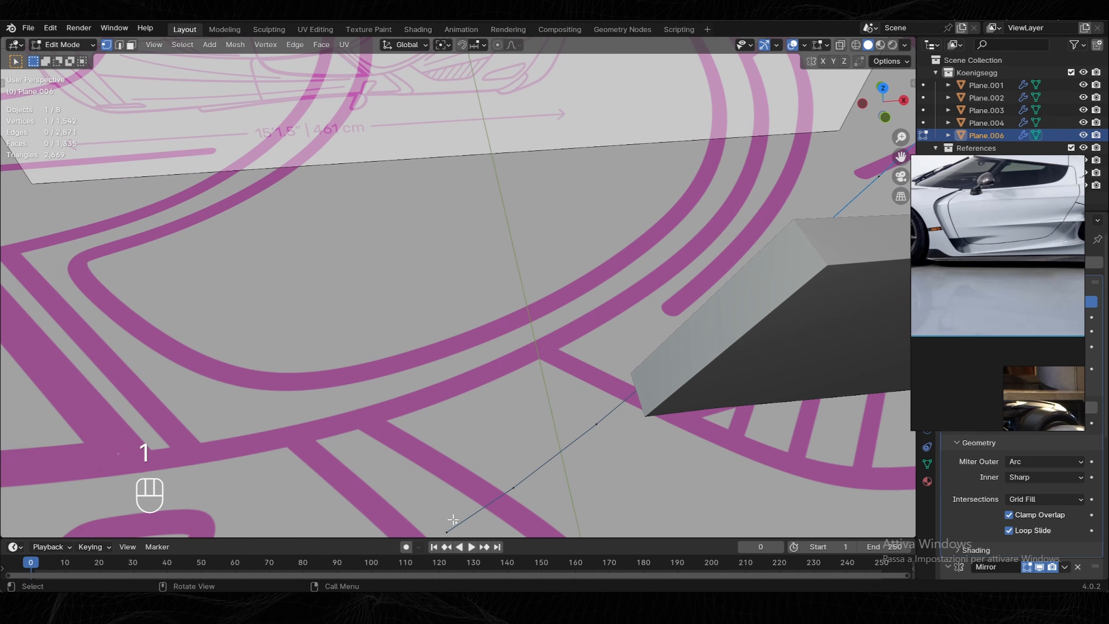
pyautogui.press('KP_Decimal')
pyautogui.moveTo(483, 283); pyautogui.dragTo(473, 236, button='middle')
pyautogui.press('2')
pyautogui.keyDown('alt'); pyautogui.click(456, 334); pyautogui.keyUp('alt')
pyautogui.press('1')
pyautogui.click(879, 105)
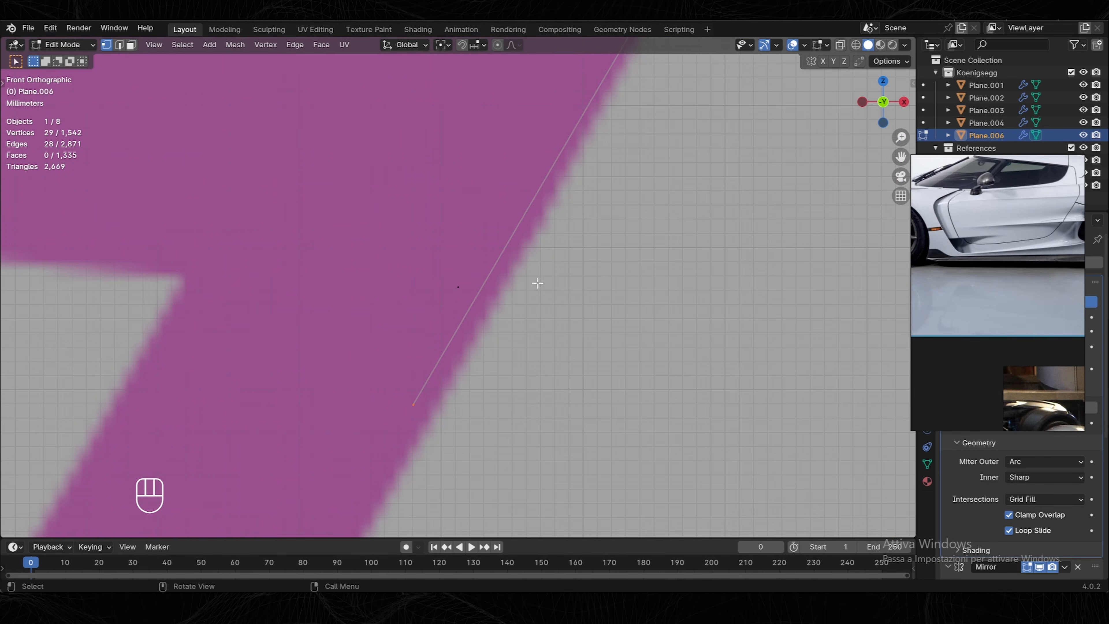
pyautogui.press('g')
pyautogui.press('y')
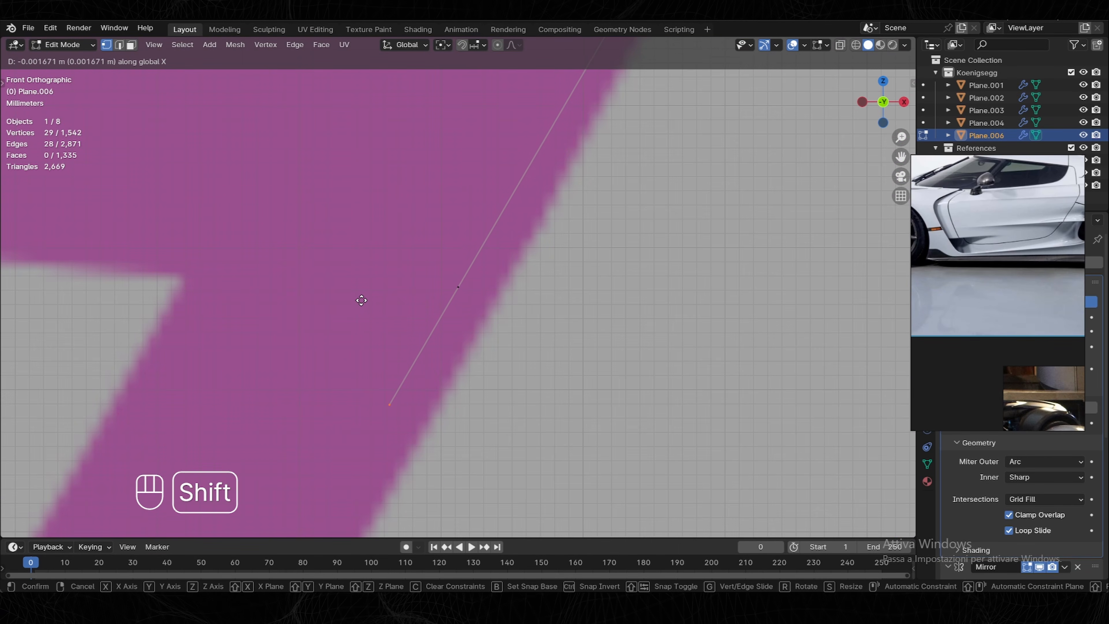
pyautogui.click(361, 300)
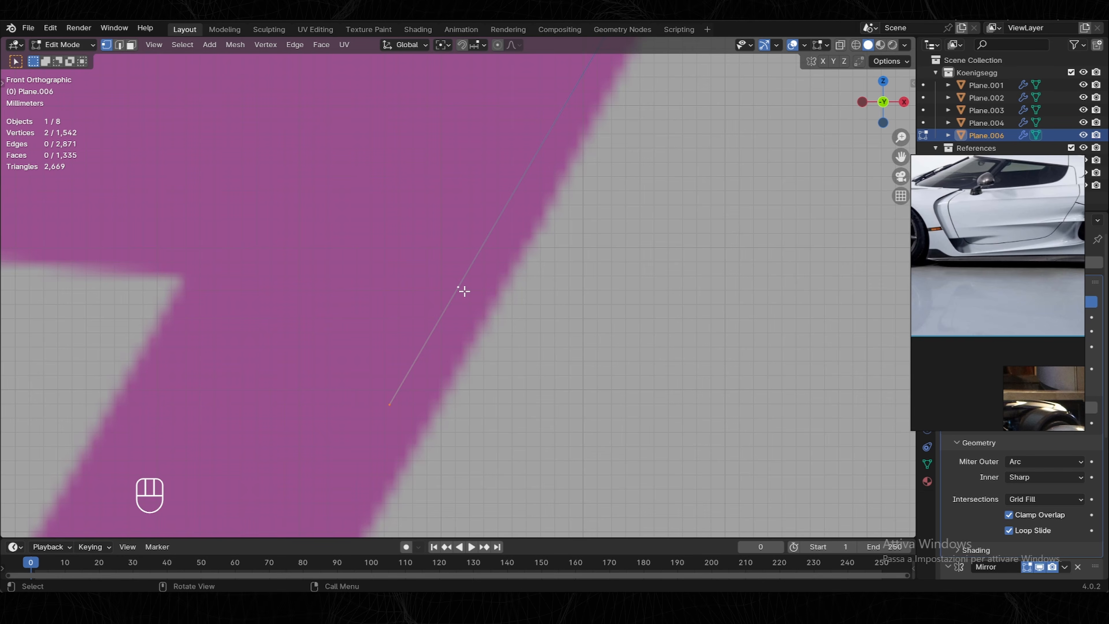
# Merge the chain's end vertex with the loose vertex, unhide the rest of the mesh and leave edit mode.
pyautogui.press('m')
pyautogui.click(426, 346)
pyautogui.moveTo(421, 345); pyautogui.dragTo(466, 263, button='middle')
pyautogui.hotkey('alt', 'h')
pyautogui.scroll(-4, 524, 298)
pyautogui.press('Tab')
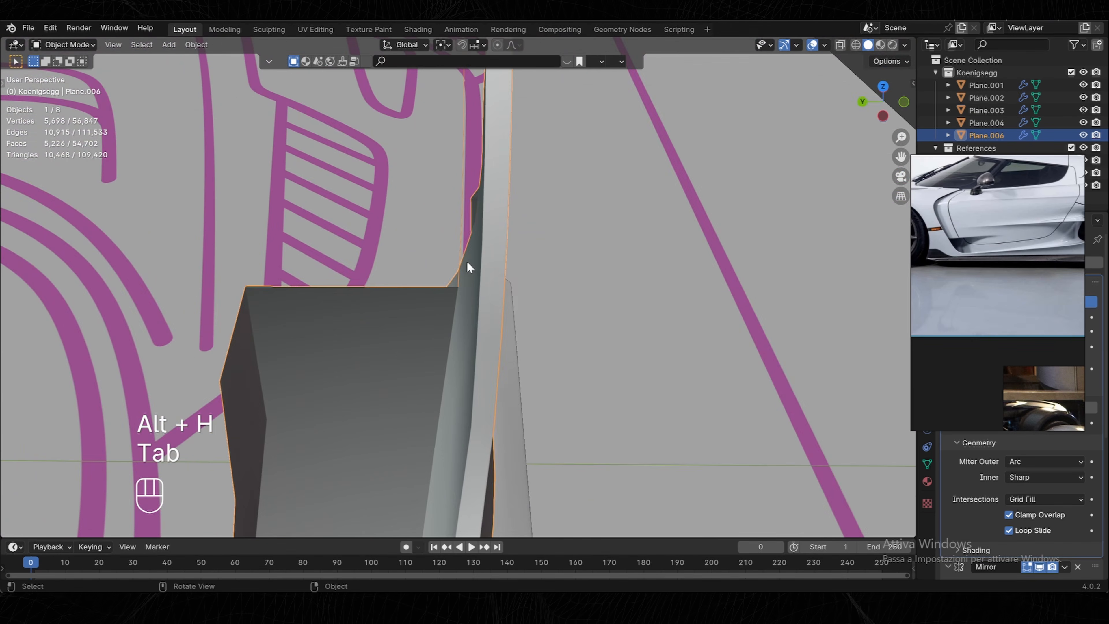
# Examine the door-opening edge chain beside the side panels and compare it with the side-view reference photo.
pyautogui.scroll(-5, 467, 263)
pyautogui.keyDown('shift'); pyautogui.moveTo(470, 194); pyautogui.dragTo(502, 288, button='middle'); pyautogui.keyUp('shift')
pyautogui.moveTo(503, 288); pyautogui.dragTo(575, 248, button='middle')
pyautogui.press('Tab')
pyautogui.scroll(3, 432, 232)
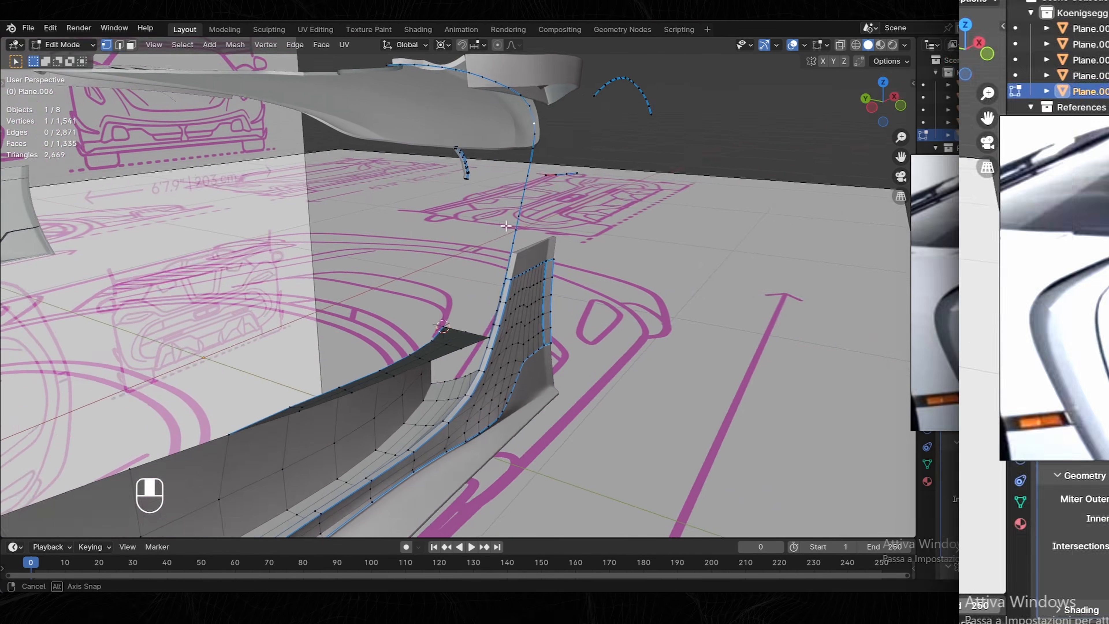
pyautogui.press('2')
pyautogui.moveTo(506, 226); pyautogui.dragTo(461, 231, button='middle')
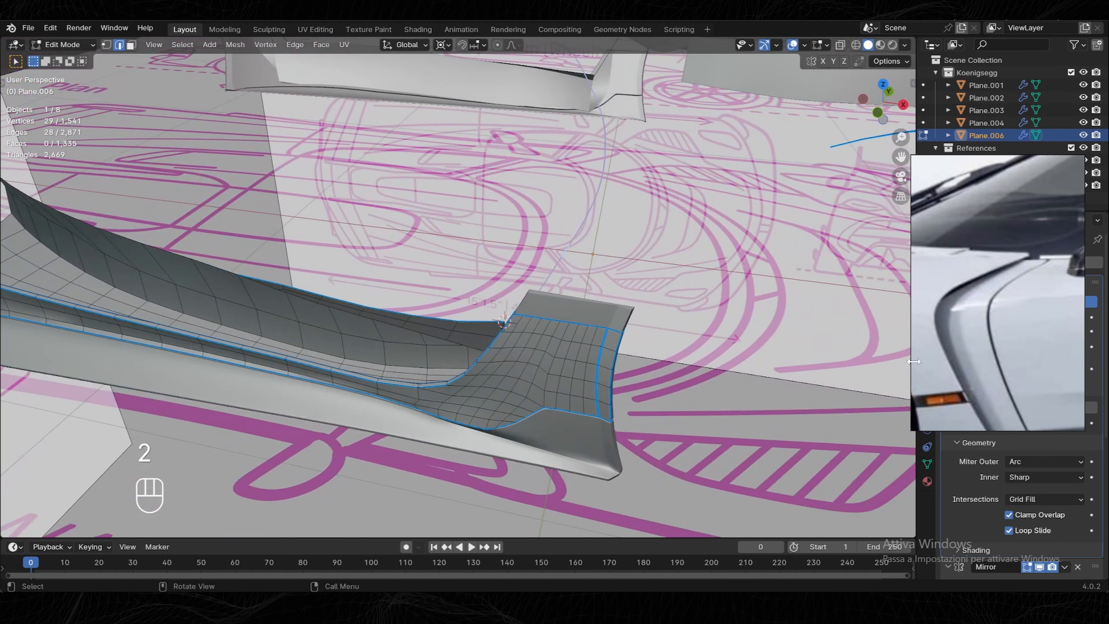
pyautogui.scroll(-6, 989, 353)
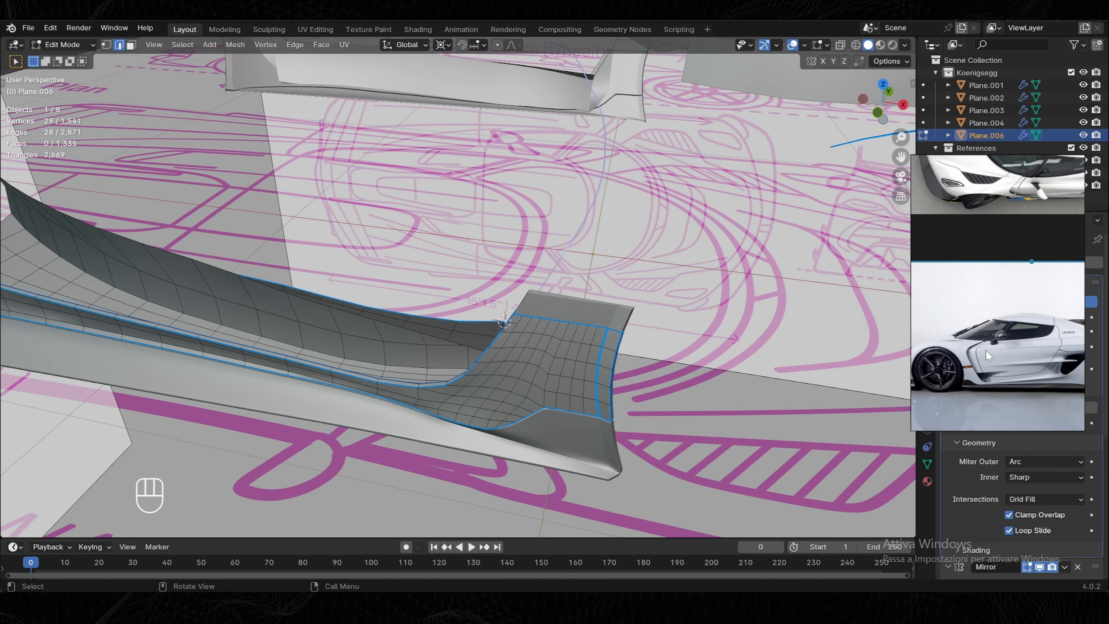
# Snap the 3D cursor to the corner vertex where the sill panel's upper edge meets the front panel border.
pyautogui.press('KP_1')
pyautogui.keyDown('shift'); pyautogui.moveTo(530, 233); pyautogui.dragTo(520, 256, button='middle'); pyautogui.keyUp('shift')
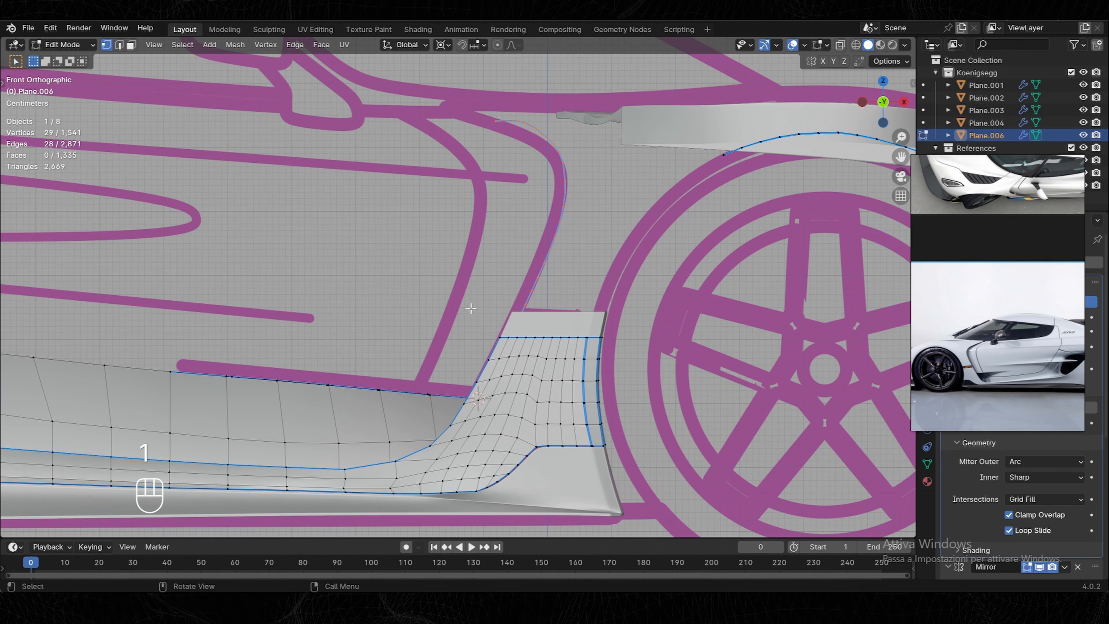
pyautogui.moveTo(471, 309); pyautogui.dragTo(468, 371, button='middle')
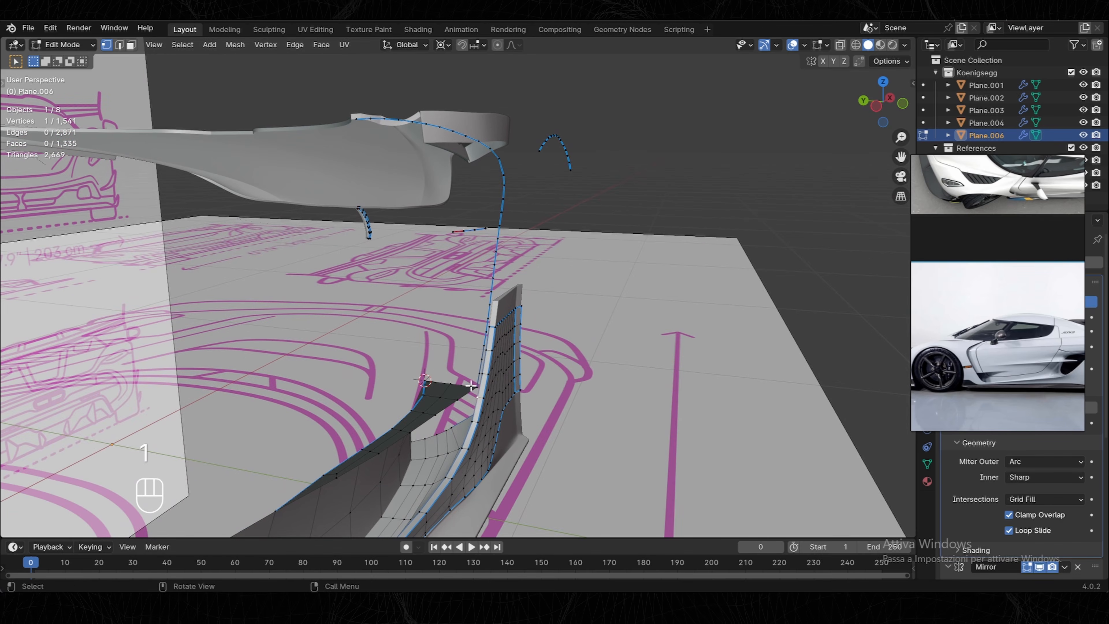
pyautogui.hotkey('shift', 's')
pyautogui.click(470, 233)
# Try to scale and reposition the door-opening edge chain in front view along the blueprint line.
pyautogui.keyDown('ctrl'); pyautogui.click(351, 117); pyautogui.keyUp('ctrl')
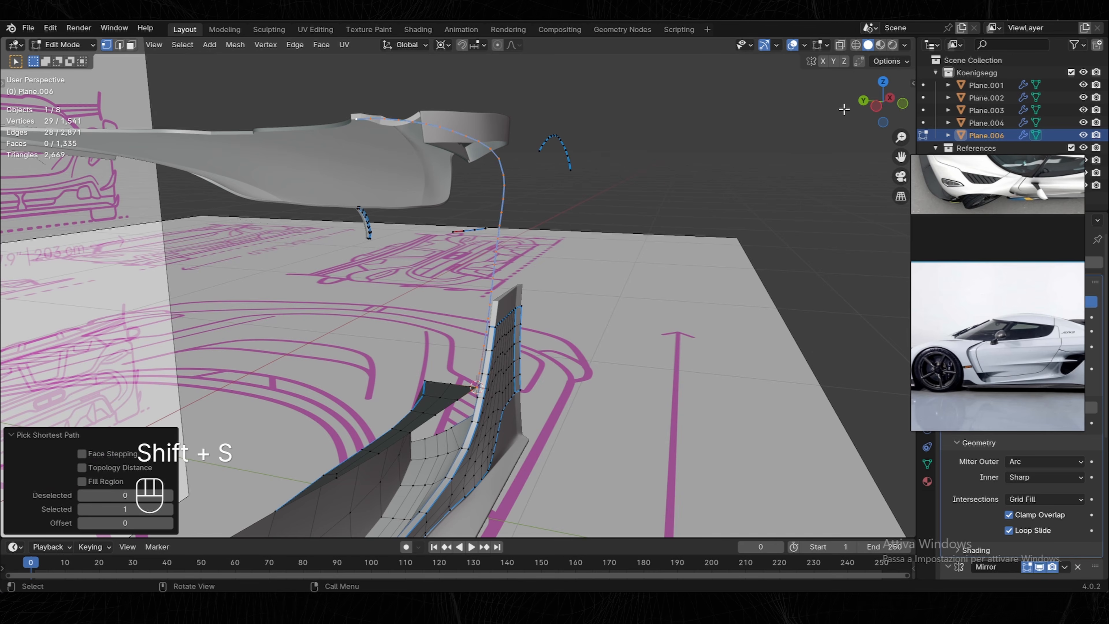
pyautogui.click(904, 104)
pyautogui.scroll(5, 495, 265)
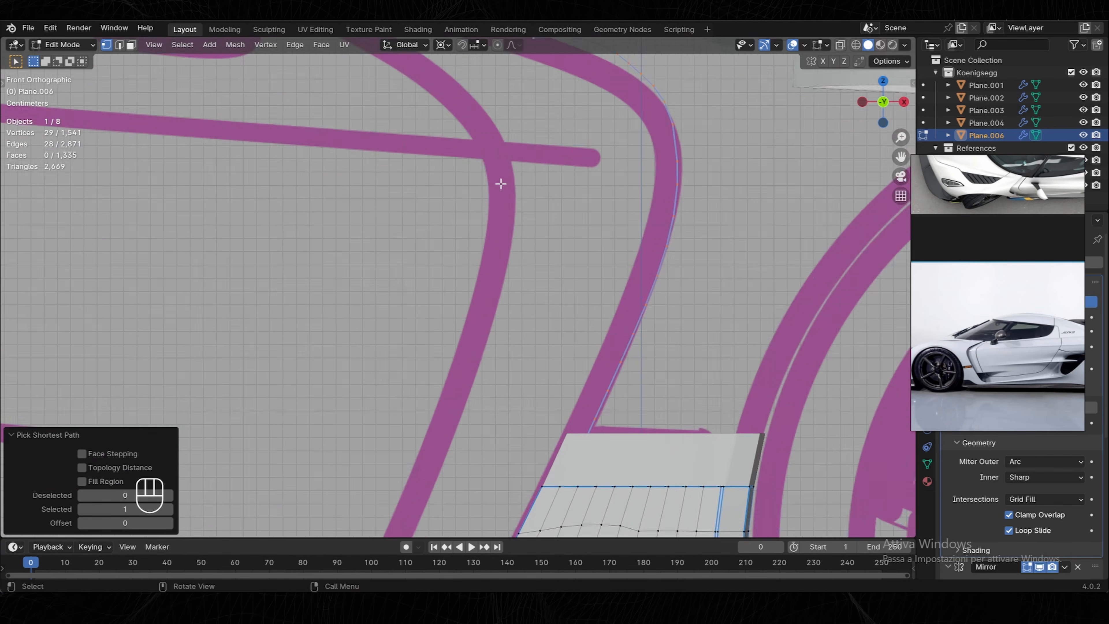
pyautogui.press('s')
pyautogui.middleClick(461, 258)
pyautogui.click(461, 256)
pyautogui.press('g')
pyautogui.click(403, 193)
pyautogui.hotkey('ctrl', 'z')
pyautogui.hotkey('ctrl', 'z')
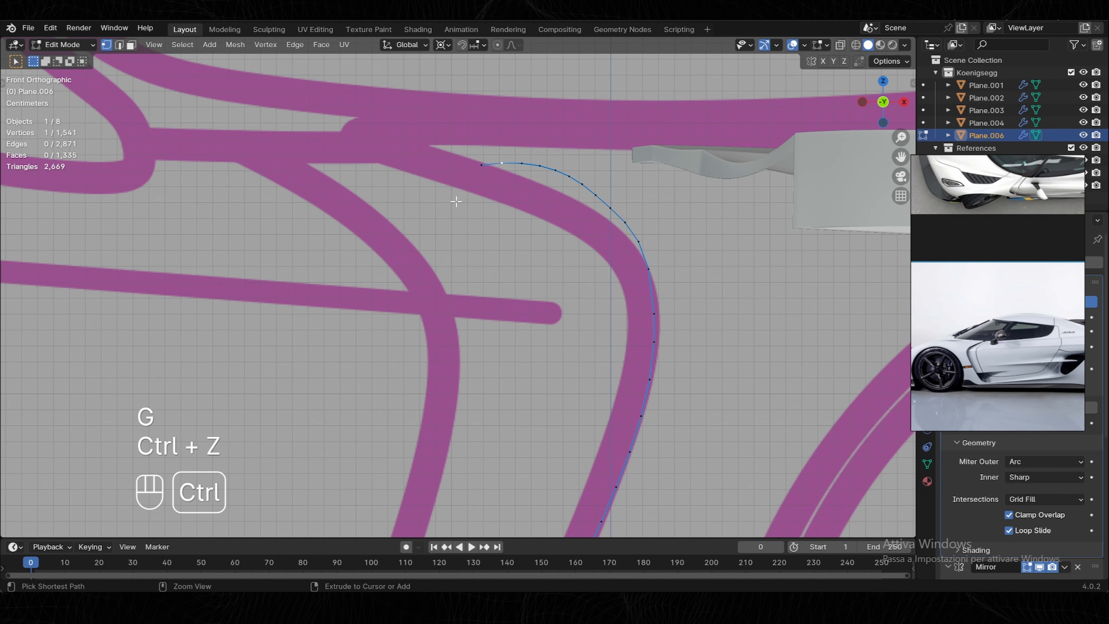
pyautogui.press('s')
pyautogui.middleClick(469, 200)
pyautogui.click(469, 199)
pyautogui.click(481, 166)
pyautogui.press('g')
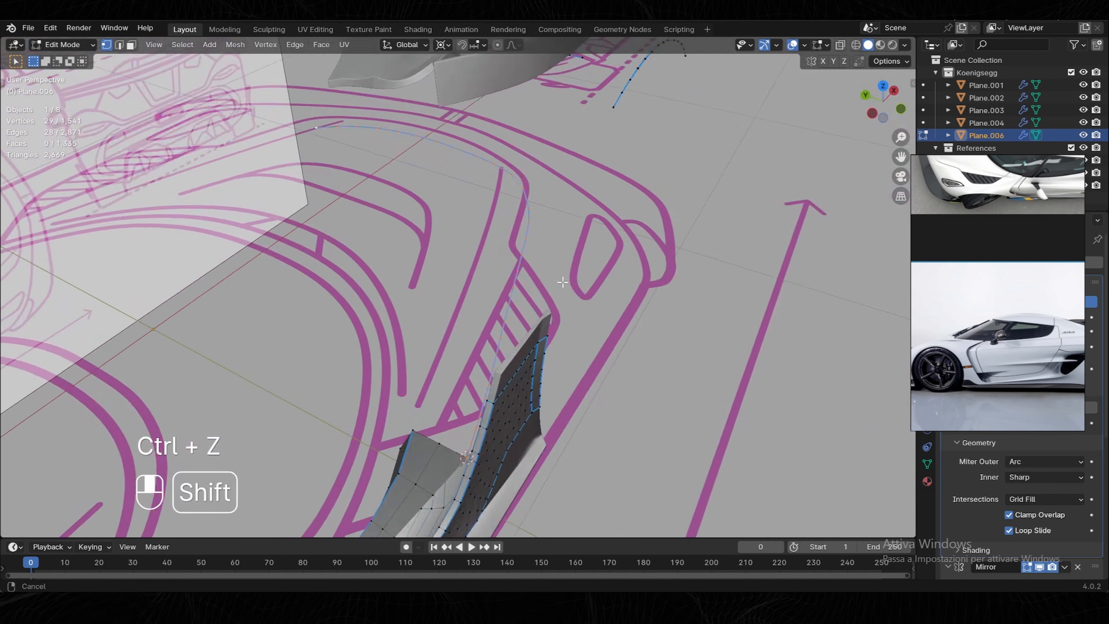
# Relax the selected edge chain and snap the 3D cursor to a vertex on the sill panel's upper edge near its front corner.
pyautogui.hotkey('shift', 'r')
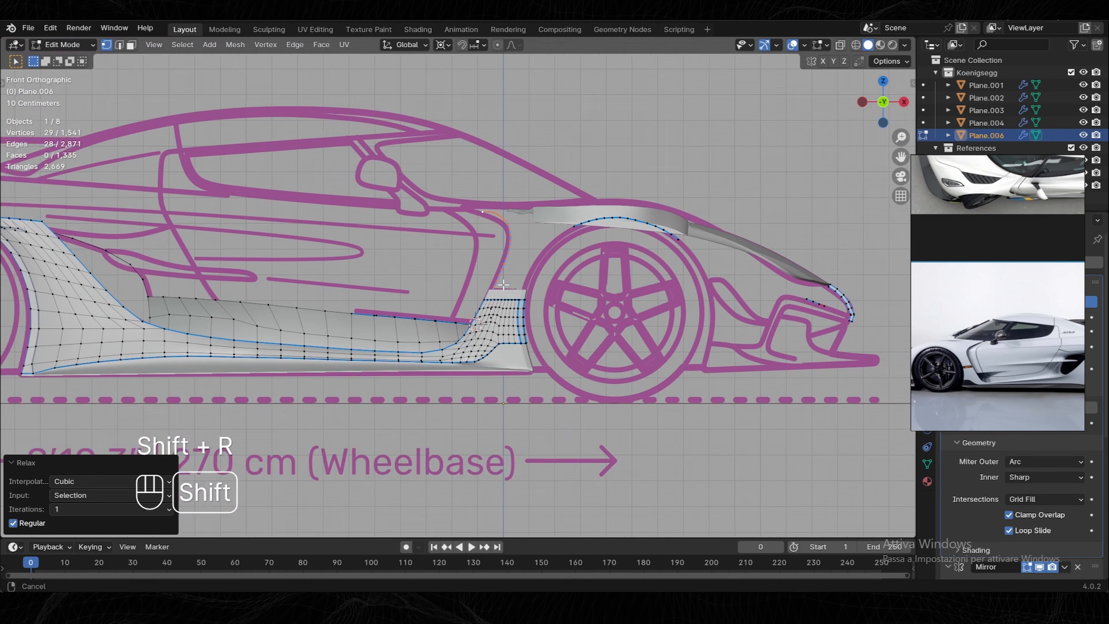
pyautogui.scroll(3, 503, 284)
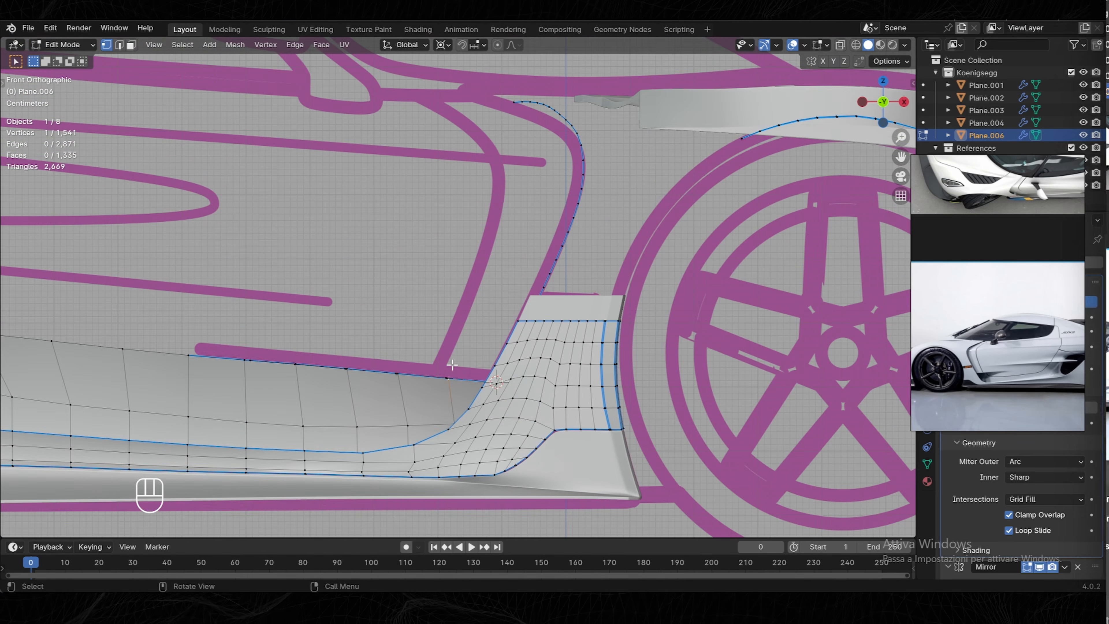
pyautogui.hotkey('shift', 's')
pyautogui.click(462, 332)
pyautogui.moveTo(462, 332); pyautogui.dragTo(454, 367, button='middle')
pyautogui.hotkey('shift', 's')
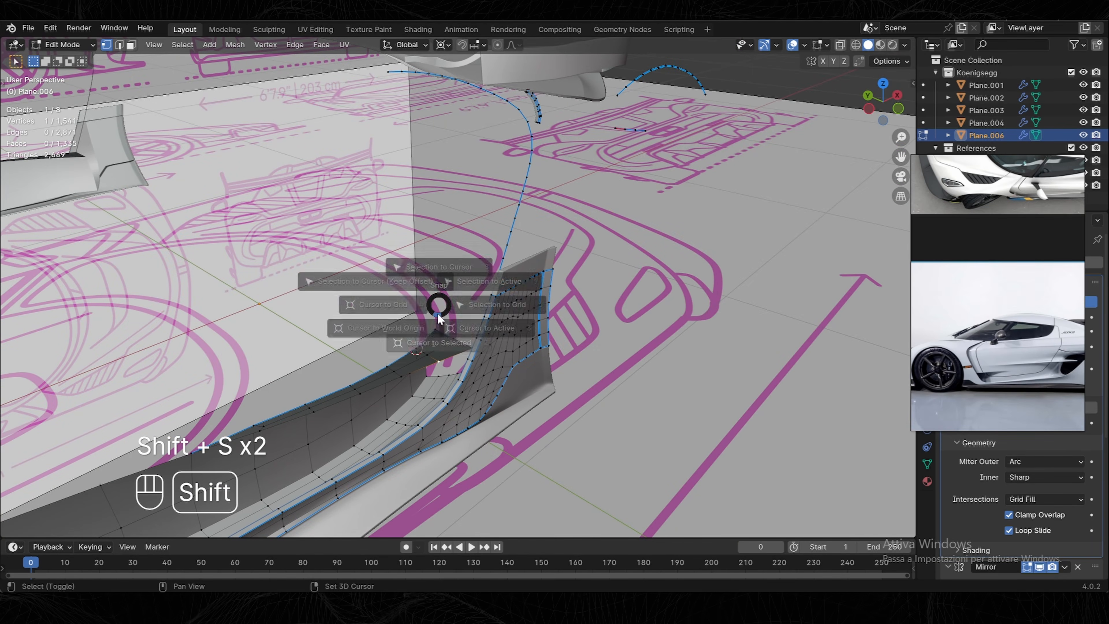
pyautogui.click(432, 368)
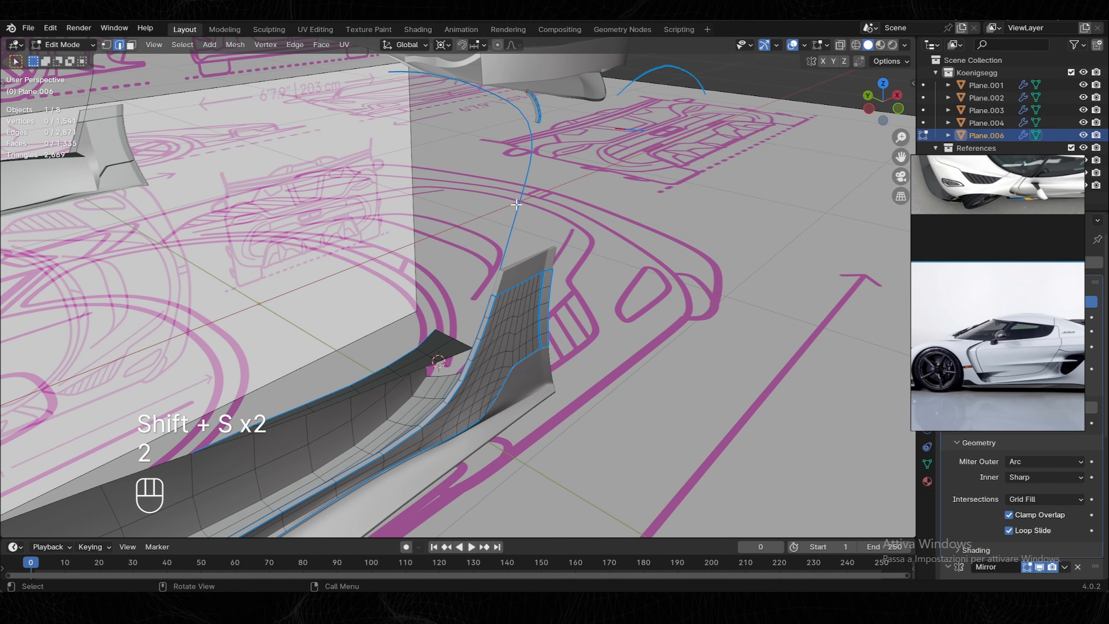
# Turn on X-ray in front view, duplicate the edge chain and place the copy about -0.14 m in X and 0.08 m in Z.
pyautogui.click(899, 109)
pyautogui.hotkey('alt', 'z')
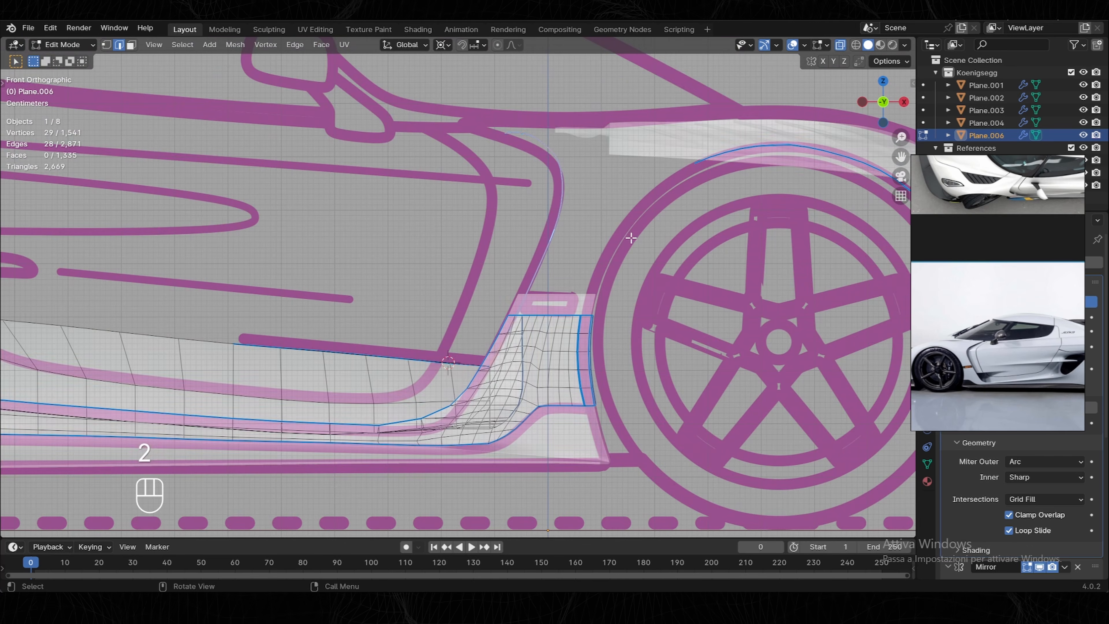
pyautogui.hotkey('shift', 'd')
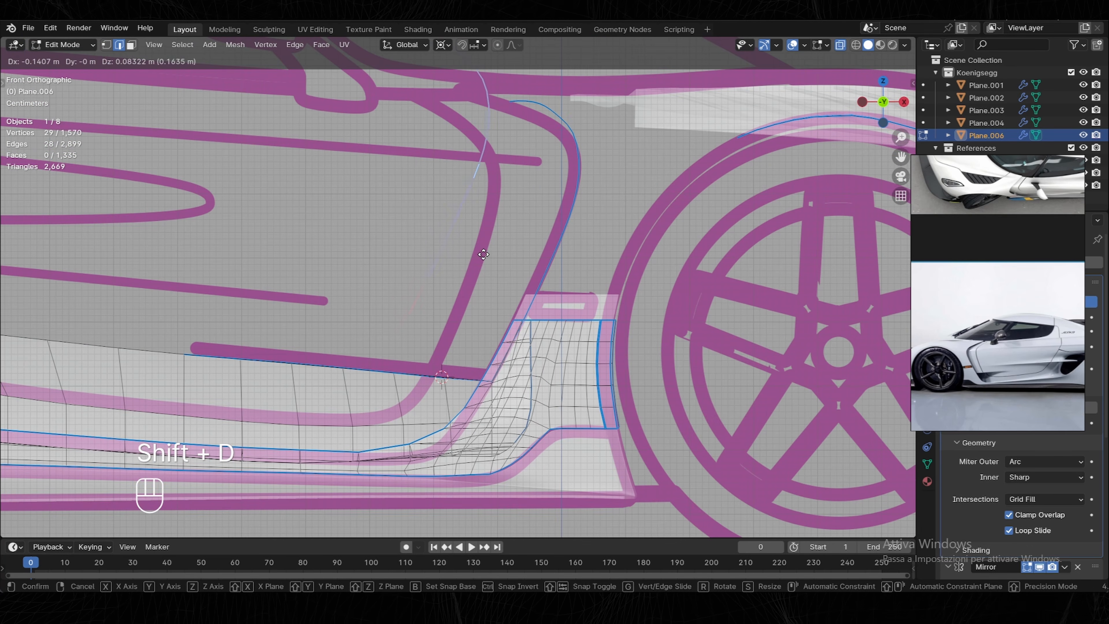
pyautogui.click(480, 249)
# Select the copied edge chain with its lower end active, set the pivot to Active Element, and snap it to the 3D cursor keeping offset.
pyautogui.keyDown('shift'); pyautogui.scroll(5, 448, 213); pyautogui.keyUp('shift')
pyautogui.press('1')
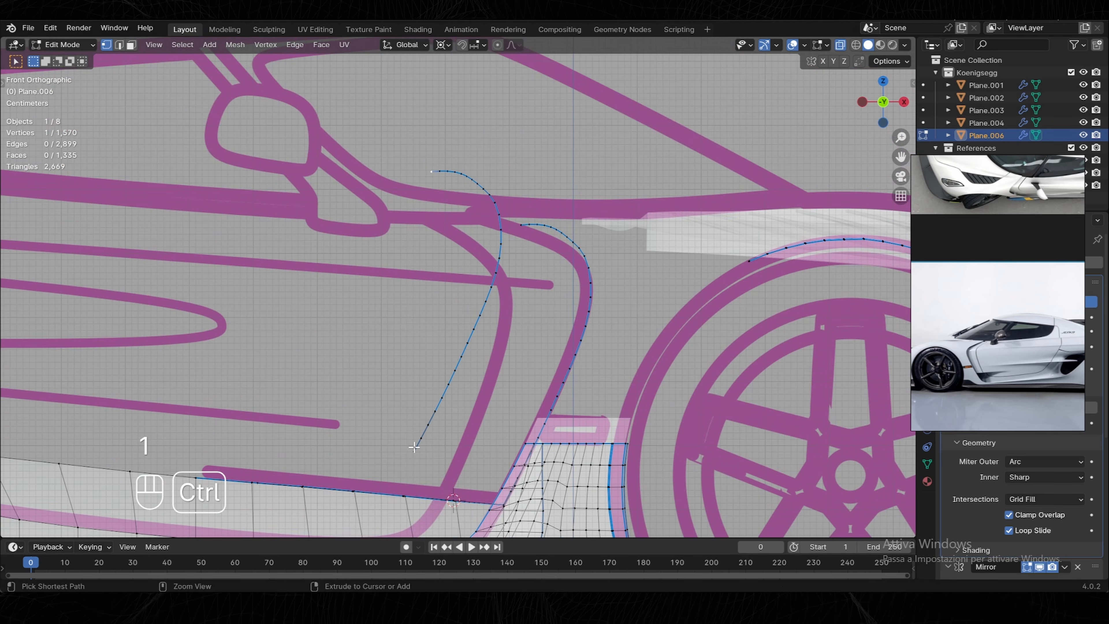
pyautogui.keyDown('ctrl'); pyautogui.click(414, 447); pyautogui.keyUp('ctrl')
pyautogui.keyDown('shift'); pyautogui.scroll(-3, 414, 446); pyautogui.keyUp('shift')
pyautogui.scroll(4, 350, 432)
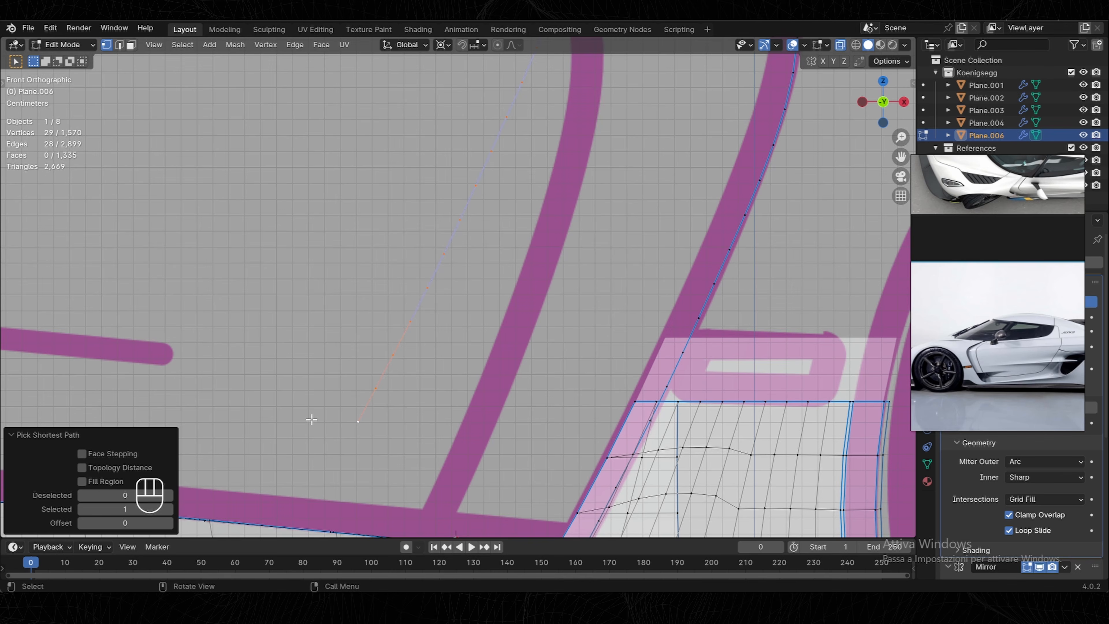
pyautogui.click(443, 44)
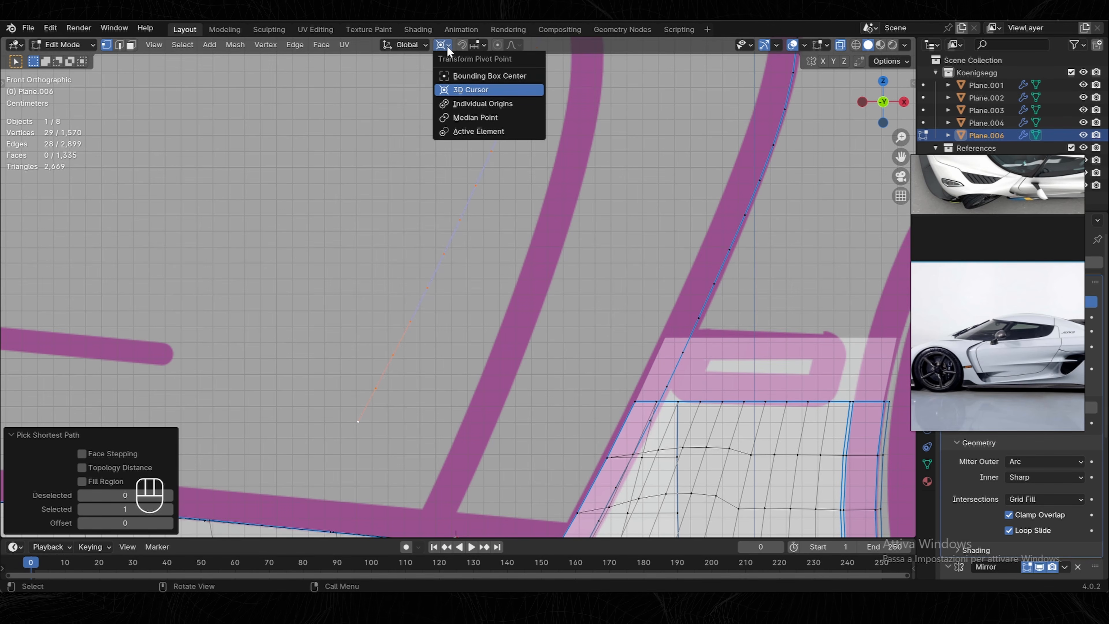
pyautogui.click(485, 133)
pyautogui.keyDown('shift'); pyautogui.moveTo(526, 340); pyautogui.dragTo(445, 167, button='middle'); pyautogui.keyUp('shift')
pyautogui.hotkey('shift', 's')
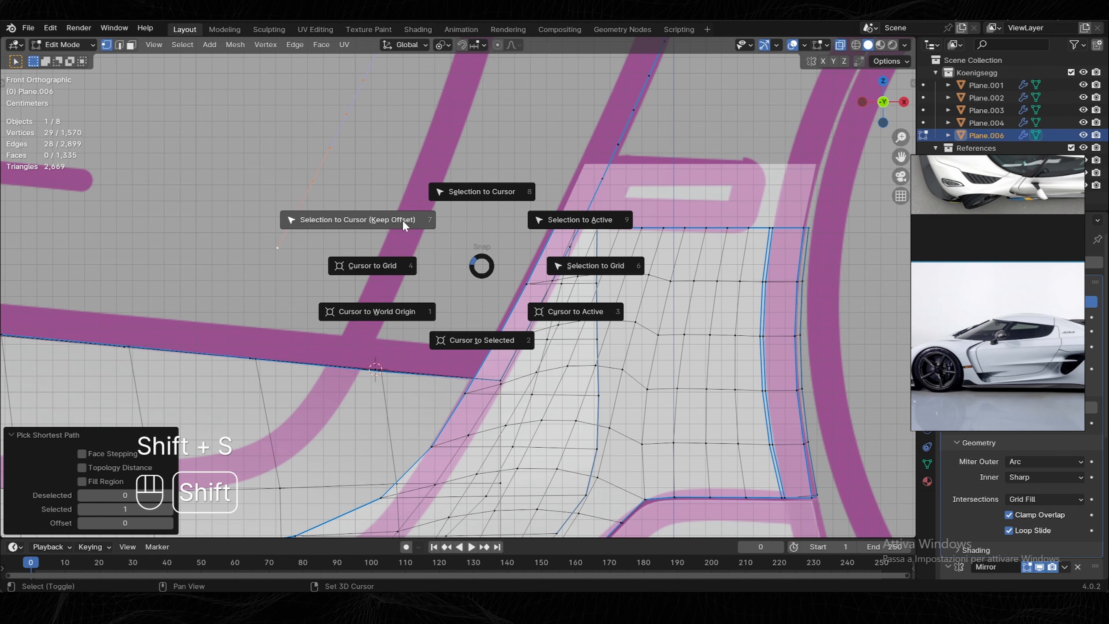
pyautogui.click(394, 219)
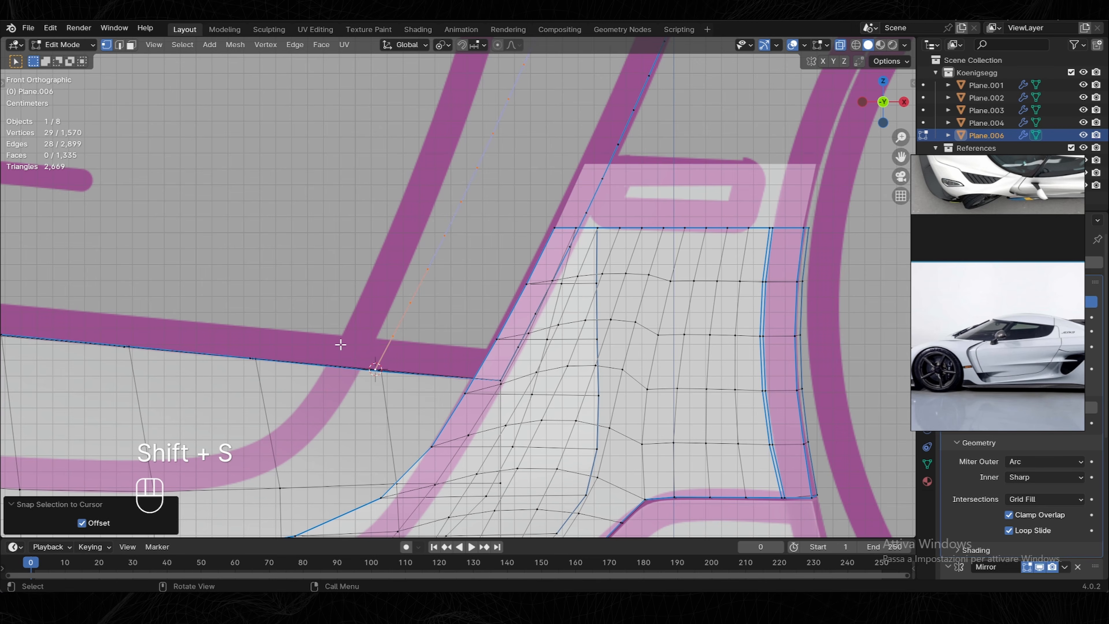
# Merge all of the mesh's vertices by distance at 0.0001 m and turn off X-ray.
pyautogui.moveTo(411, 277); pyautogui.dragTo(472, 296, button='middle')
pyautogui.press('a')
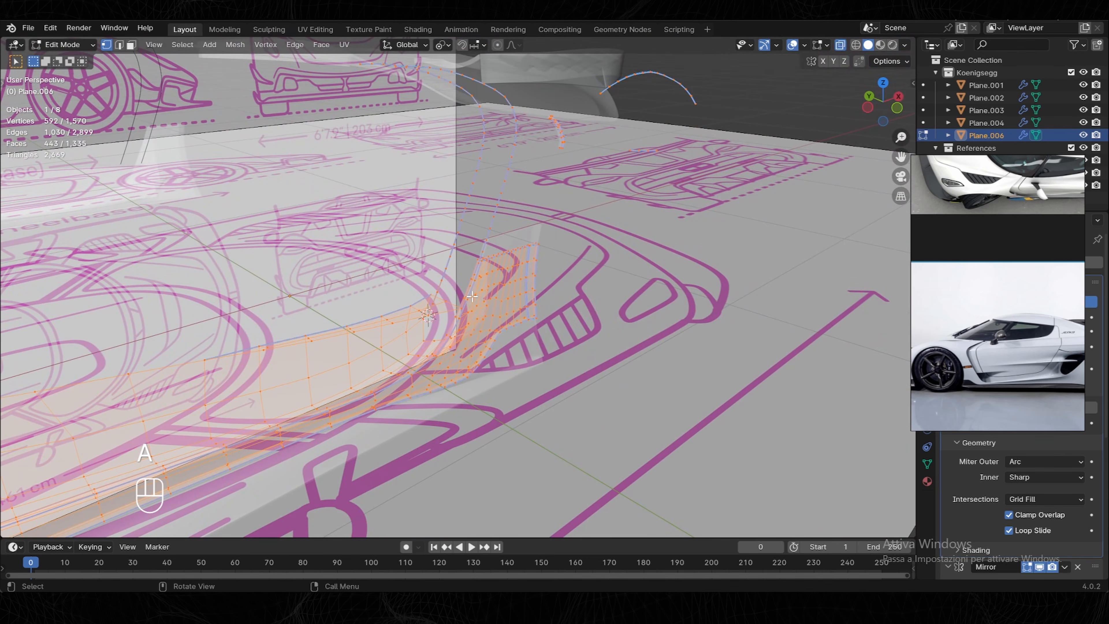
pyautogui.press('m')
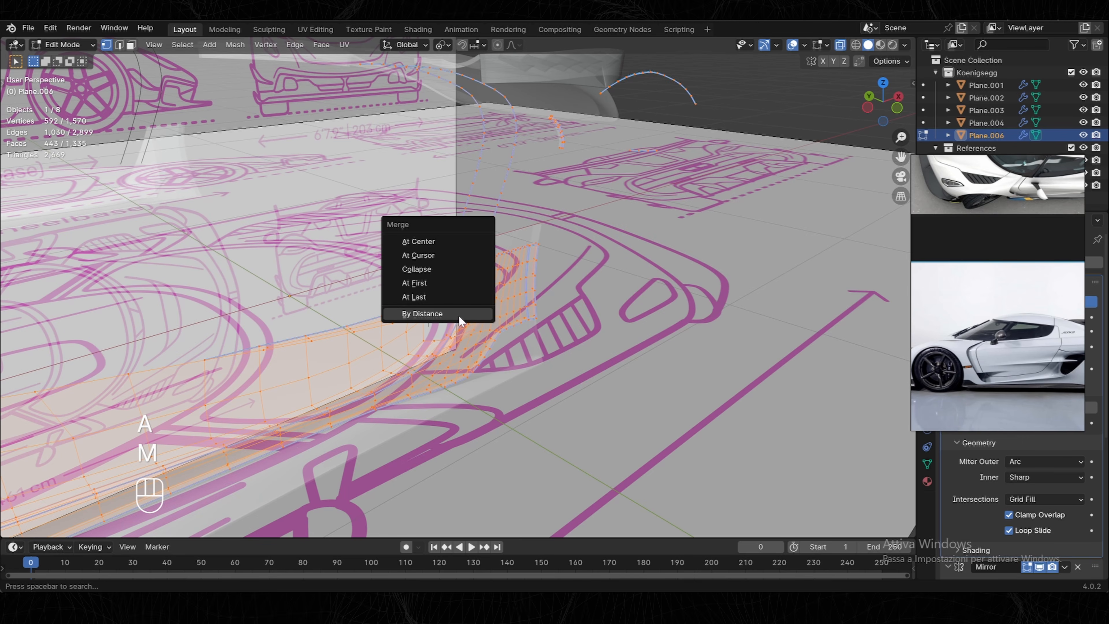
pyautogui.click(454, 314)
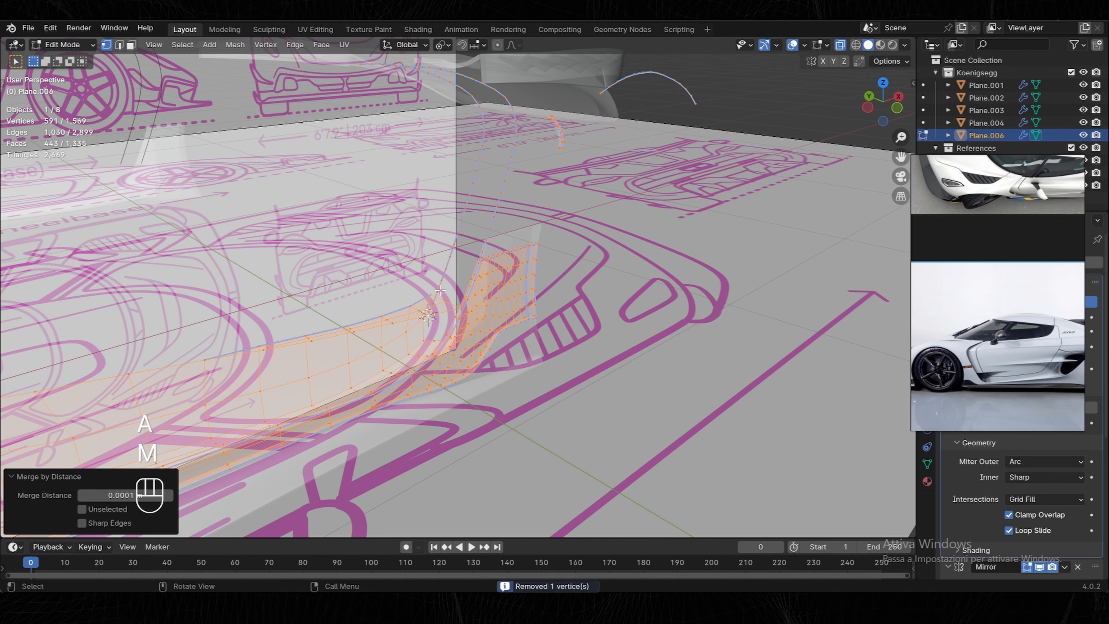
pyautogui.click(841, 45)
pyautogui.keyDown('shift'); pyautogui.moveTo(480, 245); pyautogui.dragTo(567, 358, button='middle'); pyautogui.keyUp('shift')
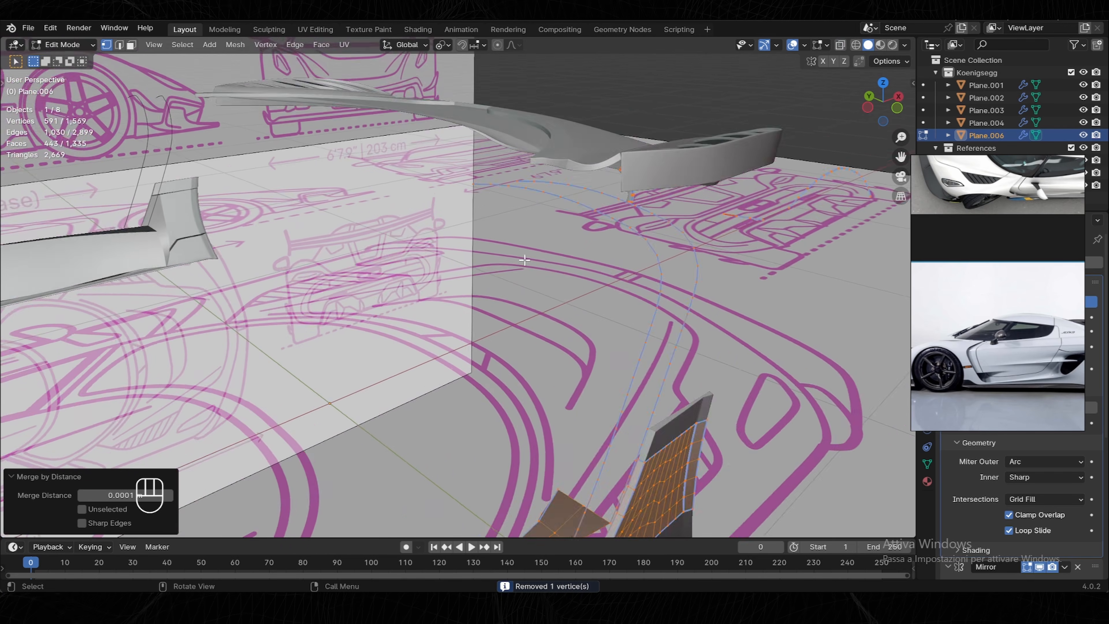
pyautogui.scroll(2, 567, 306)
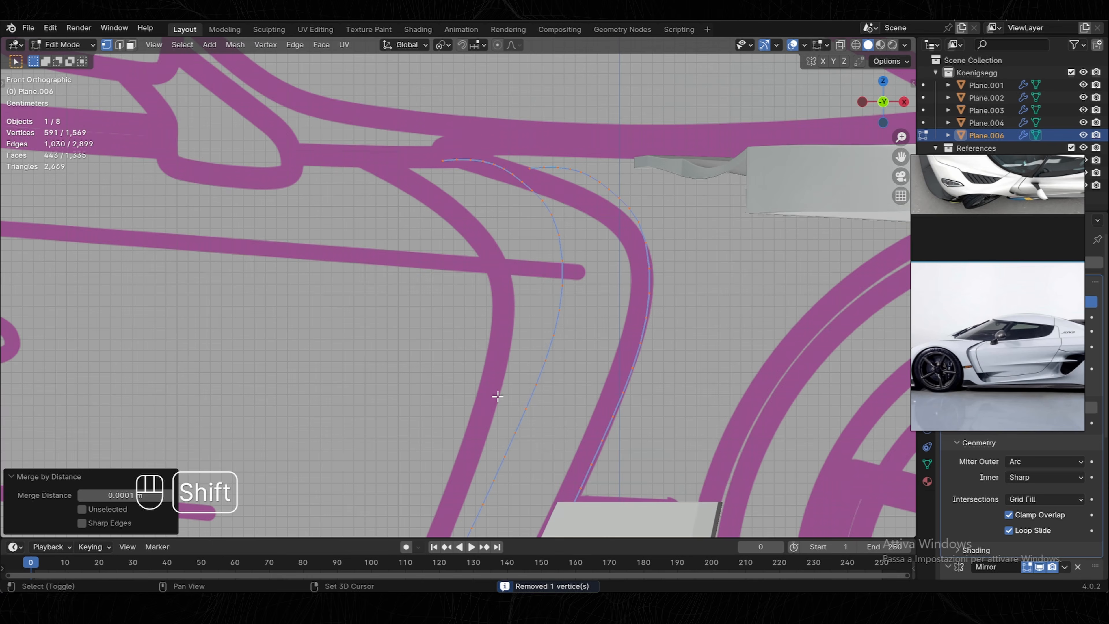
# Scale the copied edge chain from its lower end in front view to fit the blueprint's inner door line.
pyautogui.press('2')
pyautogui.keyDown('shift'); pyautogui.moveTo(495, 397); pyautogui.dragTo(488, 287, button='middle'); pyautogui.keyUp('shift')
pyautogui.keyDown('alt'); pyautogui.click(451, 458); pyautogui.keyUp('alt')
pyautogui.press('s')
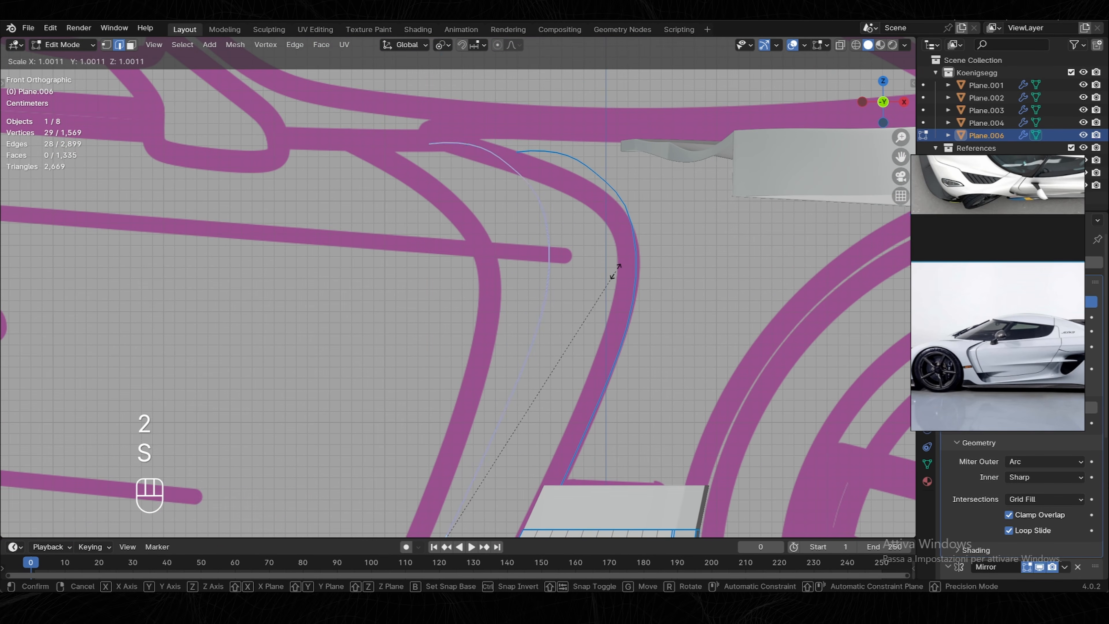
pyautogui.click(591, 282)
pyautogui.press('1')
pyautogui.click(532, 194)
pyautogui.keyDown('shift'); pyautogui.moveTo(520, 306); pyautogui.dragTo(530, 193, button='middle'); pyautogui.keyUp('shift')
pyautogui.keyDown('ctrl'); pyautogui.click(433, 480); pyautogui.keyUp('ctrl')
# Turn on X-ray and edge-slide the edges at the chain's lower end along the sill's upper edge to the blueprint door line.
pyautogui.press('2')
pyautogui.moveTo(434, 480); pyautogui.dragTo(456, 359, button='middle')
pyautogui.keyDown('alt'); pyautogui.click(451, 359); pyautogui.keyUp('alt')
pyautogui.click(885, 108)
pyautogui.click(841, 45)
pyautogui.scroll(8, 418, 265)
pyautogui.press('1')
pyautogui.press('g')
pyautogui.press('g')
pyautogui.click(195, 261)
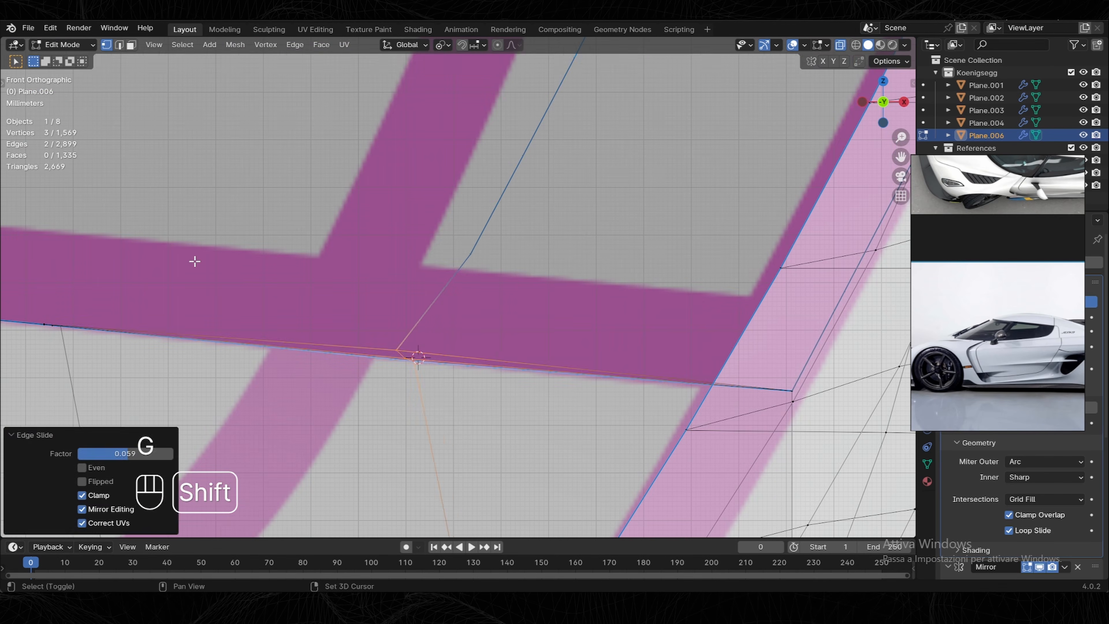
pyautogui.scroll(-3, 194, 261)
pyautogui.press('2')
pyautogui.press('g')
pyautogui.press('g')
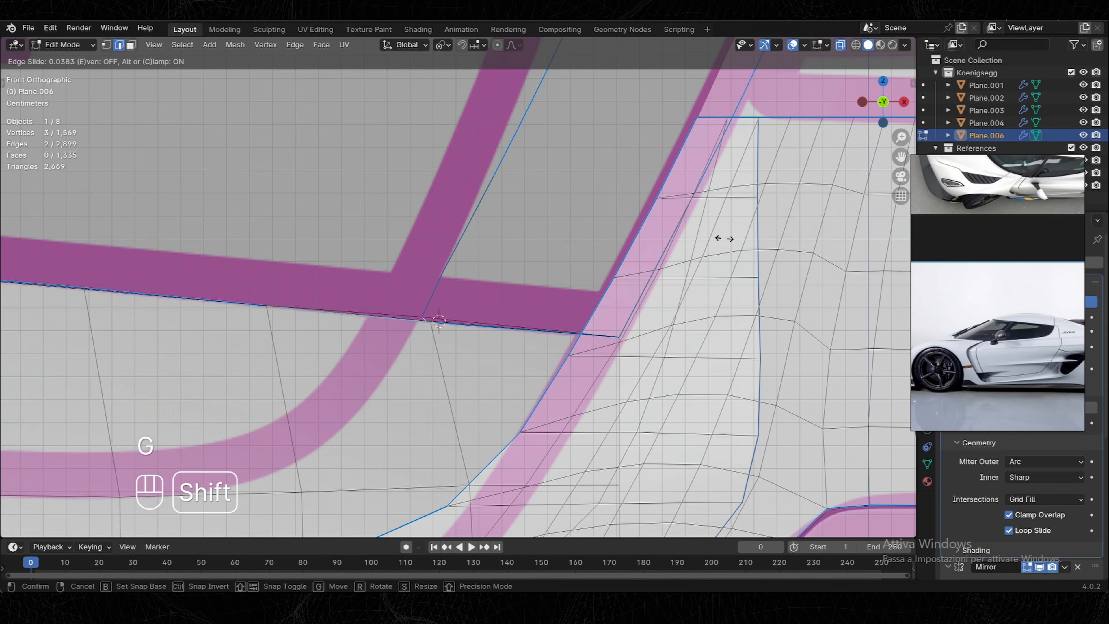
pyautogui.click(725, 239)
# Move the chain's lowest vertices along X onto the edge of the blueprint door line.
pyautogui.scroll(-8, 484, 333)
pyautogui.scroll(8, 489, 303)
pyautogui.press('1')
pyautogui.click(436, 355)
pyautogui.press('g')
pyautogui.press('x')
pyautogui.click(450, 354)
pyautogui.click(456, 308)
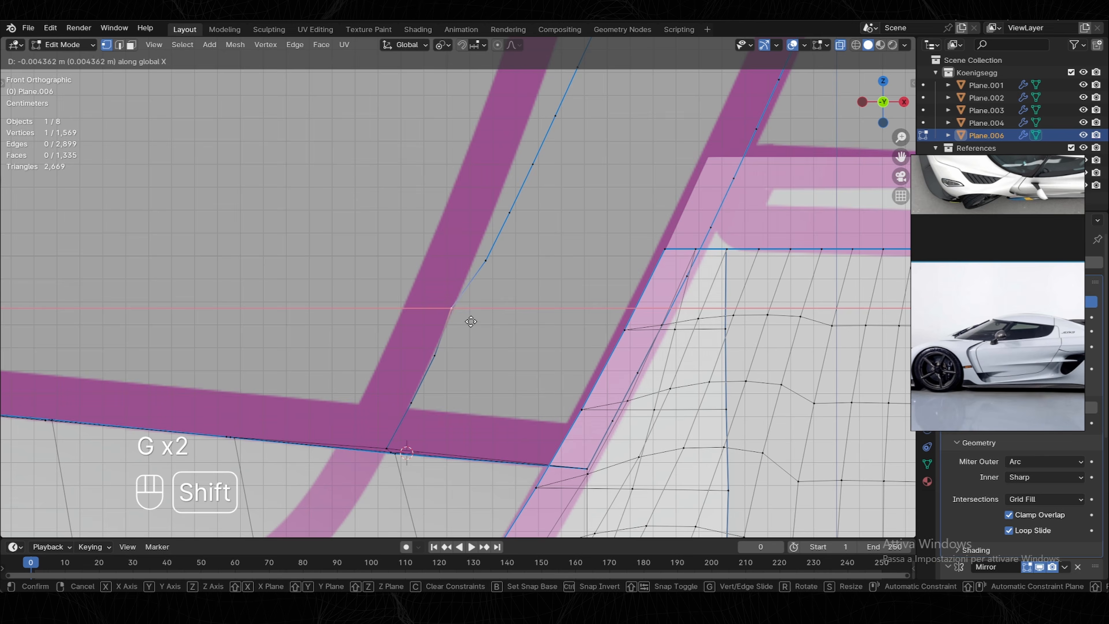
pyautogui.click(500, 273)
pyautogui.click(510, 213)
pyautogui.press('g')
pyautogui.keyDown('shift'); pyautogui.moveTo(535, 182); pyautogui.dragTo(473, 283, button='middle'); pyautogui.keyUp('shift')
pyautogui.click(497, 248)
pyautogui.scroll(-6, 470, 289)
pyautogui.scroll(5, 470, 289)
# Move the chain's middle vertices along X so that the straight part follows the blueprint door line.
pyautogui.click(437, 323)
pyautogui.click(471, 280)
pyautogui.press('g')
pyautogui.press('x')
pyautogui.click(446, 280)
pyautogui.click(472, 283)
pyautogui.press('g')
pyautogui.press('x')
pyautogui.click(443, 281)
pyautogui.keyDown('shift'); pyautogui.moveTo(485, 244); pyautogui.dragTo(483, 279, button='middle'); pyautogui.keyUp('shift')
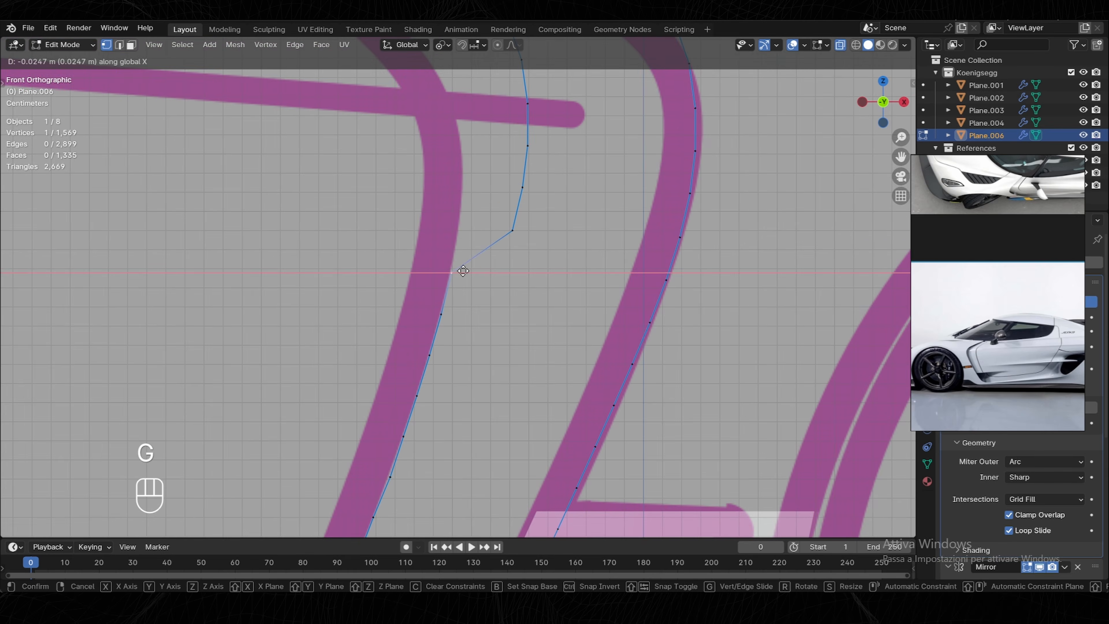
pyautogui.click(463, 271)
pyautogui.keyDown('shift'); pyautogui.moveTo(514, 230); pyautogui.dragTo(509, 268, button='middle'); pyautogui.keyUp('shift')
pyautogui.click(508, 267)
pyautogui.press('g')
pyautogui.press('x')
pyautogui.click(457, 267)
# Move the vertices of the chain's upper curve along X onto the blueprint door line up to its upper end.
pyautogui.click(519, 226)
pyautogui.press('g')
pyautogui.press('x')
pyautogui.click(463, 205)
pyautogui.keyDown('shift'); pyautogui.moveTo(515, 144); pyautogui.dragTo(528, 206, button='middle'); pyautogui.keyUp('shift')
pyautogui.click(535, 202)
pyautogui.press('g')
pyautogui.press('x')
pyautogui.click(465, 202)
pyautogui.keyDown('shift'); pyautogui.moveTo(488, 180); pyautogui.dragTo(500, 223, button='middle'); pyautogui.keyUp('shift')
pyautogui.click(544, 207)
pyautogui.press('g')
pyautogui.press('x')
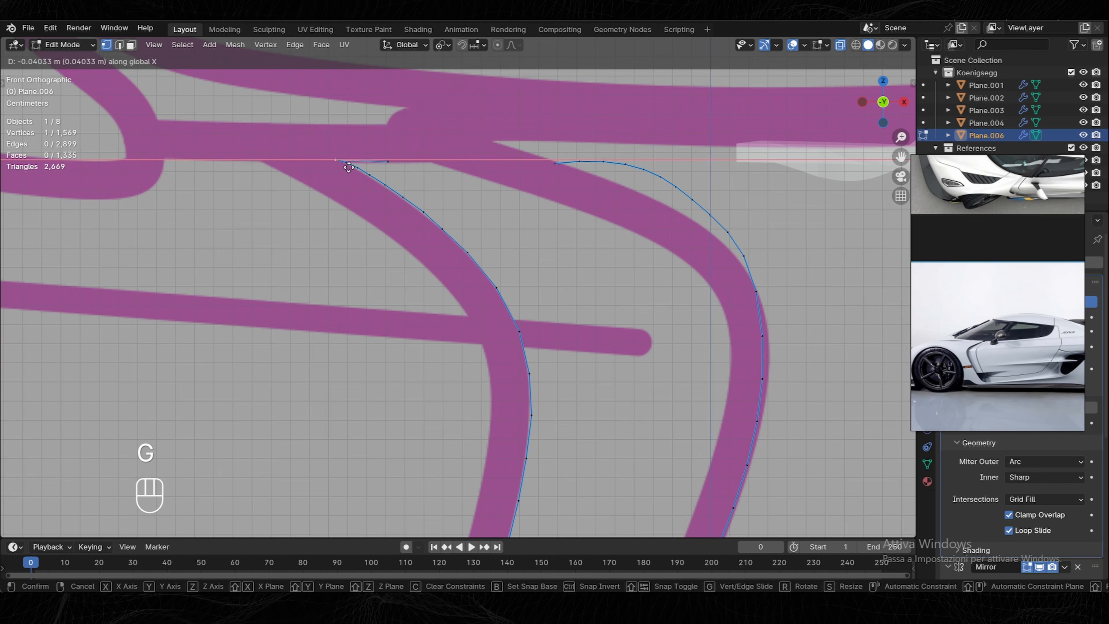
pyautogui.click(352, 162)
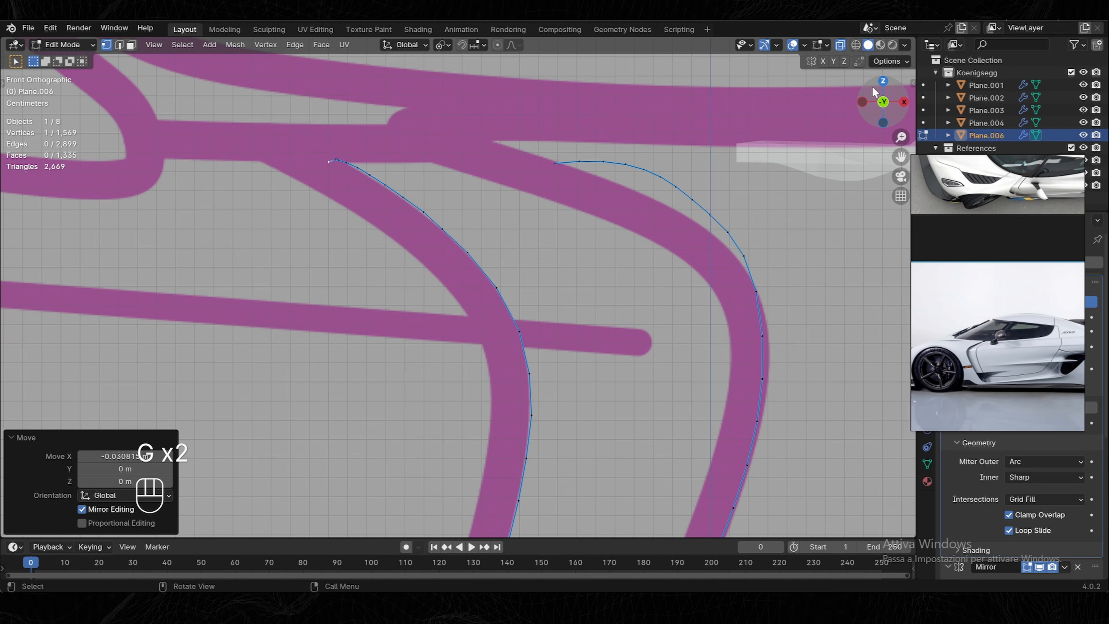
# Scale the chain by about 1.613 in Y in top view.
pyautogui.click(882, 81)
pyautogui.scroll(-4, 651, 223)
pyautogui.keyDown('shift'); pyautogui.moveTo(495, 243); pyautogui.dragTo(514, 193, button='middle'); pyautogui.keyUp('shift')
pyautogui.scroll(4, 515, 193)
pyautogui.keyDown('shift'); pyautogui.moveTo(543, 264); pyautogui.dragTo(522, 231, button='middle'); pyautogui.keyUp('shift')
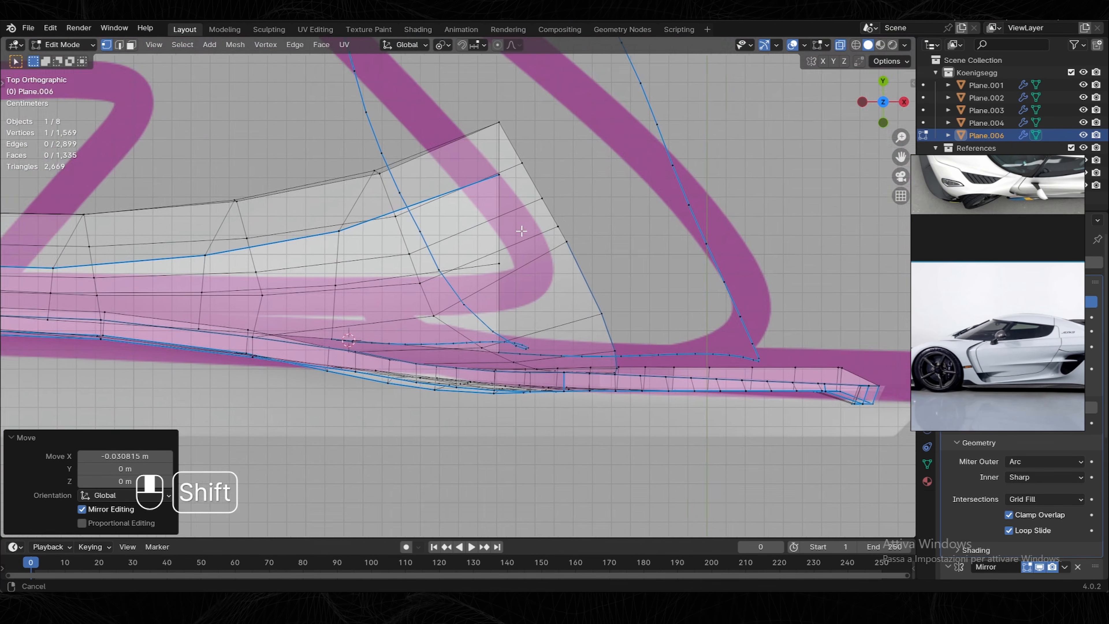
pyautogui.scroll(-4, 489, 271)
pyautogui.press('2')
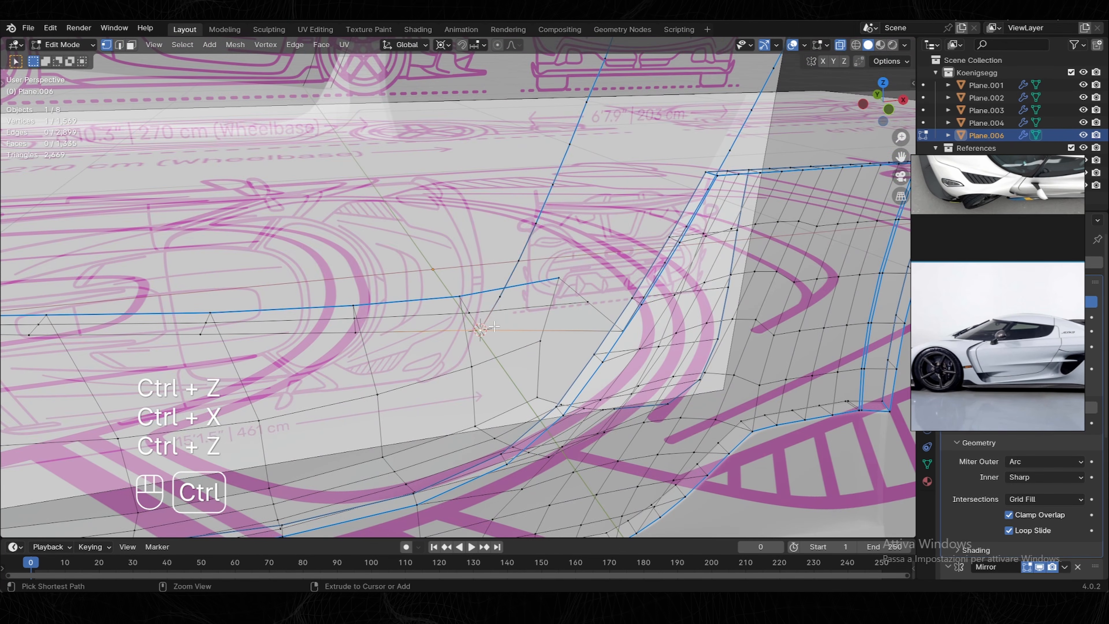
pyautogui.press('s')
pyautogui.click(559, 291)
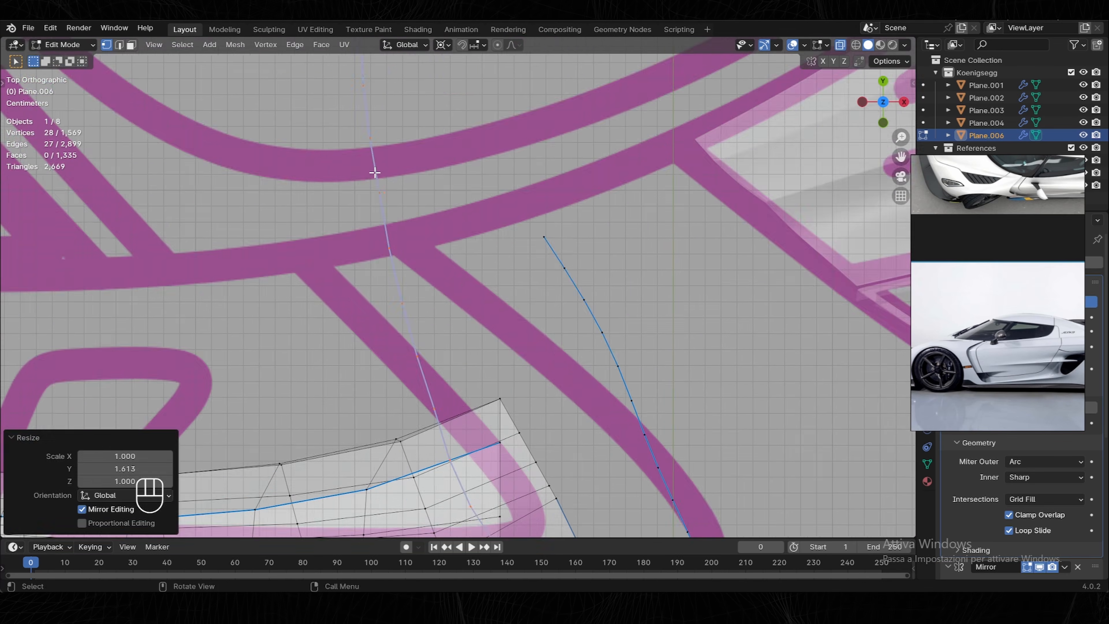
# Reposition individual chain vertices in top view, moving its lower part outward to meet the sill and follow the blueprint line.
pyautogui.press('g')
pyautogui.press('g')
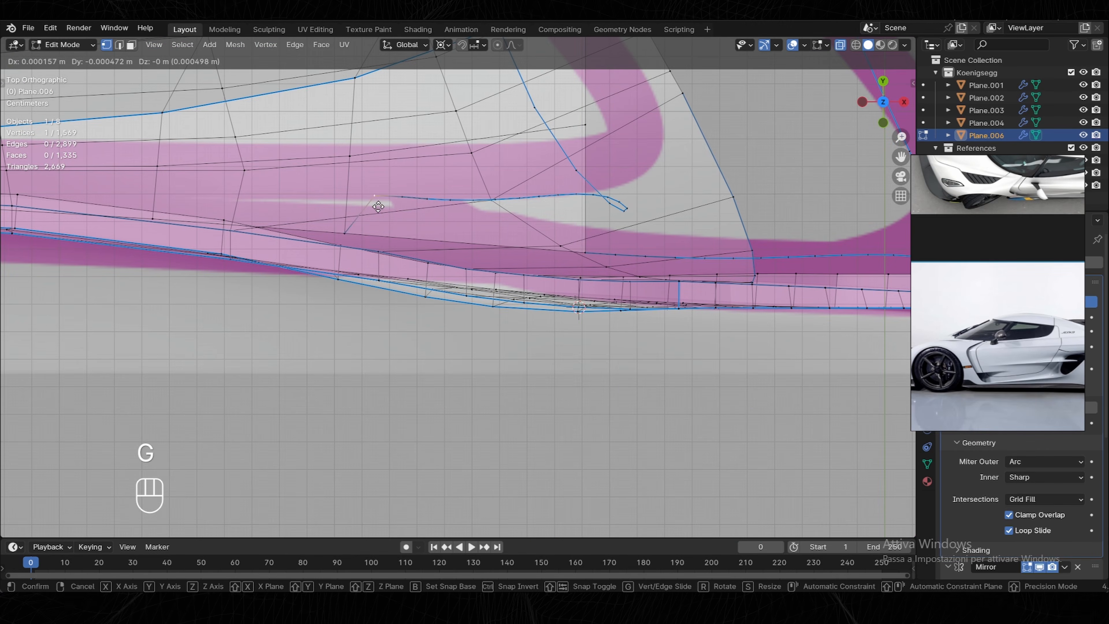
pyautogui.click(453, 215)
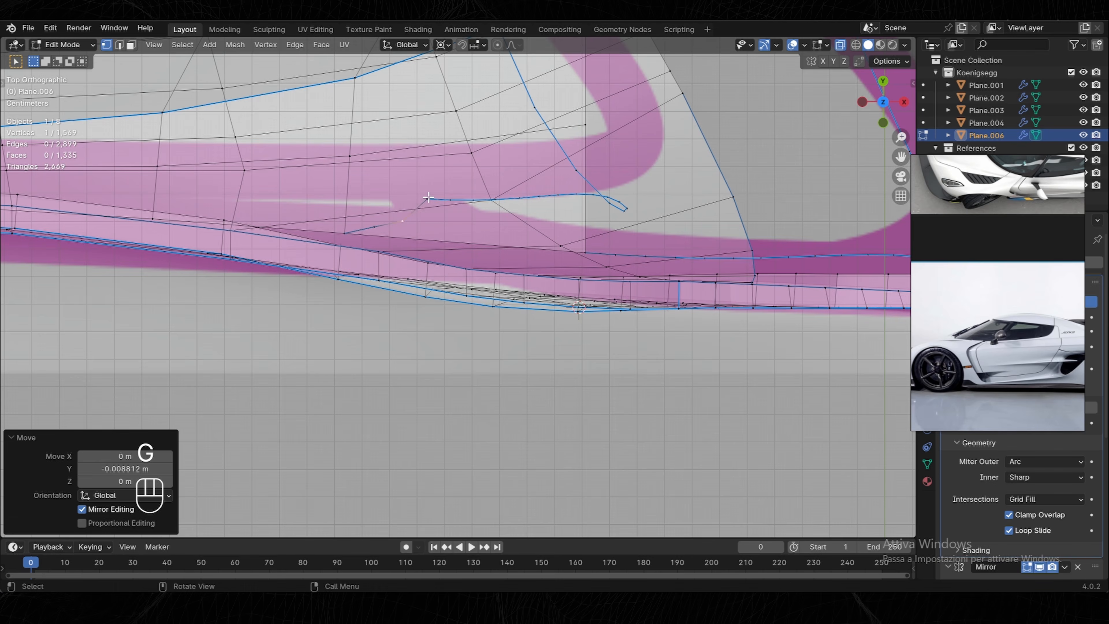
pyautogui.press('g')
pyautogui.click(510, 204)
pyautogui.press('g')
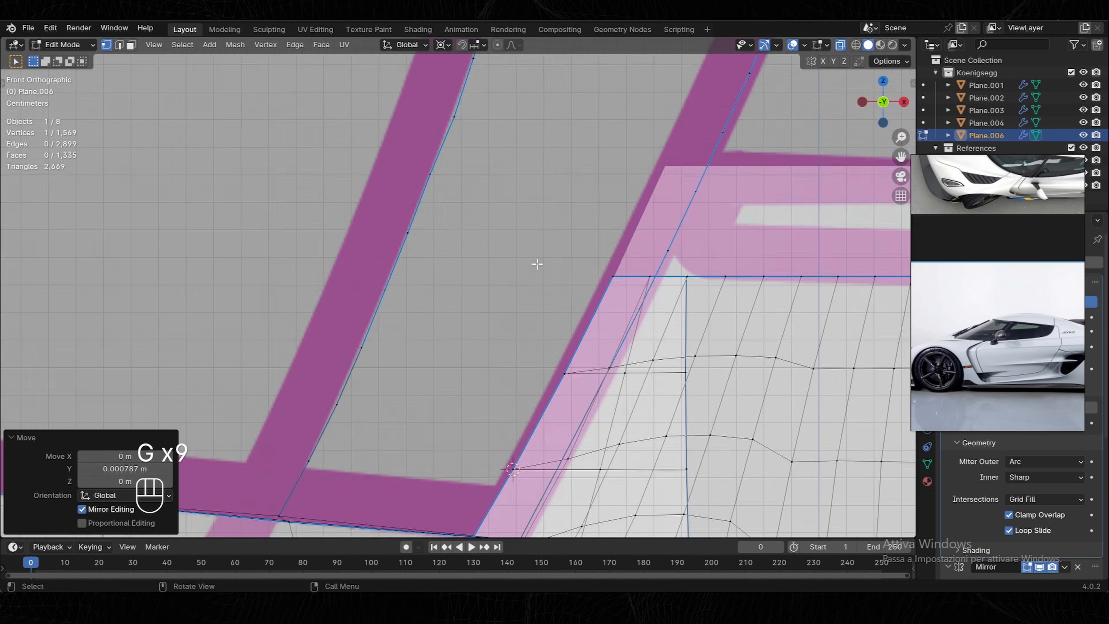
pyautogui.press('g')
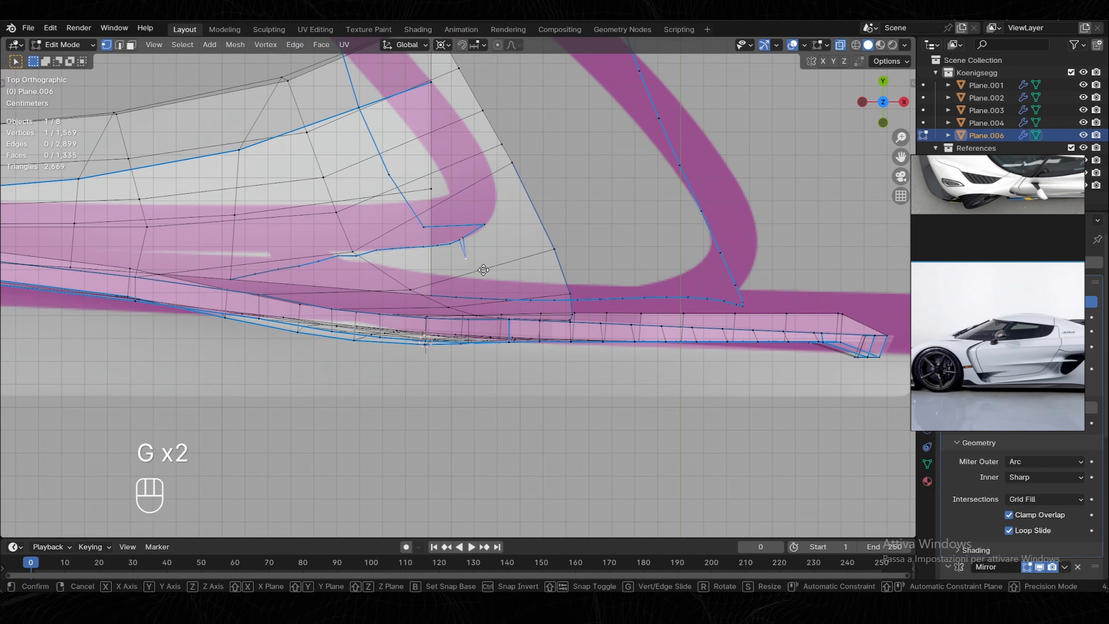
pyautogui.click(490, 272)
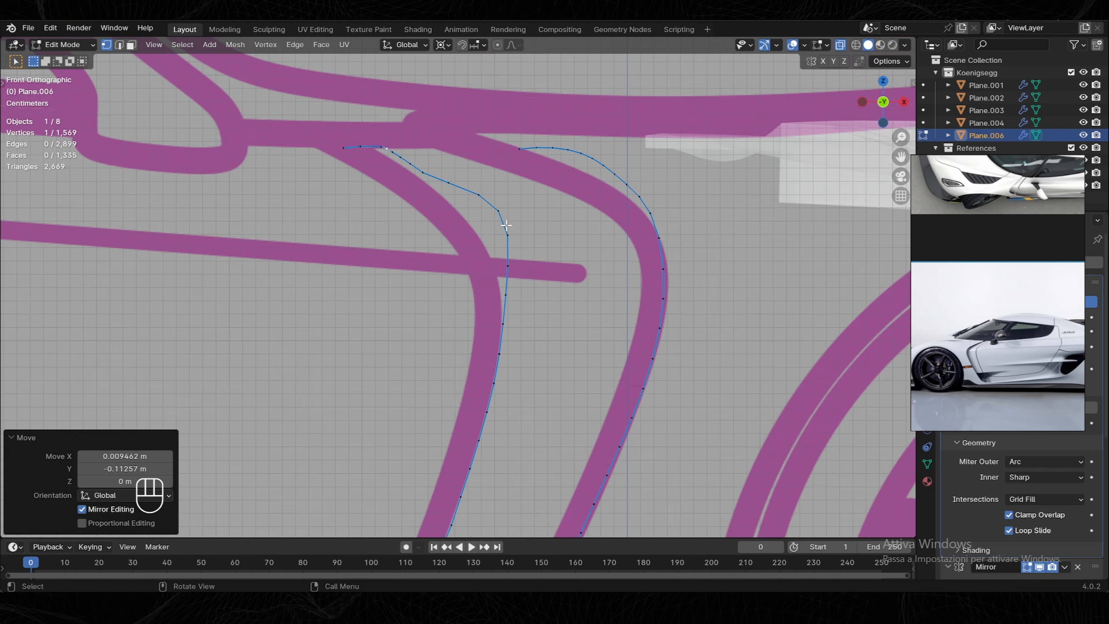
# Realign the shifted upper-curve vertices in front view and relax the chain with cubic interpolation.
pyautogui.press('g')
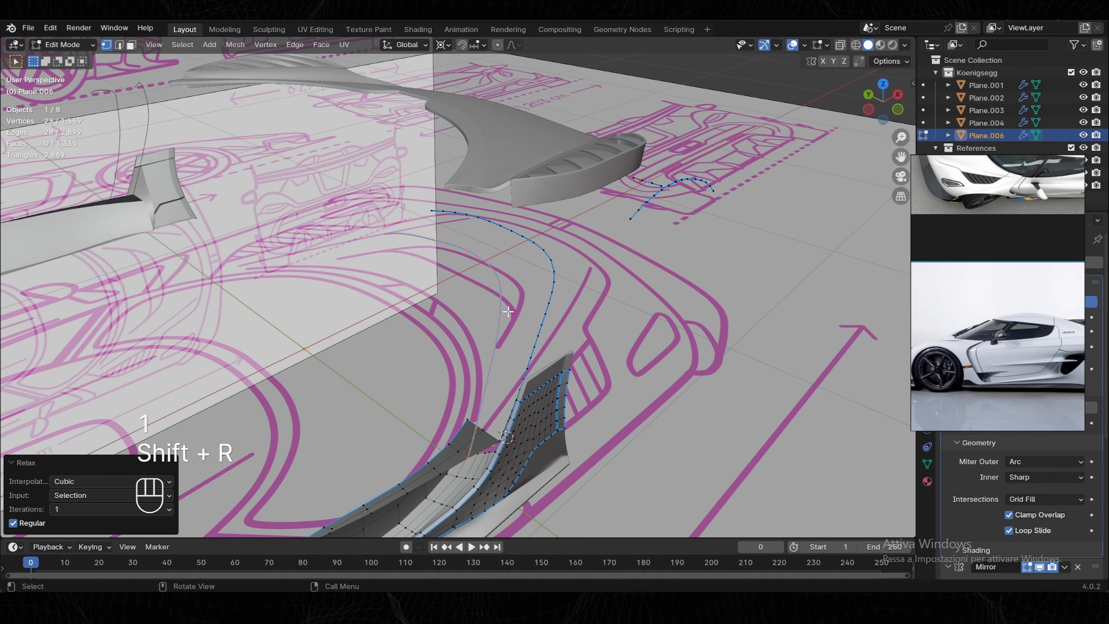
pyautogui.keyDown('shift'); pyautogui.moveTo(508, 311); pyautogui.dragTo(539, 210, button='middle'); pyautogui.keyUp('shift')
pyautogui.moveTo(540, 209); pyautogui.dragTo(464, 212, button='middle')
pyautogui.press('KP_1')
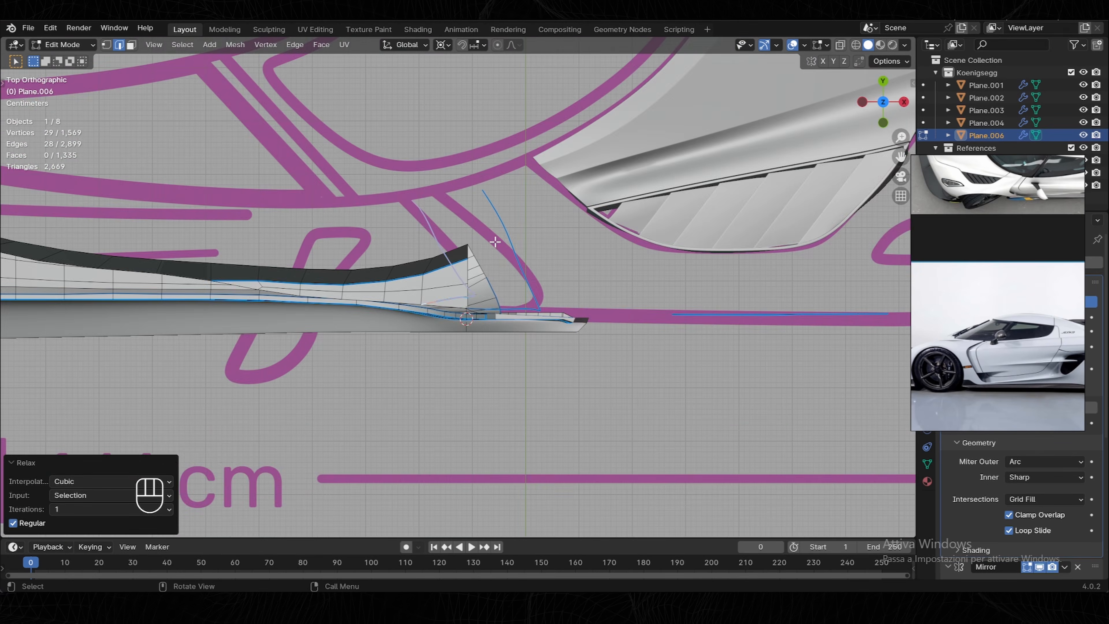
# Move the chain's vertices one by one in top view onto the outer edge of the blueprint door line.
pyautogui.press('g')
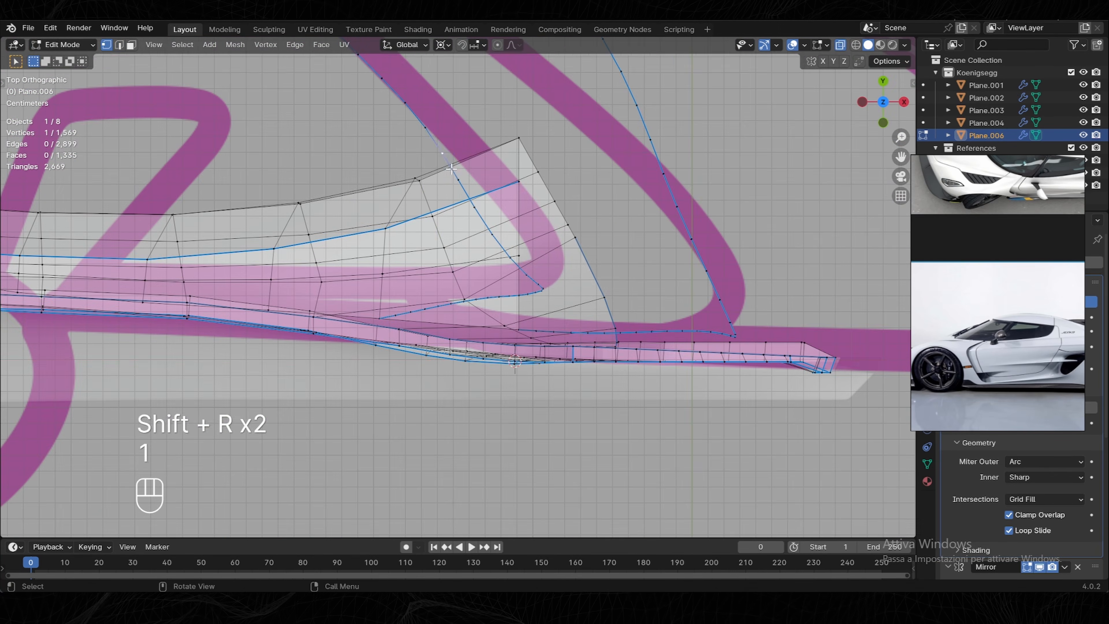
pyautogui.press('g')
pyautogui.press('g')
pyautogui.press('g')
pyautogui.press('g')
pyautogui.press('g')
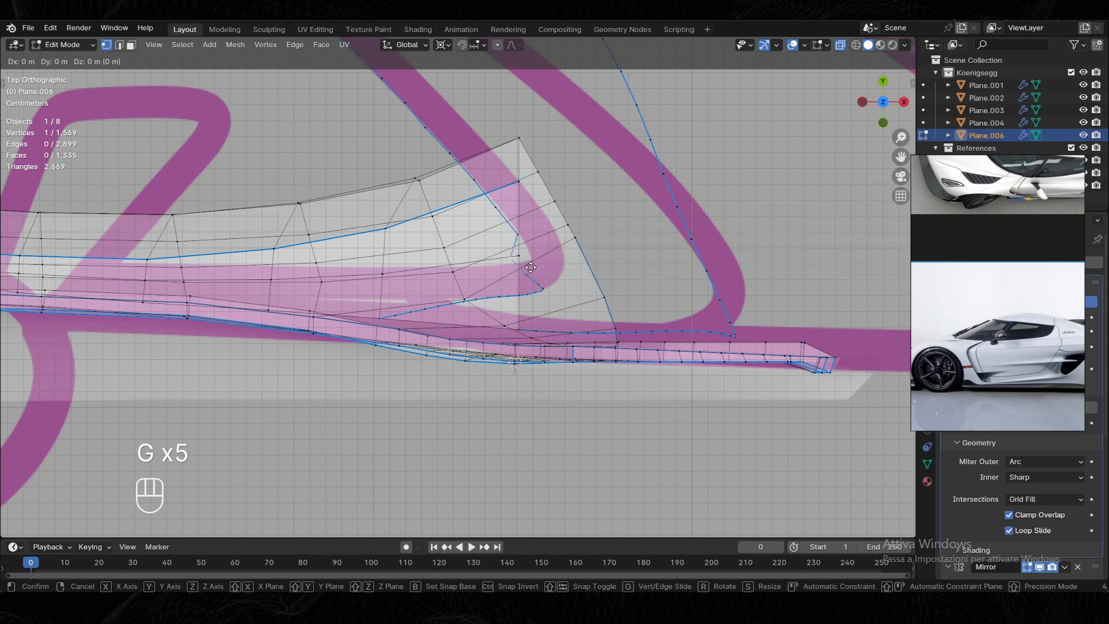
pyautogui.click(547, 285)
# Select the whole repositioned edge chain and relax it with cubic interpolation, one iteration and regular spacing.
pyautogui.press('2')
pyautogui.keyDown('shift'); pyautogui.moveTo(547, 285); pyautogui.dragTo(571, 395, button='middle'); pyautogui.keyUp('shift')
pyautogui.keyDown('ctrl'); pyautogui.click(351, 132); pyautogui.keyUp('ctrl')
pyautogui.hotkey('shift', 'r')
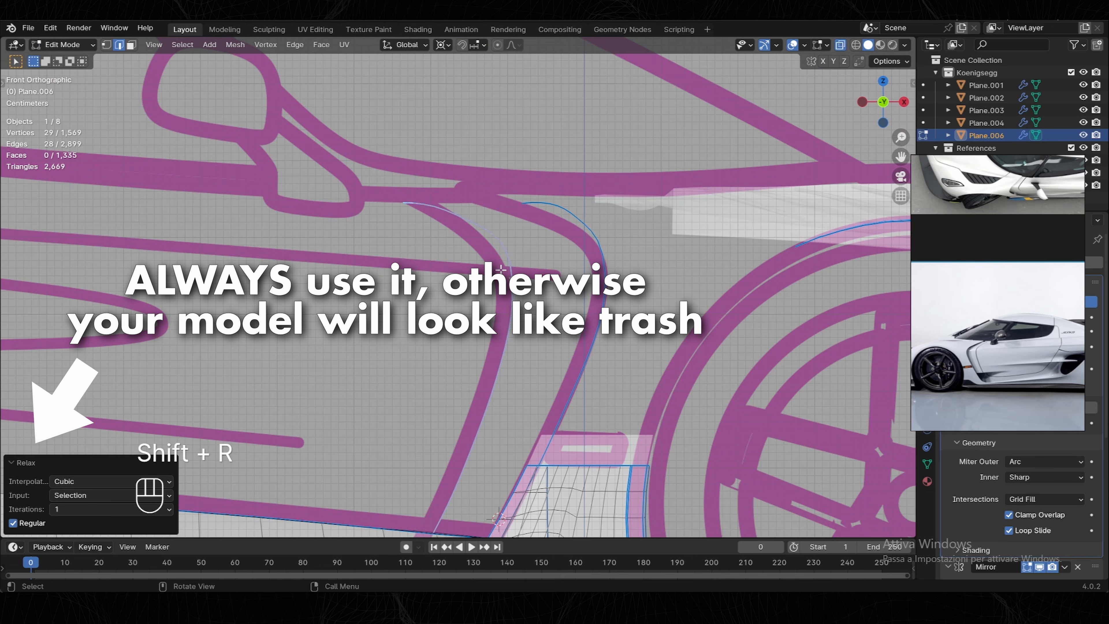
# Examine the smoothed side body and the chain's fit in Object Mode without X-ray, and return to editing the mesh.
pyautogui.press('Tab')
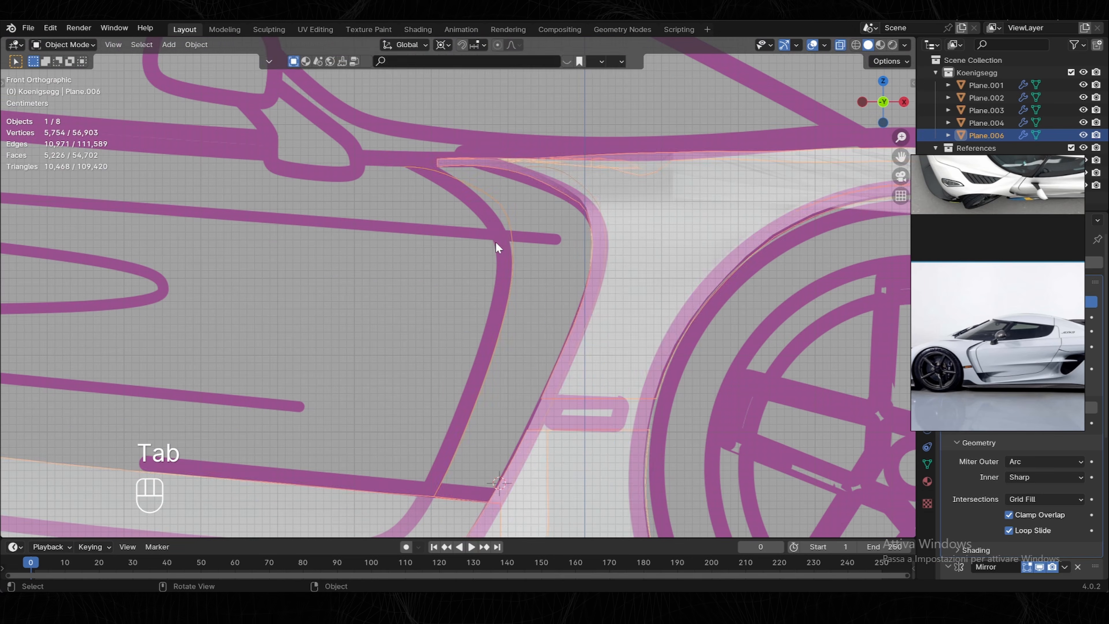
pyautogui.click(827, 44)
pyautogui.press('Tab')
pyautogui.press('Tab')
pyautogui.press('Tab')
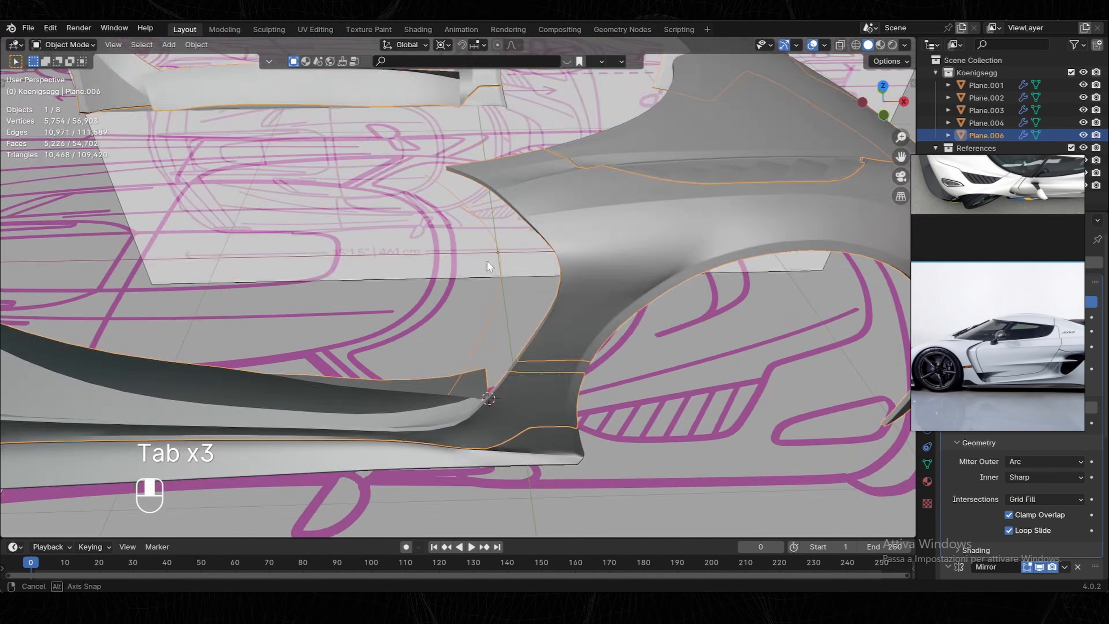
pyautogui.scroll(-3, 488, 260)
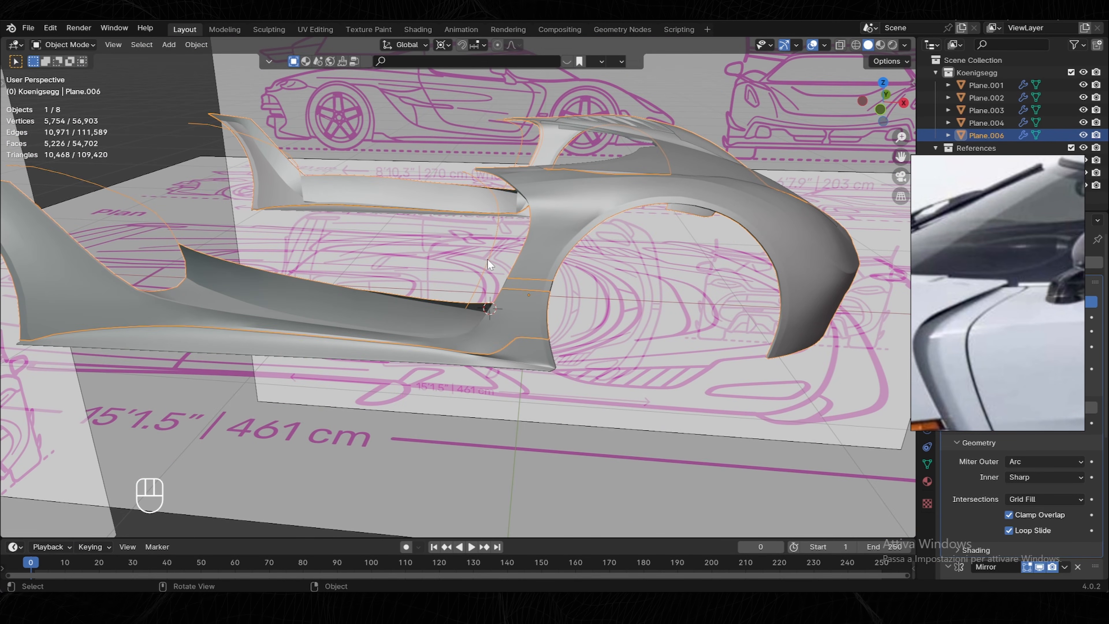
pyautogui.click(880, 109)
pyautogui.press('Tab')
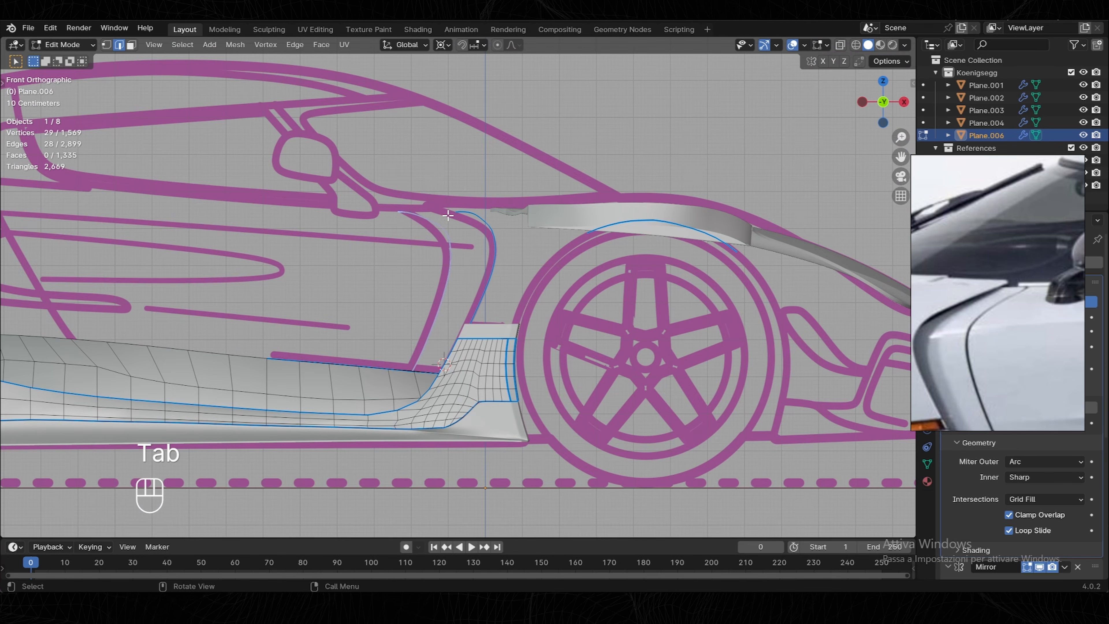
pyautogui.moveTo(448, 215); pyautogui.dragTo(463, 262, button='middle')
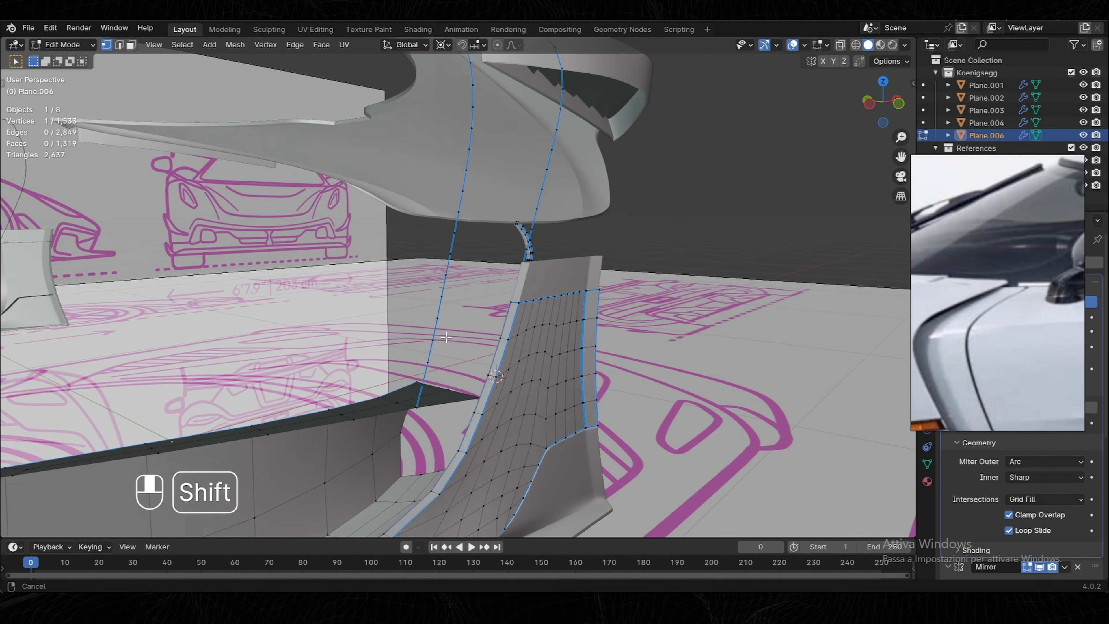
# Select both full door-opening edge chains from end to end and thin the selection to alternate vertices with Checker Deselect.
pyautogui.keyDown('shift'); pyautogui.moveTo(446, 336); pyautogui.dragTo(421, 361, button='middle'); pyautogui.keyUp('shift')
pyautogui.keyDown('shift'); pyautogui.moveTo(517, 149); pyautogui.dragTo(450, 239, button='middle'); pyautogui.keyUp('shift')
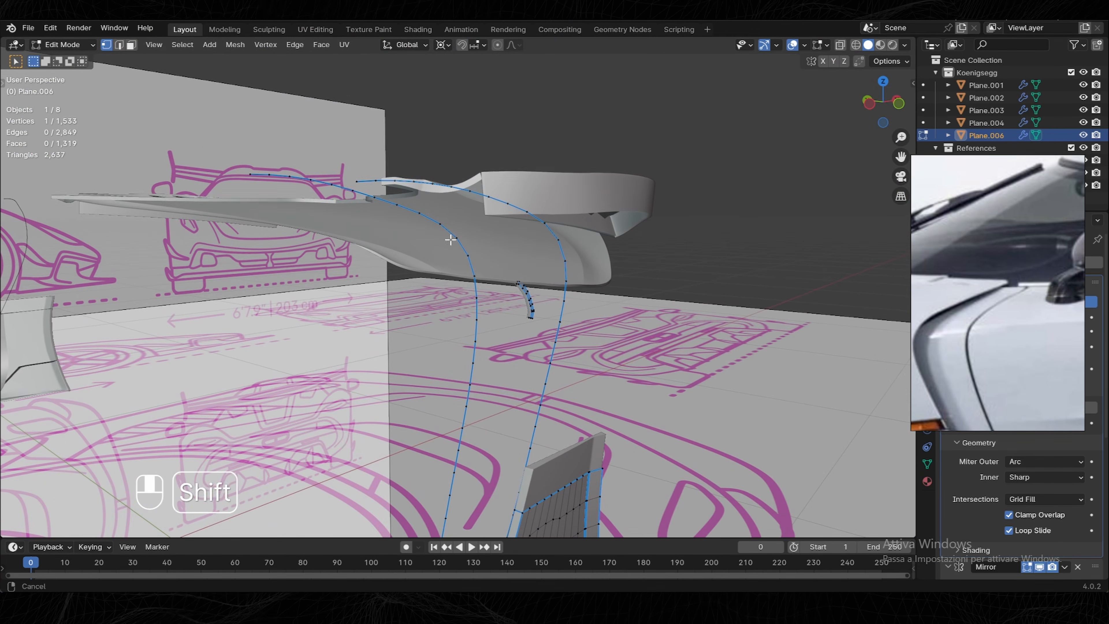
pyautogui.keyDown('ctrl'); pyautogui.click(252, 168); pyautogui.keyUp('ctrl')
pyautogui.keyDown('shift'); pyautogui.click(364, 179); pyautogui.keyUp('shift')
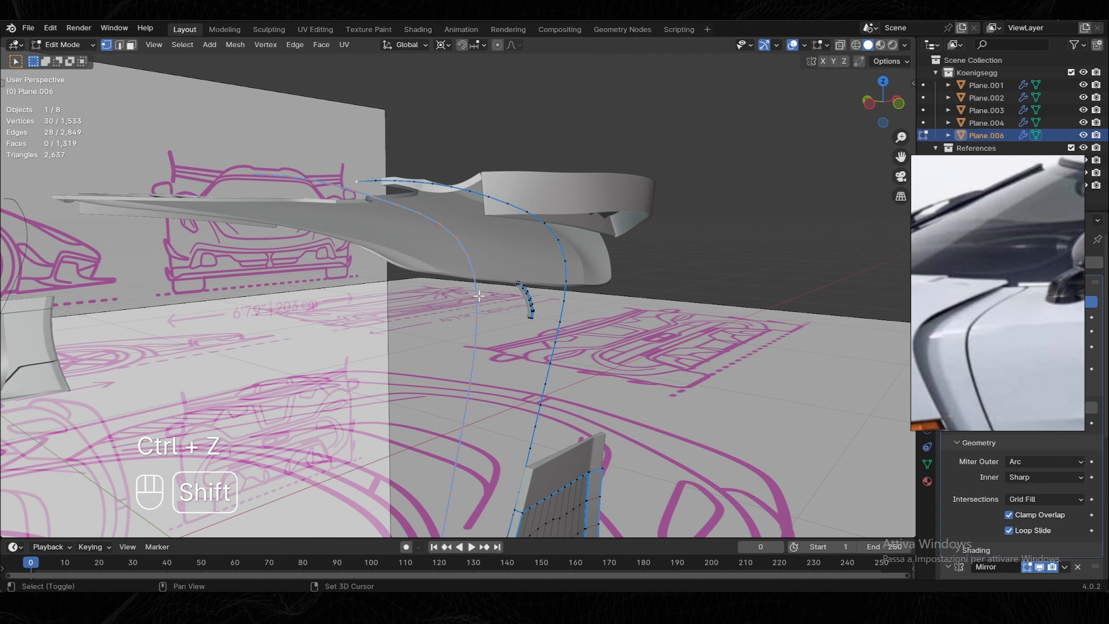
pyautogui.keyDown('shift'); pyautogui.moveTo(479, 297); pyautogui.dragTo(454, 161, button='middle'); pyautogui.keyUp('shift')
pyautogui.moveTo(454, 162); pyautogui.dragTo(493, 164, button='middle')
pyautogui.keyDown('ctrl'); pyautogui.click(502, 411); pyautogui.keyUp('ctrl')
pyautogui.scroll(-2, 489, 410)
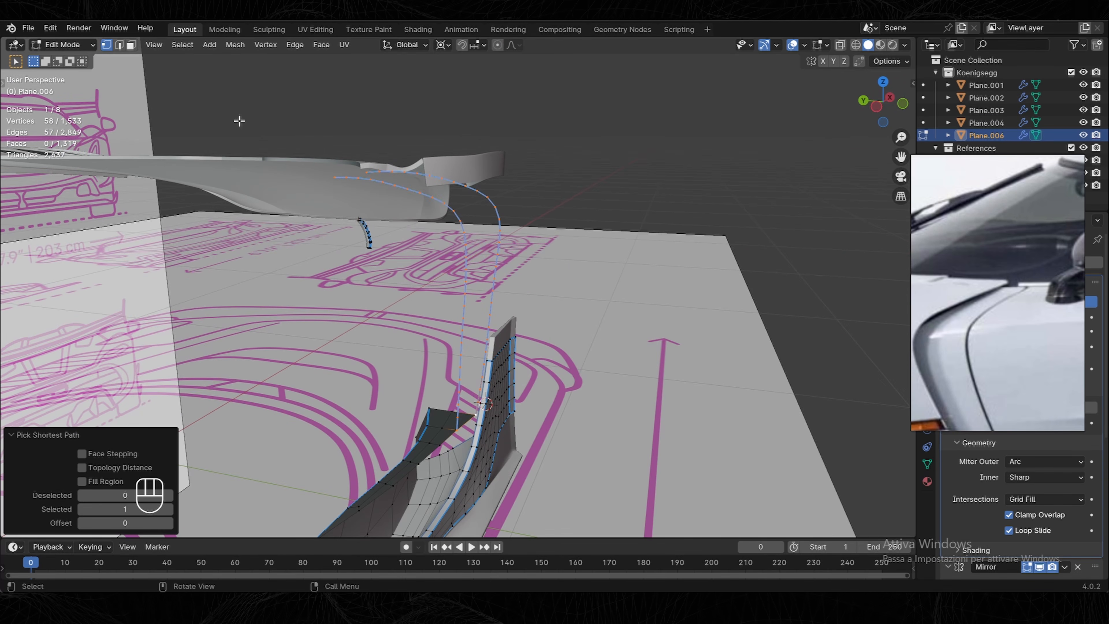
pyautogui.click(182, 45)
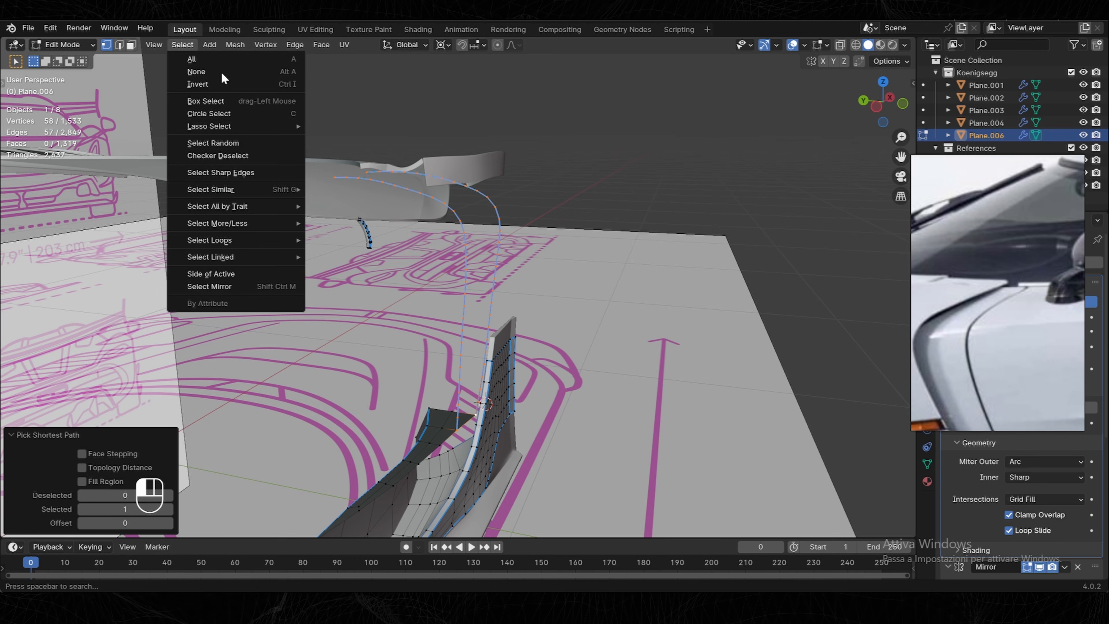
pyautogui.click(236, 156)
# Take the lower end vertex out of the alternating selection and dissolve the remaining selected vertices of both chains.
pyautogui.keyDown('shift'); pyautogui.moveTo(451, 270); pyautogui.dragTo(452, 205, button='middle'); pyautogui.keyUp('shift')
pyautogui.keyDown('ctrl'); pyautogui.moveTo(452, 205); pyautogui.dragTo(454, 183, button='middle'); pyautogui.keyUp('ctrl')
pyautogui.keyDown('shift'); pyautogui.click(469, 345); pyautogui.keyUp('shift')
pyautogui.moveTo(470, 345); pyautogui.dragTo(445, 284, button='middle')
pyautogui.press('Delete')
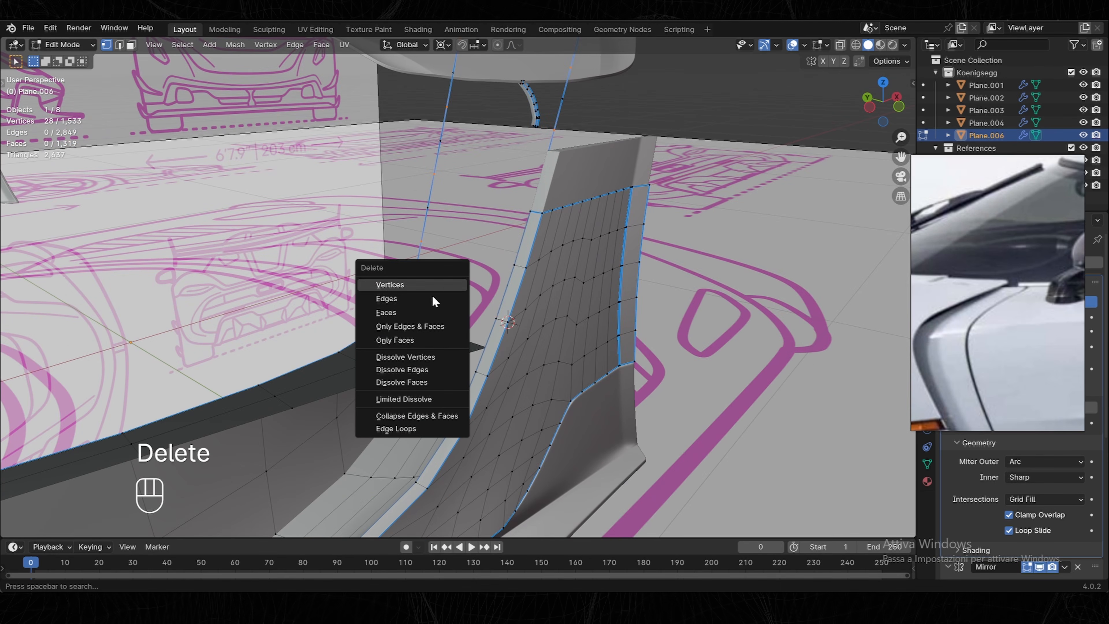
pyautogui.click(403, 355)
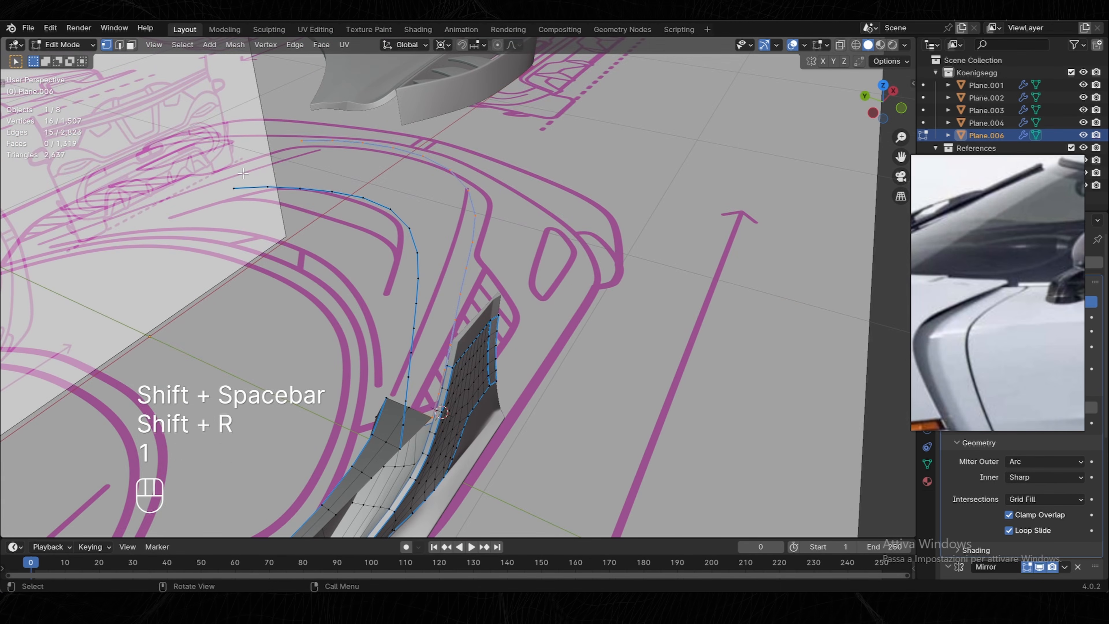
# Join the upper ends of the two chains and fill the strip between them with consecutive faces.
pyautogui.keyDown('ctrl'); pyautogui.click(289, 147); pyautogui.keyUp('ctrl')
pyautogui.click(238, 191)
pyautogui.keyDown('shift'); pyautogui.click(299, 144); pyautogui.keyUp('shift')
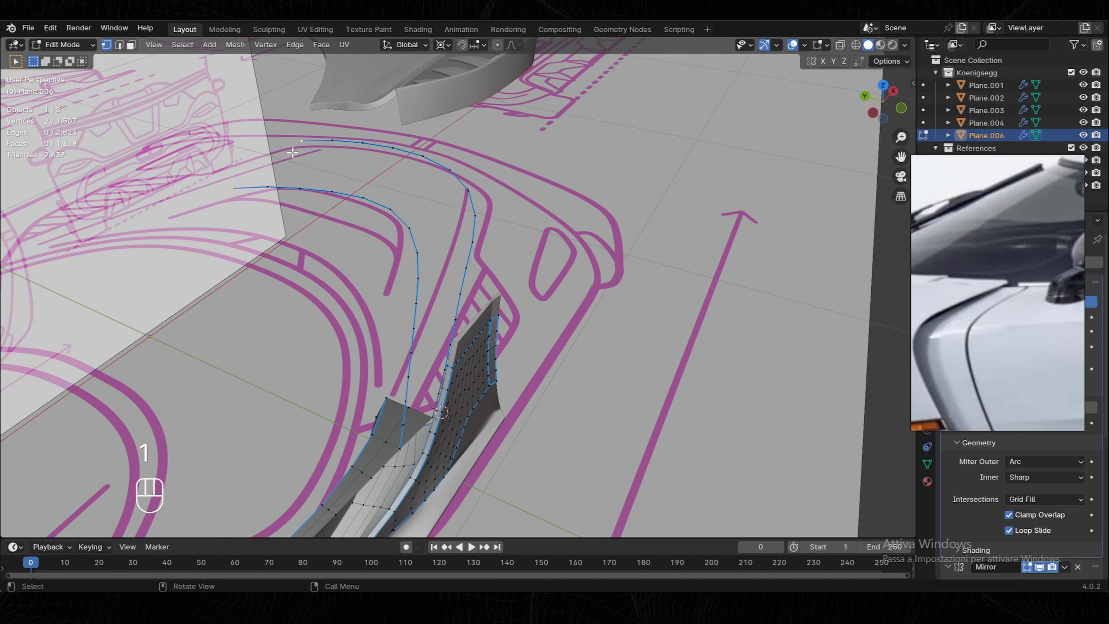
pyautogui.press('2')
pyautogui.press('f')
pyautogui.press('f')
pyautogui.press('f')
pyautogui.press('f')
pyautogui.press('f')
pyautogui.press('f')
pyautogui.press('f')
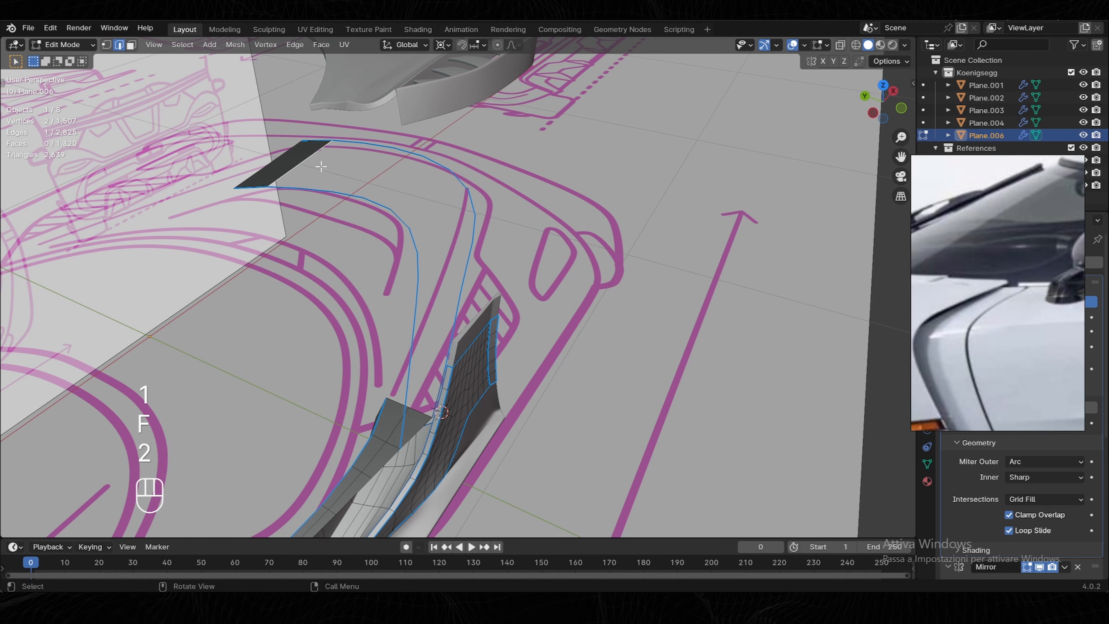
pyautogui.press('f')
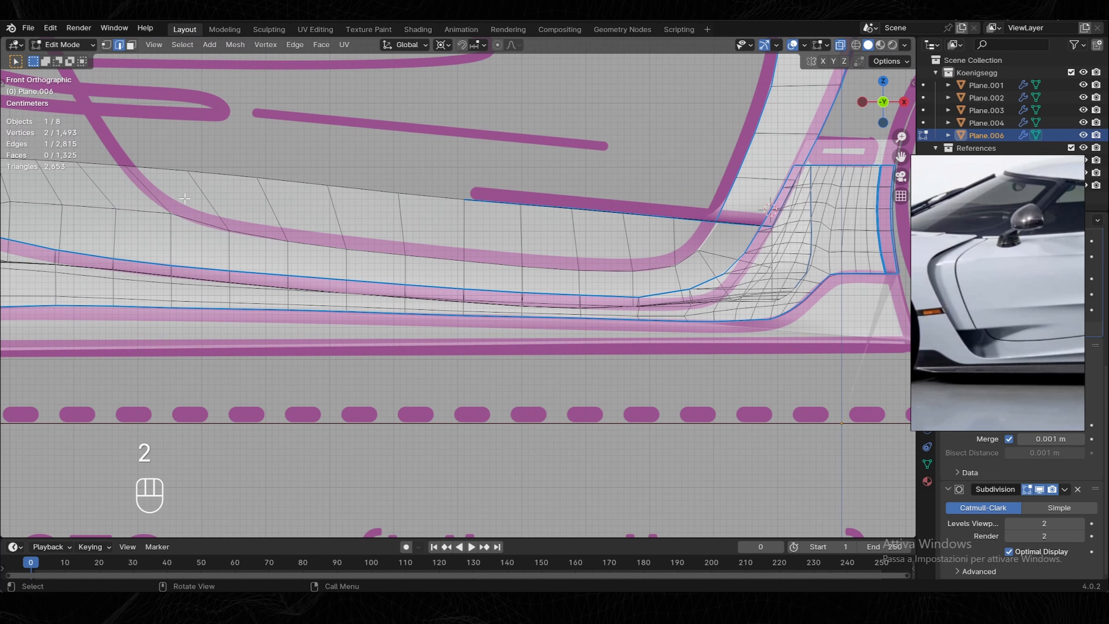
# Select the edge path along the blueprint door line, from the sill up the new strip, and mark it as a seam.
pyautogui.keyDown('ctrl'); pyautogui.click(568, 217); pyautogui.keyUp('ctrl')
pyautogui.keyDown('shift'); pyautogui.moveTo(569, 219); pyautogui.dragTo(432, 392, button='middle'); pyautogui.keyUp('shift')
pyautogui.keyDown('ctrl'); pyautogui.click(426, 148); pyautogui.keyUp('ctrl')
pyautogui.moveTo(438, 243); pyautogui.dragTo(515, 253, button='middle')
pyautogui.press('l')
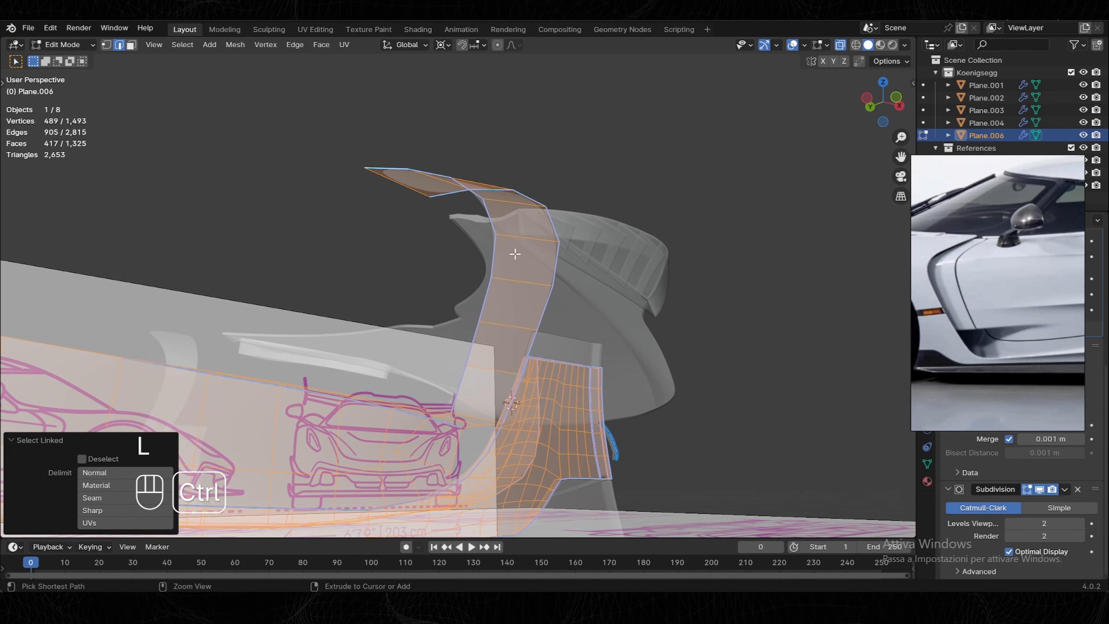
pyautogui.hotkey('ctrl', 'z')
pyautogui.rightClick(514, 253)
pyautogui.click(453, 441)
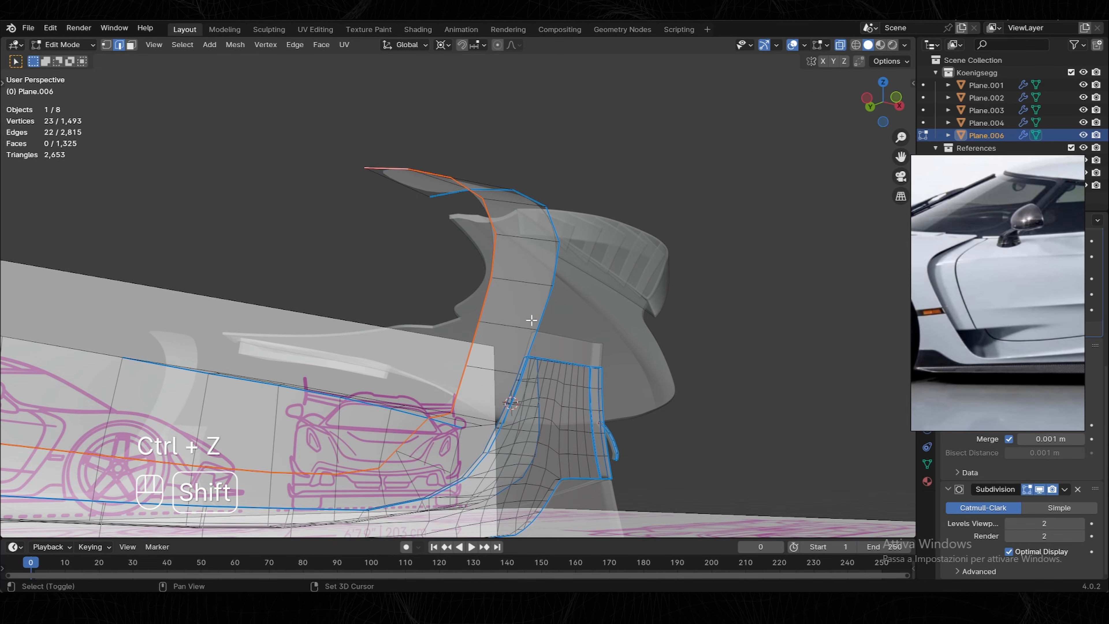
# Cut across the strip with the Knife in front view, from the door line to the fender-side edge along the blueprint body line.
pyautogui.keyDown('shift'); pyautogui.moveTo(532, 322); pyautogui.dragTo(573, 303, button='middle'); pyautogui.keyUp('shift')
pyautogui.scroll(-1, 573, 302)
pyautogui.moveTo(284, 363); pyautogui.dragTo(770, 171, button='middle')
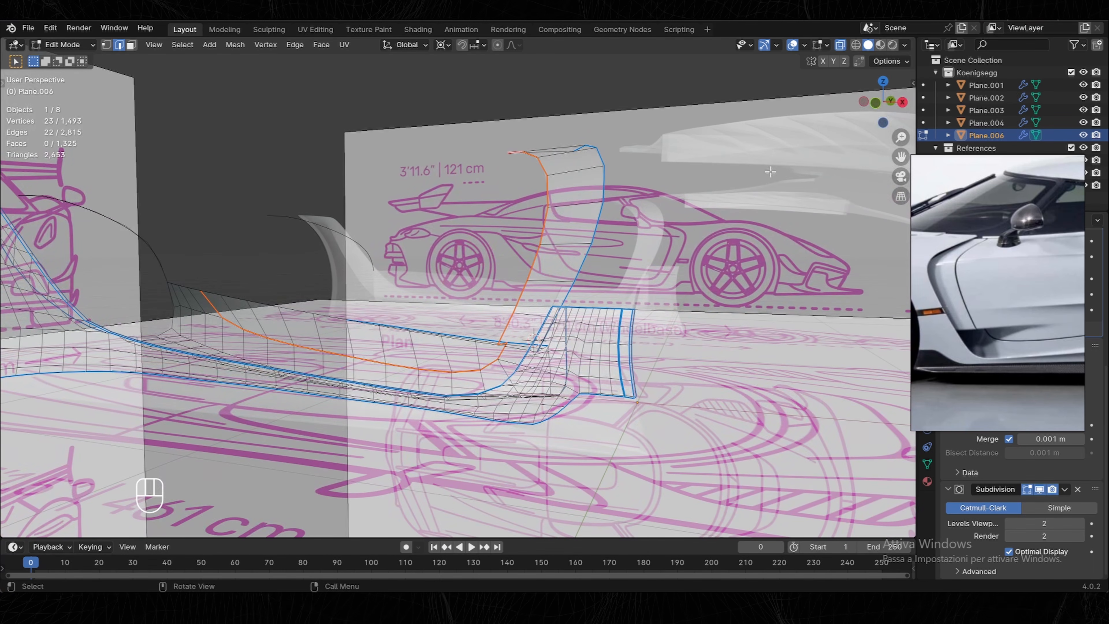
pyautogui.click(875, 103)
pyautogui.hotkey('alt', 'z')
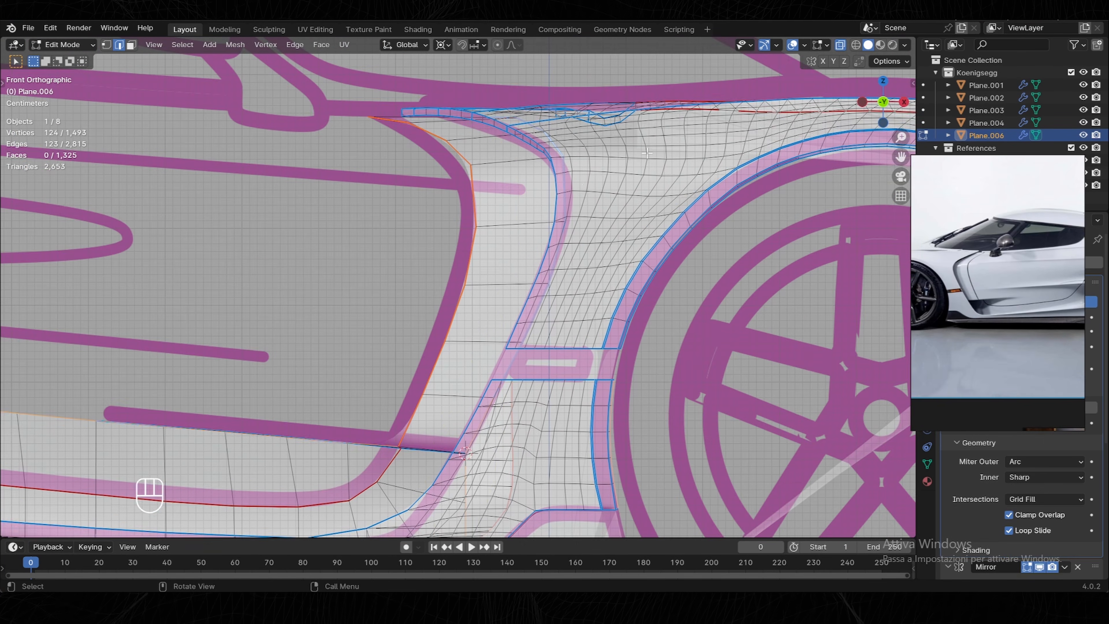
pyautogui.keyDown('shift'); pyautogui.moveTo(514, 199); pyautogui.dragTo(488, 204, button='middle'); pyautogui.keyUp('shift')
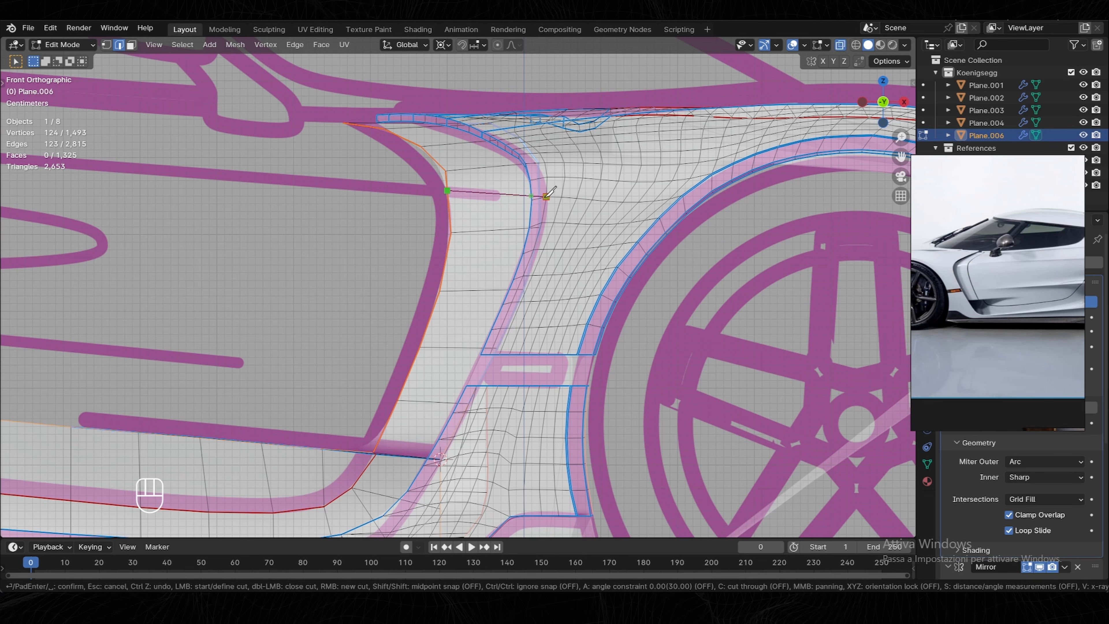
pyautogui.moveTo(549, 192); pyautogui.dragTo(445, 153, button='middle')
pyautogui.press('Return')
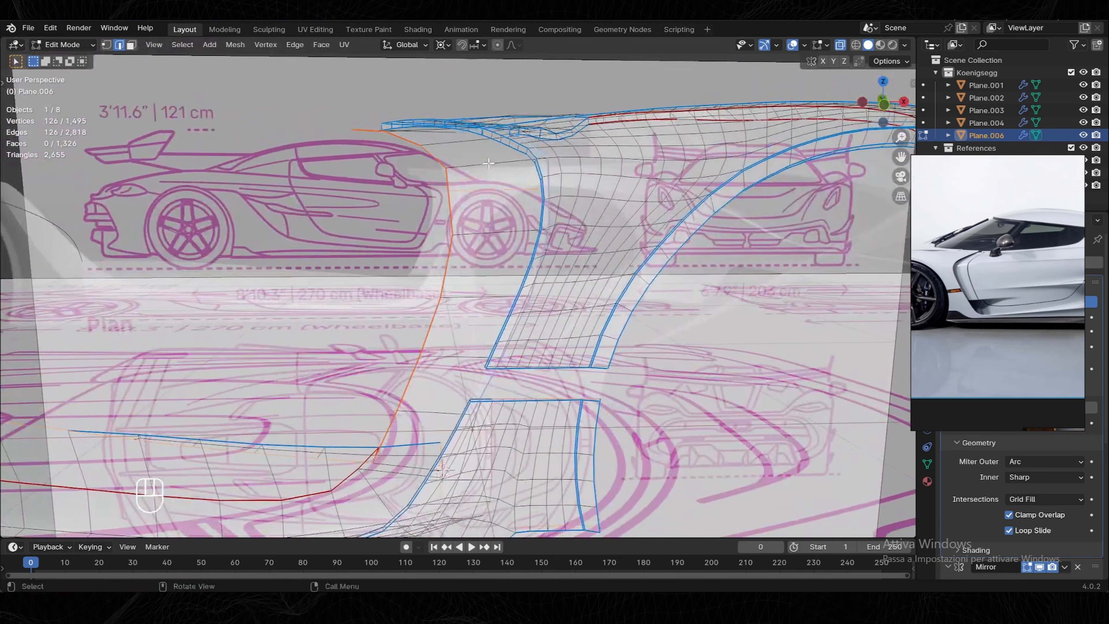
# Slide the knife cut's fender-side end vertex along the strip's outer edge in front view.
pyautogui.press('1')
pyautogui.moveTo(661, 155); pyautogui.dragTo(684, 164, button='middle')
pyautogui.click(886, 105)
pyautogui.press('2')
pyautogui.press('1')
pyautogui.click(541, 227)
pyautogui.press('g')
pyautogui.press('g')
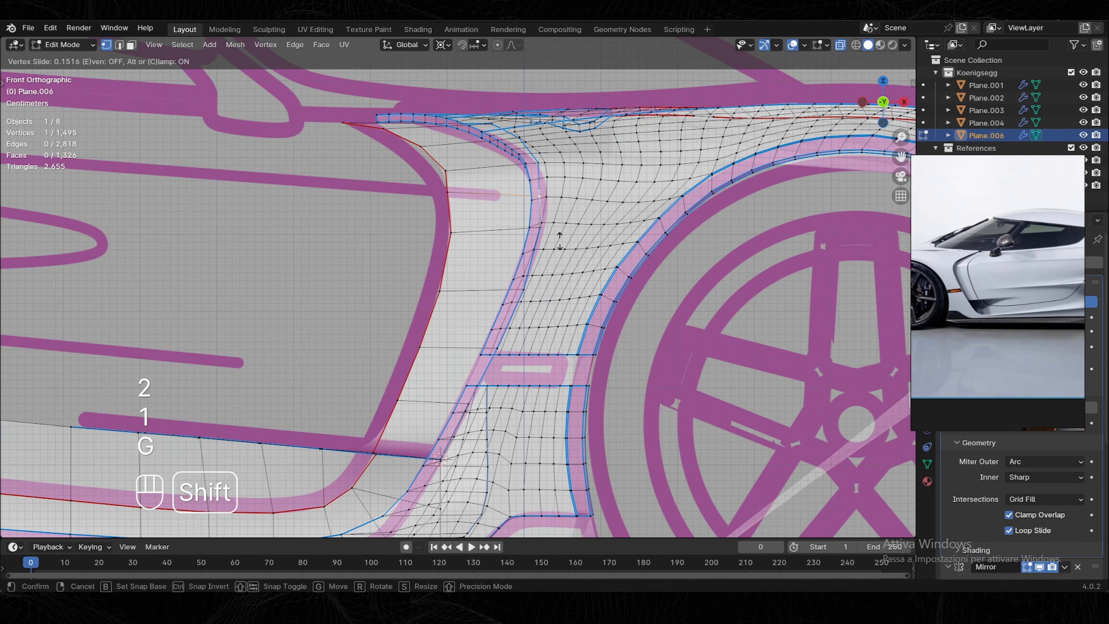
pyautogui.click(560, 240)
# Select the linked front fender mesh around the door-opening strip and hide it.
pyautogui.press('2')
pyautogui.keyDown('ctrl'); pyautogui.click(389, 411); pyautogui.keyUp('ctrl')
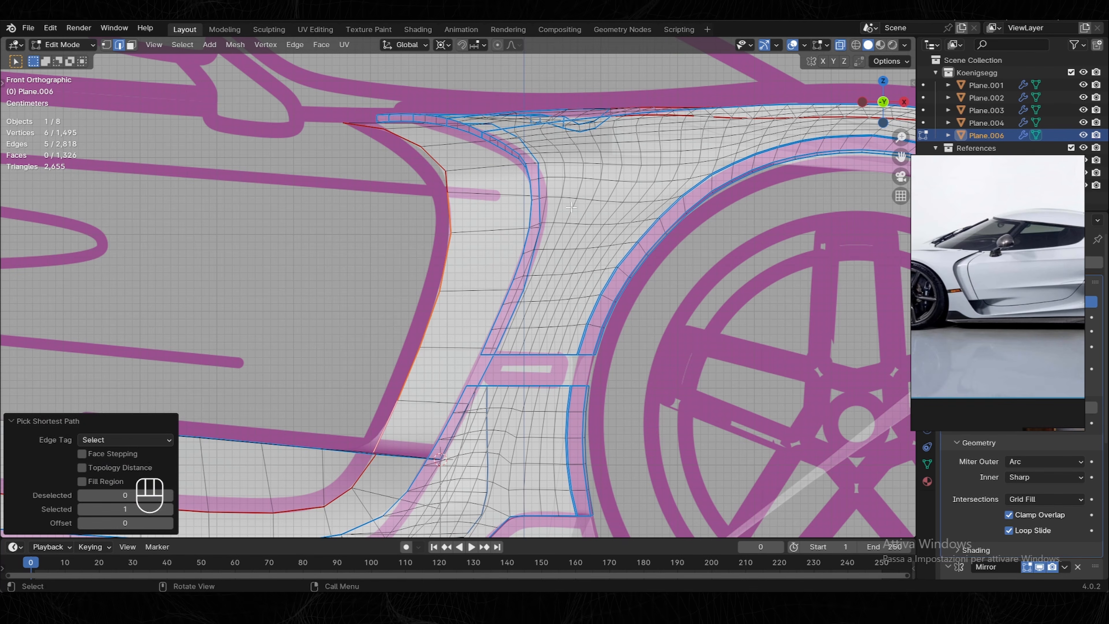
pyautogui.press('l')
pyautogui.press('h')
pyautogui.keyDown('shift'); pyautogui.moveTo(571, 206); pyautogui.dragTo(869, 183, button='middle'); pyautogui.keyUp('shift')
pyautogui.press('l')
pyautogui.hotkey('ctrl', 'z')
pyautogui.keyDown('shift'); pyautogui.moveTo(568, 288); pyautogui.dragTo(471, 306, button='middle'); pyautogui.keyUp('shift')
pyautogui.press('h')
# Relax the edge path along the strip's upper bend and reveal the hidden mesh.
pyautogui.click(886, 106)
pyautogui.press('2')
pyautogui.click(503, 175)
pyautogui.keyDown('ctrl'); pyautogui.click(454, 153); pyautogui.keyUp('ctrl')
pyautogui.hotkey('shift', 'space')
pyautogui.moveTo(489, 175); pyautogui.dragTo(537, 197, button='middle')
pyautogui.hotkey('shift', 'space')
pyautogui.hotkey('alt', 'h')
# Set the bevel weight of the strip's horizontal cut edge to 0.15 and display its edge data.
pyautogui.press('Tab')
pyautogui.press('Tab')
pyautogui.press('2')
pyautogui.press('2')
pyautogui.hotkey('ctrl', 'shift', 'e')
pyautogui.hotkey('shift', 'space')
pyautogui.hotkey('shift', 'r')
pyautogui.press('Tab')
pyautogui.click(893, 104)
pyautogui.press('Tab')
pyautogui.press('2')
pyautogui.click(531, 197)
pyautogui.press('n')
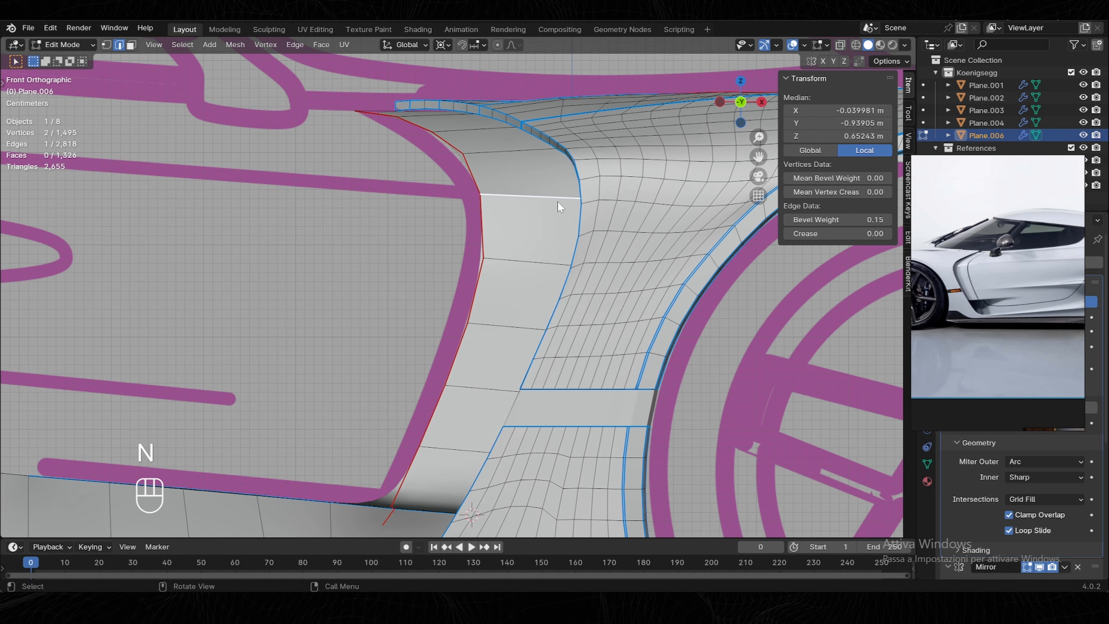
# Duplicate the door line's nine-edge front upright about 0.085 m into the opening and clear the copy's seam.
pyautogui.press('Tab')
pyautogui.moveTo(558, 202); pyautogui.dragTo(555, 208, button='middle')
pyautogui.moveTo(556, 208); pyautogui.dragTo(586, 228, button='middle')
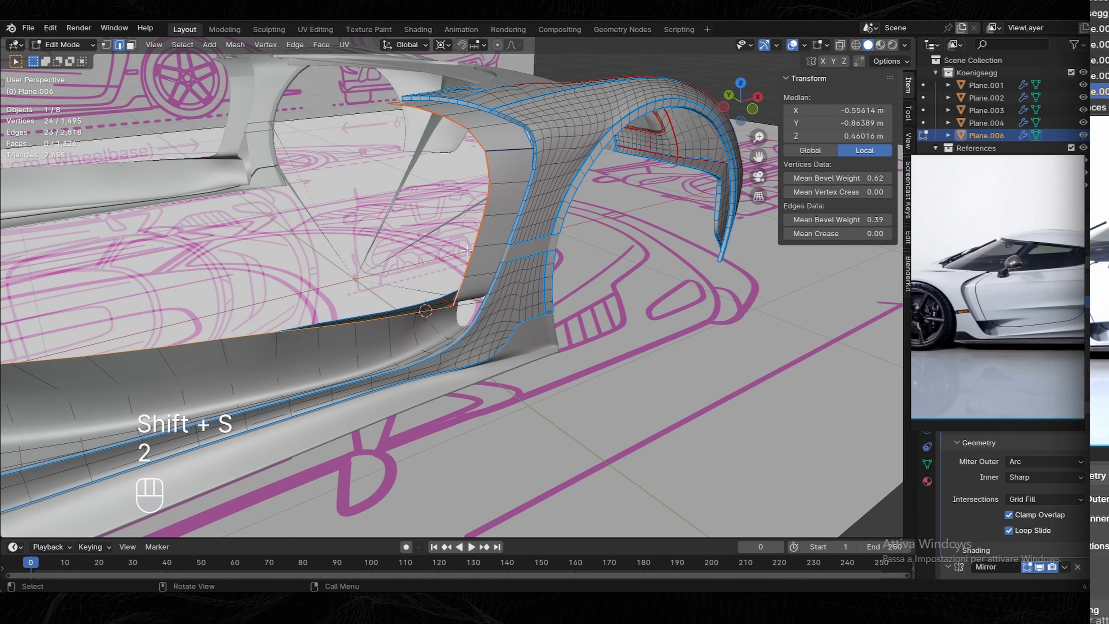
pyautogui.click(458, 291)
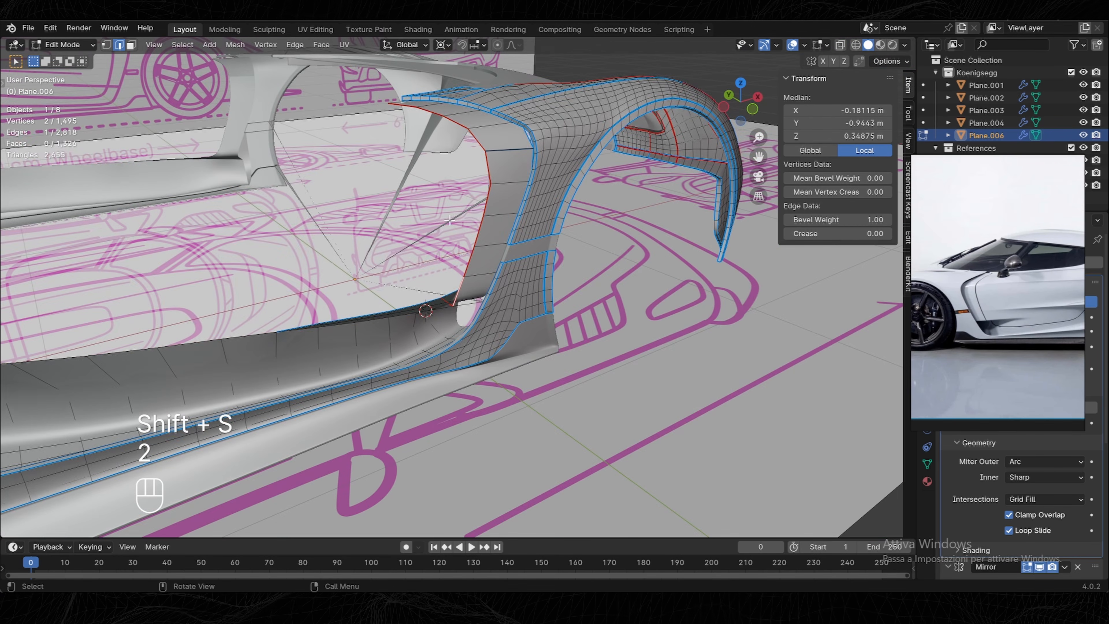
pyautogui.keyDown('ctrl'); pyautogui.click(454, 218); pyautogui.keyUp('ctrl')
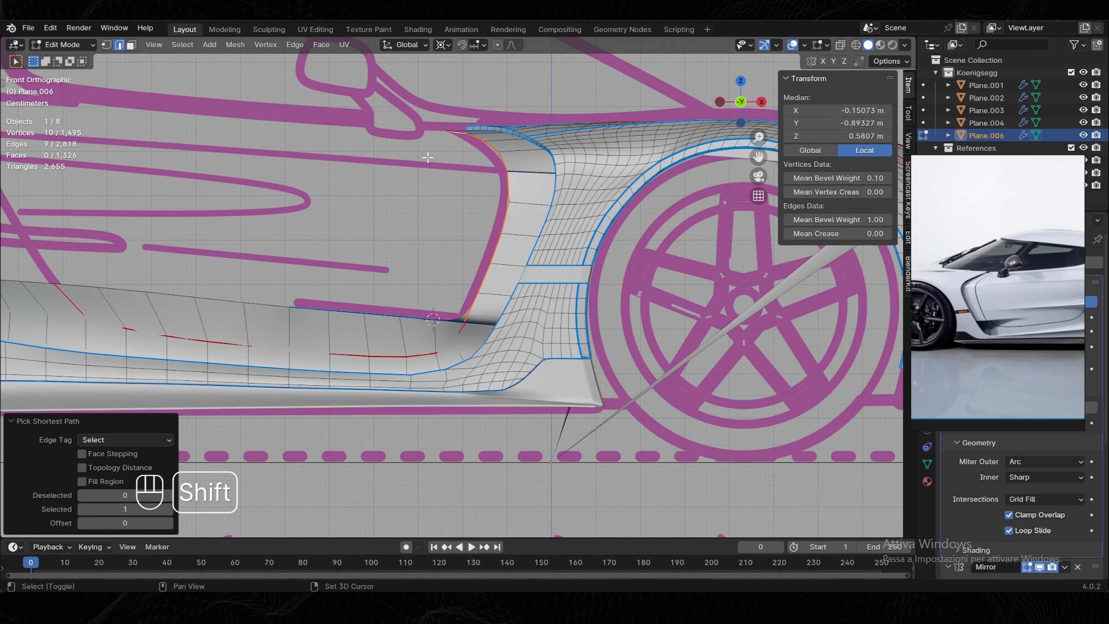
pyautogui.hotkey('shift', 'd')
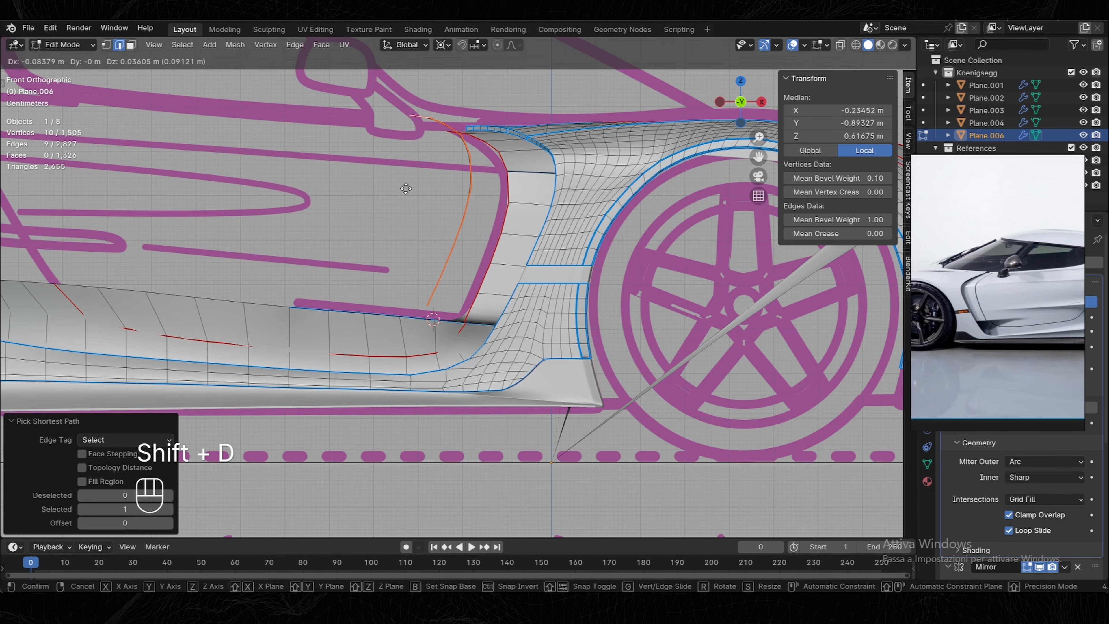
pyautogui.click(426, 131)
pyautogui.rightClick(426, 131)
pyautogui.click(363, 296)
# Select the duplicated chain with its lower end active, use Active Element as pivot, and snap it to the 3D cursor on the sill edge.
pyautogui.press('1')
pyautogui.click(410, 115)
pyautogui.keyDown('ctrl'); pyautogui.click(426, 308); pyautogui.keyUp('ctrl')
pyautogui.scroll(4, 426, 311)
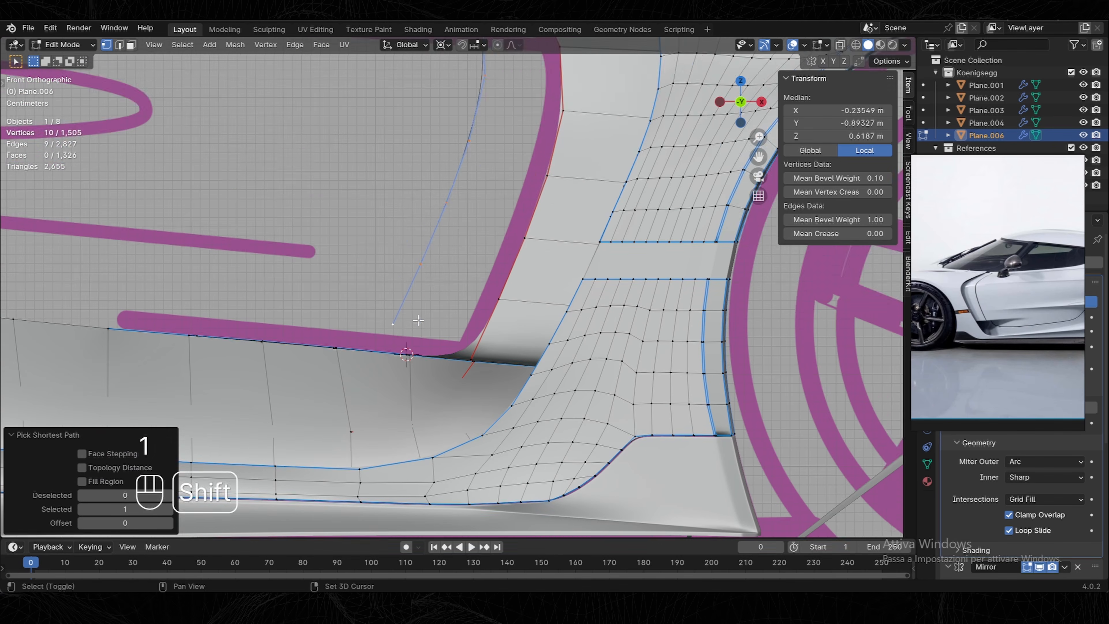
pyautogui.keyDown('shift'); pyautogui.moveTo(420, 320); pyautogui.dragTo(412, 282, button='middle'); pyautogui.keyUp('shift')
pyautogui.click(478, 117)
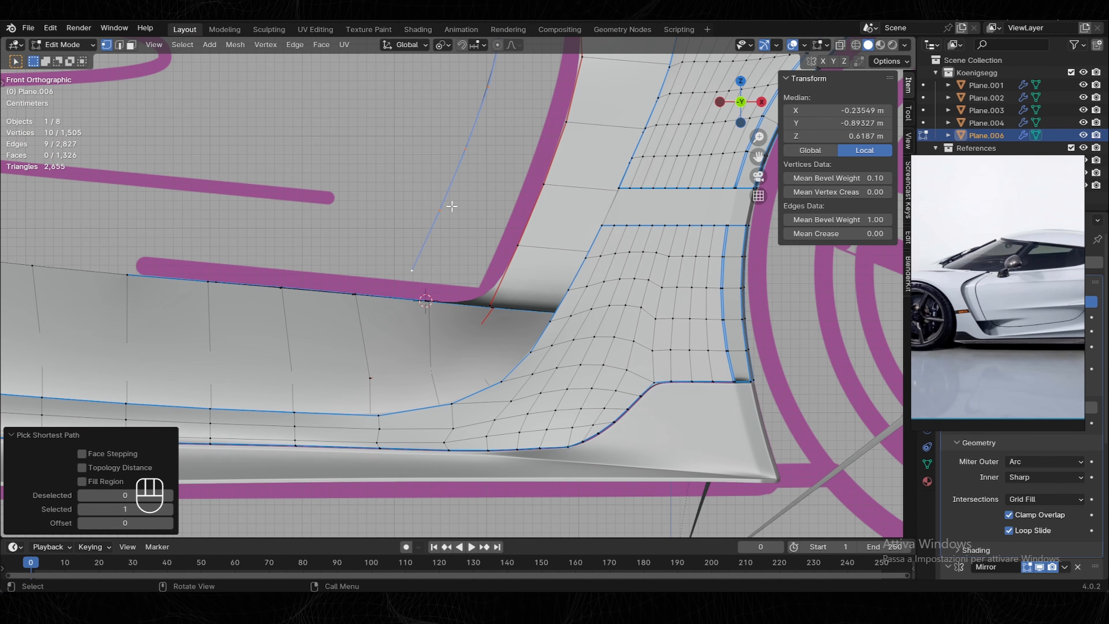
pyautogui.moveTo(452, 206); pyautogui.dragTo(520, 272, button='middle')
pyautogui.hotkey('shift', 's')
pyautogui.click(396, 225)
pyautogui.moveTo(607, 289); pyautogui.dragTo(516, 225, button='middle')
# Select the whole mesh and merge its overlapping vertices by distance.
pyautogui.press('a')
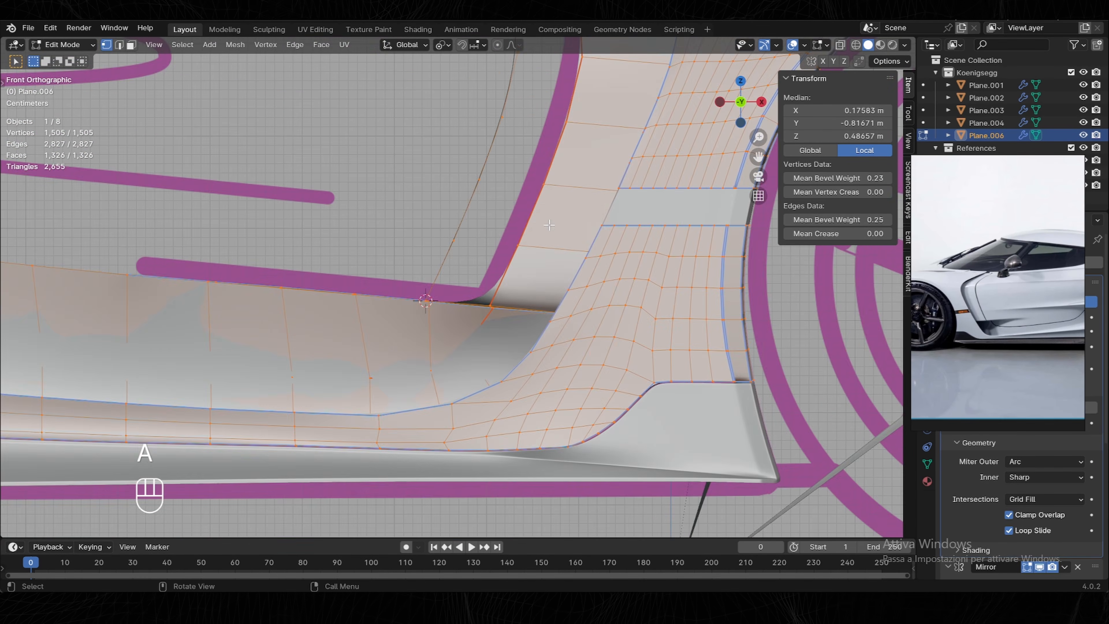
pyautogui.press('m')
pyautogui.click(516, 225)
# Select the duplicated inner edge chain and scale it about its lower end with X-ray on.
pyautogui.keyDown('shift'); pyautogui.moveTo(514, 163); pyautogui.dragTo(512, 282, button='middle'); pyautogui.keyUp('shift')
pyautogui.press('2')
pyautogui.keyDown('alt'); pyautogui.click(433, 387); pyautogui.keyUp('alt')
pyautogui.keyDown('shift'); pyautogui.moveTo(516, 130); pyautogui.dragTo(519, 253, button='middle'); pyautogui.keyUp('shift')
pyautogui.click(840, 45)
pyautogui.press('s')
pyautogui.keyDown('shift'); pyautogui.moveTo(484, 171); pyautogui.dragTo(581, 279, button='middle'); pyautogui.keyUp('shift')
pyautogui.click(508, 205)
# Join the upper ends of the inner chain and the door line, and fill the strip between them with faces.
pyautogui.press('1')
pyautogui.click(348, 227)
pyautogui.keyDown('shift'); pyautogui.click(353, 190); pyautogui.keyUp('shift')
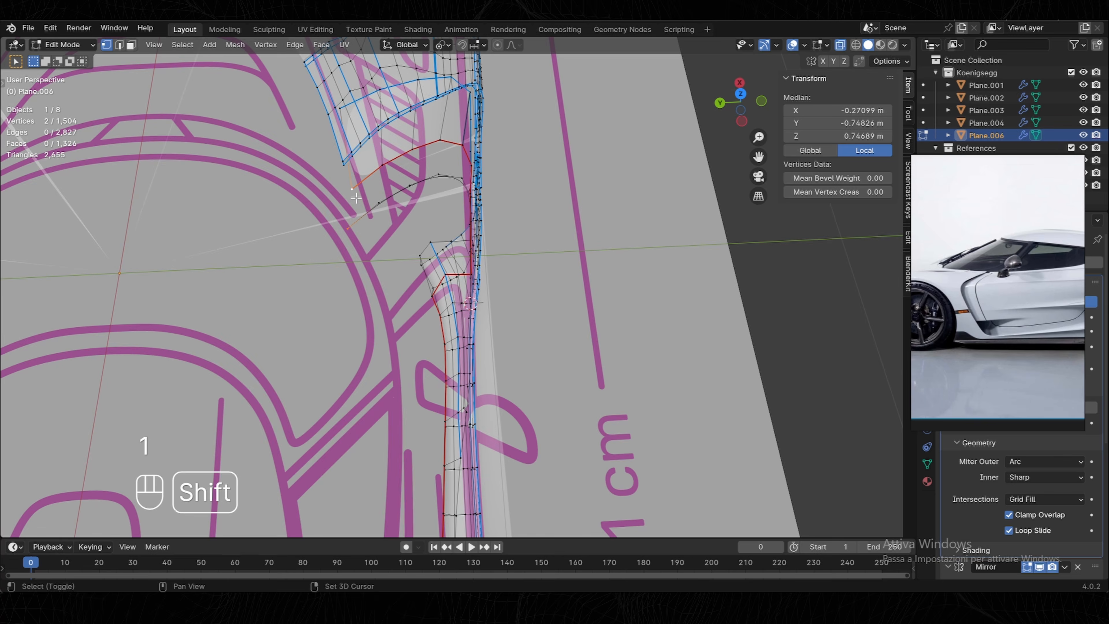
pyautogui.keyDown('ctrl'); pyautogui.click(381, 163); pyautogui.keyUp('ctrl')
pyautogui.press('f')
pyautogui.press('2')
pyautogui.click(380, 184)
pyautogui.press('f')
pyautogui.press('f')
pyautogui.press('f')
pyautogui.press('f')
pyautogui.press('f')
pyautogui.press('f')
pyautogui.press('f')
pyautogui.press('f')
# Examine the filled inner door-opening strip with and without X-ray and in Object Mode, and return to editing the mesh.
pyautogui.moveTo(493, 237); pyautogui.dragTo(612, 144, button='middle')
pyautogui.click(840, 45)
pyautogui.press('Tab')
pyautogui.press('Tab')
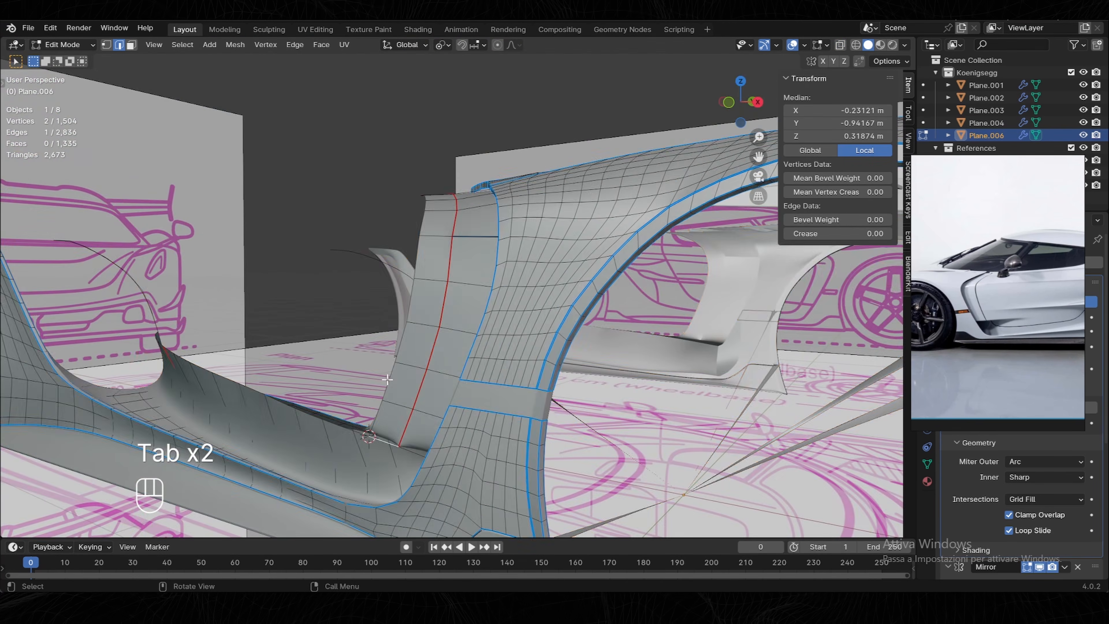
pyautogui.press('2')
pyautogui.moveTo(388, 380); pyautogui.dragTo(494, 306, button='middle')
pyautogui.keyDown('alt'); pyautogui.click(389, 384); pyautogui.keyUp('alt')
pyautogui.hotkey('ctrl', 'z')
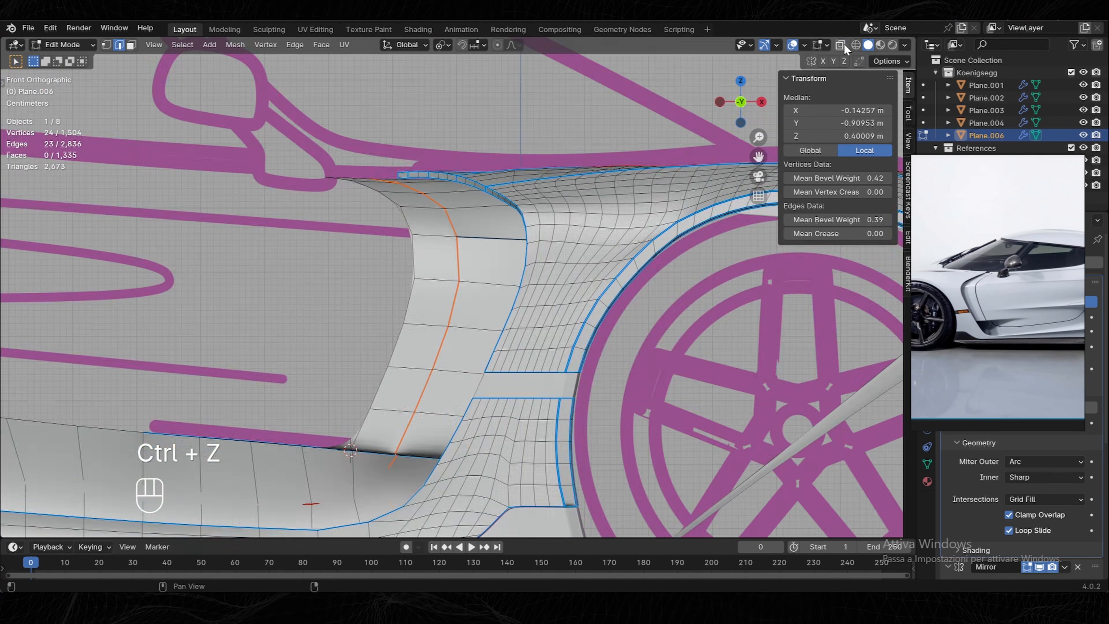
pyautogui.click(841, 45)
pyautogui.moveTo(385, 266); pyautogui.dragTo(503, 164, button='middle')
pyautogui.click(840, 45)
pyautogui.press('Tab')
pyautogui.press('Tab')
pyautogui.scroll(2, 502, 165)
# Select the inner strip's edge that continues the horizontal cut and inspect the surface around it in Object Mode.
pyautogui.press('3')
pyautogui.click(432, 236)
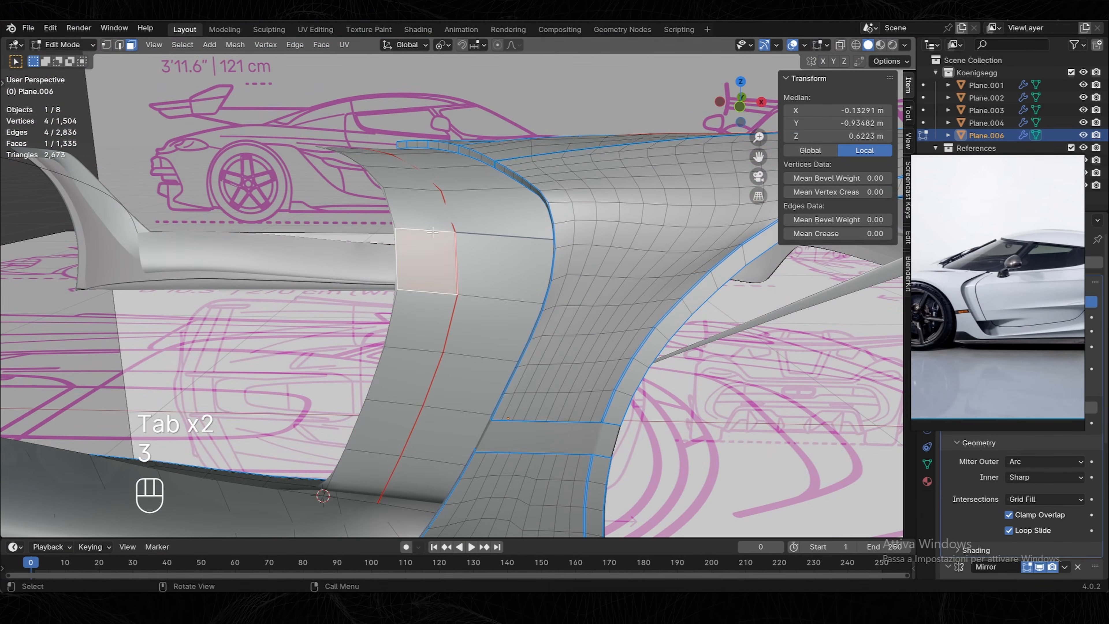
pyautogui.press('2')
pyautogui.click(433, 232)
pyautogui.press('Tab')
pyautogui.moveTo(559, 242); pyautogui.dragTo(518, 240, button='middle')
# Place the 3D cursor on the next vertex along the sill's upper edge, in the front view with X-ray on.
pyautogui.press('Tab')
pyautogui.moveTo(454, 234); pyautogui.dragTo(541, 236, button='middle')
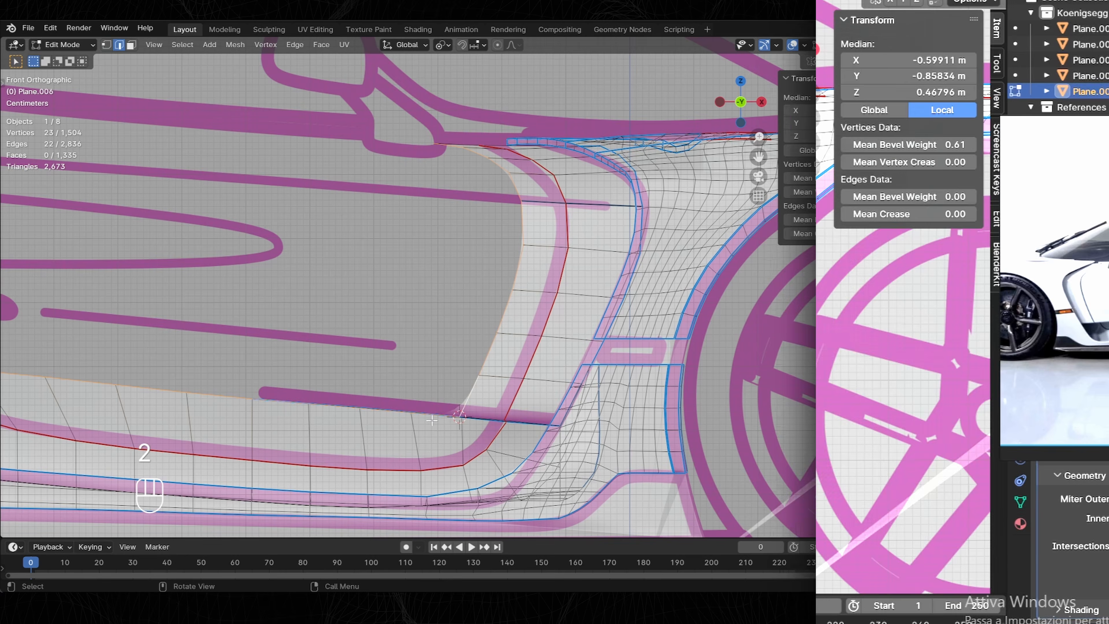
pyautogui.press('1')
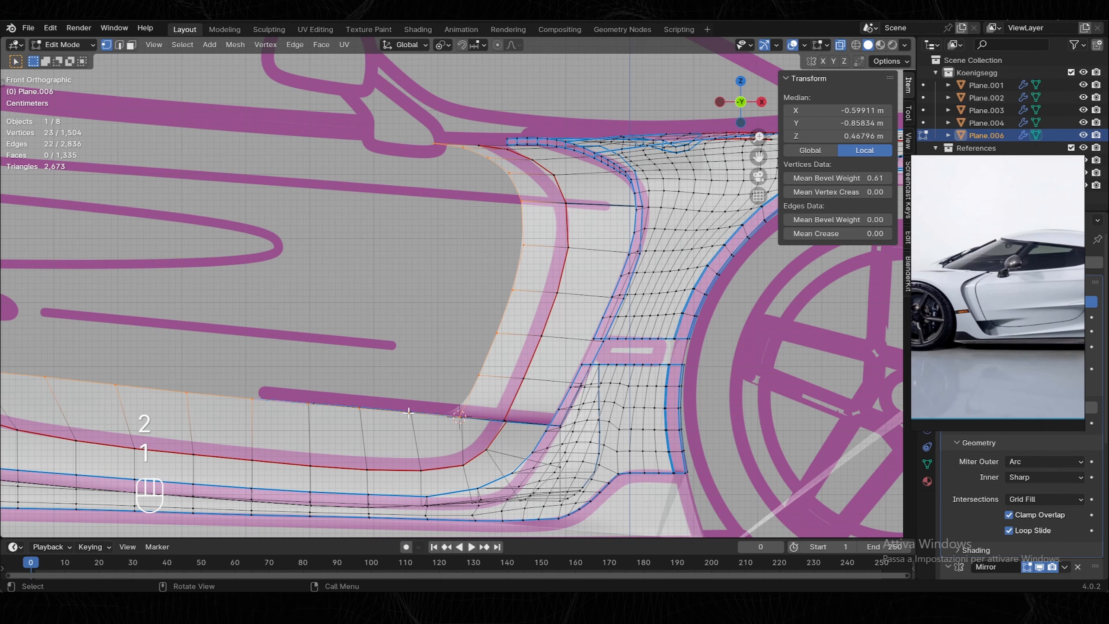
pyautogui.moveTo(421, 401); pyautogui.dragTo(458, 504, button='middle')
pyautogui.hotkey('shift', 's')
# Select the strip's free inner edge chain and duplicate it toward the 3D cursor on the sill.
pyautogui.scroll(2, 488, 378)
pyautogui.press('2')
pyautogui.click(448, 358)
pyautogui.keyDown('ctrl'); pyautogui.click(418, 150); pyautogui.keyUp('ctrl')
pyautogui.keyDown('alt'); pyautogui.moveTo(459, 247); pyautogui.dragTo(507, 250, button='middle'); pyautogui.keyUp('alt')
pyautogui.keyDown('shift'); pyautogui.moveTo(503, 407); pyautogui.dragTo(533, 306, button='middle'); pyautogui.keyUp('shift')
pyautogui.hotkey('shift', 'd')
pyautogui.click(456, 255)
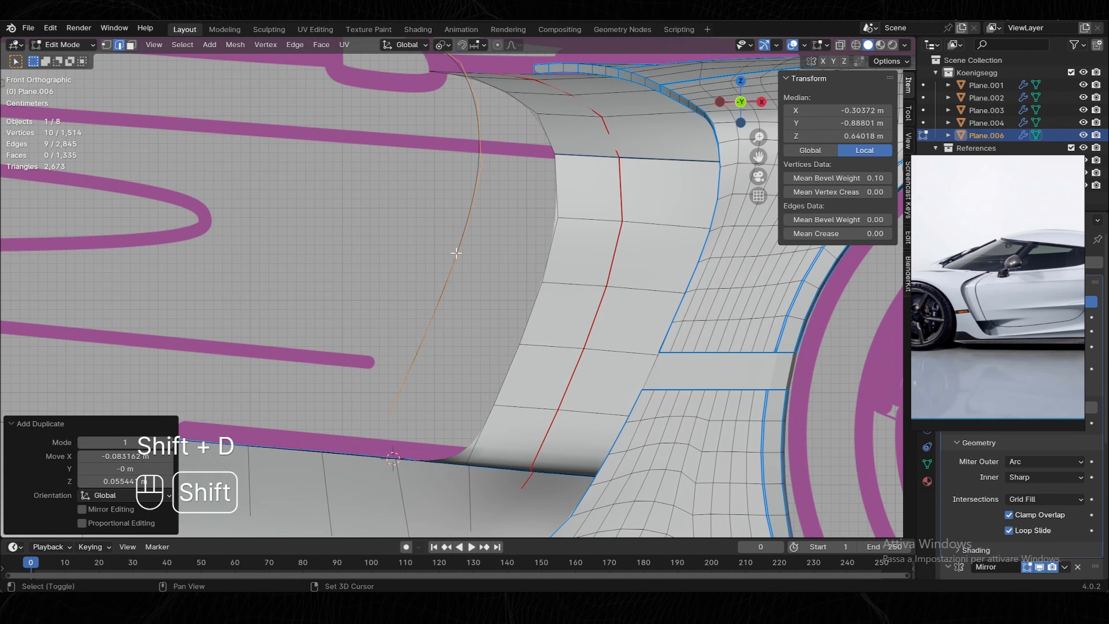
# Fit the duplicated chain to the sill, join its lower end there, and fill the strip beside it with faces.
pyautogui.keyDown('shift'); pyautogui.moveTo(455, 255); pyautogui.dragTo(456, 327, button='middle'); pyautogui.keyUp('shift')
pyautogui.press('1')
pyautogui.click(372, 74)
pyautogui.keyDown('ctrl'); pyautogui.click(408, 470); pyautogui.keyUp('ctrl')
pyautogui.click(325, 345)
pyautogui.keyDown('shift'); pyautogui.moveTo(519, 210); pyautogui.dragTo(512, 270, button='middle'); pyautogui.keyUp('shift')
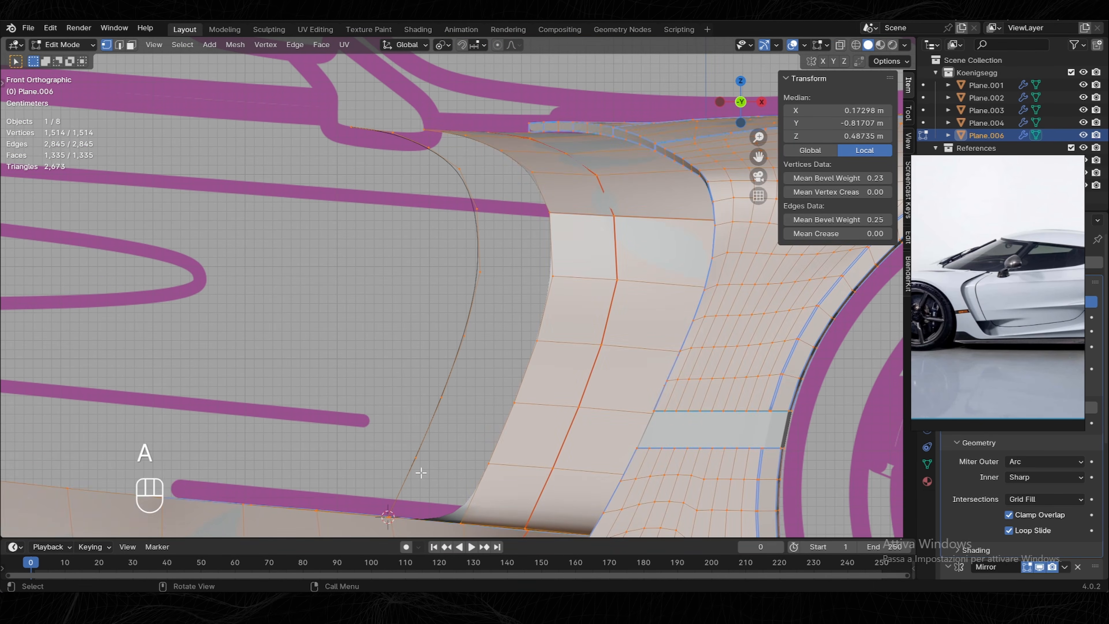
pyautogui.hotkey('ctrl', 's')
pyautogui.press('1')
pyautogui.keyDown('shift'); pyautogui.click(484, 209); pyautogui.keyUp('shift')
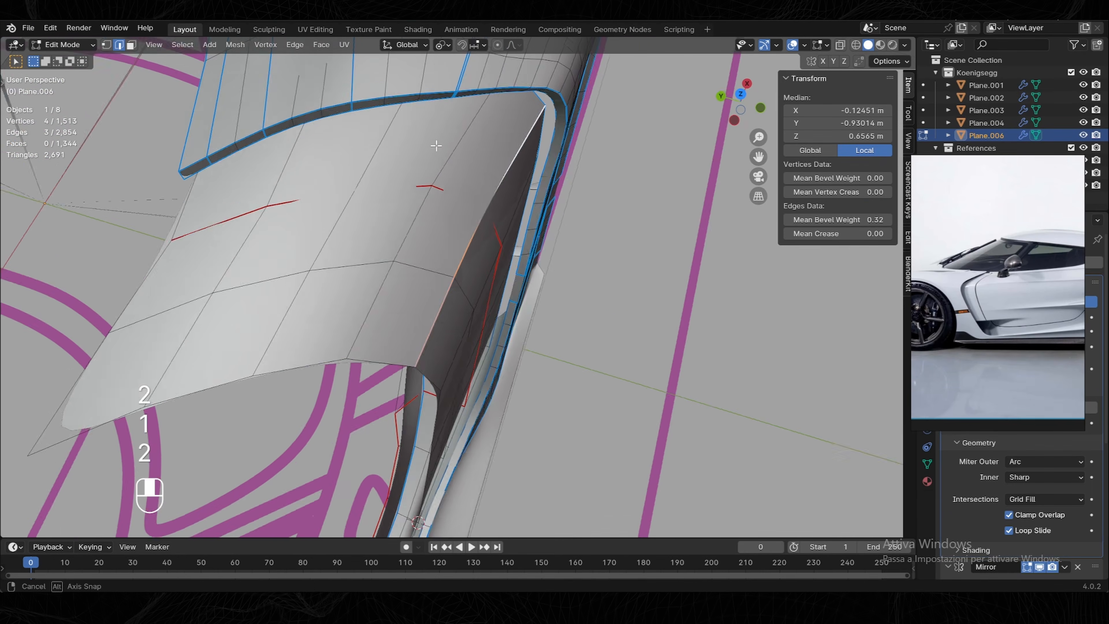
# Isolate the strip's upper edge vertices and try to reposition them along Y in the top view.
pyautogui.hotkey('ctrl', 'z')
pyautogui.hotkey('ctrl', 'i')
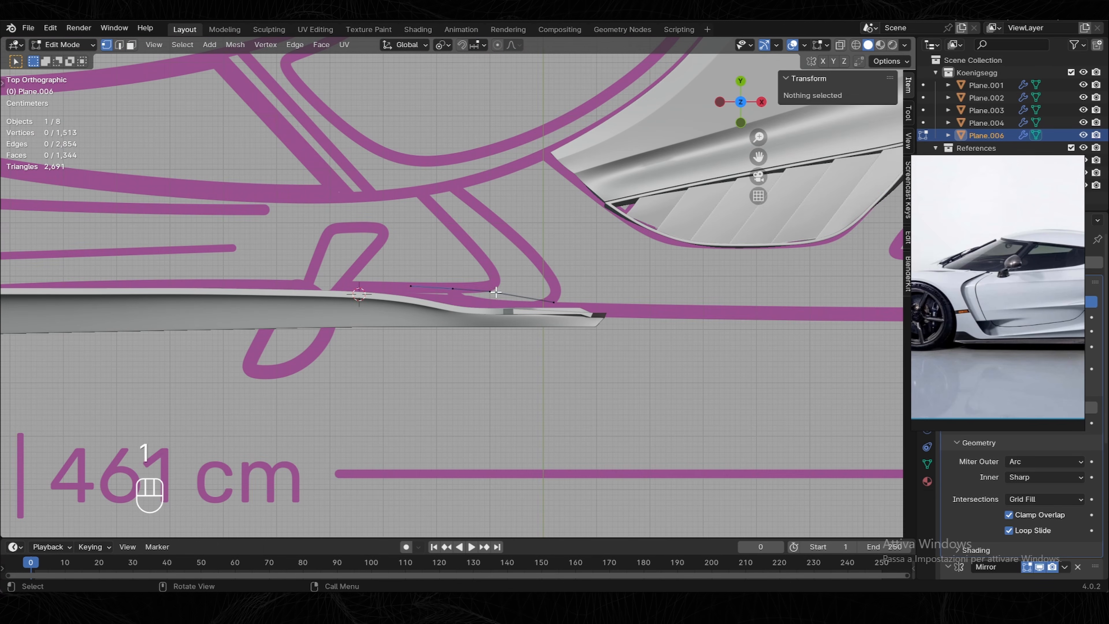
pyautogui.click(492, 292)
pyautogui.press('g')
pyautogui.hotkey('ctrl', 'z')
pyautogui.click(453, 288)
pyautogui.press('g')
pyautogui.click(411, 286)
pyautogui.press('g')
pyautogui.scroll(-4, 607, 287)
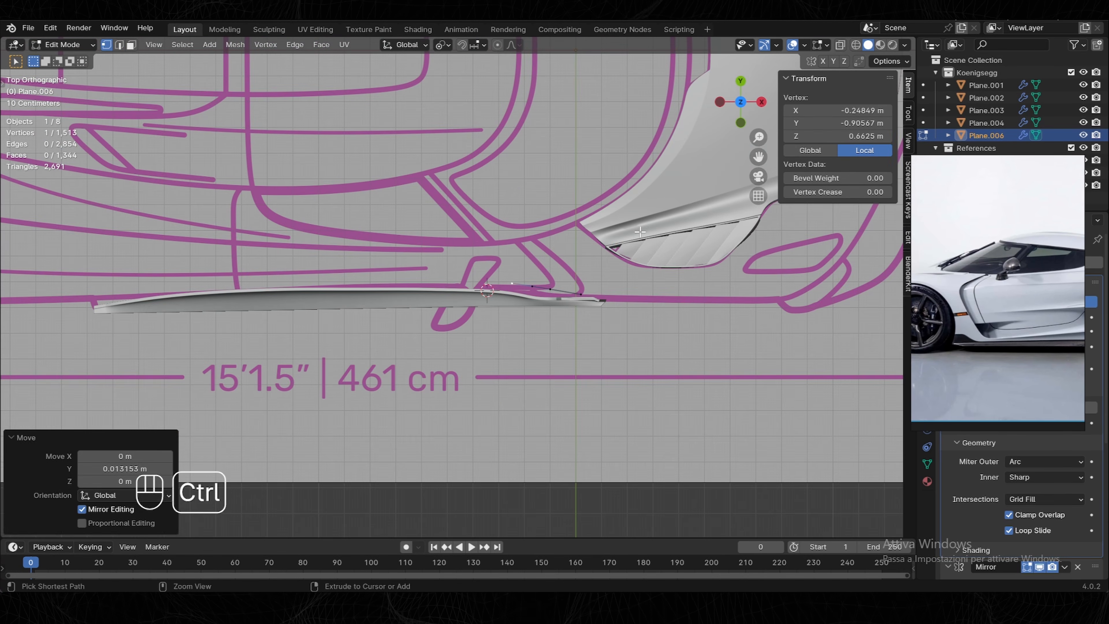
# Undo the upper edge vertex moves and reveal the hidden mesh.
pyautogui.hotkey('ctrl', 'z')
pyautogui.hotkey('ctrl', 'z')
pyautogui.hotkey('ctrl', 'z')
pyautogui.hotkey('ctrl', 'z')
pyautogui.hotkey('ctrl', 'z')
pyautogui.hotkey('ctrl', 'z')
pyautogui.hotkey('alt', 'h')
# Duplicate the filled strip's inner edge chain and scale it about the next sill vertex using the 3D cursor.
pyautogui.press('Tab')
pyautogui.press('Tab')
pyautogui.press('Tab')
pyautogui.press('2')
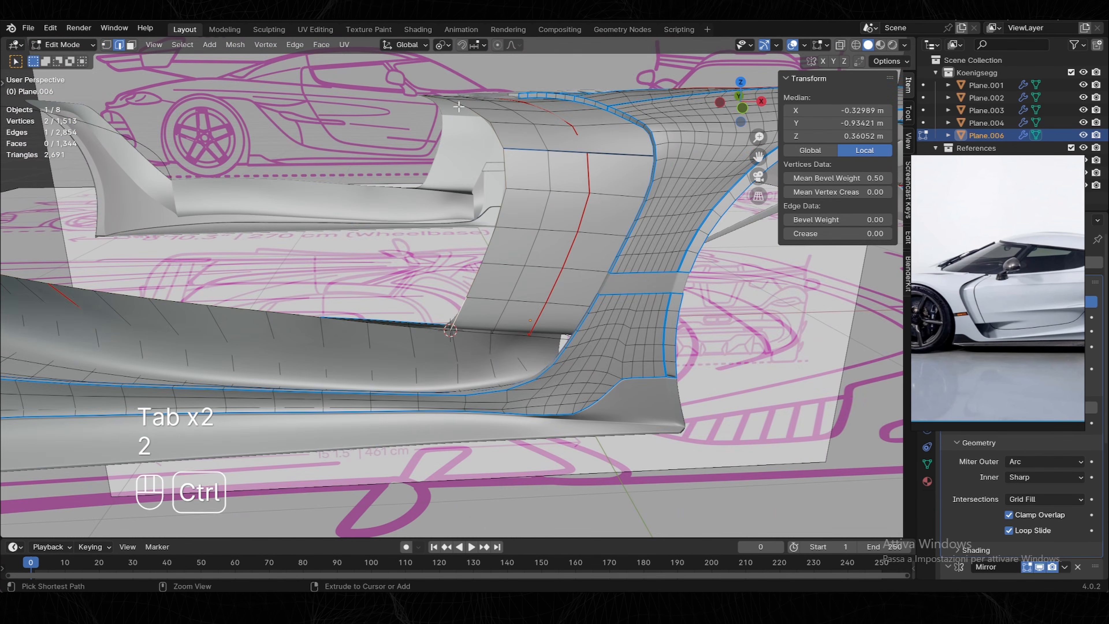
pyautogui.hotkey('shift', 's')
pyautogui.hotkey('shift', 'd')
pyautogui.press('1')
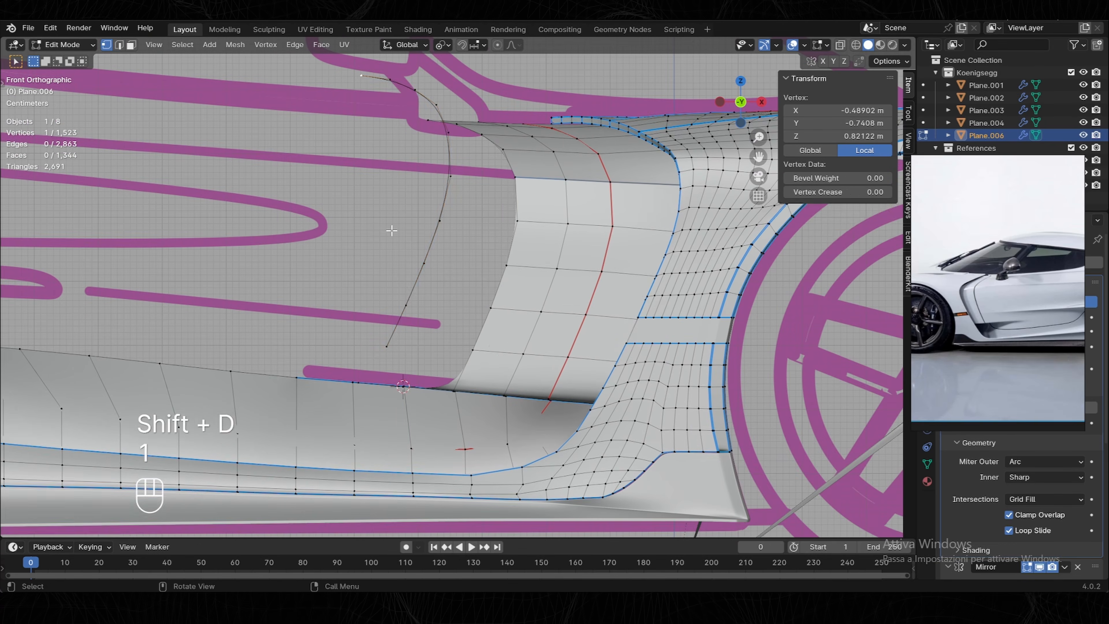
pyautogui.hotkey('shift', 's')
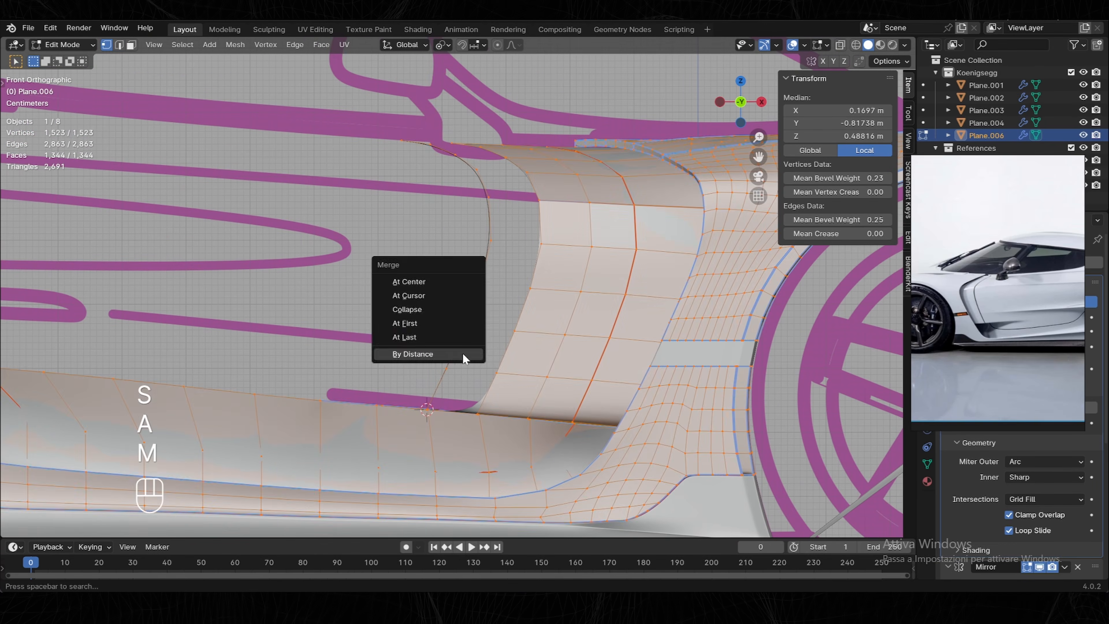
# Fill the strip between the new chain and the existing surface with faces and check it in Object Mode.
pyautogui.press('f')
pyautogui.press('2')
pyautogui.press('f')
pyautogui.press('f')
pyautogui.press('f')
pyautogui.press('f')
pyautogui.press('f')
pyautogui.press('f')
pyautogui.press('Tab')
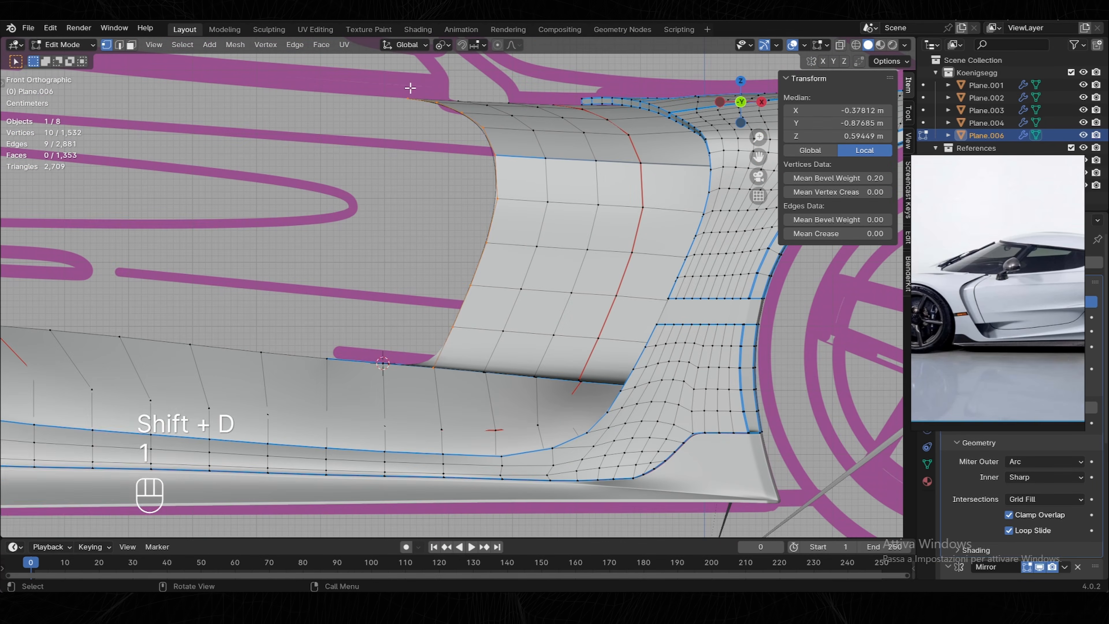
# Attach another duplicated inner chain to the following sill vertex and fill its whole strip with faces.
pyautogui.hotkey('shift', 's')
pyautogui.press('f')
pyautogui.press('2')
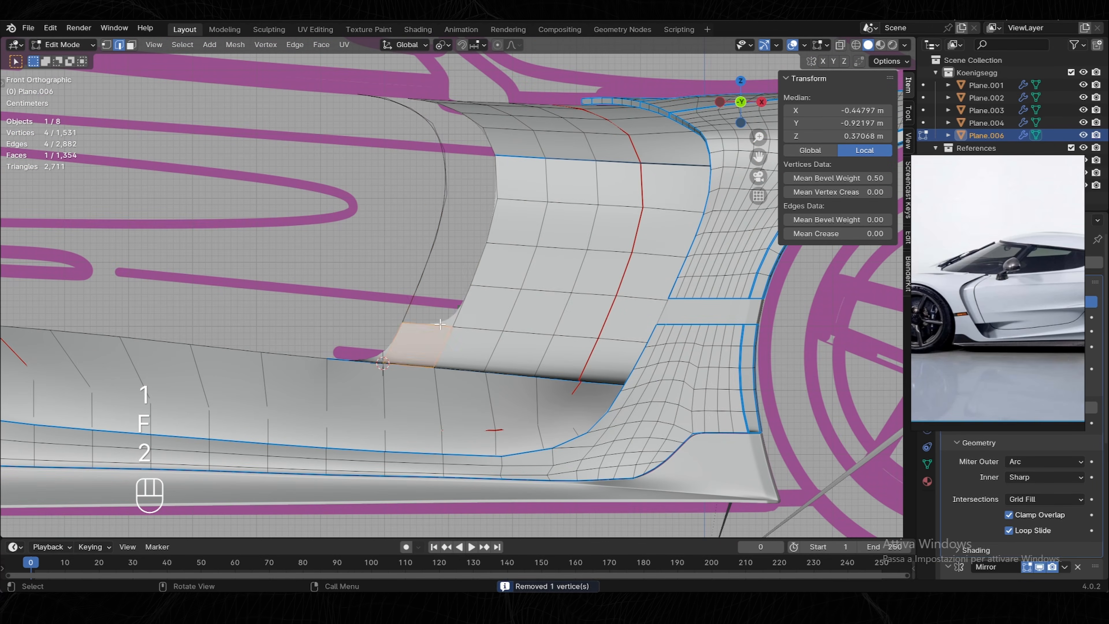
pyautogui.press('f')
pyautogui.press('f')
pyautogui.press('f')
pyautogui.press('f')
pyautogui.press('f')
pyautogui.press('f')
pyautogui.press('f')
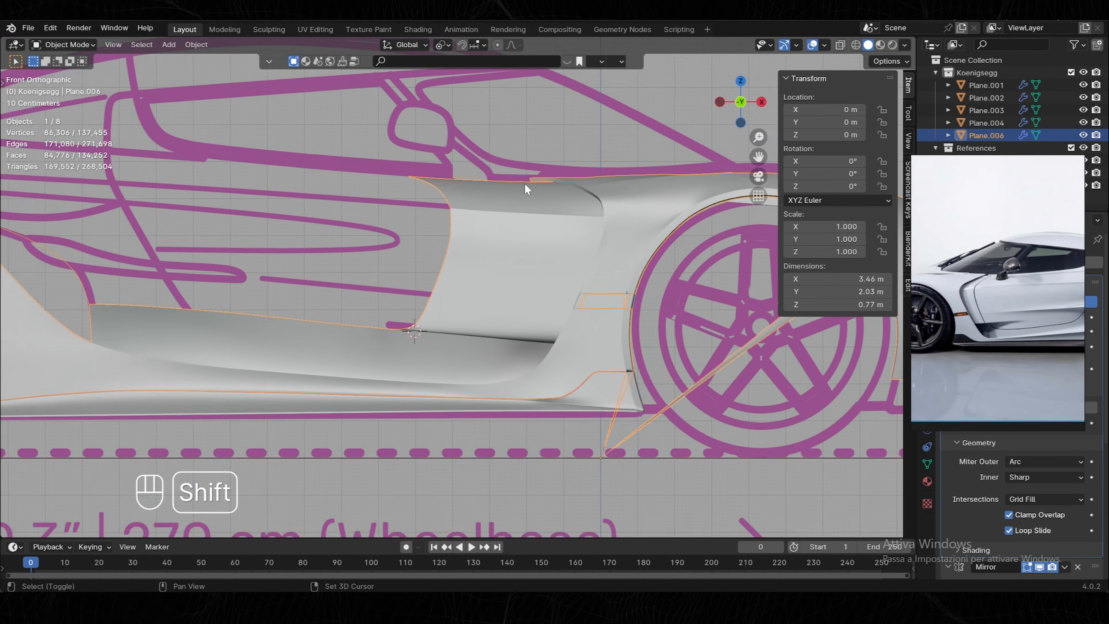
# Compare the reference photo and slide the lower horizontal edge loop of the strips by a factor of about 0.44.
pyautogui.keyDown('shift'); pyautogui.moveTo(525, 183); pyautogui.dragTo(617, 276, button='middle'); pyautogui.keyUp('shift')
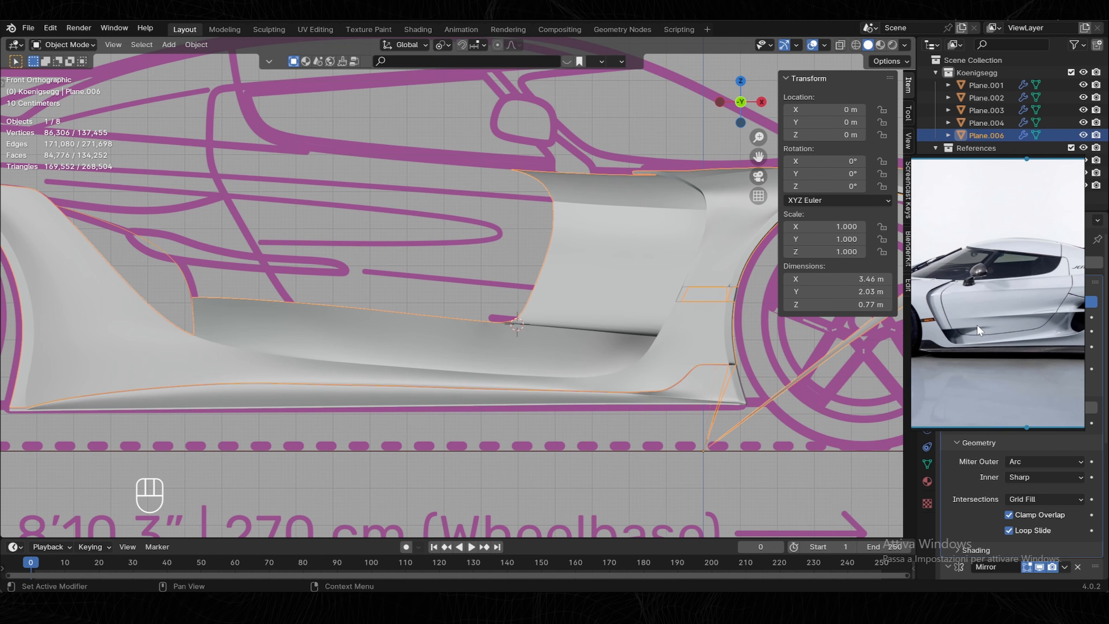
pyautogui.moveTo(977, 325); pyautogui.dragTo(961, 326, button='middle')
pyautogui.press('Tab')
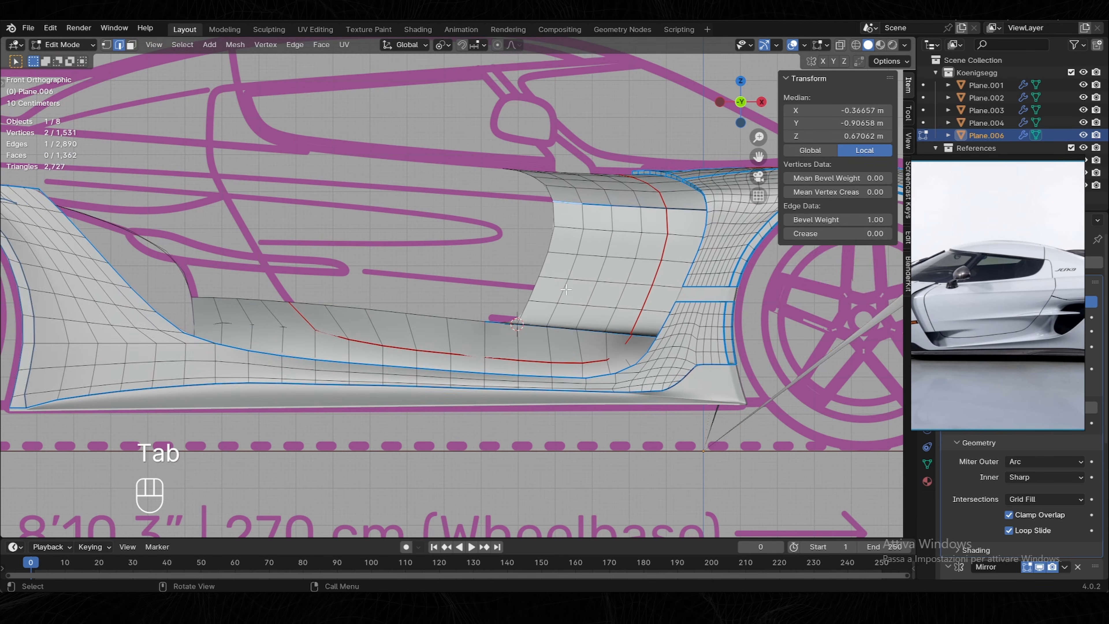
pyautogui.keyDown('shift'); pyautogui.moveTo(593, 295); pyautogui.dragTo(558, 296, button='middle'); pyautogui.keyUp('shift')
pyautogui.scroll(2, 655, 275)
pyautogui.hotkey('alt', 'z')
pyautogui.keyDown('shift'); pyautogui.moveTo(746, 256); pyautogui.dragTo(634, 193, button='middle'); pyautogui.keyUp('shift')
pyautogui.press('2')
pyautogui.keyDown('alt'); pyautogui.click(480, 217); pyautogui.keyUp('alt')
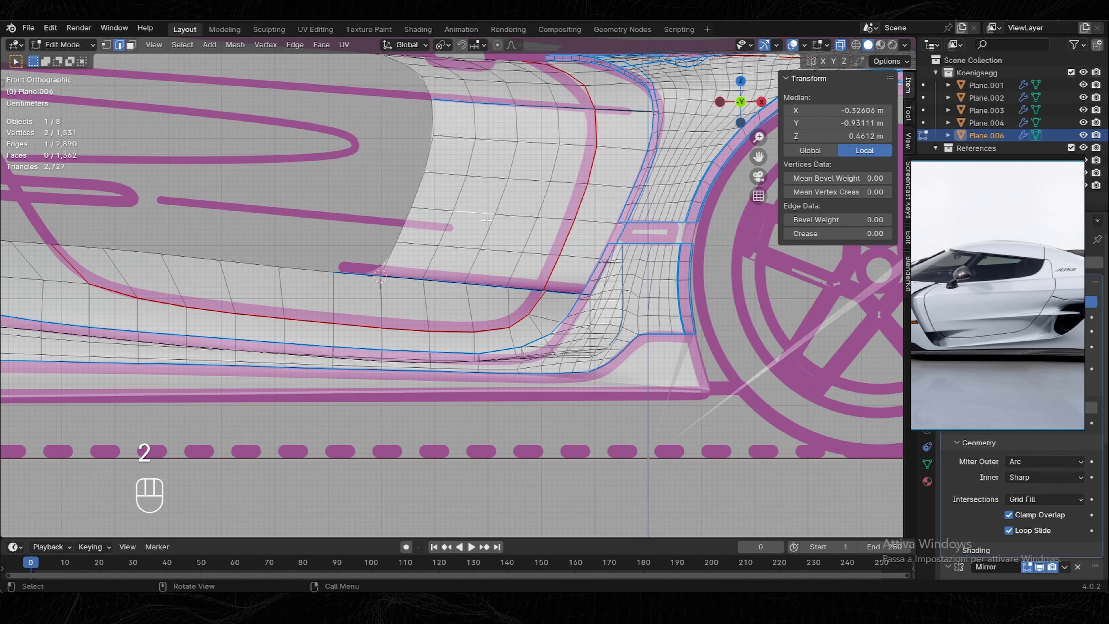
pyautogui.press('g')
pyautogui.press('g')
pyautogui.click(491, 259)
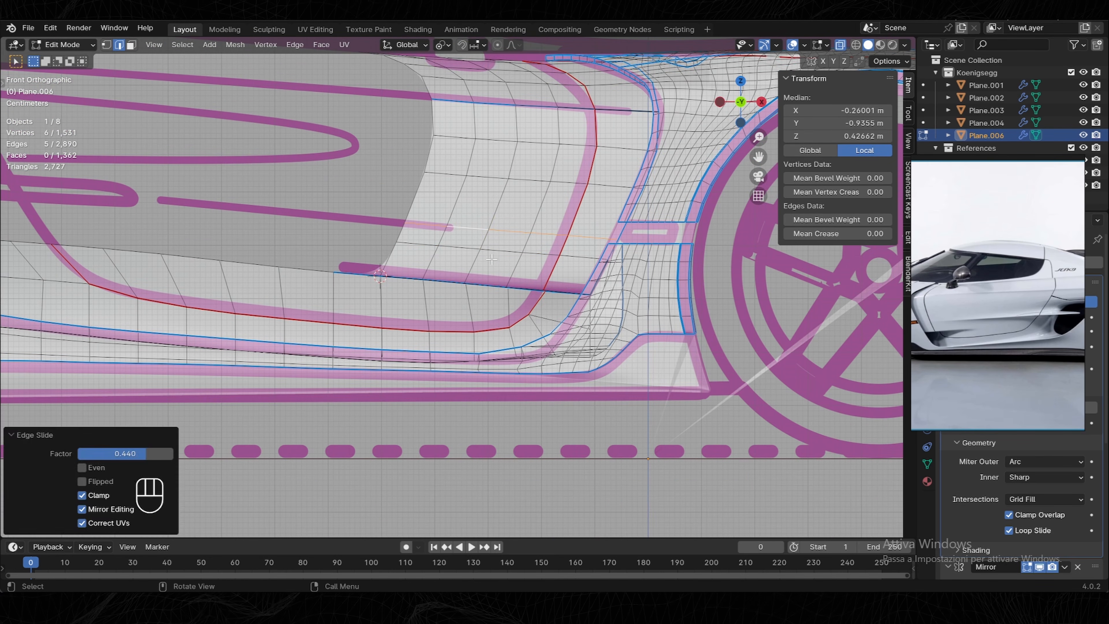
# Select the crosswise edges around the slid loop and distribute their vertices with Space, using cubic interpolation.
pyautogui.click(194, 46)
pyautogui.click(375, 252)
pyautogui.click(182, 44)
pyautogui.click(350, 250)
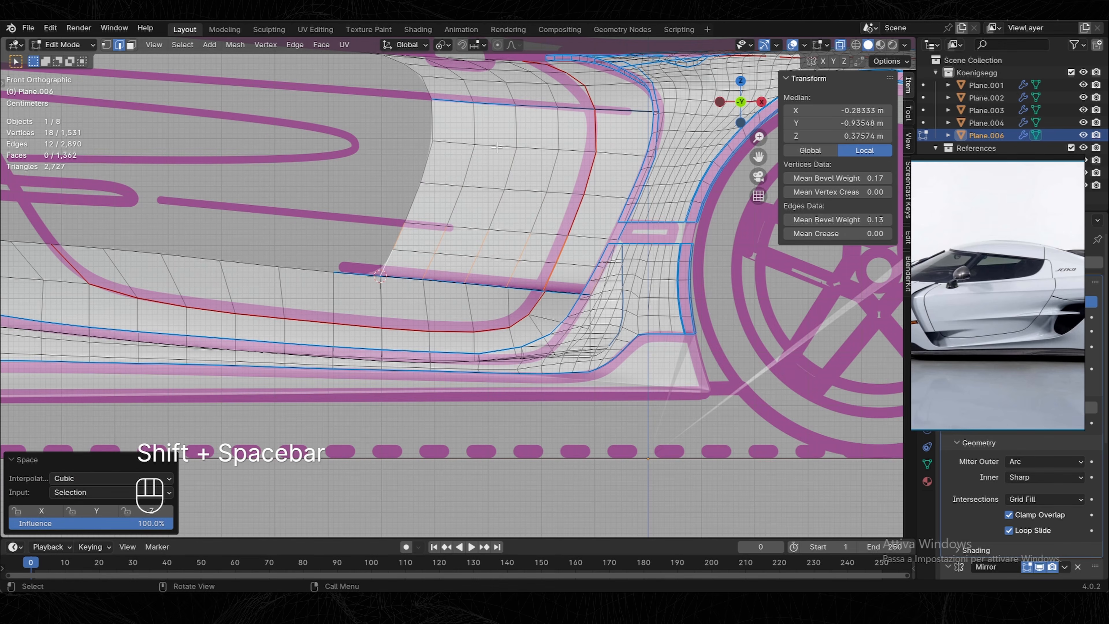
# Add a further inner strip of faces from the next sill edge toward the door opening.
pyautogui.press('Tab')
pyautogui.press('Tab')
pyautogui.press('2')
pyautogui.scroll(3, 419, 396)
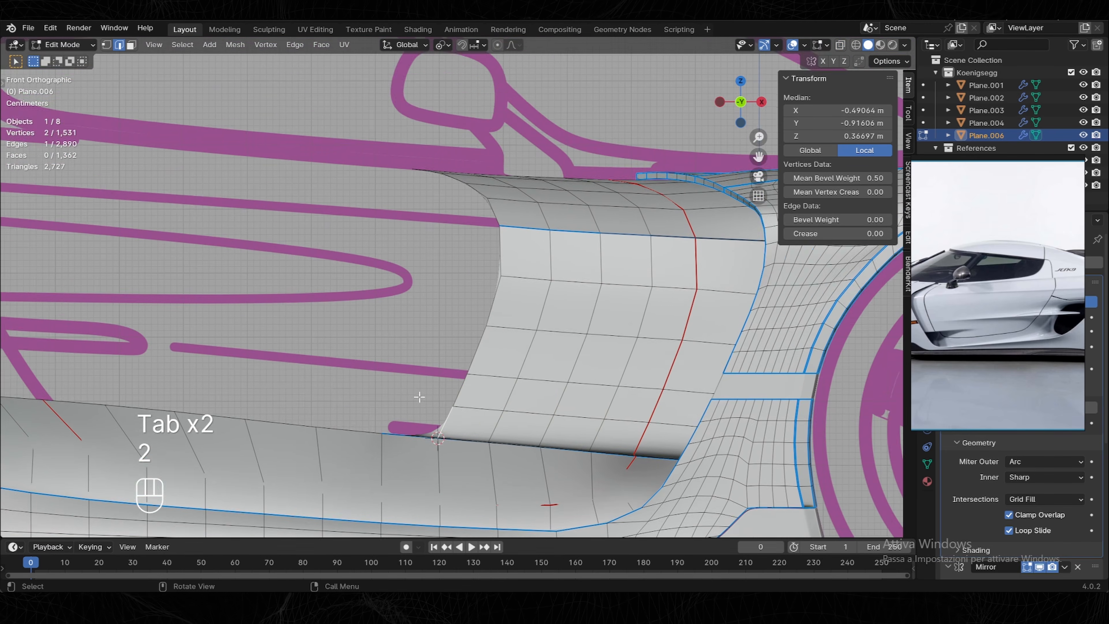
pyautogui.moveTo(419, 396); pyautogui.dragTo(409, 311, button='middle')
pyautogui.press('1')
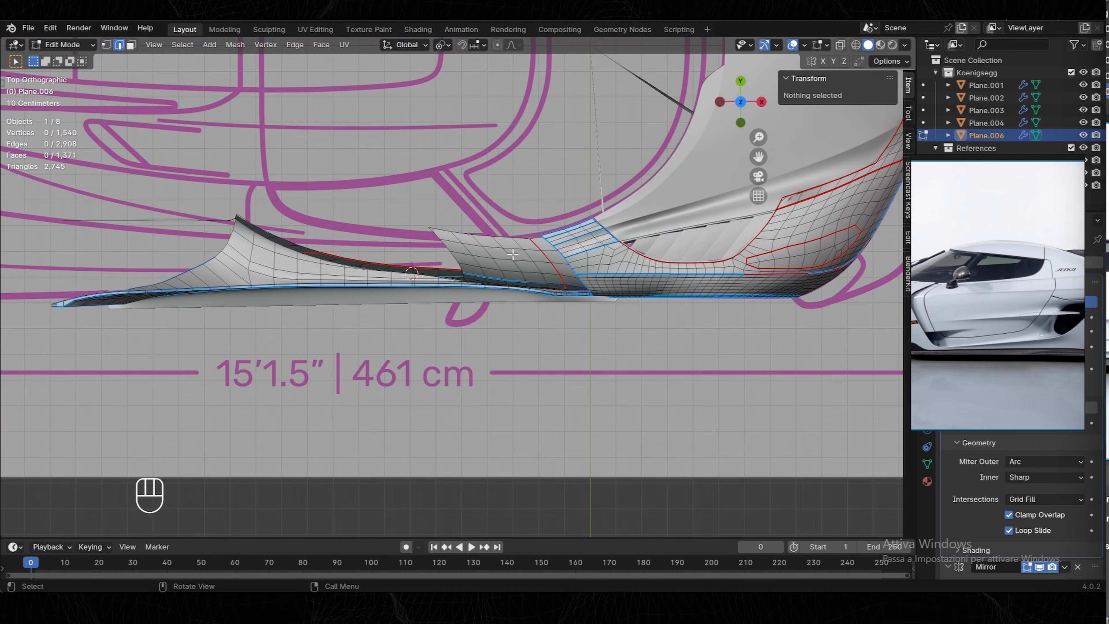
# Slide the strips' upper border vertices along their edges onto the top-view blueprint line, and bring up the side reference photo.
pyautogui.scroll(4, 513, 254)
pyautogui.keyDown('shift'); pyautogui.moveTo(565, 236); pyautogui.dragTo(533, 248, button='middle'); pyautogui.keyUp('shift')
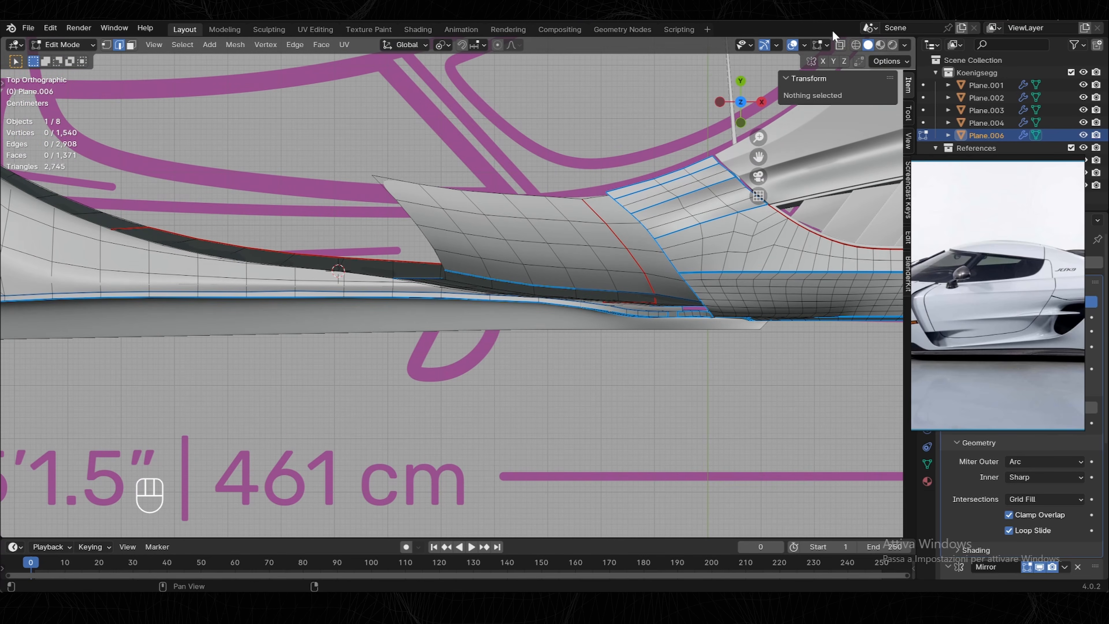
pyautogui.hotkey('alt', 'z')
pyautogui.press('1')
pyautogui.click(526, 196)
pyautogui.press('g')
pyautogui.press('g')
pyautogui.click(531, 201)
pyautogui.click(372, 175)
pyautogui.press('g')
pyautogui.press('g')
pyautogui.click(398, 204)
pyautogui.moveTo(1004, 197); pyautogui.dragTo(983, 394, button='middle')
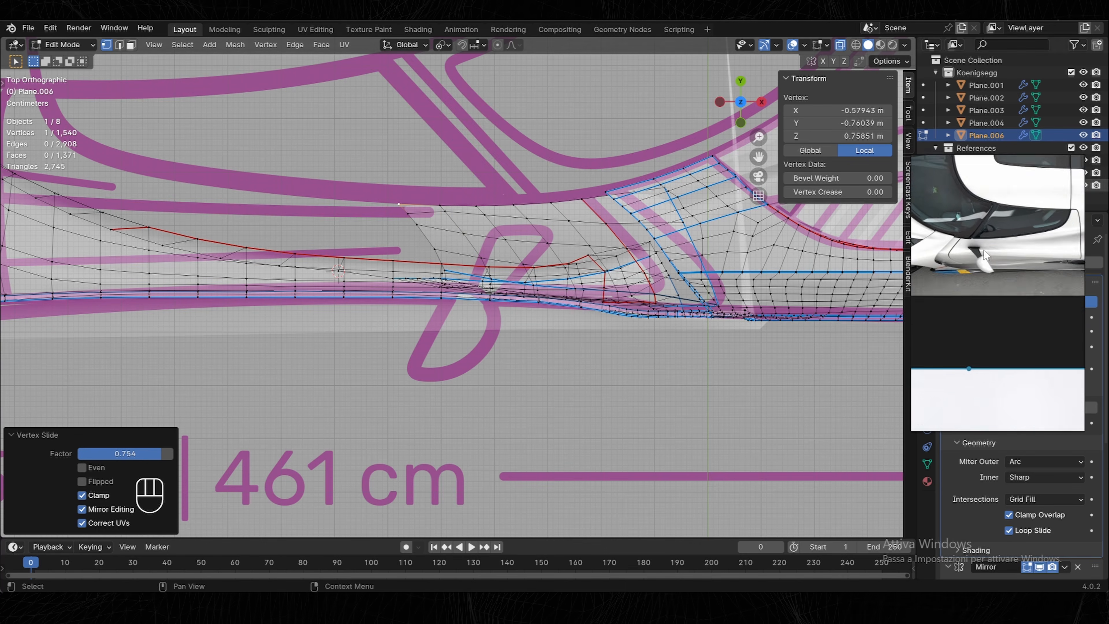
# Select the edge path at the newest strip's upper end and extend the selection to its edge rings.
pyautogui.scroll(-1, 1092, 332)
pyautogui.moveTo(332, 279); pyautogui.dragTo(436, 244, button='middle')
pyautogui.press('2')
pyautogui.click(342, 236)
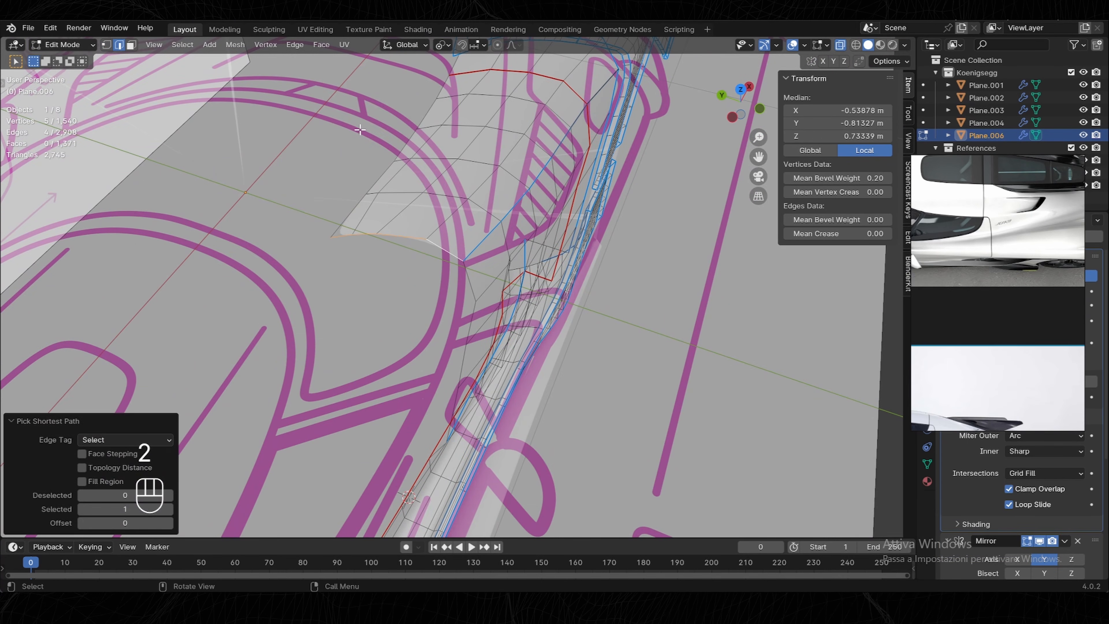
pyautogui.click(181, 44)
pyautogui.click(372, 252)
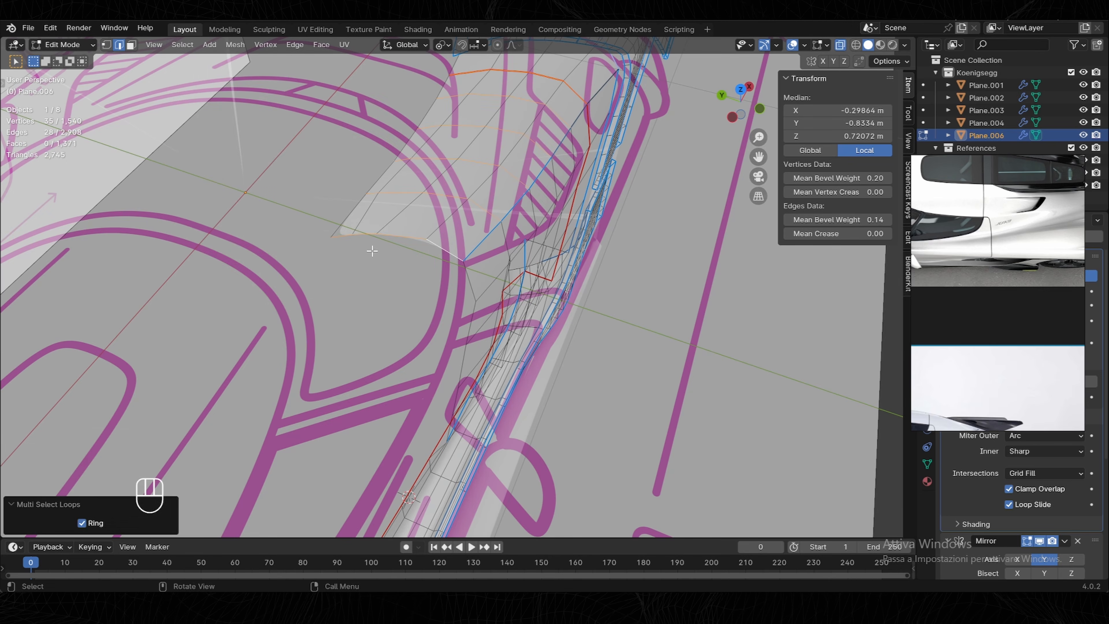
pyautogui.moveTo(532, 138); pyautogui.dragTo(415, 161, button='middle')
# Duplicate the inner edge chain to the next sill vertex, merge vertices by distance, and fill the strip with faces.
pyautogui.click(349, 348)
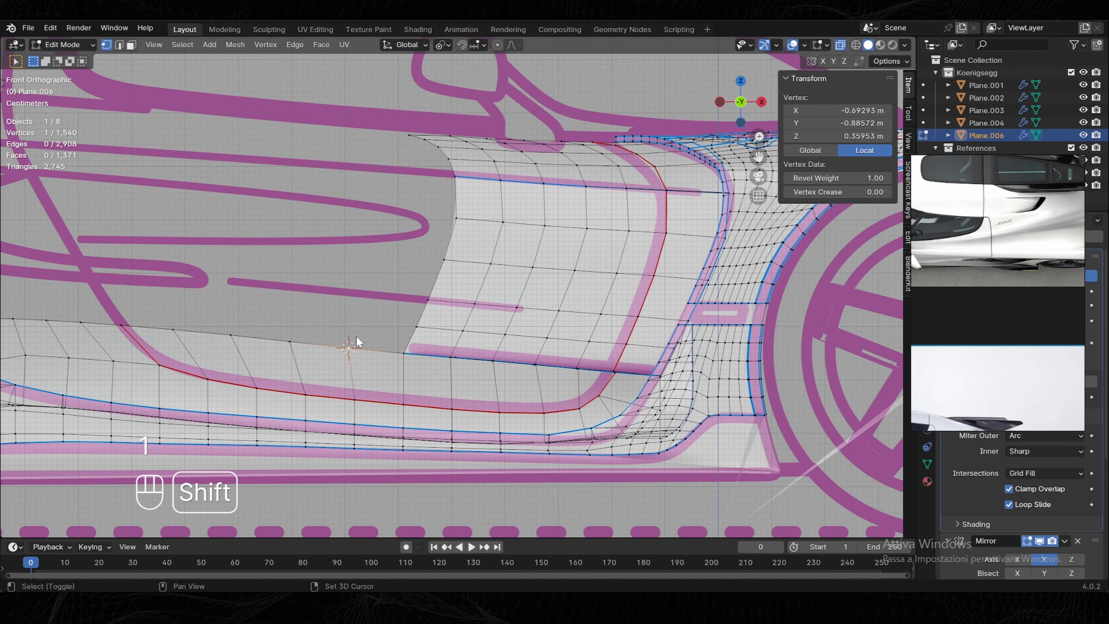
pyautogui.hotkey('shift', 's')
pyautogui.press('2')
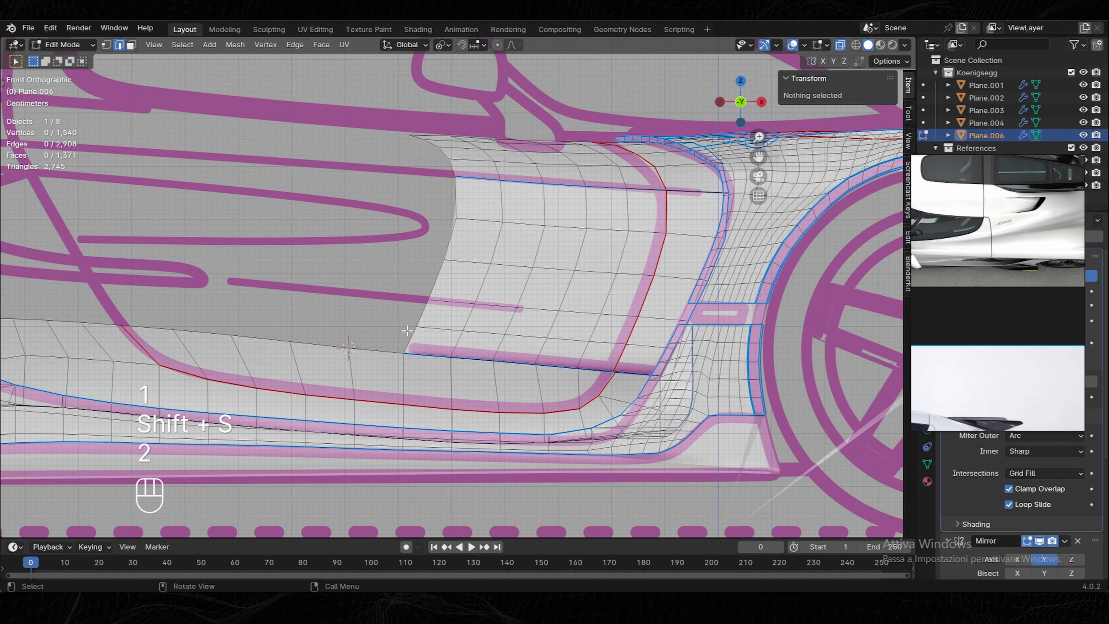
pyautogui.keyDown('alt'); pyautogui.click(406, 350); pyautogui.keyUp('alt')
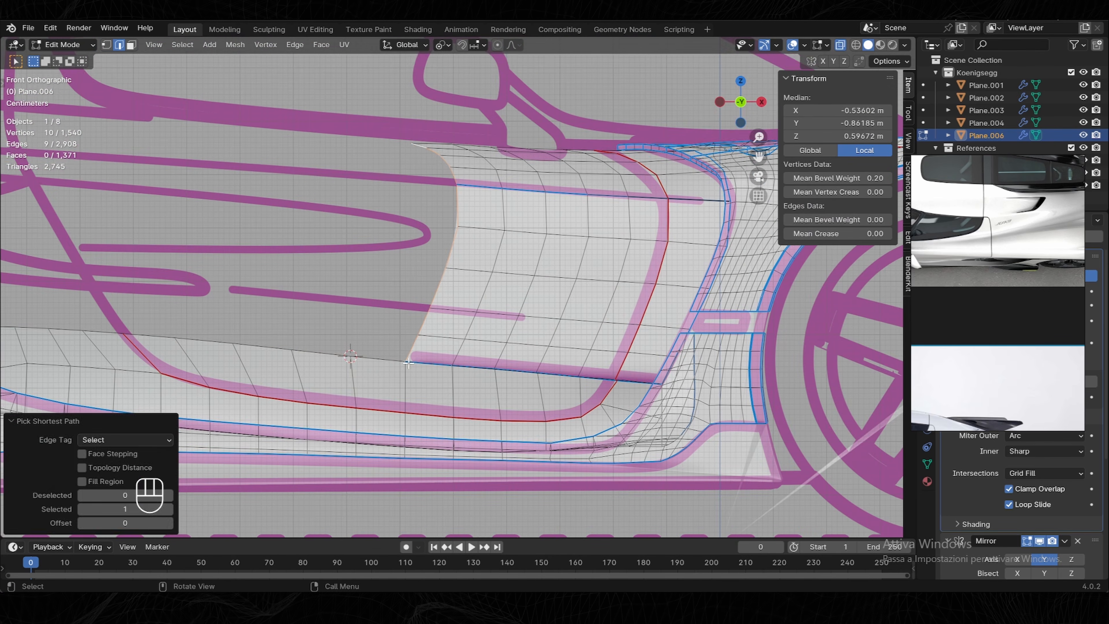
pyautogui.click(408, 363)
pyautogui.hotkey('shift', 's')
pyautogui.press('2')
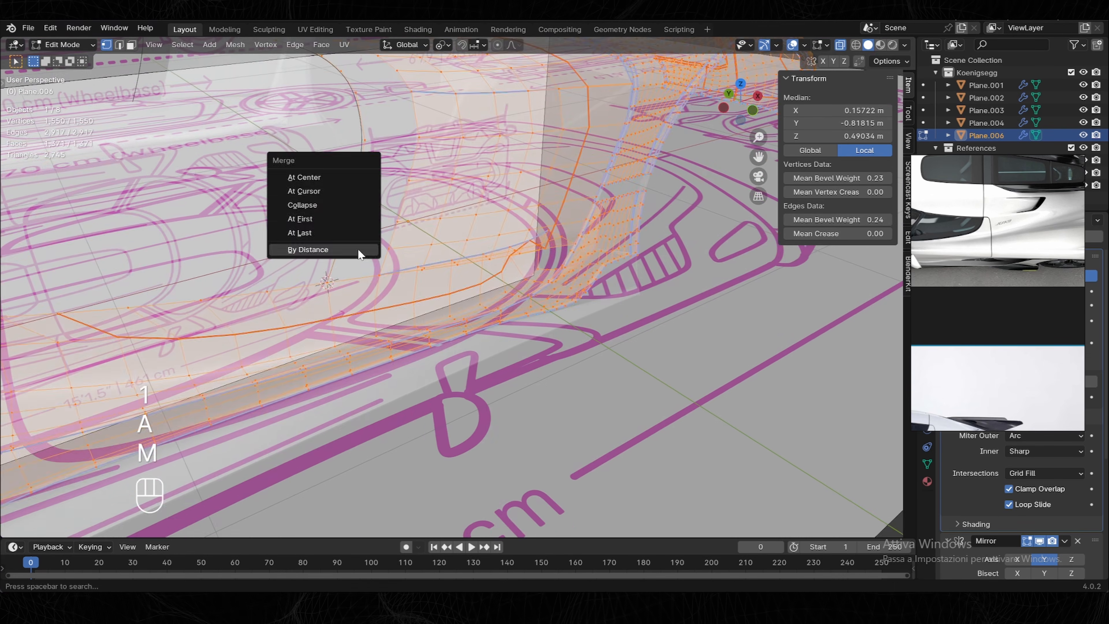
pyautogui.click(359, 251)
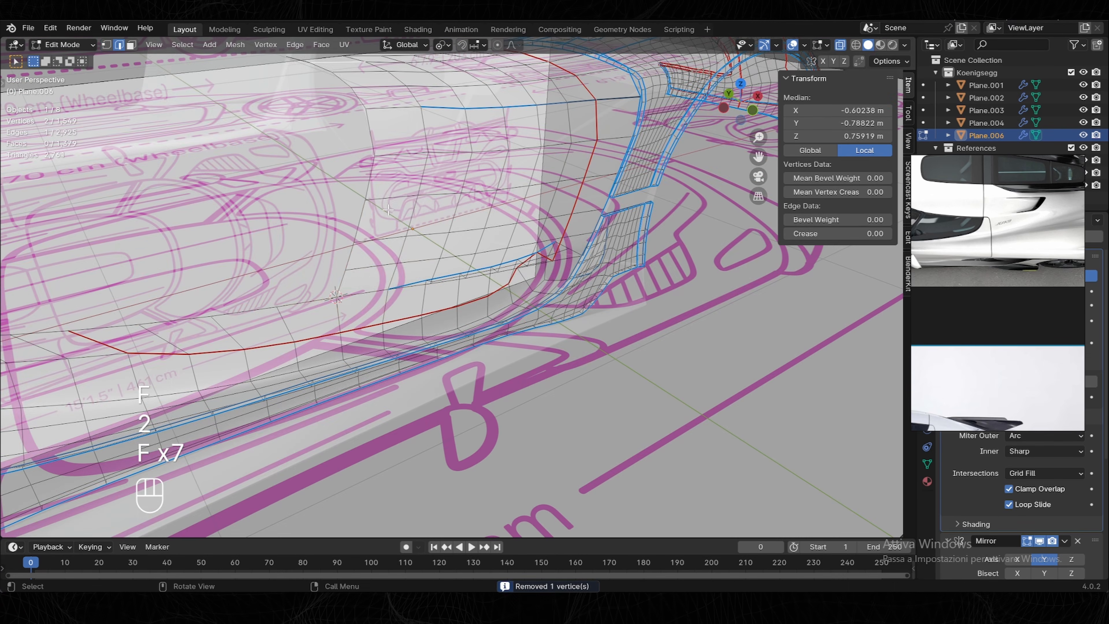
# Inspect the new strip and relax the edges along its upper horizontal crease.
pyautogui.press('Tab')
pyautogui.press('Tab')
pyautogui.moveTo(529, 198); pyautogui.dragTo(468, 207, button='middle')
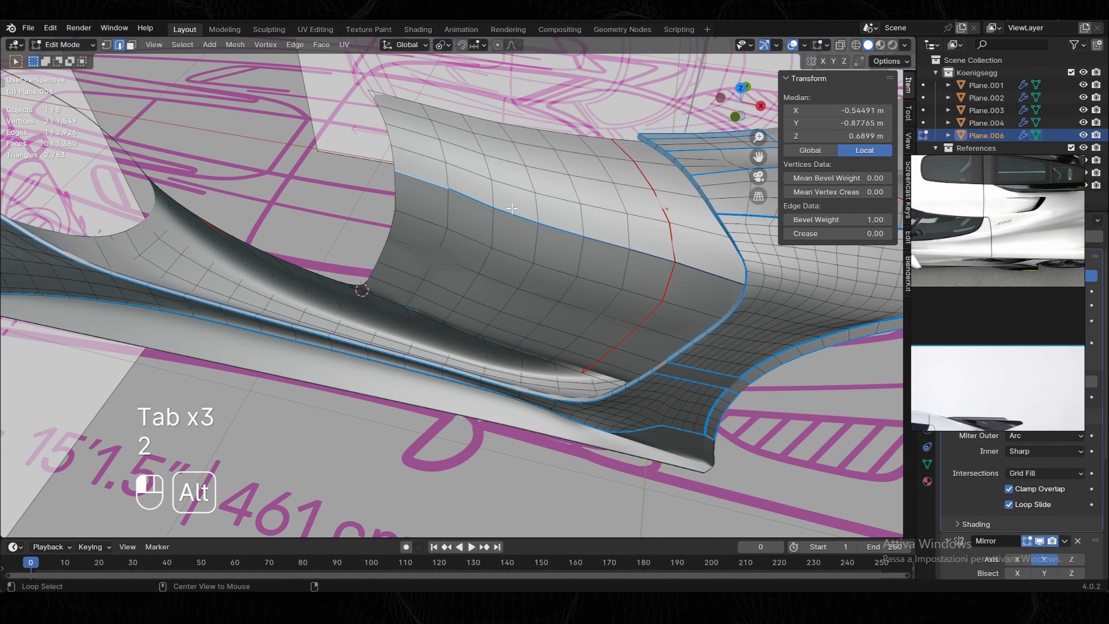
pyautogui.hotkey('shift', 'r')
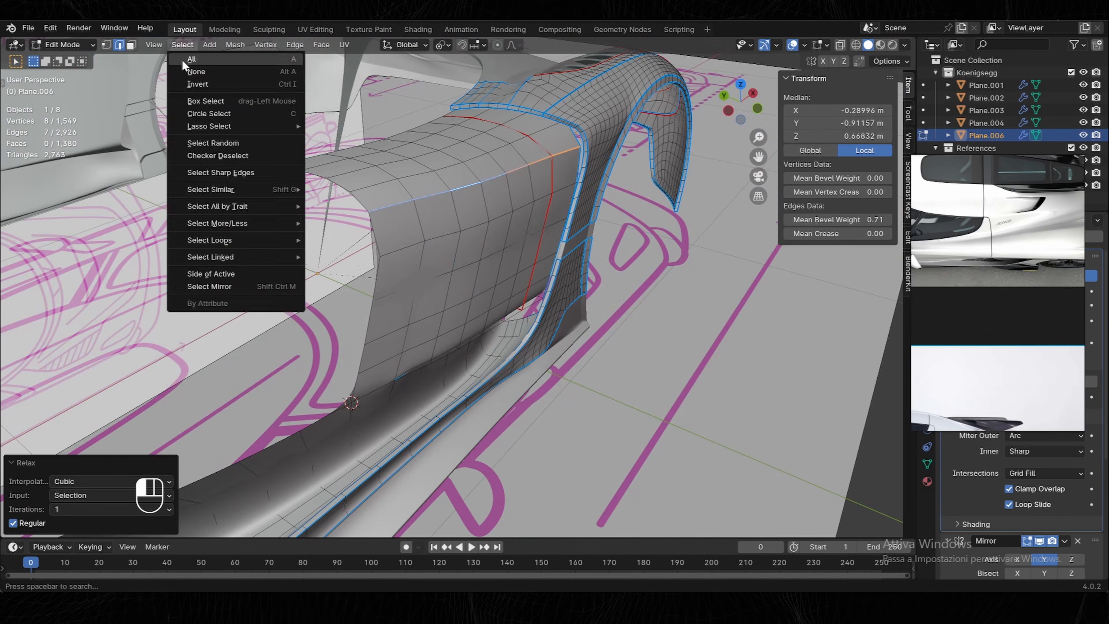
# Limit the selection to the strips' horizontal edge loops with X-ray and circle select, and relax them.
pyautogui.hotkey('ctrl', 'z')
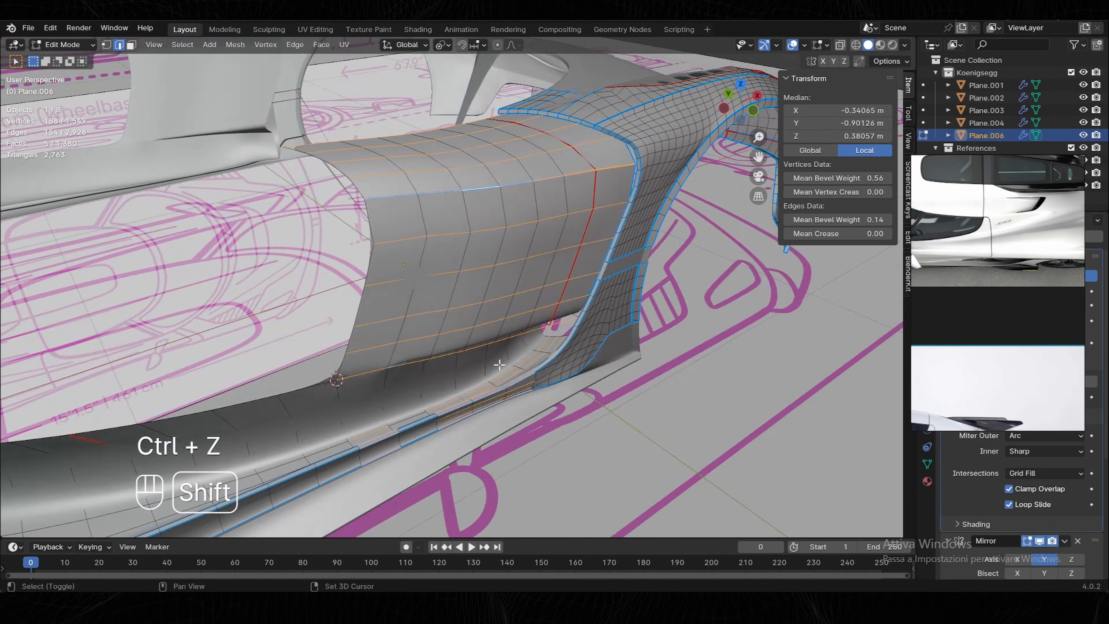
pyautogui.moveTo(499, 364); pyautogui.dragTo(523, 332, button='middle')
pyautogui.hotkey('alt', 'z')
pyautogui.press('w')
pyautogui.keyDown('ctrl'); pyautogui.moveTo(524, 332); pyautogui.dragTo(537, 372); pyautogui.keyUp('ctrl')
pyautogui.moveTo(537, 372); pyautogui.dragTo(474, 383, button='middle')
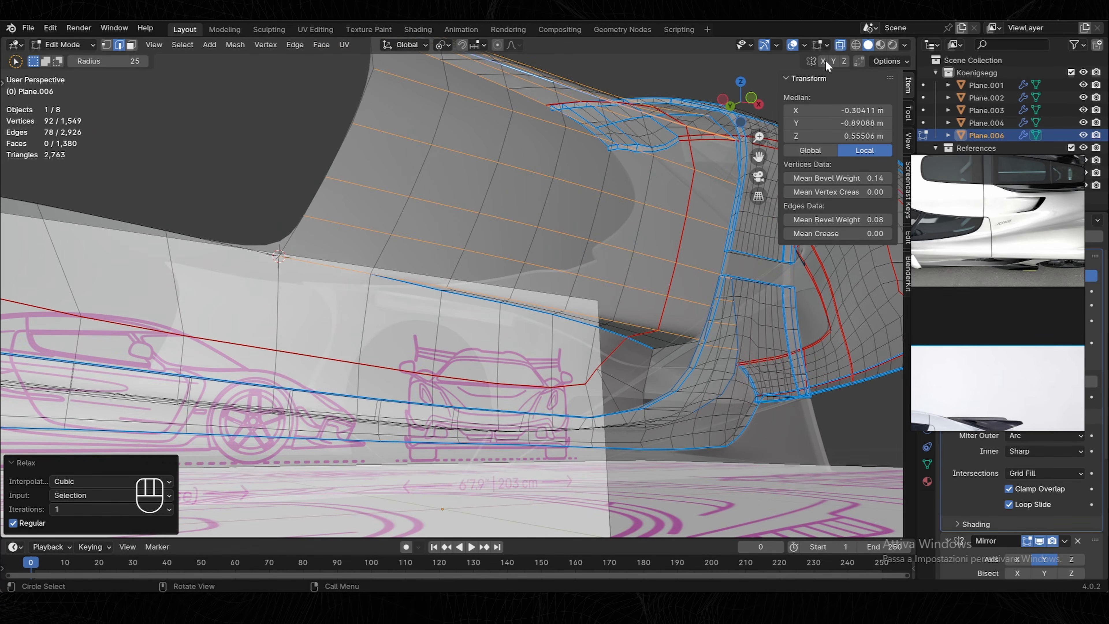
# Examine the relaxed strips against the front blueprint and in Object Mode, and return to editing the mesh.
pyautogui.press('w')
pyautogui.keyDown('alt'); pyautogui.moveTo(519, 197); pyautogui.dragTo(472, 227, button='middle'); pyautogui.keyUp('alt')
pyautogui.scroll(-5, 442, 257)
pyautogui.keyDown('shift'); pyautogui.moveTo(420, 255); pyautogui.dragTo(428, 302, button='middle'); pyautogui.keyUp('shift')
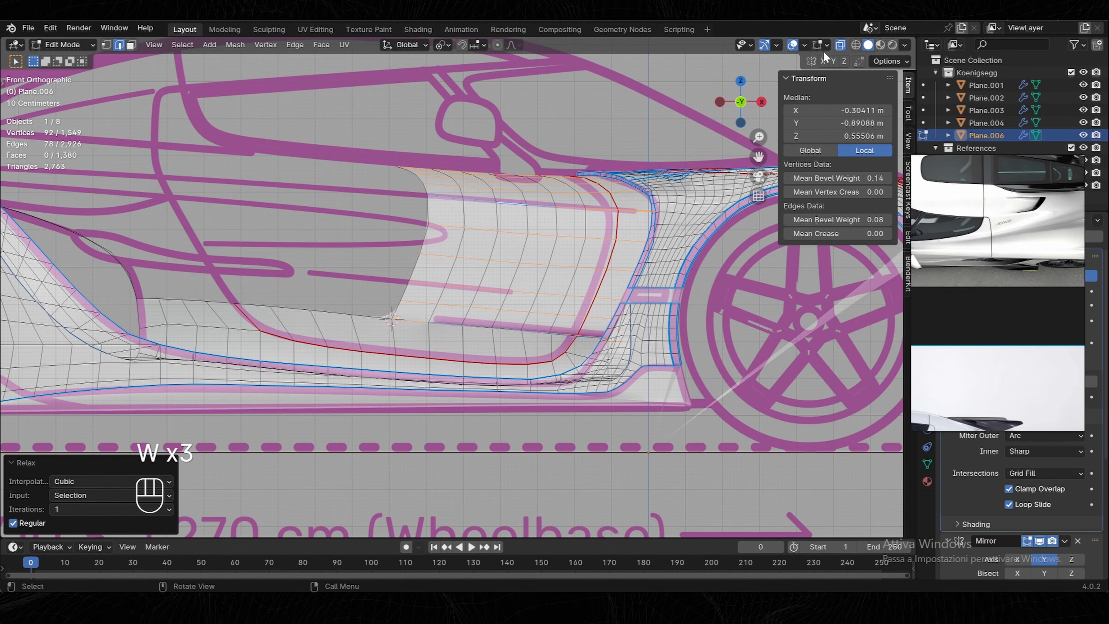
pyautogui.press('Tab')
pyautogui.moveTo(584, 185); pyautogui.dragTo(493, 331, button='middle')
pyautogui.press('Tab')
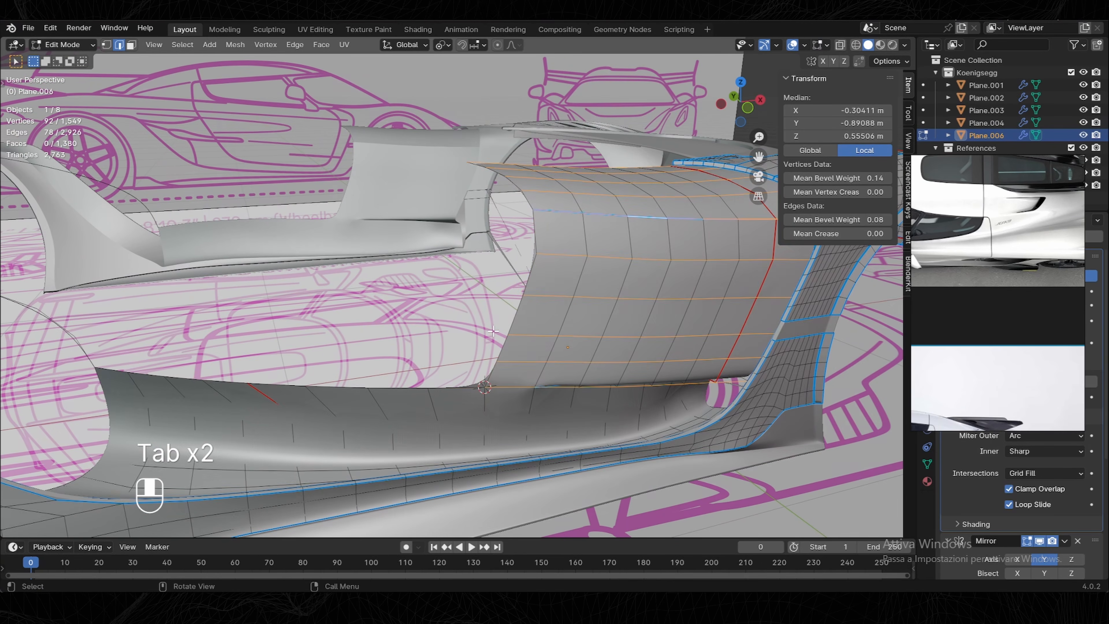
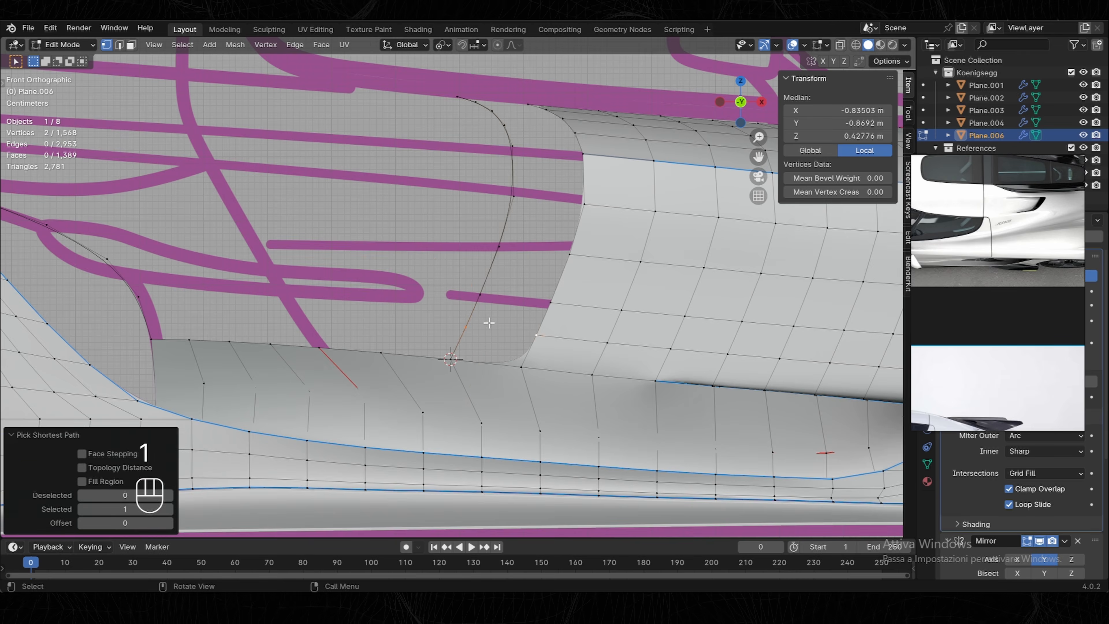
# Fill the gap between the duplicated edge path and the door panel's open rear edge with a strip of faces.
pyautogui.press('f')
pyautogui.press('2')
pyautogui.press('f')
pyautogui.press('f')
pyautogui.press('f')
pyautogui.press('f')
pyautogui.press('f')
pyautogui.press('f')
pyautogui.press('f')
pyautogui.press('1')
# Duplicate the rear edge path further back, line it up with the sill, and merge all vertices by distance.
pyautogui.keyDown('shift'); pyautogui.moveTo(473, 240); pyautogui.dragTo(496, 258, button='middle'); pyautogui.keyUp('shift')
pyautogui.hotkey('shift', 'd')
pyautogui.click(444, 290)
pyautogui.press('f')
pyautogui.click(403, 340)
pyautogui.hotkey('shift', 's')
pyautogui.press('a')
pyautogui.press('m')
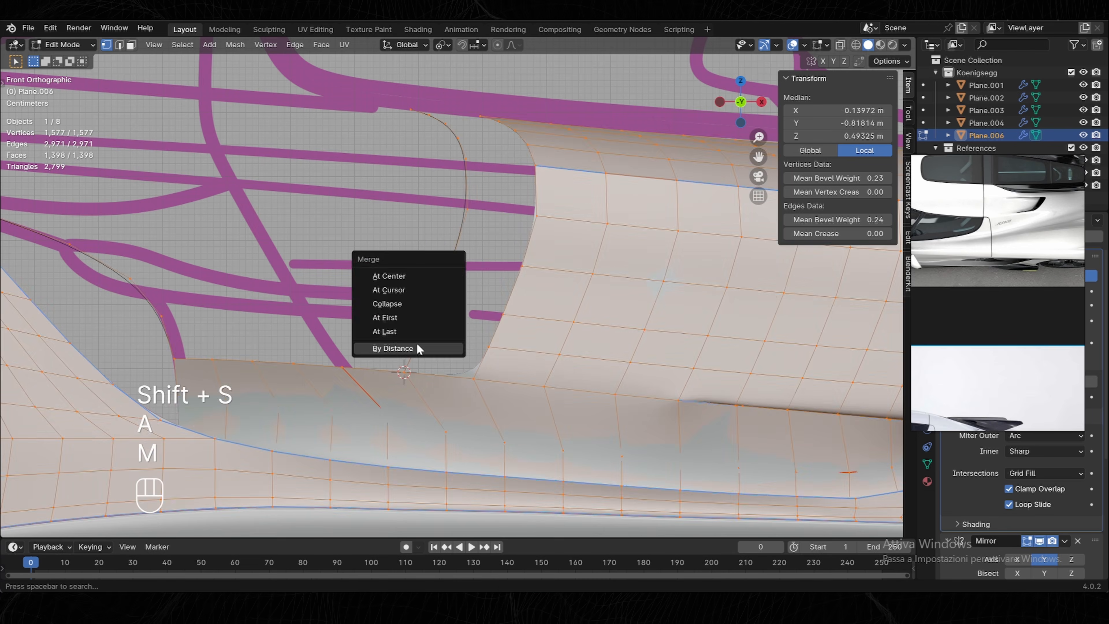
pyautogui.click(418, 350)
# Bridge the newly duplicated rear edge path to the door panel with a second strip of faces.
pyautogui.press('f')
pyautogui.press('2')
pyautogui.press('f')
pyautogui.press('f')
pyautogui.press('f')
pyautogui.press('f')
pyautogui.press('f')
pyautogui.press('f')
pyautogui.press('f')
pyautogui.press('f')
pyautogui.keyDown('shift'); pyautogui.moveTo(404, 306); pyautogui.dragTo(457, 288, button='middle'); pyautogui.keyUp('shift')
# Place the 3D cursor on the sill vertex and duplicate the door panel's new rear edge path.
pyautogui.press('1')
pyautogui.hotkey('shift', 's')
pyautogui.press('2')
pyautogui.keyDown('ctrl'); pyautogui.click(474, 96); pyautogui.keyUp('ctrl')
pyautogui.hotkey('shift', 'd')
pyautogui.click(395, 68)
pyautogui.press('1')
# Snap the duplicated path to the 3D cursor with offset and mirror it with an X scale of -1.
pyautogui.click(383, 66)
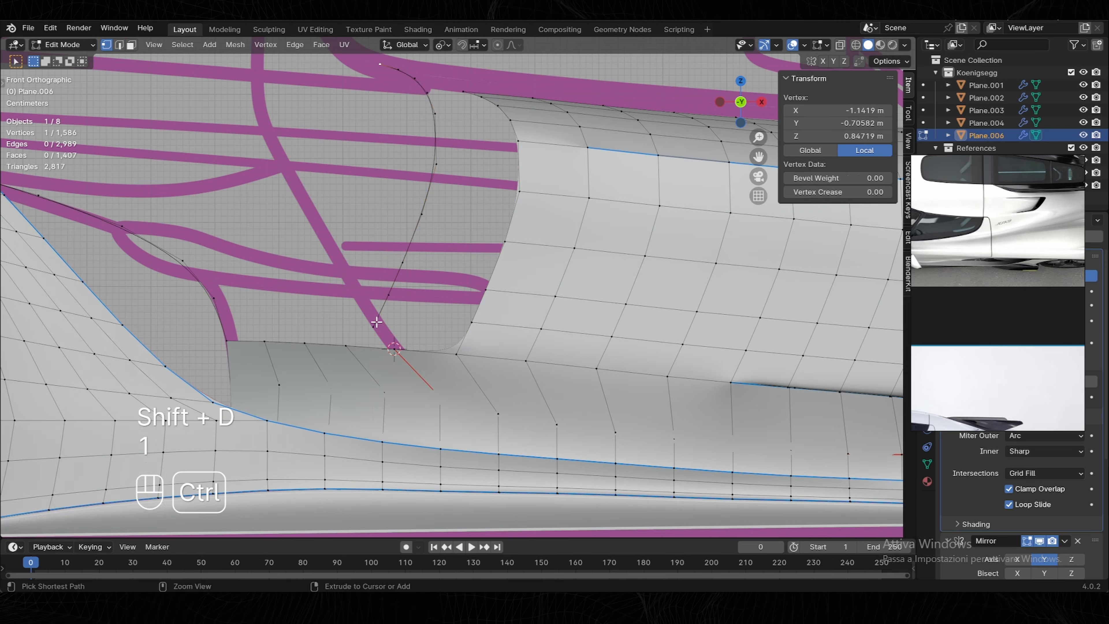
pyautogui.keyDown('ctrl'); pyautogui.click(376, 323); pyautogui.keyUp('ctrl')
pyautogui.hotkey('shift', 's')
pyautogui.click(426, 245)
pyautogui.press('s')
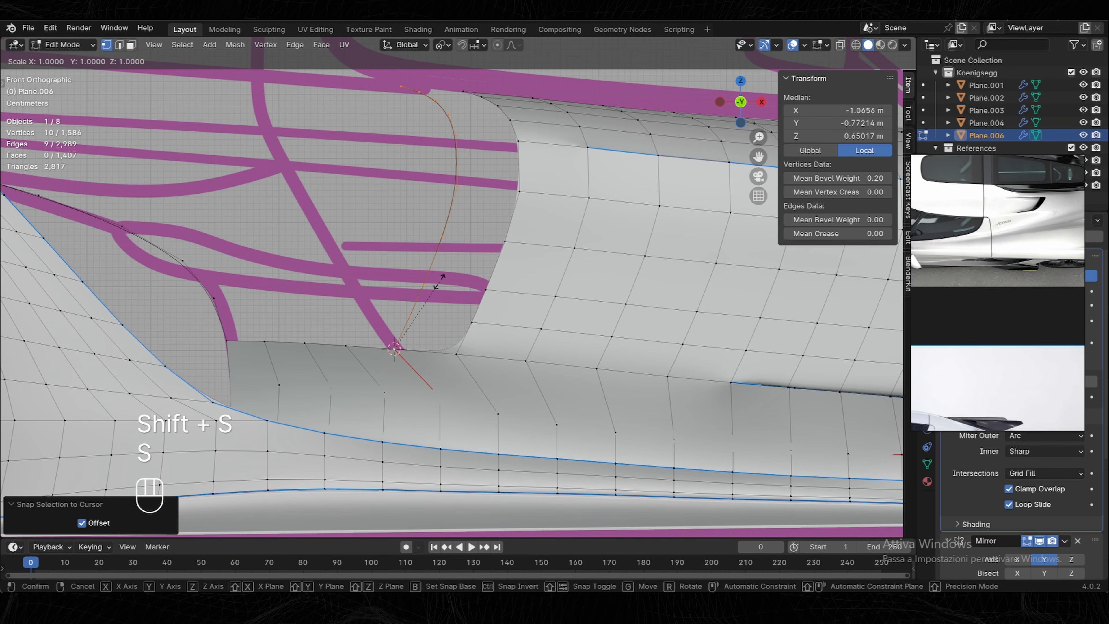
pyautogui.press('Return')
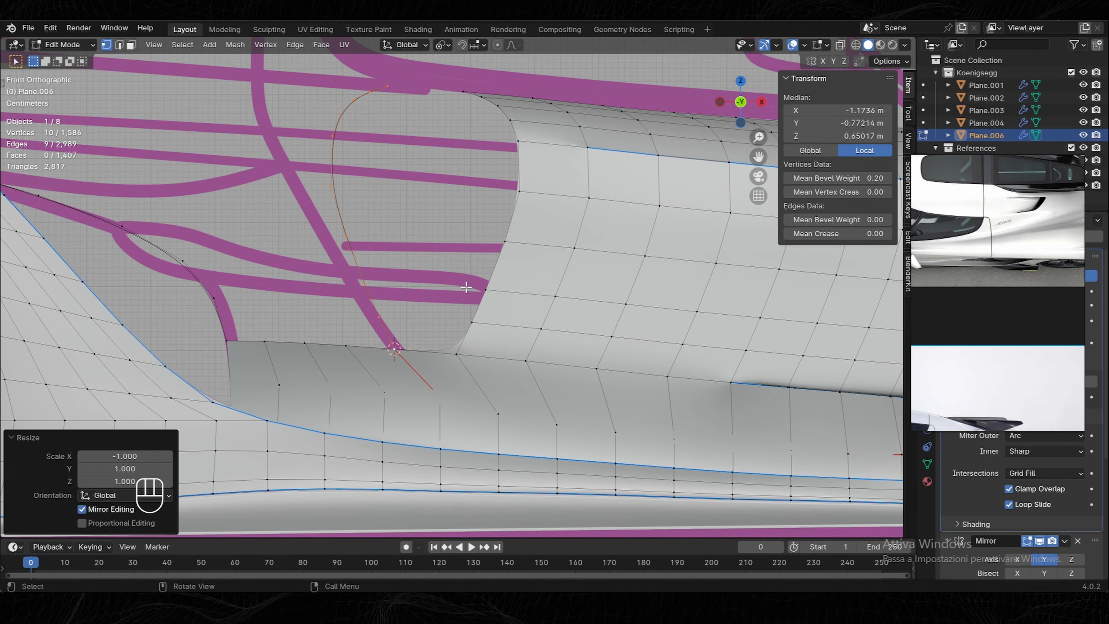
# Move the mirrored path's lower vertices one by one along X onto the blueprint's rear door line.
pyautogui.click(379, 317)
pyautogui.press('g')
pyautogui.press('x')
pyautogui.click(403, 319)
pyautogui.click(365, 285)
pyautogui.press('g')
pyautogui.press('x')
pyautogui.click(400, 284)
pyautogui.click(346, 237)
pyautogui.press('x')
pyautogui.click(401, 251)
pyautogui.scroll(-1, 401, 252)
pyautogui.keyDown('shift'); pyautogui.moveTo(401, 252); pyautogui.dragTo(192, 232, button='middle'); pyautogui.keyUp('shift')
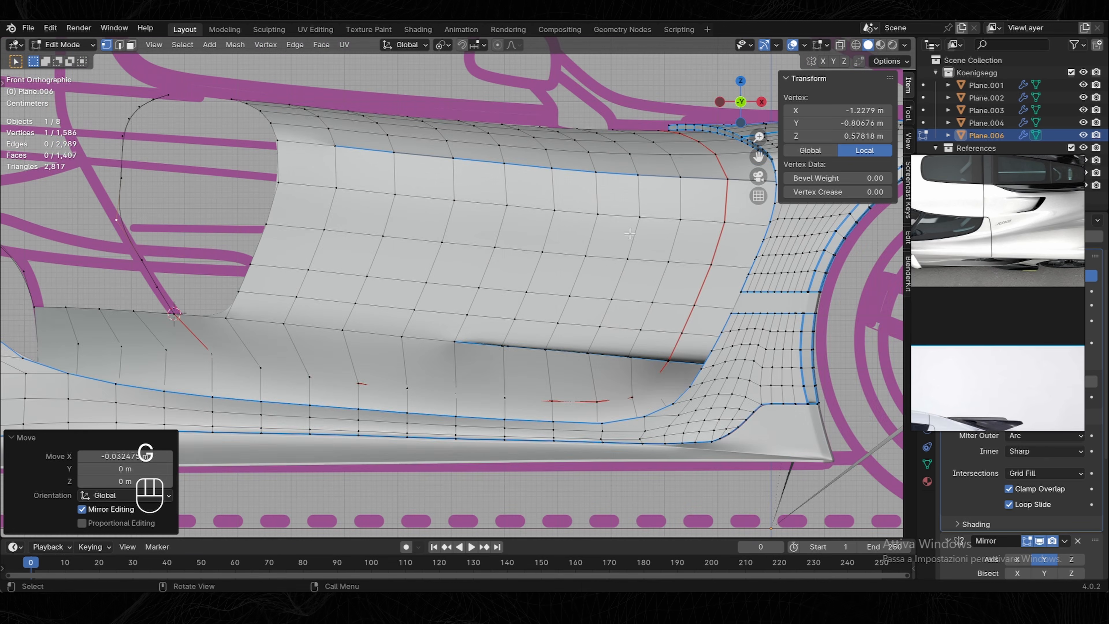
# Enable X-ray and shift the path's upper vertices along X to the blueprint's rear door line, the last by about -0.12 m.
pyautogui.hotkey('alt', 'z')
pyautogui.keyDown('shift'); pyautogui.moveTo(262, 210); pyautogui.dragTo(346, 208, button='middle'); pyautogui.keyUp('shift')
pyautogui.moveTo(953, 380); pyautogui.dragTo(1057, 218, button='middle')
pyautogui.keyDown('shift'); pyautogui.moveTo(346, 208); pyautogui.dragTo(453, 262, button='middle'); pyautogui.keyUp('shift')
pyautogui.scroll(-2, 394, 232)
pyautogui.press('g')
pyautogui.press('x')
pyautogui.click(372, 225)
pyautogui.click(368, 196)
pyautogui.press('g')
pyautogui.press('x')
pyautogui.click(332, 199)
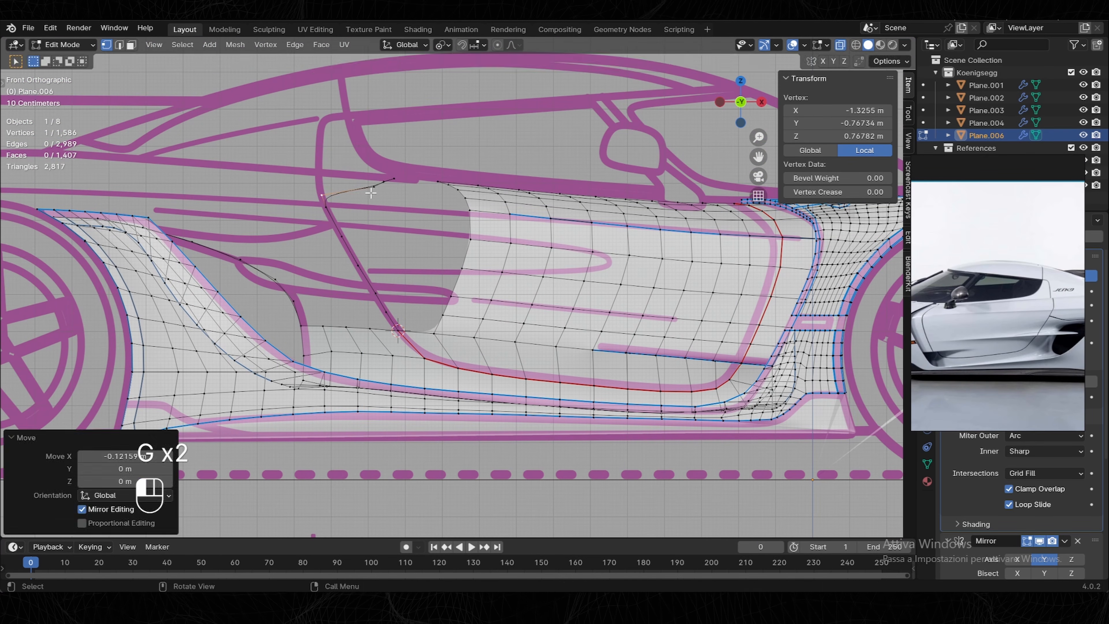
# Move the top vertices of the rear door path along X to follow the blueprint outline.
pyautogui.click(378, 189)
pyautogui.press('g')
pyautogui.press('x')
pyautogui.click(393, 186)
pyautogui.press('g')
pyautogui.press('x')
pyautogui.click(339, 187)
# Select the whole mesh and merge its vertices by distance.
pyautogui.press('1')
pyautogui.press('a')
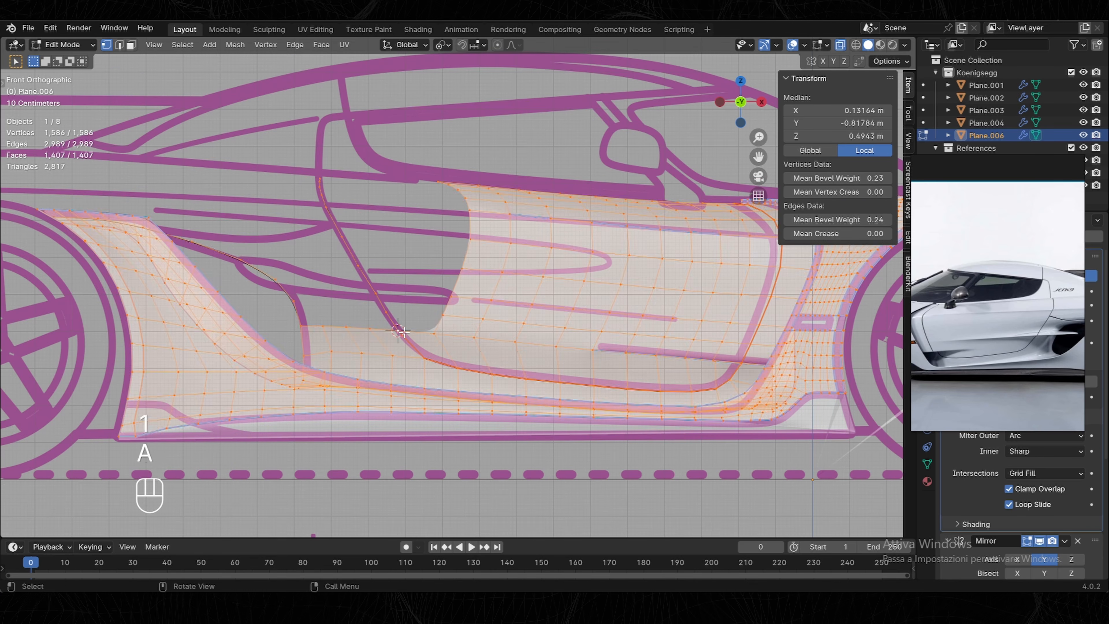
pyautogui.press('m')
pyautogui.press('b')
# Select the rear door path from the sill up to its upper corner and scale it.
pyautogui.click(397, 330)
pyautogui.keyDown('ctrl'); pyautogui.click(320, 178); pyautogui.keyUp('ctrl')
pyautogui.press('s')
pyautogui.click(486, 161)
pyautogui.hotkey('shift', 'r')
pyautogui.moveTo(378, 191); pyautogui.dragTo(479, 268, button='middle')
pyautogui.moveTo(765, 61); pyautogui.dragTo(633, 197, button='middle')
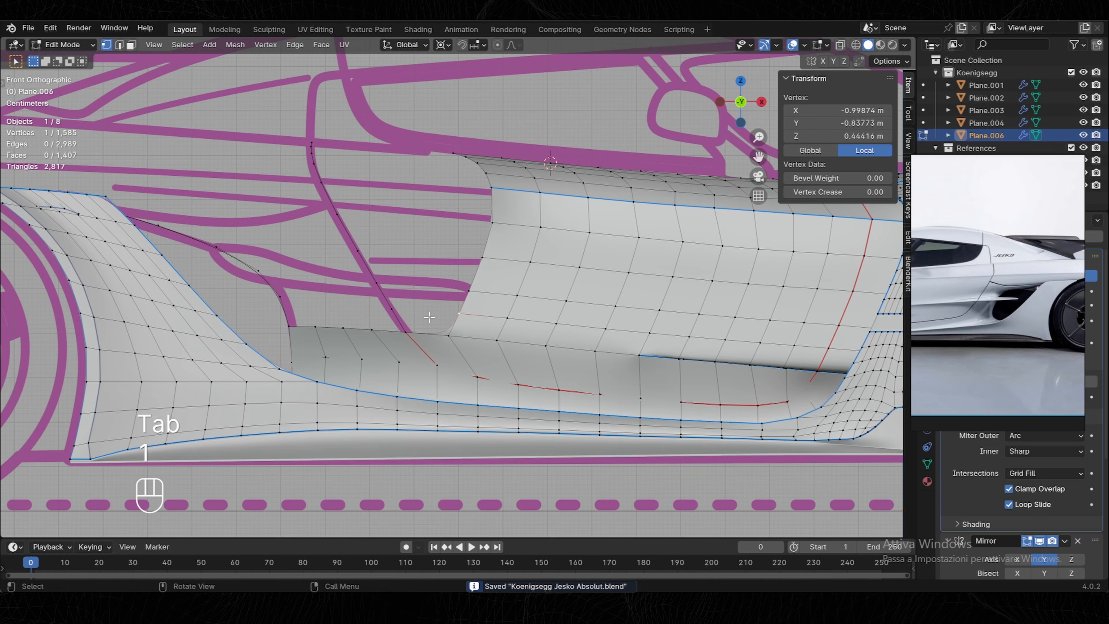
# Fill the remaining gap between the door panel and the rear door path with a strip of faces.
pyautogui.press('f')
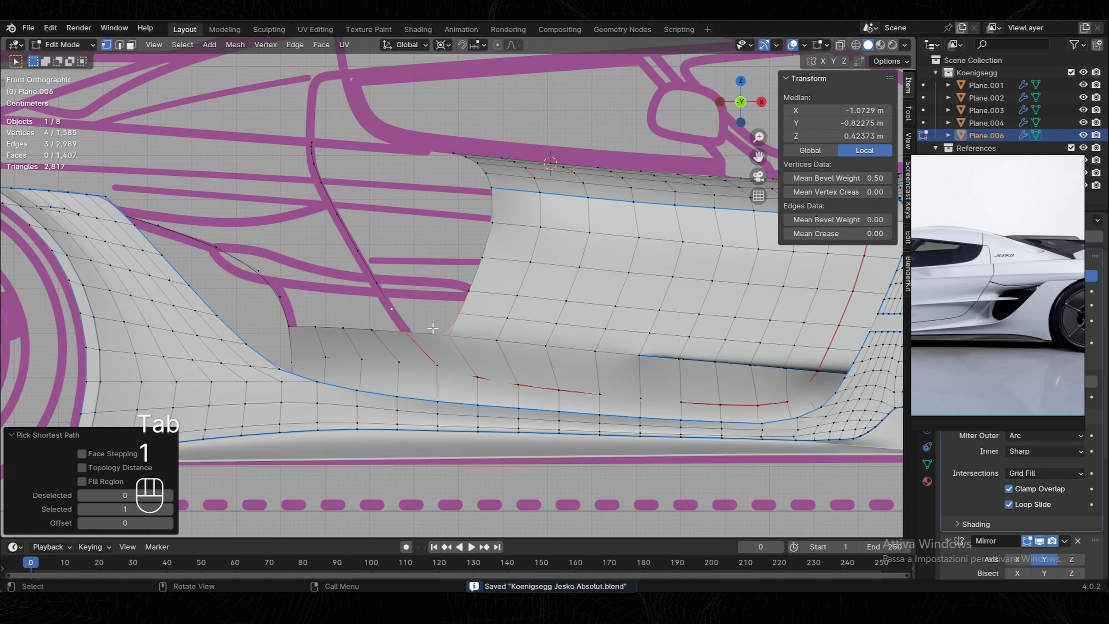
pyautogui.press('2')
pyautogui.press('f')
pyautogui.press('f')
pyautogui.press('f')
pyautogui.press('f')
pyautogui.press('f')
# Isolate the door panel's upper crease in an X-ray top view by hiding all the other geometry.
pyautogui.moveTo(419, 217); pyautogui.dragTo(473, 230, button='middle')
pyautogui.moveTo(476, 212); pyautogui.dragTo(368, 205, button='middle')
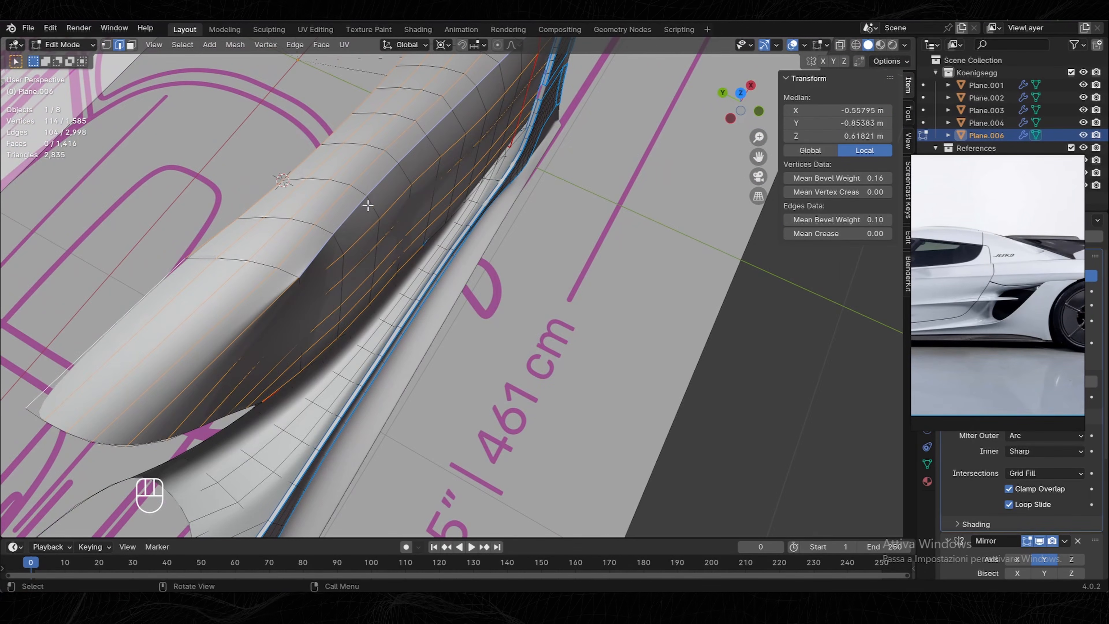
pyautogui.click(741, 93)
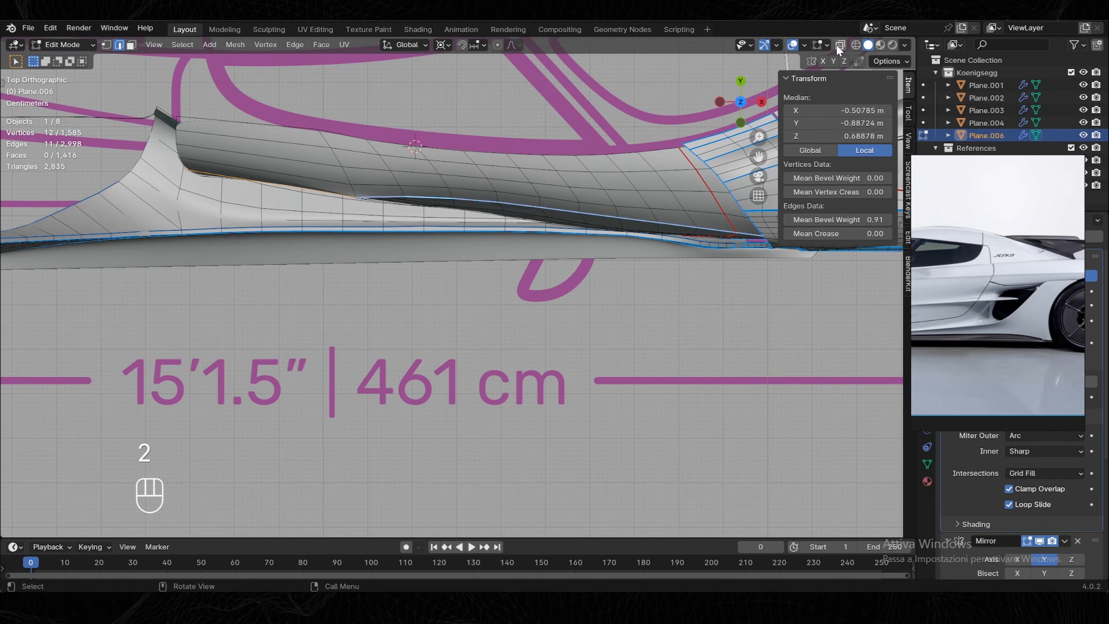
pyautogui.click(841, 45)
pyautogui.keyDown('shift'); pyautogui.moveTo(357, 204); pyautogui.dragTo(458, 204, button='middle'); pyautogui.keyUp('shift')
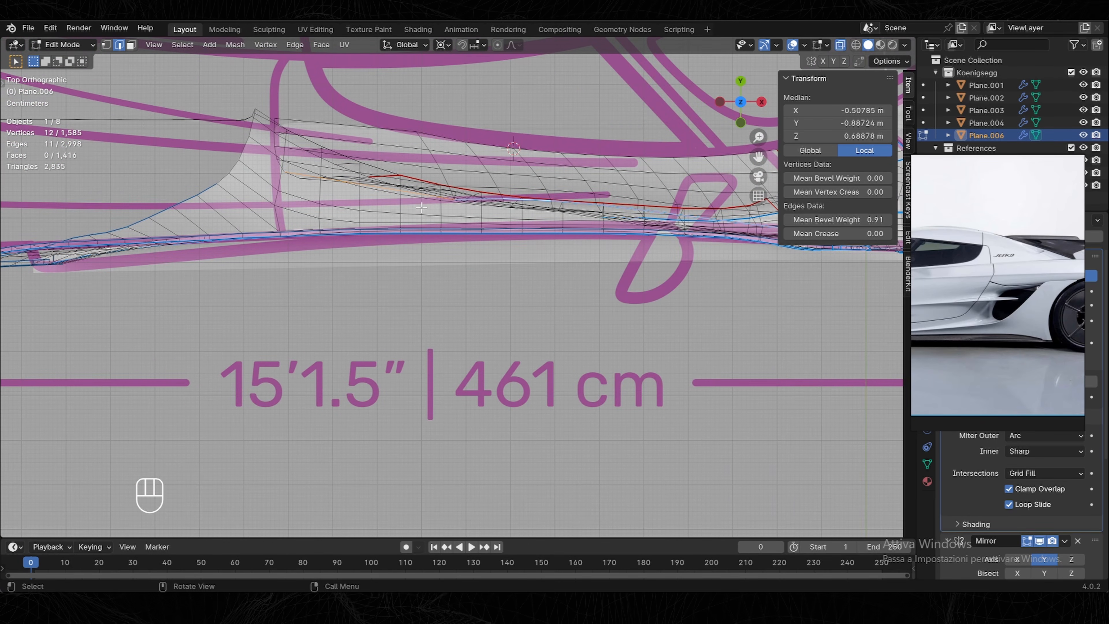
pyautogui.hotkey('ctrl', 'i')
pyautogui.press('h')
# Move the crease's rearmost vertex about -0.075 m along Y onto the blueprint line.
pyautogui.press('1')
pyautogui.click(286, 173)
pyautogui.press('g')
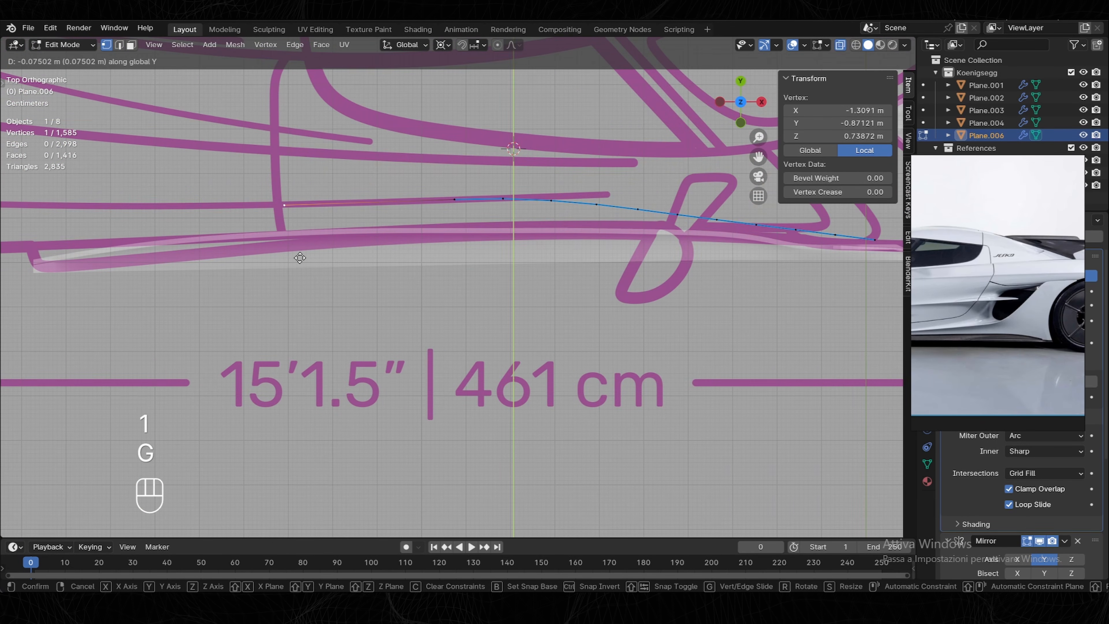
pyautogui.click(300, 258)
pyautogui.scroll(-3, 998, 284)
pyautogui.scroll(4, 970, 284)
pyautogui.scroll(3, 699, 189)
# Adjust two vertices in the middle of the crease along Y to follow the end of the blueprint line.
pyautogui.click(443, 209)
pyautogui.press('g')
pyautogui.press('y')
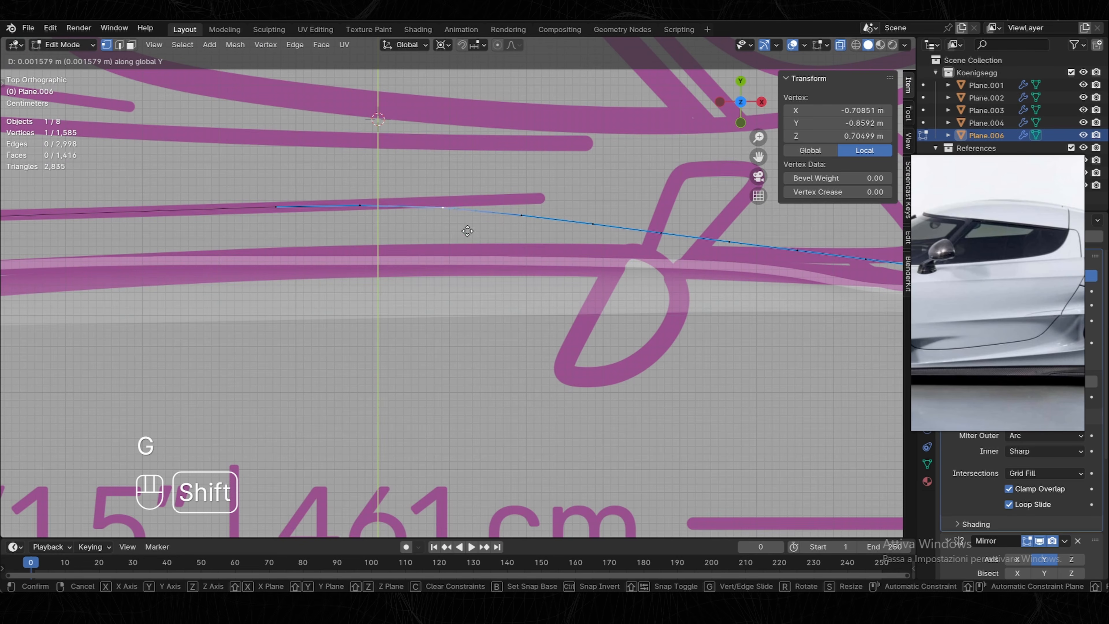
pyautogui.click(488, 184)
pyautogui.click(524, 213)
pyautogui.press('g')
pyautogui.middleClick(550, 192)
pyautogui.click(584, 168)
# Adjust the crease vertices near the side mirror along Y to smooth the curve towards the front.
pyautogui.keyDown('shift'); pyautogui.moveTo(585, 169); pyautogui.dragTo(469, 184, button='middle'); pyautogui.keyUp('shift')
pyautogui.click(482, 247)
pyautogui.press('g')
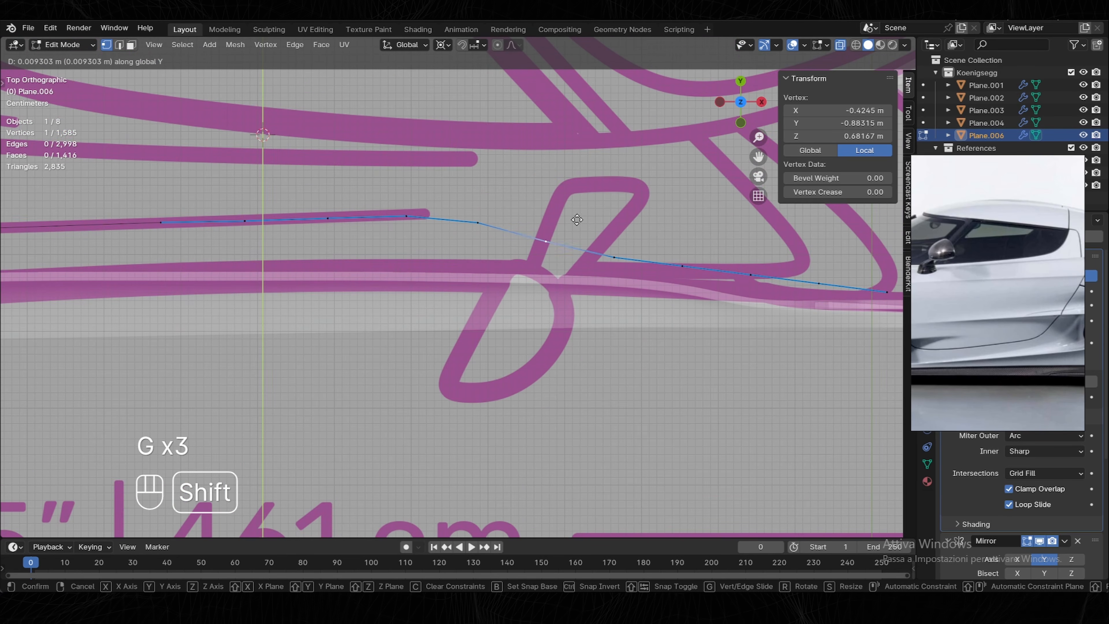
pyautogui.click(577, 214)
pyautogui.keyDown('shift'); pyautogui.moveTo(577, 215); pyautogui.dragTo(502, 197, button='middle'); pyautogui.keyUp('shift')
pyautogui.click(539, 240)
pyautogui.press('g')
pyautogui.click(620, 275)
# Select the crease's edge path, reveal the hidden geometry and check the surface in Object Mode.
pyautogui.press('2')
pyautogui.keyDown('ctrl'); pyautogui.click(450, 223); pyautogui.keyUp('ctrl')
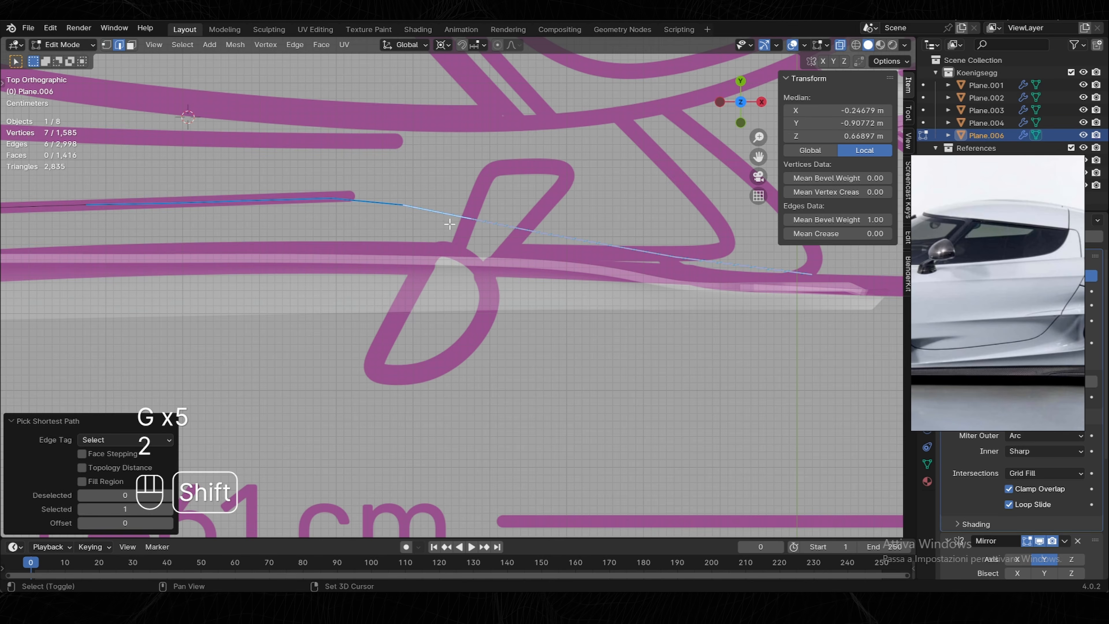
pyautogui.click(670, 252)
pyautogui.scroll(-5, 715, 306)
pyautogui.keyDown('ctrl'); pyautogui.click(285, 245); pyautogui.keyUp('ctrl')
pyautogui.moveTo(285, 246); pyautogui.dragTo(393, 192, button='middle')
pyautogui.keyDown('shift'); pyautogui.moveTo(393, 193); pyautogui.dragTo(465, 263, button='middle'); pyautogui.keyUp('shift')
pyautogui.hotkey('alt', 'h')
pyautogui.press('Tab')
pyautogui.press('Tab')
pyautogui.press('Tab')
pyautogui.press('Tab')
# Scale the vertex path at the panel's lower rear edge and shift two vertices there, the last about -0.017 m along Y.
pyautogui.press('1')
pyautogui.click(441, 349)
pyautogui.hotkey('ctrl', 'z')
pyautogui.keyDown('ctrl'); pyautogui.click(483, 248); pyautogui.keyUp('ctrl')
pyautogui.press('s')
pyautogui.click(454, 222)
pyautogui.press('g')
pyautogui.click(469, 222)
pyautogui.click(466, 262)
pyautogui.press('g')
pyautogui.click(480, 262)
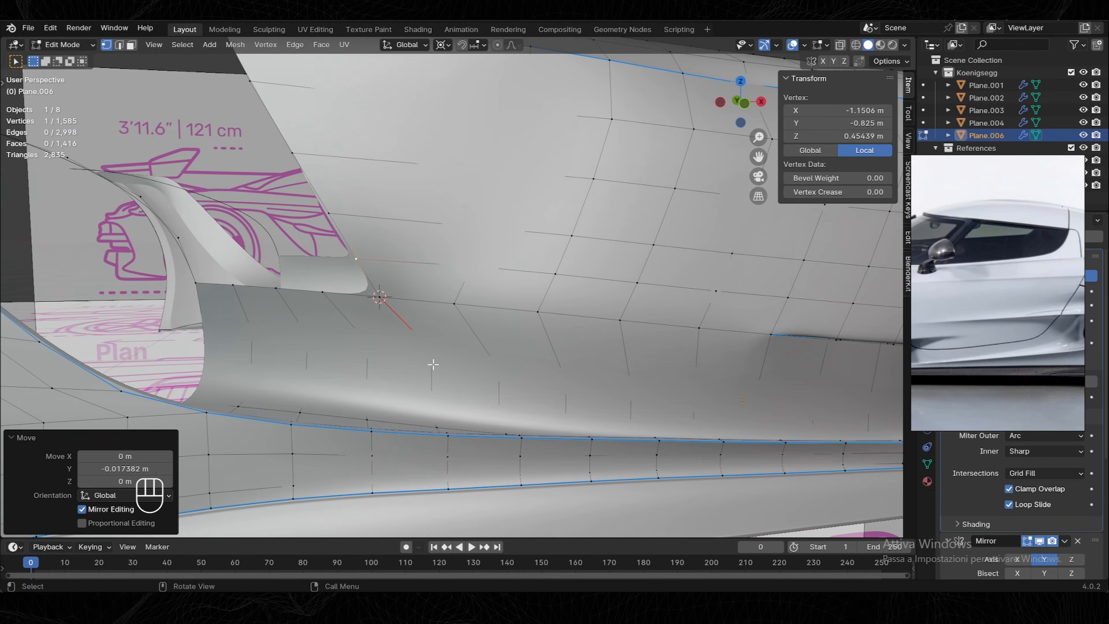
pyautogui.press('2')
pyautogui.moveTo(434, 365); pyautogui.dragTo(423, 287, button='middle')
pyautogui.hotkey('shift', 'r')
pyautogui.hotkey('ctrl', 'z')
# Select the edge path along the door's rear edge and try relaxing it.
pyautogui.keyDown('ctrl'); pyautogui.click(367, 162); pyautogui.keyUp('ctrl')
pyautogui.moveTo(367, 162); pyautogui.dragTo(789, 158, button='middle')
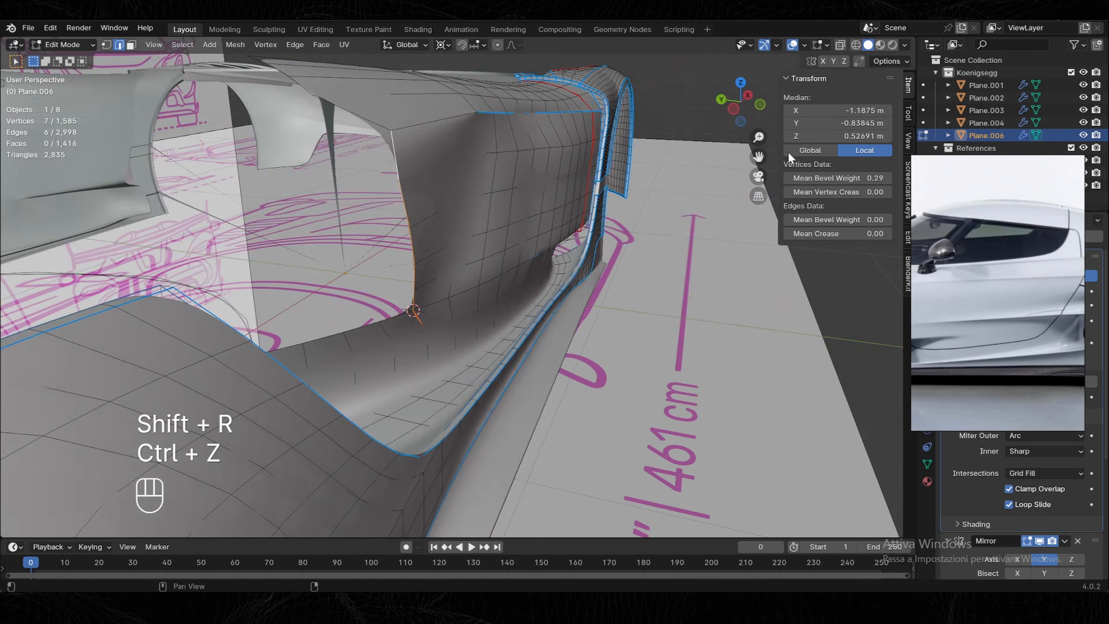
pyautogui.keyDown('ctrl'); pyautogui.click(437, 280); pyautogui.keyUp('ctrl')
pyautogui.moveTo(480, 245); pyautogui.dragTo(420, 280, button='middle')
# Snap the 3D cursor to the door's upper rear corner, scale the rear-edge vertex path about 1.83 along Y and check the surface.
pyautogui.press('1')
pyautogui.click(282, 120)
pyautogui.hotkey('shift', 's')
pyautogui.keyDown('ctrl'); pyautogui.click(425, 192); pyautogui.keyUp('ctrl')
pyautogui.press('s')
pyautogui.press('y')
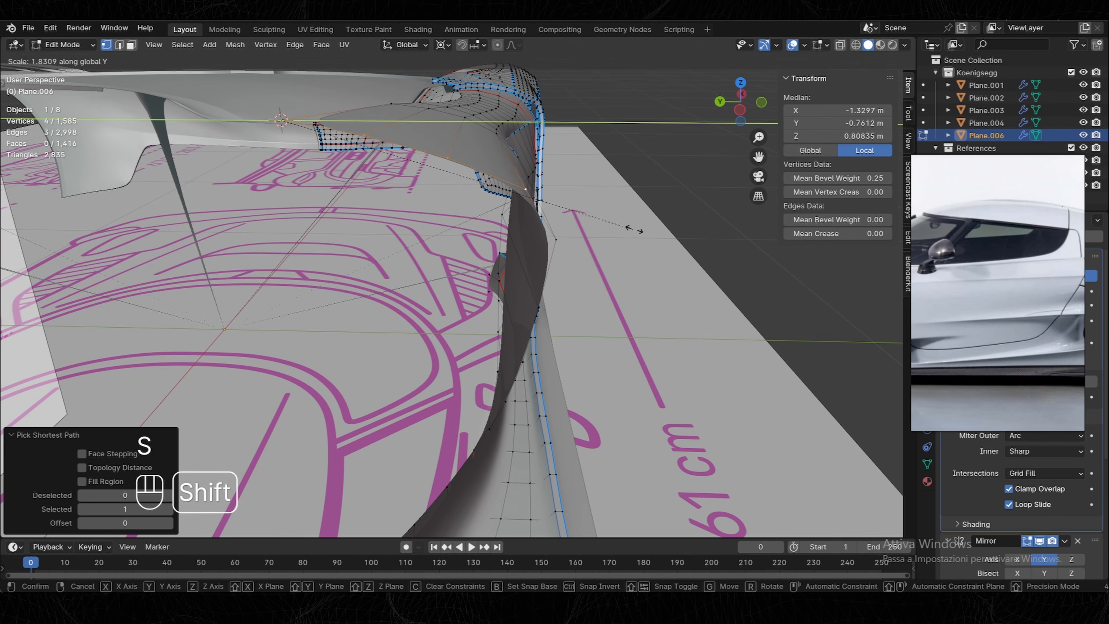
pyautogui.click(634, 229)
pyautogui.moveTo(634, 229); pyautogui.dragTo(401, 215, button='middle')
pyautogui.press('Tab')
pyautogui.press('Tab')
# Slide the upper crease's vertices to match the blueprint line in front view and check the surface in Object Mode.
pyautogui.click(840, 44)
pyautogui.press('g')
pyautogui.press('g')
pyautogui.click(395, 196)
pyautogui.press('g')
pyautogui.press('g')
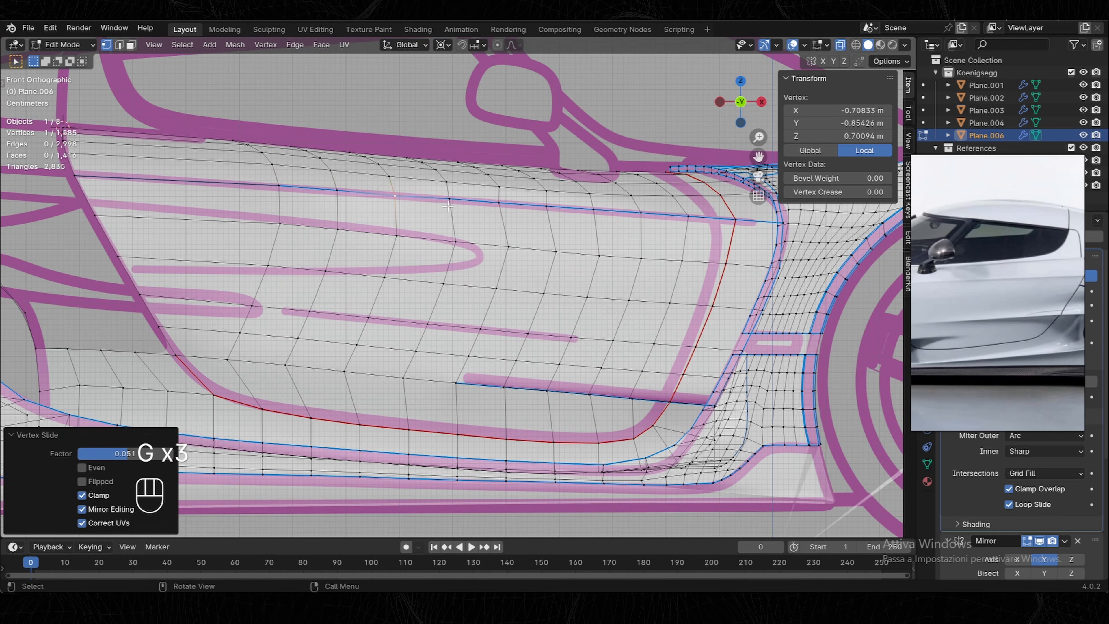
pyautogui.click(839, 44)
pyautogui.press('Tab')
pyautogui.press('Tab')
# Select the lengthwise edge loops within the door panel and space their vertices evenly with cubic interpolation.
pyautogui.moveTo(306, 219); pyautogui.dragTo(375, 257, button='middle')
pyautogui.click(336, 386)
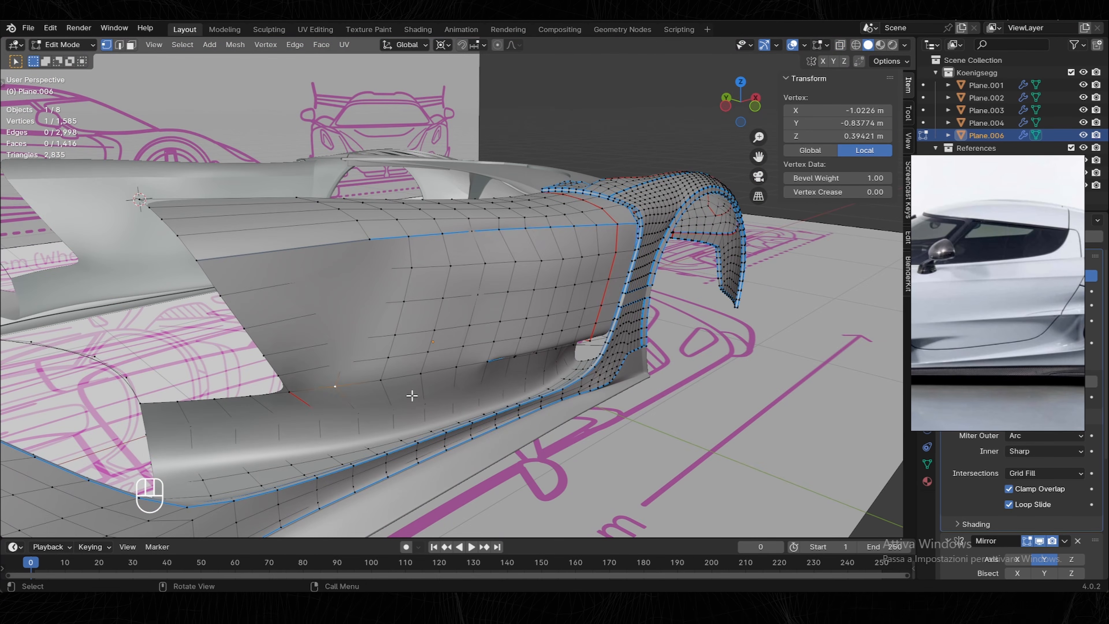
pyautogui.click(327, 385)
pyautogui.keyDown('alt'); pyautogui.keyDown('shift'); pyautogui.click(382, 220); pyautogui.keyUp('shift'); pyautogui.keyUp('alt')
pyautogui.keyDown('alt'); pyautogui.keyDown('shift'); pyautogui.click(383, 210); pyautogui.keyUp('shift'); pyautogui.keyUp('alt')
pyautogui.keyDown('alt'); pyautogui.keyDown('shift'); pyautogui.click(382, 202); pyautogui.keyUp('shift'); pyautogui.keyUp('alt')
pyautogui.keyDown('alt'); pyautogui.keyDown('shift'); pyautogui.click(382, 199); pyautogui.keyUp('shift'); pyautogui.keyUp('alt')
pyautogui.hotkey('alt', 'z')
pyautogui.moveTo(563, 205); pyautogui.dragTo(496, 234, button='middle')
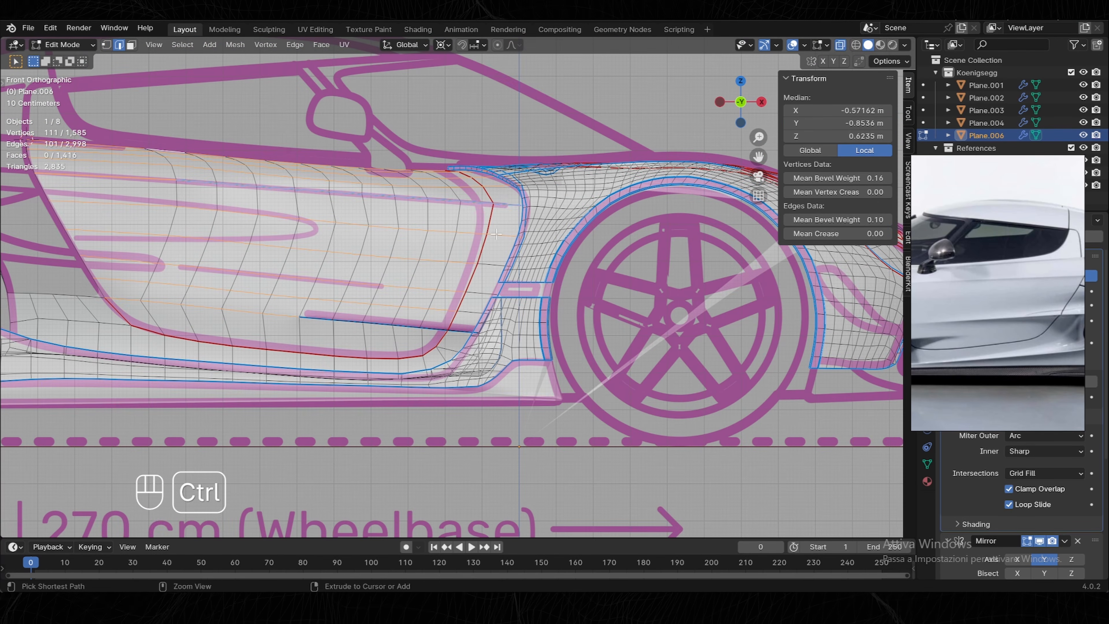
pyautogui.keyDown('ctrl'); pyautogui.moveTo(518, 246); pyautogui.dragTo(503, 227); pyautogui.keyUp('ctrl')
pyautogui.hotkey('alt', 'z')
pyautogui.keyDown('shift'); pyautogui.moveTo(352, 285); pyautogui.dragTo(503, 303, button='middle'); pyautogui.keyUp('shift')
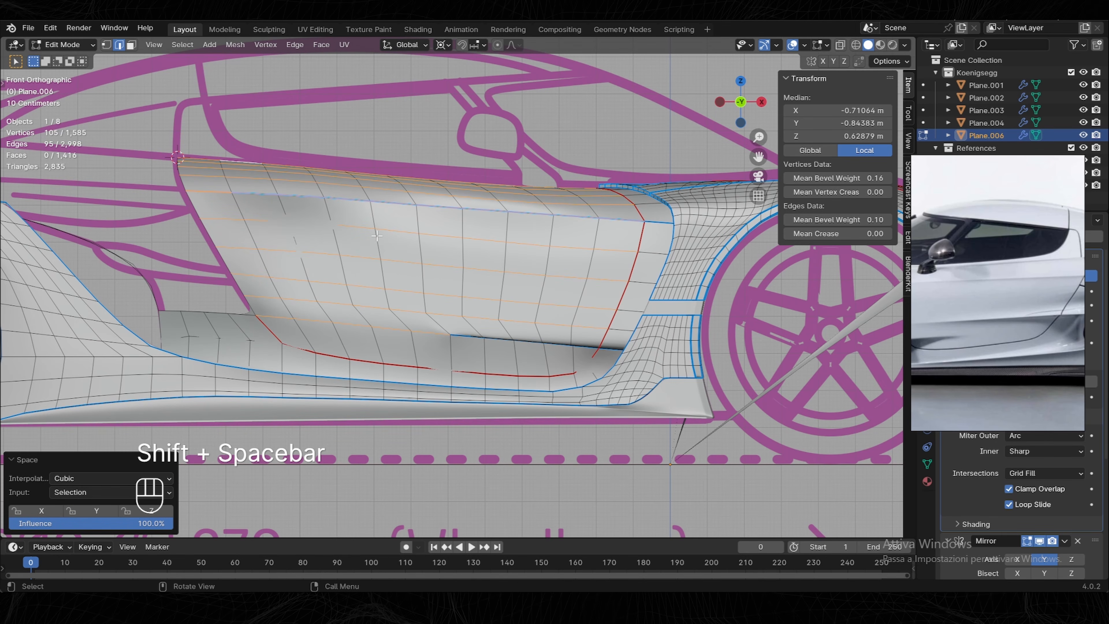
pyautogui.moveTo(376, 236); pyautogui.dragTo(328, 242, button='middle')
pyautogui.press('Tab')
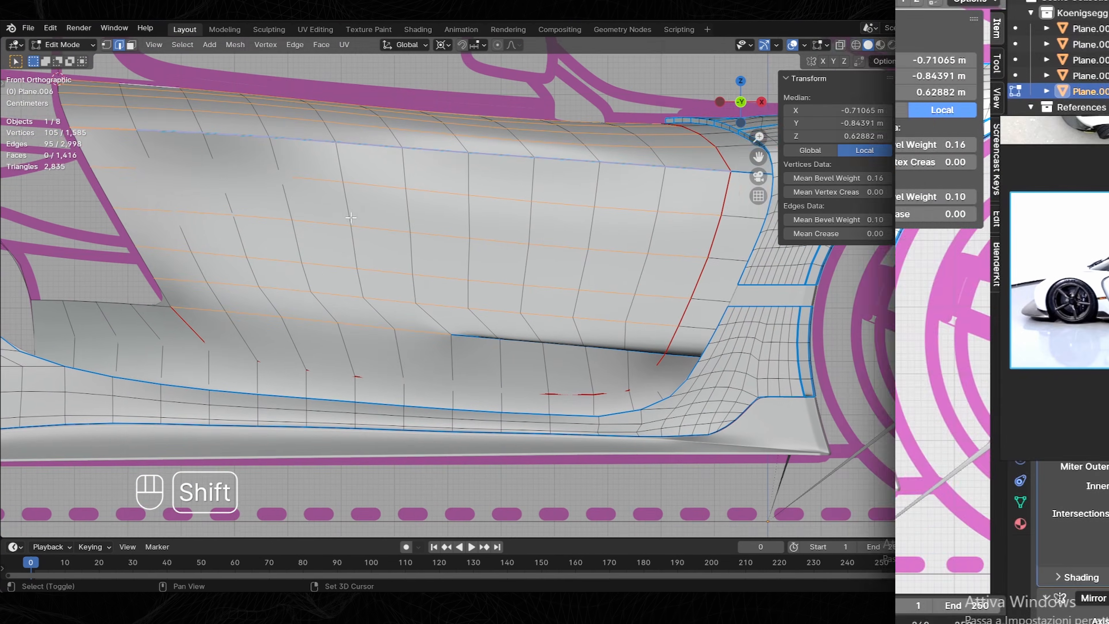
# Slide the vertices of the row below the upper crease onto the second blueprint line in front view, starting at the door's rear edge.
pyautogui.keyDown('shift'); pyautogui.moveTo(503, 262); pyautogui.dragTo(568, 268, button='middle'); pyautogui.keyUp('shift')
pyautogui.hotkey('alt', 'z')
pyautogui.keyDown('shift'); pyautogui.moveTo(271, 189); pyautogui.dragTo(304, 195, button='middle'); pyautogui.keyUp('shift')
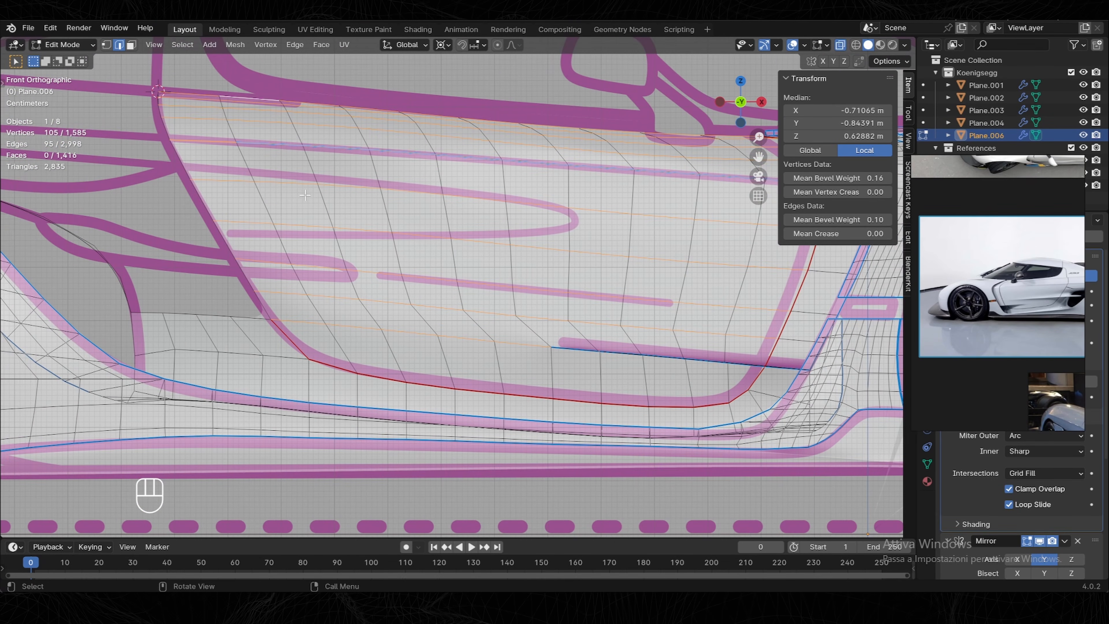
pyautogui.click(253, 178)
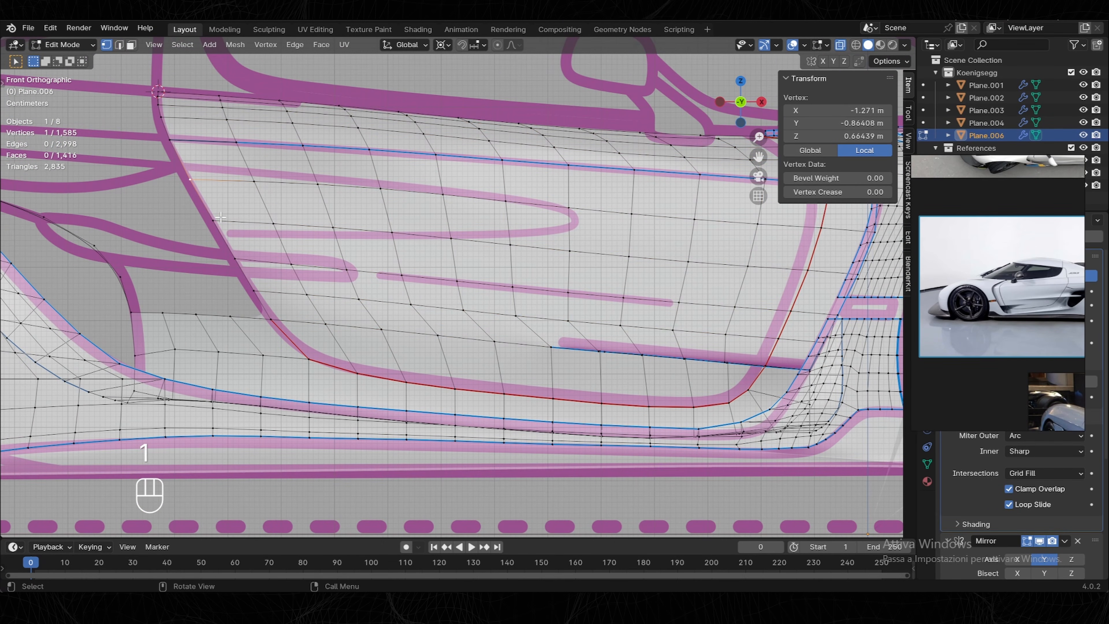
pyautogui.press('g')
pyautogui.press('g')
pyautogui.press('g')
pyautogui.press('g')
pyautogui.press('g')
pyautogui.press('g')
pyautogui.press('g')
pyautogui.press('g')
pyautogui.press('g')
pyautogui.press('g')
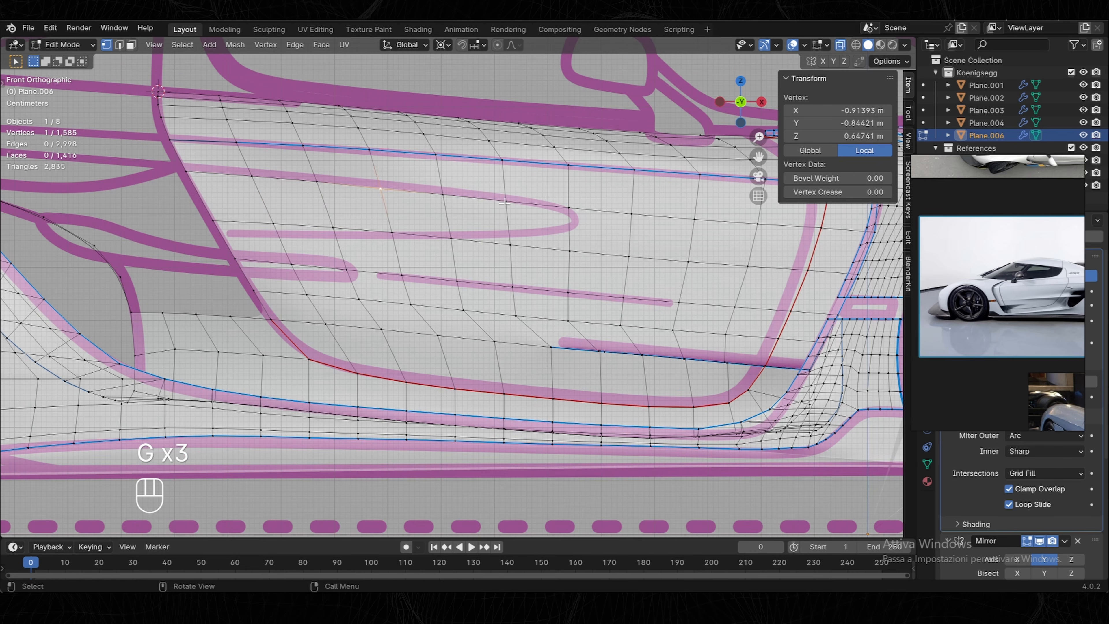
pyautogui.click(280, 247)
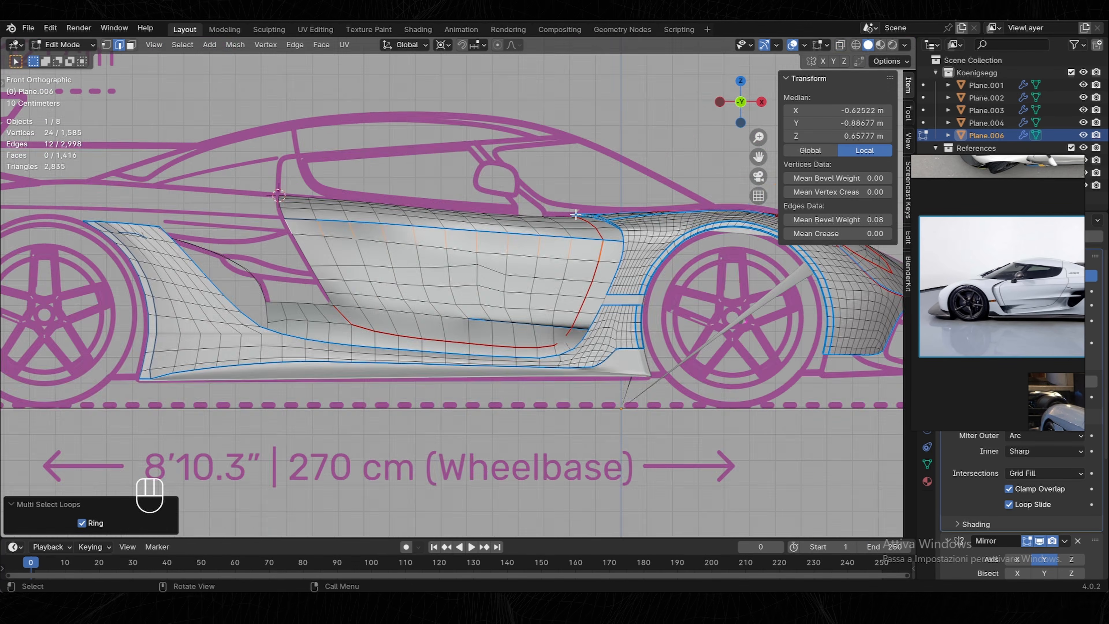
# Move three vertices of the door surface below the upper crease along Y, the last by about 0.019 m.
pyautogui.moveTo(332, 244); pyautogui.dragTo(472, 258, button='middle')
pyautogui.click(436, 251)
pyautogui.press('g')
pyautogui.press('y')
pyautogui.click(543, 251)
pyautogui.click(326, 273)
pyautogui.press('g')
pyautogui.press('y')
pyautogui.moveTo(543, 250); pyautogui.dragTo(415, 245, button='middle')
pyautogui.click(465, 258)
pyautogui.click(406, 263)
pyautogui.press('g')
pyautogui.press('y')
pyautogui.click(386, 233)
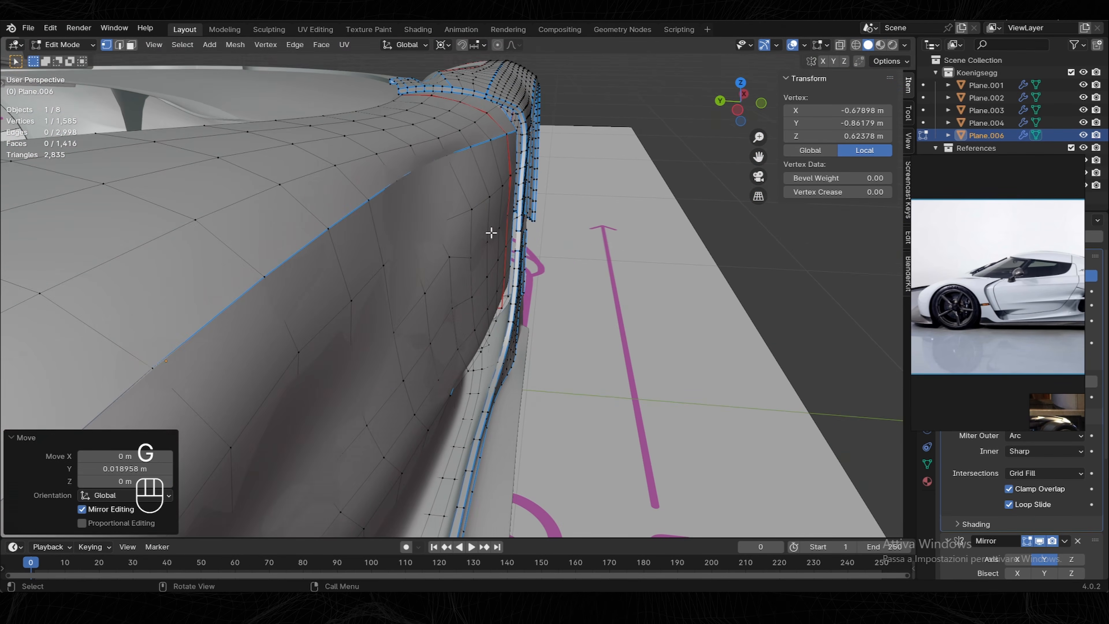
# Isolate the lengthwise edge loop below the crease and adjust one of its vertices along Y in top view.
pyautogui.press('2')
pyautogui.keyDown('alt'); pyautogui.click(371, 232); pyautogui.keyUp('alt')
pyautogui.hotkey('ctrl', 'i')
pyautogui.press('h')
pyautogui.click(741, 83)
pyautogui.press('1')
pyautogui.click(509, 247)
pyautogui.press('g')
pyautogui.press('y')
pyautogui.click(635, 264)
# Relax the isolated edge loop, reveal the hidden geometry and check the door surface in Object Mode.
pyautogui.press('2')
pyautogui.keyDown('alt'); pyautogui.click(569, 242); pyautogui.keyUp('alt')
pyautogui.keyDown('shift'); pyautogui.moveTo(480, 262); pyautogui.dragTo(689, 262, button='middle'); pyautogui.keyUp('shift')
pyautogui.hotkey('shift', 'r')
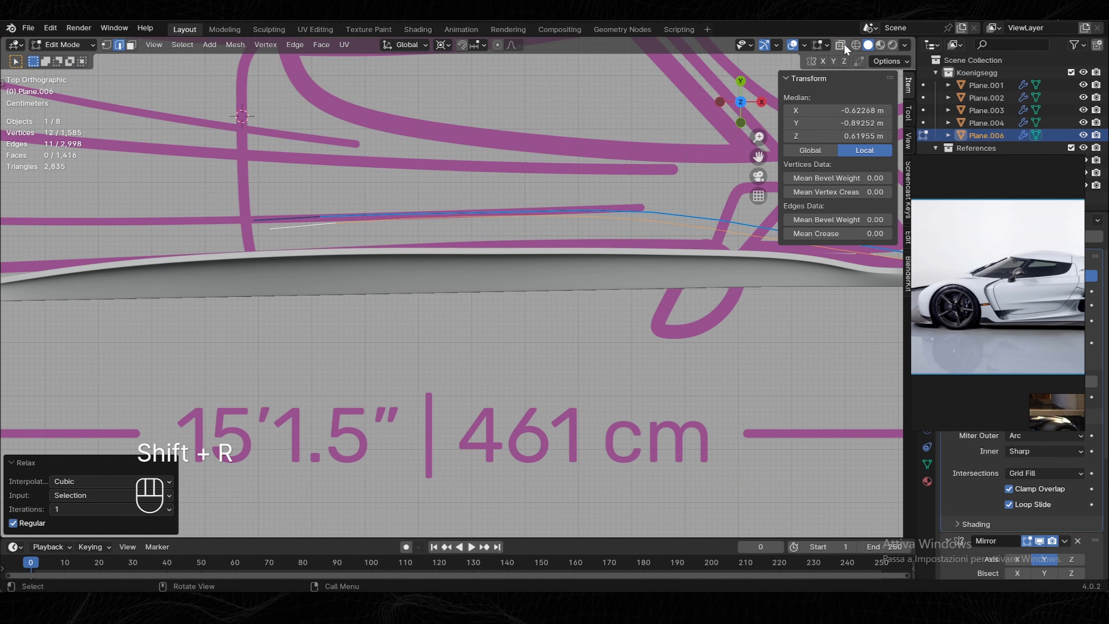
pyautogui.hotkey('alt', 'h')
pyautogui.press('Tab')
pyautogui.moveTo(480, 301); pyautogui.dragTo(416, 203, button='middle')
pyautogui.press('Tab')
pyautogui.press('Tab')
pyautogui.press('Tab')
# Move a panel vertex along one axis and select the rearmost vertex of the isolated row in top view.
pyautogui.moveTo(495, 304); pyautogui.dragTo(437, 306, button='middle')
pyautogui.click(371, 267)
pyautogui.press('g')
pyautogui.middleClick(384, 244)
pyautogui.click(346, 219)
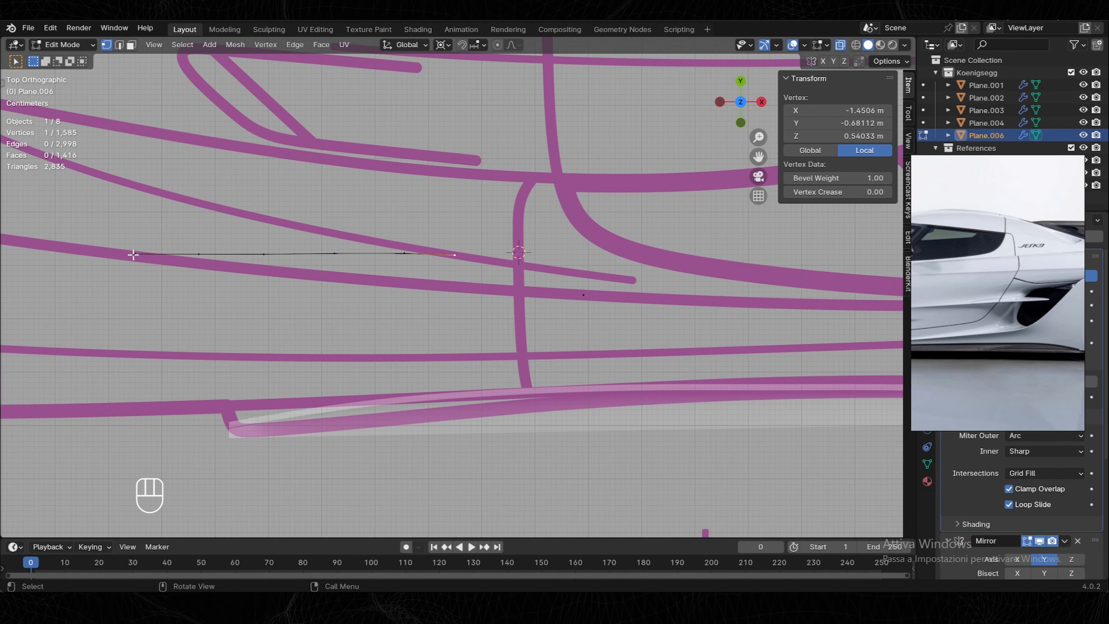
pyautogui.click(133, 254)
pyautogui.scroll(-3, 1030, 312)
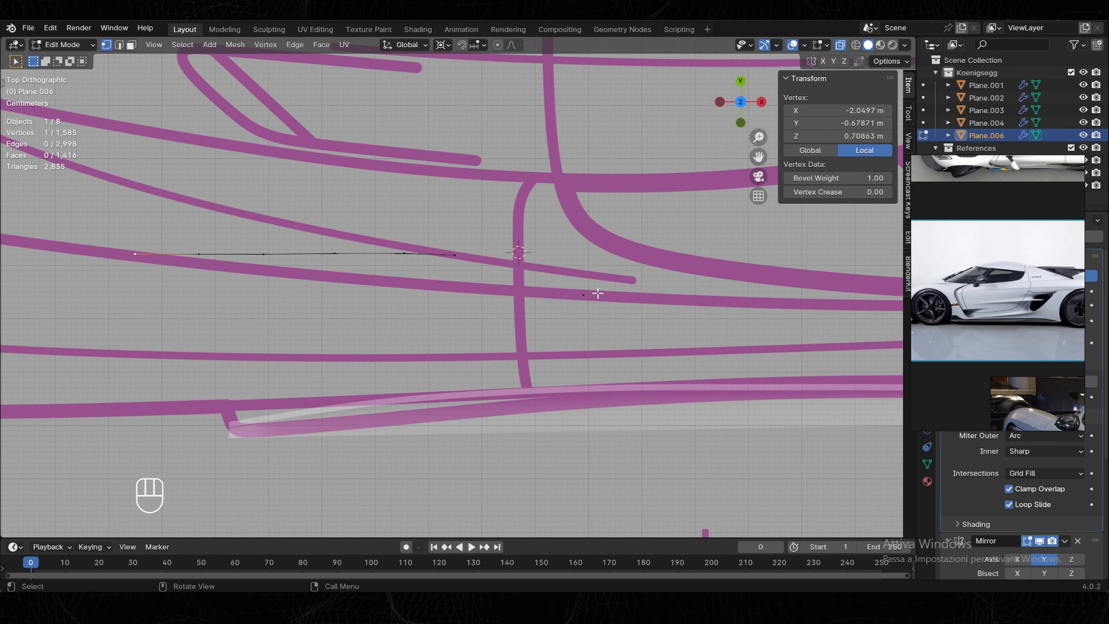
pyautogui.press('Tab')
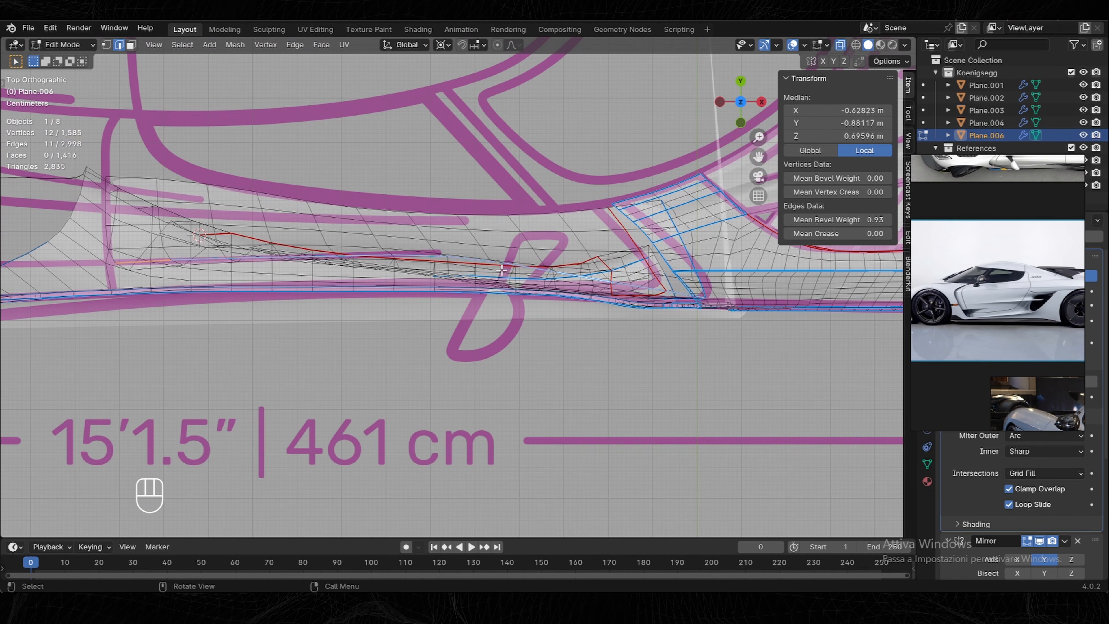
# Relax the edge paths across the door panel below the upper crease and compare the surface with the reference photo.
pyautogui.keyDown('ctrl'); pyautogui.click(510, 260); pyautogui.keyUp('ctrl')
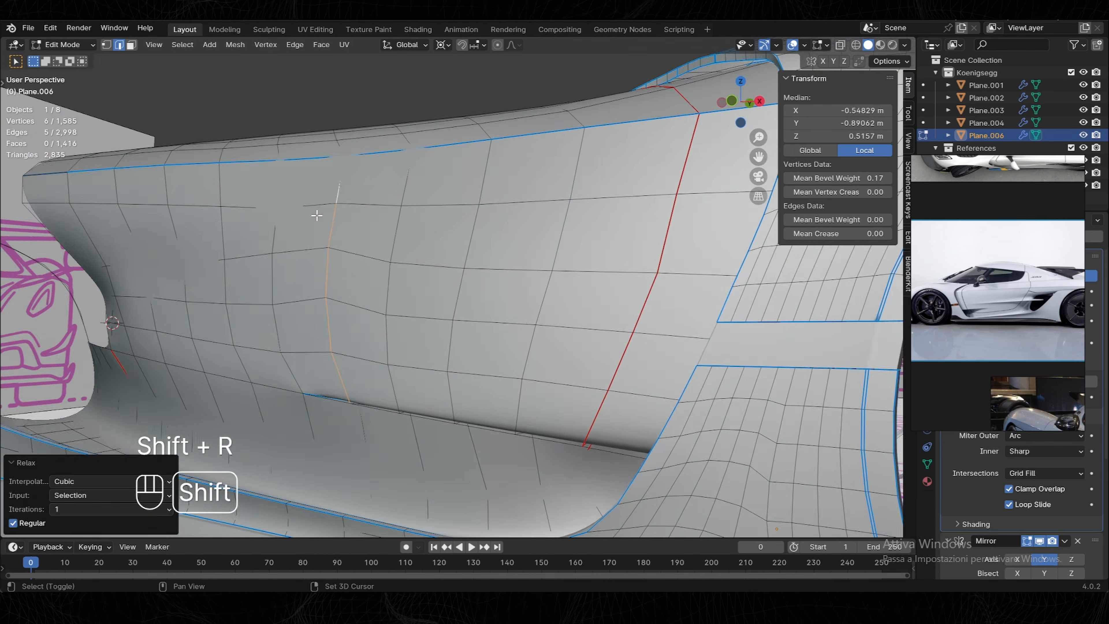
pyautogui.hotkey('shift', 'r')
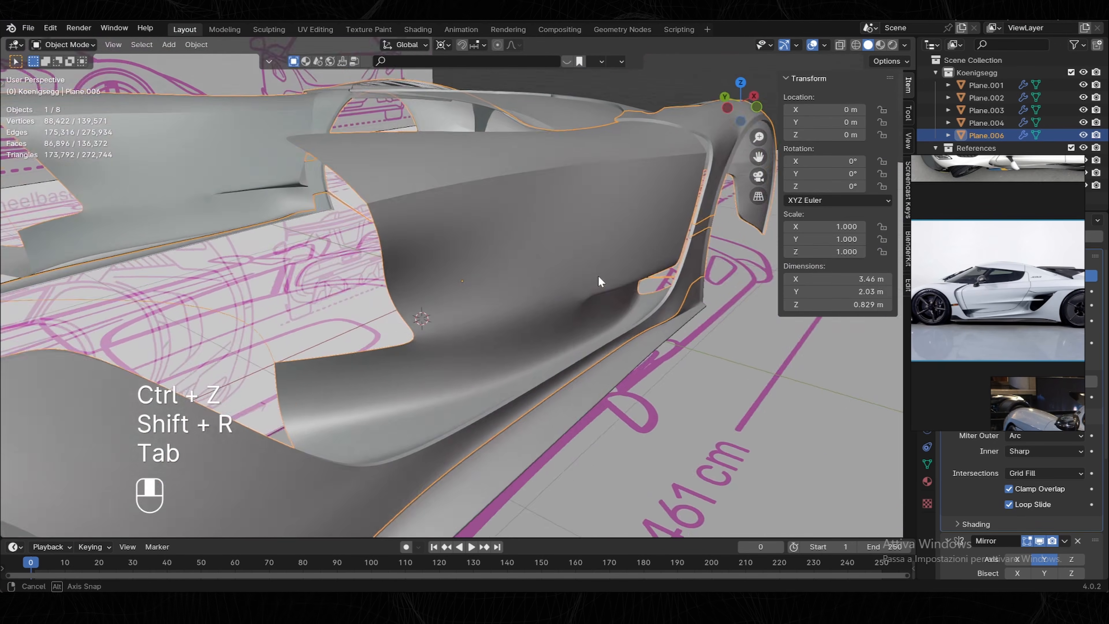
pyautogui.moveTo(599, 279); pyautogui.dragTo(441, 228, button='middle')
pyautogui.scroll(-4, 498, 266)
pyautogui.scroll(2, 451, 238)
pyautogui.scroll(-4, 411, 252)
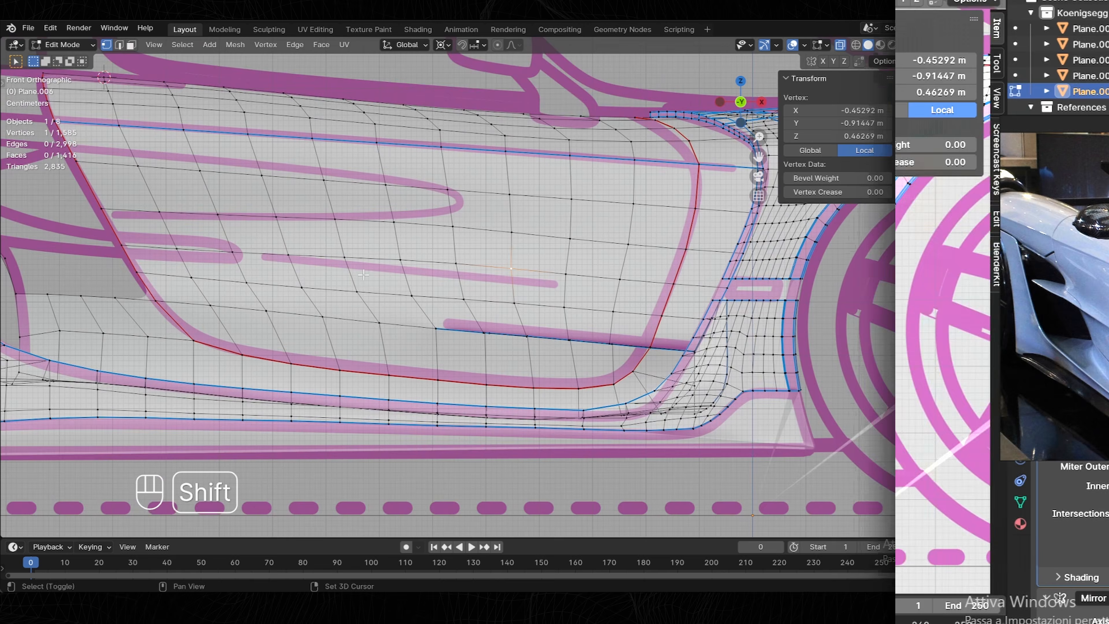
# Slide the vertices of the door's middle edge row onto the middle blueprint line in front view, ending at the rear edge.
pyautogui.keyDown('shift'); pyautogui.moveTo(326, 263); pyautogui.dragTo(319, 278, button='middle'); pyautogui.keyUp('shift')
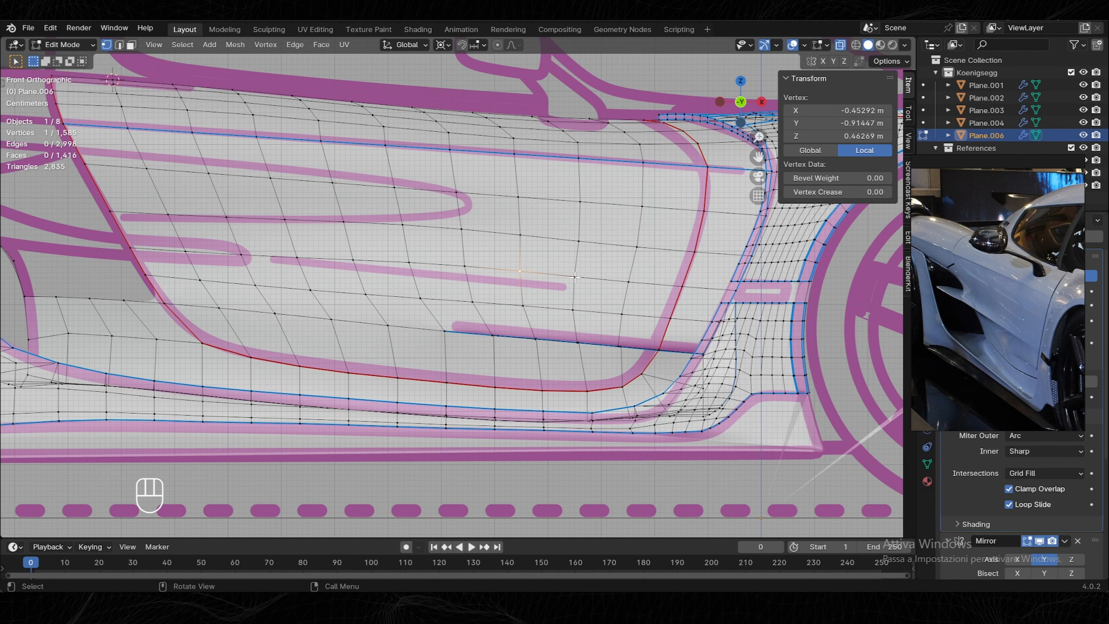
pyautogui.press('g')
pyautogui.press('g')
pyautogui.click(557, 291)
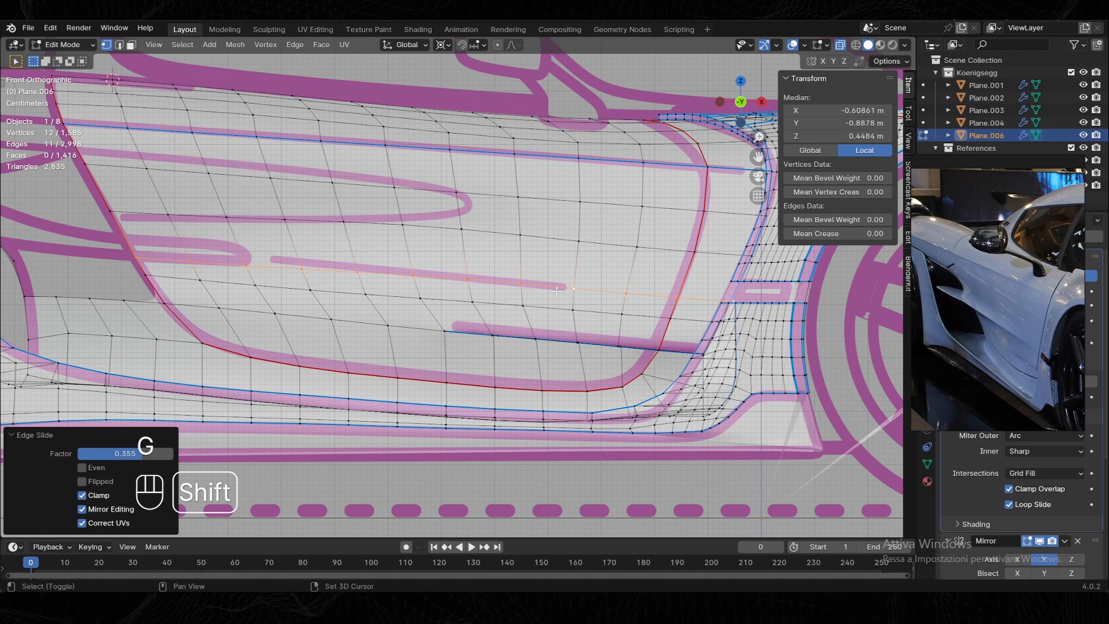
pyautogui.click(358, 272)
pyautogui.press('g')
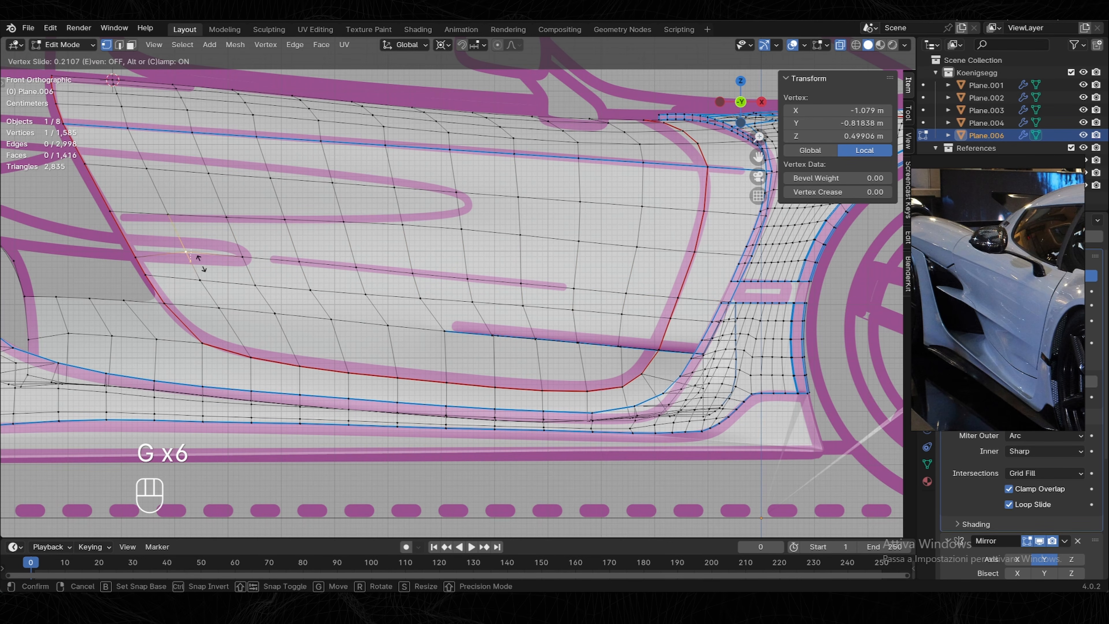
pyautogui.click(199, 261)
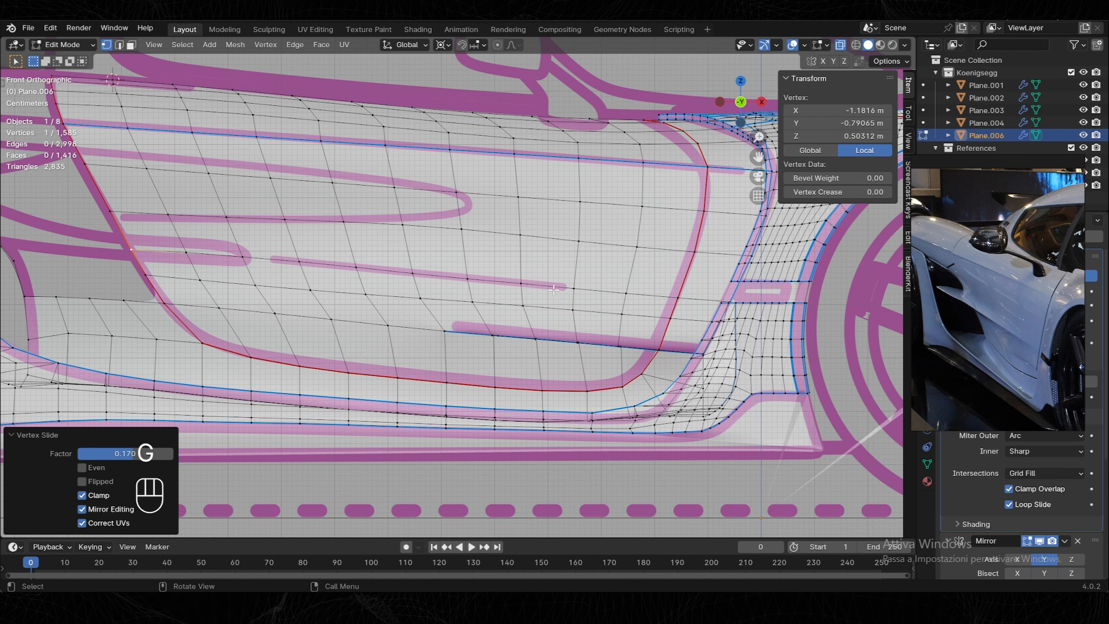
# Select the crosswise edge paths between the upper crease and the middle row at the front of the door.
pyautogui.keyDown('shift'); pyautogui.click(578, 257); pyautogui.keyUp('shift')
pyautogui.keyDown('ctrl'); pyautogui.click(580, 178); pyautogui.keyUp('ctrl')
pyautogui.keyDown('shift'); pyautogui.click(634, 274); pyautogui.keyUp('shift')
pyautogui.keyDown('ctrl'); pyautogui.click(643, 184); pyautogui.keyUp('ctrl')
pyautogui.keyDown('shift'); pyautogui.click(686, 275); pyautogui.keyUp('shift')
pyautogui.keyDown('ctrl'); pyautogui.click(706, 187); pyautogui.keyUp('ctrl')
pyautogui.keyDown('shift'); pyautogui.click(740, 278); pyautogui.keyUp('shift')
# Examine the door's middle crease and lower recess from several angles against the reference photo.
pyautogui.moveTo(739, 278); pyautogui.dragTo(279, 197, button='middle')
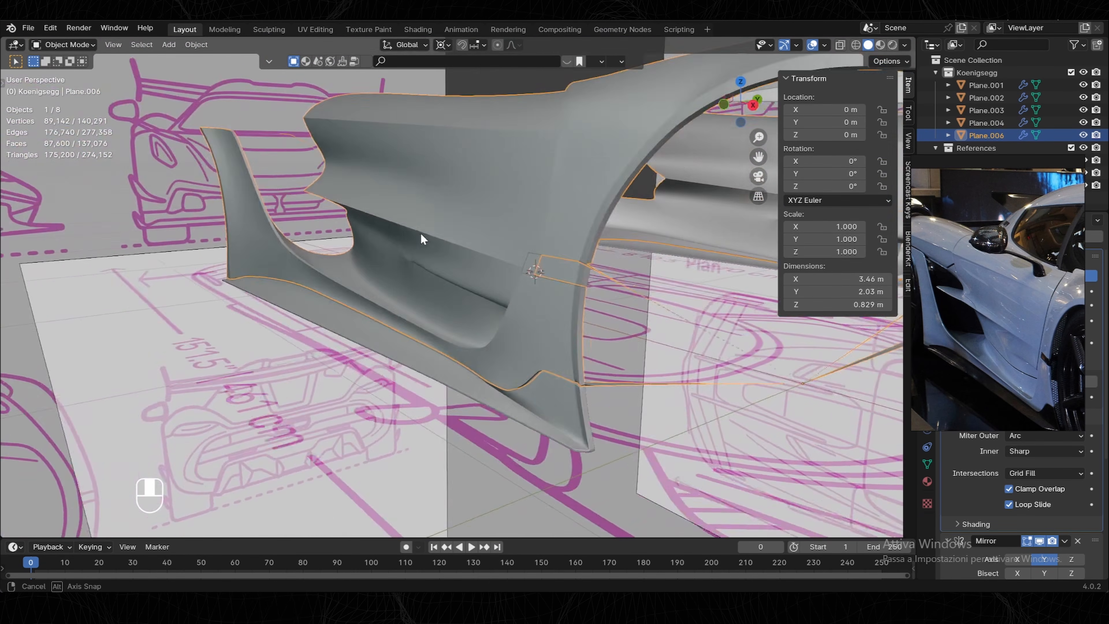
pyautogui.moveTo(422, 238); pyautogui.dragTo(508, 233, button='middle')
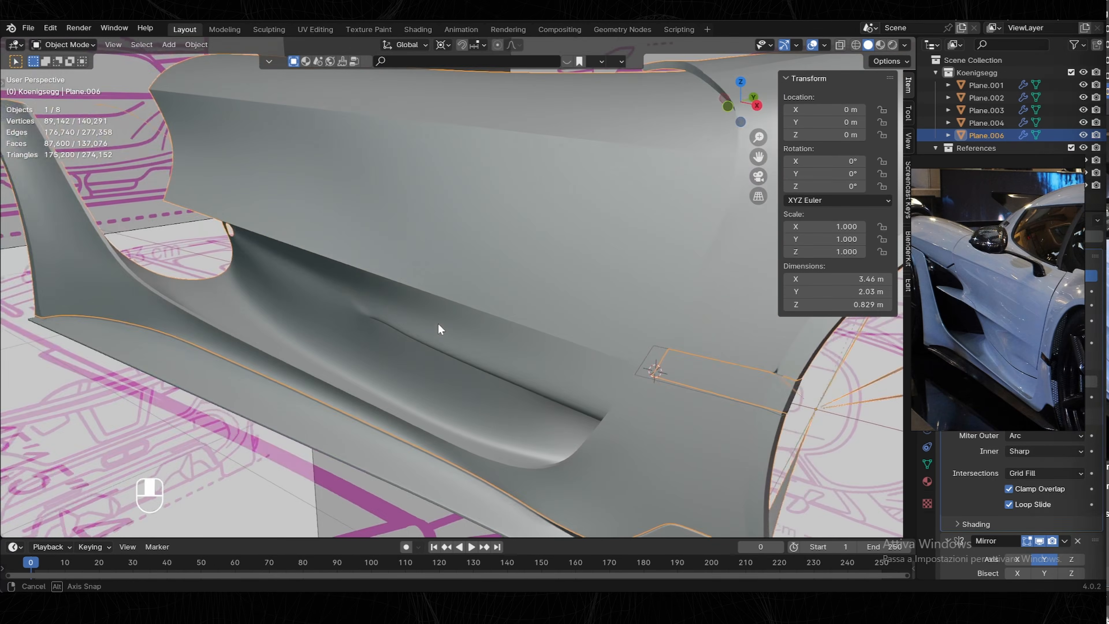
pyautogui.moveTo(440, 327); pyautogui.dragTo(530, 331, button='middle')
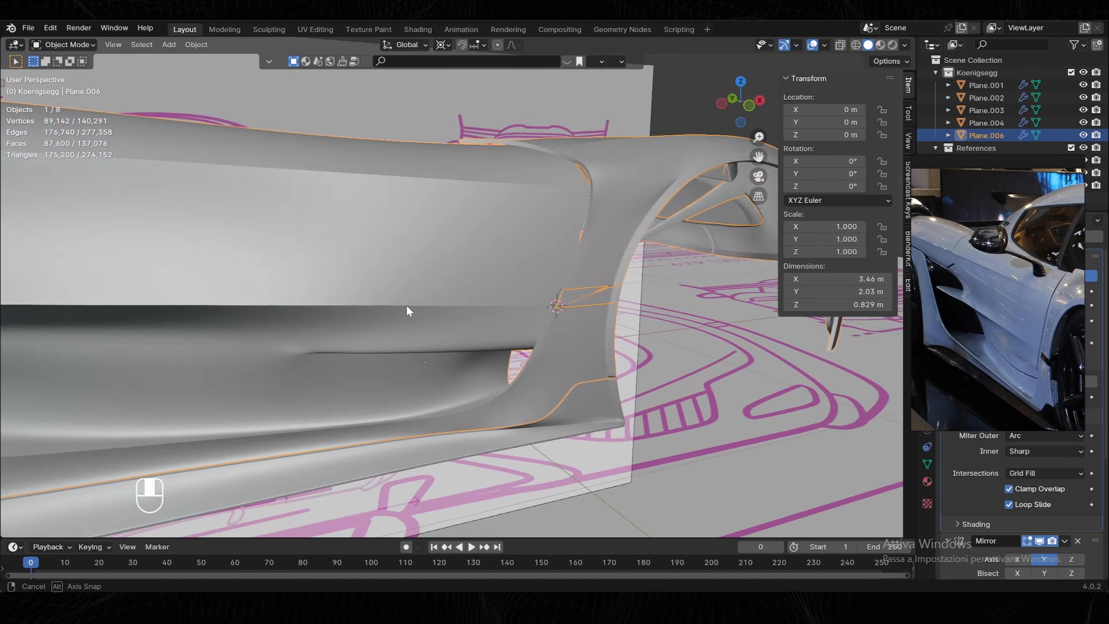
pyautogui.moveTo(406, 306)
pyautogui.mouseDown(button='middle')
pyautogui.moveTo(516, 303)
pyautogui.moveTo(487, 312)
pyautogui.moveTo(453, 300)
pyautogui.moveTo(586, 280)
pyautogui.moveTo(508, 265)
pyautogui.moveTo(480, 219)
pyautogui.moveTo(428, 307)
pyautogui.moveTo(383, 287)
pyautogui.moveTo(455, 326)
pyautogui.moveTo(423, 306)
pyautogui.mouseUp(button='middle')
pyautogui.press('Tab')
pyautogui.scroll(-3, 585, 280)
pyautogui.scroll(3, 429, 307)
pyautogui.scroll(-2, 383, 287)
pyautogui.press('Tab')
pyautogui.press('Tab')
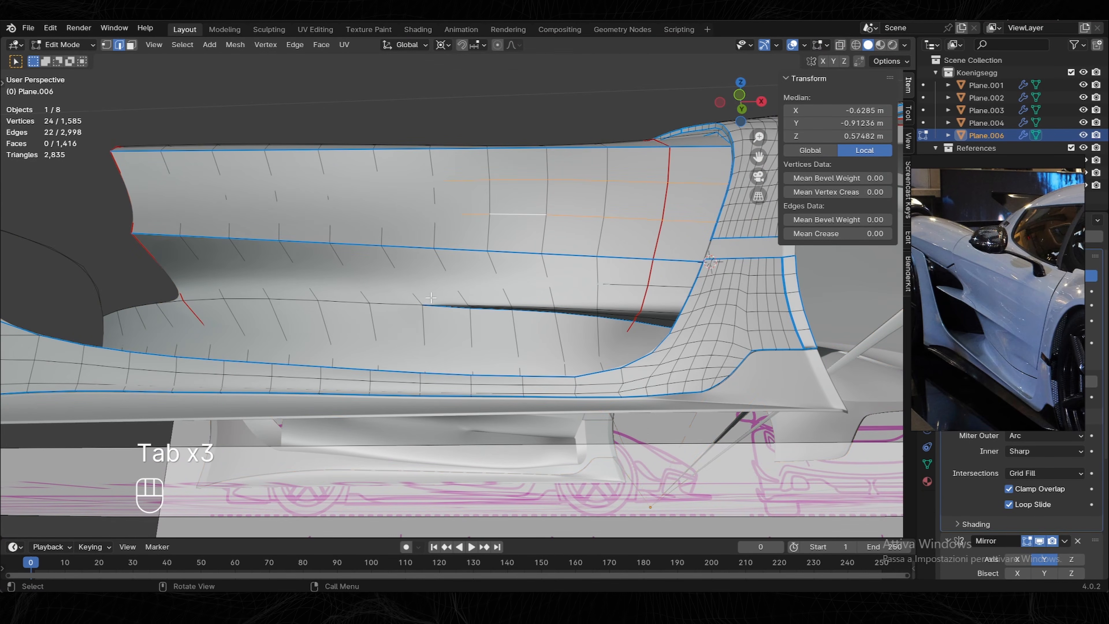
# Undo the last four operations and bevel the lengthwise edge loop in the door's lower recess.
pyautogui.scroll(6, 575, 313)
pyautogui.press('1')
pyautogui.hotkey('ctrl', 'z')
pyautogui.hotkey('ctrl', 'z')
pyautogui.hotkey('ctrl', 'z')
pyautogui.hotkey('ctrl', 'z')
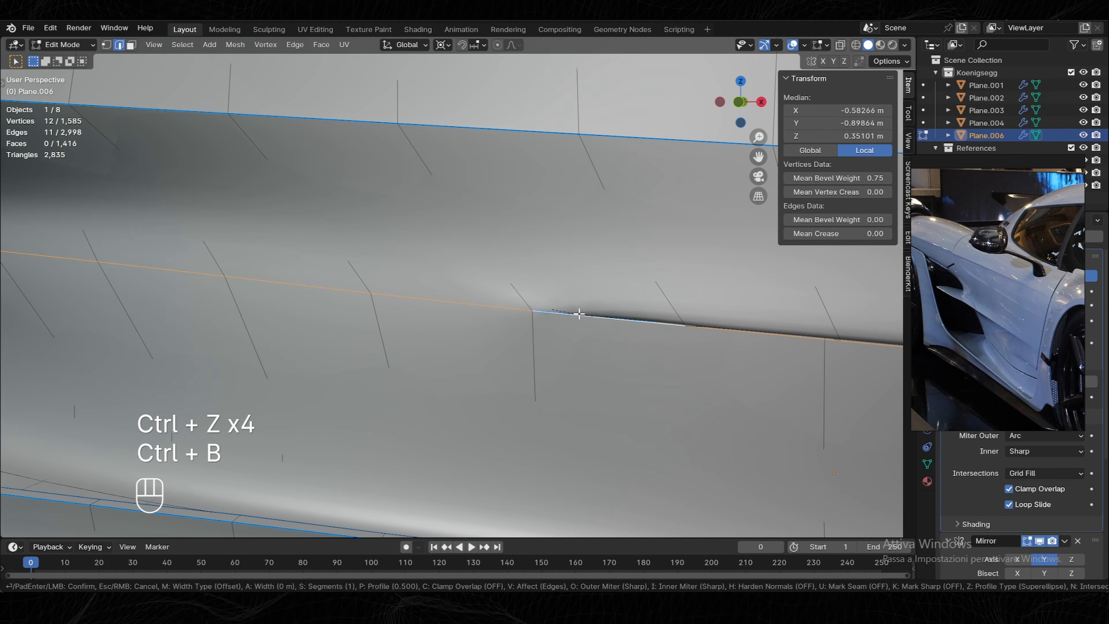
pyautogui.click(570, 313)
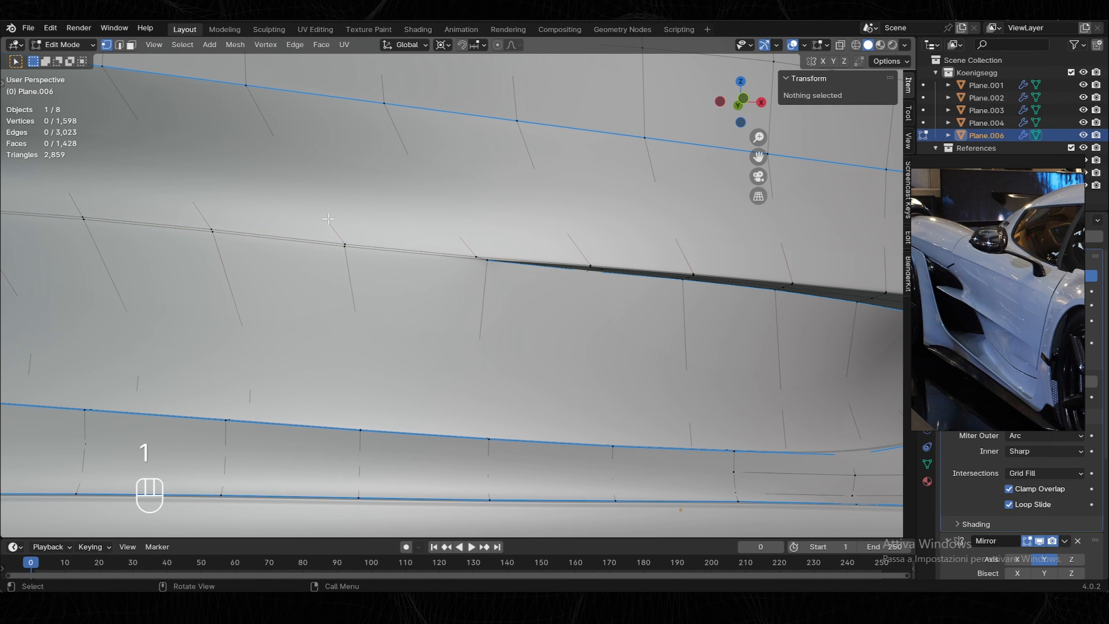
# Select the short edge paths crossing the rear part of the bevelled strip and space them evenly with cubic interpolation.
pyautogui.press('2')
pyautogui.click(350, 262)
pyautogui.scroll(-3, 349, 263)
pyautogui.keyDown('ctrl'); pyautogui.click(422, 262); pyautogui.keyUp('ctrl')
pyautogui.keyDown('shift'); pyautogui.click(353, 292); pyautogui.keyUp('shift')
pyautogui.keyDown('ctrl'); pyautogui.click(337, 252); pyautogui.keyUp('ctrl')
pyautogui.keyDown('shift'); pyautogui.click(276, 286); pyautogui.keyUp('shift')
pyautogui.keyDown('ctrl'); pyautogui.click(258, 246); pyautogui.keyUp('ctrl')
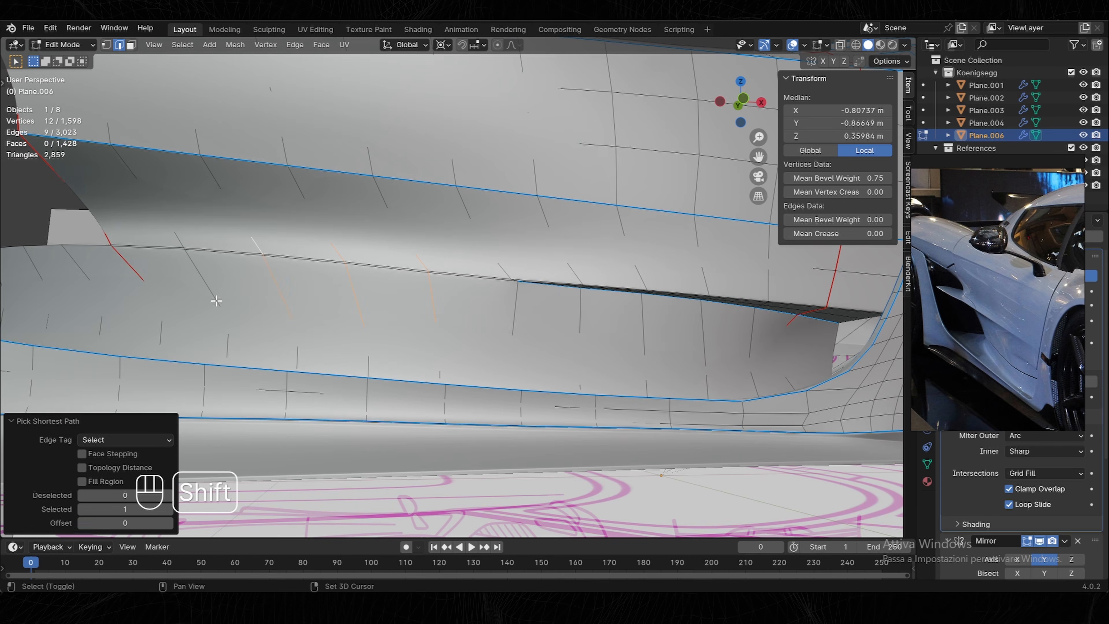
pyautogui.keyDown('shift'); pyautogui.click(214, 297); pyautogui.keyUp('shift')
pyautogui.keyDown('ctrl'); pyautogui.click(177, 241); pyautogui.keyUp('ctrl')
pyautogui.hotkey('shift', 'space')
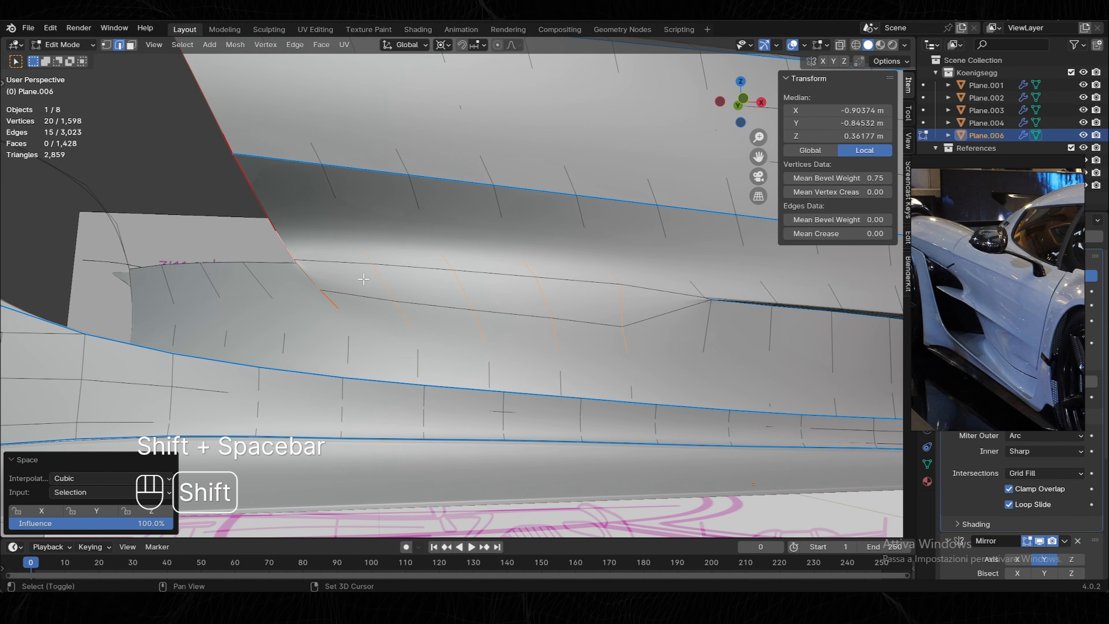
# Reposition the bevelled strip's vertex at the door's rear edge and merge the two adjacent vertices there at the last one.
pyautogui.press('1')
pyautogui.scroll(5, 366, 266)
pyautogui.click(117, 252)
pyautogui.press('g')
pyautogui.click(267, 257)
pyautogui.scroll(-5, 267, 258)
pyautogui.keyDown('shift'); pyautogui.click(302, 257); pyautogui.keyUp('shift')
pyautogui.press('m')
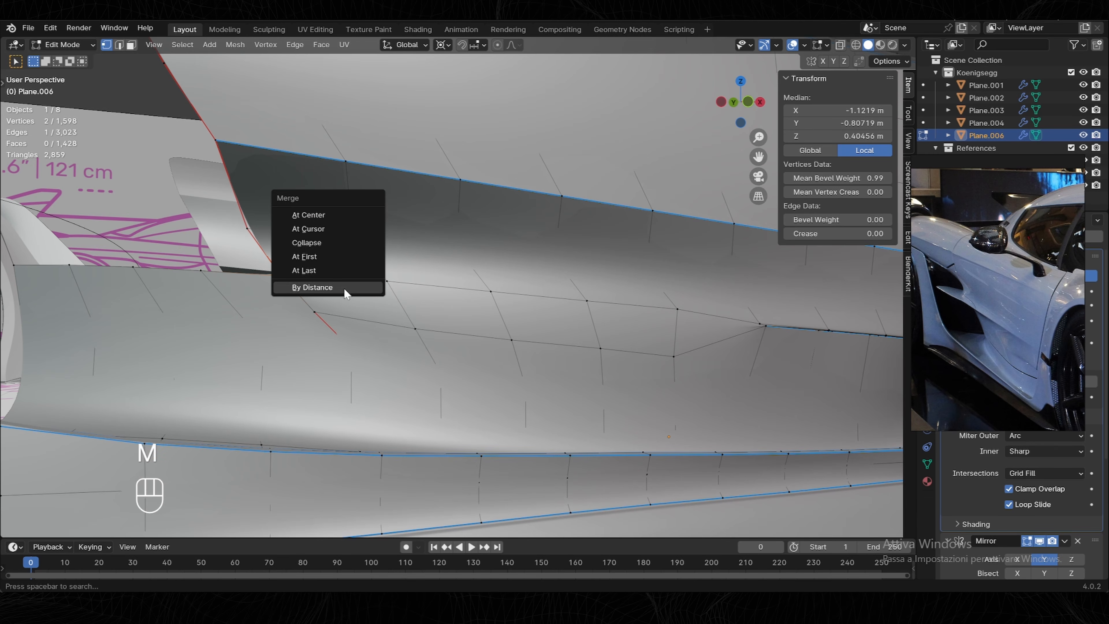
pyautogui.click(322, 275)
# Add a loop cut near the door's rear edge and connect the two adjacent vertices beside the bevelled strip with an edge.
pyautogui.keyDown('shift'); pyautogui.moveTo(232, 320); pyautogui.dragTo(290, 316, button='middle'); pyautogui.keyUp('shift')
pyautogui.hotkey('ctrl', 'r')
pyautogui.click(290, 316)
pyautogui.click(293, 305)
pyautogui.keyDown('shift'); pyautogui.click(374, 308); pyautogui.keyUp('shift')
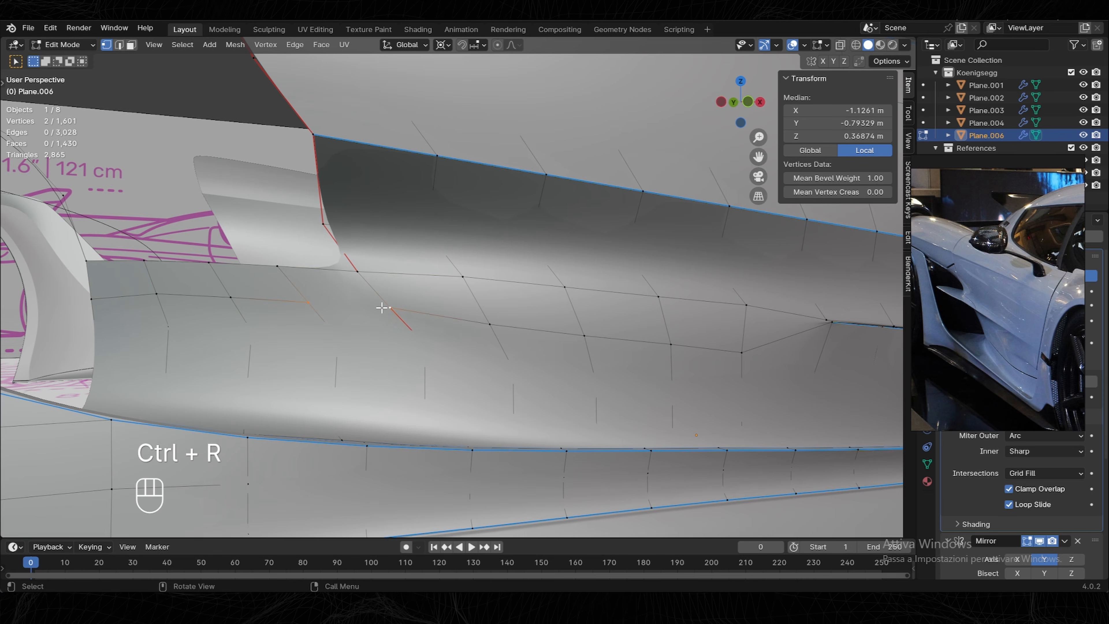
pyautogui.press('j')
pyautogui.moveTo(405, 323); pyautogui.dragTo(386, 301, button='middle')
pyautogui.press('Tab')
pyautogui.scroll(-5, 386, 301)
pyautogui.moveTo(606, 322); pyautogui.dragTo(537, 318, button='middle')
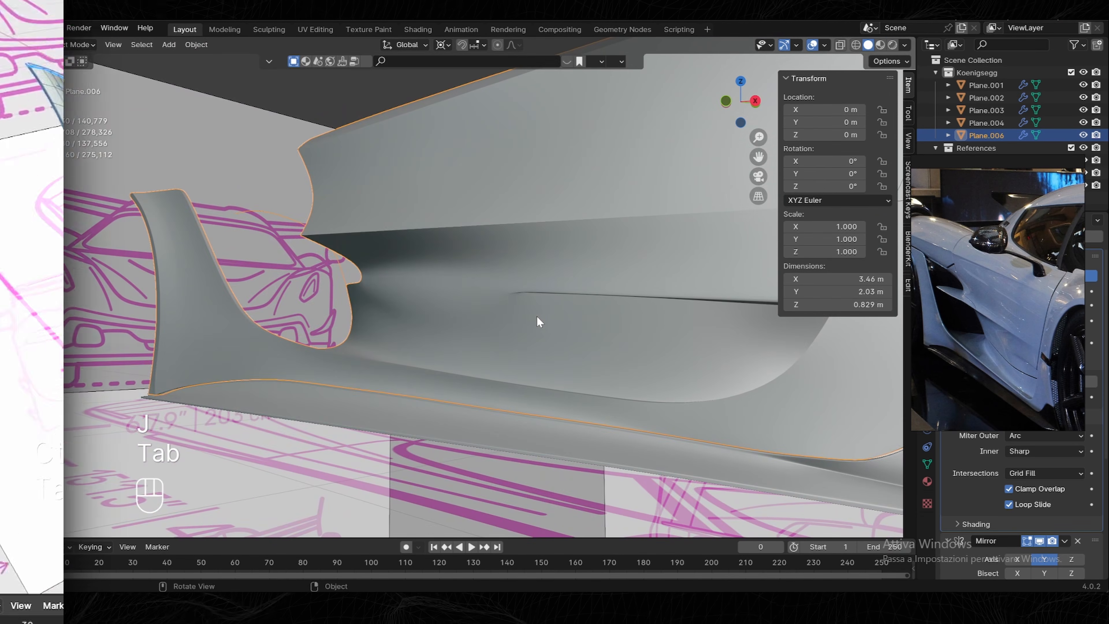
pyautogui.keyDown('alt'); pyautogui.middleClick(413, 257); pyautogui.keyUp('alt')
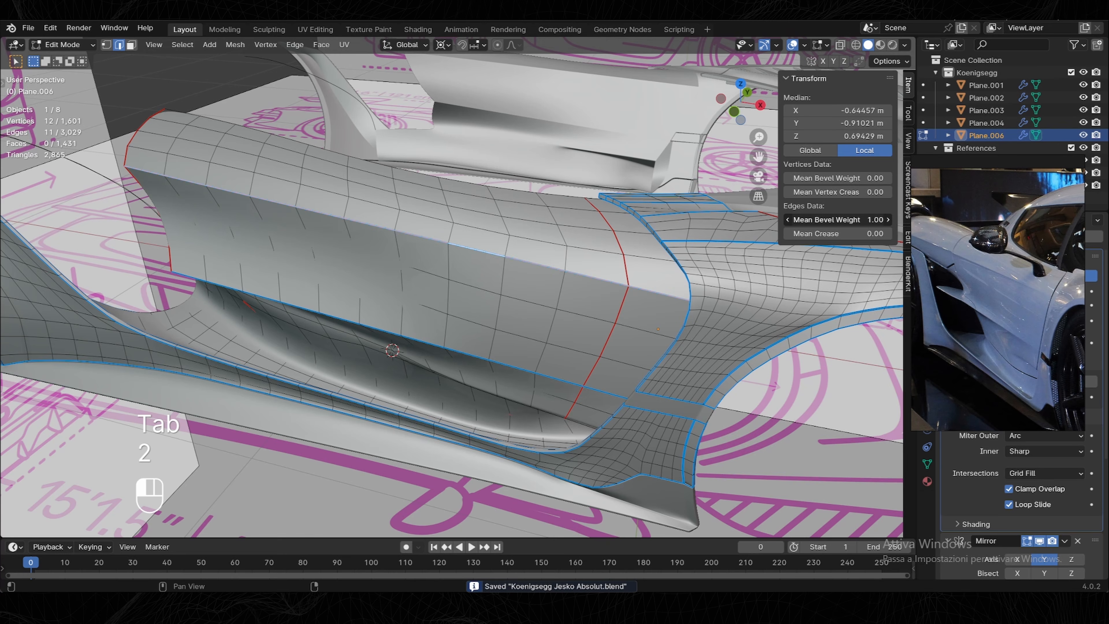
# Set the mean bevel weight of the door's upper crease loop to 0 and bevel the loop with two segments.
pyautogui.moveTo(838, 219); pyautogui.dragTo(786, 219)
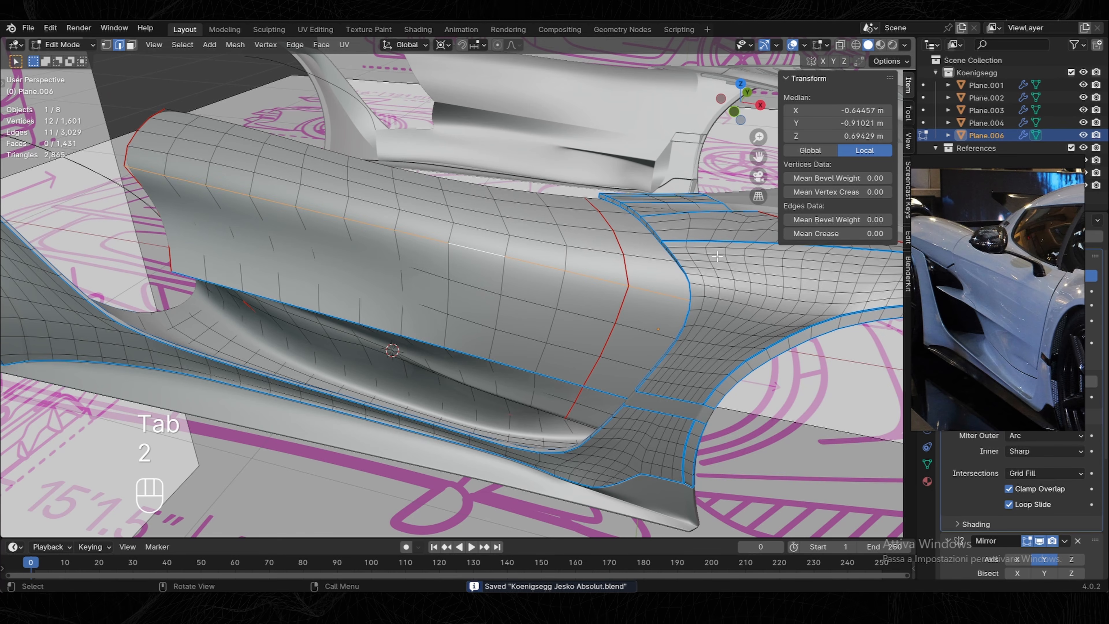
pyautogui.scroll(3, 533, 287)
pyautogui.moveTo(502, 265); pyautogui.dragTo(465, 240, button='middle')
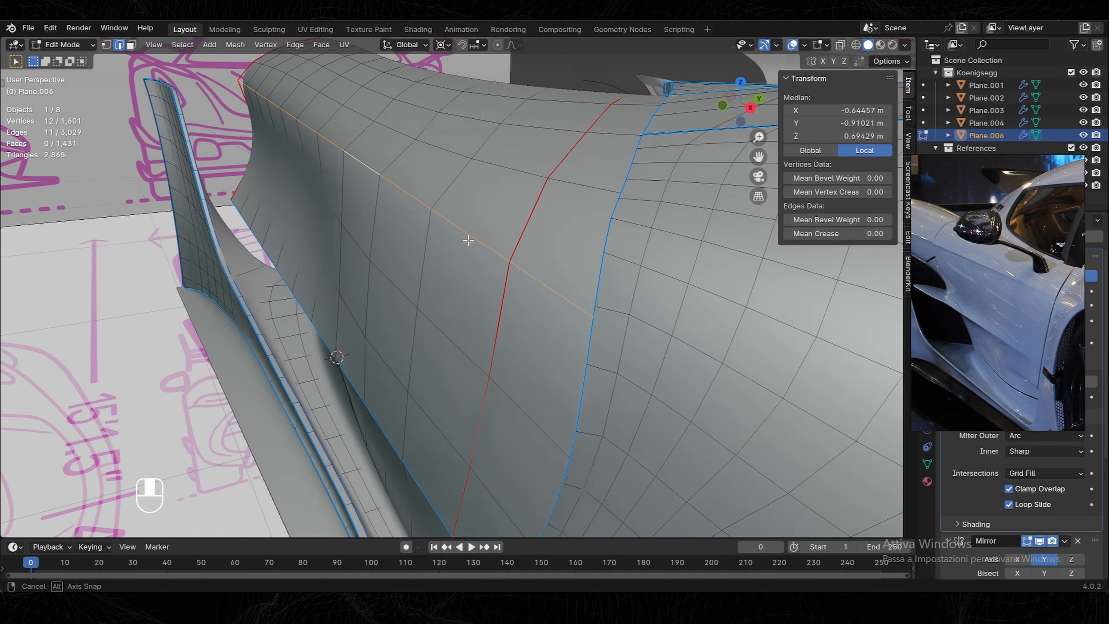
pyautogui.hotkey('ctrl', 'b')
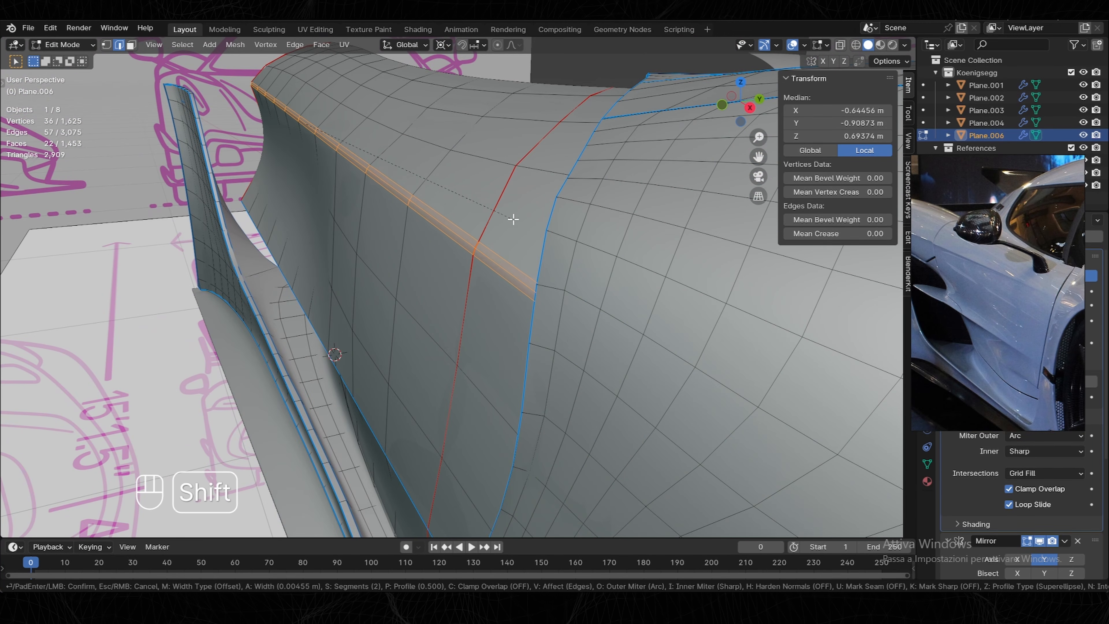
pyautogui.click(514, 219)
pyautogui.press('Tab')
pyautogui.press('Tab')
# Undo the upper crease's bevel and bevel that edge loop again.
pyautogui.hotkey('ctrl', 'z')
pyautogui.hotkey('ctrl', 'z')
pyautogui.hotkey('ctrl', 'b')
pyautogui.click(470, 203)
pyautogui.press('Tab')
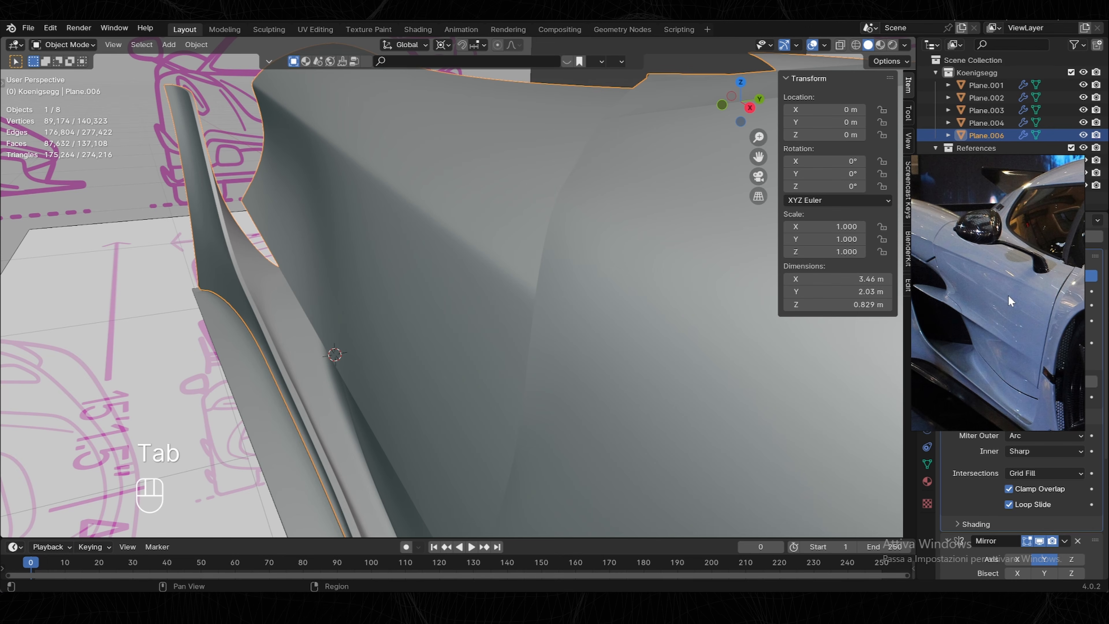
# Select a vertex on the bevelled upper crease and snap the 3D cursor to it.
pyautogui.press('Tab')
pyautogui.press('1')
pyautogui.click(368, 169)
pyautogui.hotkey('shift', 's')
pyautogui.click(389, 221)
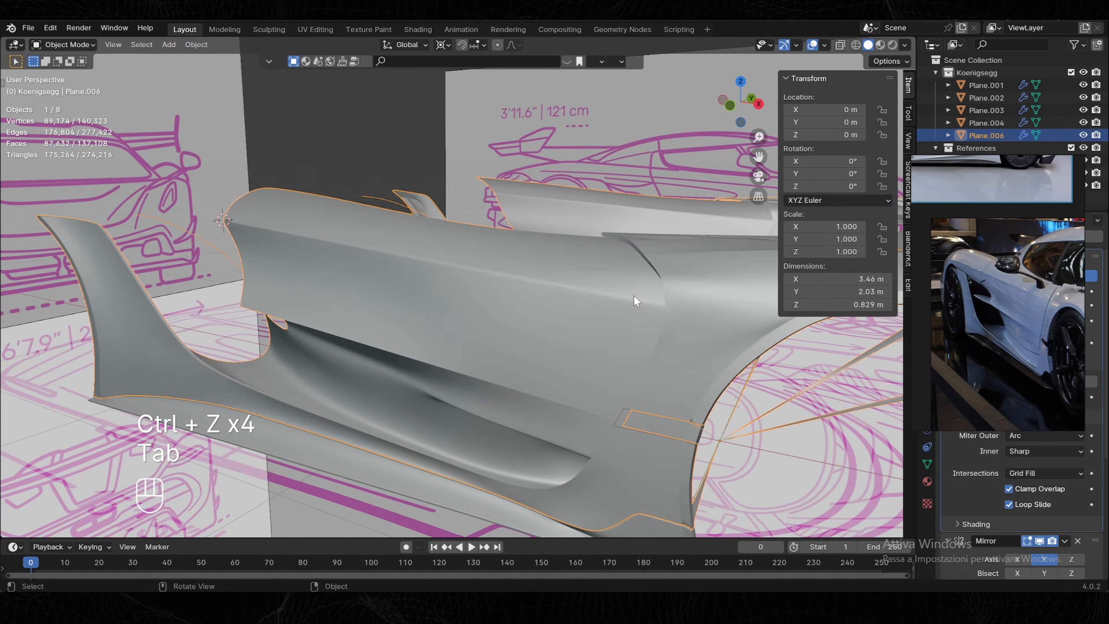
# Extrude the two rearmost edges of the door's top edge upward over the blueprint and delete the extrusion's front upper corner vertex.
pyautogui.moveTo(636, 301); pyautogui.dragTo(589, 285, button='middle')
pyautogui.press('Tab')
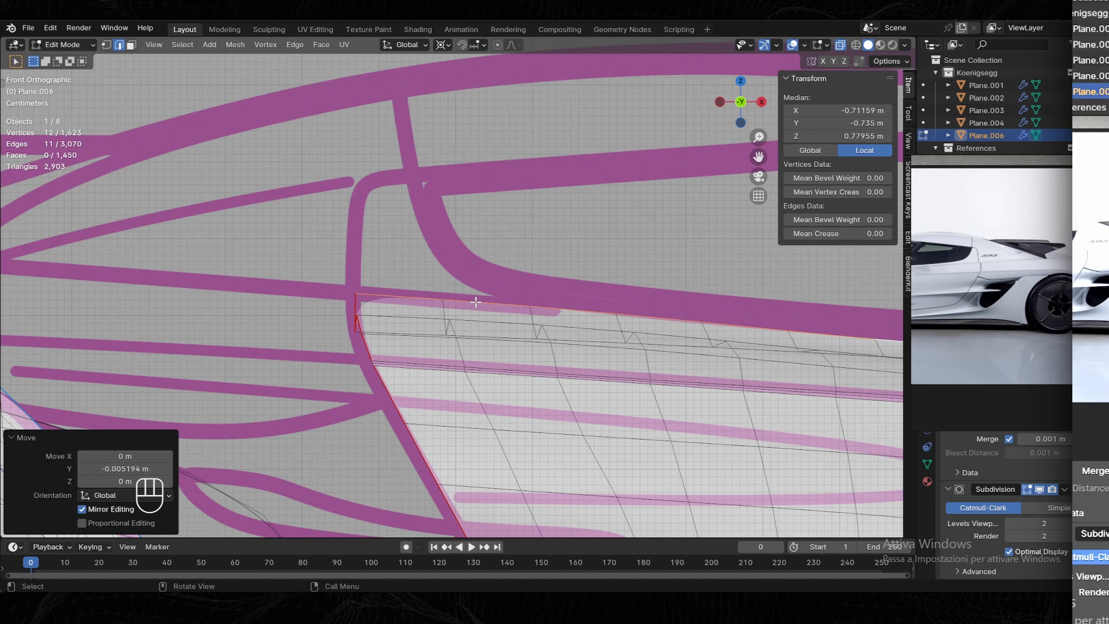
pyautogui.keyDown('shift'); pyautogui.moveTo(476, 301); pyautogui.dragTo(419, 301, button='middle'); pyautogui.keyUp('shift')
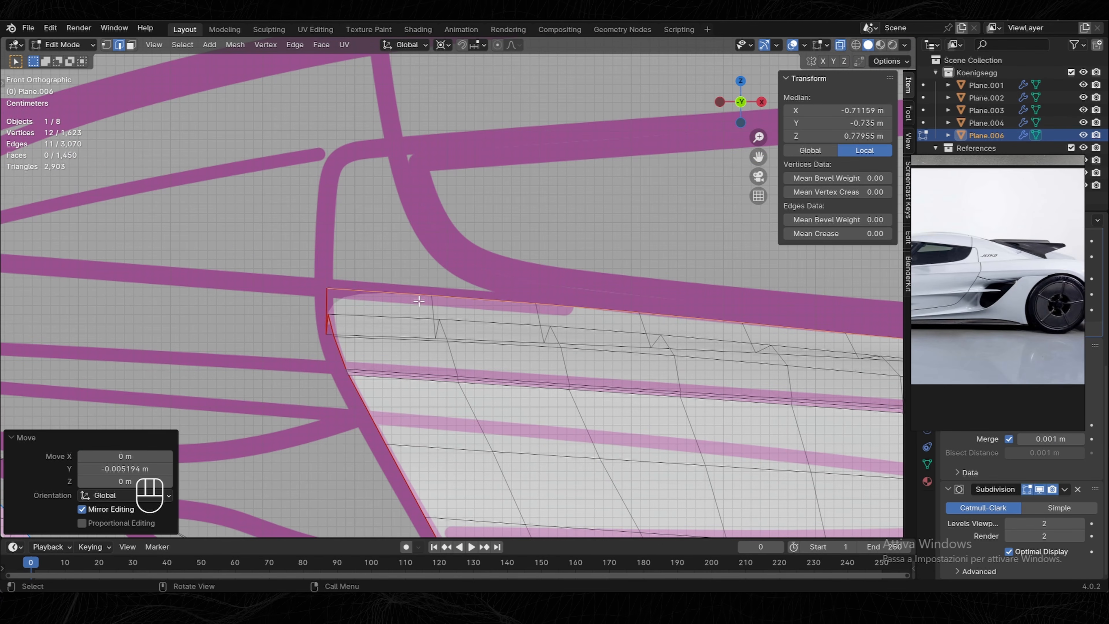
pyautogui.click(398, 294)
pyautogui.keyDown('shift'); pyautogui.click(463, 296); pyautogui.keyUp('shift')
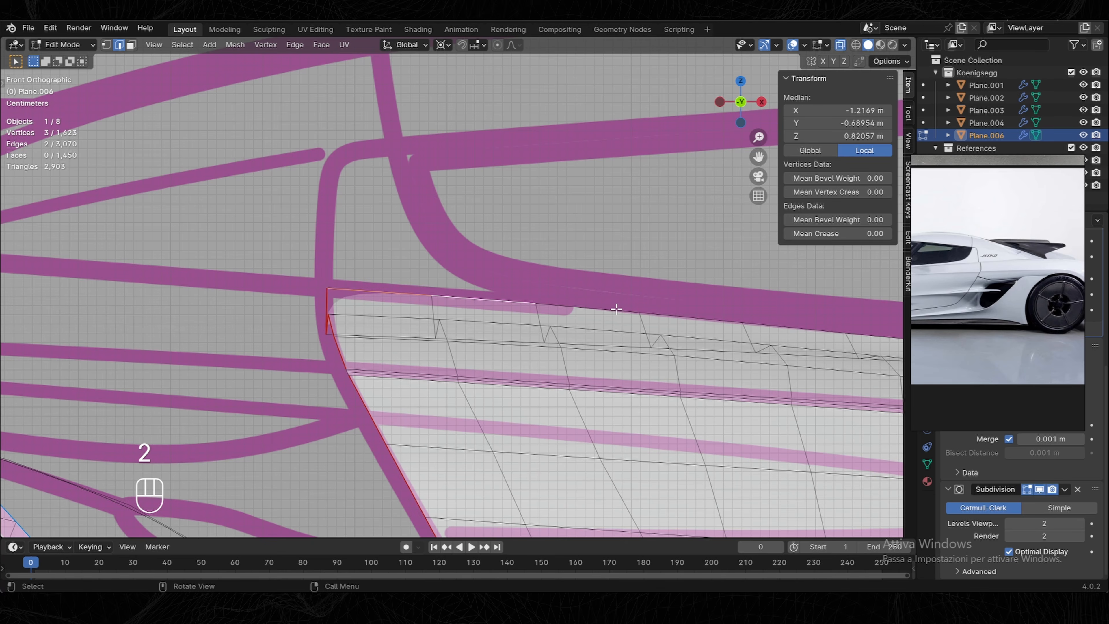
pyautogui.press('e')
pyautogui.click(554, 159)
pyautogui.click(538, 170)
pyautogui.press('g')
pyautogui.rightClick(537, 170)
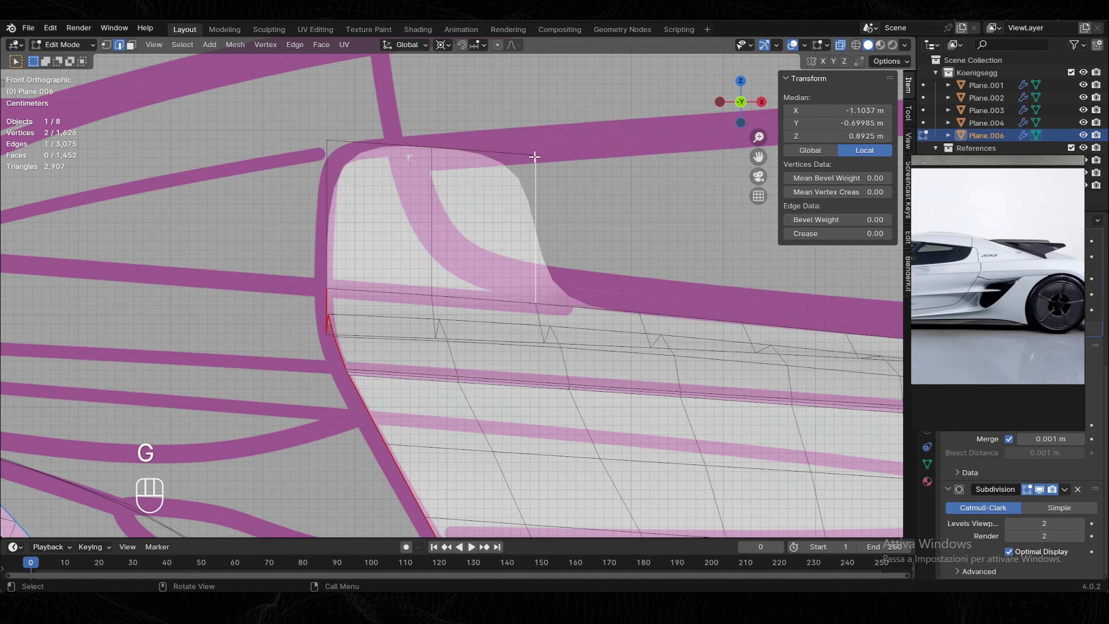
pyautogui.press('1')
pyautogui.click(536, 155)
pyautogui.press('Delete')
# Slide the extruded piece's base and top vertices along their edges to fit the blueprint's window outline.
pyautogui.click(438, 293)
pyautogui.press('g')
pyautogui.press('g')
pyautogui.click(440, 282)
pyautogui.click(447, 147)
pyautogui.press('g')
pyautogui.press('g')
pyautogui.click(430, 148)
pyautogui.click(328, 145)
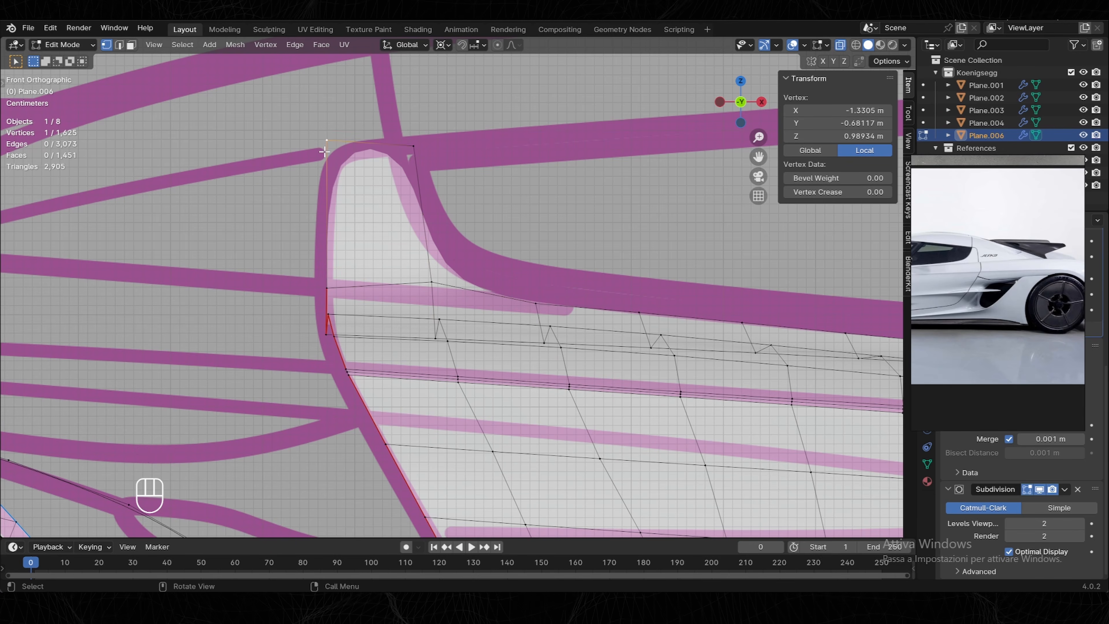
pyautogui.press('g')
pyautogui.press('g')
# Add two horizontal loop cuts across the extruded piece and move its three front edges onto the blueprint's curved window line.
pyautogui.scroll(1, 419, 175)
pyautogui.click(419, 175)
pyautogui.rightClick(421, 188)
pyautogui.click(442, 282)
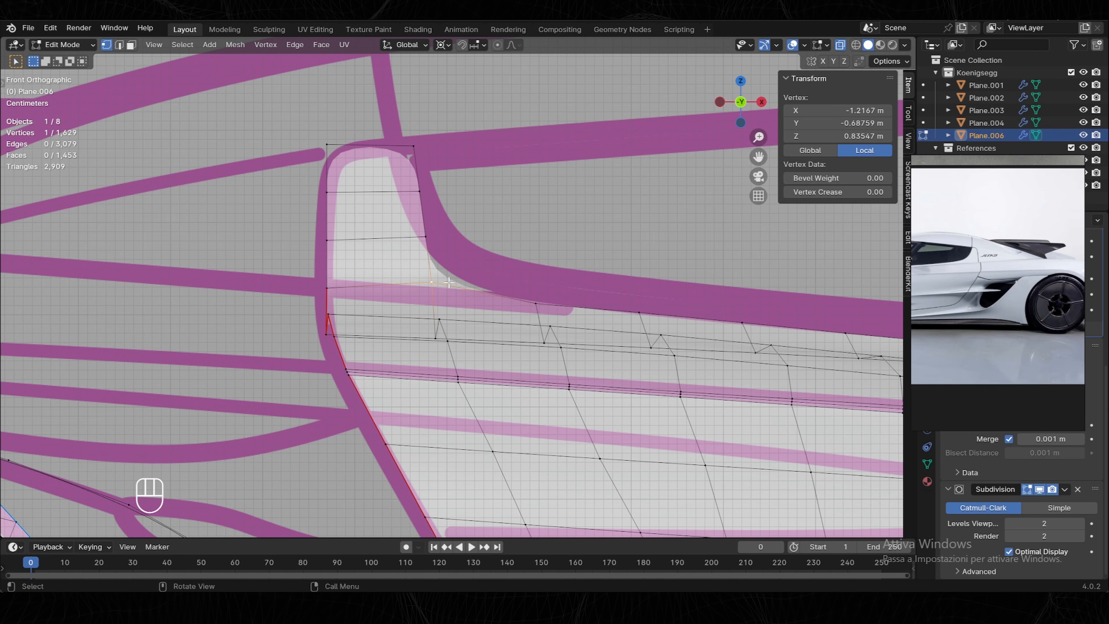
pyautogui.click(489, 292)
pyautogui.press('2')
pyautogui.keyDown('ctrl'); pyautogui.click(435, 187); pyautogui.keyUp('ctrl')
pyautogui.keyDown('shift'); pyautogui.click(437, 209); pyautogui.keyUp('shift')
pyautogui.press('g')
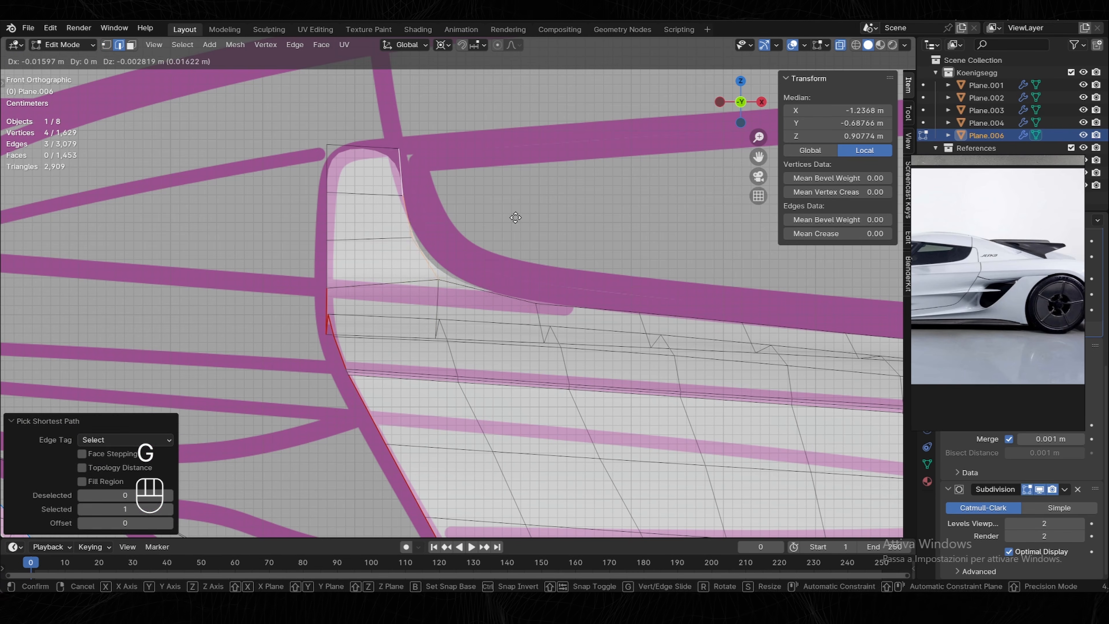
pyautogui.click(510, 218)
# Slide individual vertices on the front and rear sides of the extruded piece to refine its outline against the blueprint.
pyautogui.press('1')
pyautogui.click(439, 163)
pyautogui.press('g')
pyautogui.press('g')
pyautogui.click(430, 170)
pyautogui.click(418, 195)
pyautogui.press('g')
pyautogui.press('g')
pyautogui.click(340, 195)
pyautogui.press('g')
pyautogui.press('g')
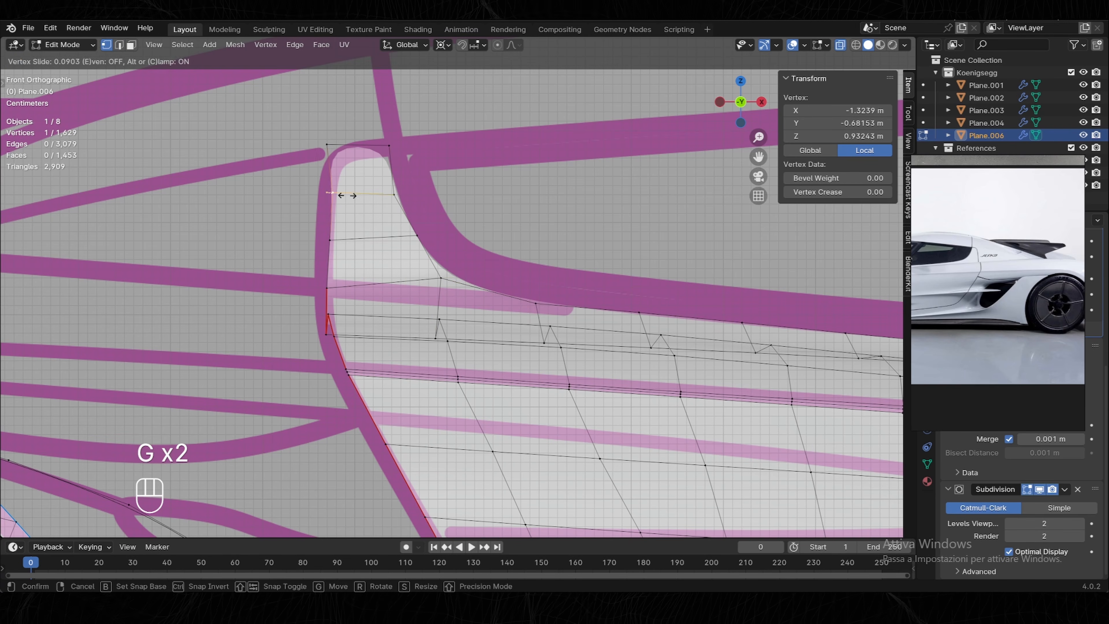
pyautogui.click(347, 195)
# Select the extruded piece's three rear edges and apply Gstretch with the Spread evenly method.
pyautogui.press('2')
pyautogui.click(335, 168)
pyautogui.keyDown('ctrl'); pyautogui.click(329, 264); pyautogui.keyUp('ctrl')
pyautogui.hotkey('shift', 't')
# In the right orthographic view, move the extruded piece's upper vertices along Y to follow the blueprint's slanted window line.
pyautogui.moveTo(559, 112); pyautogui.dragTo(686, 147, button='middle')
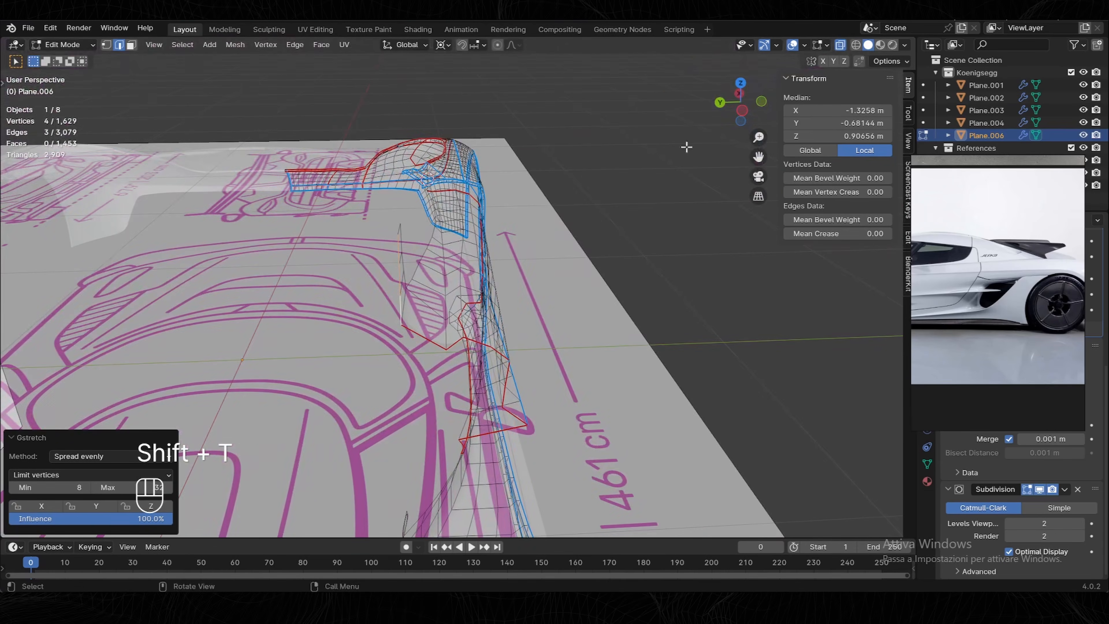
pyautogui.click(739, 93)
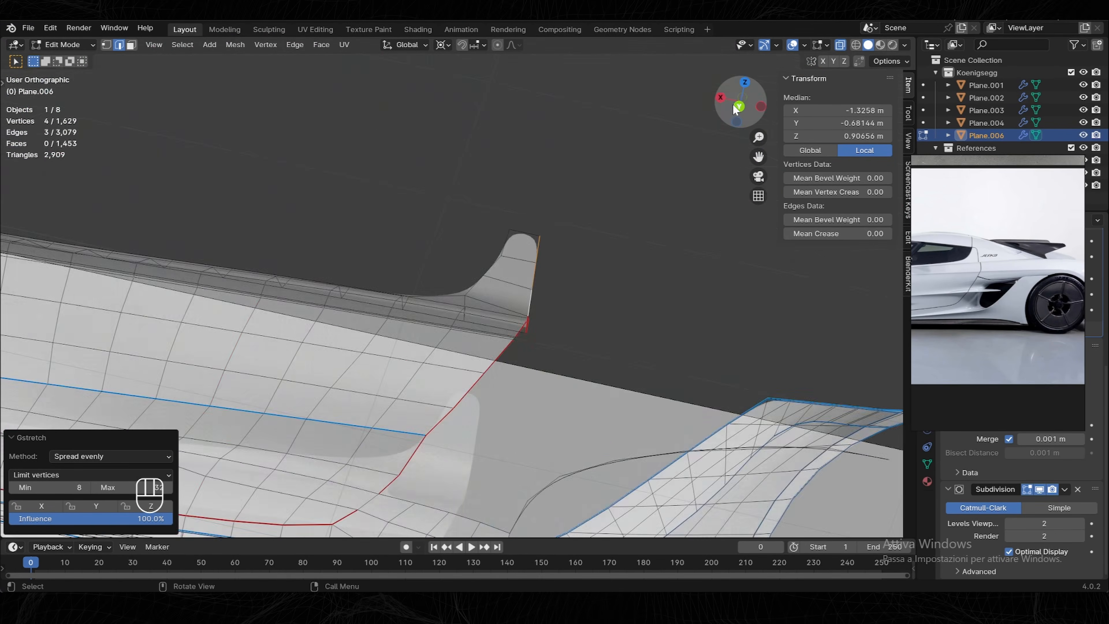
pyautogui.scroll(7, 473, 284)
pyautogui.press('1')
pyautogui.moveTo(408, 186); pyautogui.dragTo(432, 210)
pyautogui.press('g')
pyautogui.press('y')
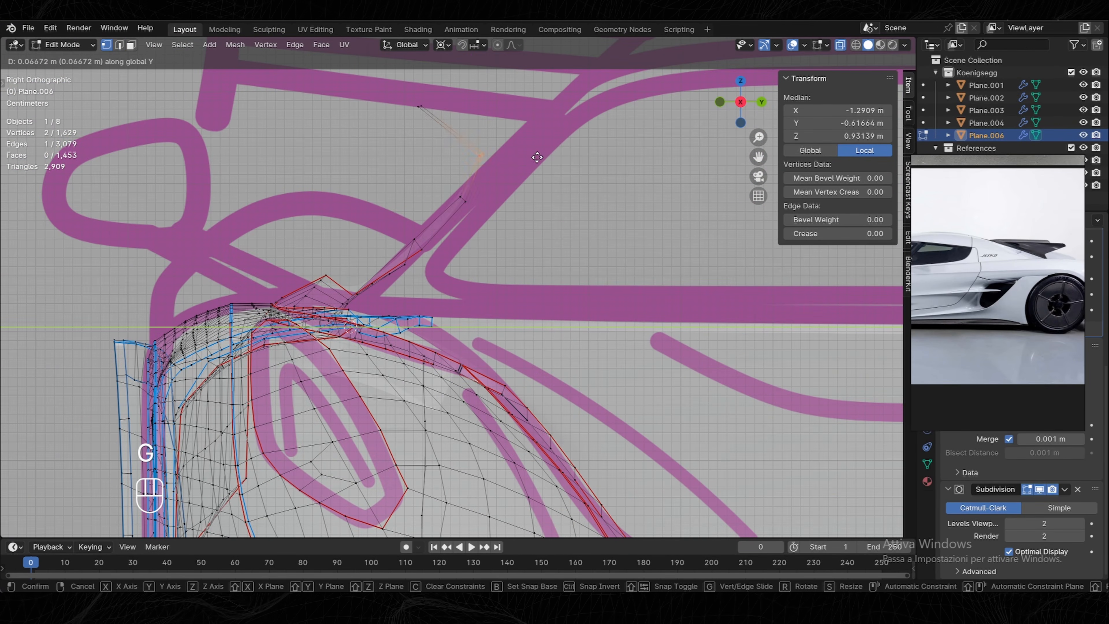
pyautogui.click(407, 112)
pyautogui.moveTo(407, 111); pyautogui.dragTo(382, 103, button='middle')
pyautogui.press('g')
pyautogui.press('g')
pyautogui.press('g')
pyautogui.click(381, 104)
pyautogui.click(740, 101)
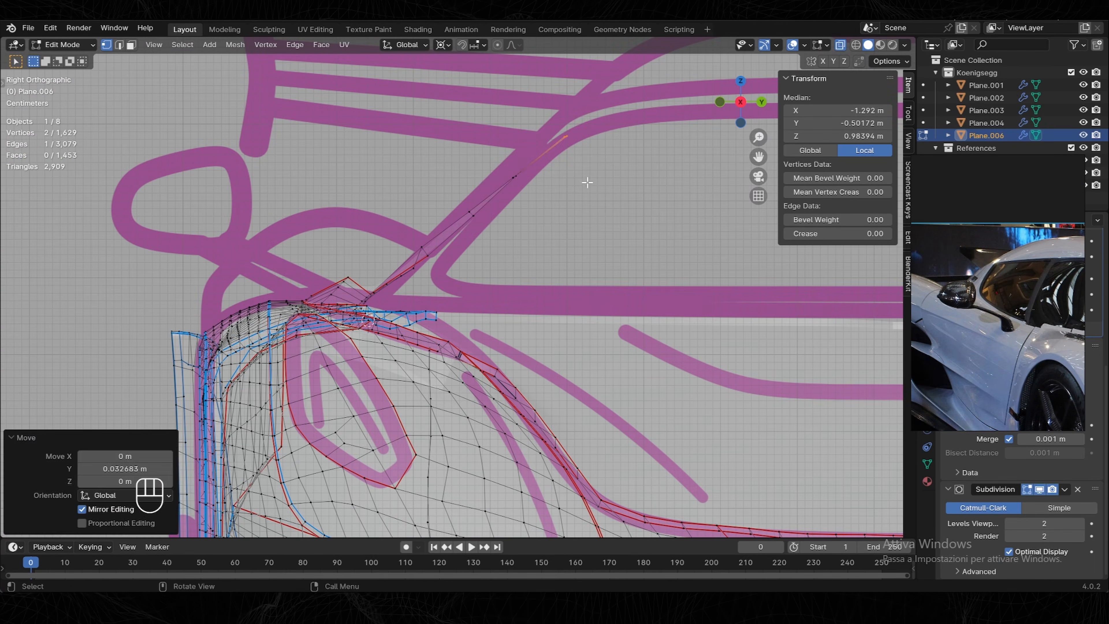
# Undo the last eight operations.
pyautogui.hotkey('ctrl', 'z')
pyautogui.hotkey('ctrl', 'z')
pyautogui.hotkey('ctrl', 'z')
pyautogui.hotkey('ctrl', 'z')
pyautogui.hotkey('ctrl', 'z')
pyautogui.hotkey('ctrl', 'z')
pyautogui.hotkey('ctrl', 'z')
pyautogui.hotkey('ctrl', 'z')
# In the top view, move the vertex at the extruded piece's front base along Y toward the blueprint's window line.
pyautogui.scroll(2, 447, 239)
pyautogui.moveTo(448, 239); pyautogui.dragTo(546, 244, button='middle')
pyautogui.keyDown('shift'); pyautogui.click(458, 184); pyautogui.keyUp('shift')
pyautogui.click(751, 109)
pyautogui.click(547, 213)
pyautogui.keyDown('shift'); pyautogui.moveTo(541, 134); pyautogui.dragTo(509, 254, button='middle'); pyautogui.keyUp('shift')
pyautogui.click(549, 280)
pyautogui.press('KP_7')
pyautogui.scroll(4, 549, 279)
pyautogui.press('g')
pyautogui.press('y')
pyautogui.click(464, 364)
# Move the same front base vertex a further 0.02 m or so along Y to smooth the window corner.
pyautogui.keyDown('shift'); pyautogui.moveTo(603, 357); pyautogui.dragTo(463, 290, button='middle'); pyautogui.keyUp('shift')
pyautogui.hotkey('alt', 'z')
pyautogui.scroll(4, 431, 292)
pyautogui.press('KP_7')
pyautogui.press('g')
pyautogui.press('y')
pyautogui.click(454, 249)
pyautogui.moveTo(454, 249); pyautogui.dragTo(438, 186, button='middle')
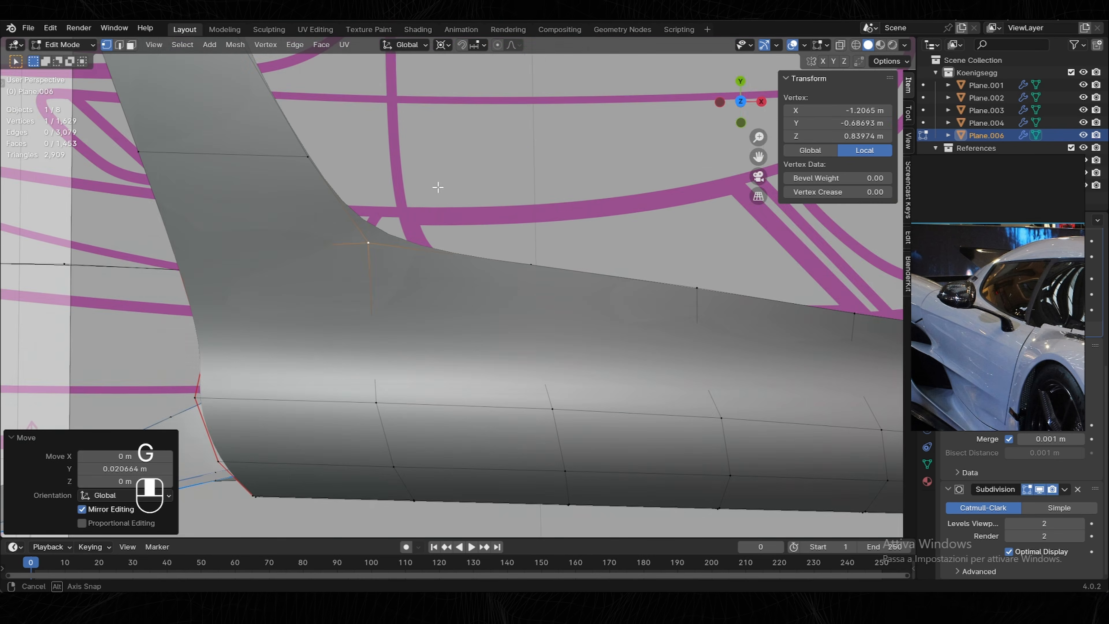
# Slide the front base vertex forward along its edge so the window corner follows the blueprint's curve.
pyautogui.press('KP_7')
pyautogui.click(370, 214)
pyautogui.press('g')
pyautogui.press('g')
pyautogui.click(420, 230)
pyautogui.press('KP_1')
pyautogui.hotkey('alt', 'z')
pyautogui.press('KP_7')
pyautogui.press('g')
pyautogui.press('g')
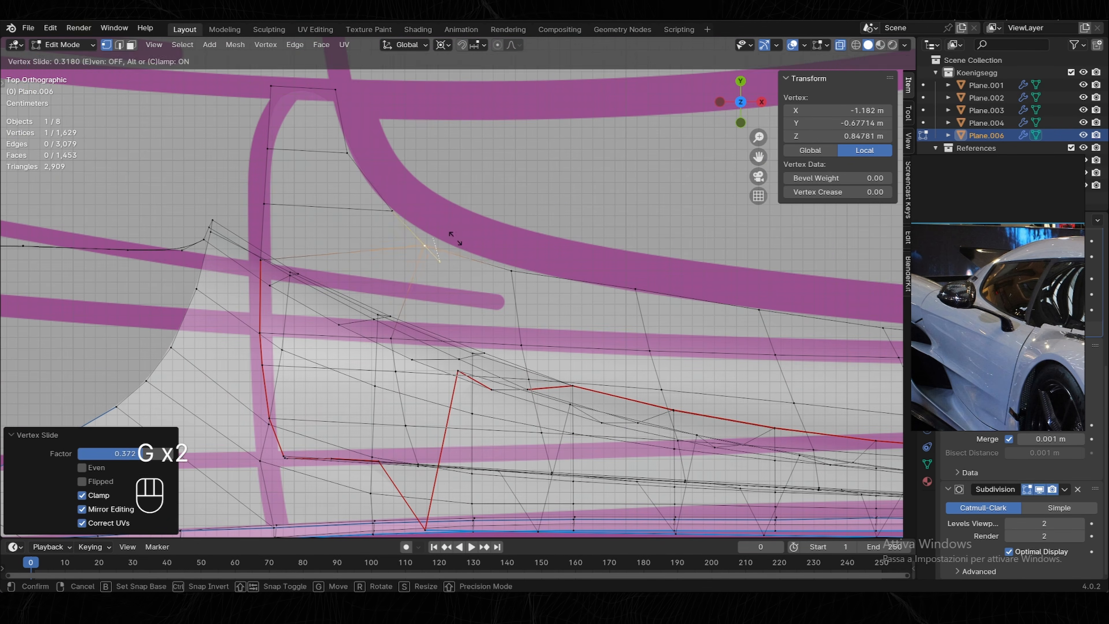
pyautogui.click(450, 243)
pyautogui.press('KP_1')
pyautogui.hotkey('alt', 'z')
# Examine the smoothed window corner and extruded piece from several angles outside edit mode.
pyautogui.moveTo(359, 131); pyautogui.dragTo(441, 306, button='middle')
pyautogui.press('Tab')
pyautogui.press('Tab')
pyautogui.press('Tab')
pyautogui.press('Tab')
pyautogui.press('2')
pyautogui.hotkey('shift', 'r')
pyautogui.press('Tab')
pyautogui.moveTo(713, 133); pyautogui.dragTo(510, 247, button='middle')
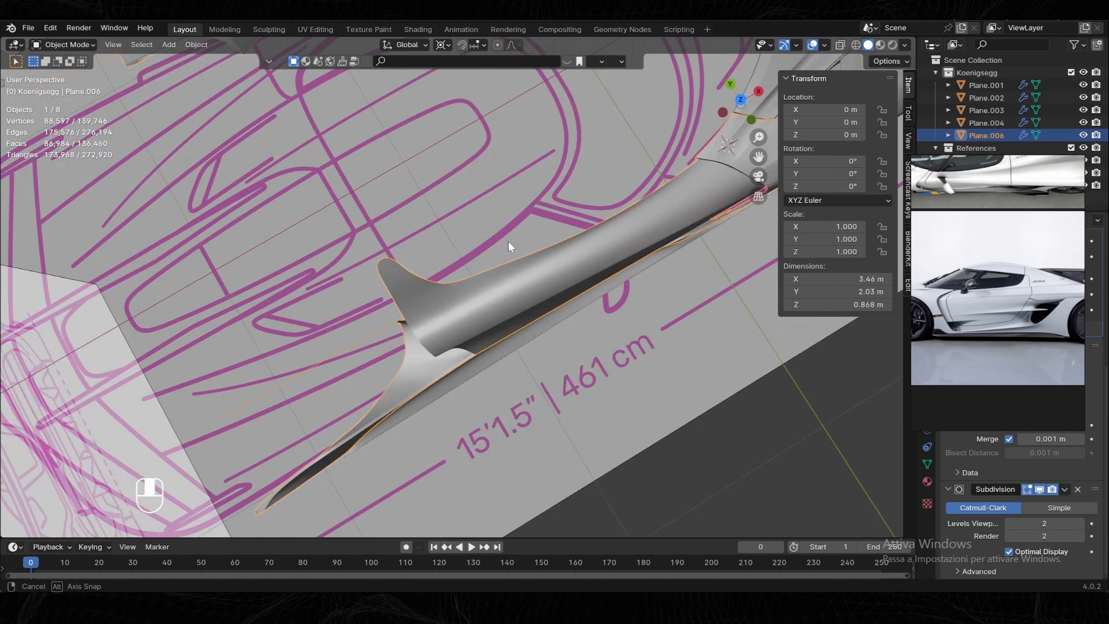
# Extrude the door's upper edge path inward along Y to form a narrow lip along the window line.
pyautogui.press('Tab')
pyautogui.scroll(2, 390, 300)
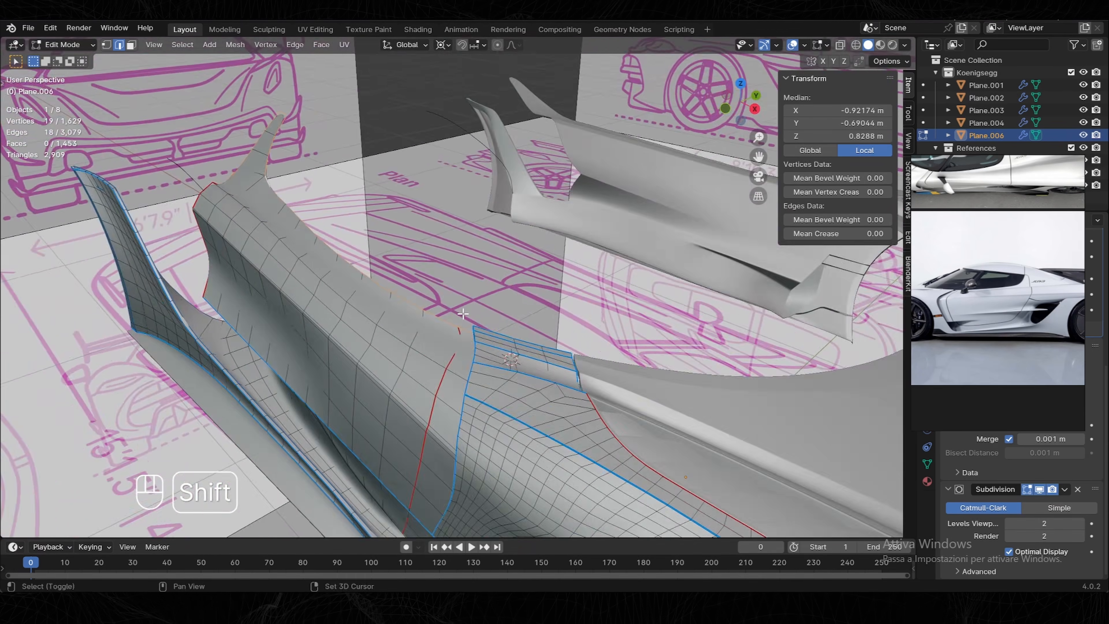
pyautogui.moveTo(463, 314); pyautogui.dragTo(386, 284, button='middle')
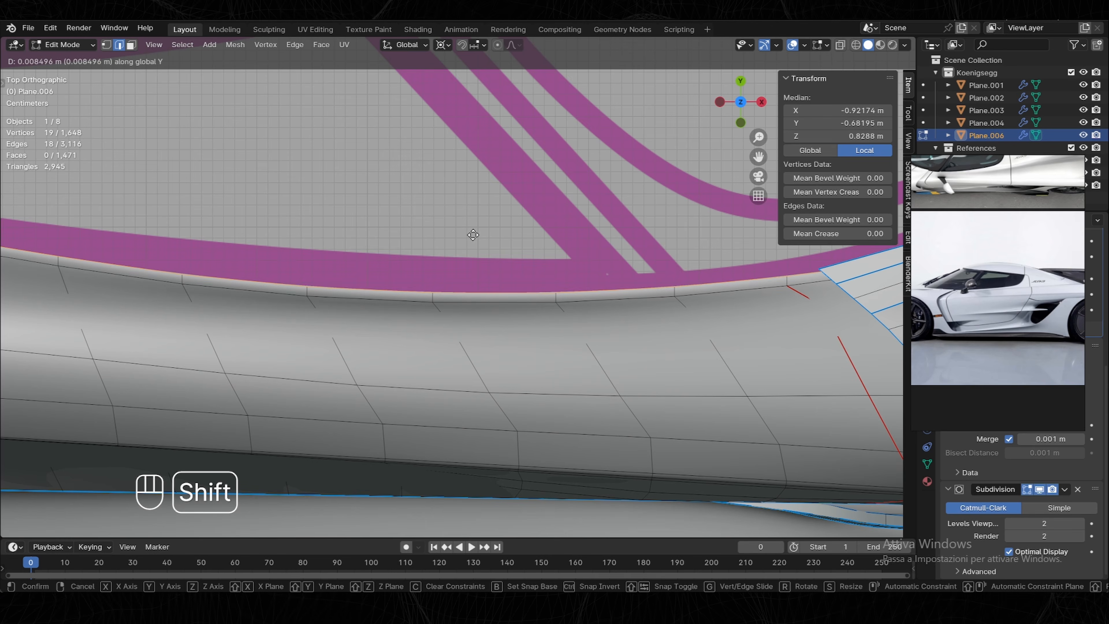
pyautogui.click(507, 258)
pyautogui.moveTo(541, 300); pyautogui.dragTo(415, 159, button='middle')
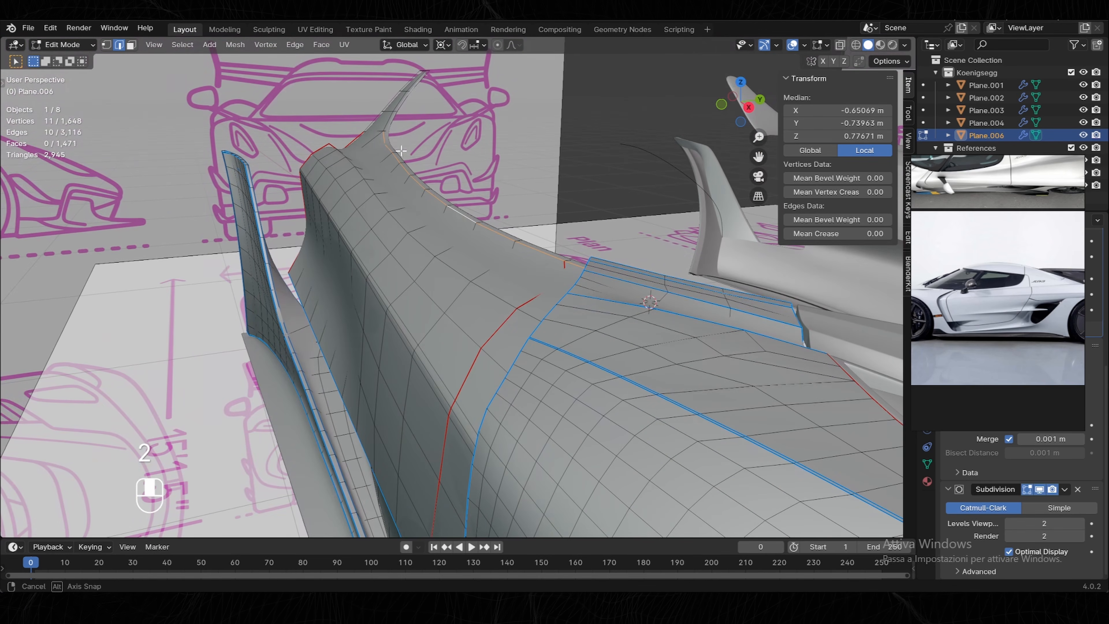
# Examine the door's new upper lip and extruded rear corner from several angles with the subdivided surface shown.
pyautogui.press('Tab')
pyautogui.moveTo(603, 262); pyautogui.dragTo(568, 306, button='middle')
pyautogui.press('Tab')
pyautogui.press('2')
pyautogui.click(619, 364)
pyautogui.press('Tab')
pyautogui.moveTo(619, 364); pyautogui.dragTo(415, 267, button='middle')
pyautogui.press('Tab')
pyautogui.press('2')
pyautogui.press('Tab')
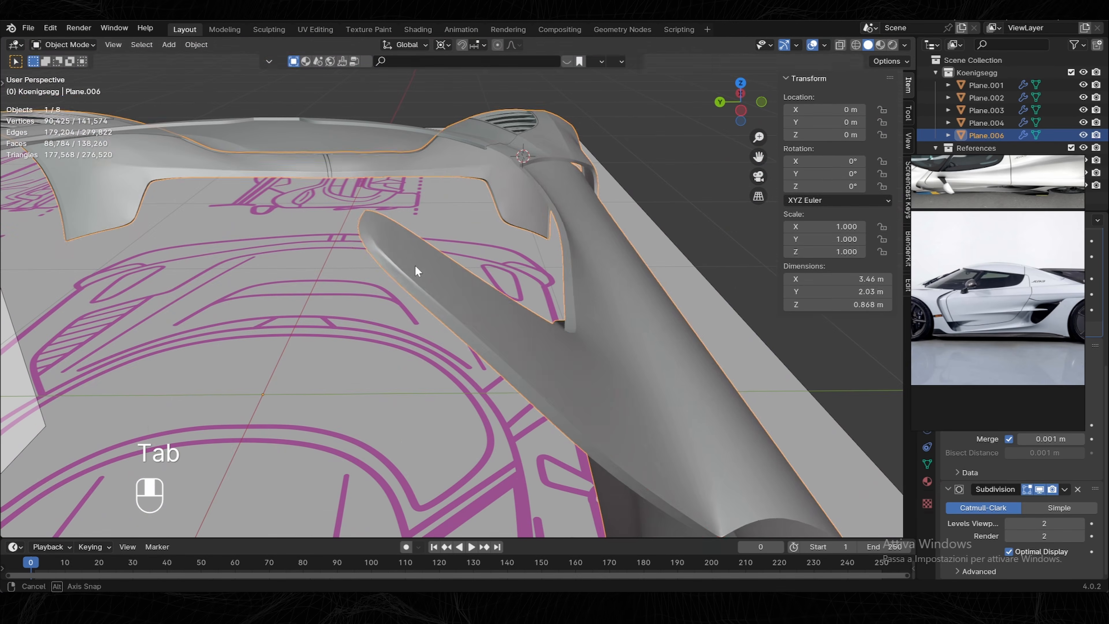
# Try to slide the tip vertex of the door's rear window corner along its edge.
pyautogui.press('Tab')
pyautogui.press('1')
pyautogui.press('g')
pyautogui.press('g')
pyautogui.click(359, 220)
pyautogui.hotkey('ctrl', 'z')
# Narrow the tip of the door's rear window corner by scaling its end edge to about 0.9.
pyautogui.press('2')
pyautogui.press('g')
pyautogui.press('g')
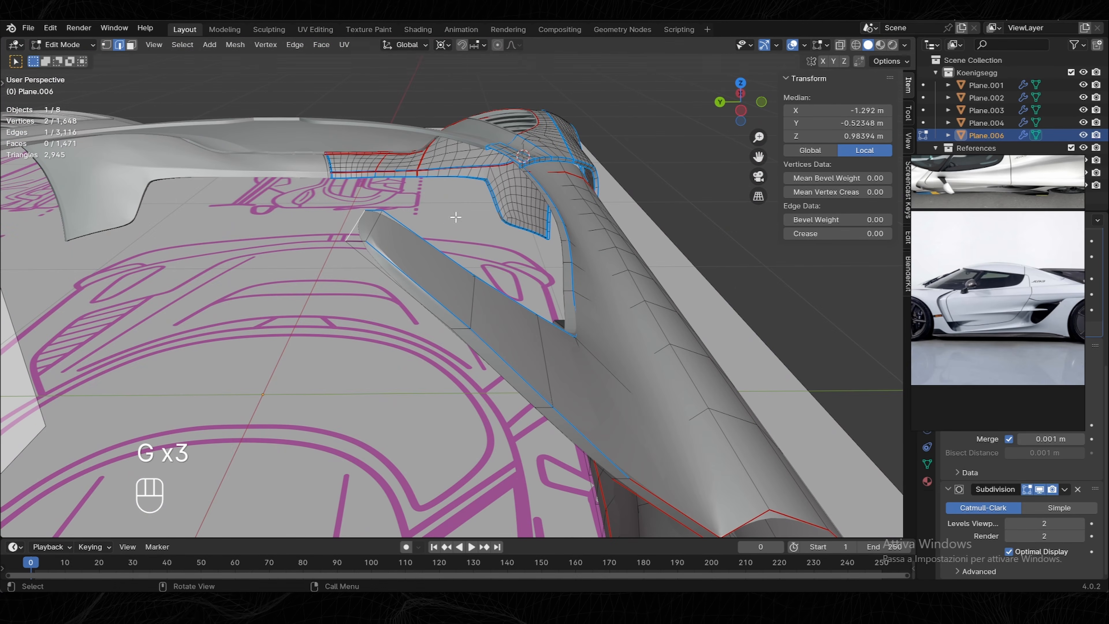
pyautogui.moveTo(453, 216); pyautogui.dragTo(405, 147, button='middle')
pyautogui.press('2')
pyautogui.click(476, 256)
pyautogui.press('s')
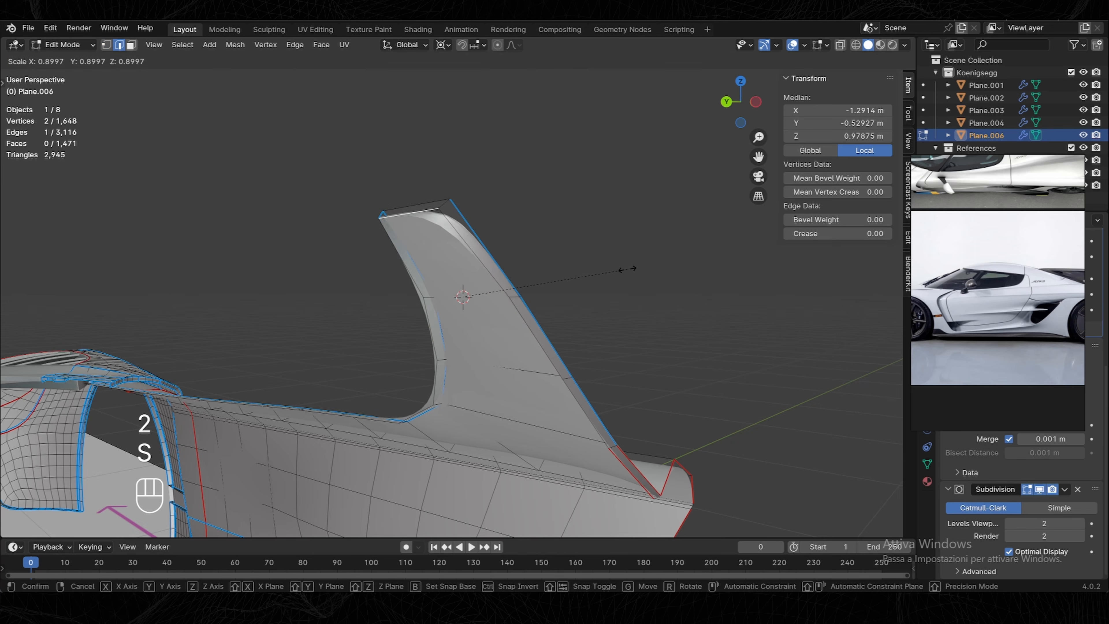
pyautogui.click(631, 267)
pyautogui.moveTo(632, 267); pyautogui.dragTo(537, 305, button='middle')
pyautogui.press('s')
pyautogui.press('Tab')
pyautogui.moveTo(515, 251); pyautogui.dragTo(451, 315, button='middle')
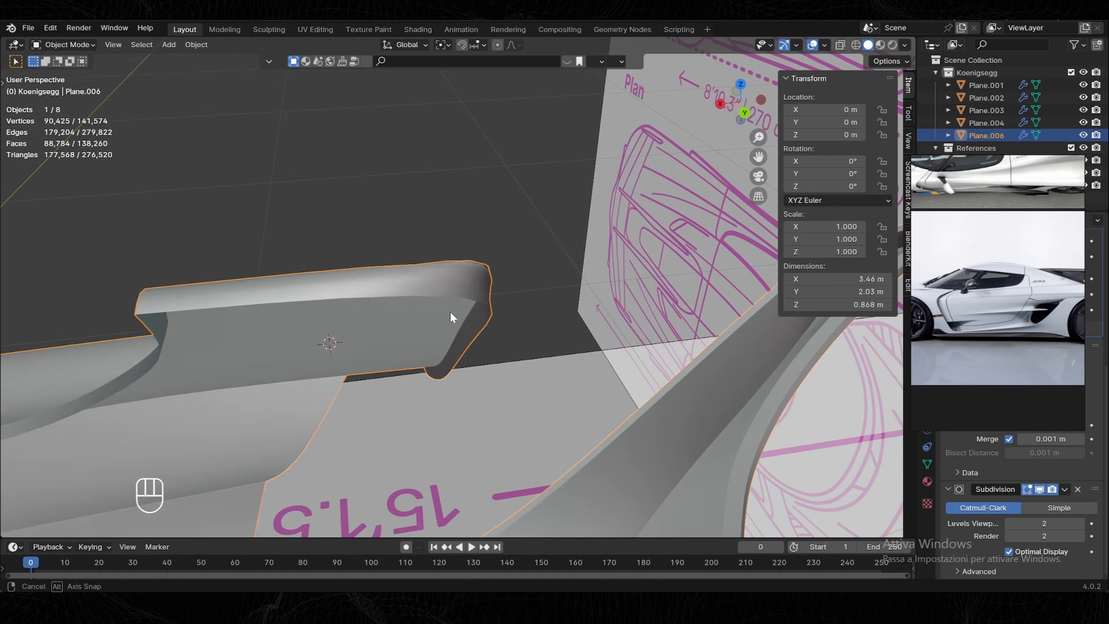
# Examine the rear window corner and its inner lip from several angles, with and without the editing cage.
pyautogui.press('Tab')
pyautogui.press('2')
pyautogui.scroll(2, 450, 315)
pyautogui.press('Tab')
pyautogui.moveTo(728, 260); pyautogui.dragTo(538, 279, button='middle')
pyautogui.keyDown('shift'); pyautogui.moveTo(537, 280); pyautogui.dragTo(485, 252, button='middle'); pyautogui.keyUp('shift')
pyautogui.press('Tab')
pyautogui.press('Tab')
pyautogui.press('Tab')
pyautogui.click(527, 247)
pyautogui.press('Tab')
pyautogui.press('KP_1')
pyautogui.press('Tab')
pyautogui.moveTo(441, 221); pyautogui.dragTo(786, 135, button='middle')
pyautogui.press('KP_1')
# Select the door's lower window edge path up to the rear corner, duplicate it in place and separate it as a new object.
pyautogui.press('Tab')
pyautogui.keyDown('shift'); pyautogui.moveTo(525, 328); pyautogui.dragTo(549, 336, button='middle'); pyautogui.keyUp('shift')
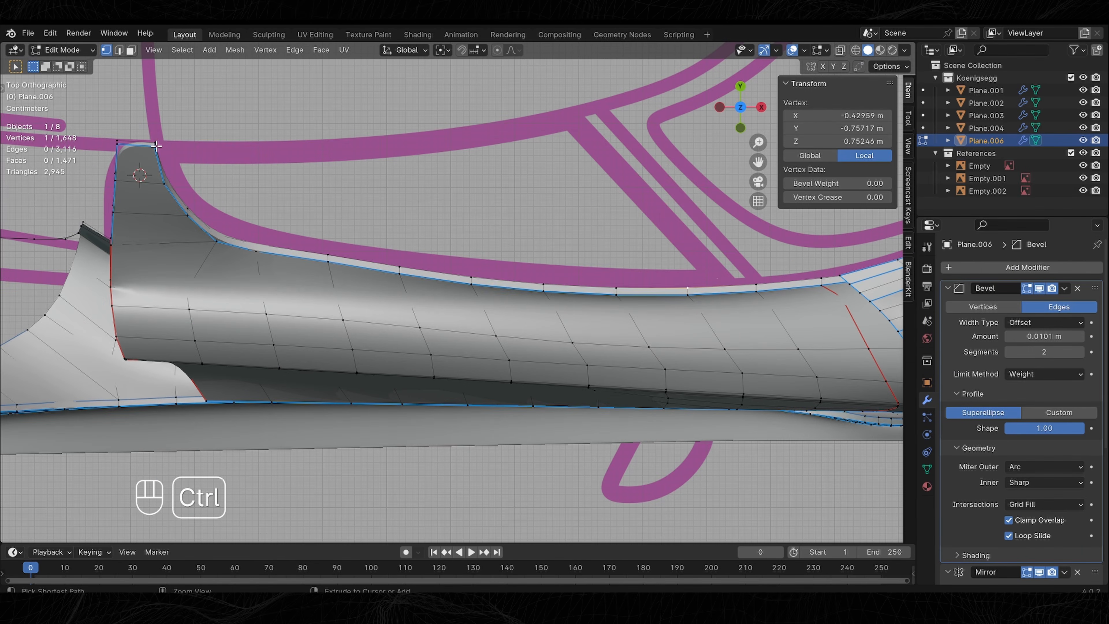
pyautogui.keyDown('ctrl'); pyautogui.click(156, 145); pyautogui.keyUp('ctrl')
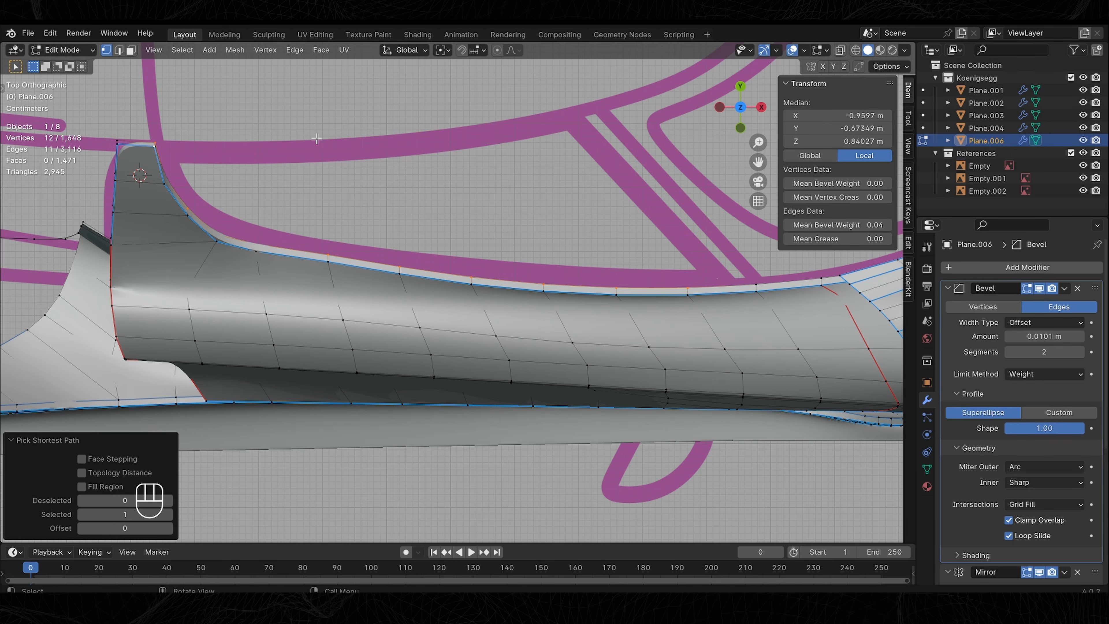
pyautogui.keyDown('shift'); pyautogui.moveTo(316, 139); pyautogui.dragTo(337, 167, button='middle'); pyautogui.keyUp('shift')
pyautogui.hotkey('shift', 'd')
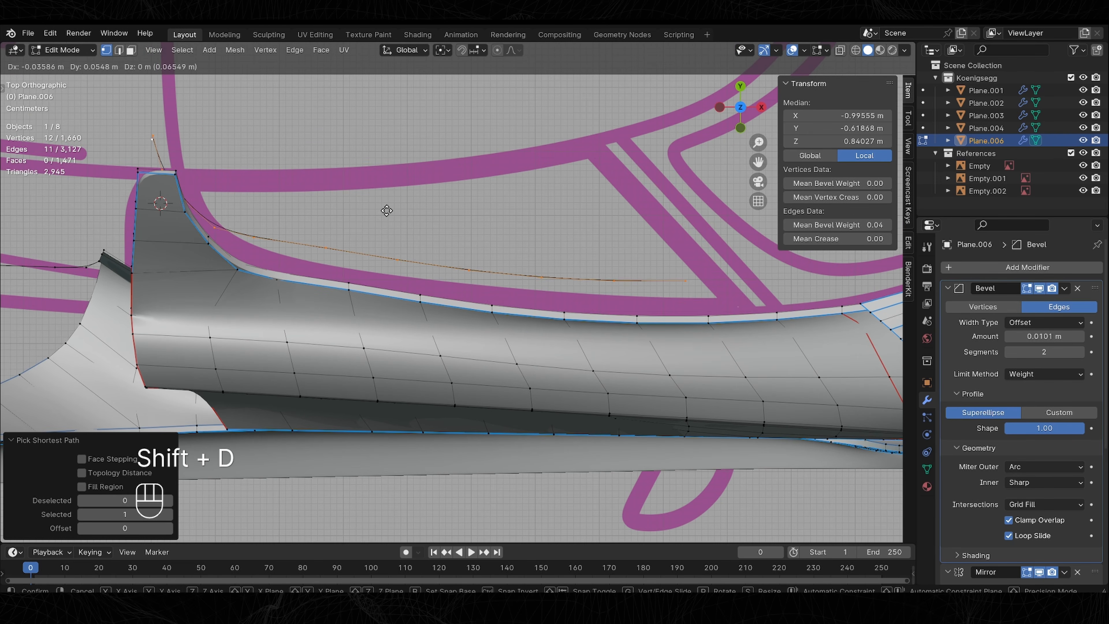
pyautogui.rightClick(386, 226)
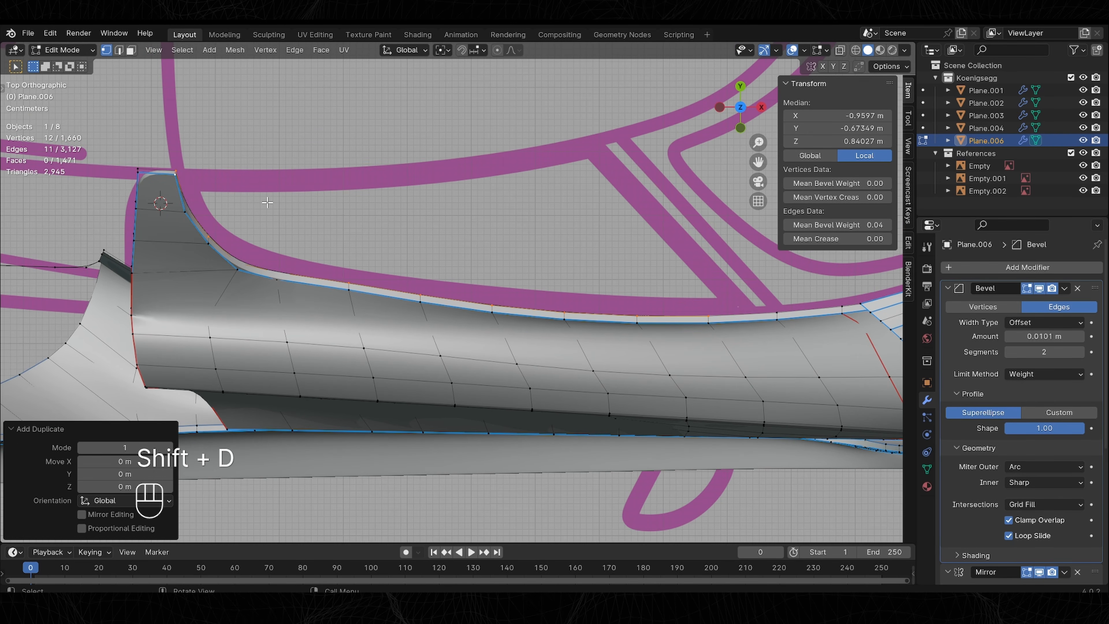
pyautogui.press('p')
pyautogui.click(221, 205)
pyautogui.press('Tab')
# Edit the separated window outline and delete its rear upper end vertex.
pyautogui.keyDown('shift'); pyautogui.moveTo(240, 253); pyautogui.dragTo(329, 284, button='middle'); pyautogui.keyUp('shift')
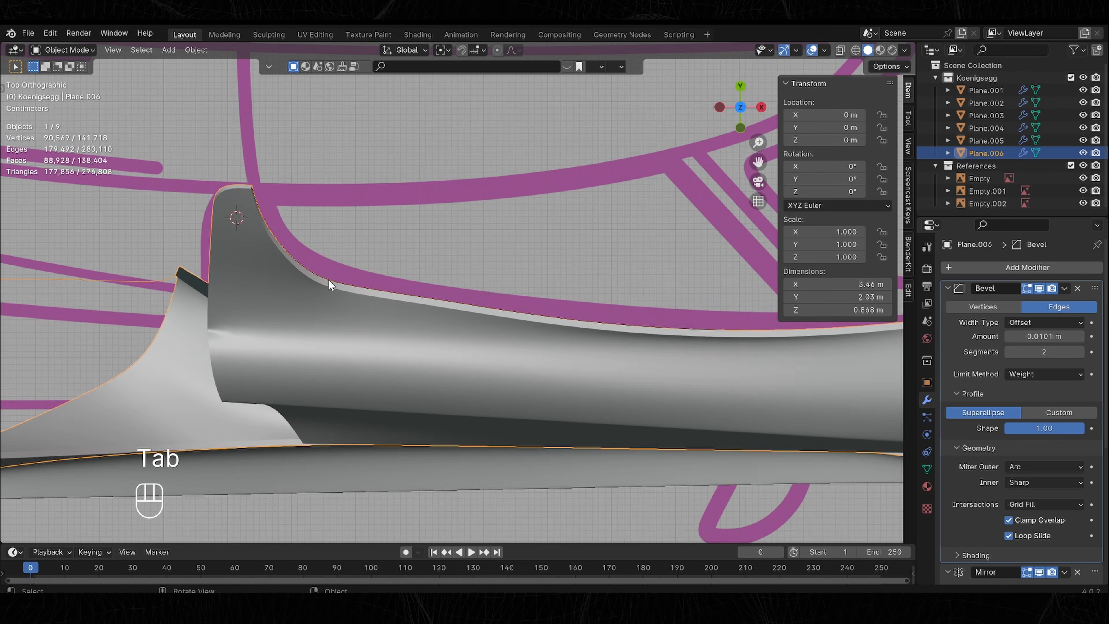
pyautogui.click(329, 280)
pyautogui.scroll(5, 377, 280)
pyautogui.scroll(-3, 377, 279)
pyautogui.keyDown('shift'); pyautogui.moveTo(262, 208); pyautogui.dragTo(271, 227, button='middle'); pyautogui.keyUp('shift')
pyautogui.press('Tab')
pyautogui.click(193, 202)
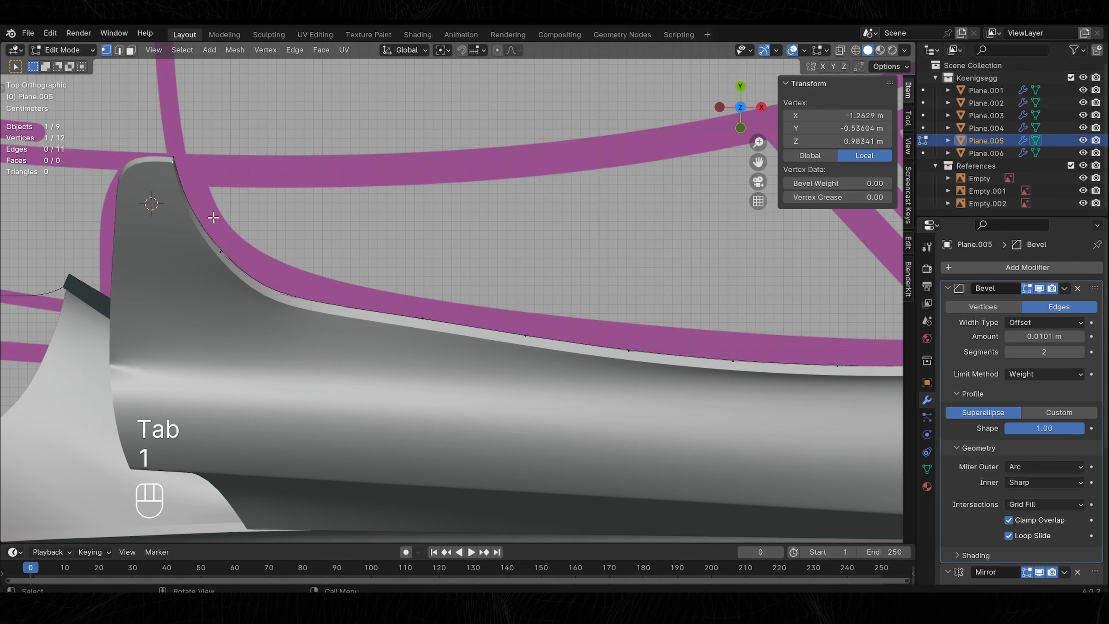
pyautogui.press('Delete')
pyautogui.click(195, 214)
# Shift the whole window outline slightly inward along Y to leave a narrow gap from the door.
pyautogui.press('a')
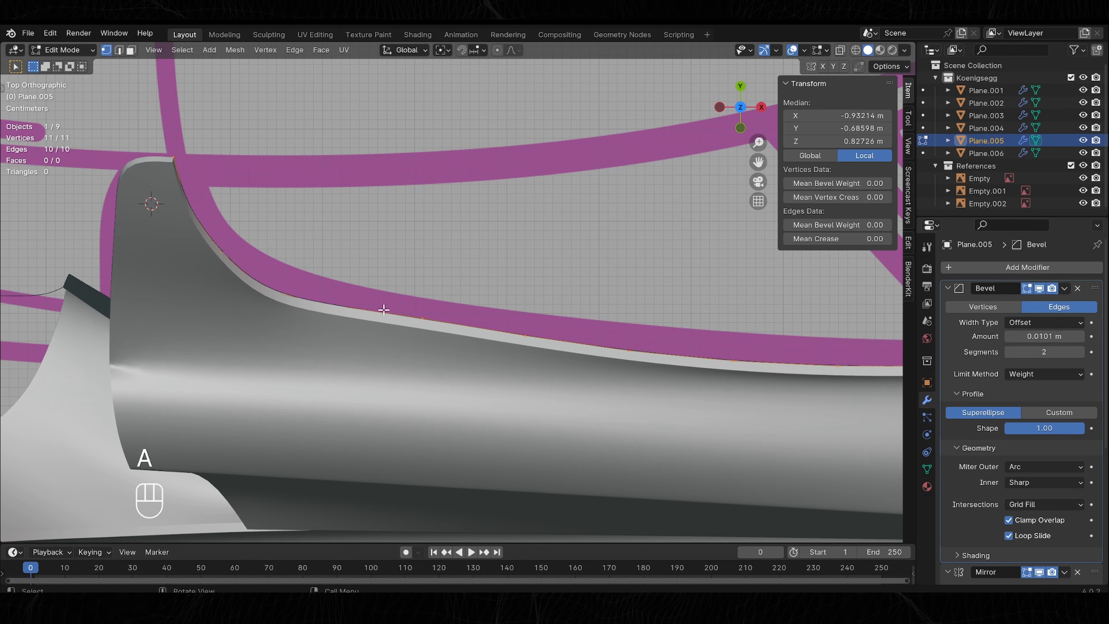
pyautogui.press('g')
pyautogui.press('y')
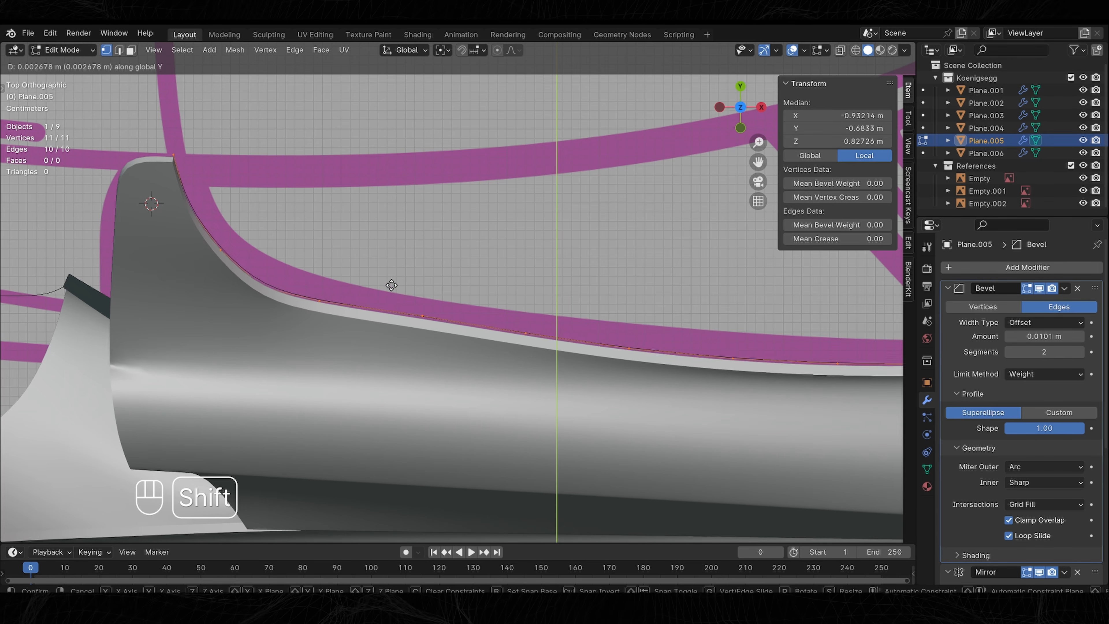
pyautogui.click(392, 284)
# Slide the outline's front end vertex along its edge by a factor of -0.367 to meet the blueprint's front window corner.
pyautogui.scroll(-3, 391, 285)
pyautogui.keyDown('shift'); pyautogui.moveTo(681, 309); pyautogui.dragTo(494, 251, button='middle'); pyautogui.keyUp('shift')
pyautogui.scroll(3, 537, 248)
pyautogui.click(561, 294)
pyautogui.press('g')
pyautogui.press('g')
pyautogui.click(596, 292)
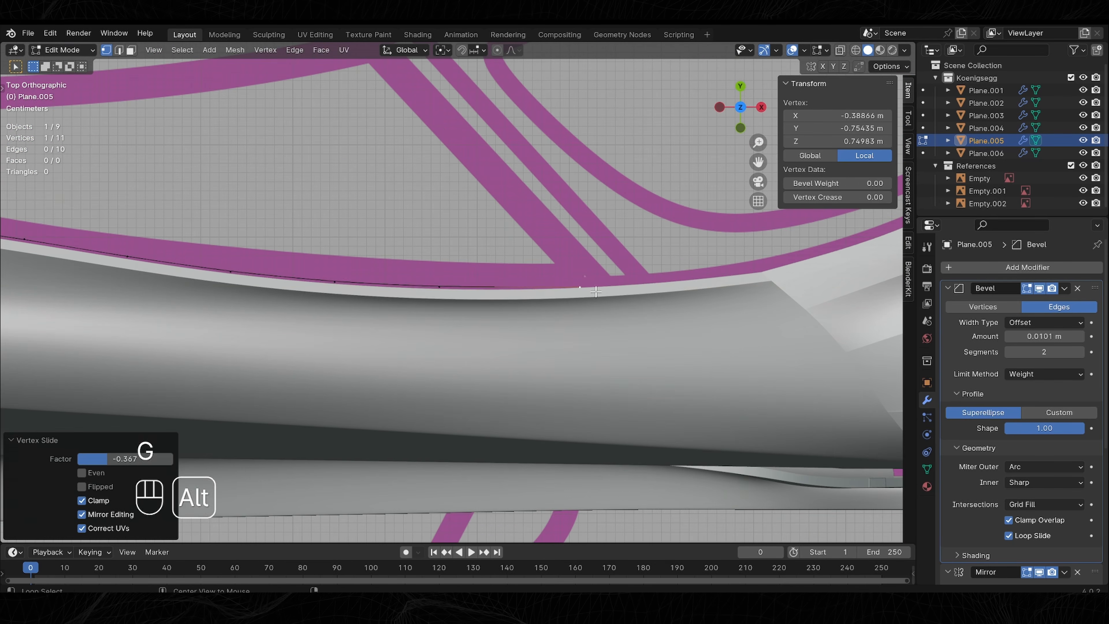
# Extrude the front end vertex three times along the blueprint's slanted front pillar line in top view.
pyautogui.scroll(-3, 592, 297)
pyautogui.click(118, 172)
pyautogui.keyDown('ctrl'); pyautogui.click(145, 227); pyautogui.keyUp('ctrl')
pyautogui.keyDown('shift'); pyautogui.click(118, 172); pyautogui.keyUp('shift')
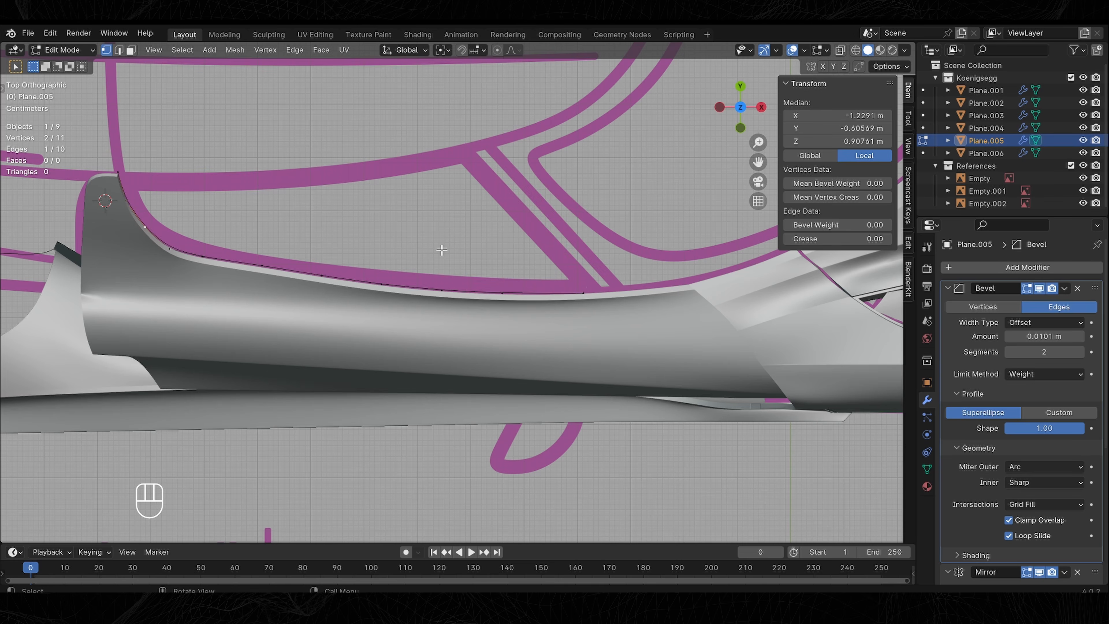
pyautogui.click(586, 297)
pyautogui.press('e')
pyautogui.click(575, 265)
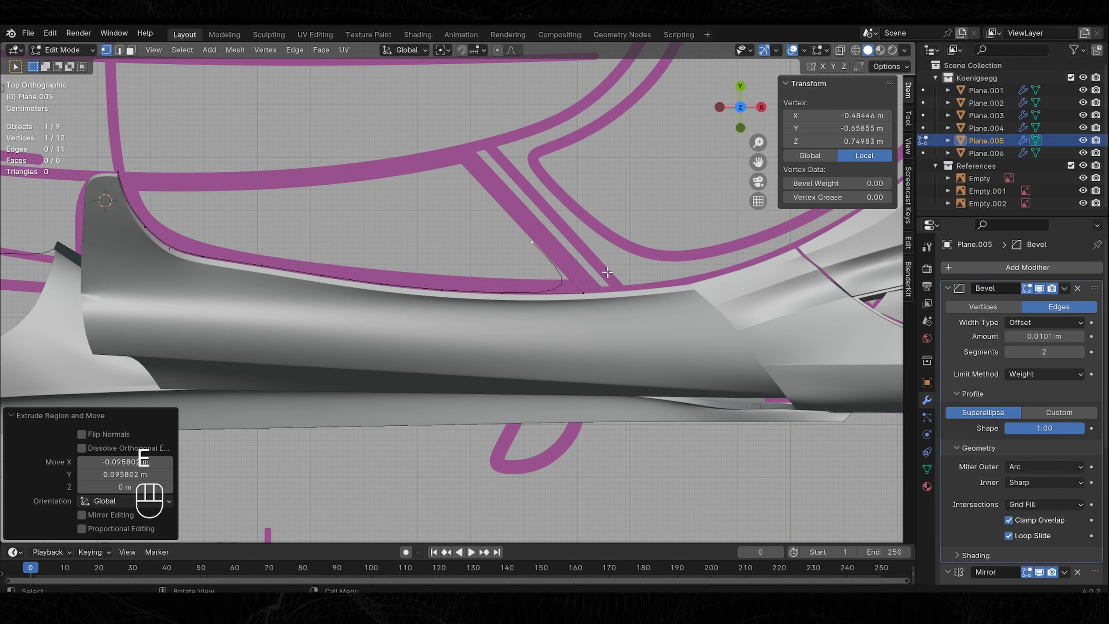
pyautogui.press('e')
pyautogui.click(563, 218)
pyautogui.press('e')
pyautogui.click(581, 219)
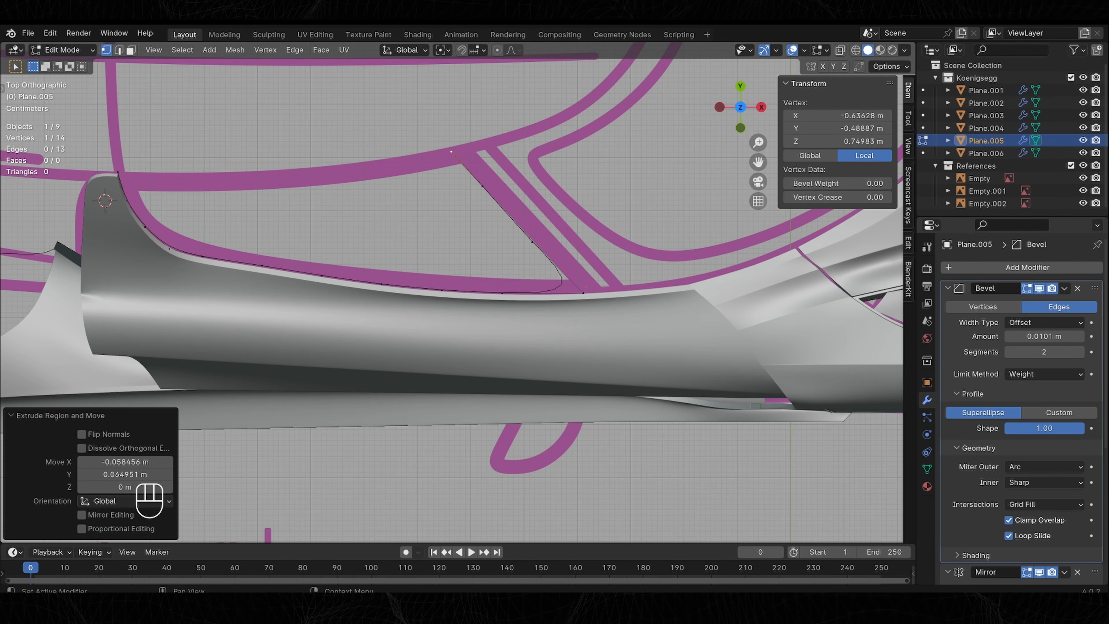
# Isolate the new front pillar vertices in front view with X-ray on by hiding the rest of the outline.
pyautogui.click(741, 127)
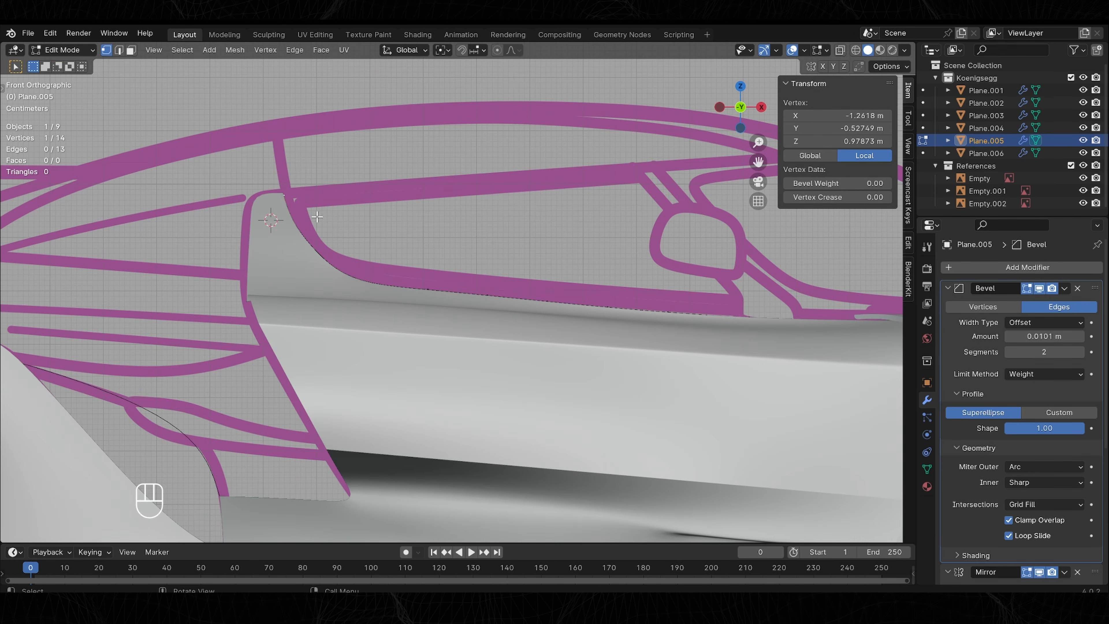
pyautogui.hotkey('shift', 'v')
pyautogui.click(758, 114)
pyautogui.hotkey('alt', 'z')
pyautogui.hotkey('ctrl', 'i')
pyautogui.press('h')
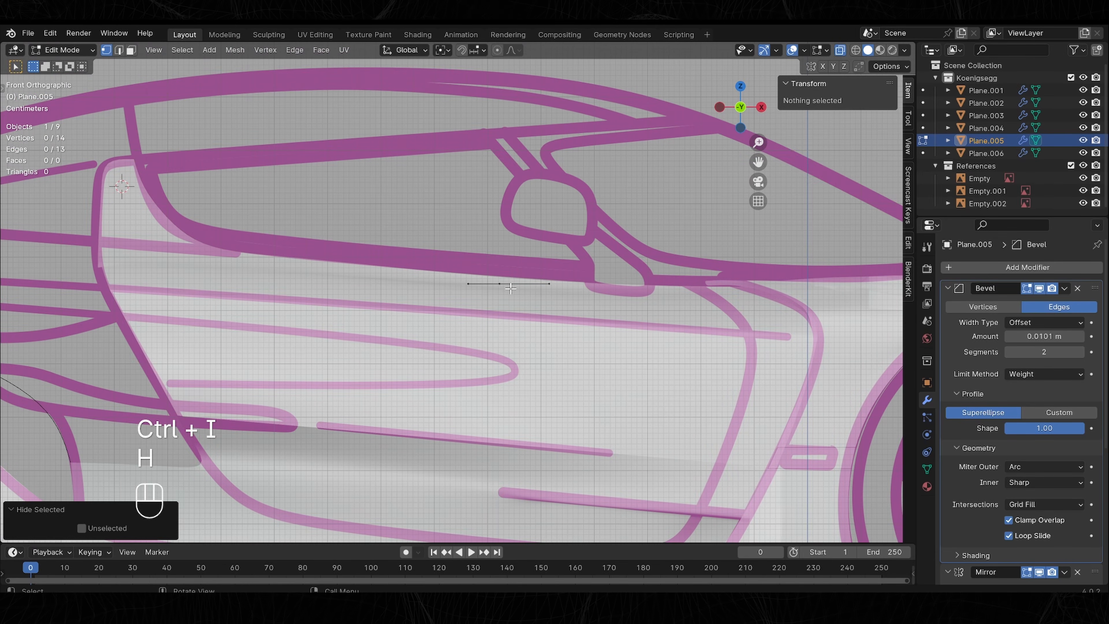
# Raise the top pillar vertex about 0.298 m in Z and shift the lower pillar vertex about 0.022 m along Y.
pyautogui.click(500, 283)
pyautogui.press('g')
pyautogui.click(481, 132)
pyautogui.click(740, 86)
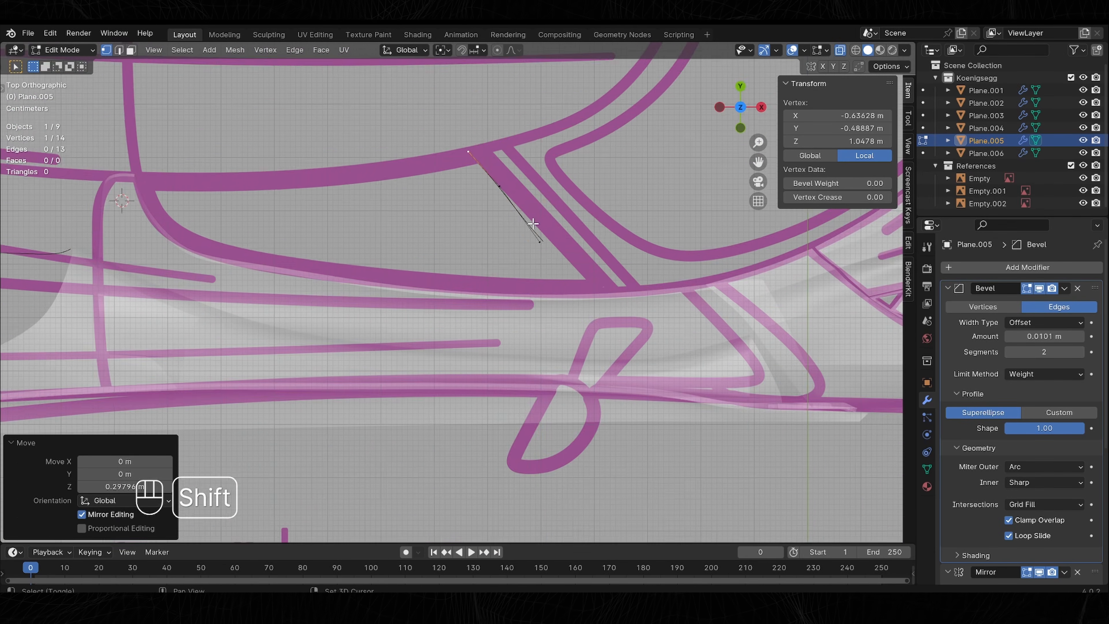
pyautogui.keyDown('shift'); pyautogui.moveTo(532, 222); pyautogui.dragTo(498, 225, button='middle'); pyautogui.keyUp('shift')
pyautogui.press('g')
pyautogui.press('y')
pyautogui.click(498, 236)
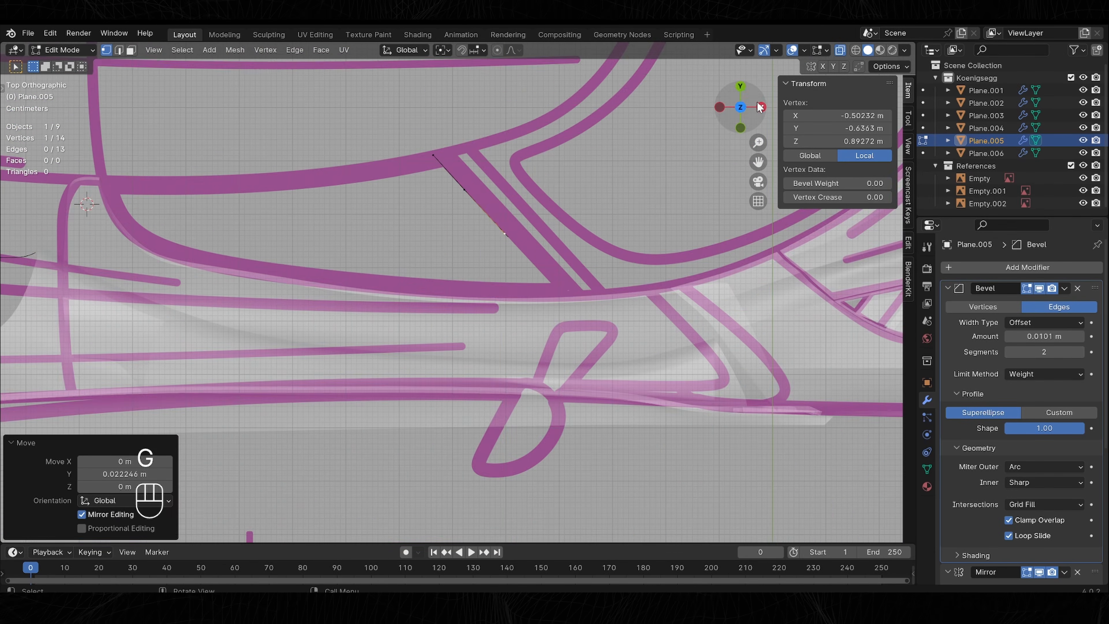
# Slide the pillar's top vertex down its edge and move the vertex below it along Y onto the blueprint line.
pyautogui.press('g')
pyautogui.press('g')
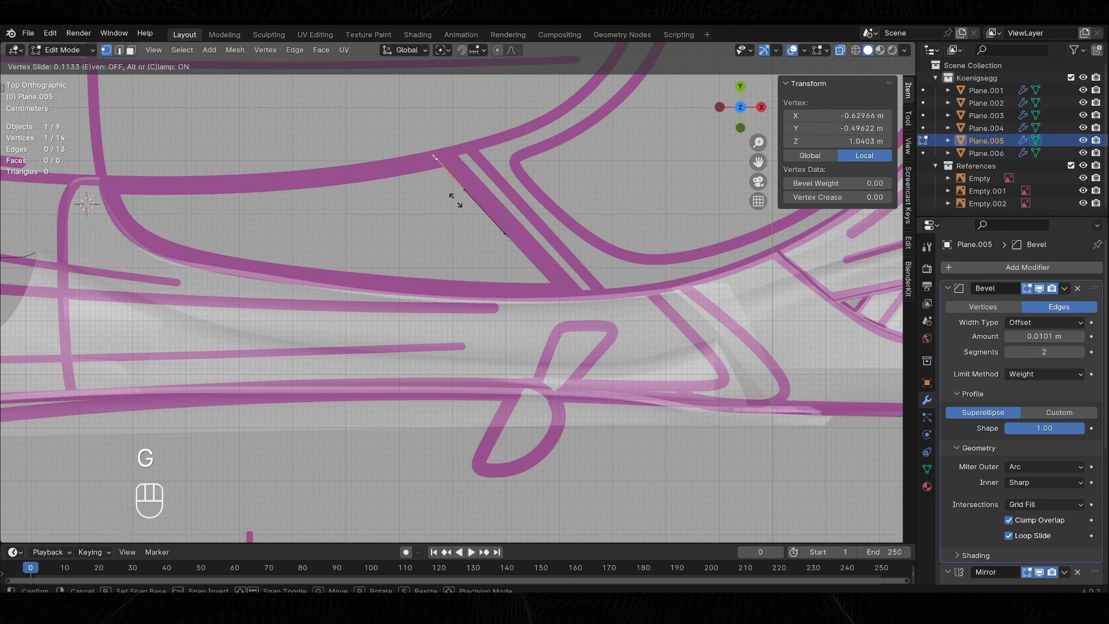
pyautogui.click(467, 215)
pyautogui.click(464, 189)
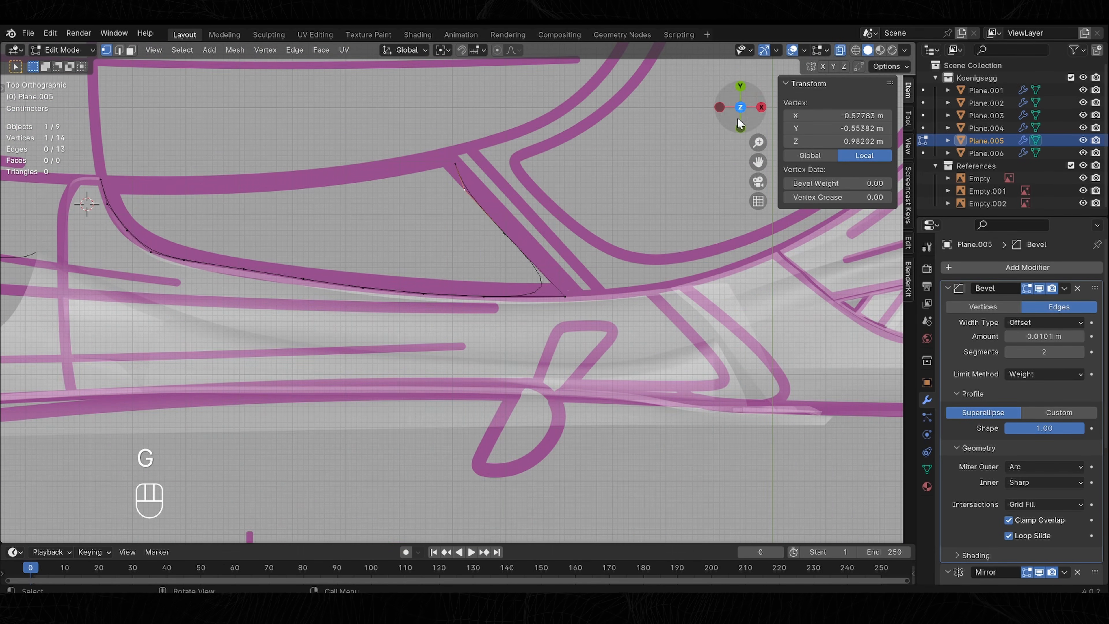
pyautogui.press('g')
pyautogui.press('y')
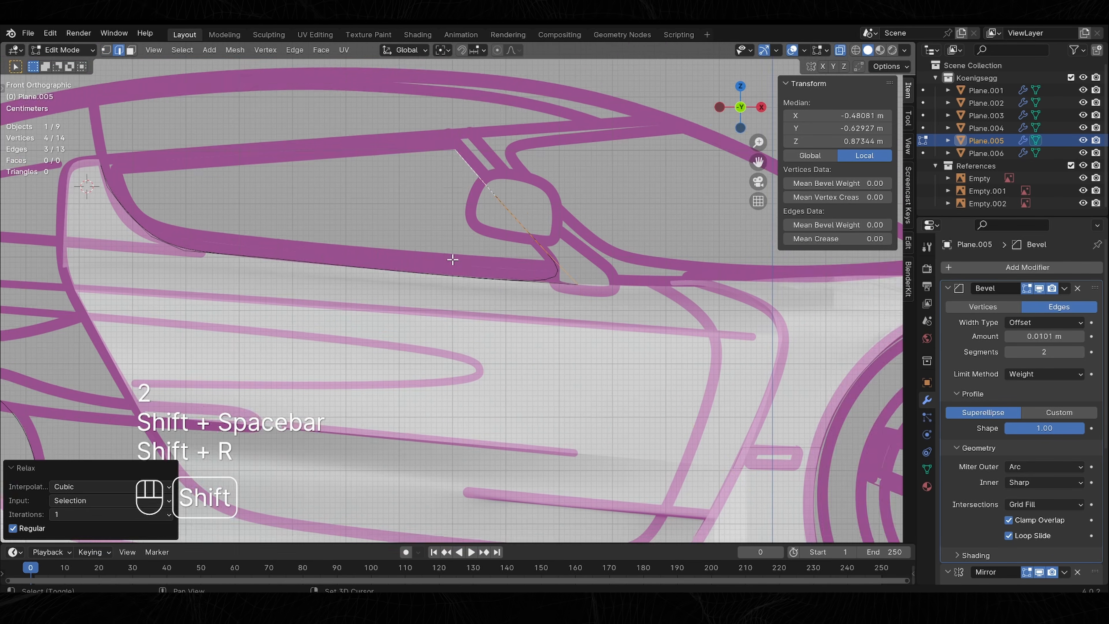
# Slide the pillar's top vertex by a factor of -0.161 and connect it to the rear upper vertex to close the outline.
pyautogui.press('1')
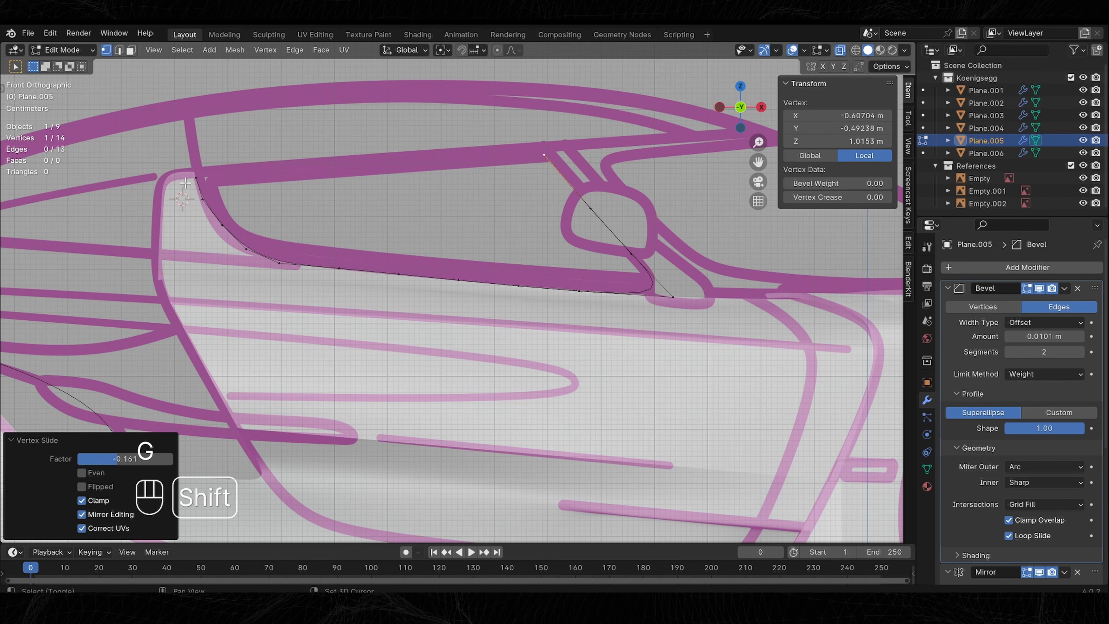
pyautogui.press('g')
pyautogui.press('g')
pyautogui.click(567, 179)
pyautogui.keyDown('ctrl'); pyautogui.click(577, 292); pyautogui.keyUp('ctrl')
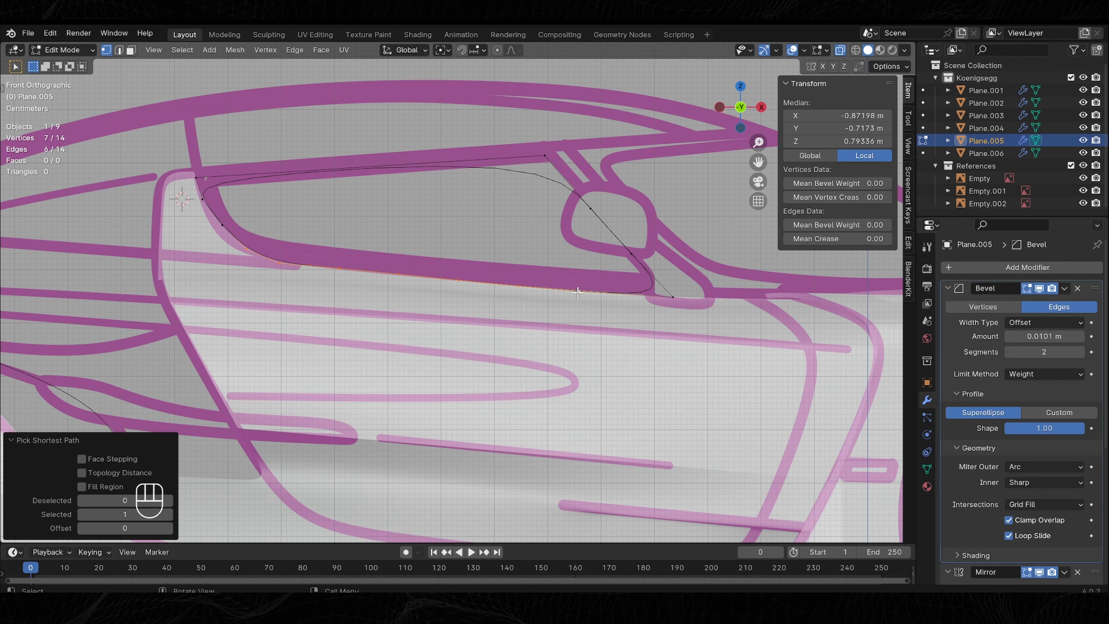
pyautogui.click(246, 249)
pyautogui.keyDown('ctrl'); pyautogui.click(202, 199); pyautogui.keyUp('ctrl')
# Add one cut to the front pillar, then select the pillar path and relax it into a smooth line.
pyautogui.hotkey('ctrl', 'r')
pyautogui.click(607, 219)
pyautogui.click(673, 298)
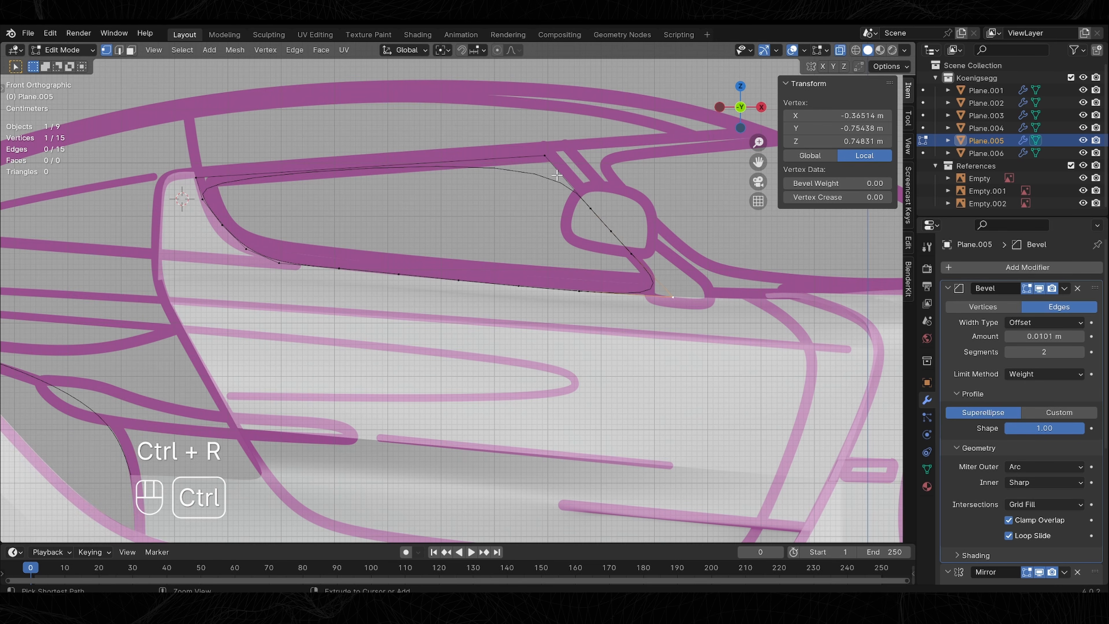
pyautogui.keyDown('ctrl'); pyautogui.click(544, 156); pyautogui.keyUp('ctrl')
pyautogui.hotkey('shift', 'space')
pyautogui.hotkey('shift', 'r')
pyautogui.hotkey('shift', 't')
pyautogui.hotkey('ctrl', 'z')
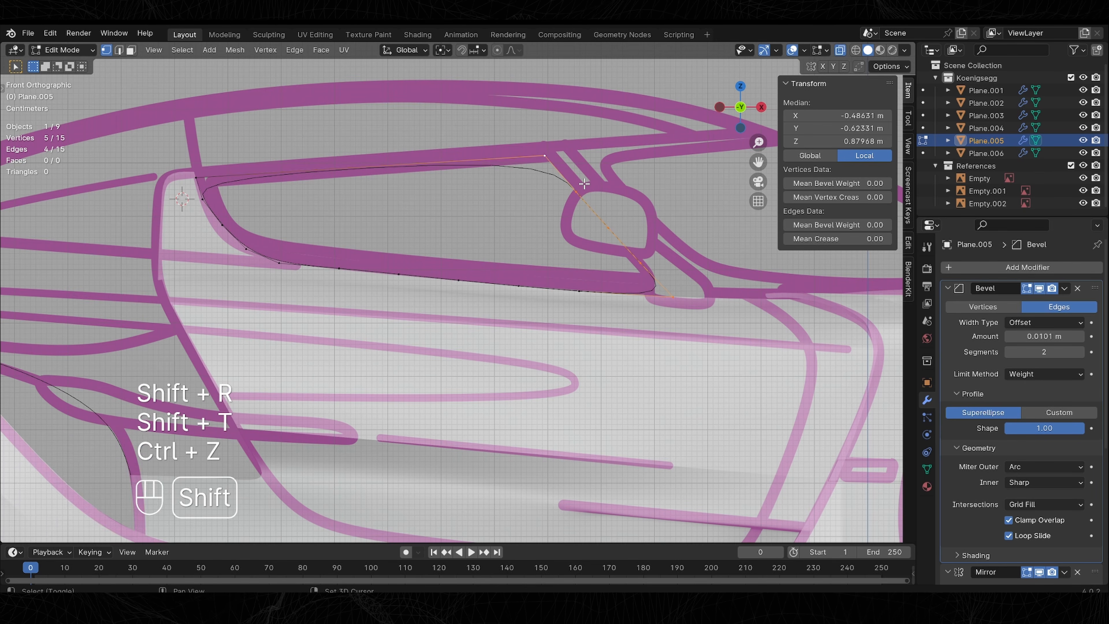
pyautogui.hotkey('shift', 'r')
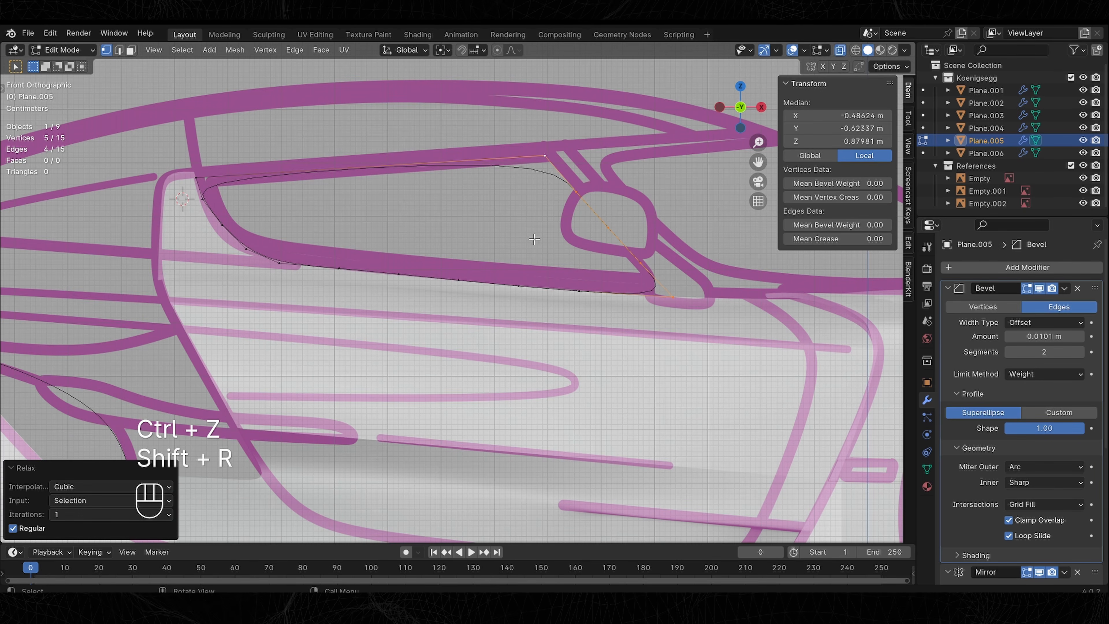
# Divide the upper window edge with six cuts and evenly space the vertices along it.
pyautogui.click(278, 264)
pyautogui.keyDown('ctrl'); pyautogui.click(579, 291); pyautogui.keyUp('ctrl')
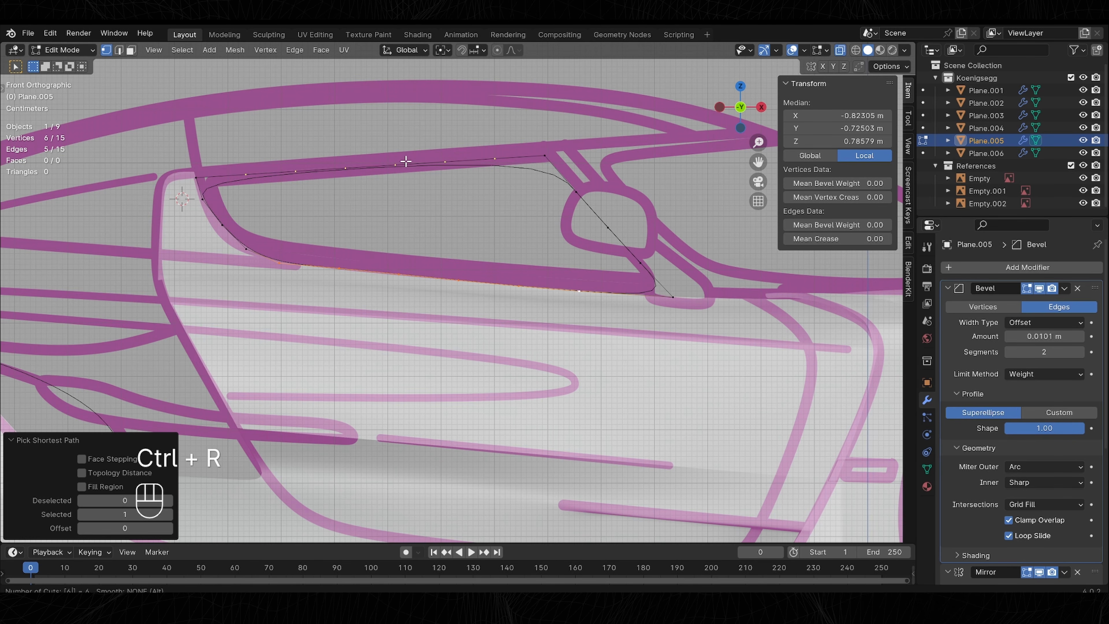
pyautogui.click(405, 162)
pyautogui.rightClick(406, 161)
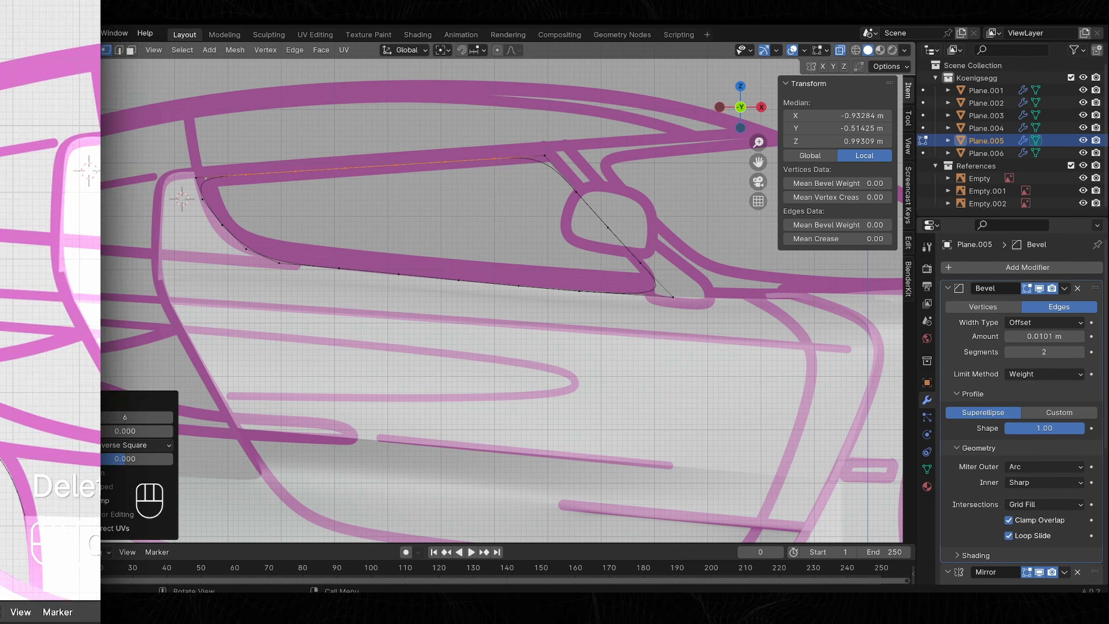
pyautogui.hotkey('shift', 'space')
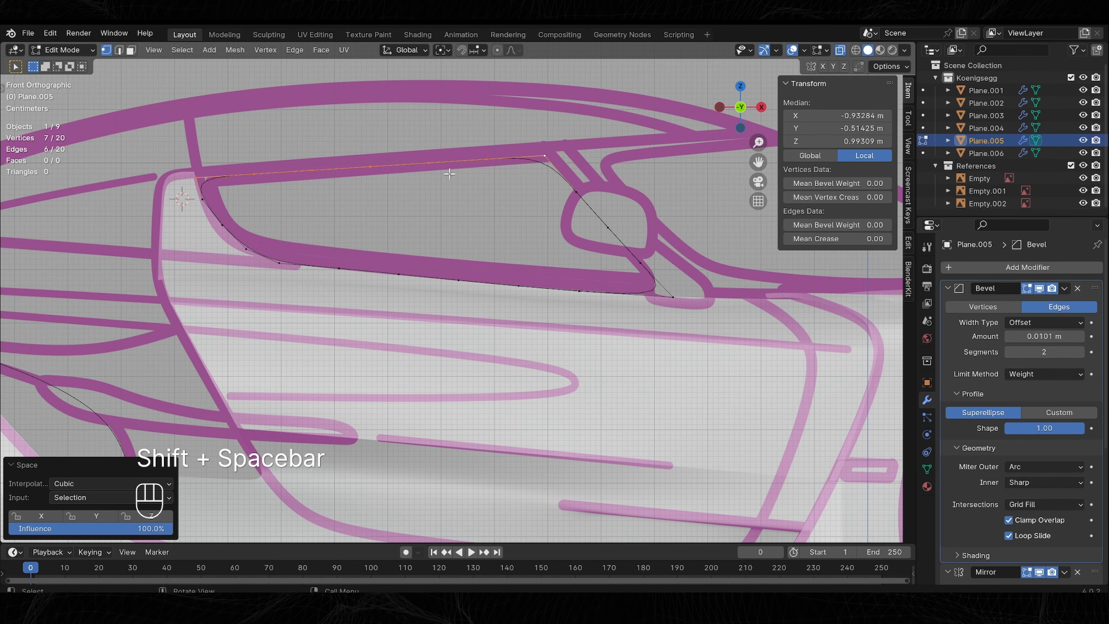
# Move the upper edge's vertices one by one along Y in top view to follow the blueprint's curved roof line.
pyautogui.click(741, 86)
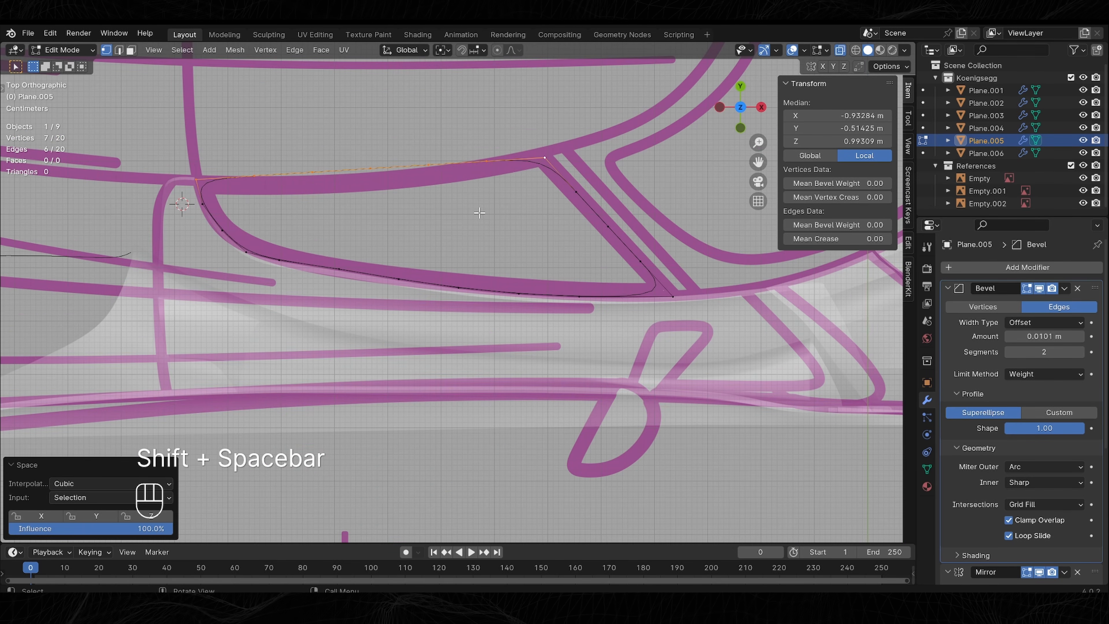
pyautogui.click(489, 160)
pyautogui.press('g')
pyautogui.press('y')
pyautogui.click(498, 181)
pyautogui.click(428, 170)
pyautogui.press('g')
pyautogui.press('y')
pyautogui.click(430, 280)
pyautogui.click(371, 172)
pyautogui.press('g')
pyautogui.press('y')
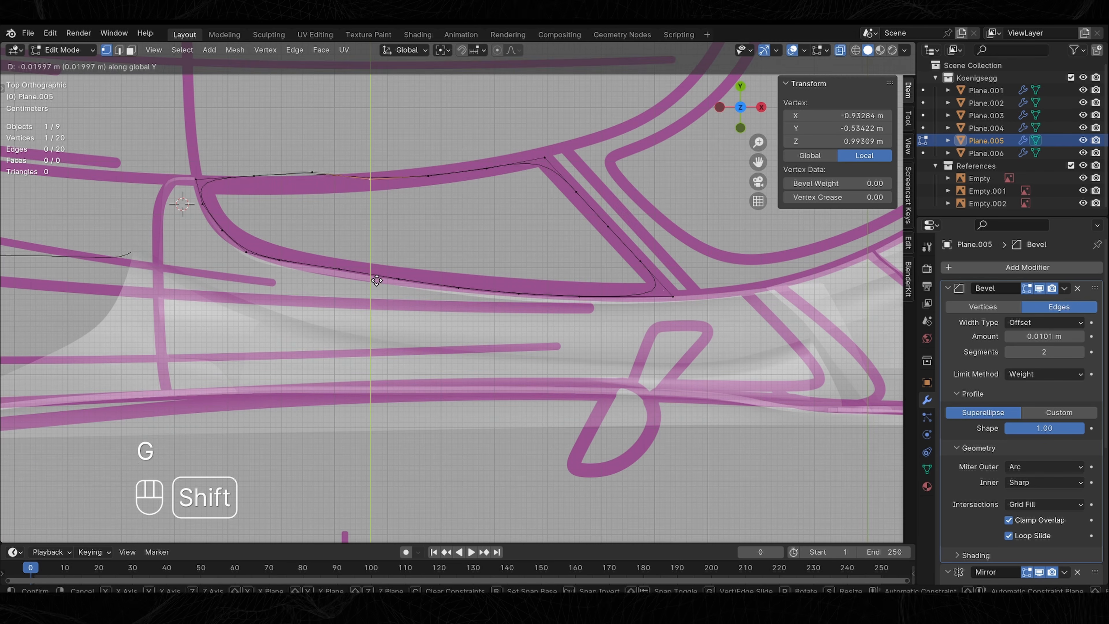
pyautogui.click(377, 291)
pyautogui.click(312, 172)
pyautogui.press('g')
pyautogui.press('y')
pyautogui.click(265, 246)
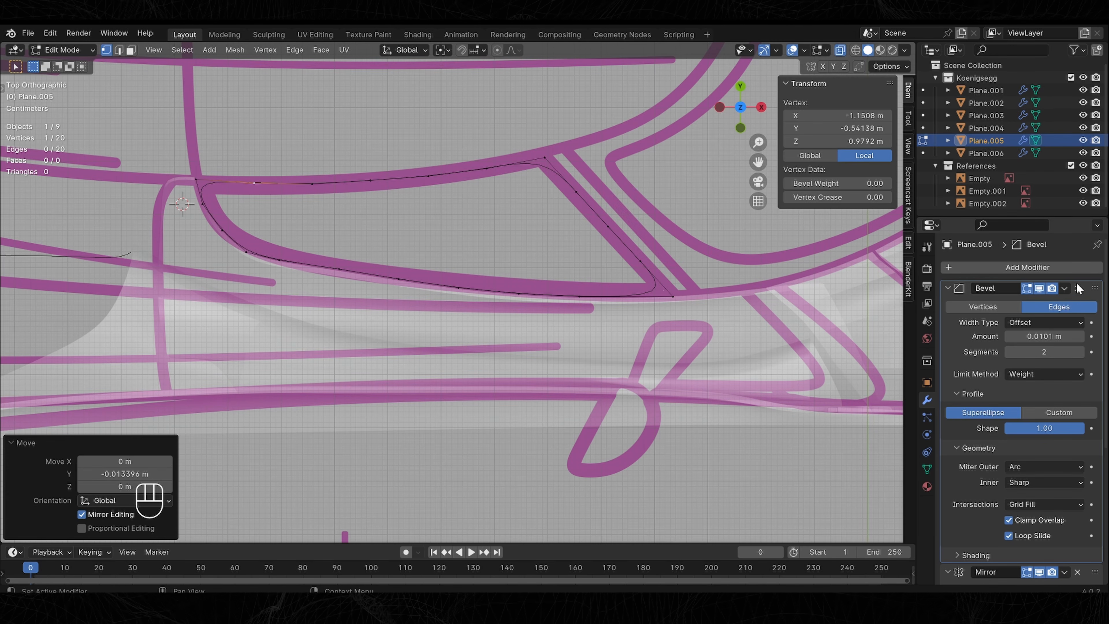
# Select the closed side window outline and fill it with a grid of faces using a span of 4.
pyautogui.press('1')
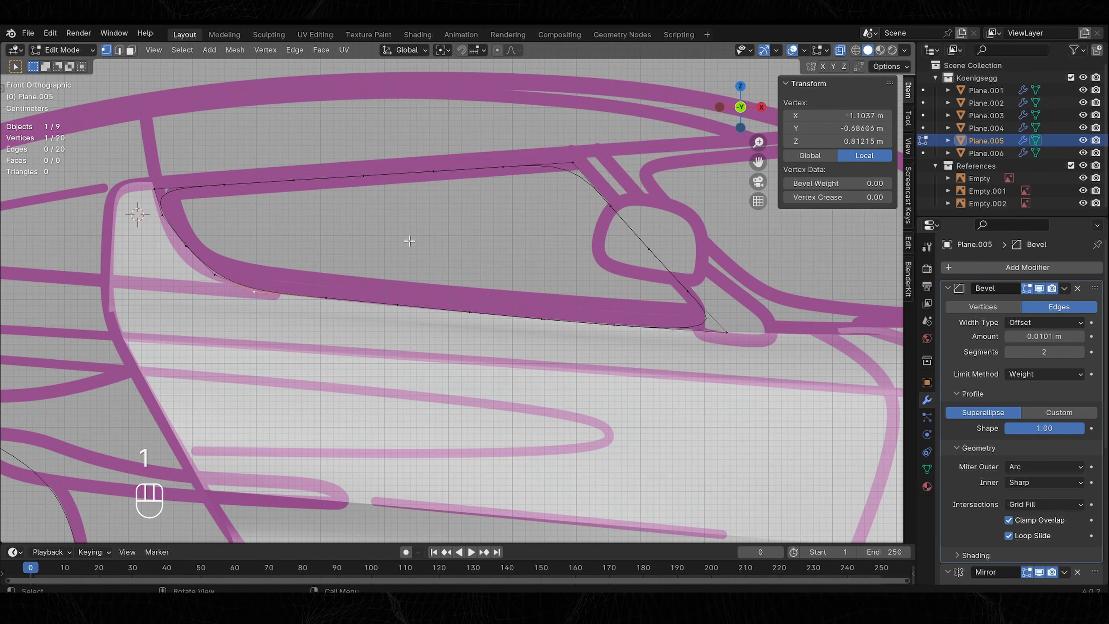
pyautogui.keyDown('ctrl'); pyautogui.keyDown('shift'); pyautogui.click(573, 161); pyautogui.keyUp('shift'); pyautogui.keyUp('ctrl')
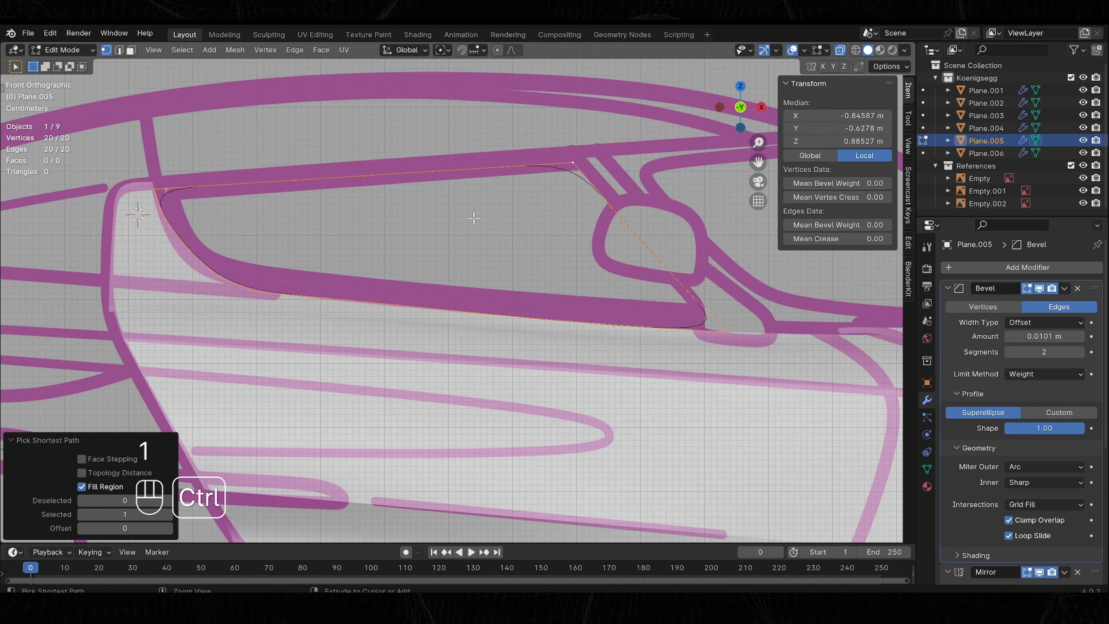
pyautogui.hotkey('ctrl', 'f')
pyautogui.click(415, 345)
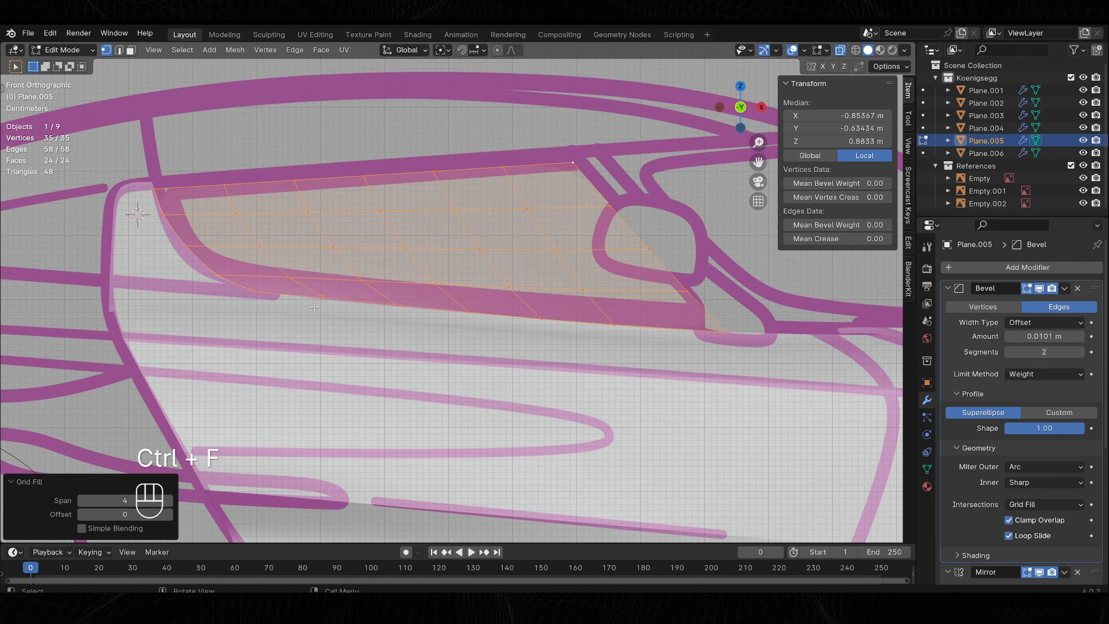
# Recalculate the normals of the filled window surface and check its shading from an angle.
pyautogui.hotkey('alt', 'z')
pyautogui.moveTo(585, 247); pyautogui.dragTo(442, 269, button='middle')
pyautogui.press('Tab')
pyautogui.press('Tab')
pyautogui.hotkey('shift', 'n')
pyautogui.press('Tab')
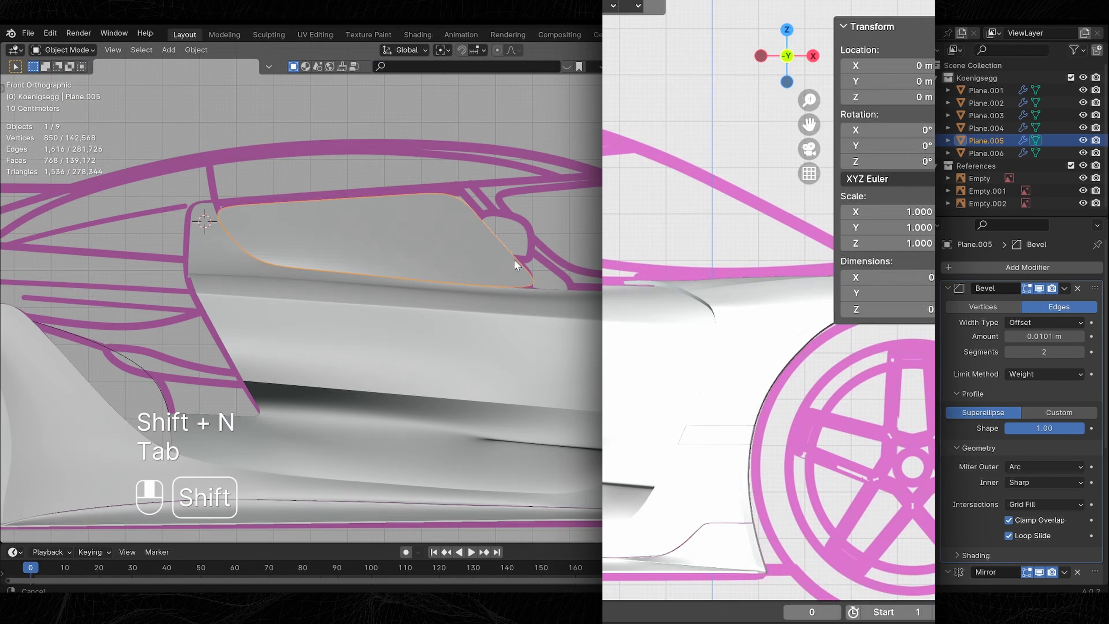
# Add a supporting loop cut close to the window's slanted front pillar edge, with a slide factor of -0.837.
pyautogui.scroll(4, 496, 243)
pyautogui.keyDown('shift'); pyautogui.moveTo(514, 259); pyautogui.dragTo(465, 204, button='middle'); pyautogui.keyUp('shift')
pyautogui.press('Tab')
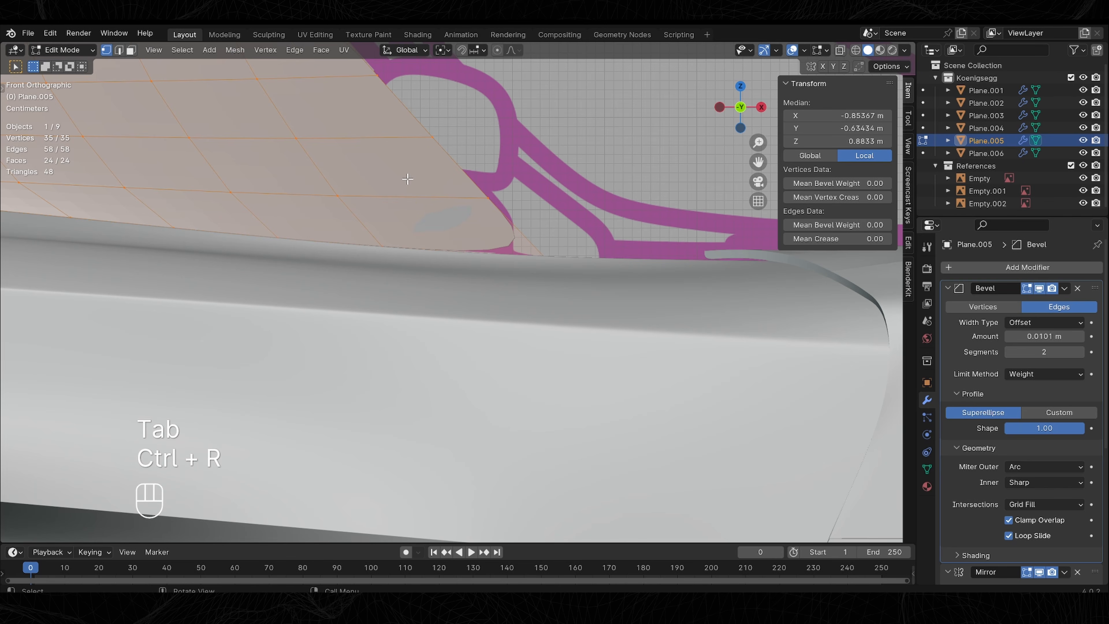
pyautogui.hotkey('ctrl', 'r')
pyautogui.click(392, 181)
pyautogui.click(556, 175)
pyautogui.scroll(-4, 410, 236)
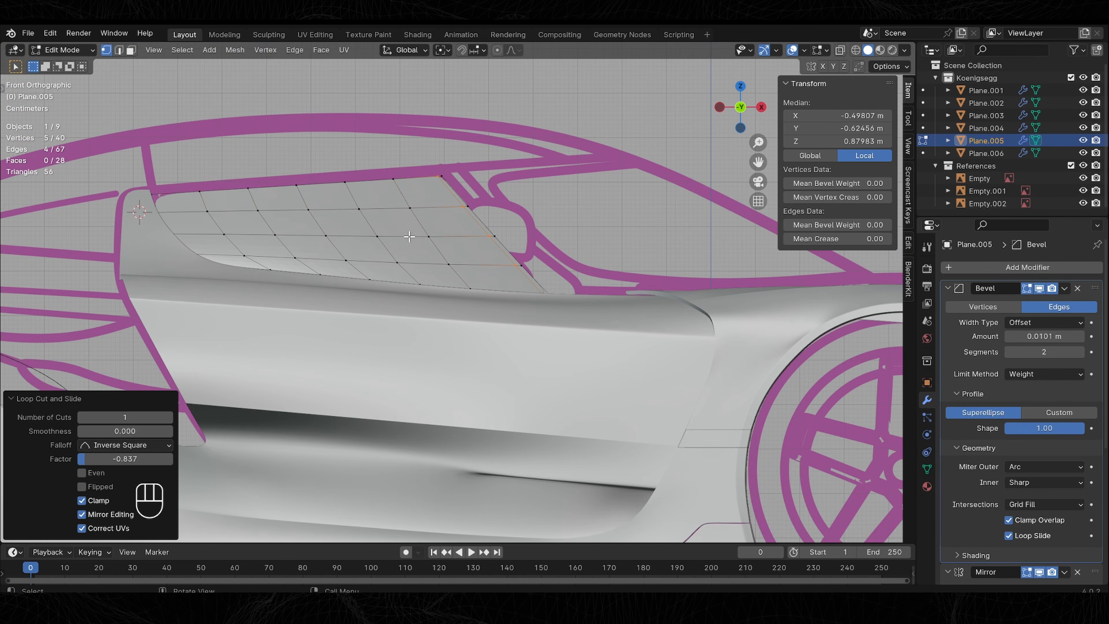
# Add supporting edge loops close to the window's upper and lower edges, sliding the lower one by a factor of 0.891.
pyautogui.click(205, 199)
pyautogui.click(203, 201)
pyautogui.scroll(3, 340, 270)
pyautogui.press('Tab')
pyautogui.press('Tab')
pyautogui.moveTo(348, 233); pyautogui.dragTo(372, 254, button='middle')
pyautogui.hotkey('ctrl', 'r')
pyautogui.click(577, 273)
pyautogui.click(606, 295)
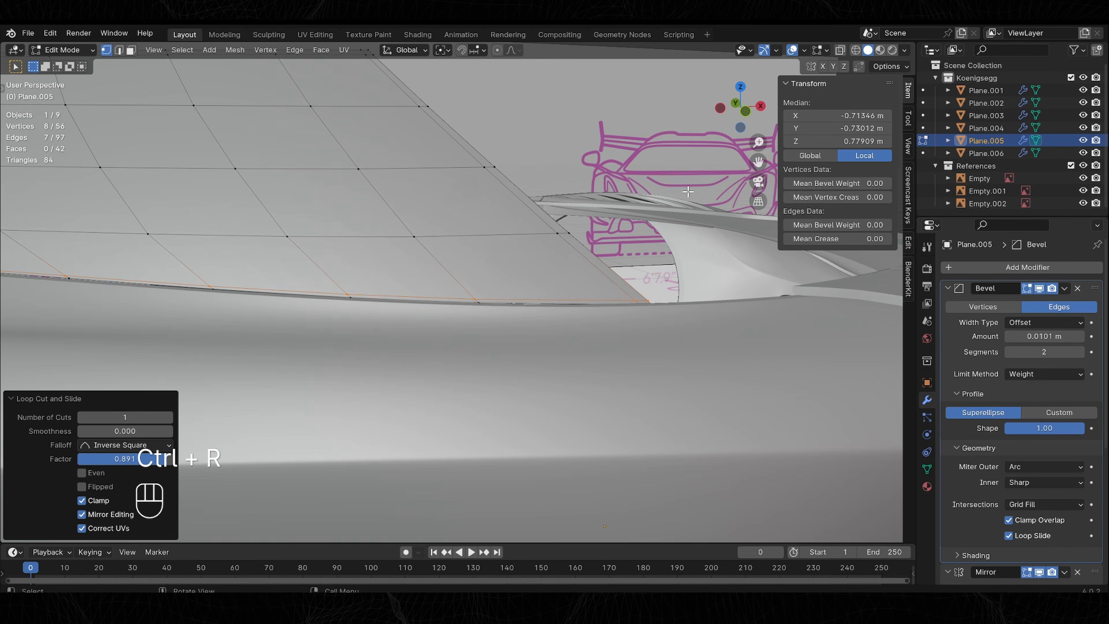
# Add a supporting loop cut close to the window's curved rear edge, with a slide factor of 0.922.
pyautogui.keyDown('shift'); pyautogui.moveTo(688, 191); pyautogui.dragTo(524, 227, button='middle'); pyautogui.keyUp('shift')
pyautogui.press('Tab')
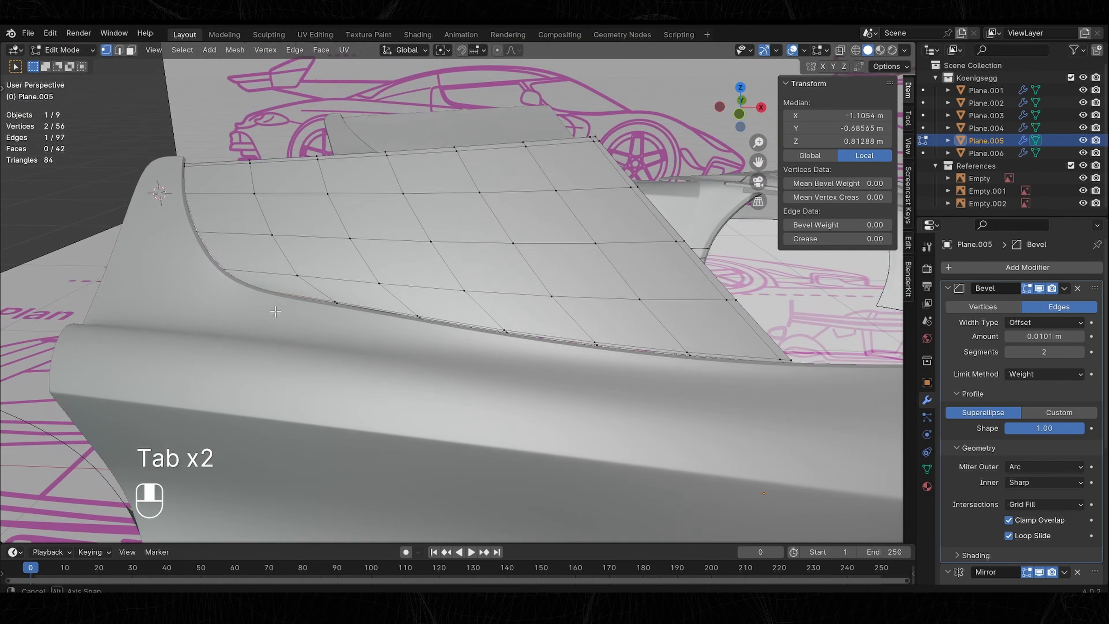
pyautogui.moveTo(275, 311); pyautogui.dragTo(415, 307, button='middle')
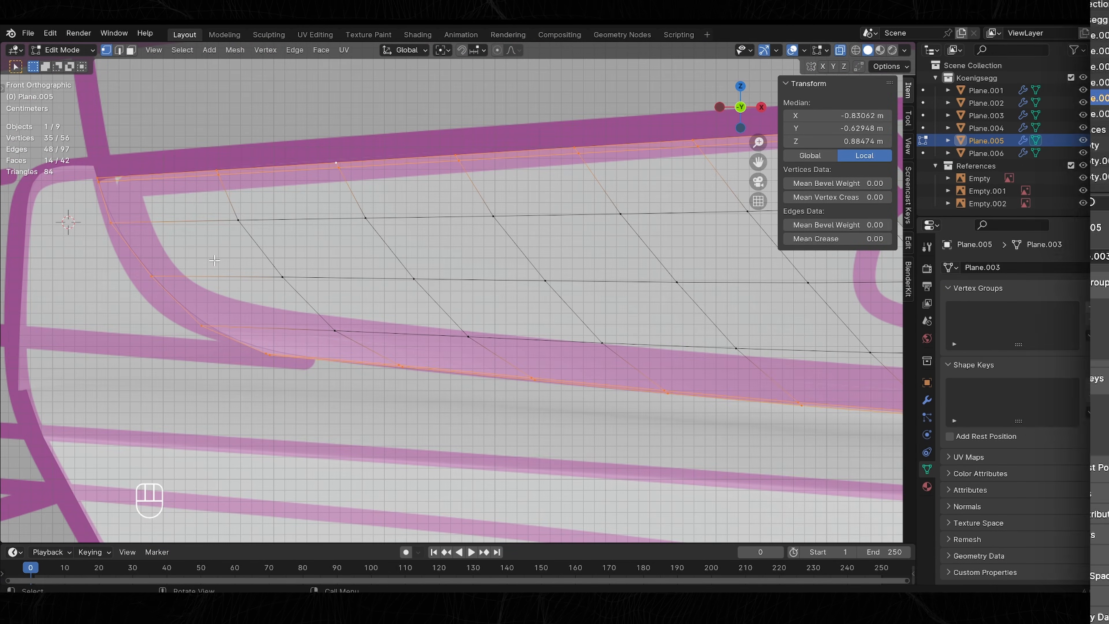
pyautogui.hotkey('ctrl', 'r')
pyautogui.click(164, 189)
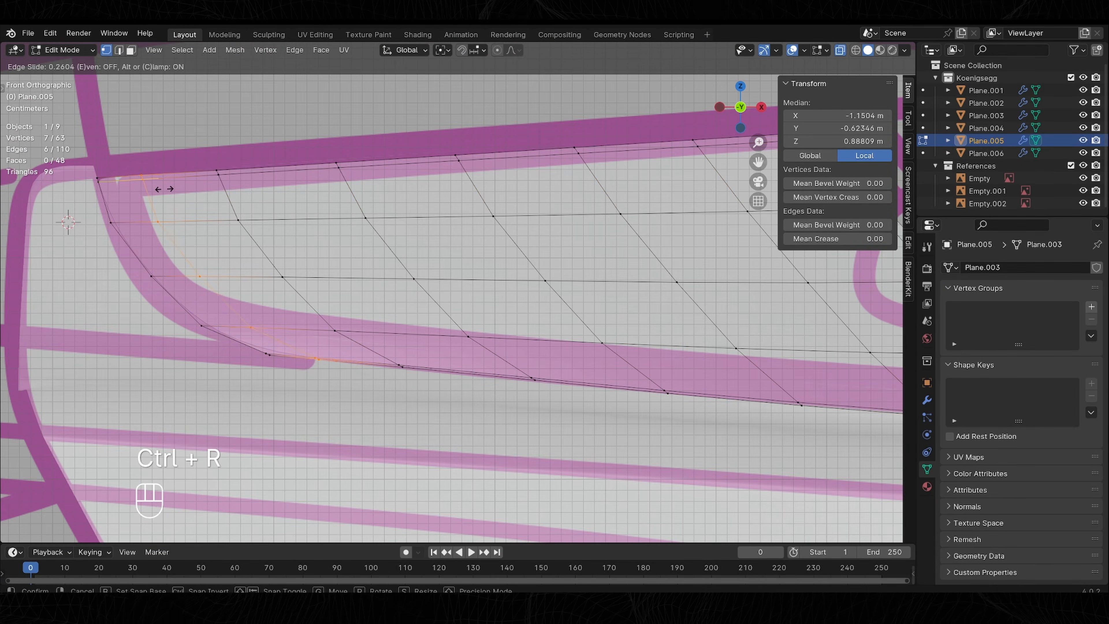
pyautogui.click(113, 194)
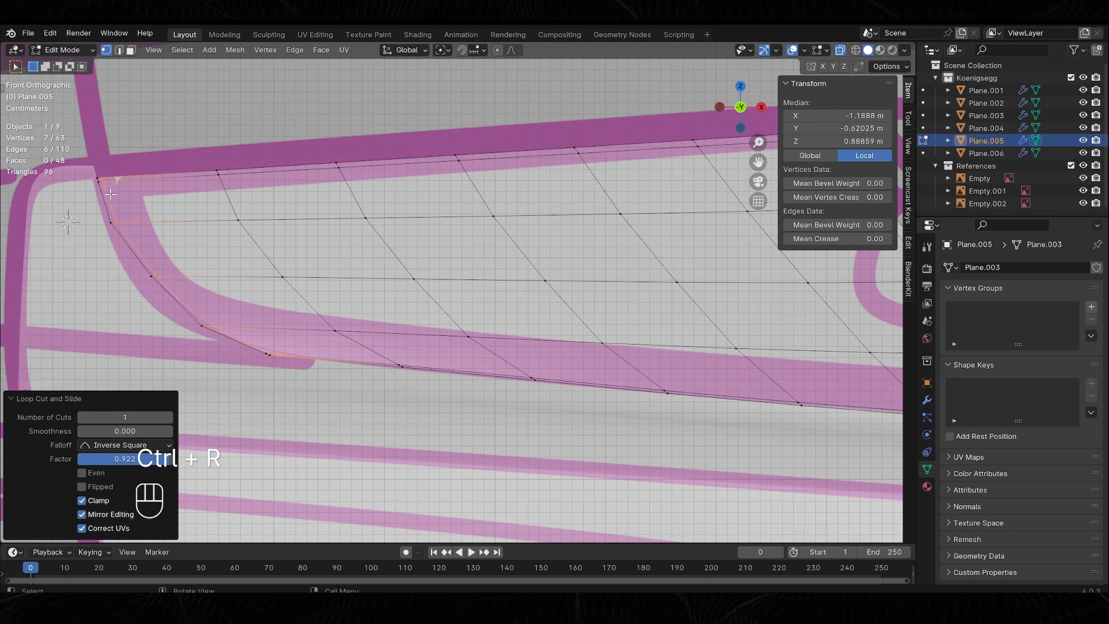
# Duplicate the window's narrow border faces as a trim strip and offset the copy, moving it -0.004189 m along X.
pyautogui.keyDown('alt'); pyautogui.keyDown('shift'); pyautogui.click(398, 366); pyautogui.keyUp('shift'); pyautogui.keyUp('alt')
pyautogui.moveTo(398, 367); pyautogui.dragTo(369, 275, button='middle')
pyautogui.click(474, 345)
pyautogui.press('g')
pyautogui.press('z')
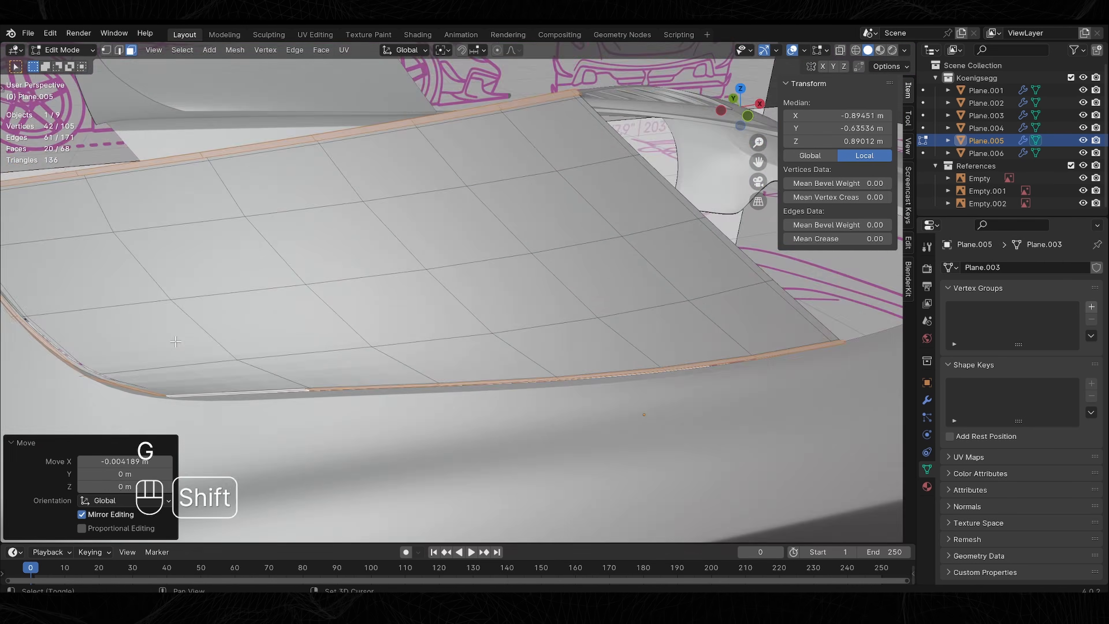
# Adjust the trim strip around the window, moving its lower faces down about 0.0025 m along Z.
pyautogui.moveTo(176, 341); pyautogui.dragTo(270, 333, button='middle')
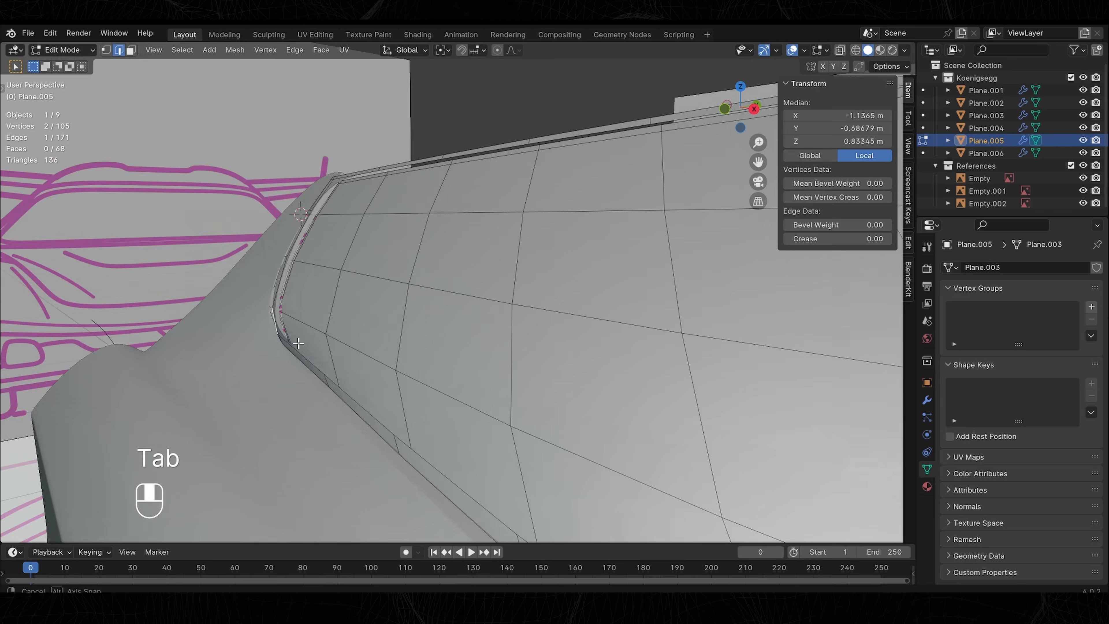
pyautogui.press('3')
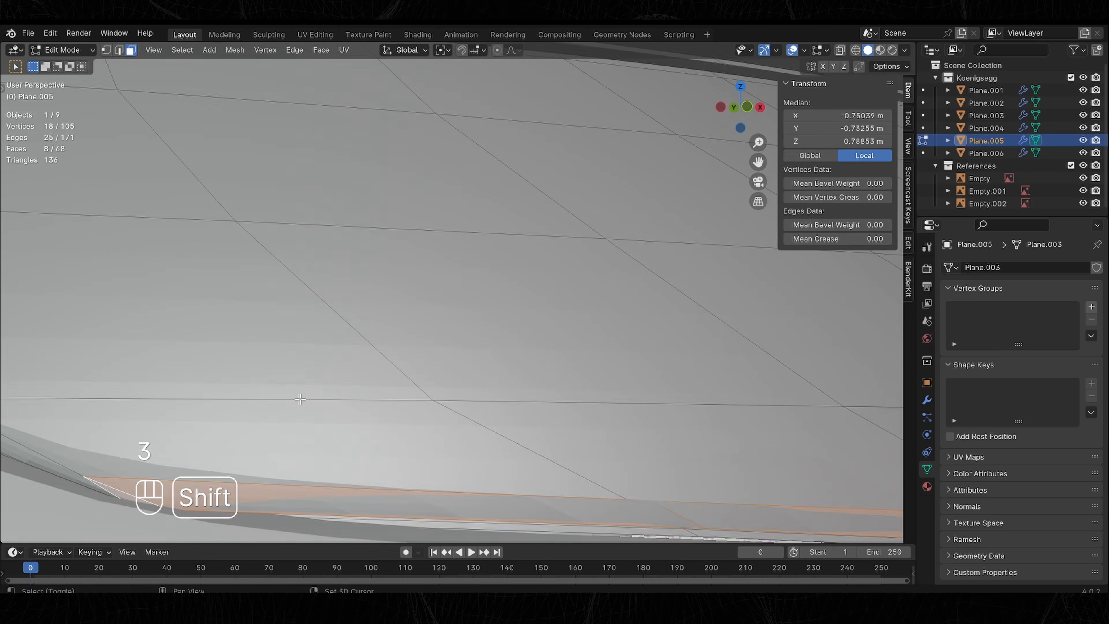
pyautogui.keyDown('shift'); pyautogui.moveTo(301, 400); pyautogui.dragTo(454, 323, button='middle'); pyautogui.keyUp('shift')
pyautogui.hotkey('alt', 'z')
pyautogui.press('1')
pyautogui.click(325, 397)
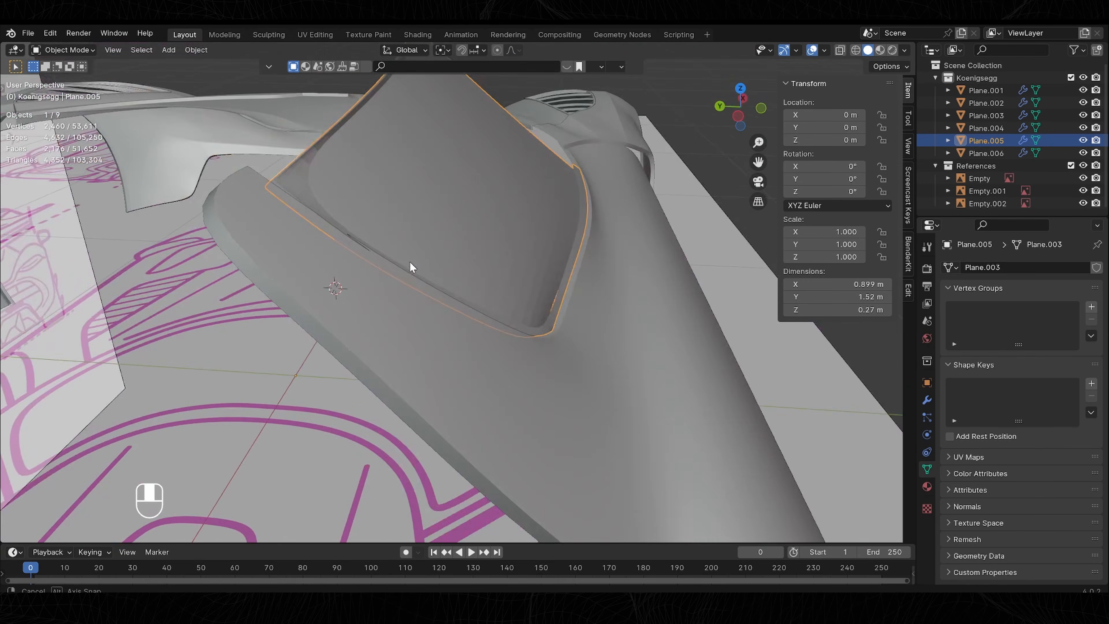
pyautogui.press('Tab')
pyautogui.press('Tab')
pyautogui.press('Tab')
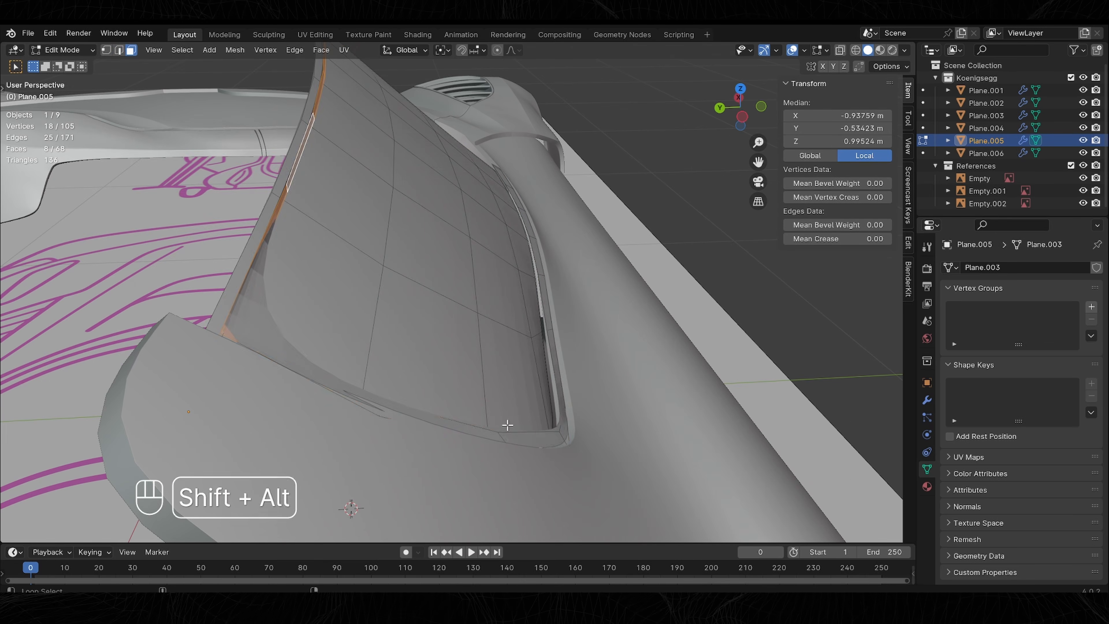
pyautogui.press('g')
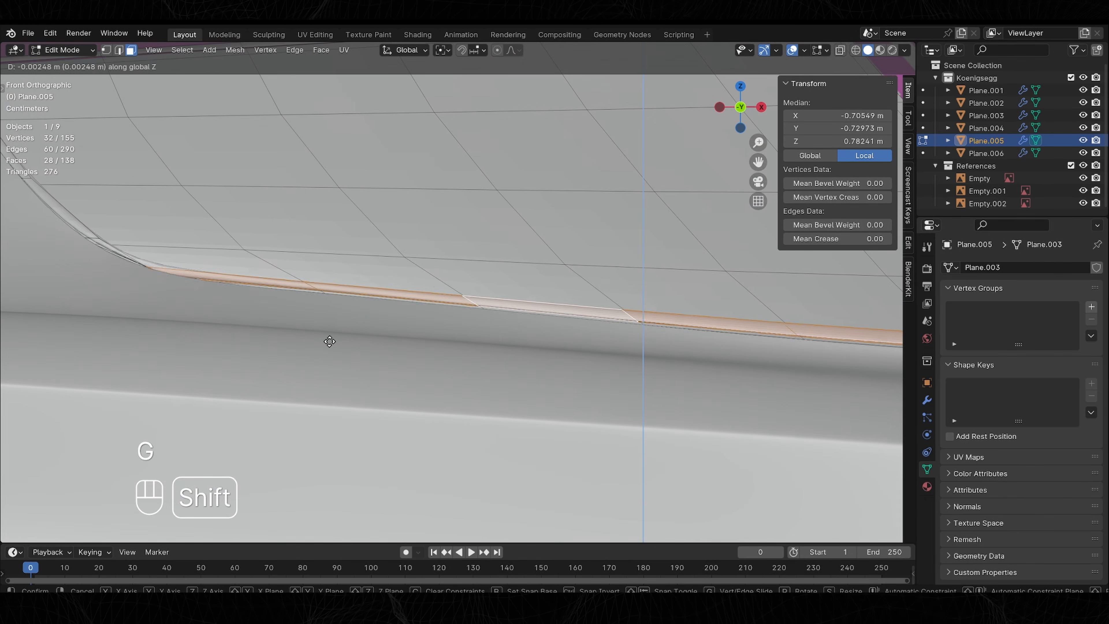
pyautogui.press('Tab')
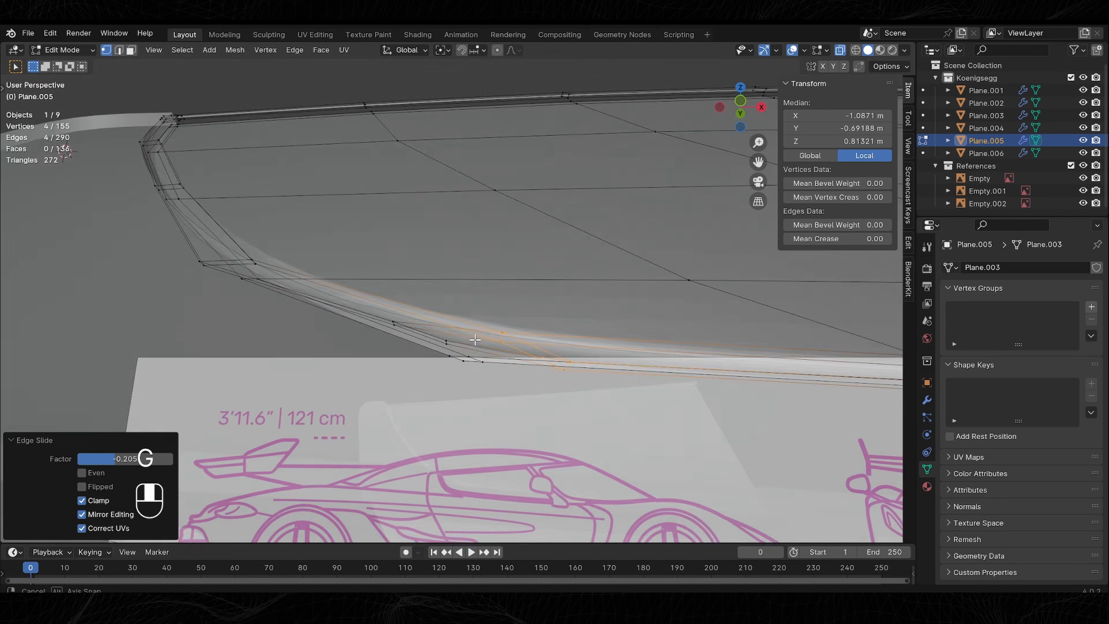
# Hide the Plane.006 bodywork and reopen the window mesh for editing at the trim's lower rear bend.
pyautogui.moveTo(475, 340); pyautogui.dragTo(666, 168, button='middle')
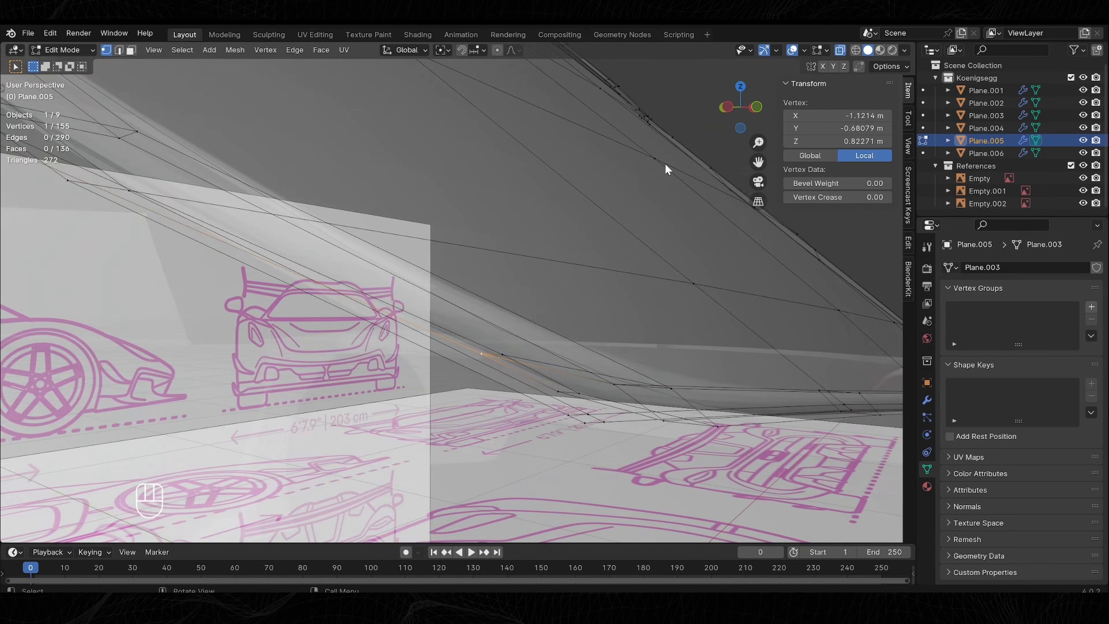
pyautogui.press('Tab')
pyautogui.press('h')
pyautogui.click(508, 300)
pyautogui.press('Tab')
pyautogui.press('Tab')
pyautogui.press('Tab')
pyautogui.keyDown('shift'); pyautogui.moveTo(507, 300); pyautogui.dragTo(352, 257, button='middle'); pyautogui.keyUp('shift')
# Merge the overlapping vertices around the trim's lower rear bend.
pyautogui.press('2')
pyautogui.keyDown('alt'); pyautogui.click(425, 335); pyautogui.keyUp('alt')
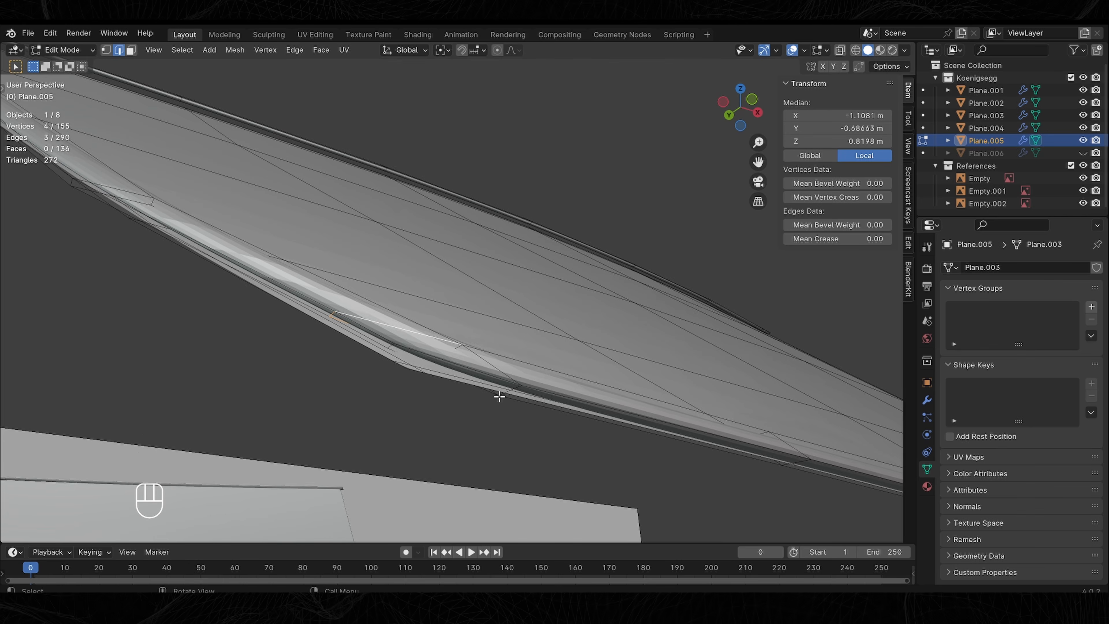
pyautogui.click(380, 353)
pyautogui.press('a')
pyautogui.press('m')
# Rotate the edge loop across the trim's lower rear bend, scale it by 0.754 and move it into line.
pyautogui.press('2')
pyautogui.keyDown('alt'); pyautogui.click(425, 335); pyautogui.keyUp('alt')
pyautogui.press('r')
pyautogui.press('s')
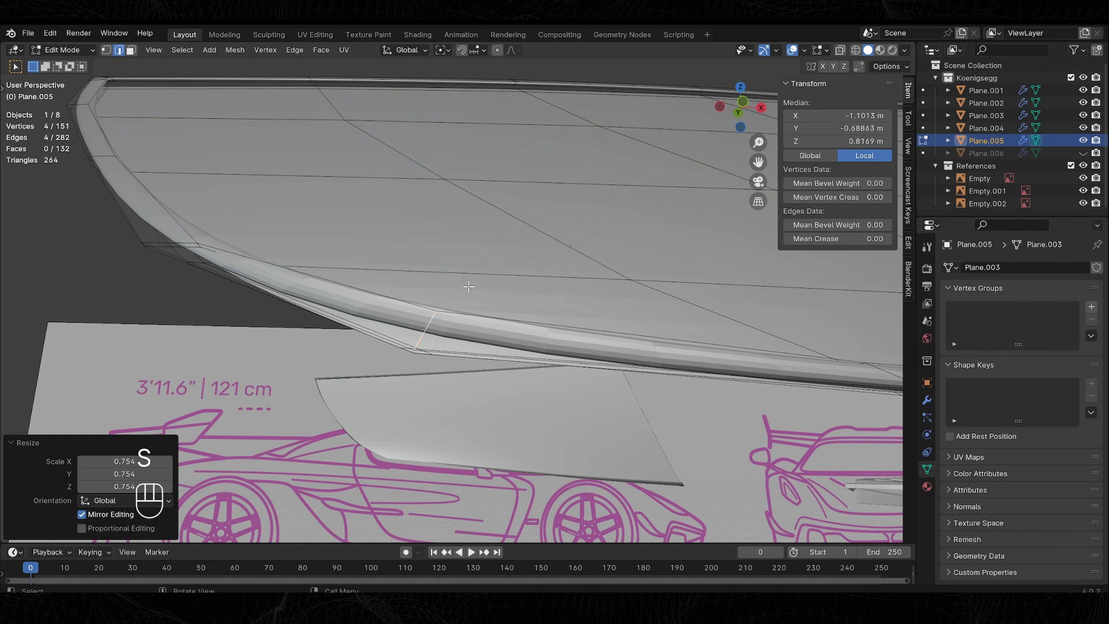
pyautogui.press('g')
pyautogui.click(343, 456)
# Unhide the bodywork and open it together with the window mesh for edge editing in front view.
pyautogui.press('Tab')
pyautogui.hotkey('alt', 'h')
pyautogui.press('Tab')
pyautogui.press('3')
pyautogui.press('2')
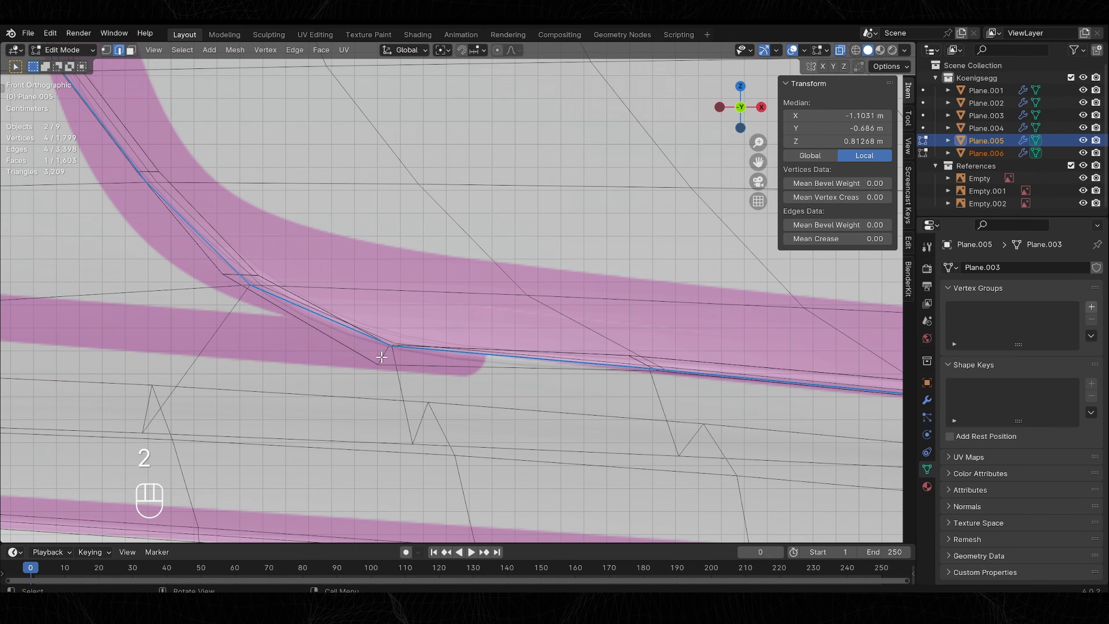
# Move the trim's cross-section edge loops one by one along the curved rear side to follow the adjoining body edge.
pyautogui.press('g')
pyautogui.click(542, 228)
pyautogui.press('g')
pyautogui.click(315, 282)
pyautogui.keyDown('shift'); pyautogui.moveTo(279, 209); pyautogui.dragTo(450, 384, button='middle'); pyautogui.keyUp('shift')
pyautogui.press('g')
pyautogui.click(332, 262)
pyautogui.keyDown('shift'); pyautogui.moveTo(431, 161); pyautogui.dragTo(355, 281, button='middle'); pyautogui.keyUp('shift')
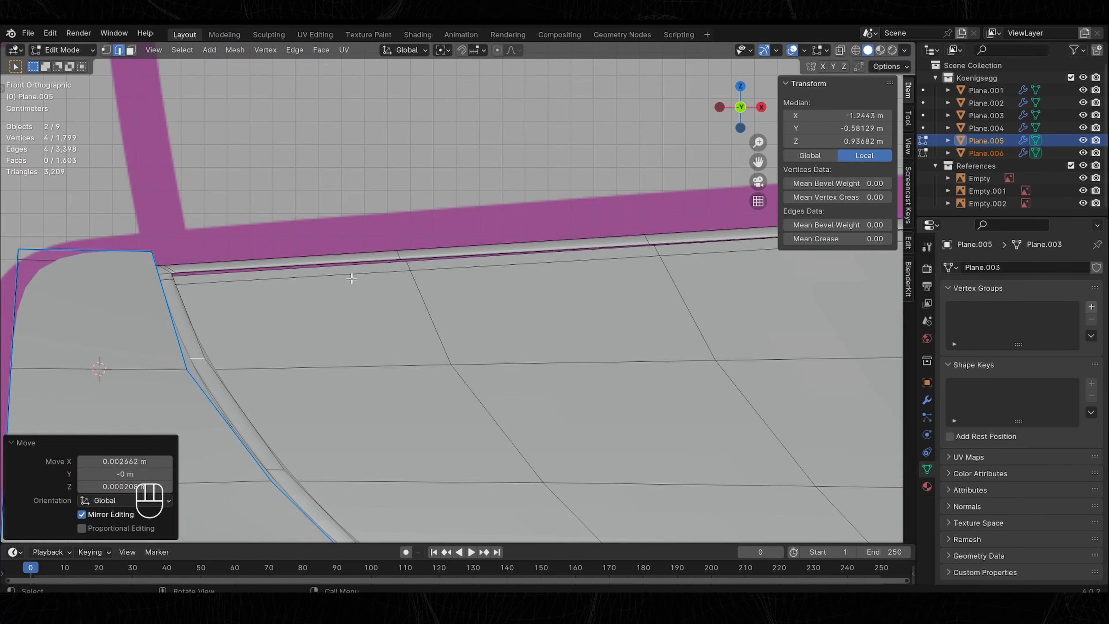
pyautogui.press('Tab')
# Select the path of trim faces along the window's upper edge and slide their vertices with clamping off.
pyautogui.keyDown('shift'); pyautogui.moveTo(725, 280); pyautogui.dragTo(437, 332, button='middle'); pyautogui.keyUp('shift')
pyautogui.press('Tab')
pyautogui.press('3')
pyautogui.click(495, 411)
pyautogui.keyDown('shift'); pyautogui.moveTo(437, 332); pyautogui.dragTo(367, 384, button='middle'); pyautogui.keyUp('shift')
pyautogui.keyDown('ctrl'); pyautogui.click(532, 129); pyautogui.keyUp('ctrl')
pyautogui.moveTo(532, 129); pyautogui.dragTo(362, 369, button='middle')
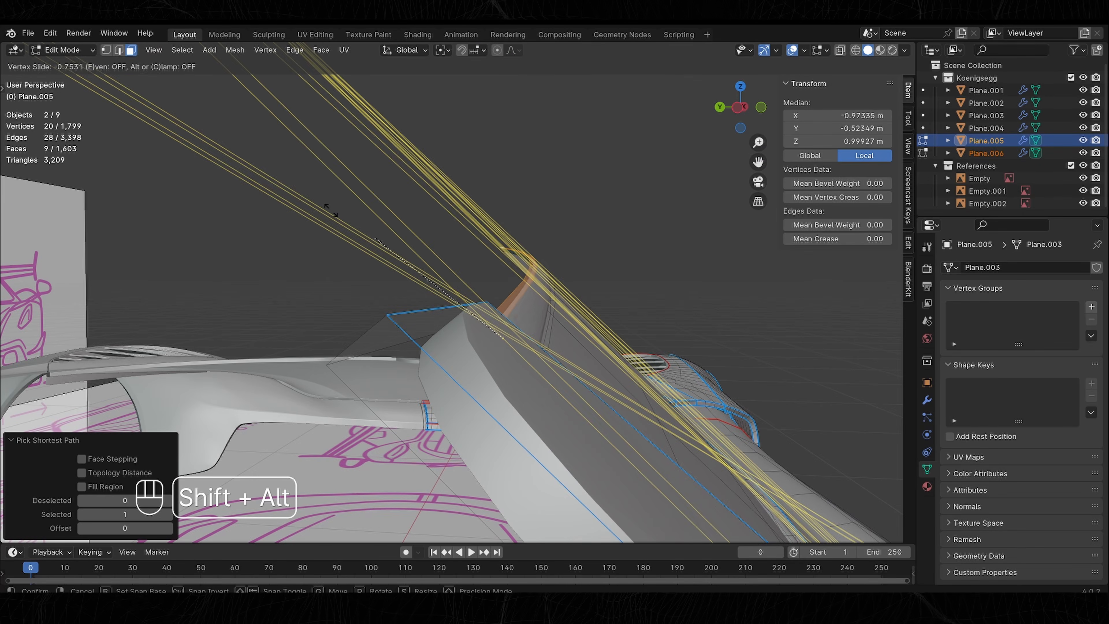
pyautogui.press('Tab')
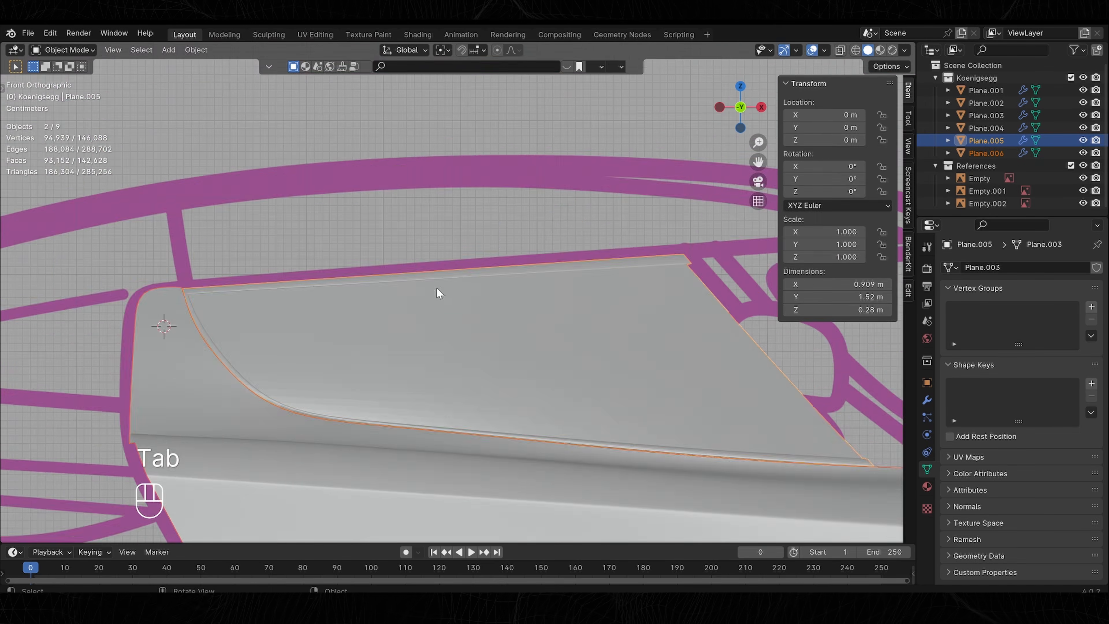
# Nudge the edge loop at the trim's lower rear bend about 0.0009 m up along Z to smooth the curve.
pyautogui.keyDown('shift'); pyautogui.moveTo(440, 292); pyautogui.dragTo(425, 238, button='middle'); pyautogui.keyUp('shift')
pyautogui.press('2')
pyautogui.press('g')
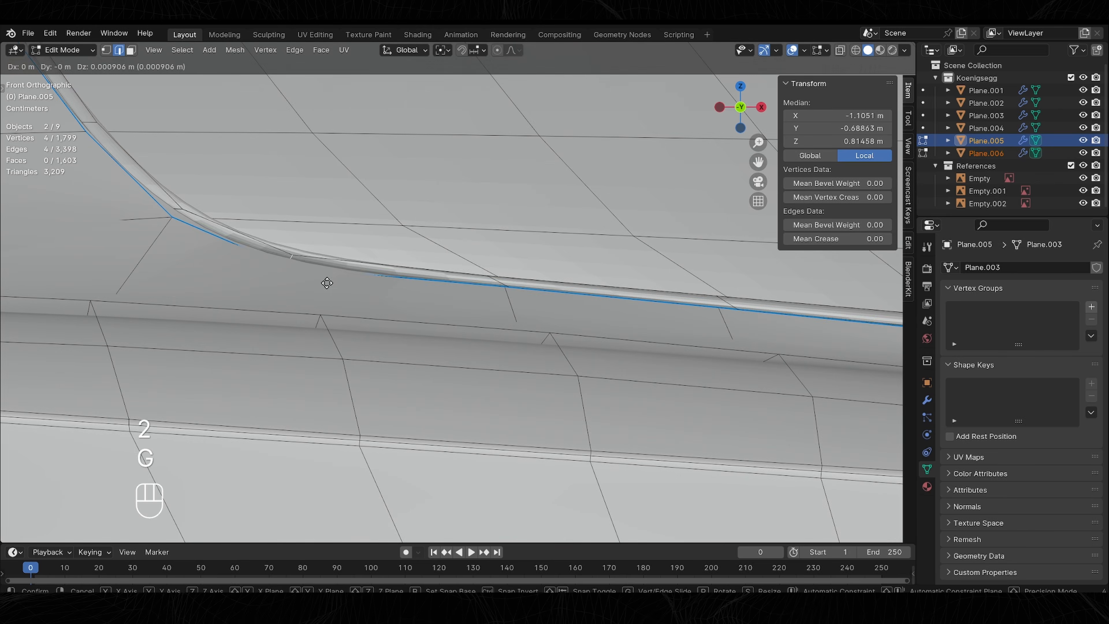
pyautogui.click(555, 242)
pyautogui.press('Tab')
pyautogui.scroll(-3, 507, 293)
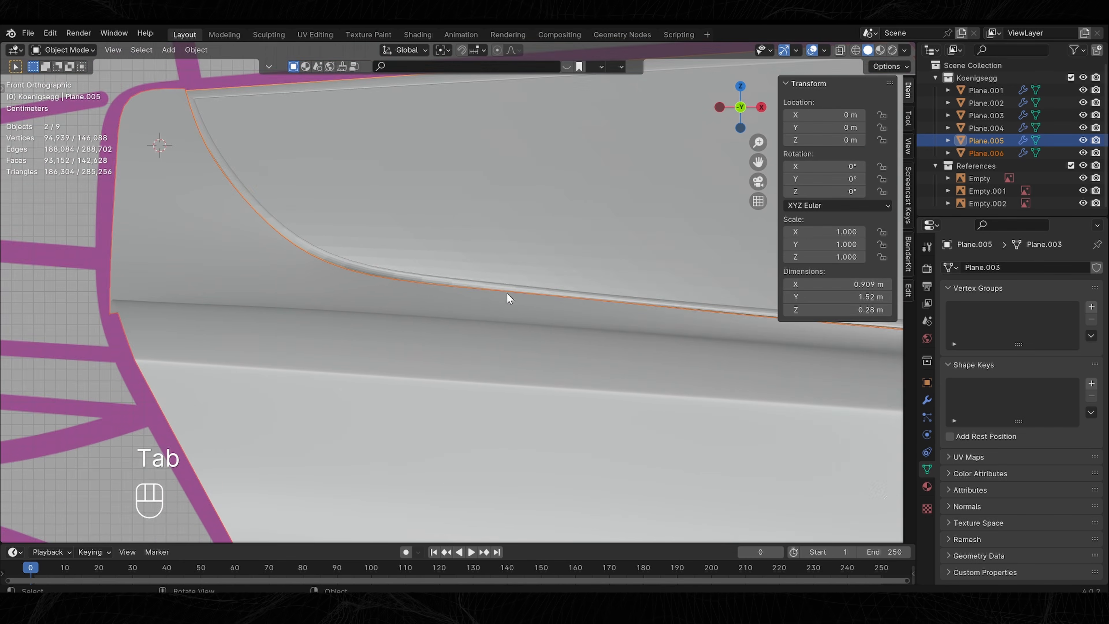
pyautogui.scroll(-5, 370, 291)
pyautogui.moveTo(416, 289); pyautogui.dragTo(386, 314, button='middle')
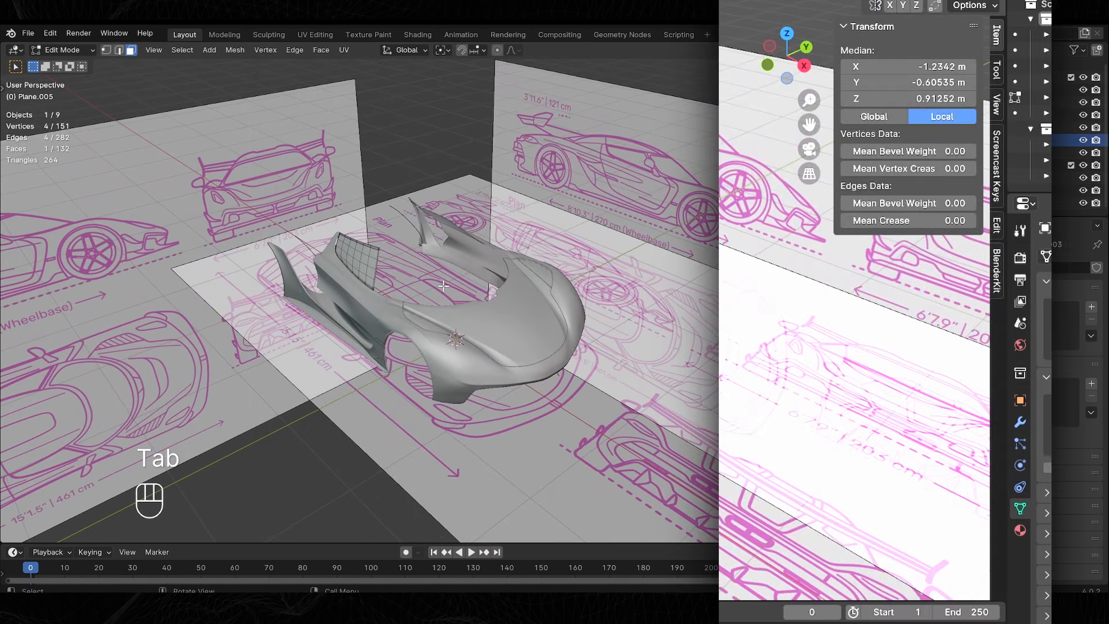
# Open Plane.001 and Plane.006 together for editing and select the edge loops bordering the cabin opening.
pyautogui.press('Tab')
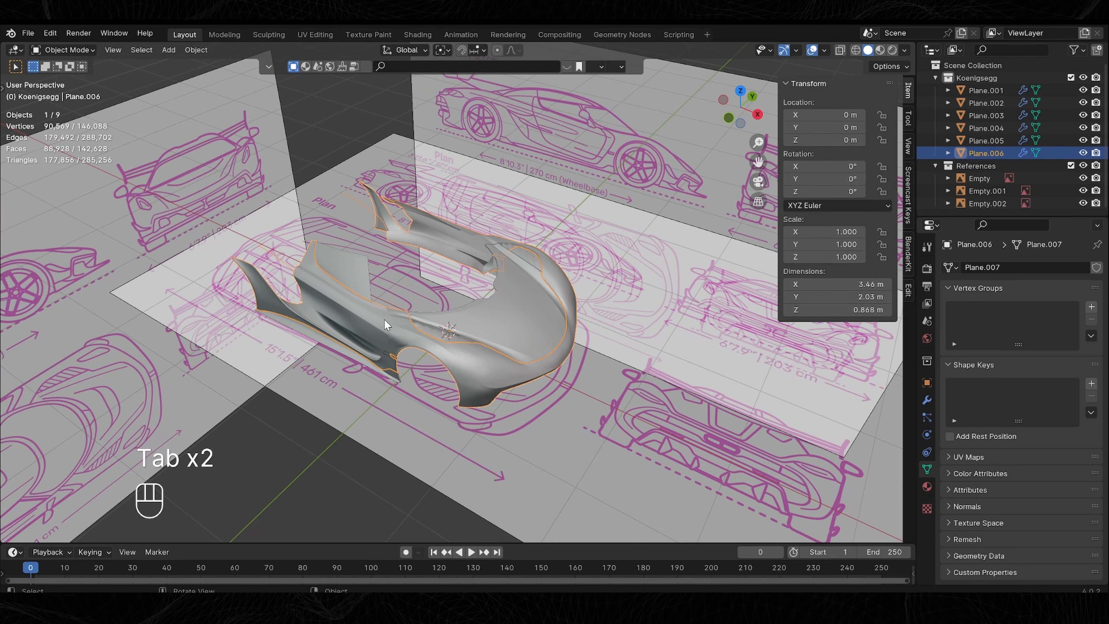
pyautogui.keyDown('shift'); pyautogui.click(458, 316); pyautogui.keyUp('shift')
pyautogui.press('Tab')
pyautogui.scroll(4, 459, 341)
pyautogui.moveTo(419, 350); pyautogui.dragTo(516, 328, button='middle')
pyautogui.keyDown('alt'); pyautogui.click(464, 332); pyautogui.keyUp('alt')
pyautogui.keyDown('alt'); pyautogui.keyDown('shift'); pyautogui.click(534, 297); pyautogui.keyUp('shift'); pyautogui.keyUp('alt')
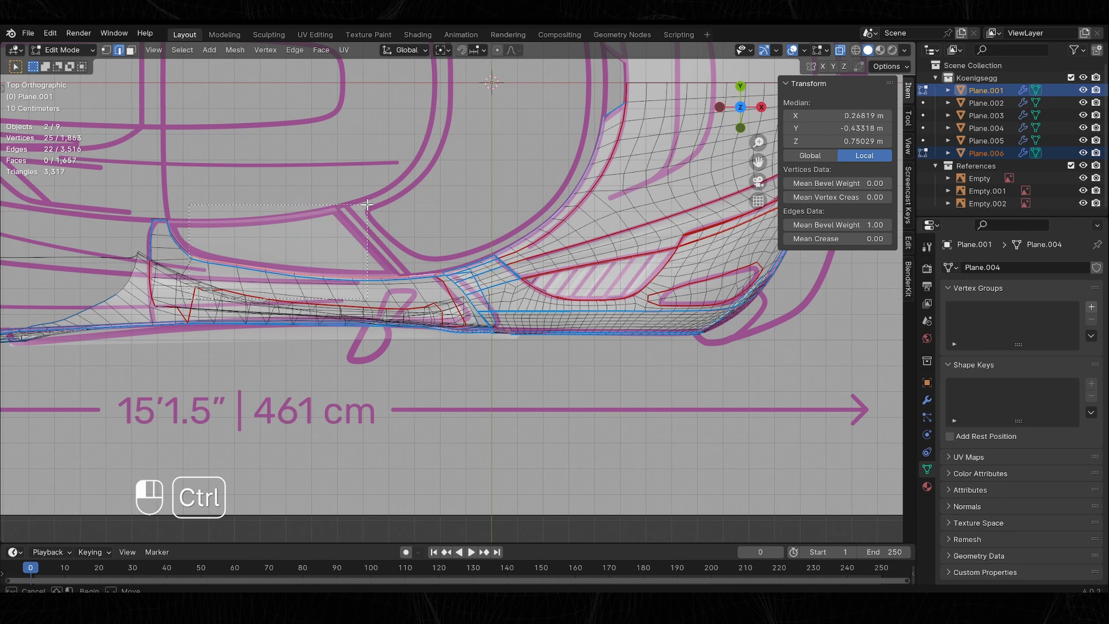
# Remove the unneeded edges along the door from the selection, keeping the edges near the front of the cabin opening.
pyautogui.keyDown('ctrl'); pyautogui.moveTo(396, 286); pyautogui.dragTo(379, 269); pyautogui.keyUp('ctrl')
pyautogui.hotkey('alt', 'z')
pyautogui.moveTo(395, 286); pyautogui.dragTo(515, 198, button='middle')
pyautogui.scroll(2, 515, 198)
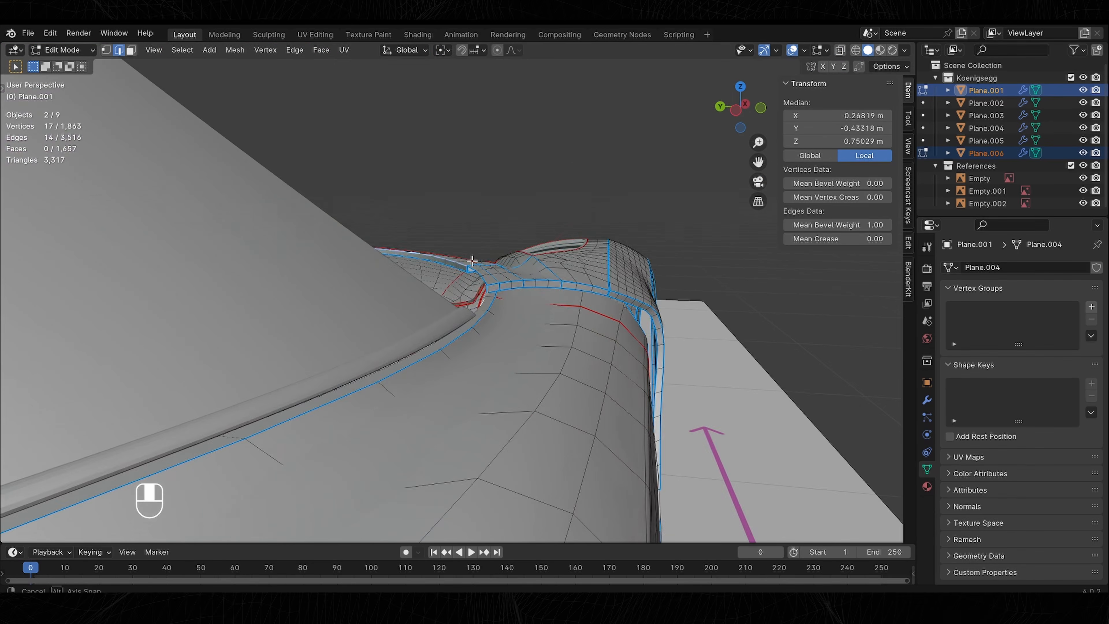
pyautogui.moveTo(470, 265); pyautogui.dragTo(385, 301, button='middle')
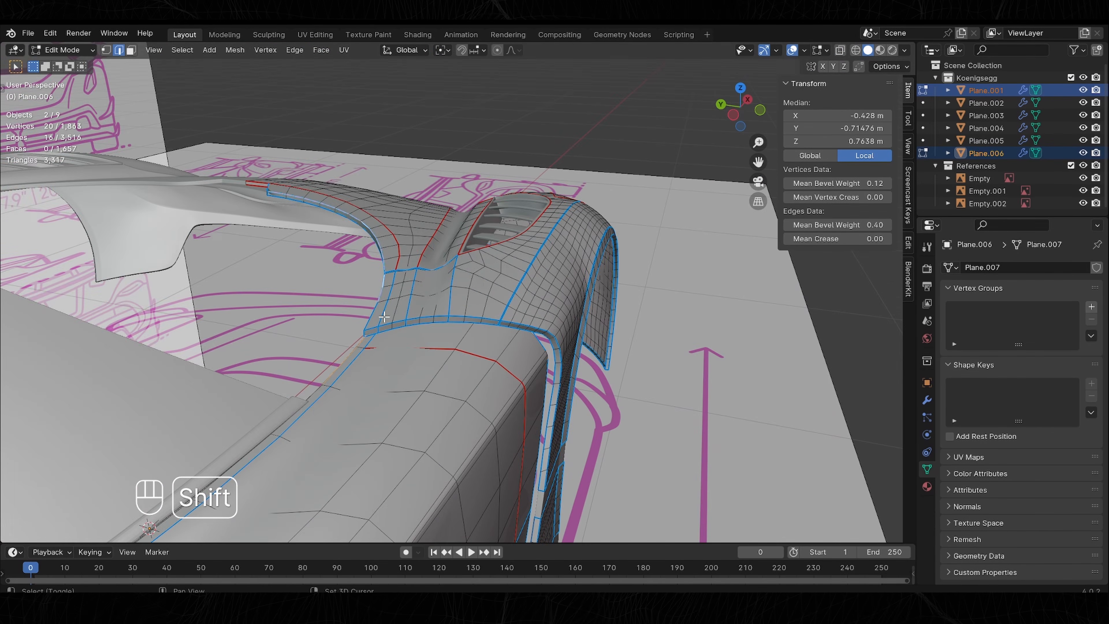
# Duplicate the selected border edges in place and separate the copies from the body meshes.
pyautogui.hotkey('shift', 'd')
pyautogui.rightClick(385, 301)
pyautogui.press('p')
pyautogui.click(386, 304)
# Join the two separated edge strips into one object and open it for editing.
pyautogui.press('Tab')
pyautogui.click(374, 235)
pyautogui.moveTo(374, 234); pyautogui.dragTo(410, 327, button='middle')
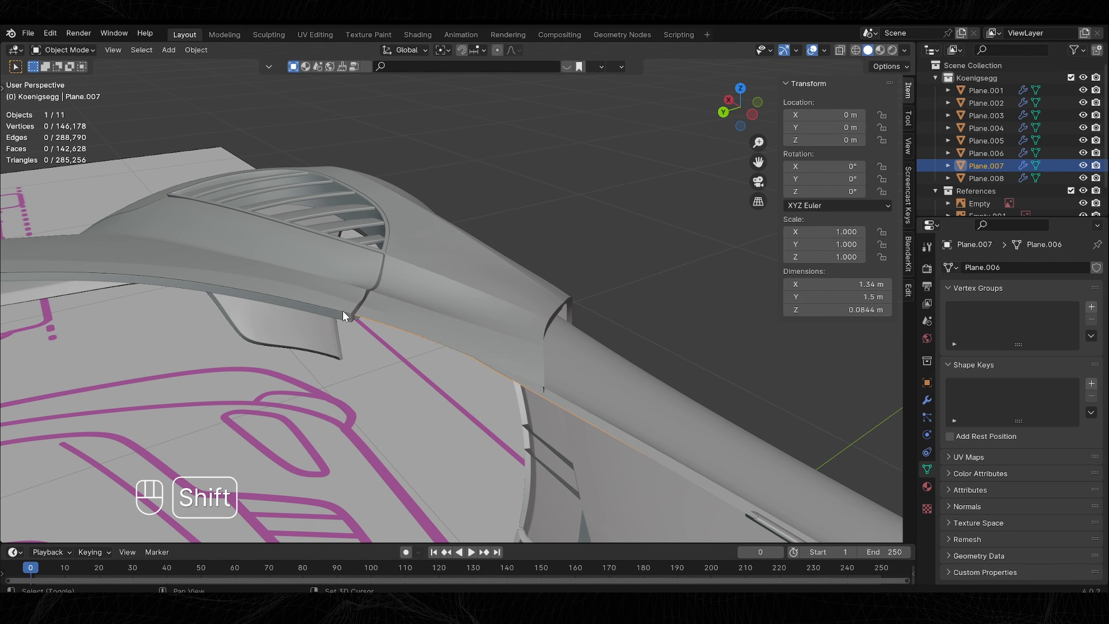
pyautogui.hotkey('ctrl', 'j')
pyautogui.press('Tab')
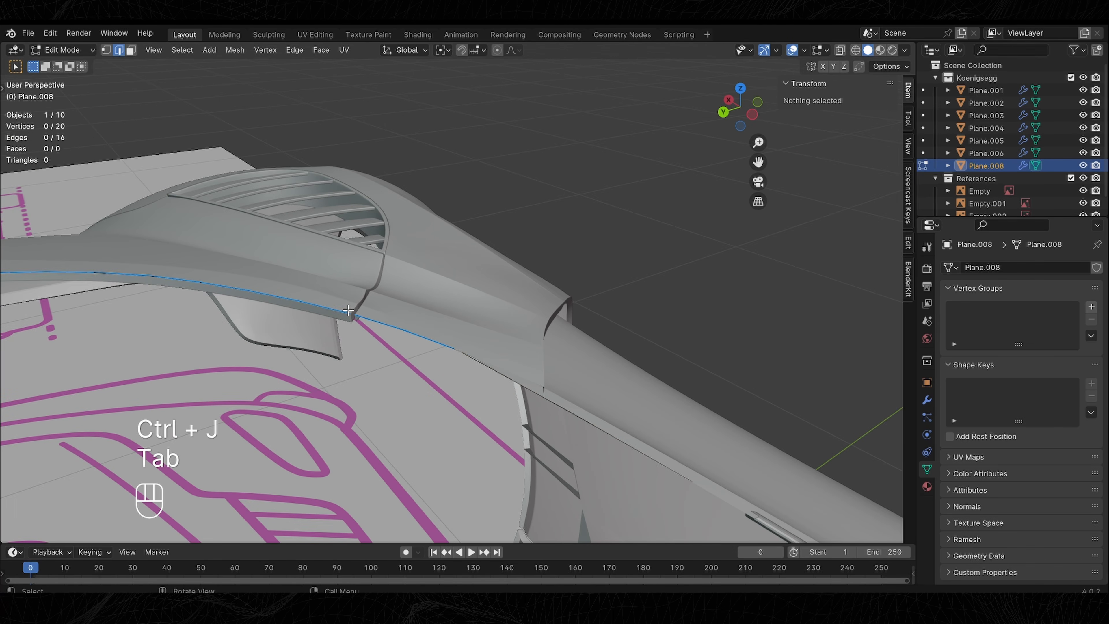
pyautogui.keyDown('shift'); pyautogui.moveTo(366, 324); pyautogui.dragTo(568, 323, button='middle'); pyautogui.keyUp('shift')
pyautogui.press('1')
pyautogui.hotkey('shift', 's')
pyautogui.click(737, 349)
pyautogui.keyDown('ctrl'); pyautogui.click(442, 307); pyautogui.keyUp('ctrl')
pyautogui.moveTo(442, 306); pyautogui.dragTo(393, 319, button='middle')
pyautogui.keyDown('alt'); pyautogui.keyDown('shift'); pyautogui.click(192, 262); pyautogui.keyUp('shift'); pyautogui.keyUp('alt')
pyautogui.moveTo(192, 262); pyautogui.dragTo(359, 289, button='middle')
pyautogui.press('s')
pyautogui.press('z')
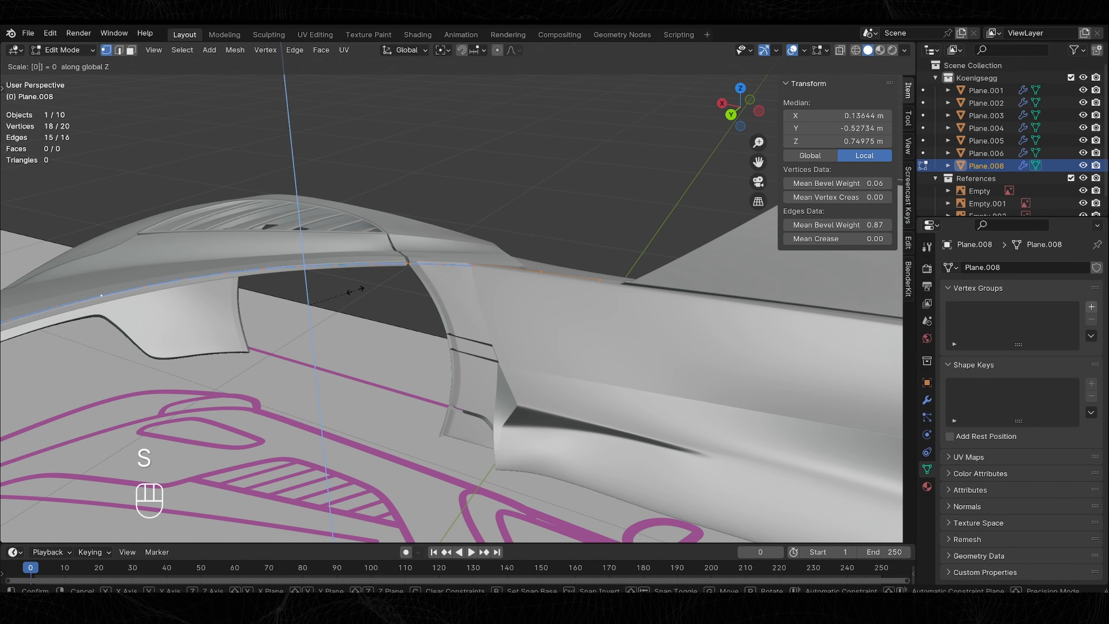
pyautogui.rightClick(466, 86)
pyautogui.keyDown('shift'); pyautogui.moveTo(131, 245); pyautogui.dragTo(222, 254, button='middle'); pyautogui.keyUp('shift')
pyautogui.hotkey('ctrl', 'z')
pyautogui.keyDown('shift'); pyautogui.moveTo(233, 208); pyautogui.dragTo(480, 315, button='middle'); pyautogui.keyUp('shift')
pyautogui.press('s')
pyautogui.press('z')
pyautogui.rightClick(433, 244)
pyautogui.press('s')
pyautogui.press('z')
# Merge two adjacent vertices of the copied cabin-border strip at the last selected one.
pyautogui.click(365, 226)
pyautogui.keyDown('shift'); pyautogui.click(329, 193); pyautogui.keyUp('shift')
pyautogui.press('m')
pyautogui.press('l')
# Snap the 3D cursor to the selected vertex and scale the selection to 0 along Z.
pyautogui.hotkey('shift', 's')
pyautogui.press('2')
pyautogui.press('s')
pyautogui.press('z')
pyautogui.press('0')
pyautogui.press('Return')
# With X-ray on, merge the two vertices at the strip's junction at the last selected one.
pyautogui.press('1')
pyautogui.click(840, 50)
pyautogui.click(366, 281)
pyautogui.keyDown('shift'); pyautogui.click(377, 290); pyautogui.keyUp('shift')
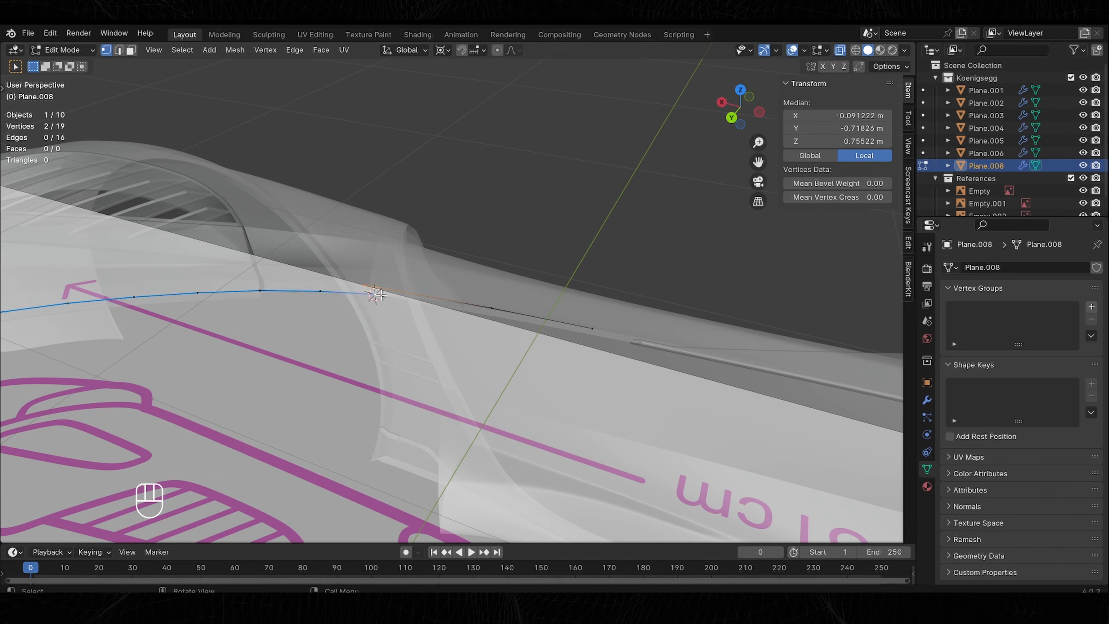
pyautogui.press('m')
pyautogui.press('l')
pyautogui.keyDown('alt'); pyautogui.moveTo(377, 291); pyautogui.dragTo(377, 350, button='middle'); pyautogui.keyUp('alt')
pyautogui.scroll(2, 388, 183)
pyautogui.press('2')
pyautogui.click(318, 295)
pyautogui.press('g')
pyautogui.press('1')
pyautogui.press('2')
pyautogui.click(318, 295)
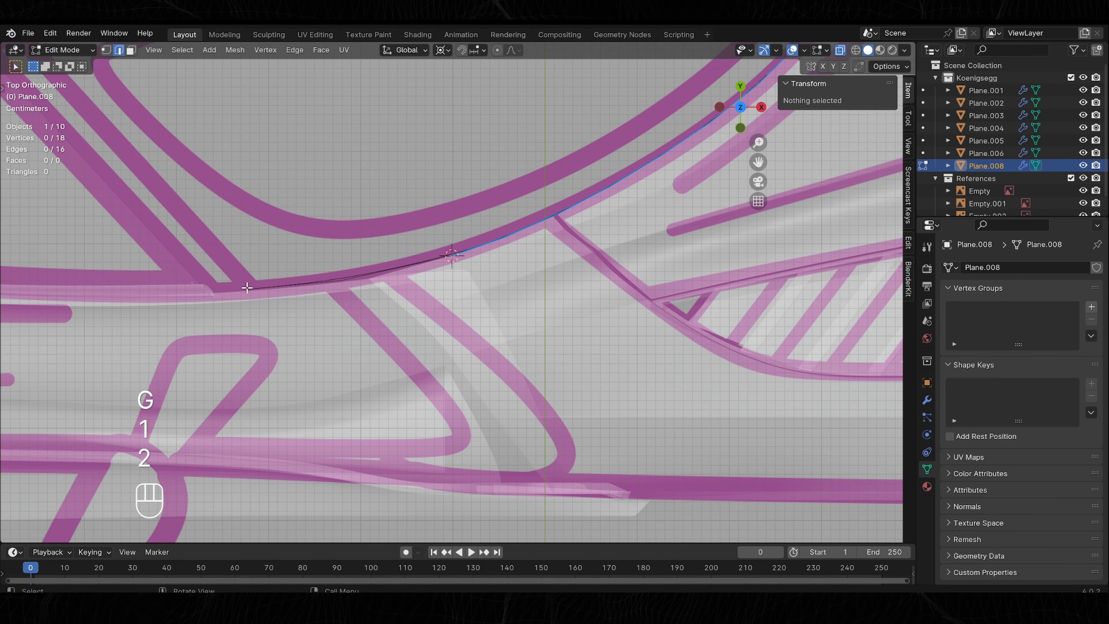
pyautogui.scroll(-5, 318, 294)
pyautogui.keyDown('alt'); pyautogui.click(393, 271); pyautogui.keyUp('alt')
pyautogui.hotkey('shift', 'space')
# Turn off X-ray, select the strip's end vertex nearest the car's centreline, and reset the 3D cursor to the world origin.
pyautogui.click(840, 50)
pyautogui.press('Tab')
pyautogui.press('Tab')
pyautogui.scroll(-3, 417, 356)
pyautogui.press('Tab')
pyautogui.press('Tab')
pyautogui.press('1')
pyautogui.scroll(4, 498, 231)
pyautogui.click(394, 295)
pyautogui.hotkey('shift', 's')
pyautogui.press('1')
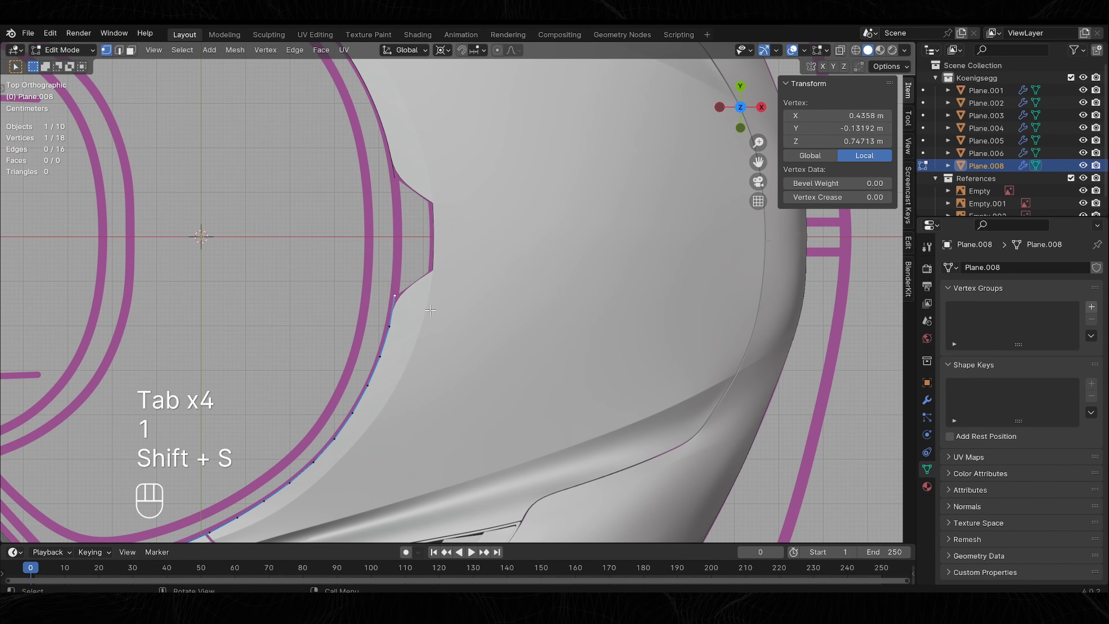
# Extrude the end vertex onto the centreline with a Y scale of 0 and adjust its position along X.
pyautogui.press('e')
pyautogui.press('s')
pyautogui.press('y')
pyautogui.press('0')
pyautogui.press('Return')
pyautogui.press('g')
pyautogui.press('x')
pyautogui.click(457, 261)
# Select the cabin border's long edge loop and place the 3D cursor near the centreline inside the cabin outline.
pyautogui.press('2')
pyautogui.keyDown('alt'); pyautogui.click(396, 271); pyautogui.keyUp('alt')
pyautogui.press('Tab')
pyautogui.scroll(-8, 411, 267)
pyautogui.moveTo(411, 267); pyautogui.dragTo(446, 292, button='middle')
pyautogui.press('Tab')
pyautogui.scroll(4, 430, 297)
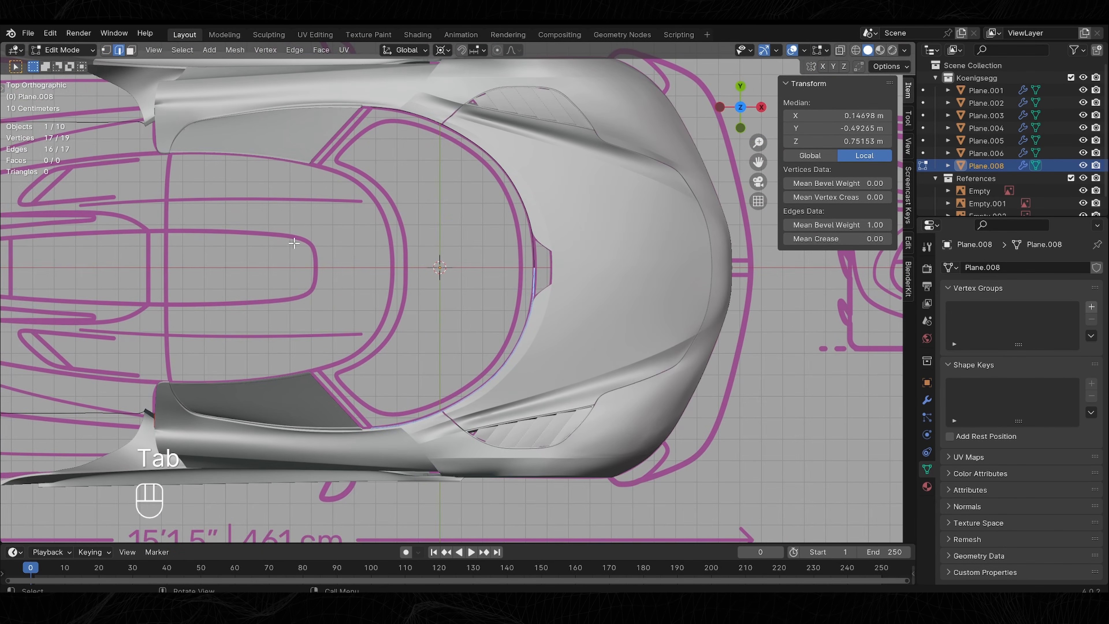
pyautogui.hotkey('ctrl', 'z')
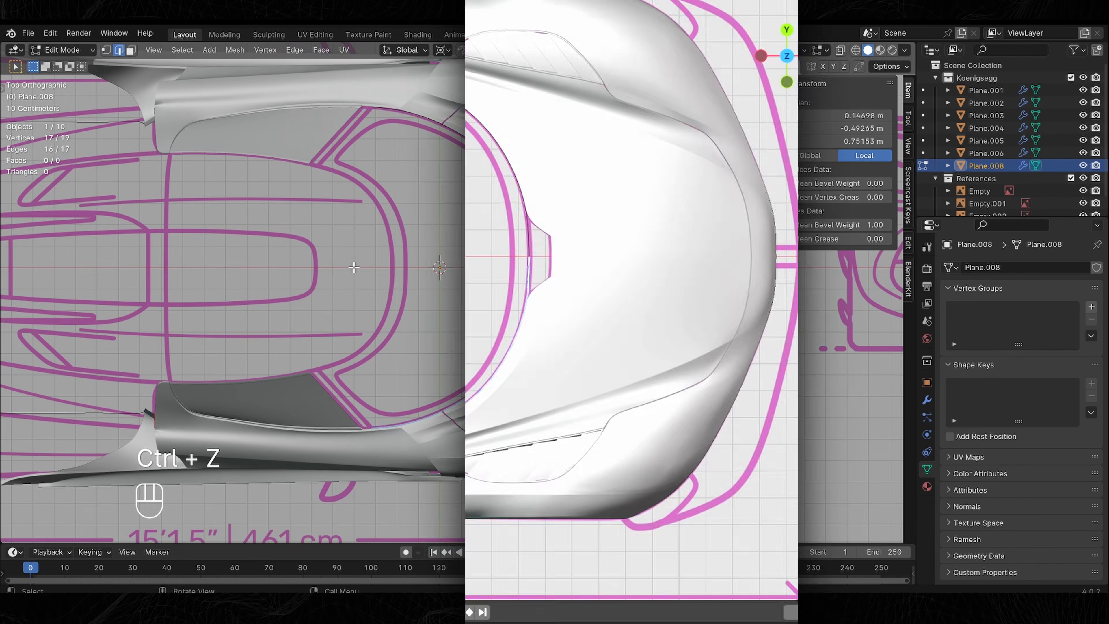
pyautogui.press('Tab')
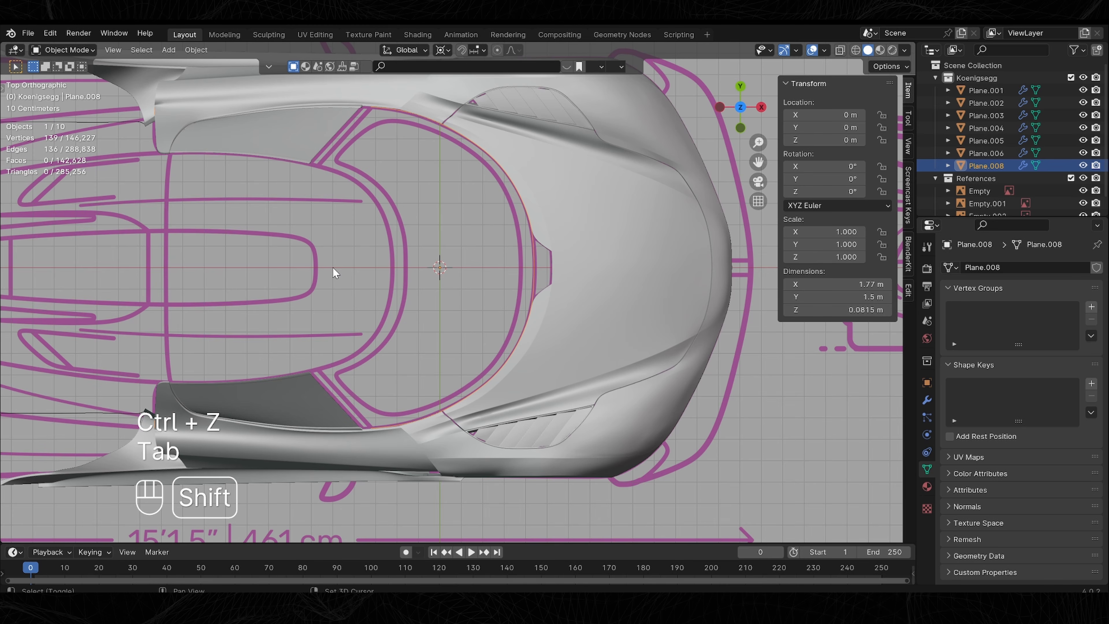
pyautogui.press('Tab')
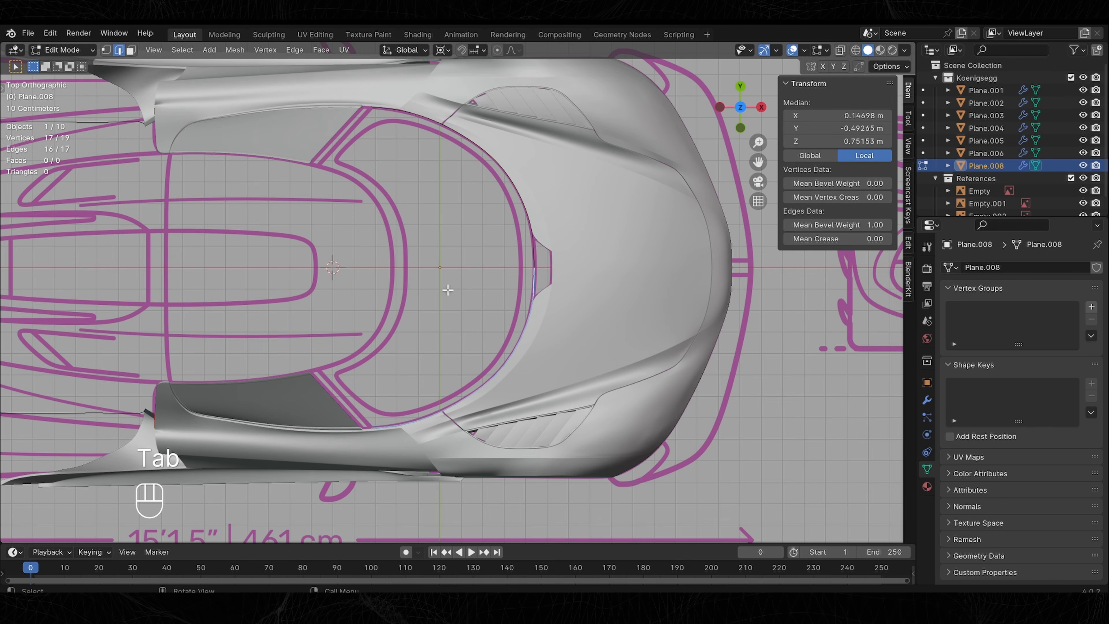
# Extrude the selected border loop and scale it inward toward the 3D cursor to start the windshield surface.
pyautogui.keyDown('shift'); pyautogui.moveTo(434, 348); pyautogui.dragTo(393, 321, button='middle'); pyautogui.keyUp('shift')
pyautogui.press('e')
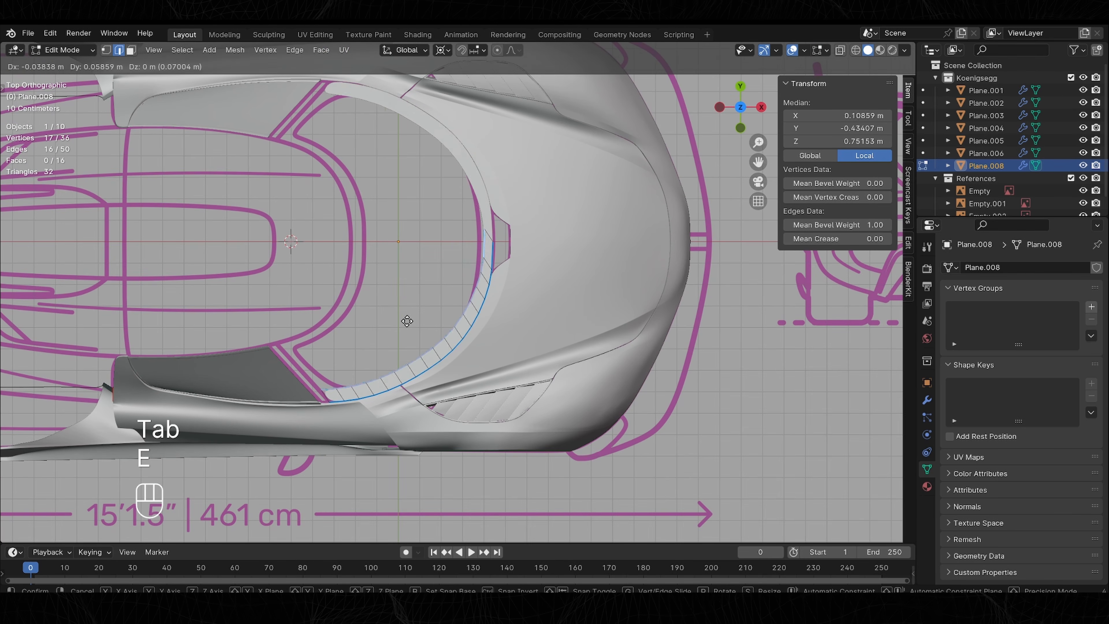
pyautogui.rightClick(408, 312)
pyautogui.press('s')
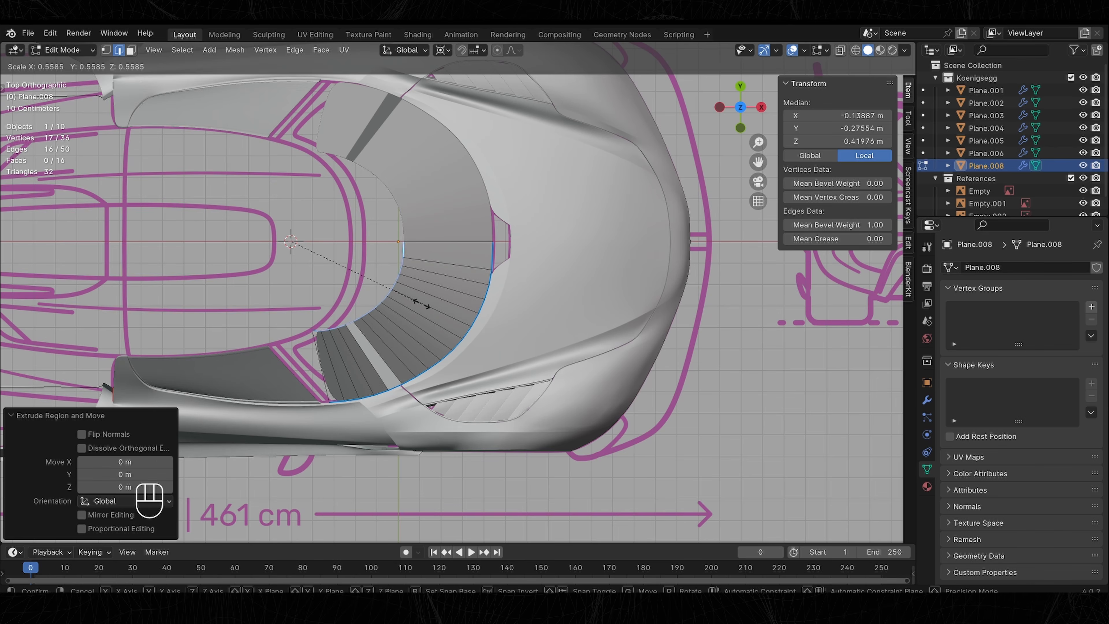
pyautogui.click(340, 300)
# Align the inner border's centre vertex to the centreline at Y 0, scaling about the world origin.
pyautogui.scroll(3, 341, 299)
pyautogui.keyDown('shift'); pyautogui.moveTo(340, 299); pyautogui.dragTo(403, 343, button='middle'); pyautogui.keyUp('shift')
pyautogui.press('1')
pyautogui.click(338, 249)
pyautogui.press('s')
pyautogui.press('y')
pyautogui.press('0')
pyautogui.press('Return')
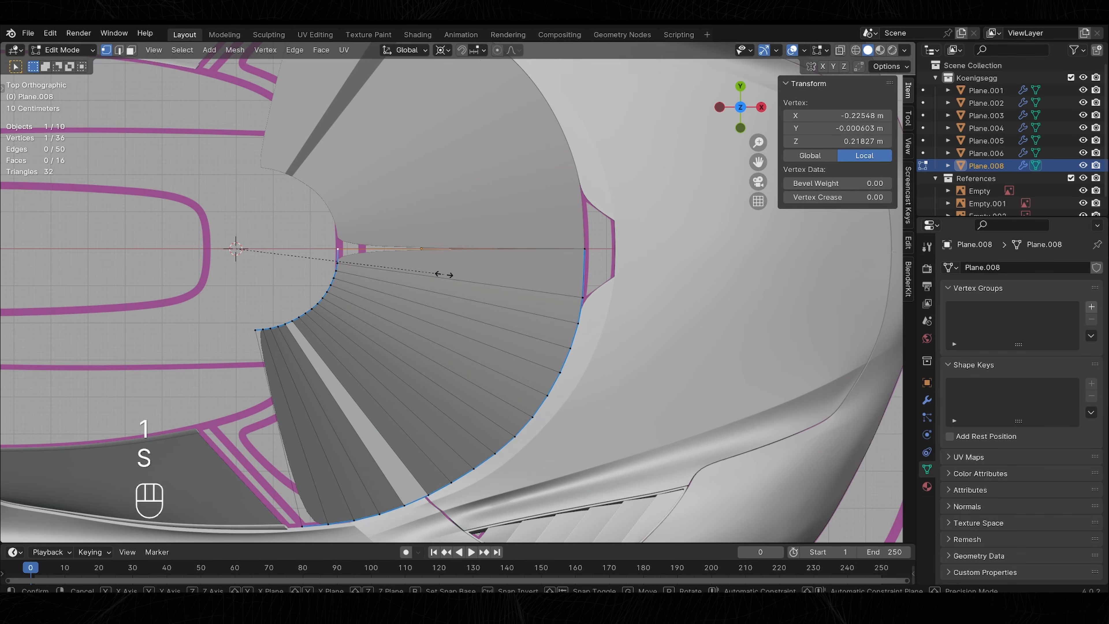
pyautogui.hotkey('shift', 's')
pyautogui.click(283, 302)
pyautogui.press('s')
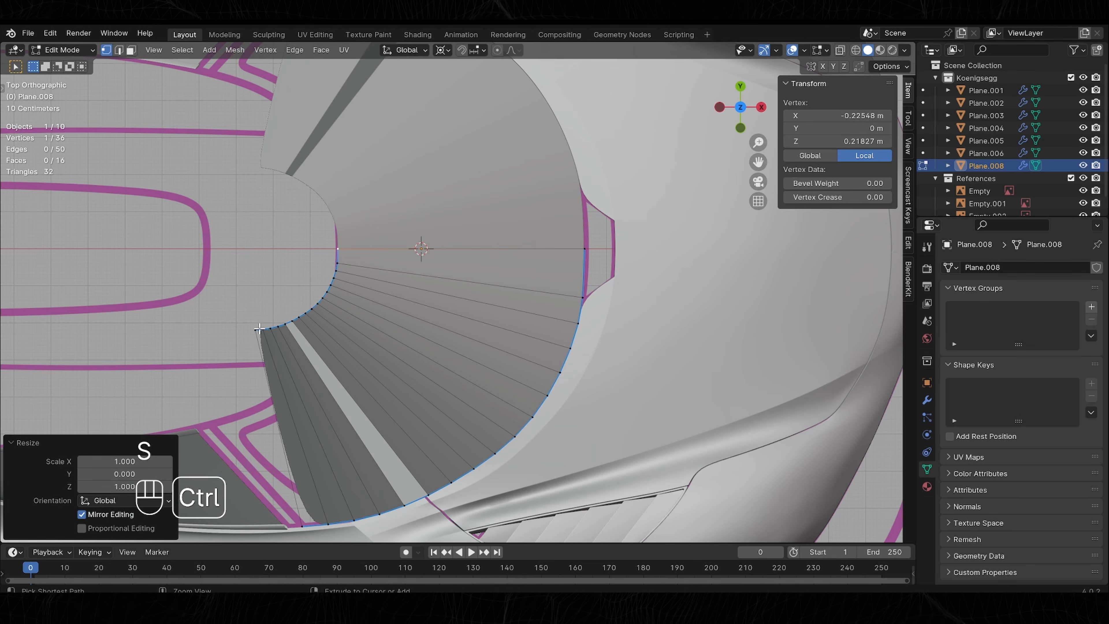
# Scale the inner border path about its centreline vertex along Y and by 1.541 along X to fit the blueprint's roof line.
pyautogui.hotkey('shift', 's')
pyautogui.click(330, 359)
pyautogui.keyDown('ctrl'); pyautogui.click(255, 330); pyautogui.keyUp('ctrl')
pyautogui.keyDown('shift'); pyautogui.moveTo(296, 387); pyautogui.dragTo(393, 311, button='middle'); pyautogui.keyUp('shift')
pyautogui.press('s')
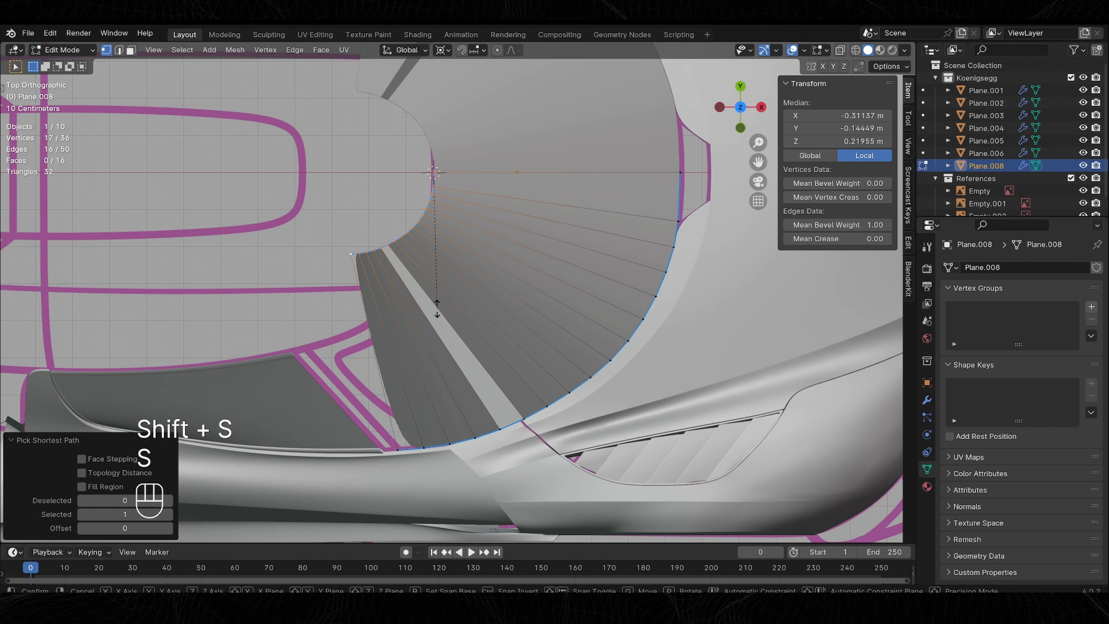
pyautogui.press('y')
pyautogui.click(265, 404)
pyautogui.press('s')
pyautogui.press('x')
pyautogui.click(354, 432)
pyautogui.scroll(4, 361, 414)
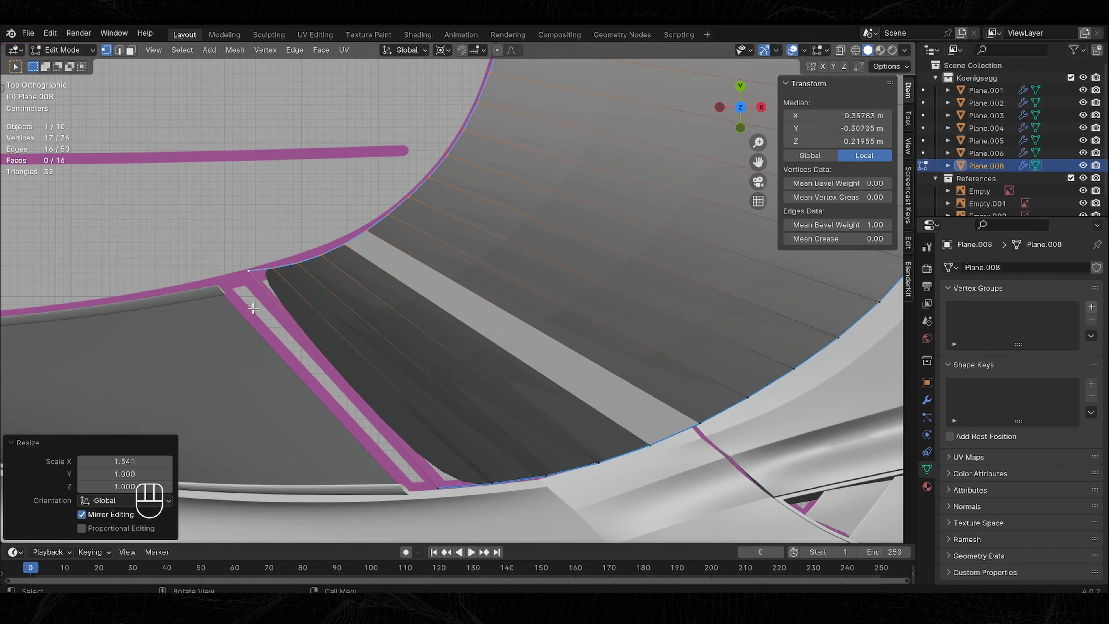
# Slide the vertices at the inner border's outer corner along their edges to follow the blueprint outline.
pyautogui.click(248, 271)
pyautogui.press('g')
pyautogui.press('g')
pyautogui.click(285, 292)
pyautogui.click(274, 269)
pyautogui.press('g')
pyautogui.press('g')
pyautogui.click(306, 284)
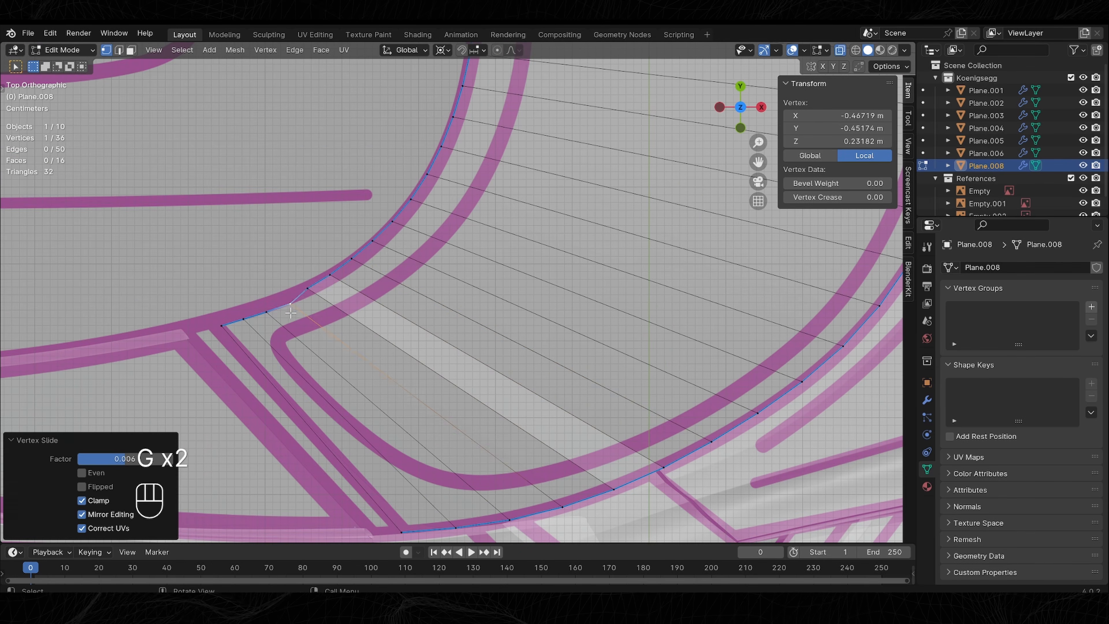
# Slide the vertices along the middle of the inner border's curve onto the blueprint line.
pyautogui.click(351, 259)
pyautogui.press('g')
pyautogui.press('g')
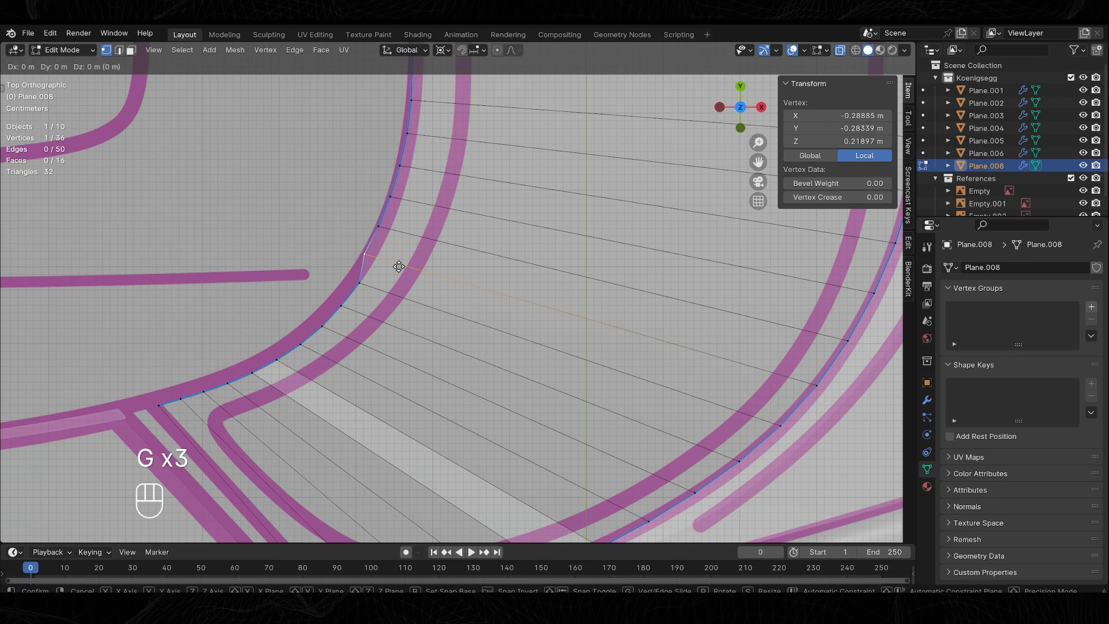
pyautogui.press('g')
pyautogui.press('g')
pyautogui.click(411, 250)
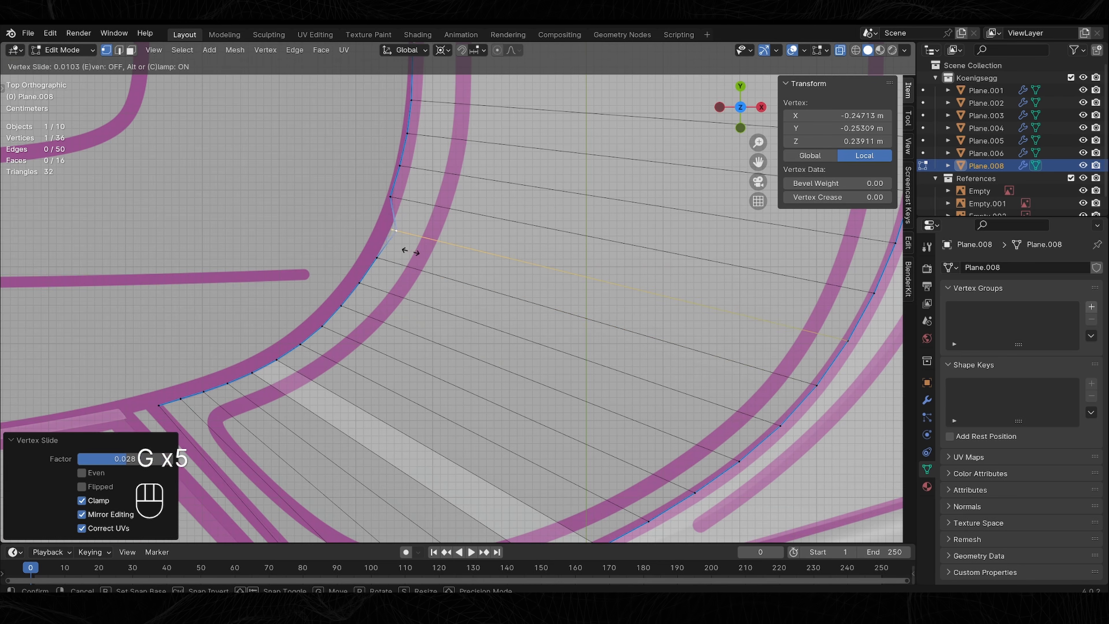
# Slide the inner border's edges nearest the centreline to match the blueprint's roof outline.
pyautogui.press('2')
pyautogui.keyDown('alt'); pyautogui.click(354, 218); pyautogui.keyUp('alt')
pyautogui.press('g')
pyautogui.press('g')
pyautogui.click(420, 292)
pyautogui.keyDown('shift'); pyautogui.moveTo(421, 292); pyautogui.dragTo(530, 124, button='middle'); pyautogui.keyUp('shift')
pyautogui.press('Tab')
pyautogui.press('Tab')
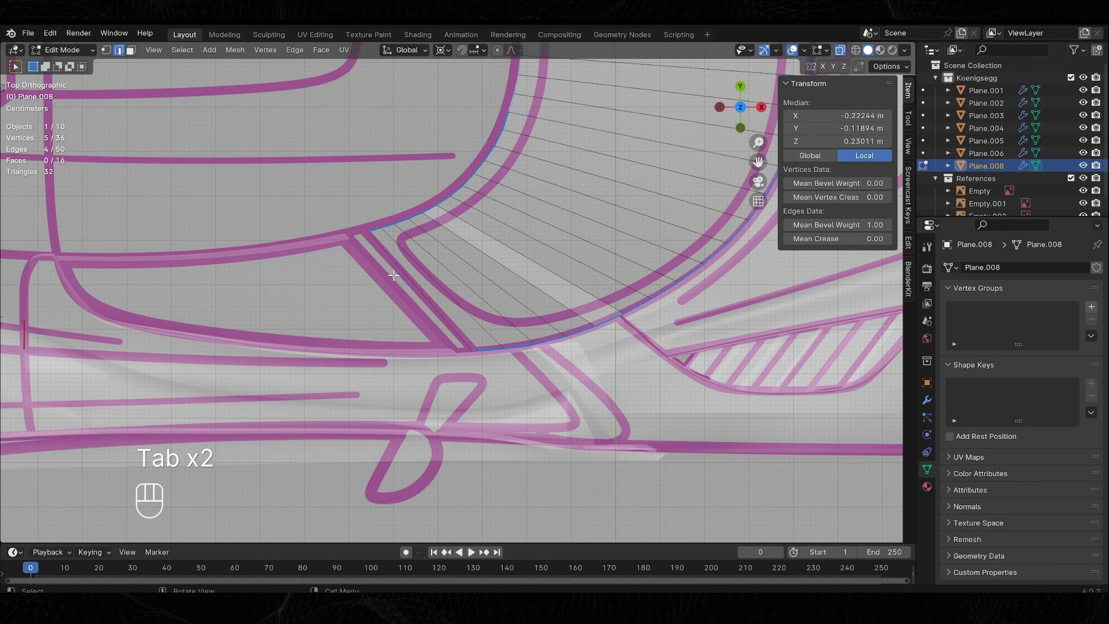
# Select the whole inner border loop and raise it along Z to the windshield's upper line in the right view.
pyautogui.press('2')
pyautogui.keyDown('alt'); pyautogui.click(396, 347); pyautogui.keyUp('alt')
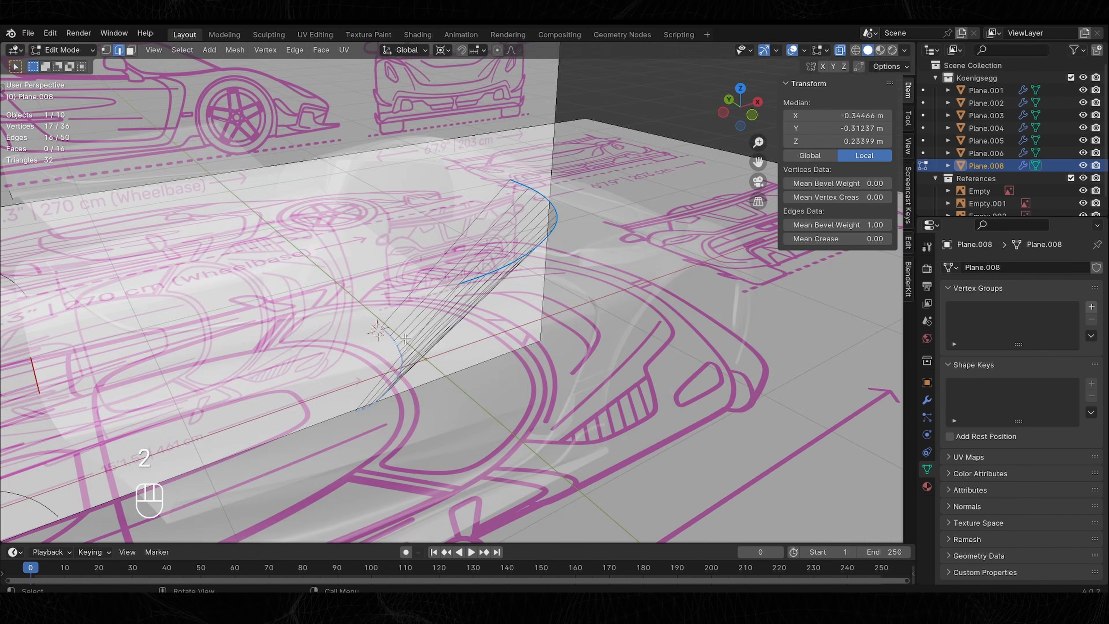
pyautogui.press('KP_3')
pyautogui.press('g')
pyautogui.middleClick(447, 280)
pyautogui.click(500, 225)
# Adjust individual vertices of the windshield's upper border in height to even out its line in the right view.
pyautogui.press('1')
pyautogui.click(395, 198)
pyautogui.press('g')
pyautogui.click(409, 211)
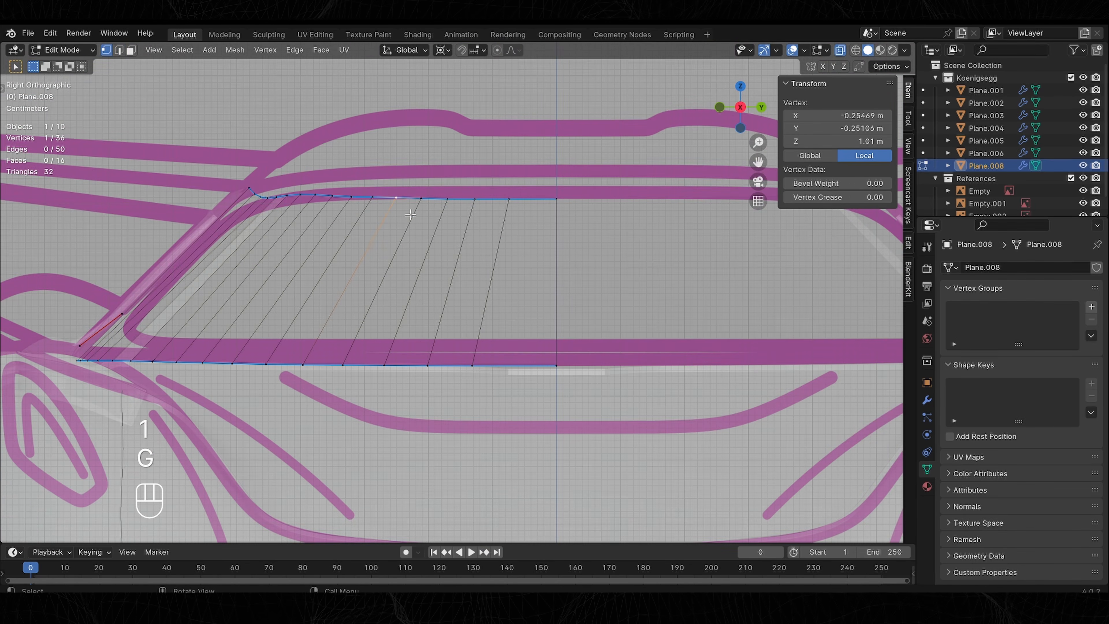
pyautogui.click(373, 200)
pyautogui.press('g')
pyautogui.middleClick(404, 229)
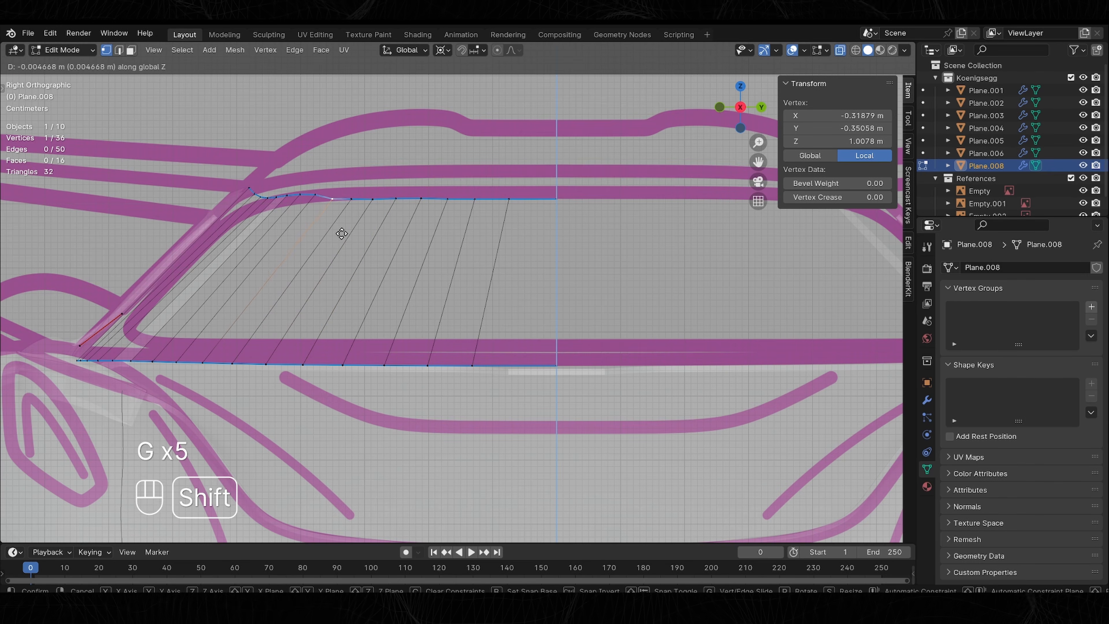
pyautogui.click(341, 233)
pyautogui.click(314, 194)
pyautogui.press('g')
pyautogui.middleClick(305, 193)
pyautogui.click(305, 198)
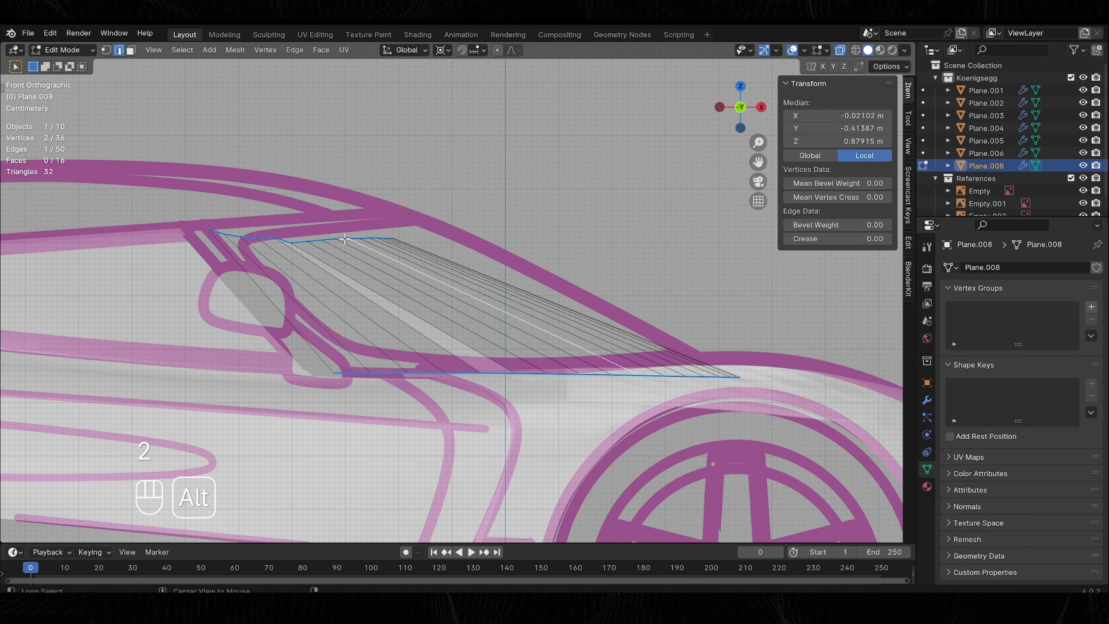
# Move the upper border's outer corner vertices in the front view to fit the windshield outline near the side pillar.
pyautogui.press('g')
pyautogui.click(326, 244)
pyautogui.click(306, 245)
pyautogui.press('g')
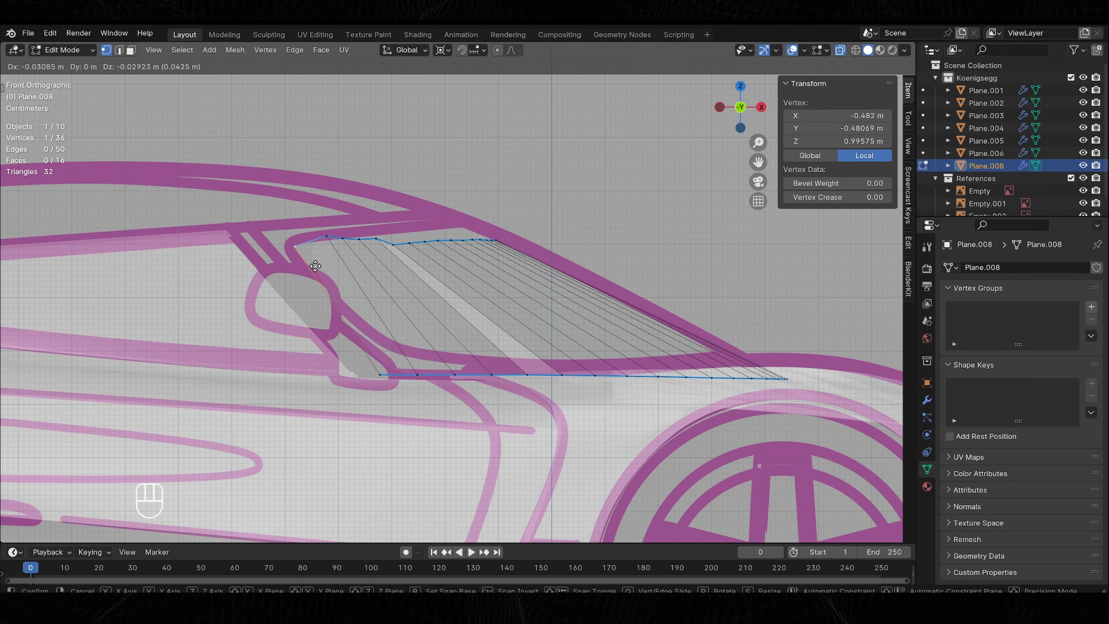
pyautogui.click(283, 252)
# Select the run of upper border edges nearest the centreline and slide them with a factor of -0.128.
pyautogui.press('KP_3')
pyautogui.press('2')
pyautogui.click(484, 238)
pyautogui.keyDown('ctrl'); pyautogui.click(308, 241); pyautogui.keyUp('ctrl')
pyautogui.press('g')
pyautogui.press('g')
pyautogui.keyDown('alt'); pyautogui.click(399, 248); pyautogui.keyUp('alt')
pyautogui.press('KP_1')
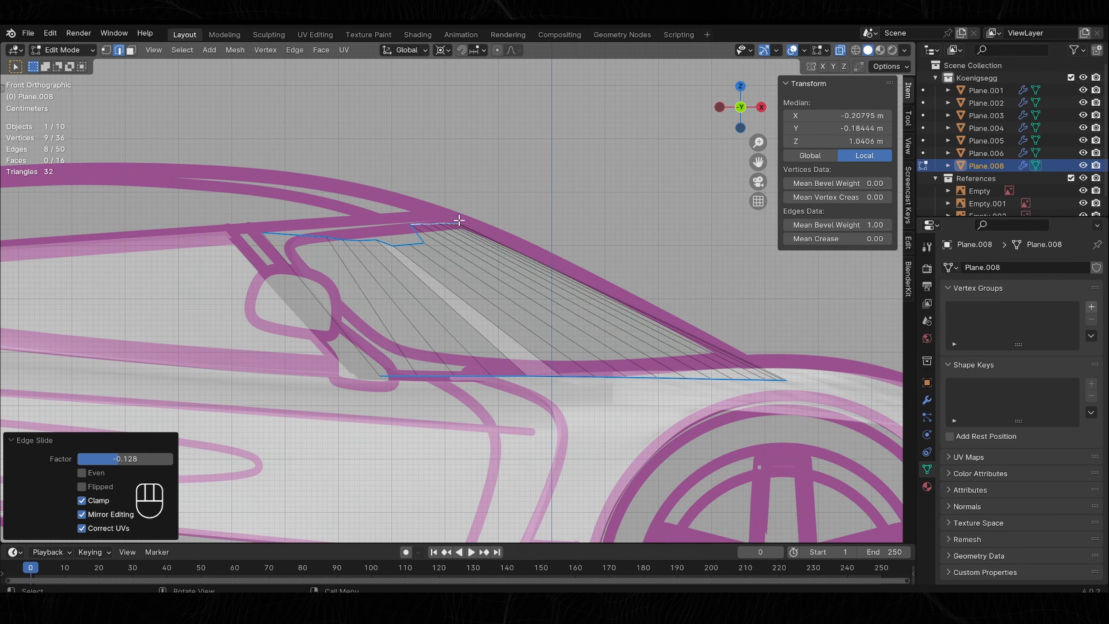
# Slide vertices along the outer part of the windshield's upper border in the front view to follow the blueprint's roof edge.
pyautogui.press('1')
pyautogui.click(328, 237)
pyautogui.press('g')
pyautogui.click(312, 228)
pyautogui.click(343, 240)
pyautogui.press('g')
pyautogui.press('g')
pyautogui.keyDown('alt'); pyautogui.click(376, 229); pyautogui.keyUp('alt')
pyautogui.click(359, 240)
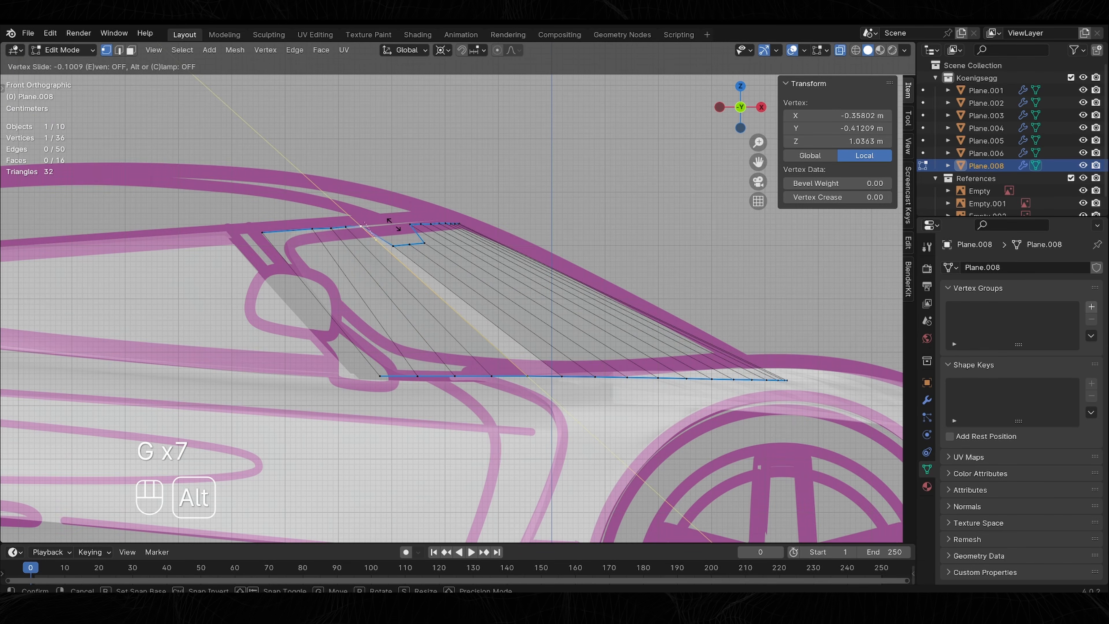
pyautogui.keyDown('alt'); pyautogui.click(394, 225); pyautogui.keyUp('alt')
# Slide further upper border vertices toward the centreline to align them with the border line, working in the front and right views.
pyautogui.click(393, 246)
pyautogui.press('g')
pyautogui.press('g')
pyautogui.press('g')
pyautogui.press('g')
pyautogui.press('KP_3')
pyautogui.press('1')
pyautogui.press('g')
pyautogui.press('g')
pyautogui.click(356, 219)
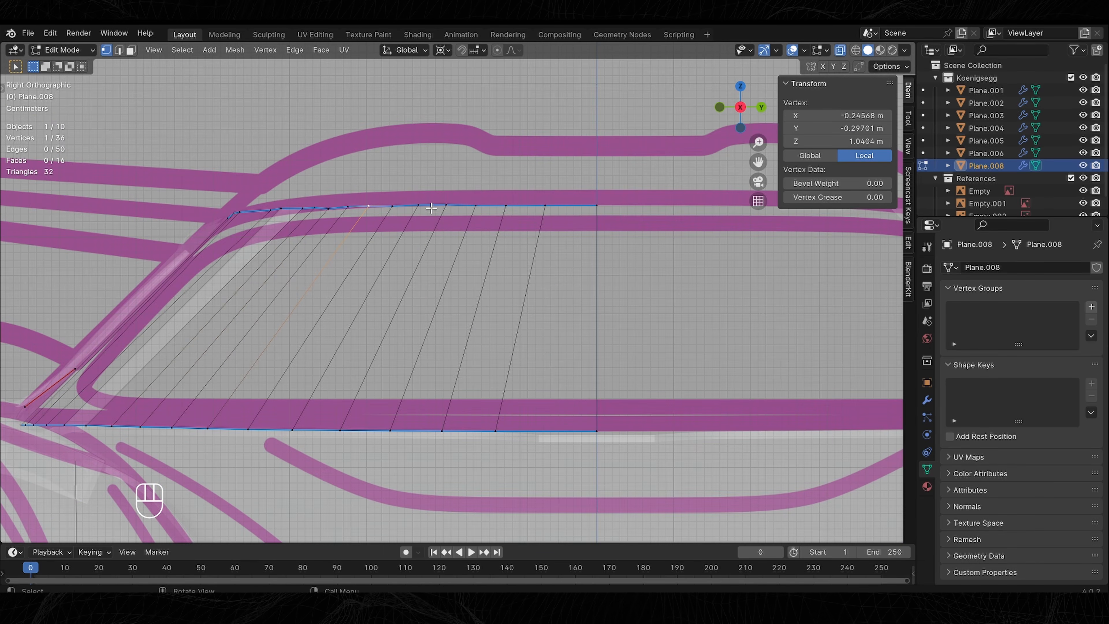
# Select the run of upper border edges reaching the centreline and slide it up onto the blueprint's roof line in the right view.
pyautogui.press('2')
pyautogui.keyDown('ctrl'); pyautogui.click(570, 206); pyautogui.keyUp('ctrl')
pyautogui.press('g')
pyautogui.press('g')
pyautogui.keyDown('alt'); pyautogui.click(542, 220); pyautogui.keyUp('alt')
# Slide the vertices at the upper border's outer corner to fit the pillar line in the right view.
pyautogui.press('1')
pyautogui.click(719, 107)
pyautogui.click(761, 107)
pyautogui.click(249, 203)
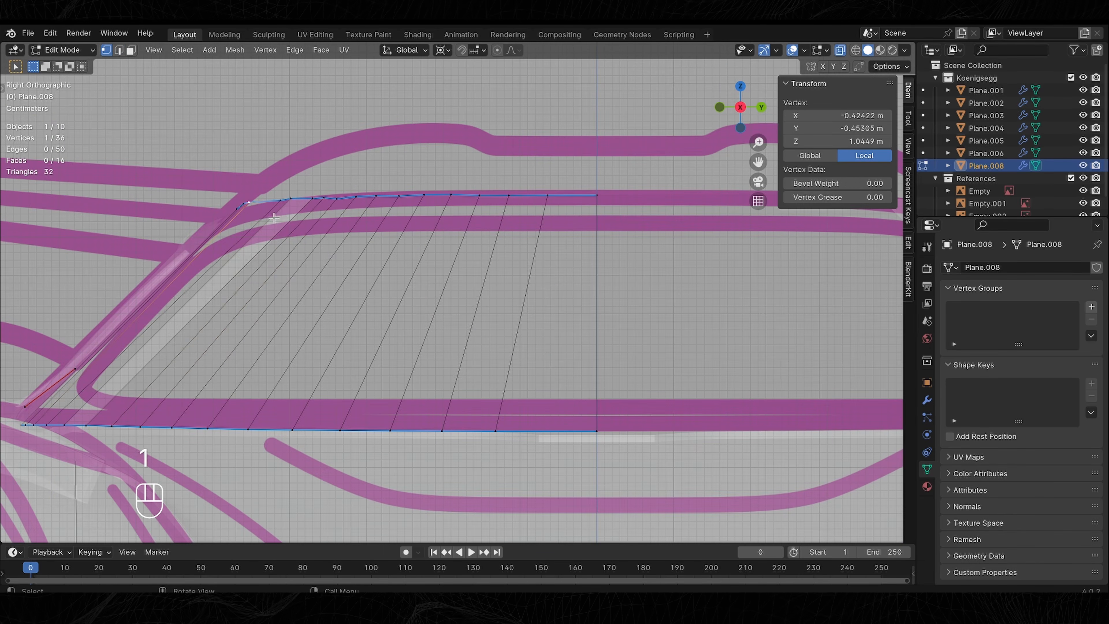
pyautogui.click(237, 209)
pyautogui.press('g')
pyautogui.press('g')
pyautogui.press('g')
pyautogui.middleClick(237, 205)
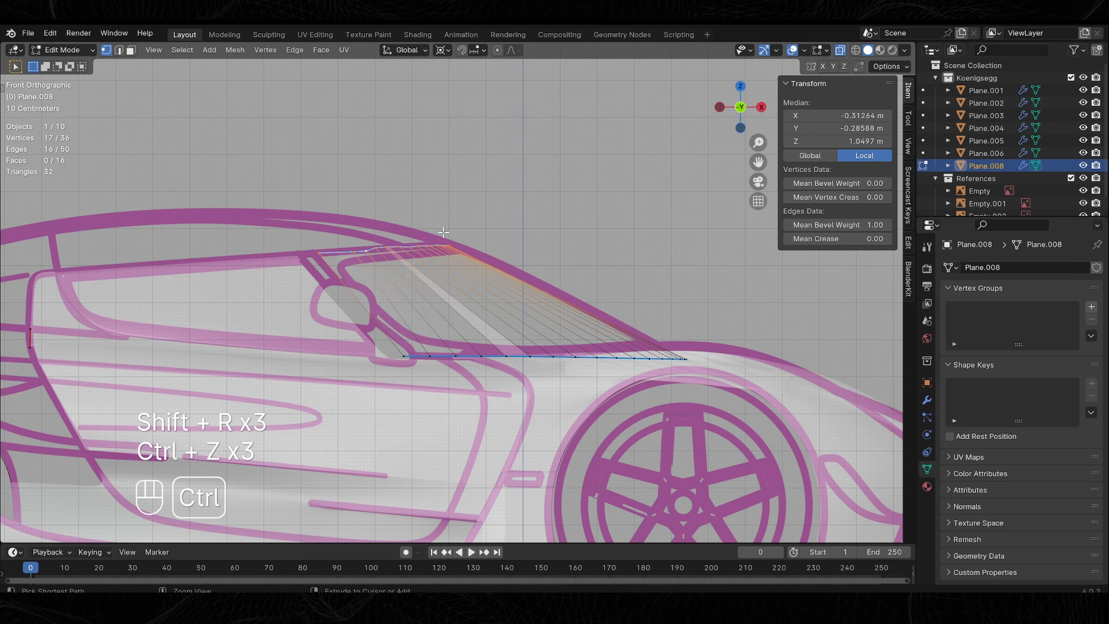
# Slide the upper border vertices one by one in the front view to even out the line between the side pillar and the roof.
pyautogui.keyDown('alt'); pyautogui.moveTo(444, 232); pyautogui.dragTo(528, 208, button='middle'); pyautogui.keyUp('alt')
pyautogui.click(262, 221)
pyautogui.press('g')
pyautogui.press('g')
pyautogui.click(260, 252)
pyautogui.hotkey('shift', 'space')
pyautogui.press('1')
pyautogui.press('g')
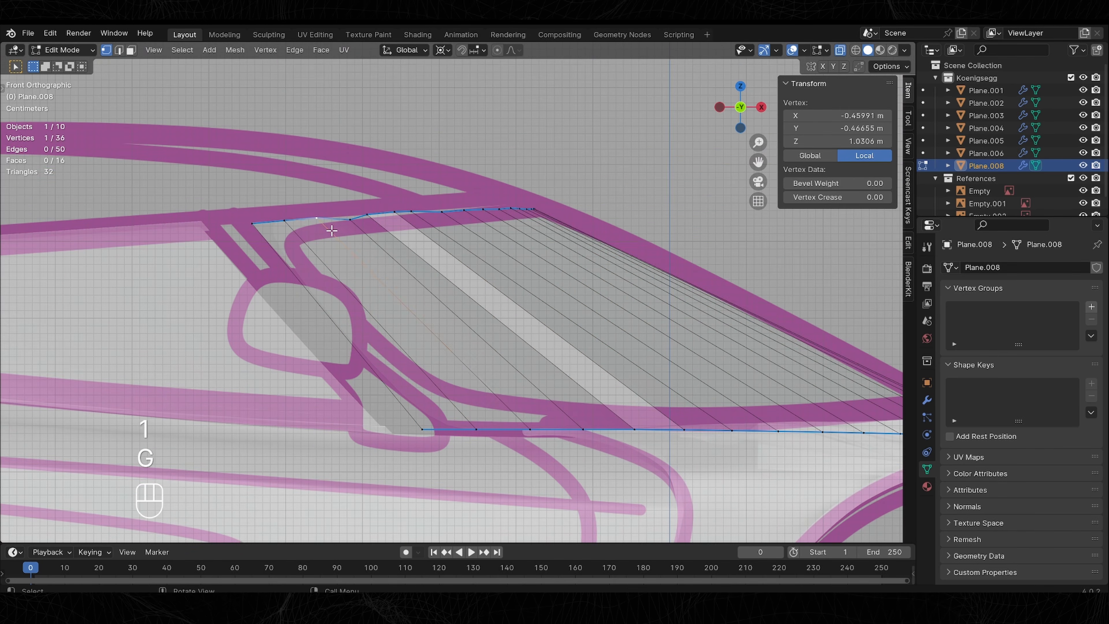
pyautogui.press('g')
pyautogui.press('g')
pyautogui.click(369, 206)
pyautogui.press('g')
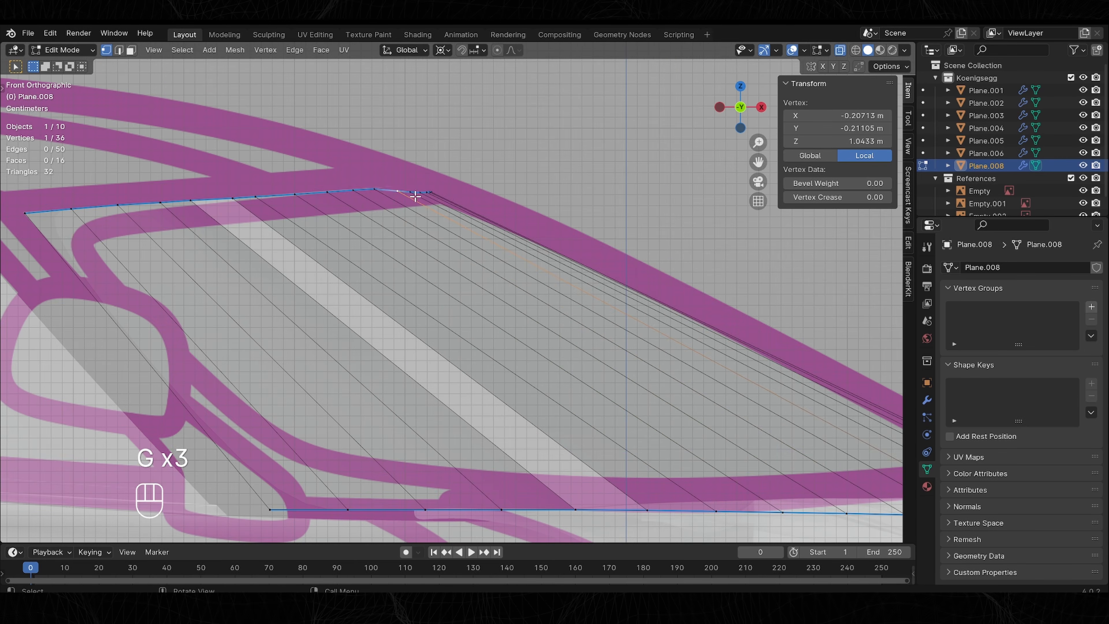
# Select the upper border vertices nearest the centreline and move them along Z in the front view.
pyautogui.keyDown('alt'); pyautogui.moveTo(415, 196); pyautogui.dragTo(319, 222, button='middle'); pyautogui.keyUp('alt')
pyautogui.keyDown('ctrl'); pyautogui.click(502, 206); pyautogui.keyUp('ctrl')
pyautogui.press('g')
pyautogui.press('z')
pyautogui.click(401, 242)
# Snap the 3D cursor to the border and scale the vertex run nearest the centreline to 0 along Z.
pyautogui.hotkey('shift', 's')
pyautogui.keyDown('ctrl'); pyautogui.click(503, 200); pyautogui.keyUp('ctrl')
pyautogui.press('s')
pyautogui.press('z')
pyautogui.press('0')
pyautogui.press('Return')
# Move the uneven upper border vertices in the top view to form a smooth curve along the roof outline.
pyautogui.moveTo(502, 201); pyautogui.dragTo(306, 267, button='middle')
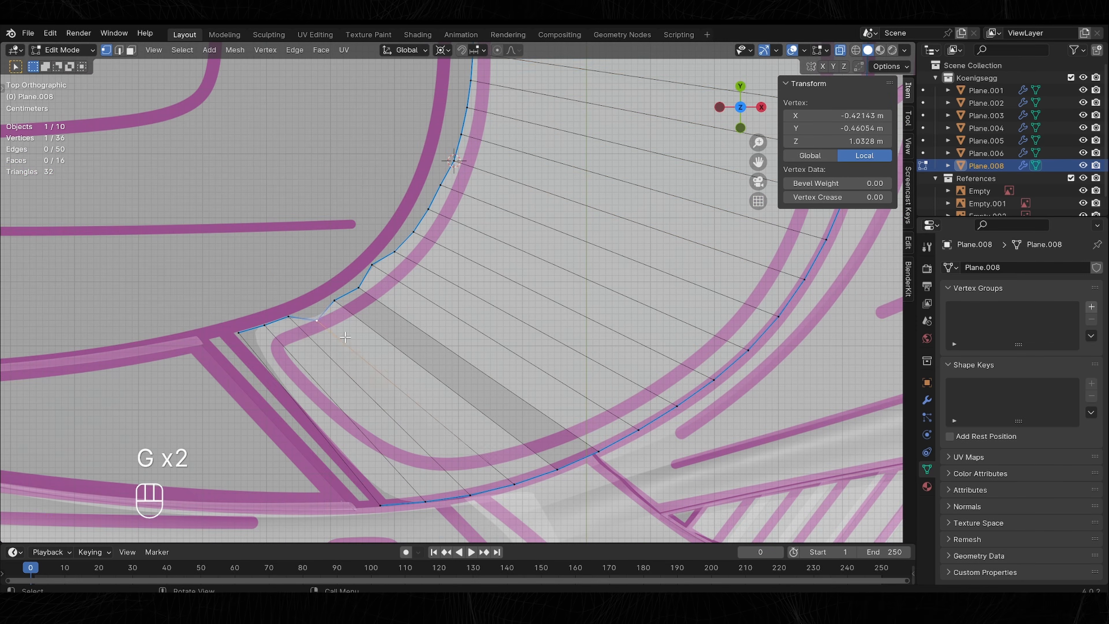
pyautogui.press('g')
pyautogui.click(339, 324)
pyautogui.click(334, 301)
pyautogui.click(384, 317)
pyautogui.press('g')
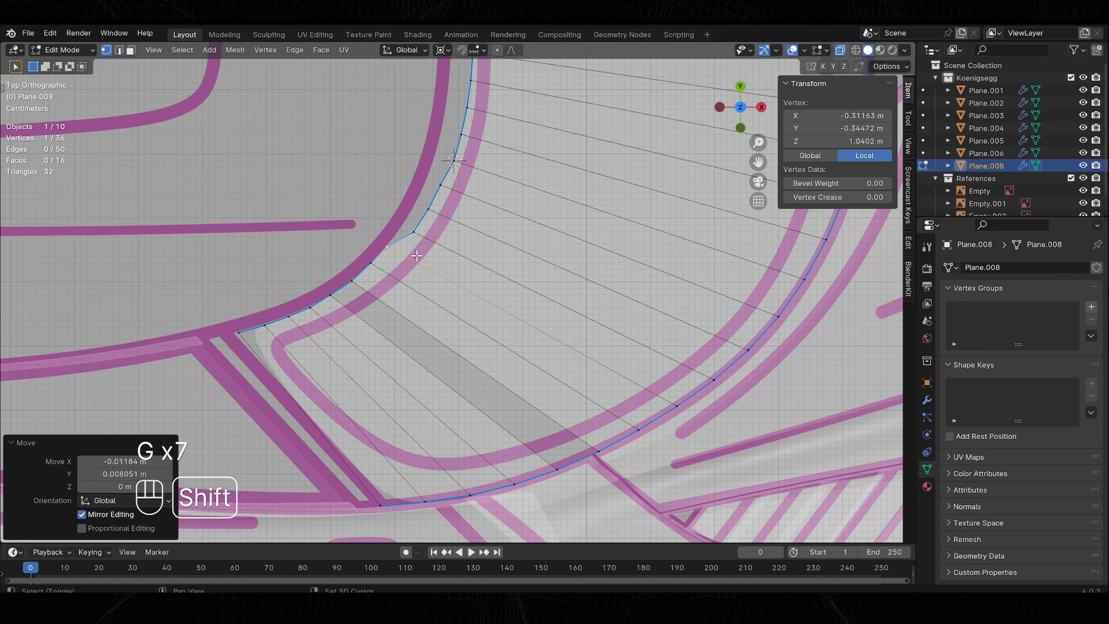
pyautogui.keyDown('shift'); pyautogui.moveTo(415, 244); pyautogui.dragTo(393, 308, button='middle'); pyautogui.keyUp('shift')
pyautogui.click(411, 263)
pyautogui.keyDown('shift'); pyautogui.moveTo(401, 271); pyautogui.dragTo(492, 207, button='middle'); pyautogui.keyUp('shift')
# Adjust the remaining uneven edges of the upper border, select the full run of border edges and smooth its curve.
pyautogui.press('2')
pyautogui.press('g')
pyautogui.press('1')
pyautogui.press('2')
pyautogui.press('1')
pyautogui.press('g')
pyautogui.press('2')
pyautogui.keyDown('ctrl'); pyautogui.click(264, 331); pyautogui.keyUp('ctrl')
pyautogui.hotkey('shift', 'space')
pyautogui.hotkey('shift', 'r')
pyautogui.moveTo(416, 306); pyautogui.dragTo(443, 275, button='middle')
# Recalculate the windshield's normals and add three loop cuts across its height.
pyautogui.press('a')
pyautogui.hotkey('shift', 'n')
pyautogui.press('Tab')
pyautogui.keyDown('alt'); pyautogui.moveTo(719, 133); pyautogui.dragTo(520, 226, button='middle'); pyautogui.keyUp('alt')
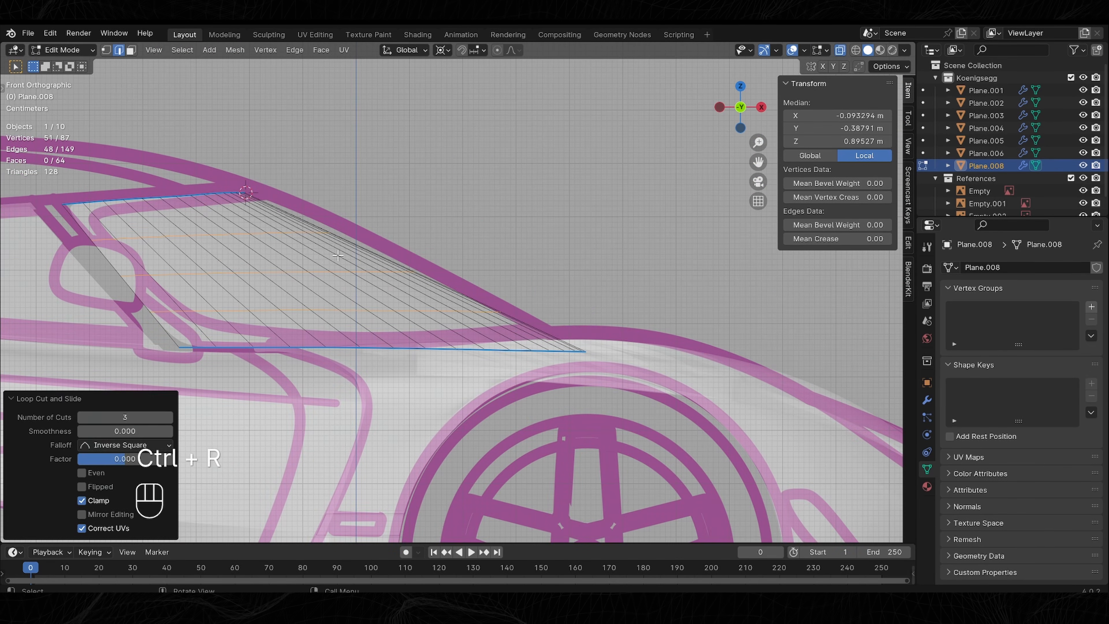
# Raise the windshield's upper and middle edge loops along Z in the front view to bow the surface toward the blueprint.
pyautogui.keyDown('alt'); pyautogui.click(319, 234); pyautogui.keyUp('alt')
pyautogui.press('g')
pyautogui.press('z')
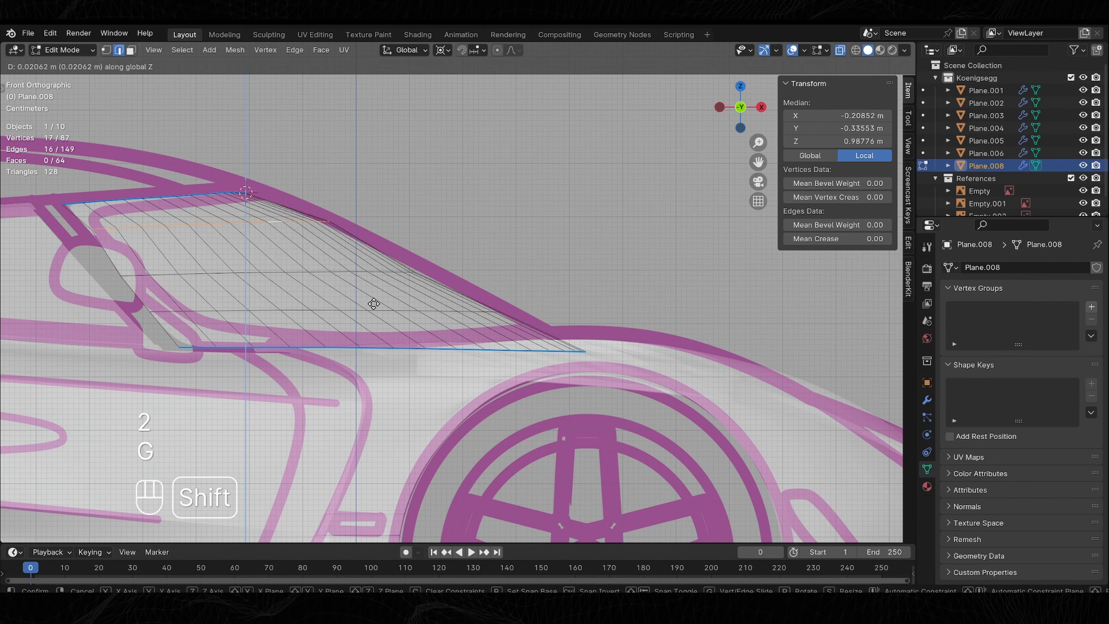
pyautogui.click(374, 297)
pyautogui.keyDown('alt'); pyautogui.click(359, 272); pyautogui.keyUp('alt')
pyautogui.press('g')
pyautogui.middleClick(389, 323)
pyautogui.click(414, 312)
# Raise the windshield's lower edge loop slightly along Z and lift the middle loop a little more to even the curve.
pyautogui.keyDown('alt'); pyautogui.click(413, 312); pyautogui.keyUp('alt')
pyautogui.press('g')
pyautogui.middleClick(407, 301)
pyautogui.click(394, 289)
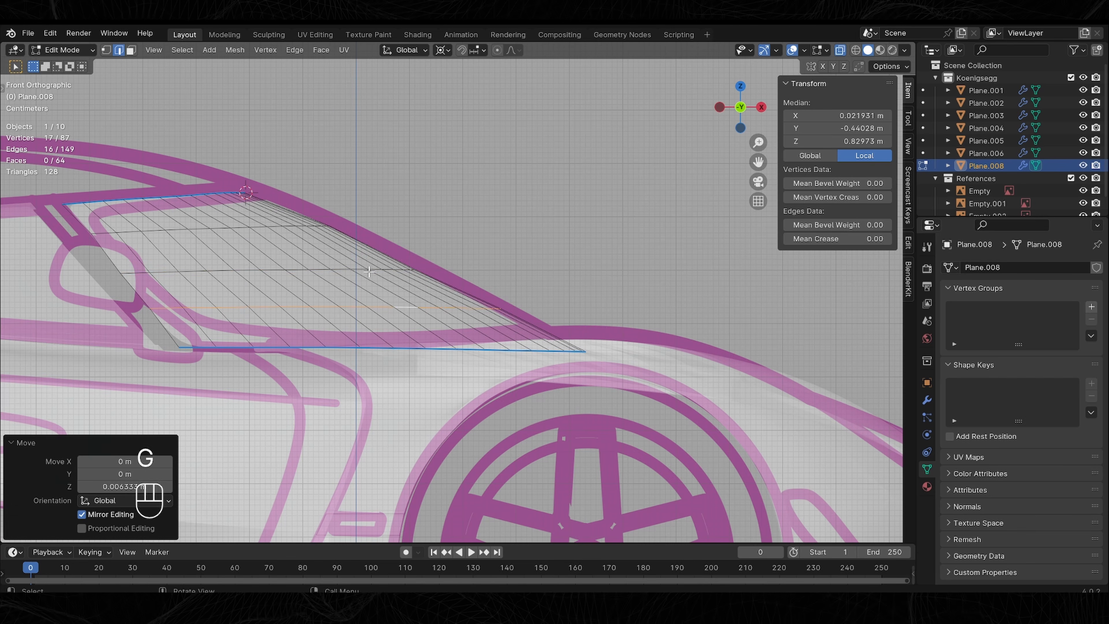
pyautogui.keyDown('alt'); pyautogui.click(378, 270); pyautogui.keyUp('alt')
pyautogui.press('g')
pyautogui.middleClick(374, 280)
pyautogui.click(339, 252)
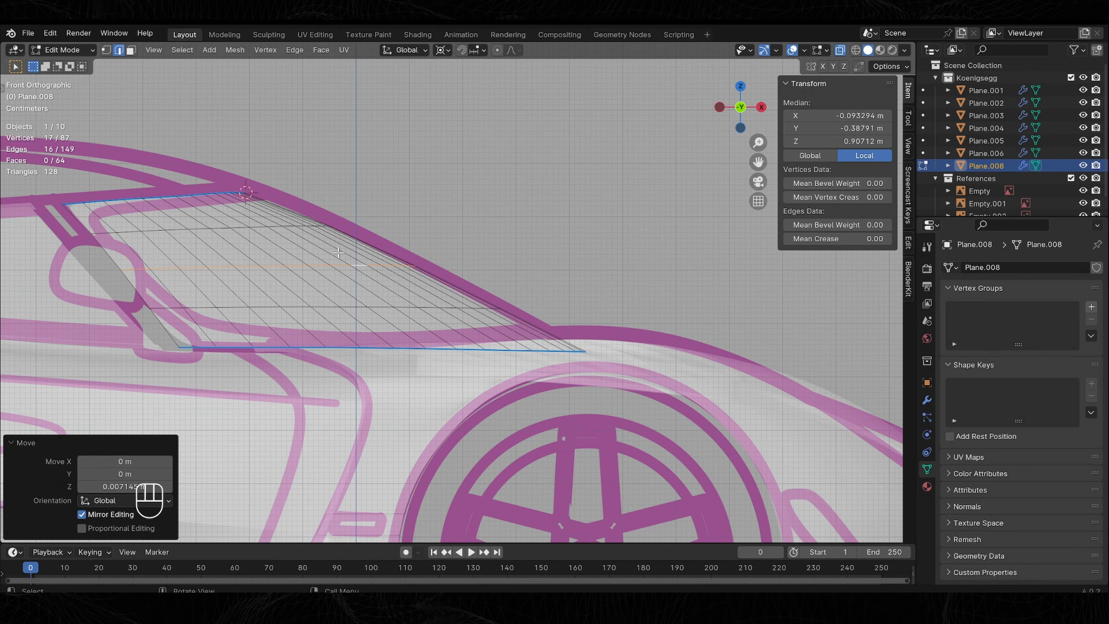
# Add a single loop cut in each of the windshield's four horizontal bands.
pyautogui.click(328, 236)
pyautogui.hotkey('ctrl', 'r')
pyautogui.press('2')
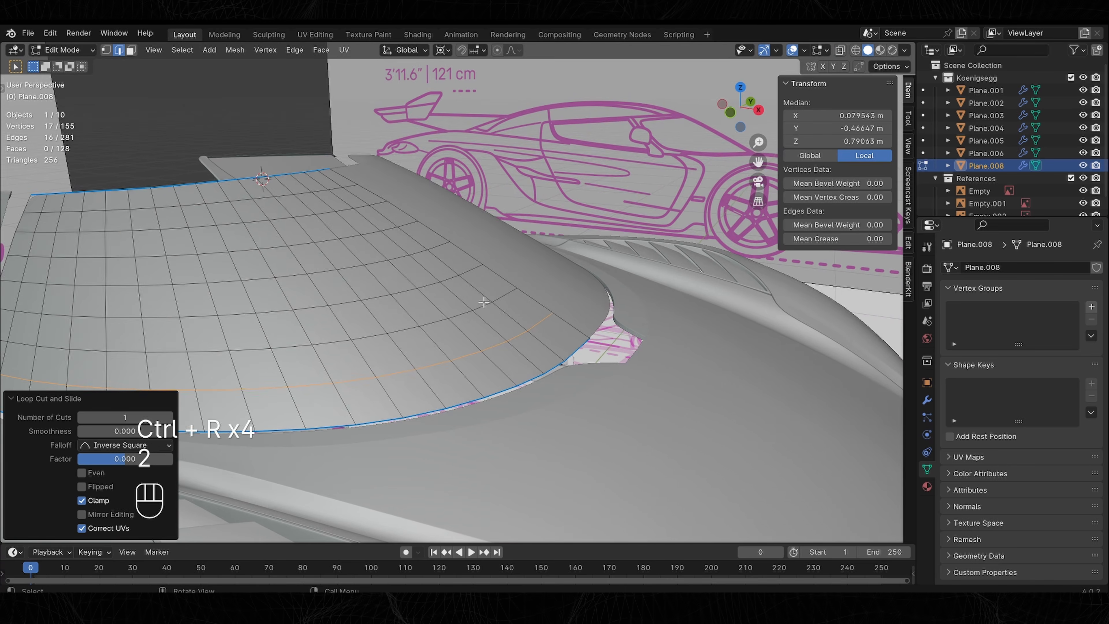
# Select the centreline edges, extend the selection to all parallel lengthwise loops and smooth their flow over the windshield.
pyautogui.keyDown('ctrl'); pyautogui.click(432, 248); pyautogui.keyUp('ctrl')
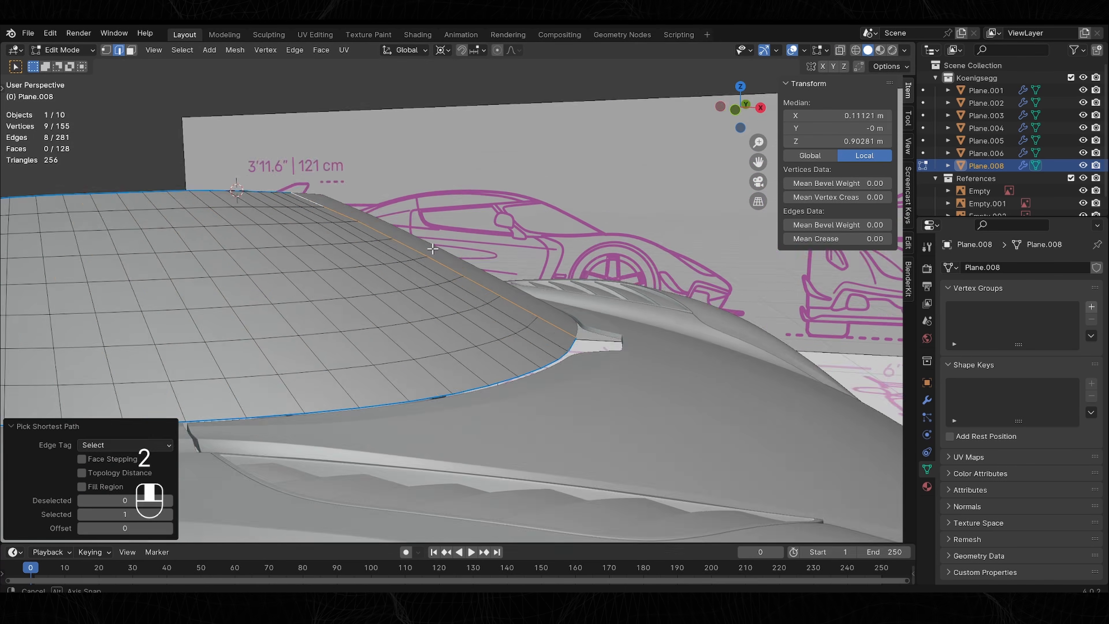
pyautogui.hotkey('shift', 'ctrl', 'e')
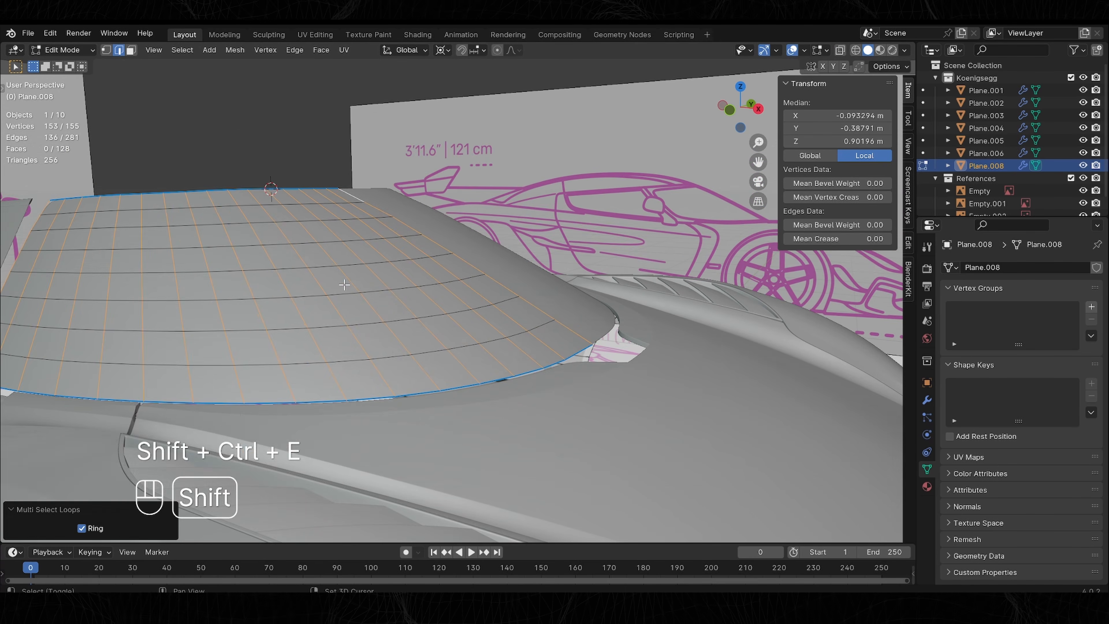
pyautogui.hotkey('shift', 'r')
pyautogui.hotkey('shift', 'r')
pyautogui.hotkey('shift', 'r')
pyautogui.hotkey('shift', 'space')
pyautogui.press('Tab')
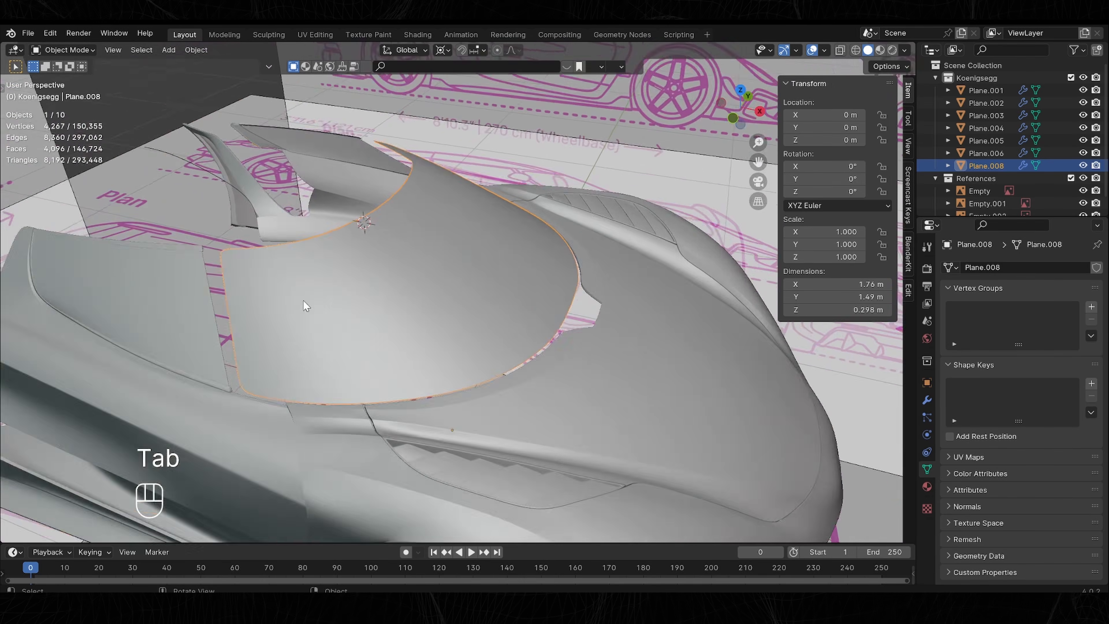
# Edit the side window panel and slide its front border edges toward the windshield to narrow the pillar gap.
pyautogui.moveTo(304, 301); pyautogui.dragTo(476, 281, button='middle')
pyautogui.scroll(2, 393, 322)
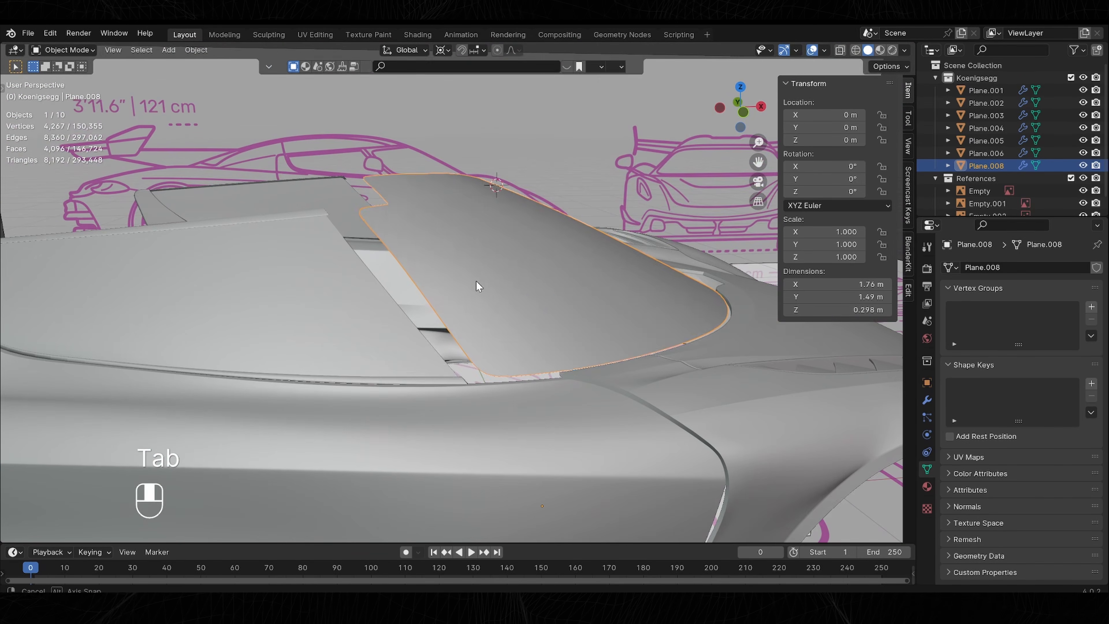
pyautogui.press('Tab')
pyautogui.press('2')
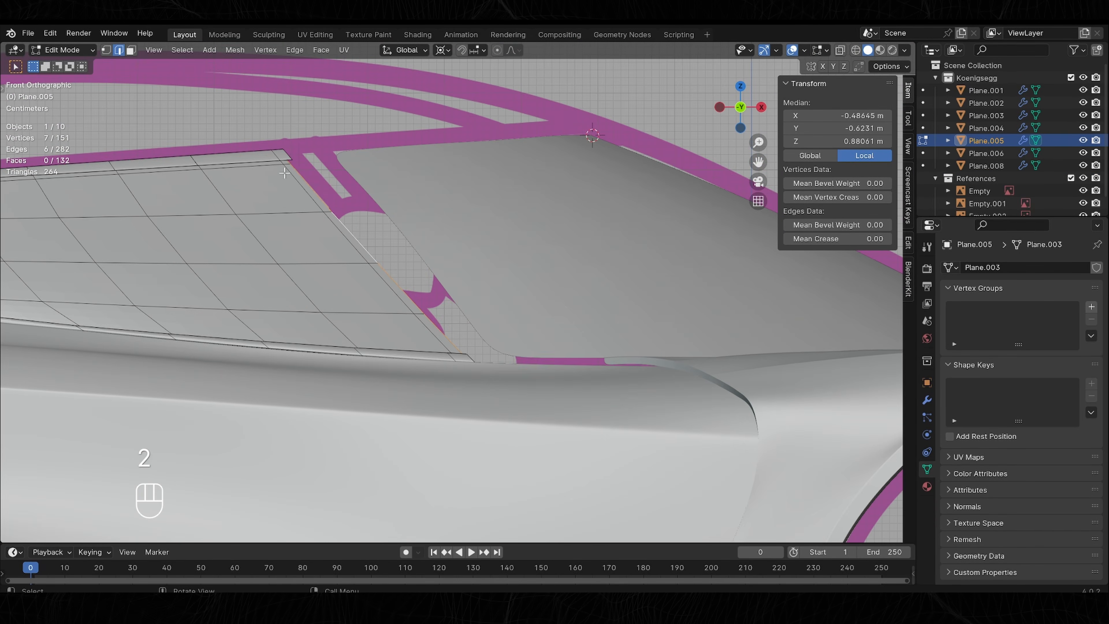
pyautogui.moveTo(284, 173); pyautogui.dragTo(225, 297, button='middle')
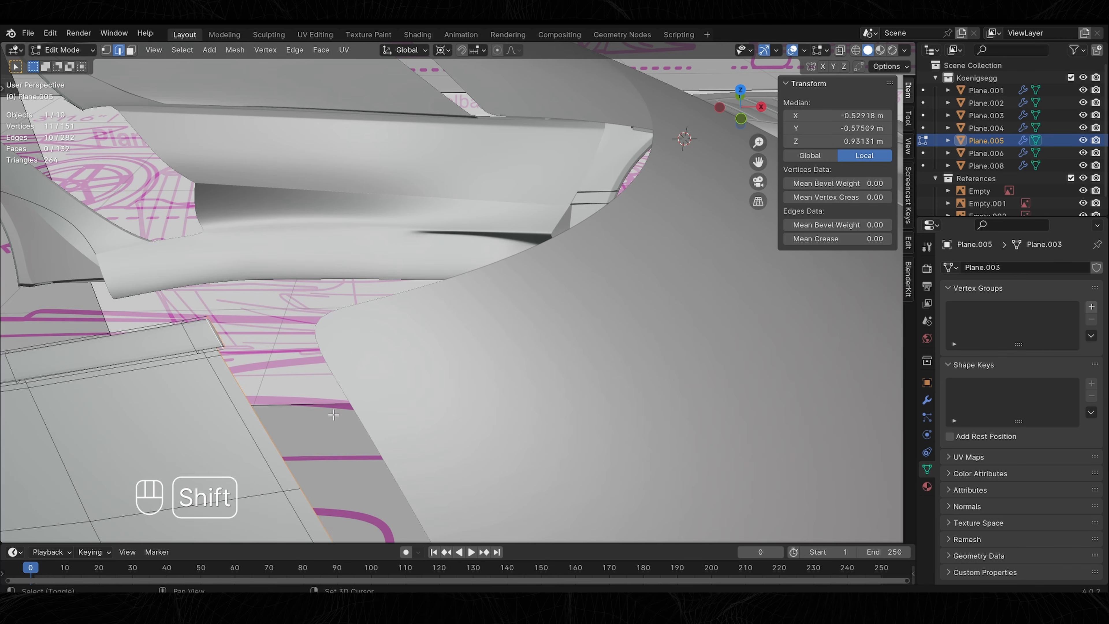
pyautogui.keyDown('shift'); pyautogui.moveTo(334, 414); pyautogui.dragTo(481, 332, button='middle'); pyautogui.keyUp('shift')
pyautogui.press('g')
pyautogui.press('g')
pyautogui.click(839, 50)
pyautogui.press('1')
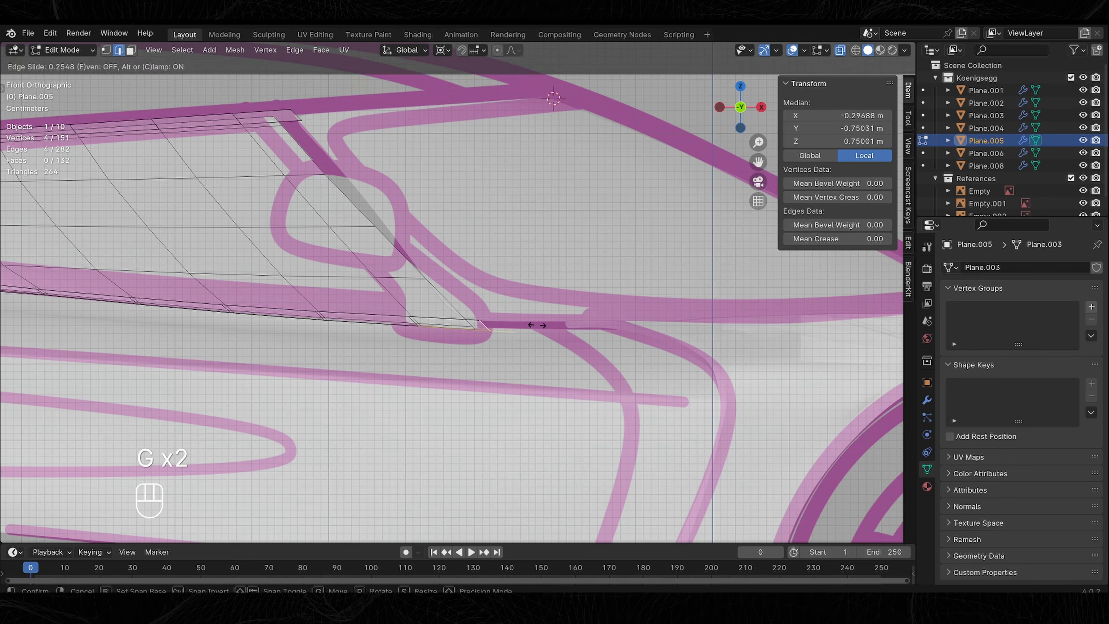
pyautogui.click(366, 133)
# Slide a vertex on the side window's front border toward the windshield to straighten the pillar gap.
pyautogui.hotkey('alt', 'z')
pyautogui.moveTo(365, 133); pyautogui.dragTo(340, 175, button='middle')
pyautogui.press('Tab')
pyautogui.press('Tab')
pyautogui.keyDown('shift'); pyautogui.moveTo(434, 301); pyautogui.dragTo(389, 268, button='middle'); pyautogui.keyUp('shift')
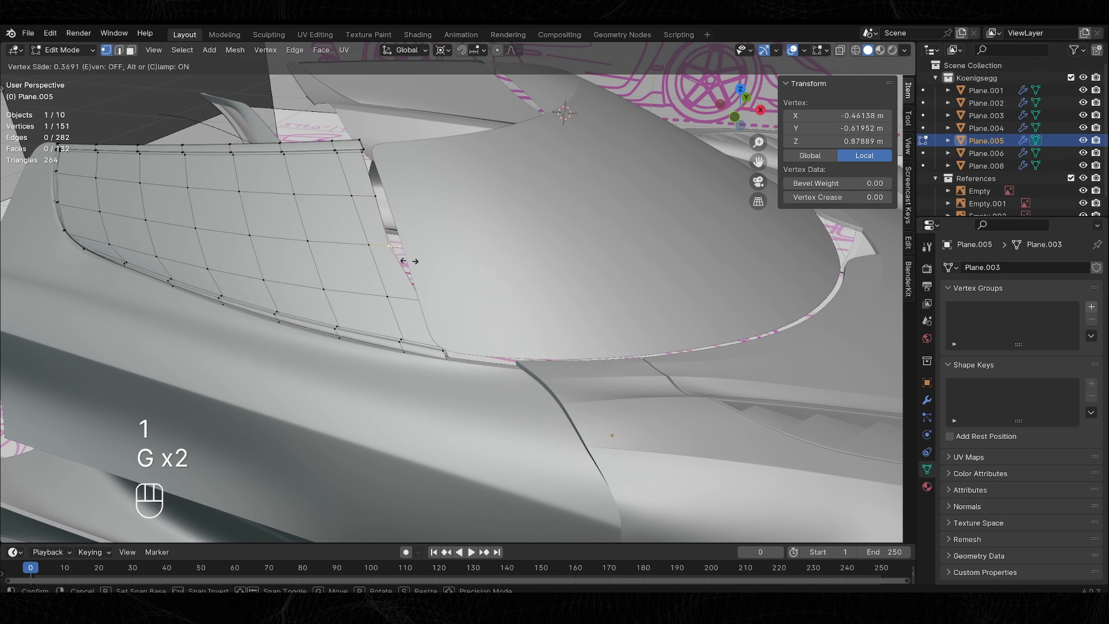
pyautogui.keyDown('alt'); pyautogui.moveTo(687, 126); pyautogui.dragTo(568, 184, button='middle'); pyautogui.keyUp('alt')
pyautogui.hotkey('alt', 'z')
pyautogui.keyDown('shift'); pyautogui.moveTo(454, 242); pyautogui.dragTo(445, 257, button='middle'); pyautogui.keyUp('shift')
# Move the side window's front border edges and slide the edge at its lower front corner along the sill in the front view.
pyautogui.press('2')
pyautogui.moveTo(389, 238); pyautogui.dragTo(420, 267)
pyautogui.press('g')
pyautogui.click(409, 256)
pyautogui.press('1')
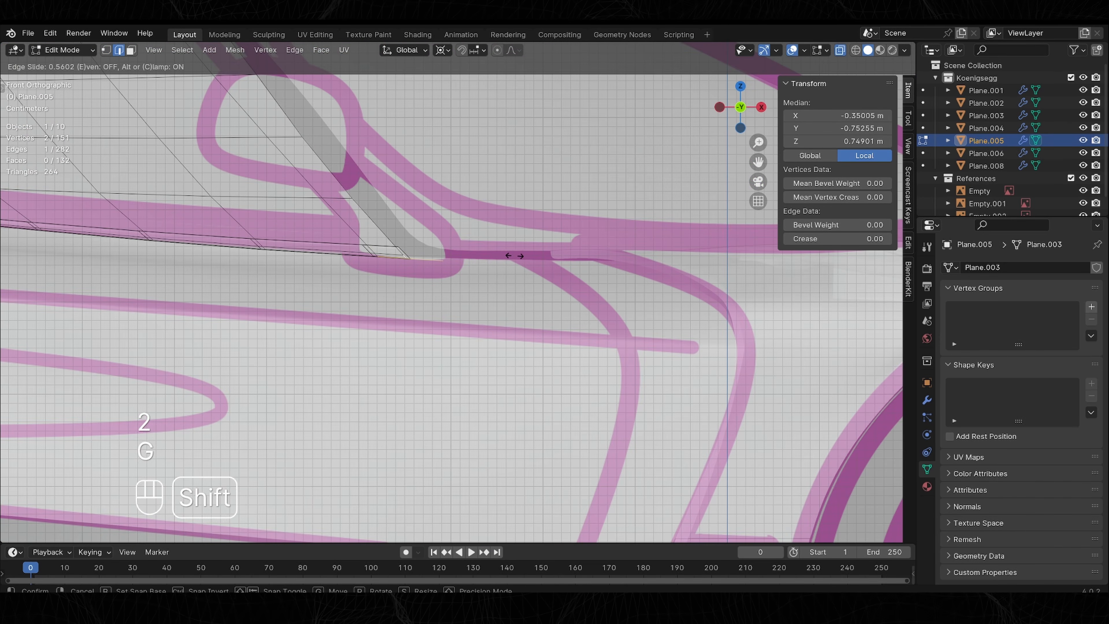
pyautogui.click(514, 256)
pyautogui.scroll(-5, 514, 256)
# Slide the front border vertex just above the side window's lower corner to straighten the border line.
pyautogui.press('Tab')
pyautogui.press('Tab')
pyautogui.scroll(5, 354, 183)
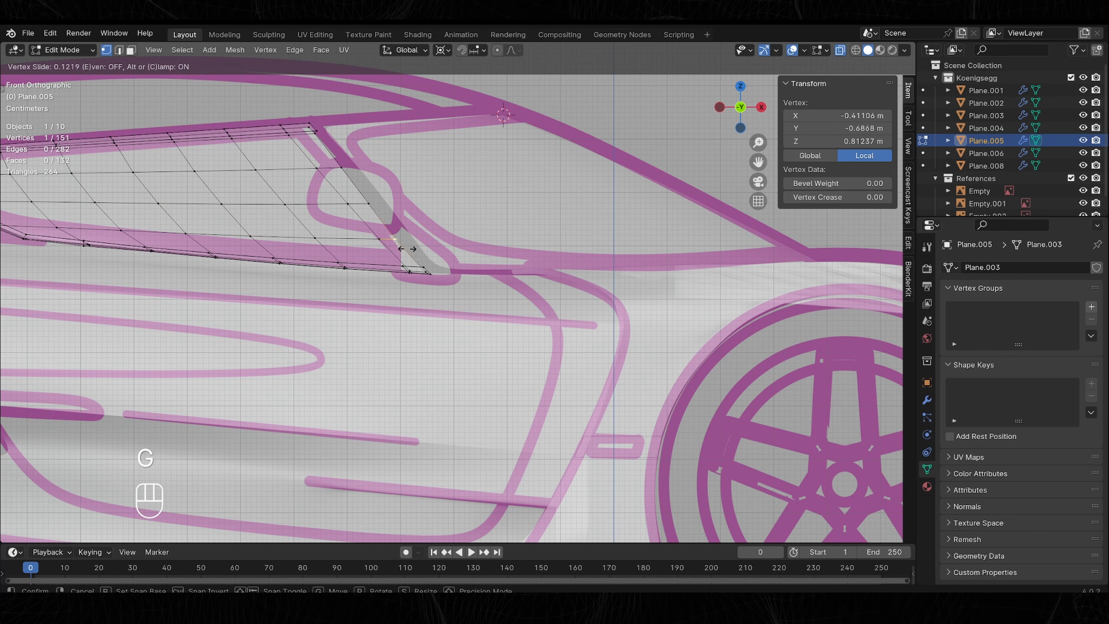
pyautogui.click(841, 52)
pyautogui.press('Tab')
pyautogui.moveTo(454, 183); pyautogui.dragTo(430, 238, button='middle')
pyautogui.press('Tab')
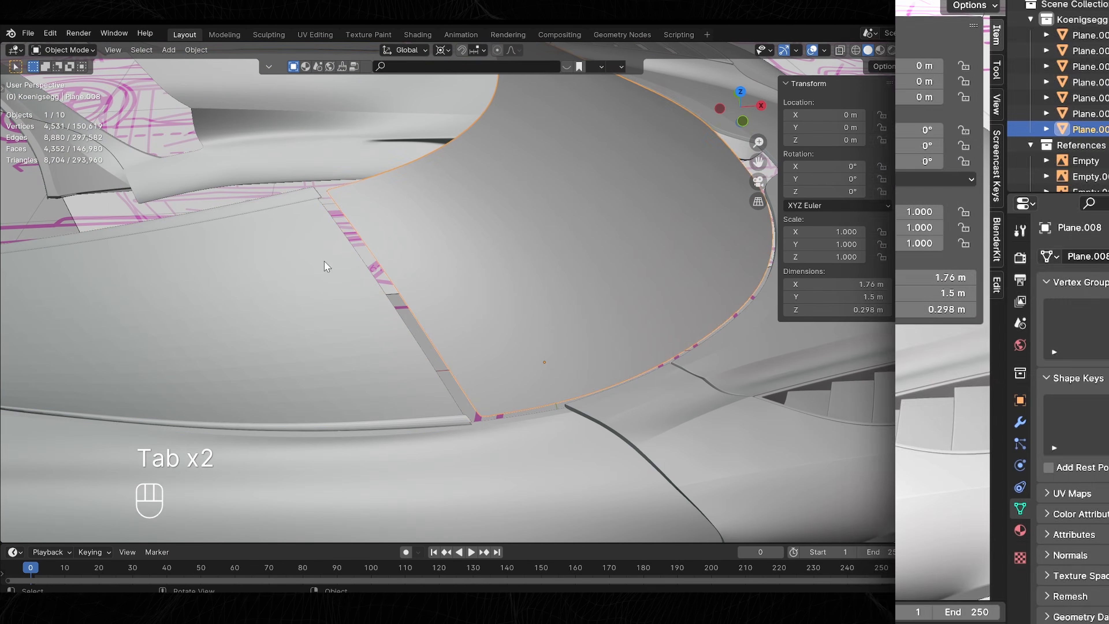
# Edit the side window and windshield together and select their facing border edges along the pillar gap.
pyautogui.keyDown('shift'); pyautogui.click(402, 236); pyautogui.keyUp('shift')
pyautogui.press('Tab')
pyautogui.scroll(4, 414, 236)
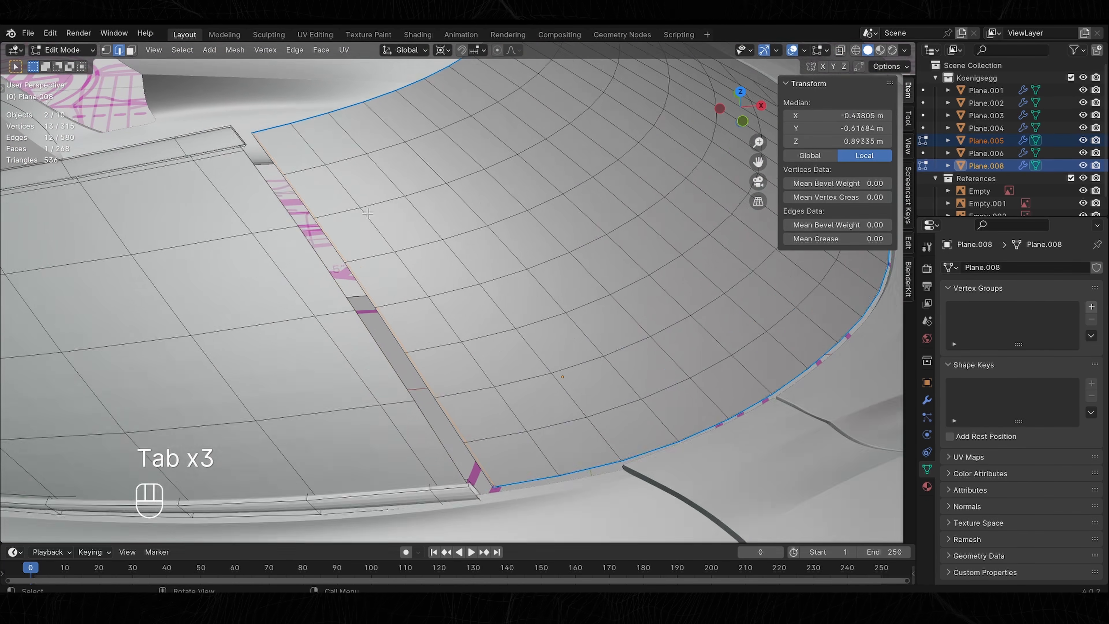
pyautogui.keyDown('alt'); pyautogui.keyDown('shift'); pyautogui.click(329, 180); pyautogui.keyUp('shift'); pyautogui.keyUp('alt')
pyautogui.scroll(-3, 330, 180)
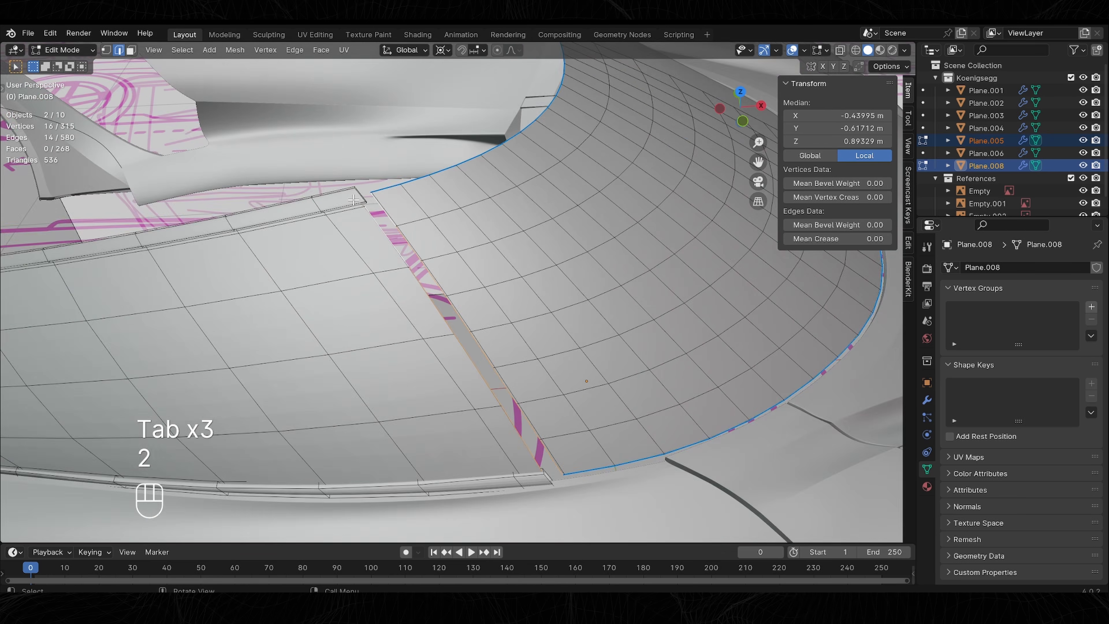
pyautogui.moveTo(393, 232); pyautogui.dragTo(363, 188, button='middle')
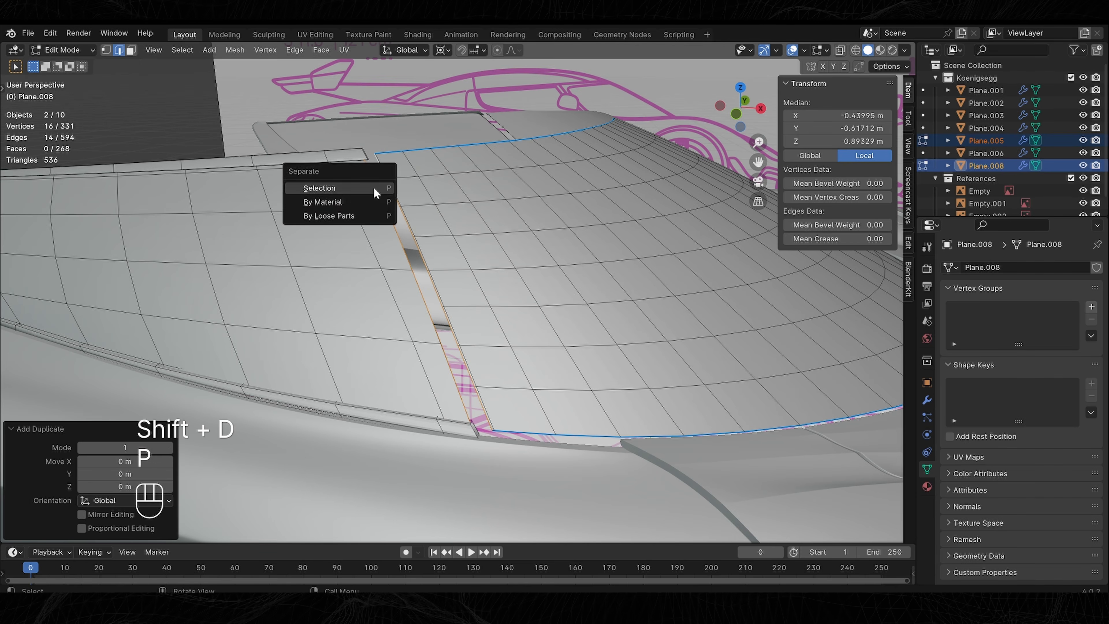
# Separate the duplicated border edges from both panels and join them into one pillar object.
pyautogui.click(374, 187)
pyautogui.press('Tab')
pyautogui.click(391, 193)
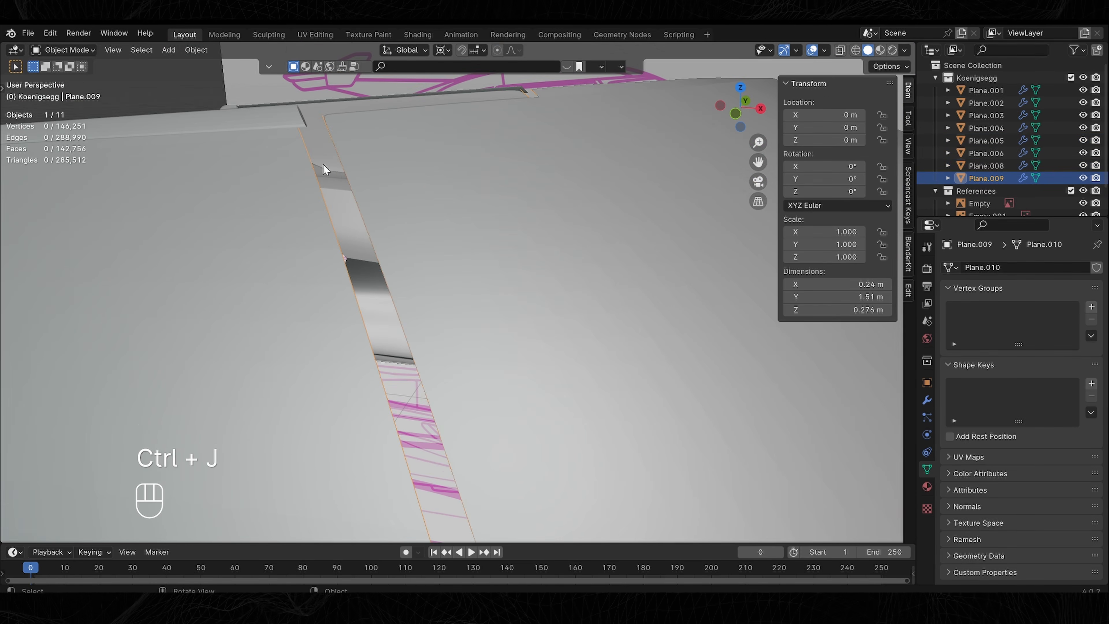
pyautogui.press('Tab')
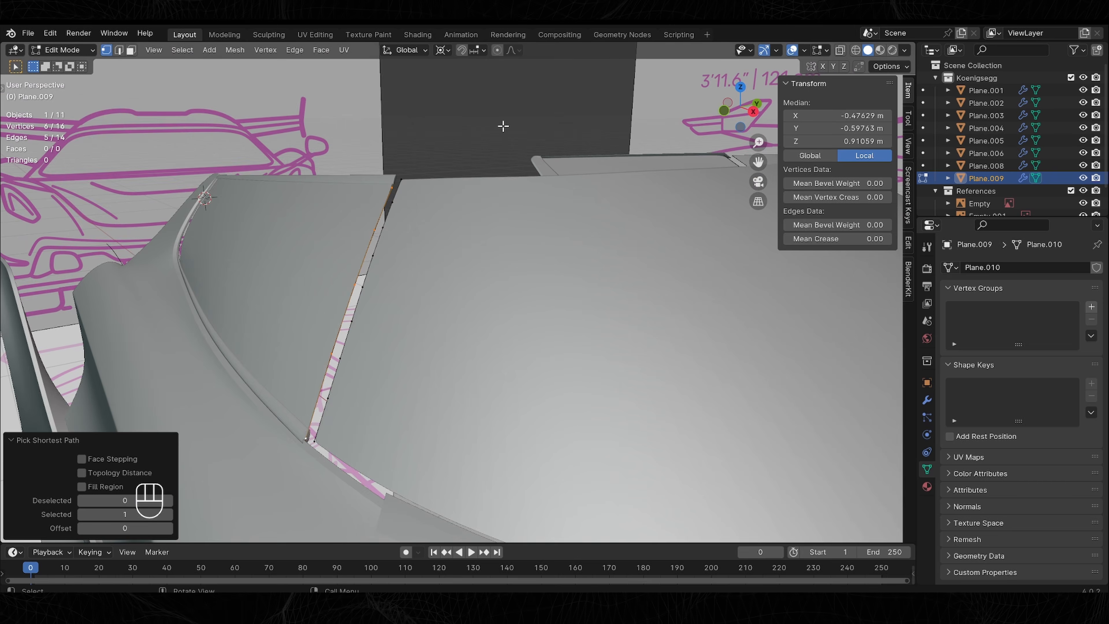
# Delete the surplus vertex from the pillar object's border and slide the pillar geometry to fit the gap between both panels.
pyautogui.press('Delete')
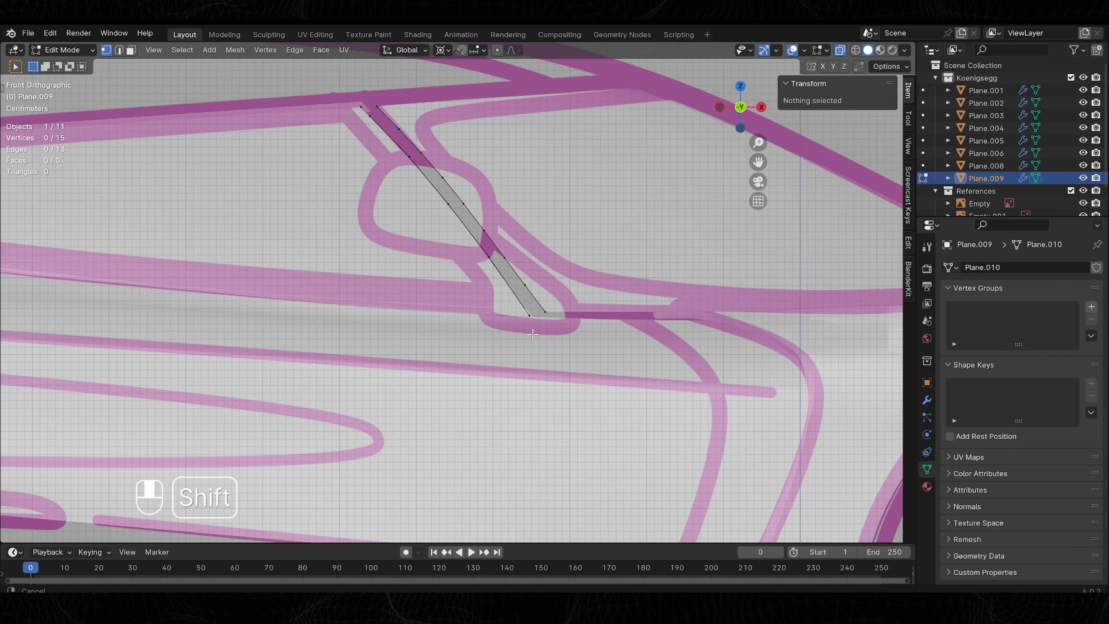
pyautogui.press('g')
pyautogui.press('g')
pyautogui.click(465, 339)
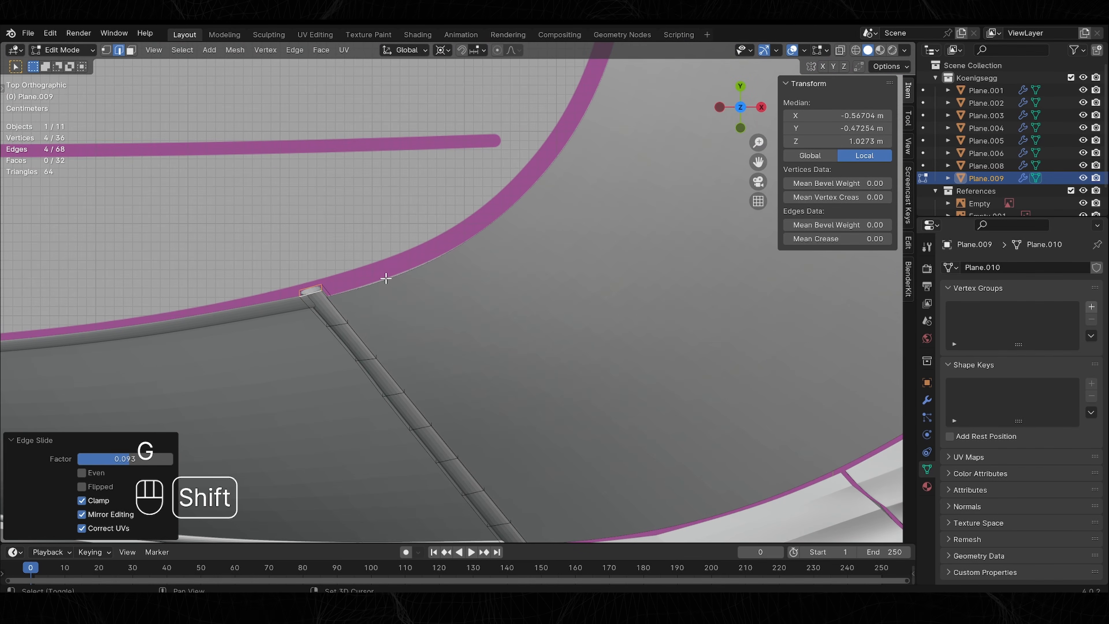
# Take a copy of the windshield's upper border edges and join it to the pillar object.
pyautogui.scroll(-2, 386, 278)
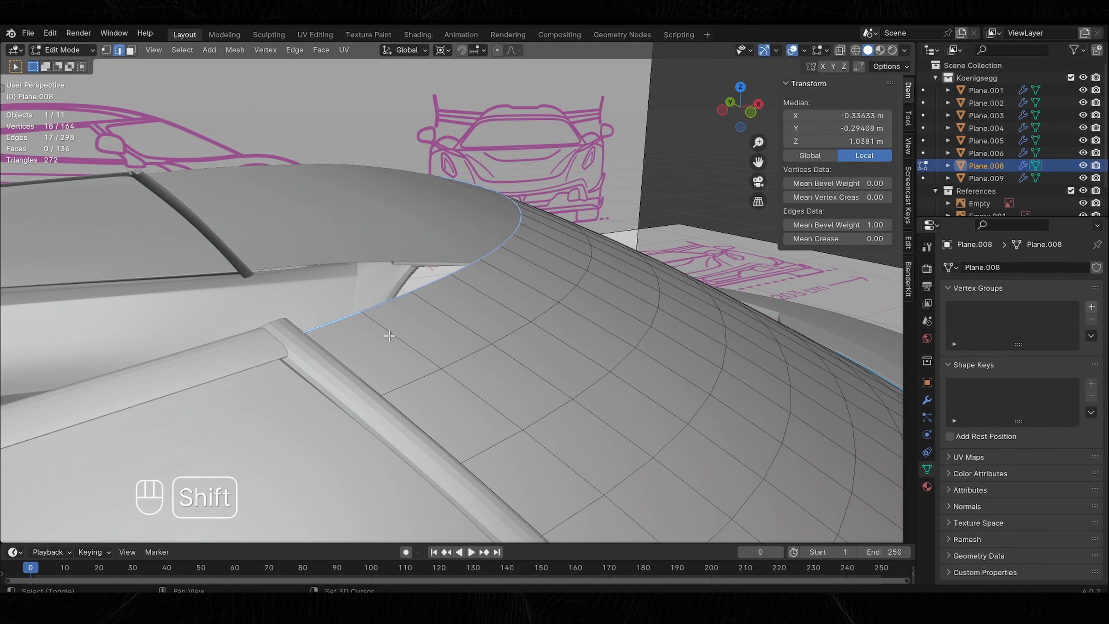
pyautogui.hotkey('ctrl', 'j')
pyautogui.press('Tab')
pyautogui.press('1')
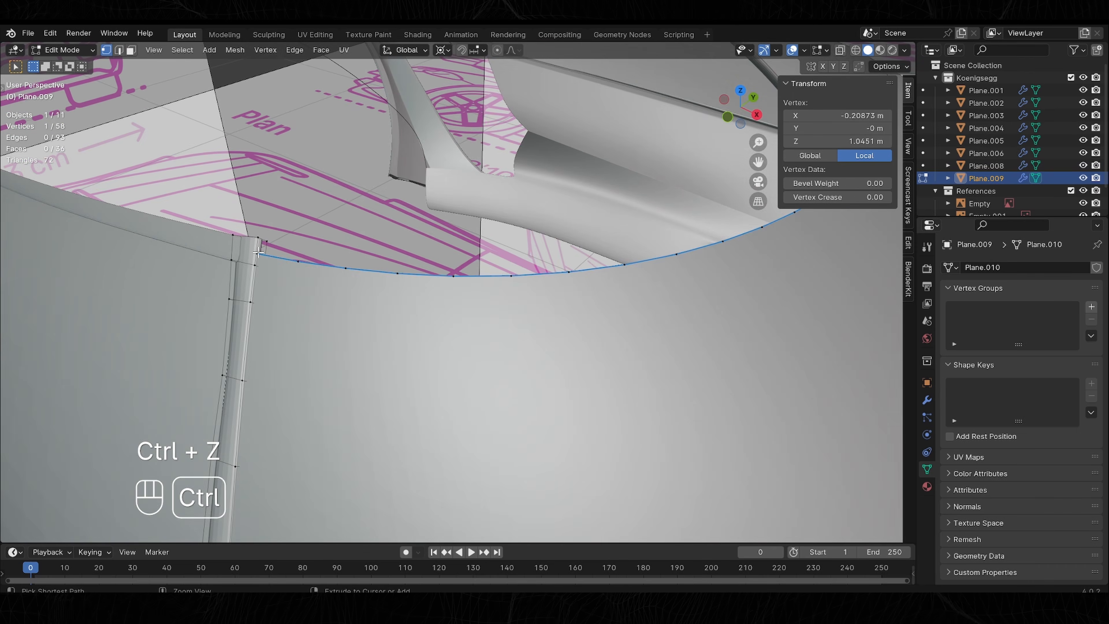
# Undo the last vertex edits and weld the copied windshield border edge to the pillar's upper corner.
pyautogui.hotkey('ctrl', 'z')
pyautogui.hotkey('ctrl', 'z')
pyautogui.hotkey('ctrl', 'z')
pyautogui.hotkey('ctrl', 'z')
pyautogui.keyDown('ctrl'); pyautogui.click(562, 221); pyautogui.keyUp('ctrl')
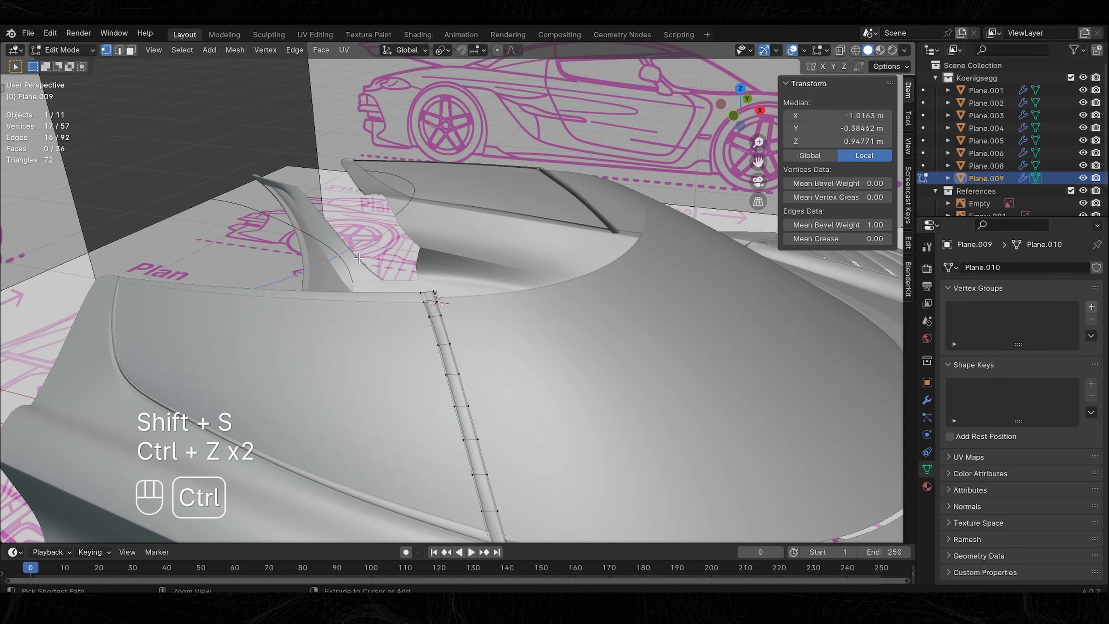
pyautogui.hotkey('shift', 's')
pyautogui.press('a')
pyautogui.press('3')
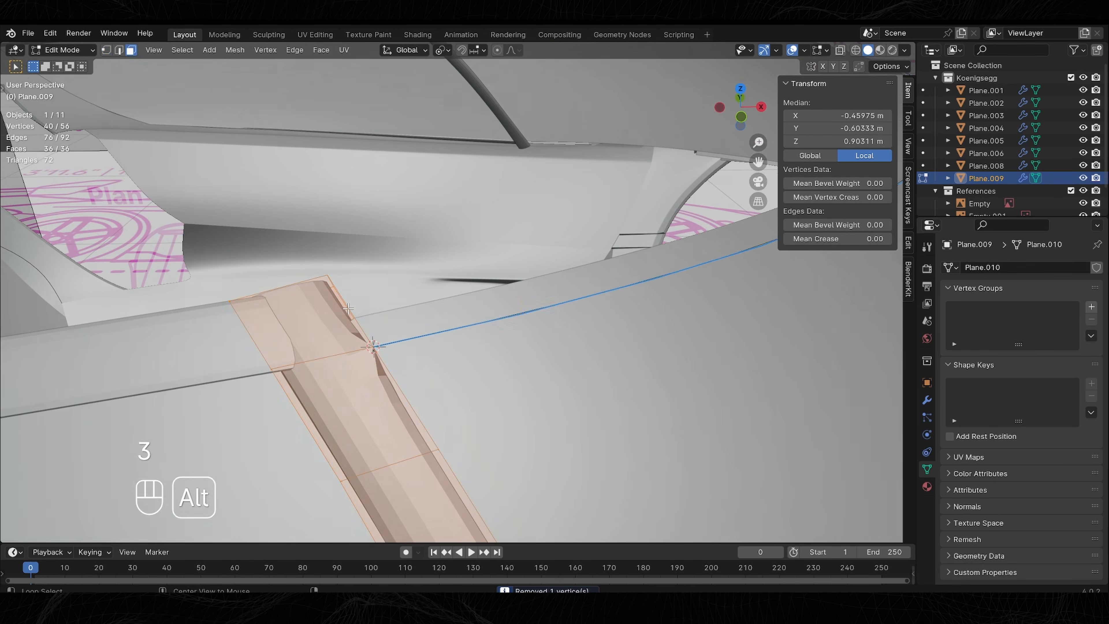
# Duplicate the border curve onto the other corners of the pillar's upper end and delete the pillar face at the junction.
pyautogui.press('1')
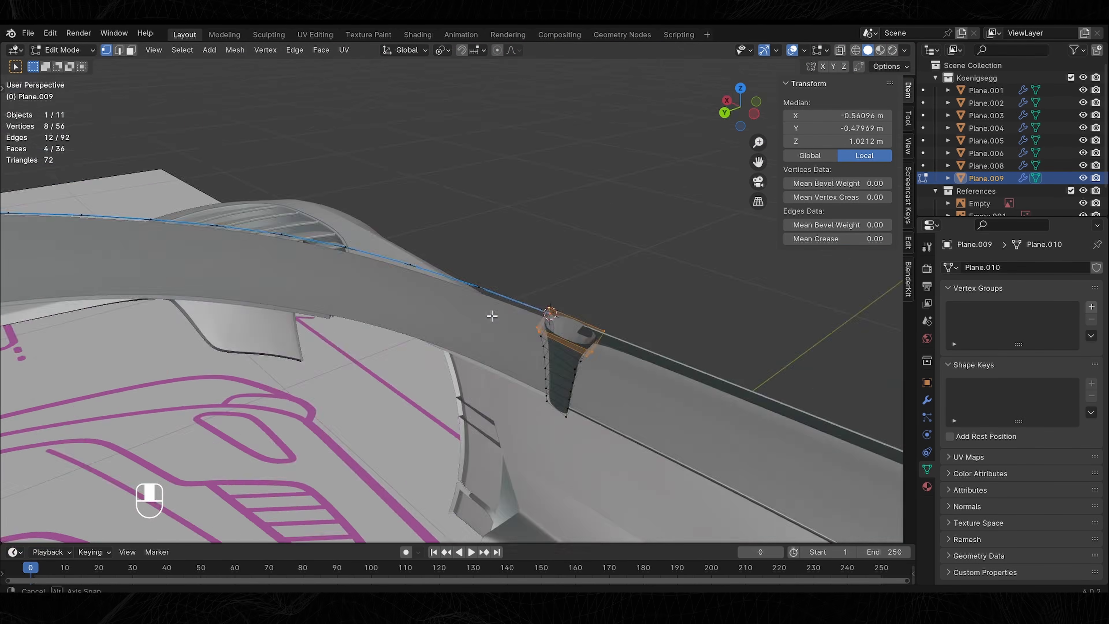
pyautogui.hotkey('shift', 's')
pyautogui.press('2')
pyautogui.click(475, 286)
pyautogui.press('3')
pyautogui.press('Delete')
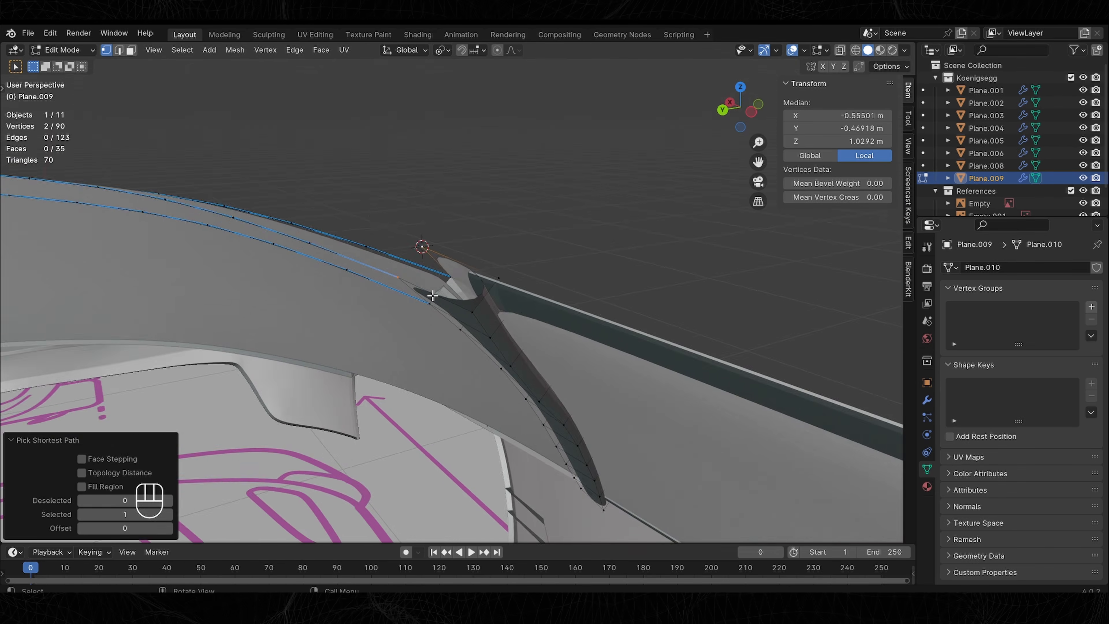
# Merge all vertices of the pillar object by distance.
pyautogui.press('a')
pyautogui.press('m')
pyautogui.click(443, 324)
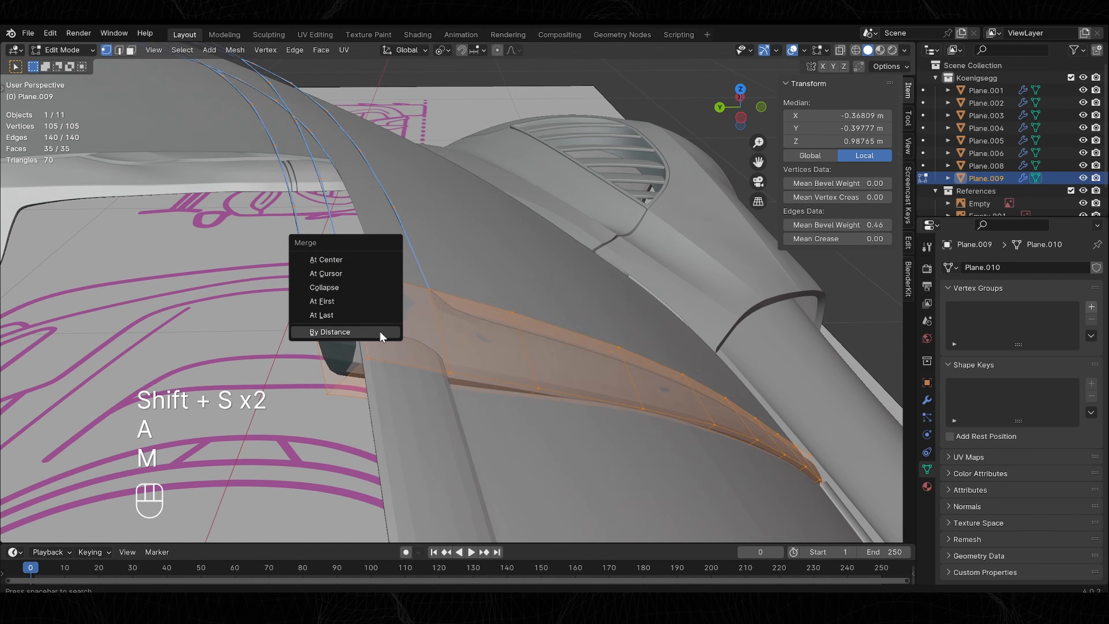
# Fill faces between the border curves along the windshield's upper edge, from the pillar to the car's centreline.
pyautogui.press('f')
pyautogui.press('f')
pyautogui.press('f')
pyautogui.press('f')
pyautogui.press('f')
pyautogui.press('f')
pyautogui.press('f')
pyautogui.press('f')
pyautogui.press('f')
pyautogui.press('f')
pyautogui.press('f')
pyautogui.press('2')
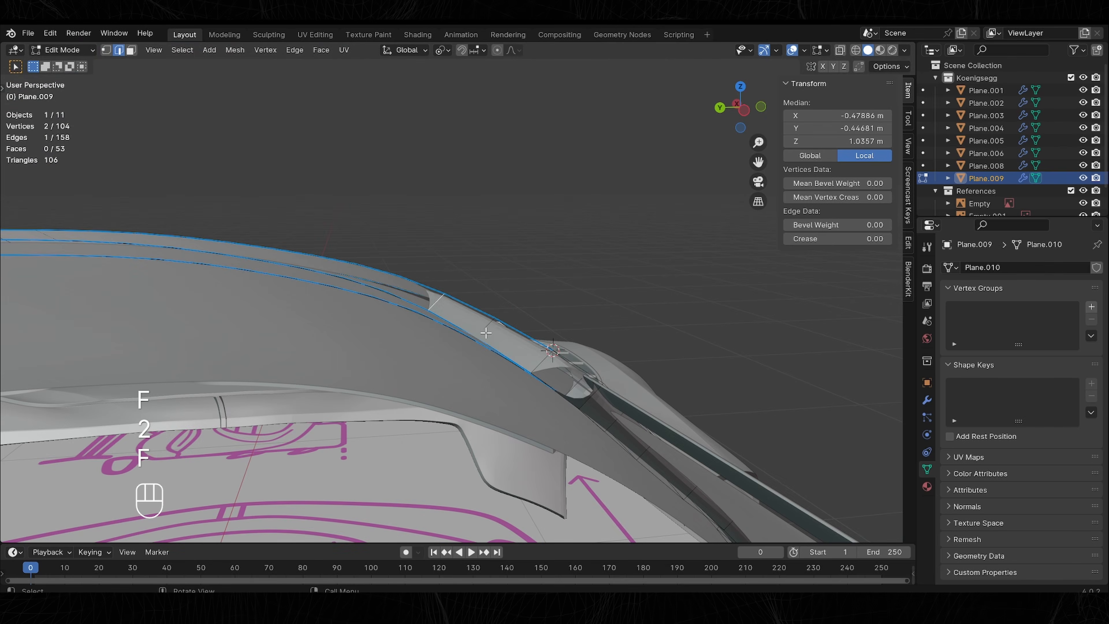
pyautogui.press('f')
pyautogui.press('f')
pyautogui.press('f')
pyautogui.press('f')
pyautogui.press('f')
pyautogui.press('f')
pyautogui.press('f')
pyautogui.press('f')
pyautogui.press('f')
pyautogui.press('f')
pyautogui.press('f')
pyautogui.press('f')
pyautogui.press('2')
pyautogui.press('f')
pyautogui.press('f')
pyautogui.press('f')
pyautogui.press('f')
pyautogui.press('f')
pyautogui.press('f')
pyautogui.press('f')
pyautogui.press('f')
pyautogui.press('f')
pyautogui.press('f')
pyautogui.press('f')
pyautogui.press('f')
pyautogui.press('f')
pyautogui.press('f')
pyautogui.press('f')
pyautogui.press('f')
pyautogui.press('f')
pyautogui.press('f')
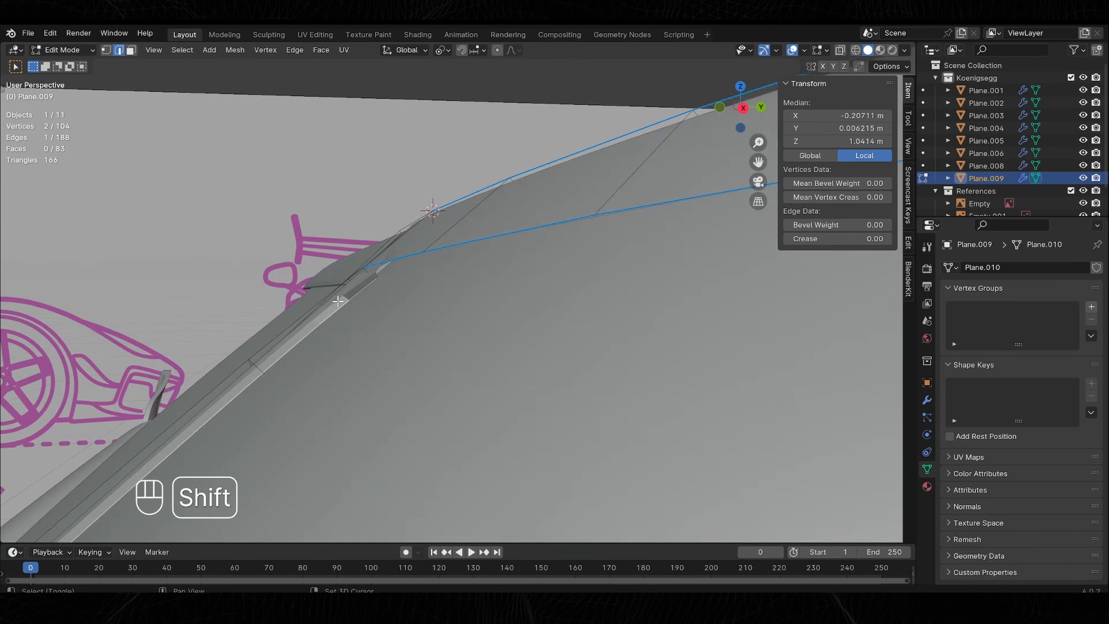
pyautogui.press('f')
pyautogui.press('2')
pyautogui.press('f')
pyautogui.press('f')
pyautogui.press('f')
pyautogui.press('f')
pyautogui.press('f')
pyautogui.press('f')
pyautogui.press('f')
pyautogui.press('f')
pyautogui.press('f')
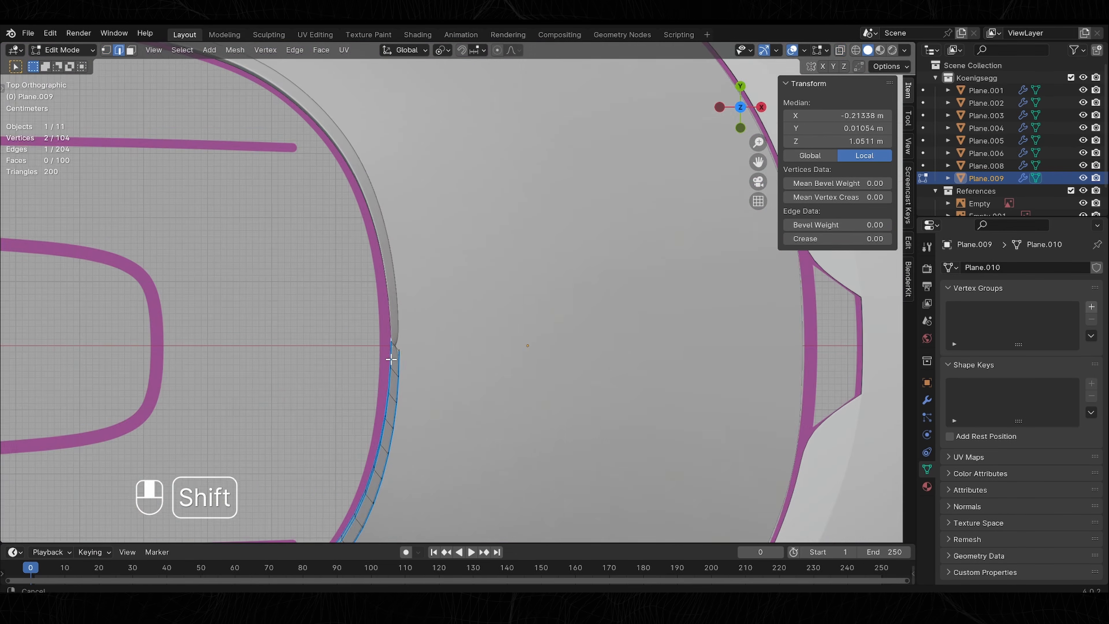
# Delete the surplus end face of the trim at the centreline and flatten its end edges with a Y scale of 0.
pyautogui.hotkey('shift', 's')
pyautogui.press('3')
pyautogui.press('Delete')
pyautogui.press('2')
pyautogui.press('s')
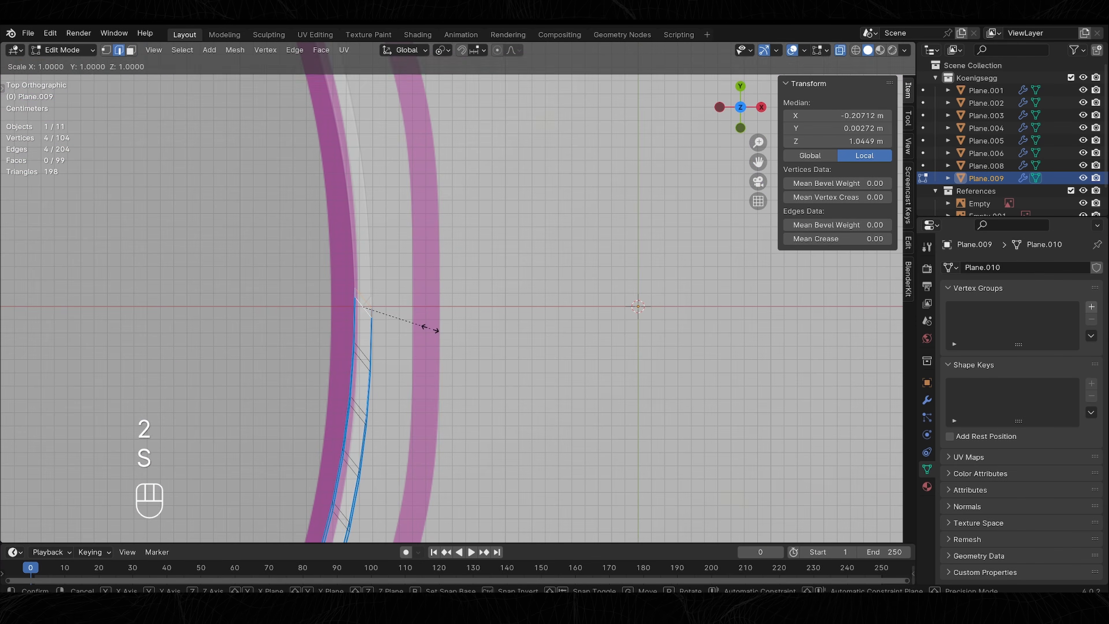
pyautogui.press('y')
pyautogui.press('0')
pyautogui.press('Return')
# Move the trim's flattened end edges to the mirror centreline to close the gap between both halves.
pyautogui.press('Tab')
pyautogui.press('Tab')
pyautogui.press('KP_Decimal')
pyautogui.press('g')
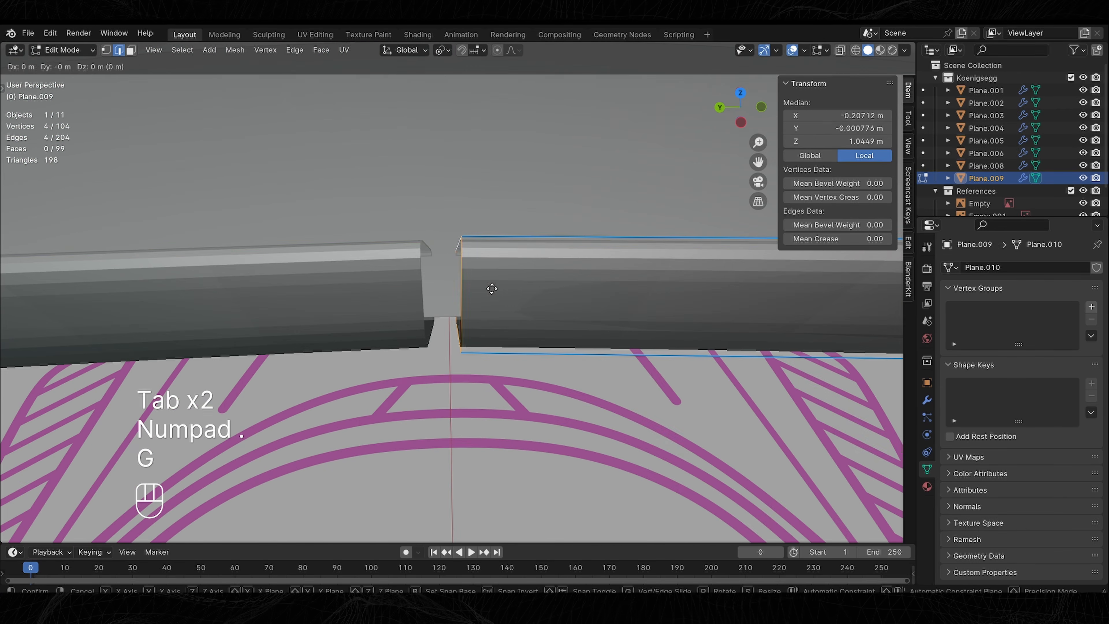
pyautogui.click(446, 295)
pyautogui.press('Tab')
pyautogui.press('Tab')
pyautogui.press('2')
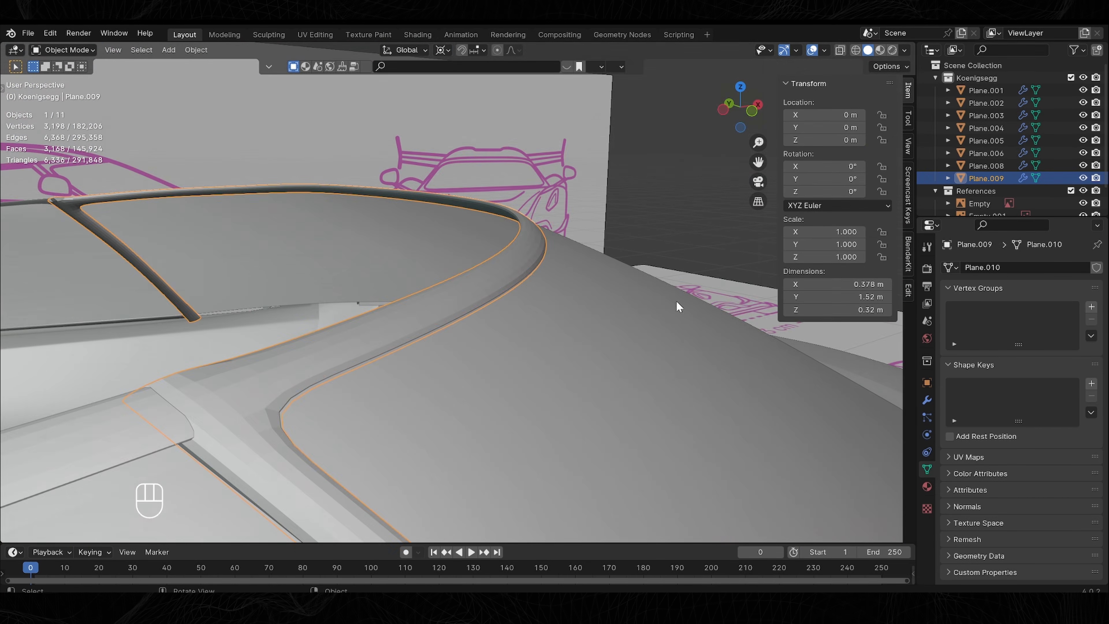
# Slide the end edges of the frame panel beside the pillar's upper corner to fit the trim.
pyautogui.press('Tab')
pyautogui.press('Tab')
pyautogui.press('Tab')
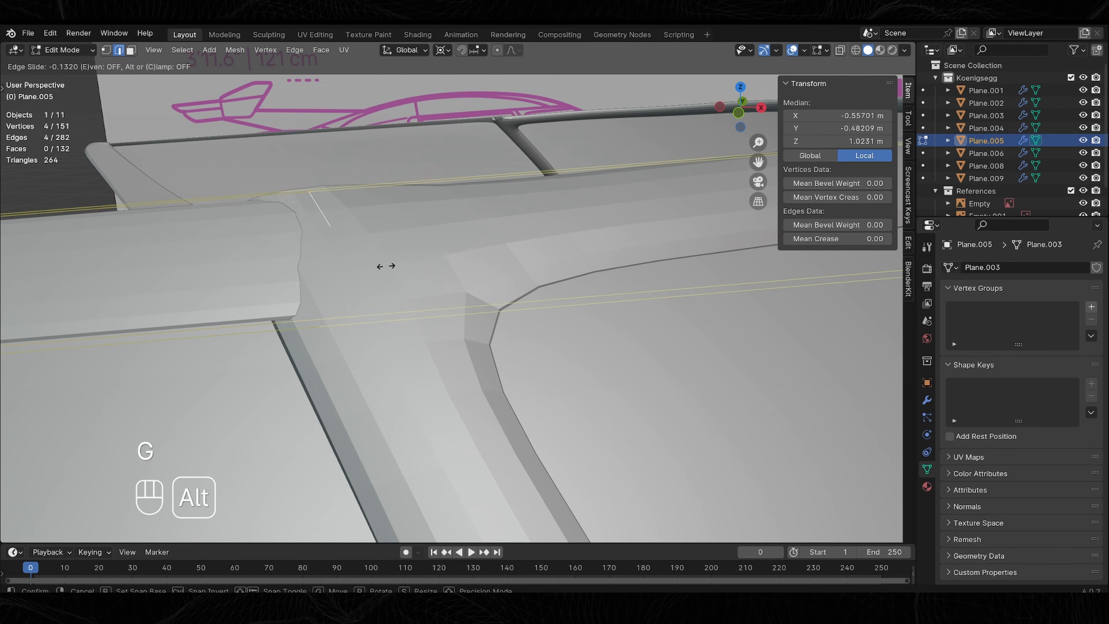
pyautogui.click(456, 341)
pyautogui.press('Tab')
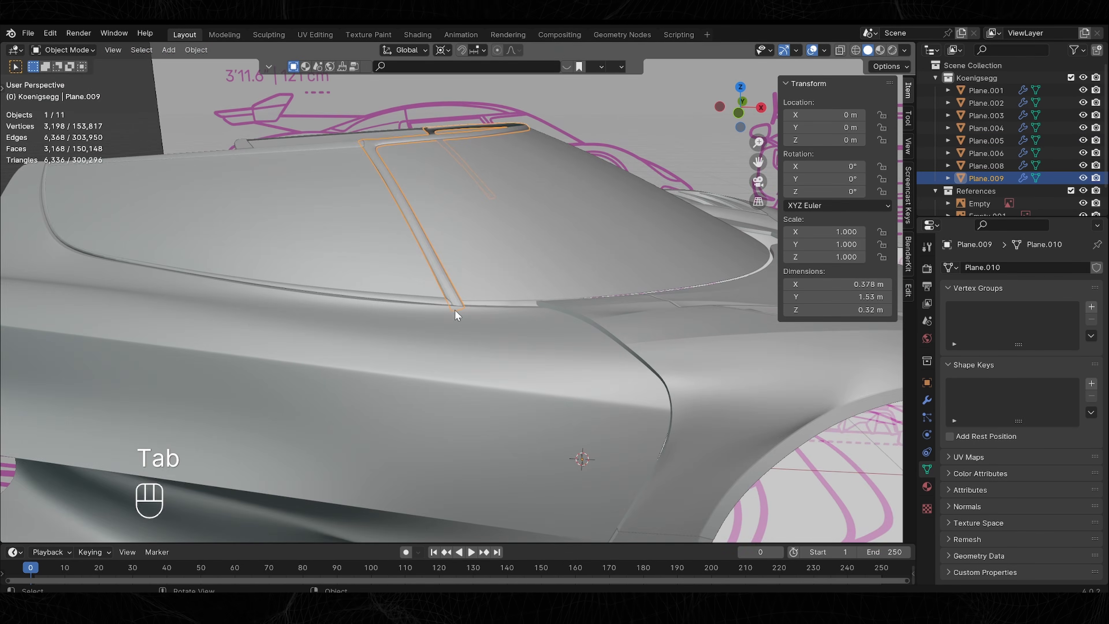
# Add an edge loop near the windshield's lower border and slide the border edges toward the hood.
pyautogui.moveTo(424, 253); pyautogui.dragTo(456, 337, button='middle')
pyautogui.scroll(-4, 422, 317)
pyautogui.scroll(4, 371, 325)
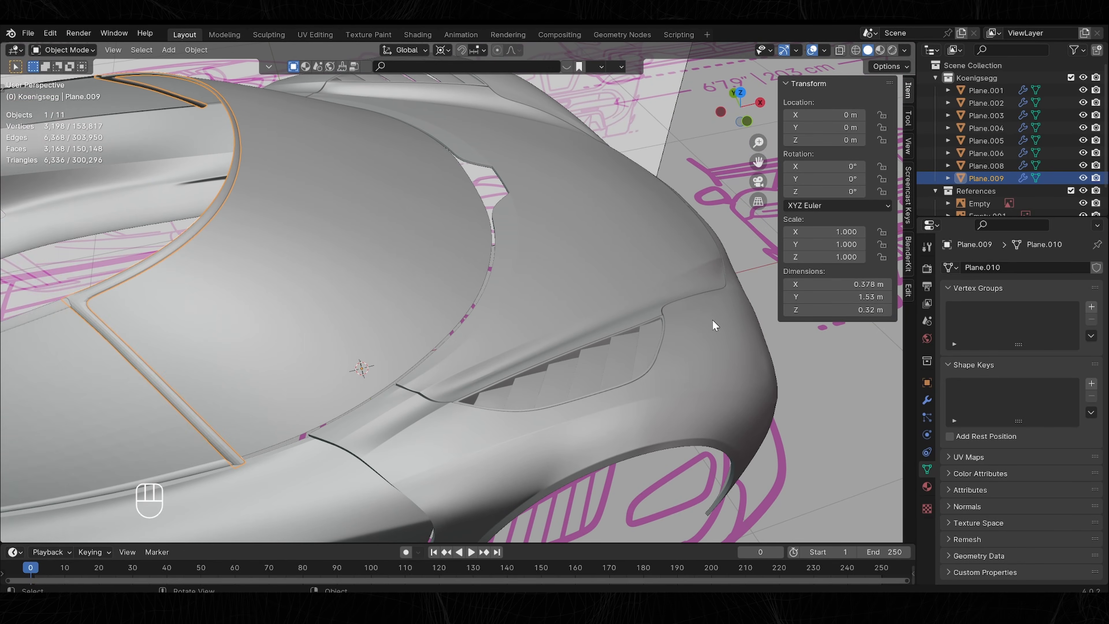
pyautogui.press('Tab')
pyautogui.press('Tab')
pyautogui.press('2')
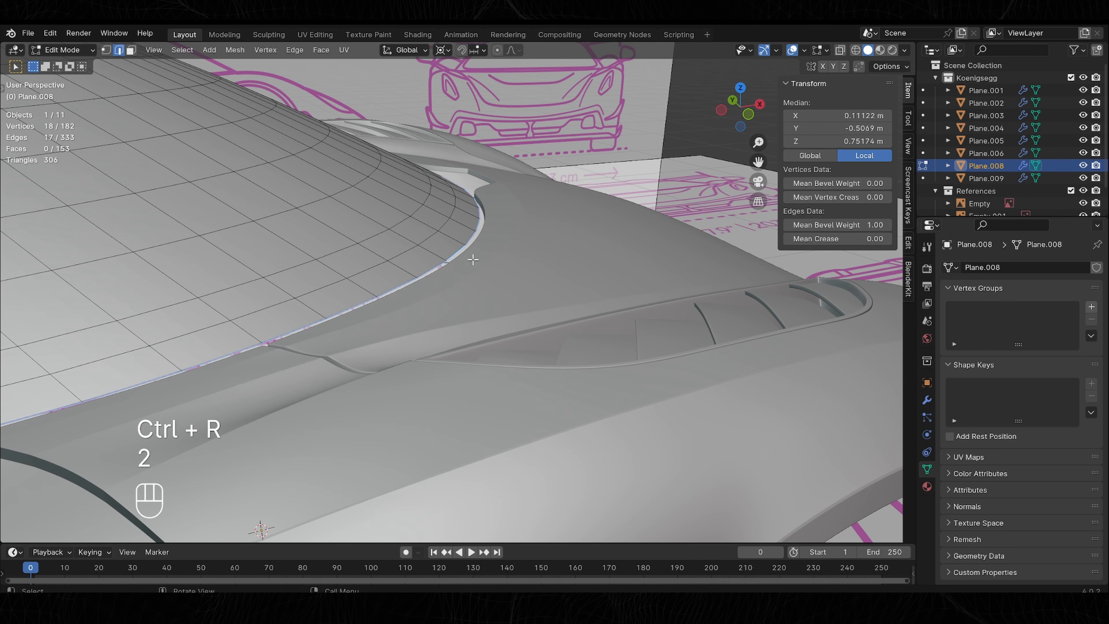
pyautogui.keyDown('alt'); pyautogui.click(460, 251); pyautogui.keyUp('alt')
pyautogui.press('g')
pyautogui.press('g')
pyautogui.moveTo(460, 251); pyautogui.dragTo(468, 314, button='middle')
pyautogui.click(460, 251)
# Rip the windshield's lower border loop and slide its edges to open a narrow gap.
pyautogui.scroll(3, 474, 329)
pyautogui.press('g')
pyautogui.press('g')
pyautogui.click(454, 267)
pyautogui.scroll(2, 417, 297)
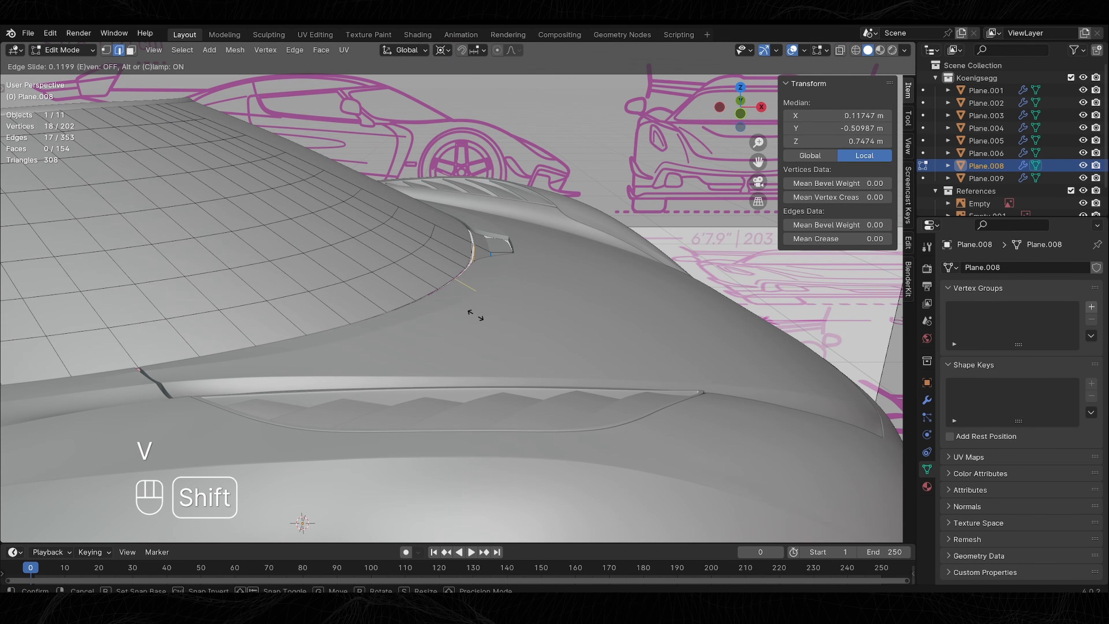
# Select the separated strip along the windshield's lower border and offset it along its normals.
pyautogui.press('Tab')
pyautogui.press('Tab')
pyautogui.moveTo(497, 290)
pyautogui.mouseDown(button='middle')
pyautogui.moveTo(437, 263)
pyautogui.moveTo(460, 236)
pyautogui.mouseUp(button='middle')
pyautogui.scroll(3, 437, 262)
pyautogui.hotkey('shift', 'z')
pyautogui.press('l')
pyautogui.hotkey('shift', 'z')
pyautogui.hotkey('alt', 's')
pyautogui.click(462, 235)
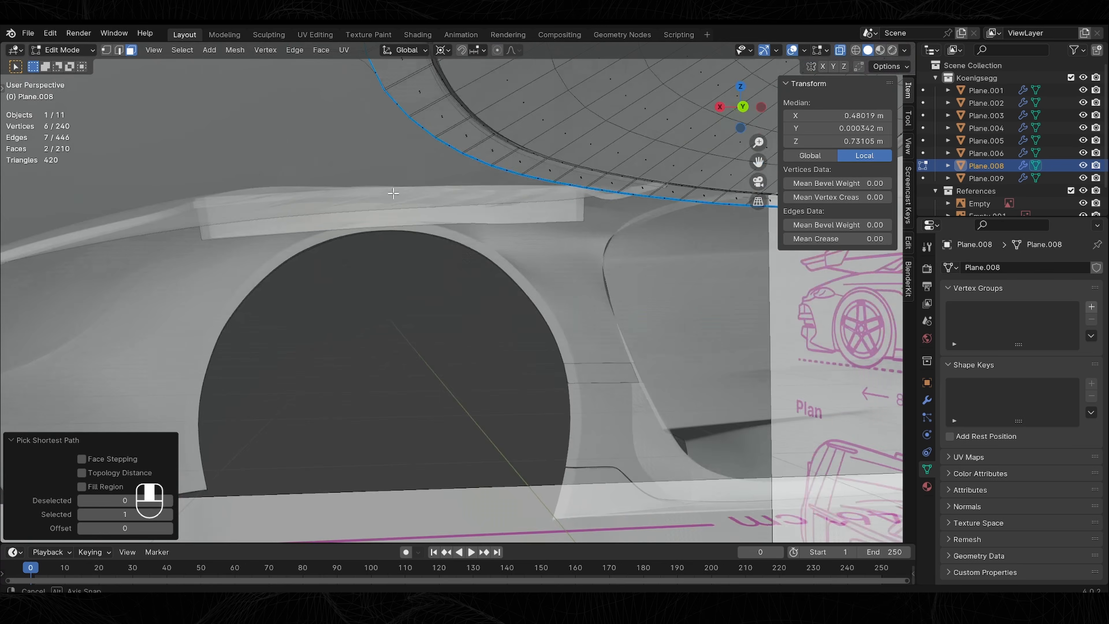
# Delete the surplus inner faces along the windshield's lower border.
pyautogui.hotkey('ctrl', 'z')
pyautogui.moveTo(431, 227); pyautogui.dragTo(480, 262, button='middle')
pyautogui.keyDown('shift'); pyautogui.moveTo(481, 263); pyautogui.dragTo(305, 280, button='middle'); pyautogui.keyUp('shift')
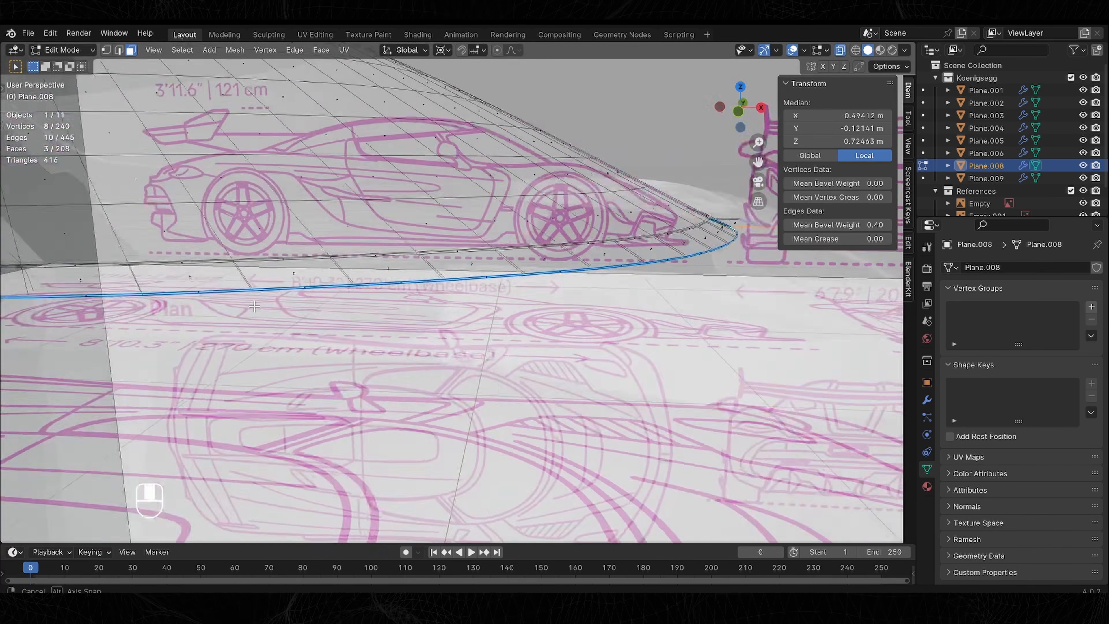
pyautogui.keyDown('ctrl'); pyautogui.click(183, 279); pyautogui.keyUp('ctrl')
pyautogui.press('Delete')
pyautogui.click(183, 265)
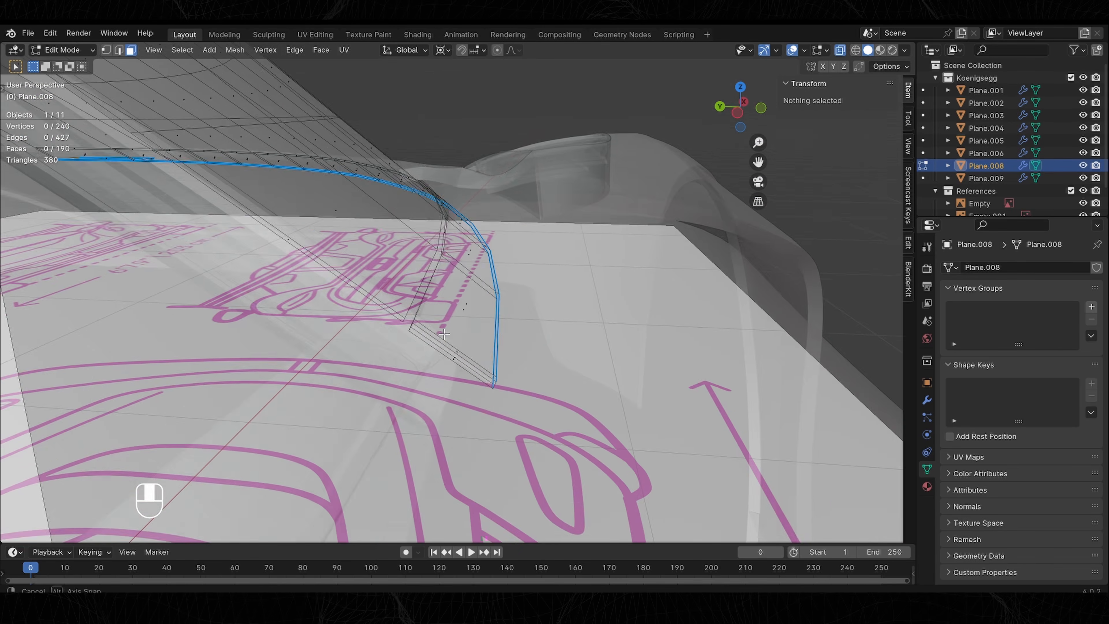
# Select the face strip of the windshield's lower rim and slide its geometry to fit the glass edge.
pyautogui.moveTo(367, 305); pyautogui.dragTo(379, 315, button='middle')
pyautogui.press('Tab')
pyautogui.press('Tab')
pyautogui.press('3')
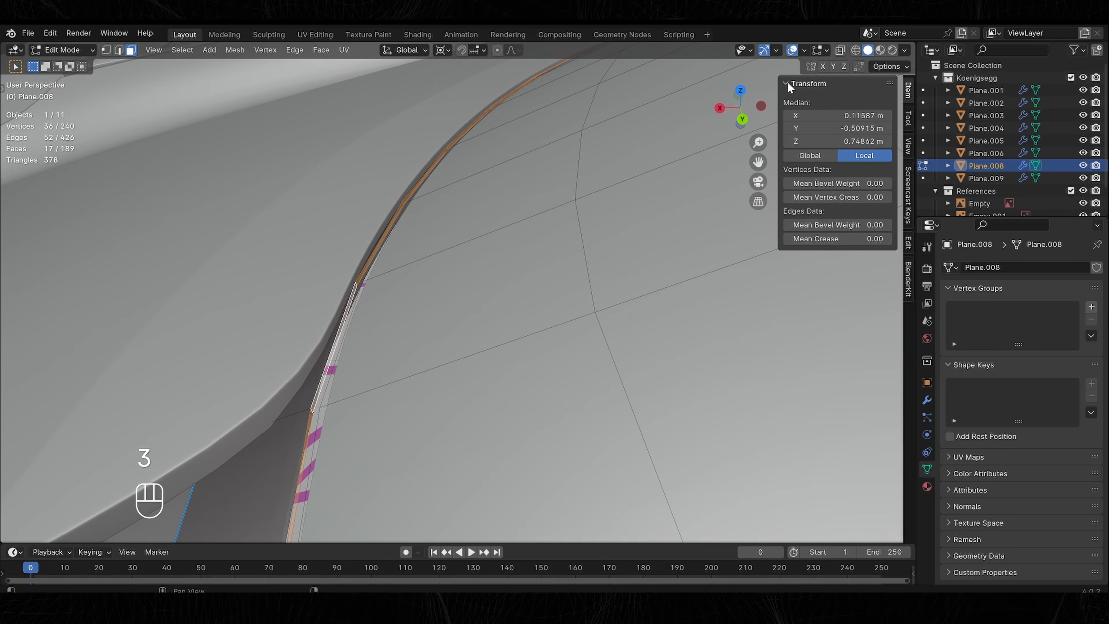
pyautogui.press('g')
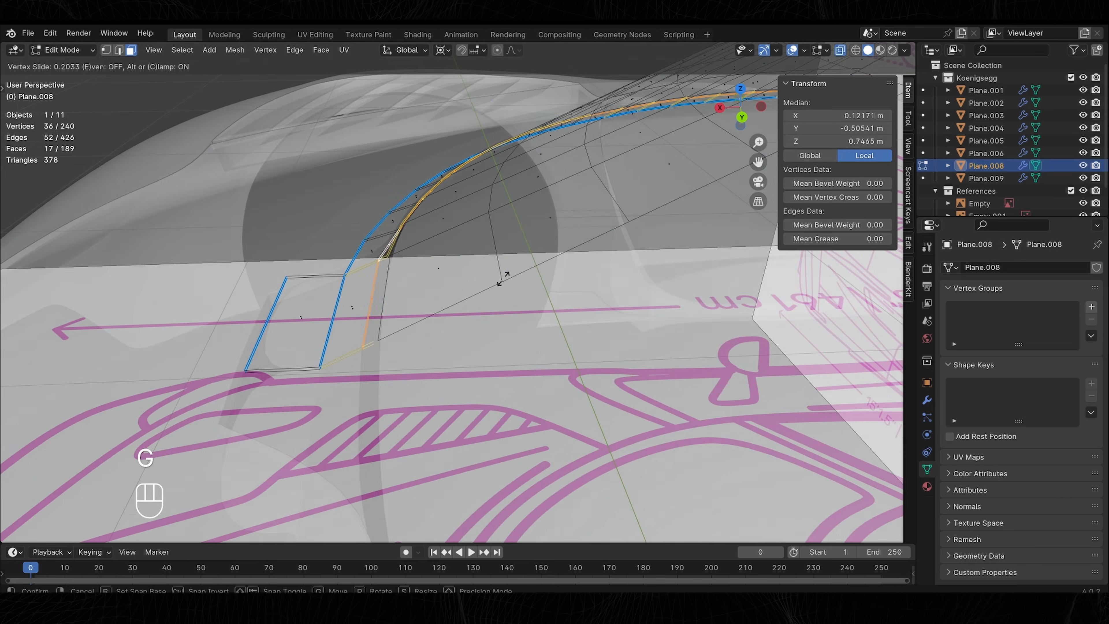
pyautogui.press('shift')
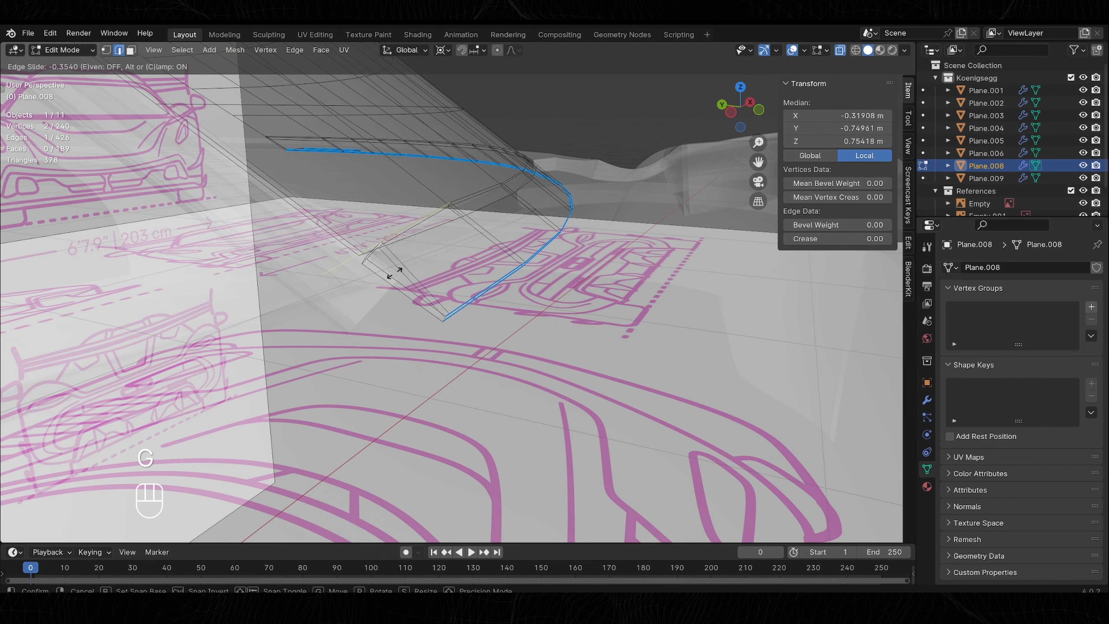
# Remove the surplus faces at the windshield rim's pillar end and slide the end edges beneath the pillar.
pyautogui.press('KP_Decimal')
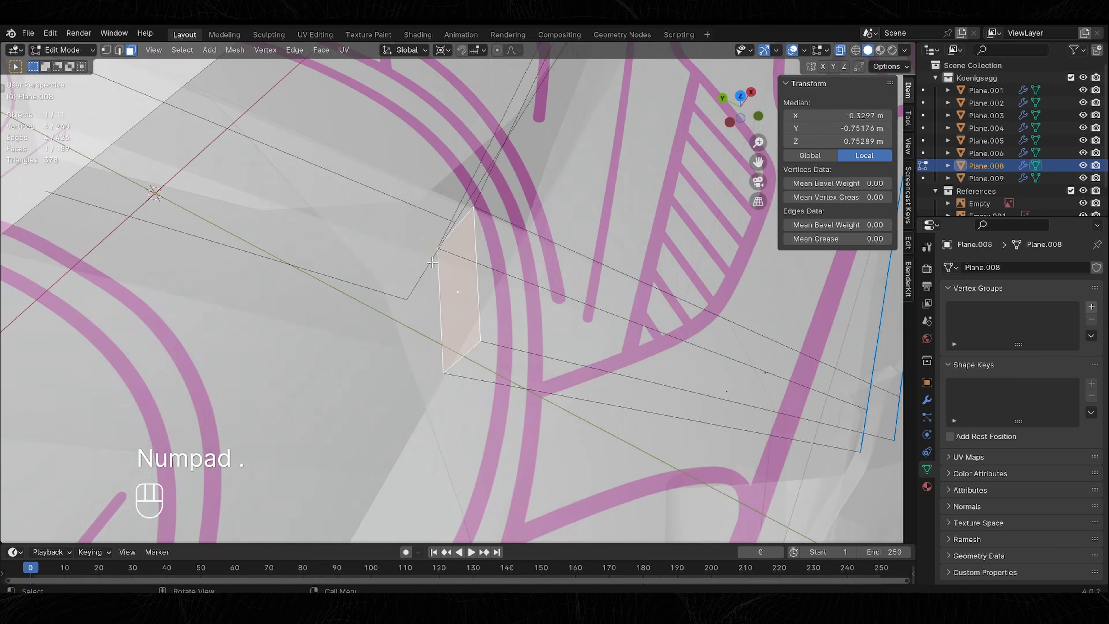
pyautogui.press('3')
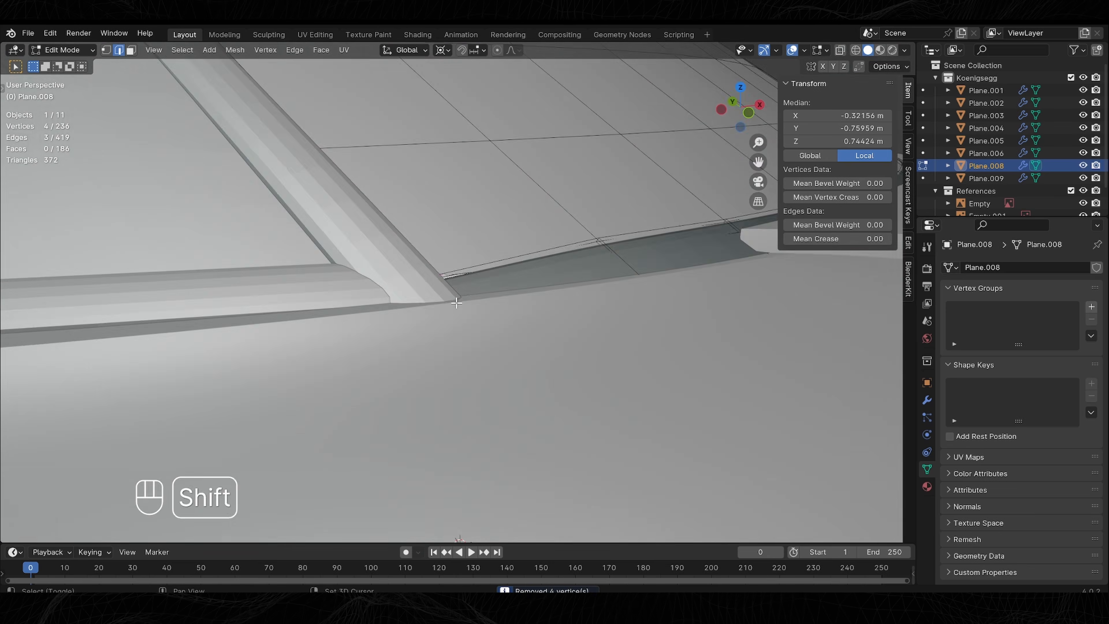
pyautogui.press('g')
pyautogui.press('g')
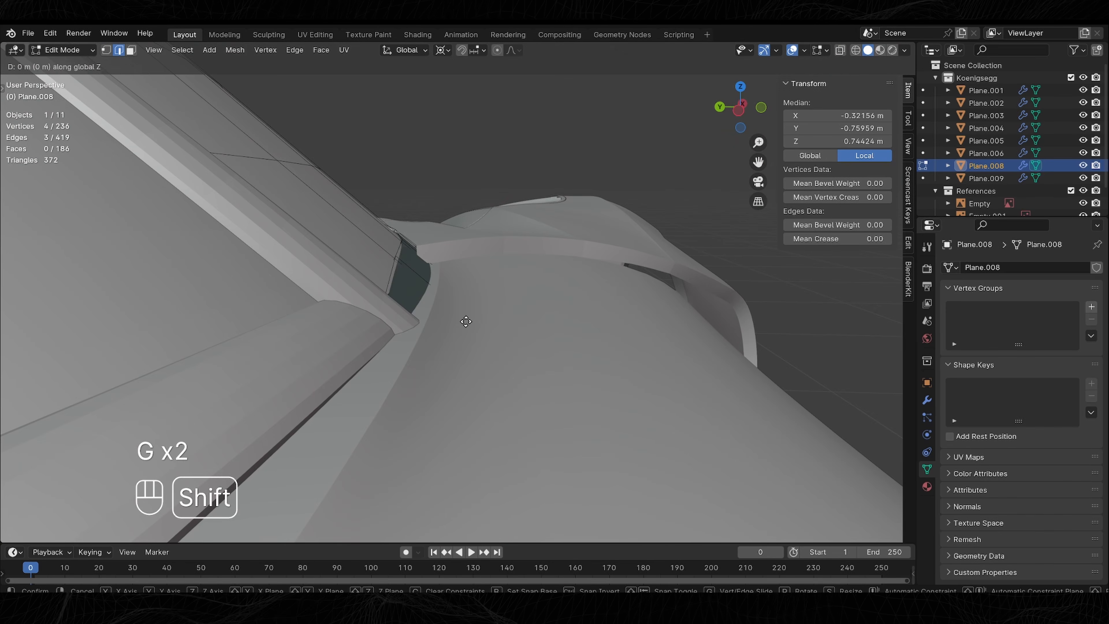
pyautogui.click(365, 327)
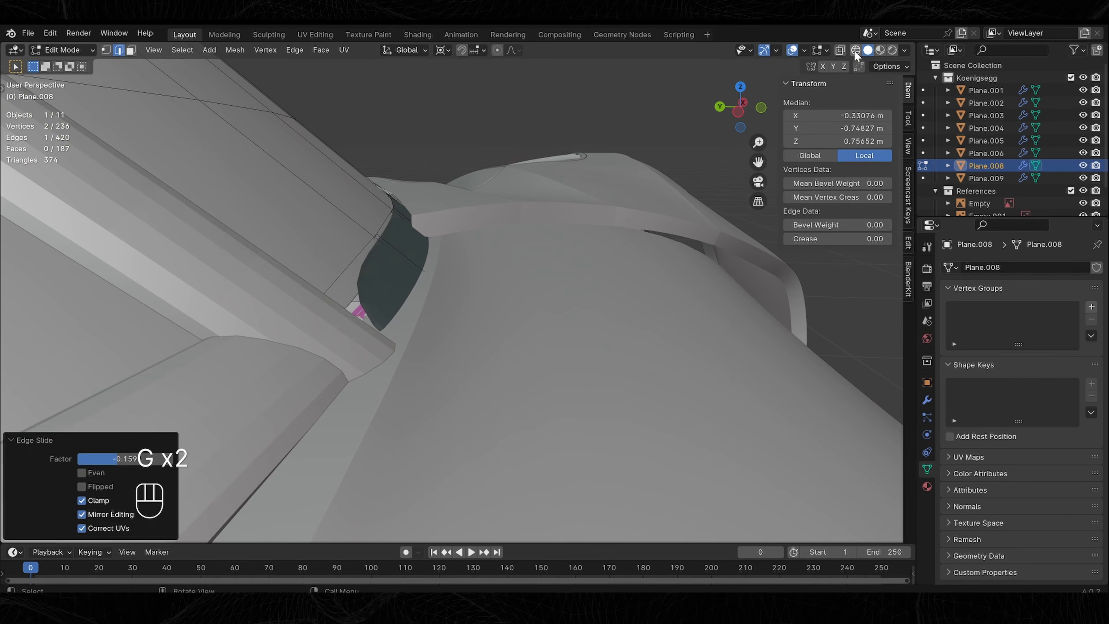
pyautogui.press('Delete')
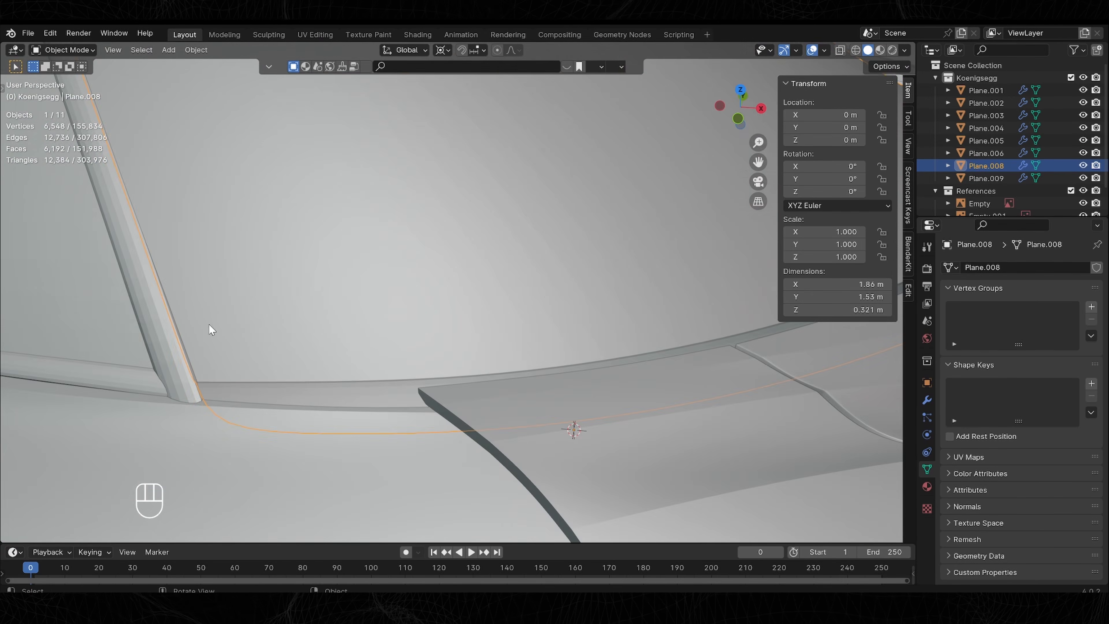
# Isolate the windshield's lower rim and delete its unneeded strip of inner faces.
pyautogui.press('Tab')
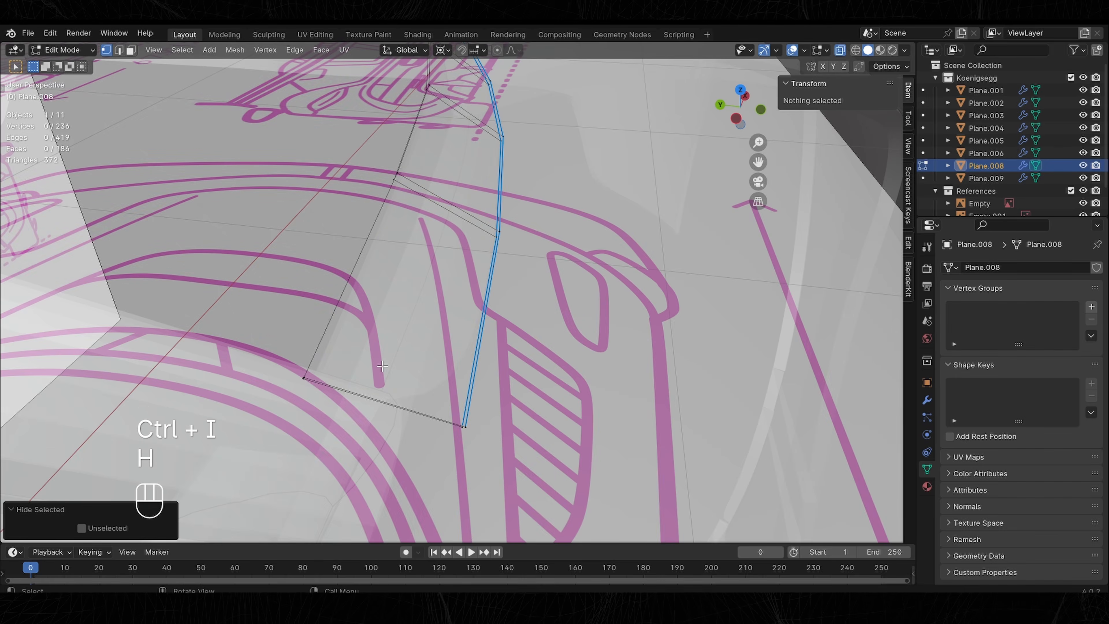
pyautogui.press('Delete')
pyautogui.press('Tab')
pyautogui.press('Tab')
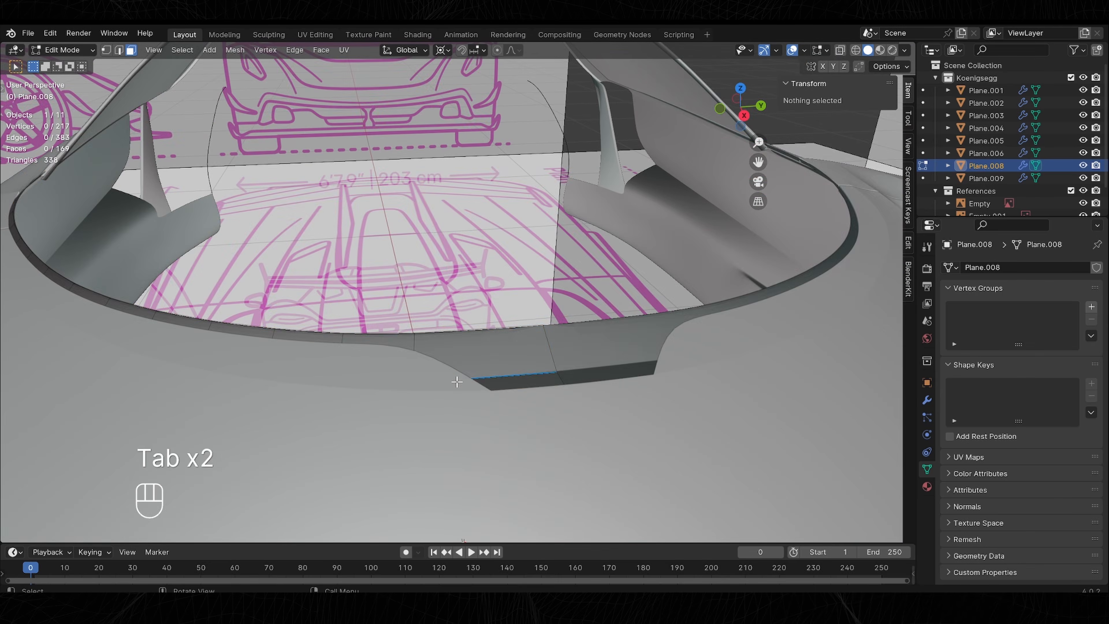
# Recalculate the windshield's normals to face outside and save the file.
pyautogui.hotkey('shift', 'n')
pyautogui.press('Tab')
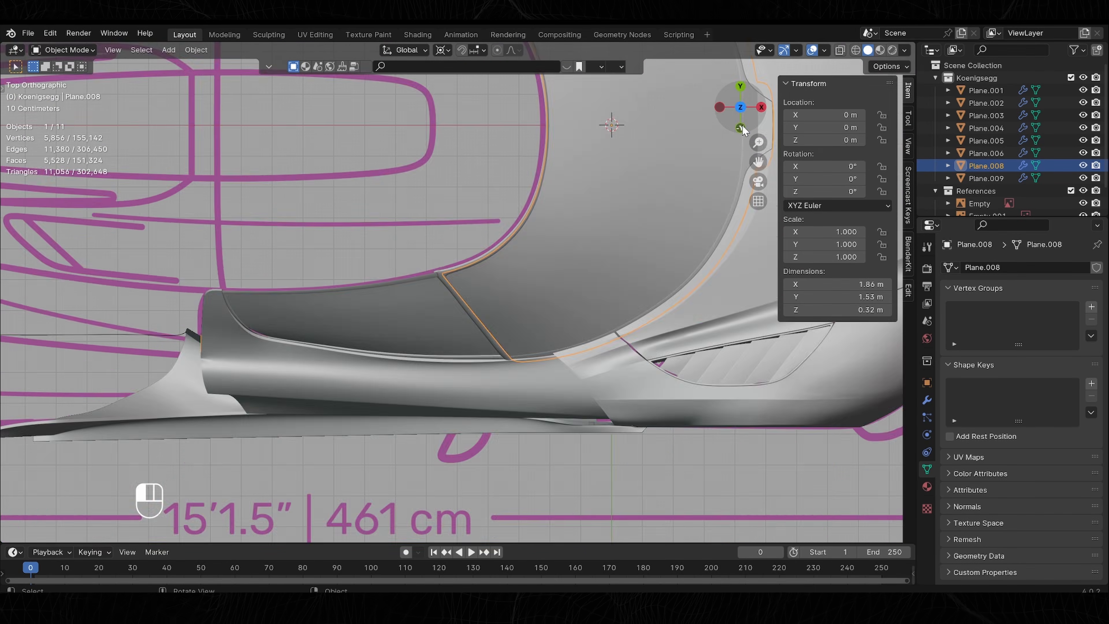
pyautogui.hotkey('ctrl', 's')
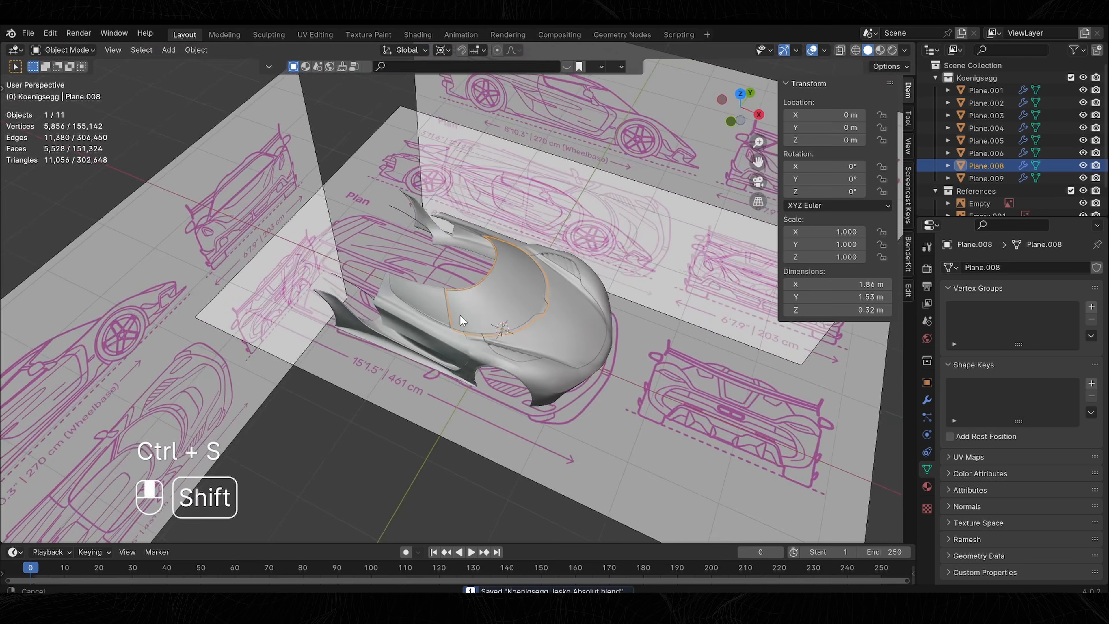
pyautogui.moveTo(460, 315); pyautogui.dragTo(402, 286, button='middle')
pyautogui.hotkey('ctrl', 's')
pyautogui.hotkey('ctrl', 's')
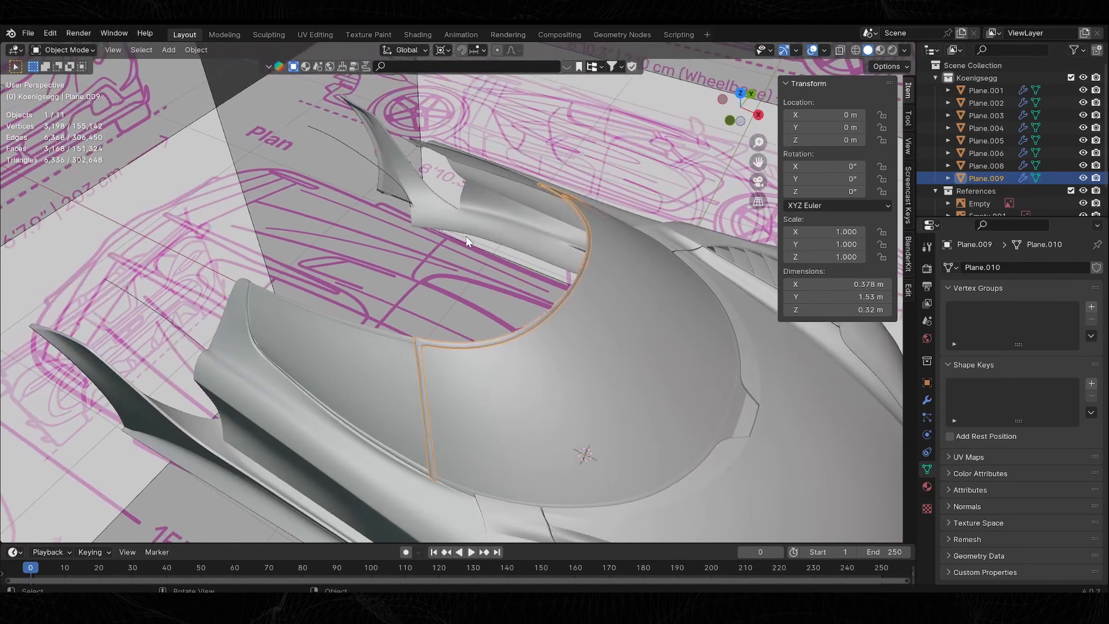
# Duplicate the trim's inner face strip along the windshield's upper edge and add one centred loop cut to the copy.
pyautogui.moveTo(467, 236); pyautogui.dragTo(489, 274, button='middle')
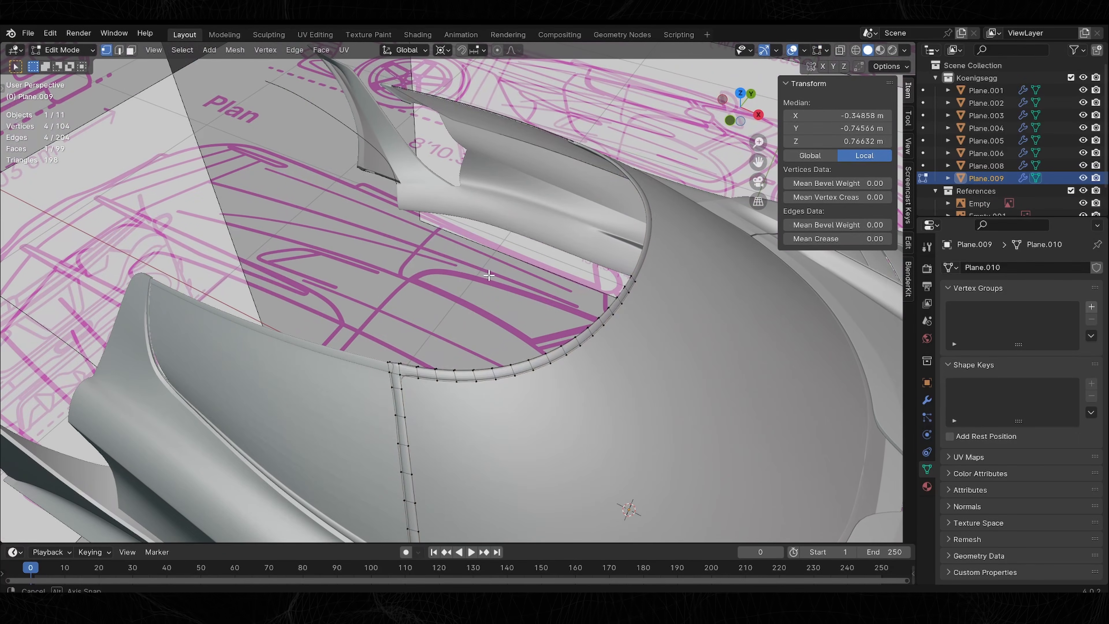
pyautogui.press('3')
pyautogui.moveTo(528, 351); pyautogui.dragTo(464, 265, button='middle')
pyautogui.scroll(-2, 497, 266)
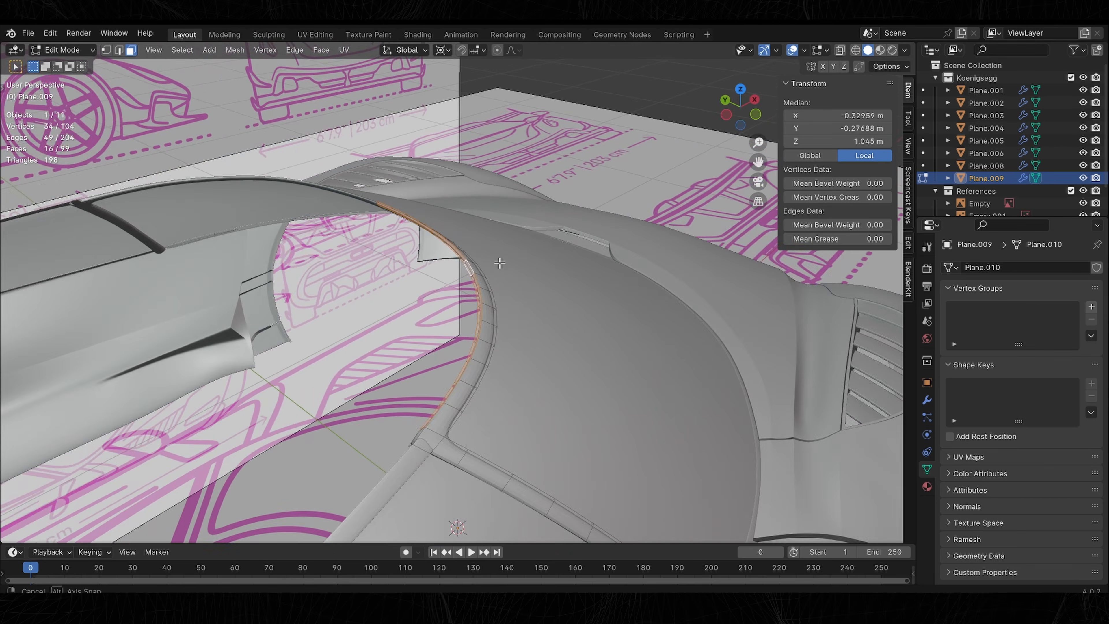
pyautogui.scroll(2, 500, 263)
pyautogui.hotkey('shift', 'd')
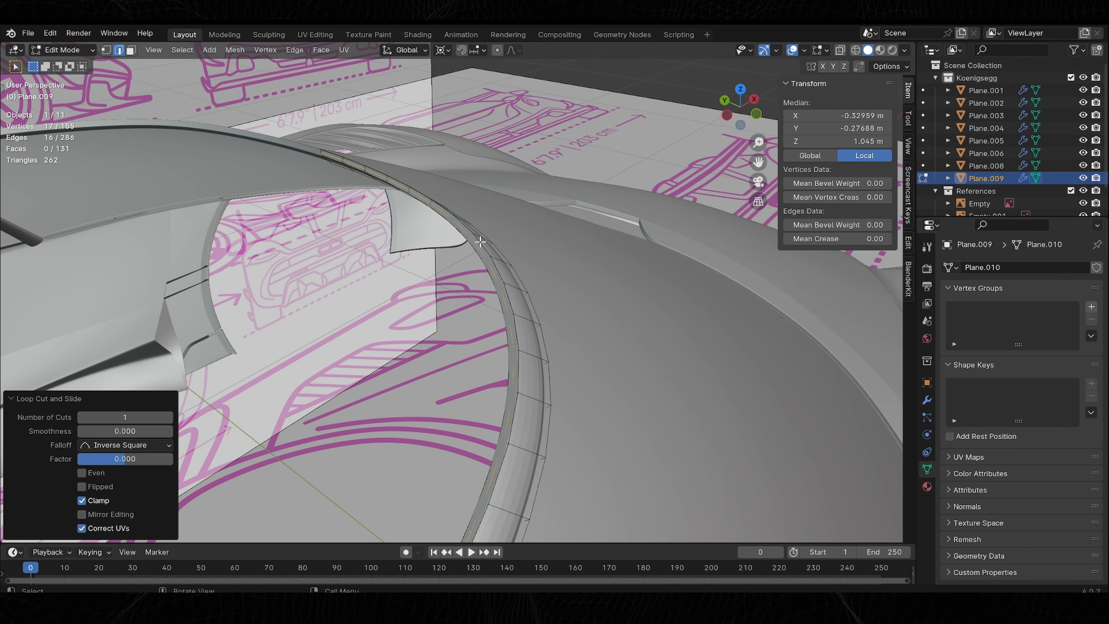
# Delete the duplicated strip's surplus faces, keeping its centre edge loop, and separate that loop into a new object.
pyautogui.press('h')
pyautogui.scroll(1, 477, 245)
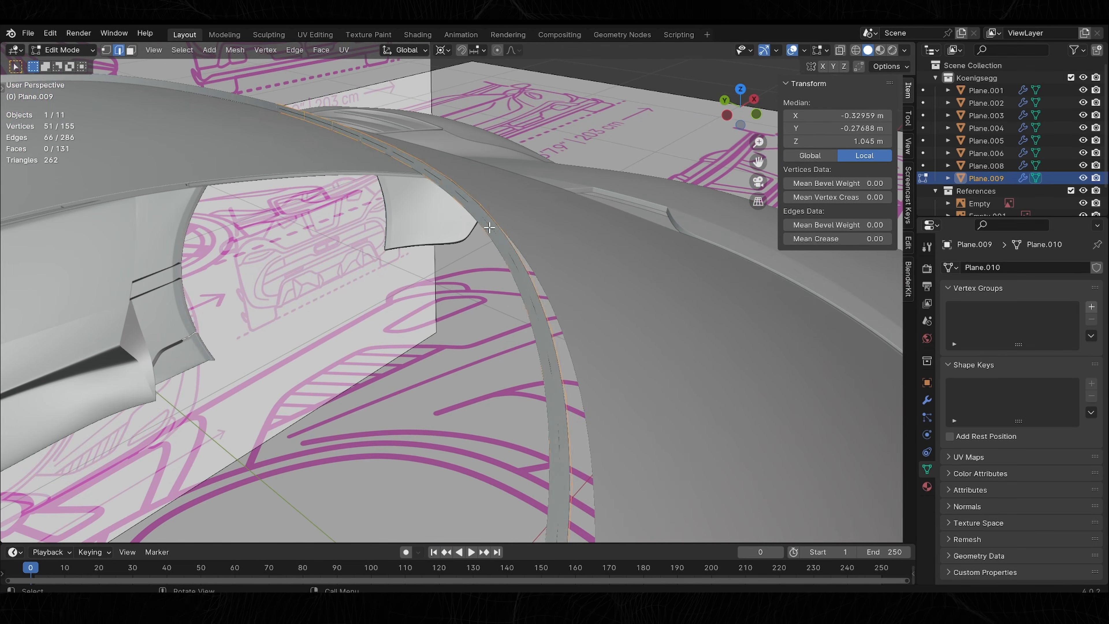
pyautogui.press('h')
pyautogui.scroll(-1, 505, 271)
pyautogui.moveTo(467, 290); pyautogui.dragTo(455, 289, button='middle')
pyautogui.keyDown('alt'); pyautogui.click(458, 289); pyautogui.keyUp('alt')
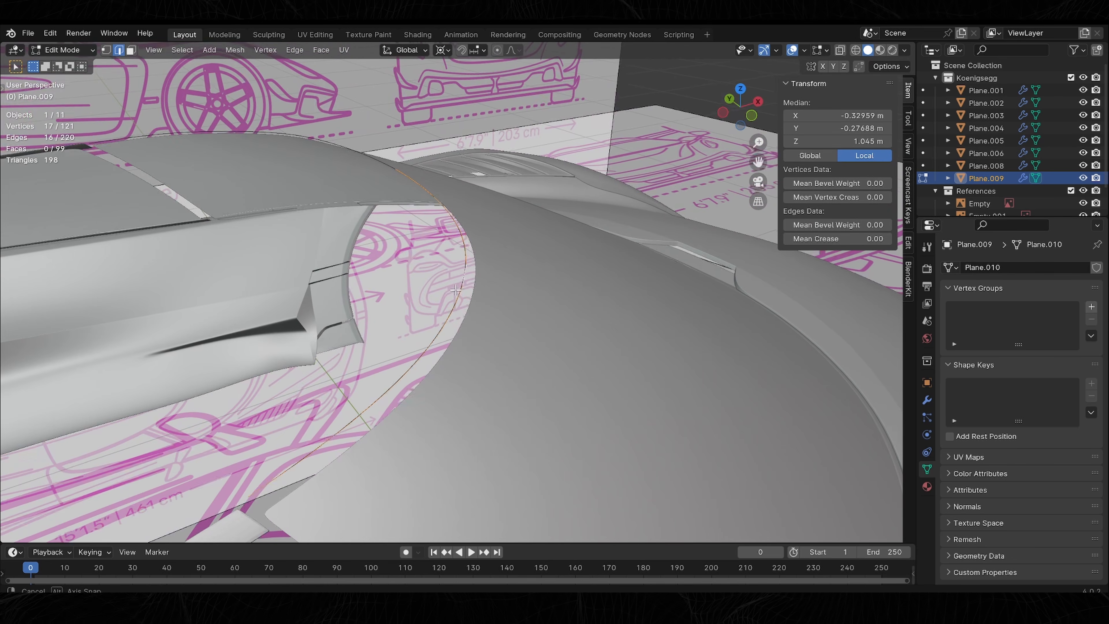
pyautogui.press('p')
pyautogui.click(414, 289)
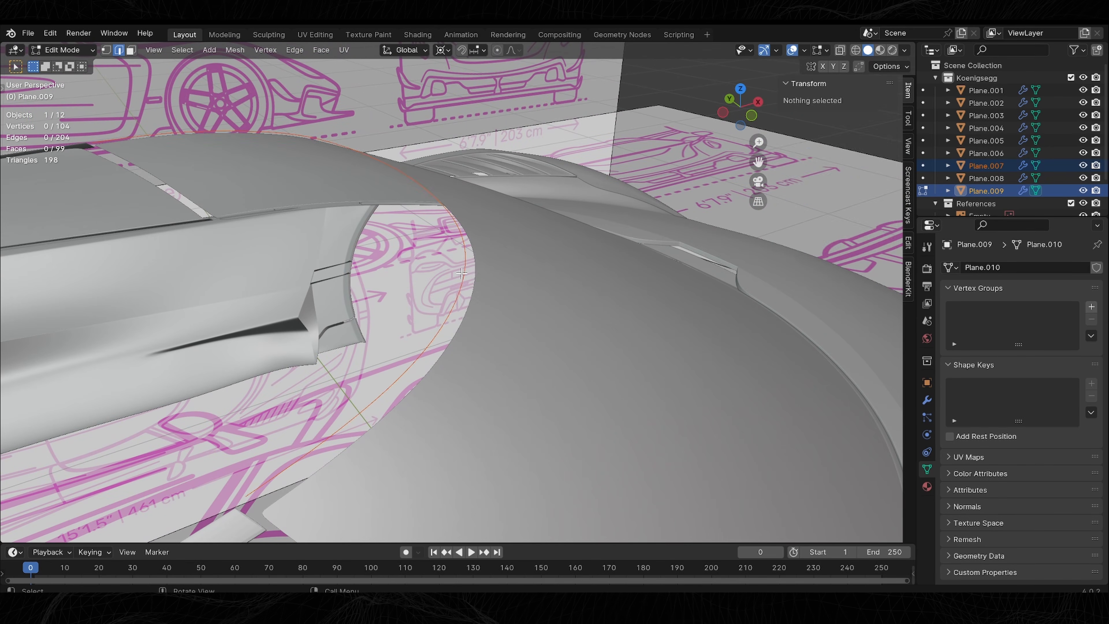
pyautogui.press('Tab')
pyautogui.scroll(-4, 444, 297)
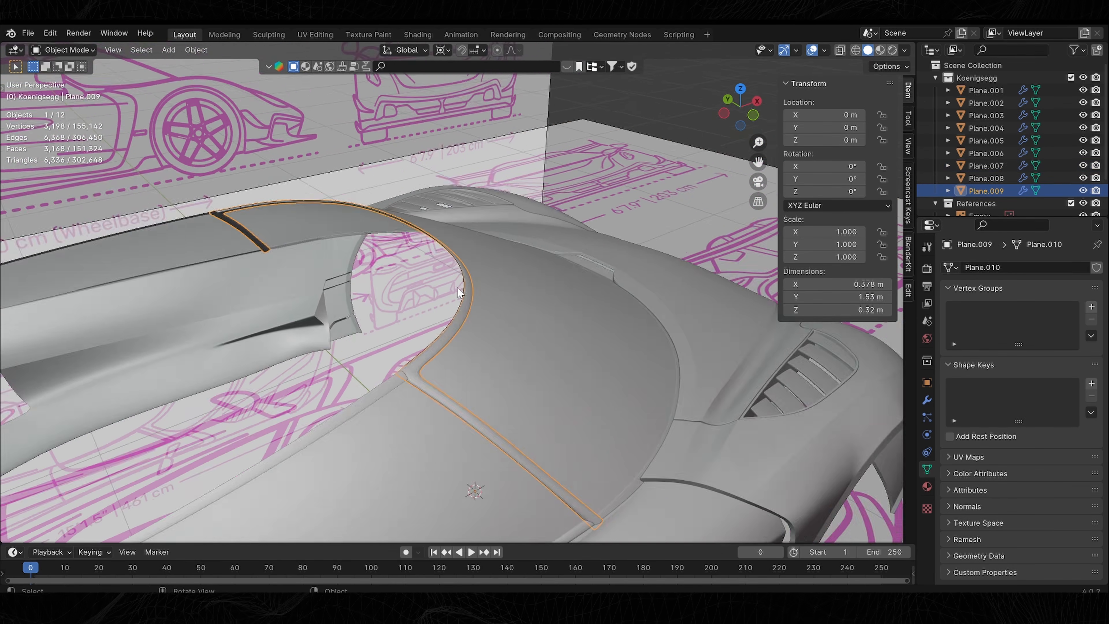
# Edit the separated loop in the top view and extrude its pillar end rearward along the side window's upper edge.
pyautogui.click(458, 287)
pyautogui.press('KP_7')
pyautogui.press('Tab')
pyautogui.scroll(-5, 673, 245)
pyautogui.click(502, 309)
pyautogui.press('e')
pyautogui.click(487, 322)
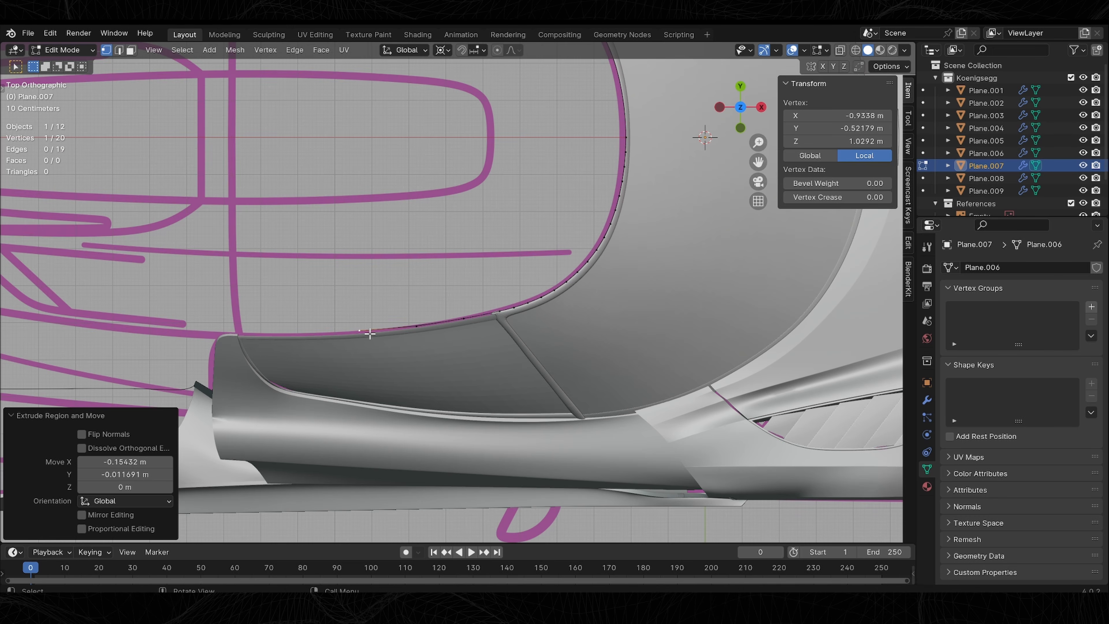
# Lower the extruded vertices in the front view and slide the end vertex to the side window's rear upper corner.
pyautogui.press('KP_1')
pyautogui.press('g')
pyautogui.press('z')
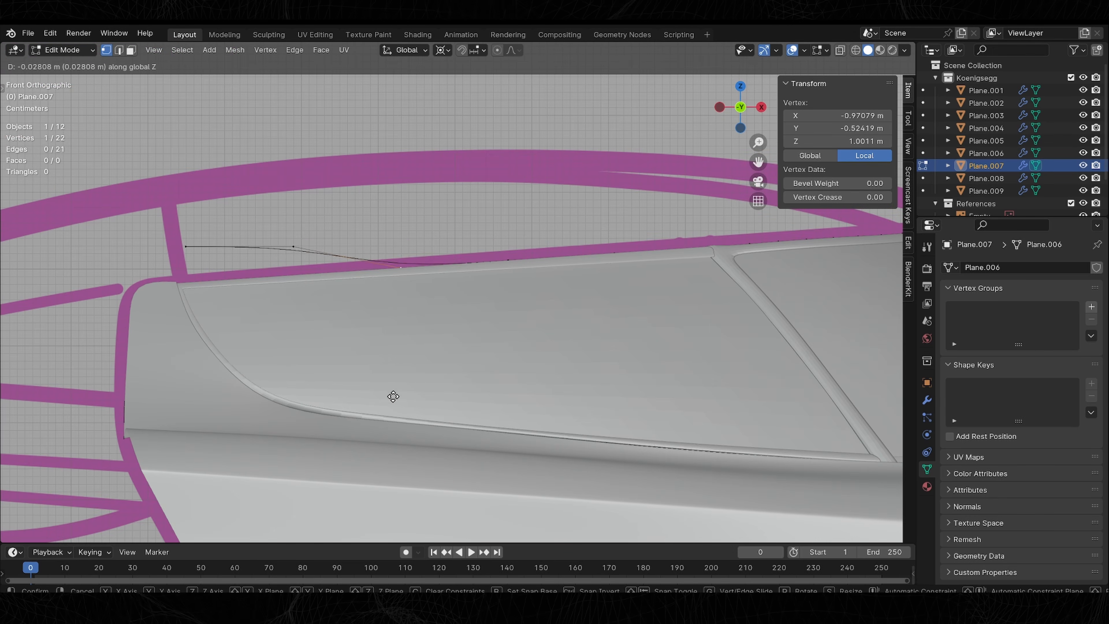
pyautogui.click(206, 338)
pyautogui.click(186, 246)
pyautogui.press('g')
pyautogui.press('z')
pyautogui.click(191, 131)
pyautogui.scroll(4, 151, 284)
pyautogui.press('g')
pyautogui.press('g')
pyautogui.click(192, 284)
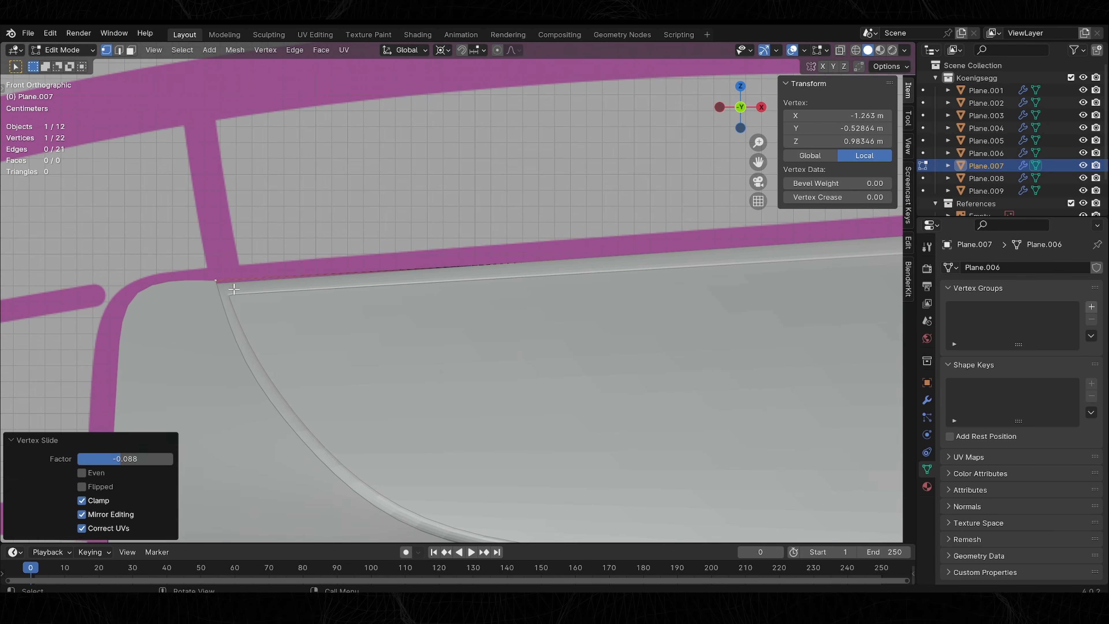
# Shift the side window edge vertices along Y in the top view to follow the window's upper trim.
pyautogui.scroll(7, 192, 284)
pyautogui.scroll(-8, 390, 282)
pyautogui.moveTo(390, 282); pyautogui.dragTo(713, 325, button='middle')
pyautogui.press('KP_7')
pyautogui.scroll(6, 396, 196)
pyautogui.click(355, 256)
pyautogui.press('g')
pyautogui.press('y')
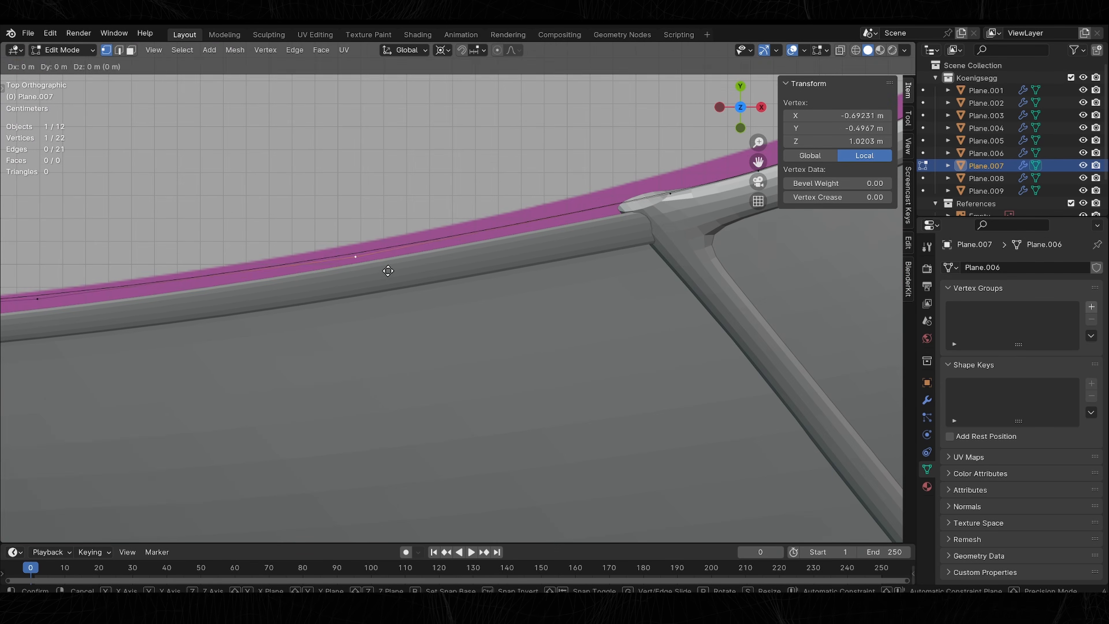
pyautogui.click(384, 267)
pyautogui.keyDown('shift'); pyautogui.moveTo(35, 302); pyautogui.dragTo(244, 302, button='middle'); pyautogui.keyUp('shift')
pyautogui.click(246, 298)
pyautogui.press('g')
pyautogui.press('y')
pyautogui.click(251, 309)
pyautogui.scroll(-4, 481, 270)
pyautogui.click(562, 262)
pyautogui.keyDown('ctrl'); pyautogui.click(170, 272); pyautogui.keyUp('ctrl')
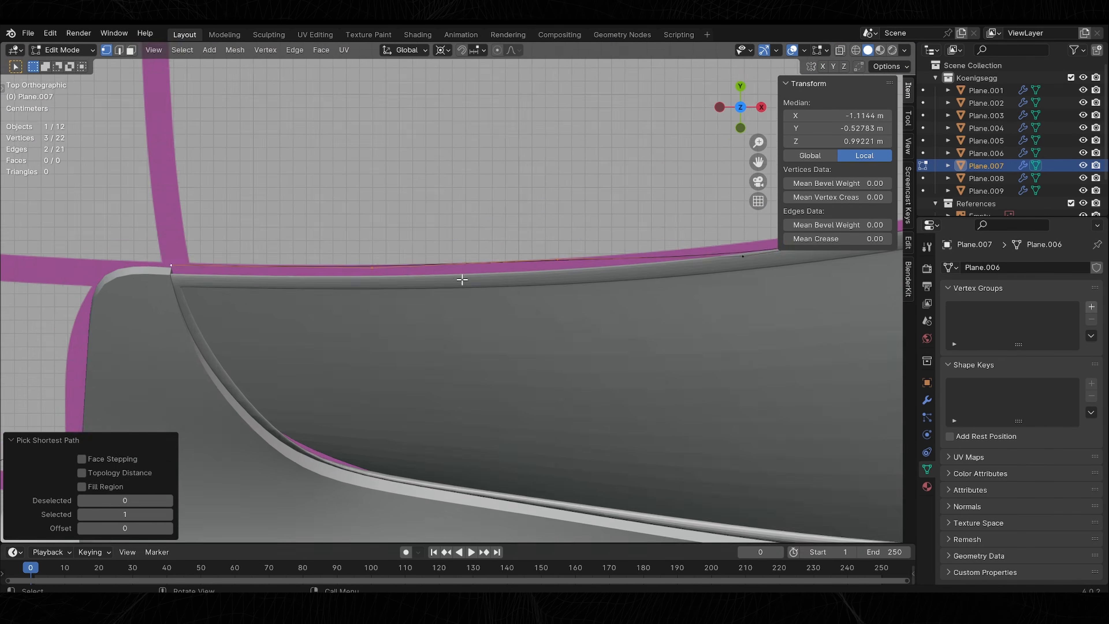
pyautogui.press('g')
pyautogui.press('y')
pyautogui.click(451, 385)
# Snap the 3D cursor to the roof curve's rear end and set the cursor's Y location to 0 m.
pyautogui.scroll(-4, 451, 385)
pyautogui.keyDown('shift'); pyautogui.moveTo(614, 105); pyautogui.dragTo(458, 218, button='middle'); pyautogui.keyUp('shift')
pyautogui.hotkey('shift', 's')
pyautogui.click(403, 262)
pyautogui.keyDown('shift'); pyautogui.moveTo(404, 262); pyautogui.dragTo(302, 266, button='middle'); pyautogui.keyUp('shift')
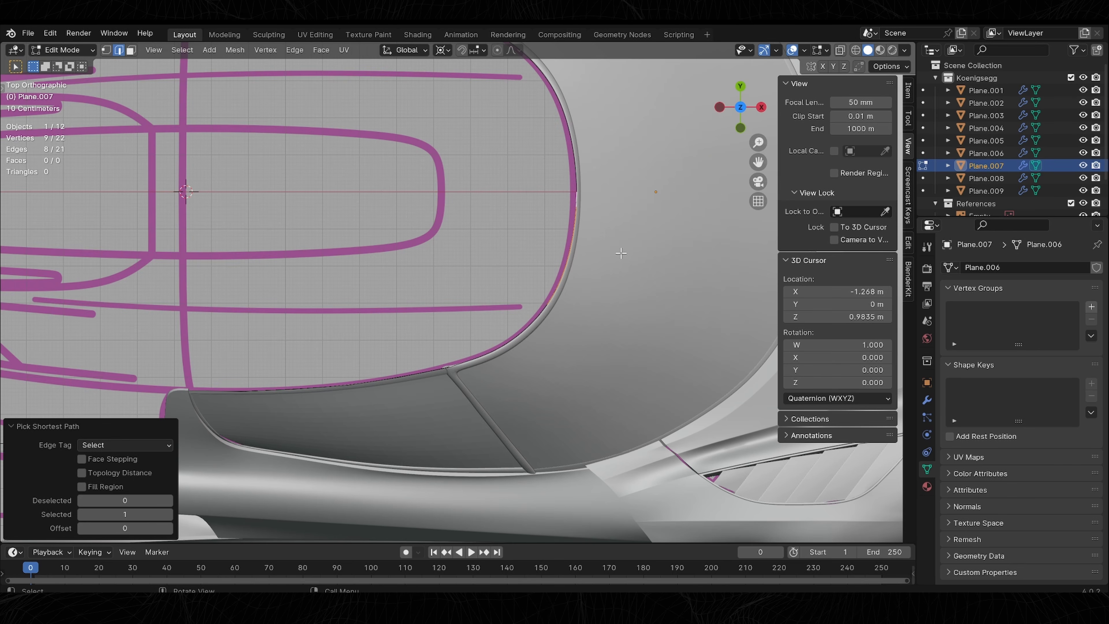
# Extrude the roof curve's front edges rearward into a face strip and slide its inner vertices toward the blueprint outline.
pyautogui.scroll(3, 451, 227)
pyautogui.click(442, 174)
pyautogui.press('g')
pyautogui.press('g')
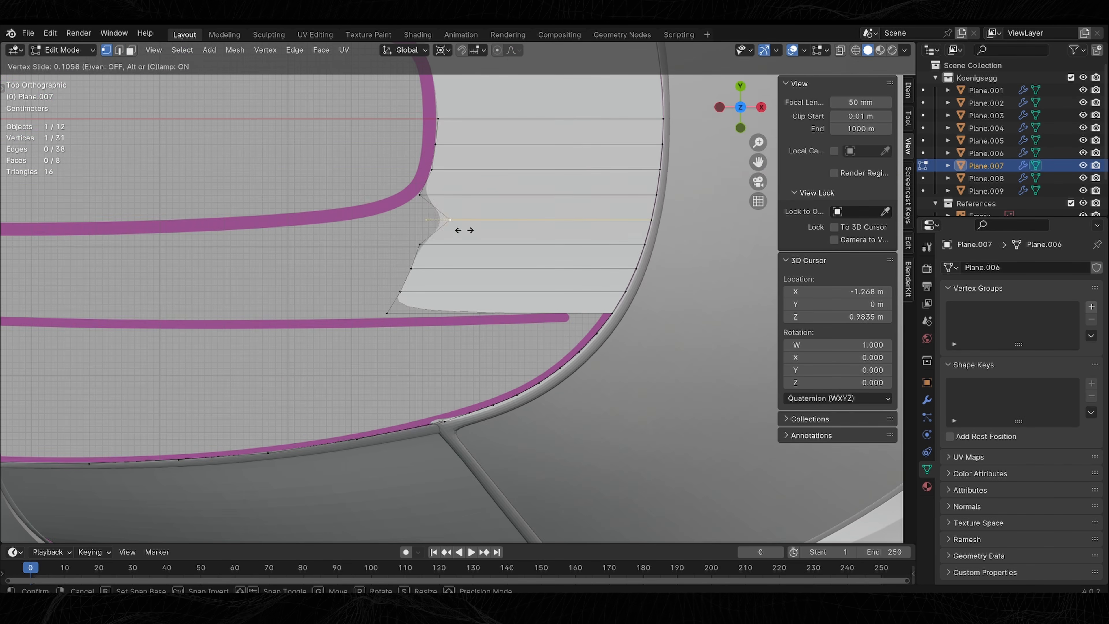
pyautogui.click(476, 230)
# Adjust the height of the roof strip's inner vertices to the blueprint in the side view.
pyautogui.press('ctrl+KP_3')
pyautogui.press('KP_3')
pyautogui.press('g')
pyautogui.press('z')
pyautogui.click(517, 256)
pyautogui.moveTo(517, 244); pyautogui.dragTo(547, 253, button='middle')
pyautogui.press('KP_3')
pyautogui.scroll(1, 523, 273)
pyautogui.press('g')
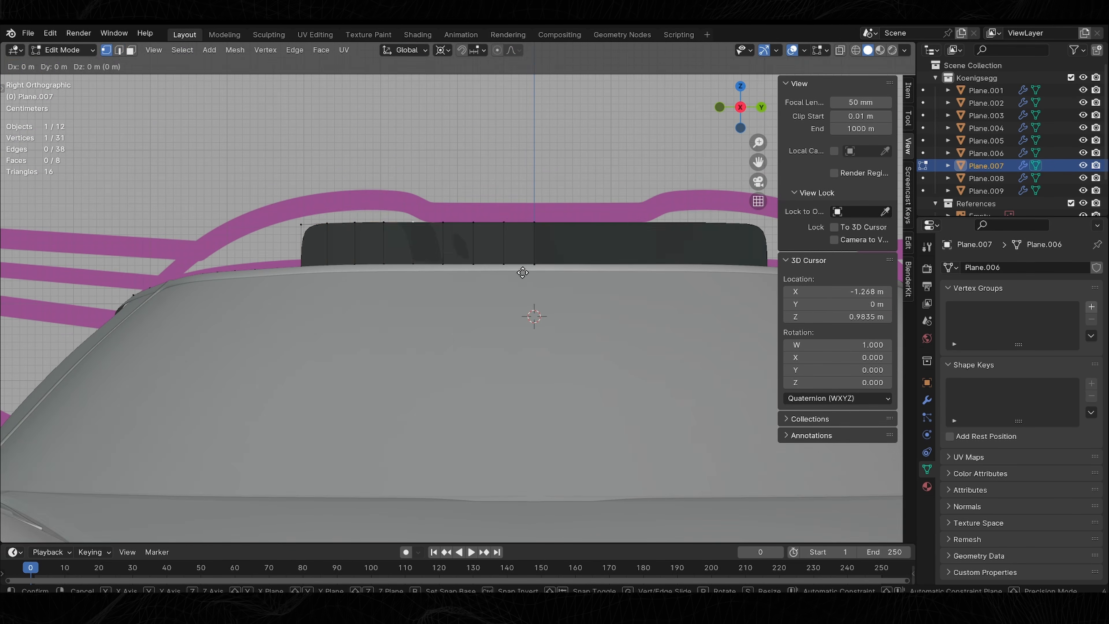
pyautogui.click(400, 242)
pyautogui.moveTo(400, 241); pyautogui.dragTo(537, 265, button='middle')
# Add a loop cut across the front roof strip and adjust its height along Z.
pyautogui.press('Tab')
pyautogui.press('Tab')
pyautogui.hotkey('ctrl', 'r')
pyautogui.click(520, 282)
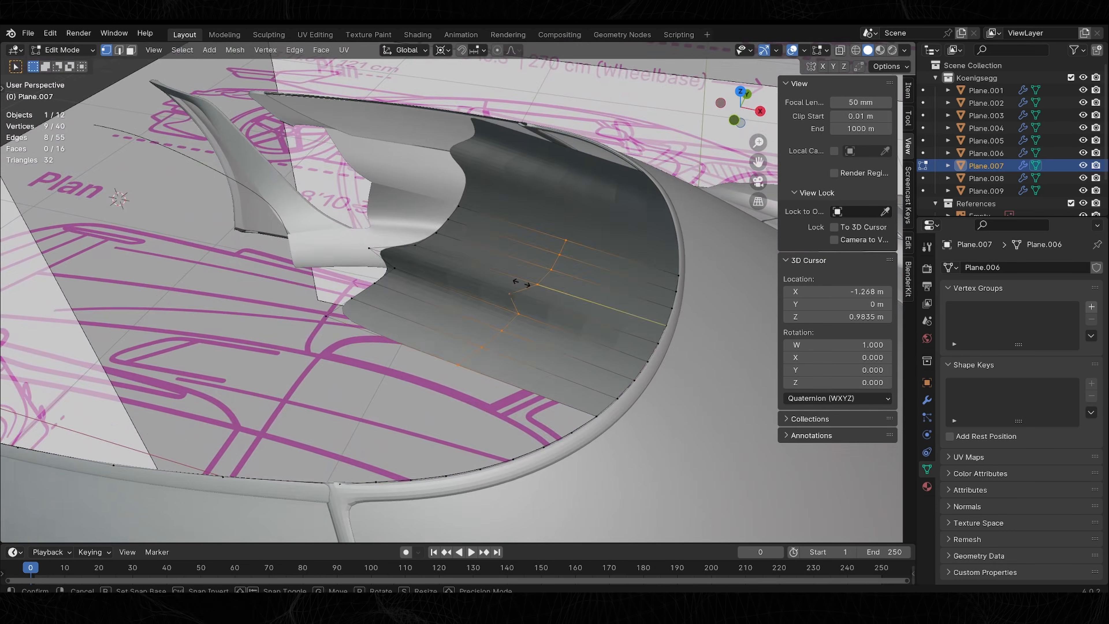
pyautogui.press('g')
pyautogui.press('z')
pyautogui.click(429, 268)
# Slide the front roof strip's cross loop toward the strip's rear inner border in the top view.
pyautogui.moveTo(429, 268); pyautogui.dragTo(538, 278, button='middle')
pyautogui.keyDown('alt'); pyautogui.click(538, 278); pyautogui.keyUp('alt')
pyautogui.press('KP_7')
pyautogui.press('1')
pyautogui.press('g')
pyautogui.press('g')
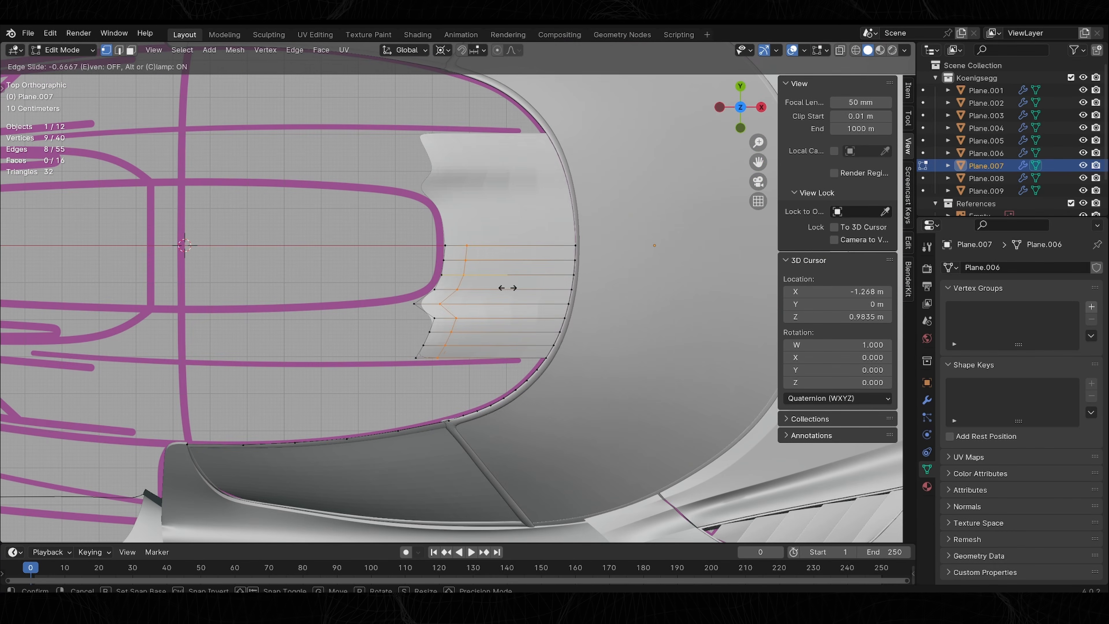
pyautogui.scroll(2, 426, 301)
# Extrude an edge from the strip's inner corner rearward along the roof opening and move its end vertex to the blueprint line.
pyautogui.press('3')
pyautogui.click(409, 305)
pyautogui.keyDown('shift'); pyautogui.moveTo(409, 305); pyautogui.dragTo(505, 271, button='middle'); pyautogui.keyUp('shift')
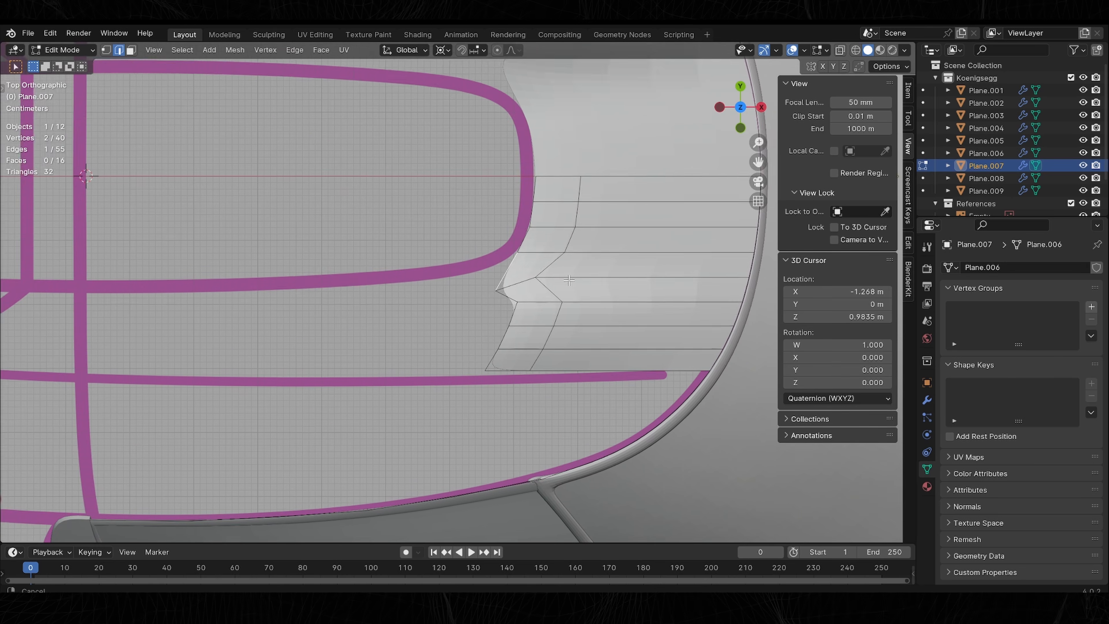
pyautogui.press('e')
pyautogui.click(96, 309)
pyautogui.keyDown('shift'); pyautogui.moveTo(97, 309); pyautogui.dragTo(256, 276, button='middle'); pyautogui.keyUp('shift')
pyautogui.press('1')
pyautogui.click(264, 259)
pyautogui.press('g')
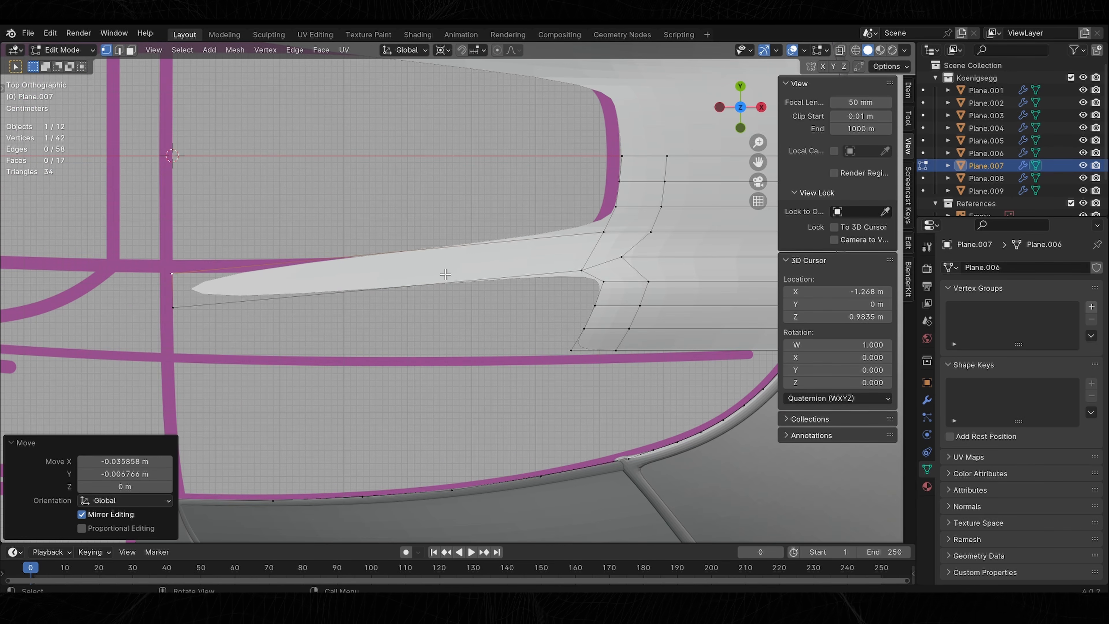
# Extrude the roof edge above the side window inward and slide the new vertices to the blueprint's roof line.
pyautogui.scroll(-2, 445, 274)
pyautogui.keyDown('shift'); pyautogui.moveTo(551, 317); pyautogui.dragTo(476, 284, button='middle'); pyautogui.keyUp('shift')
pyautogui.scroll(2, 540, 266)
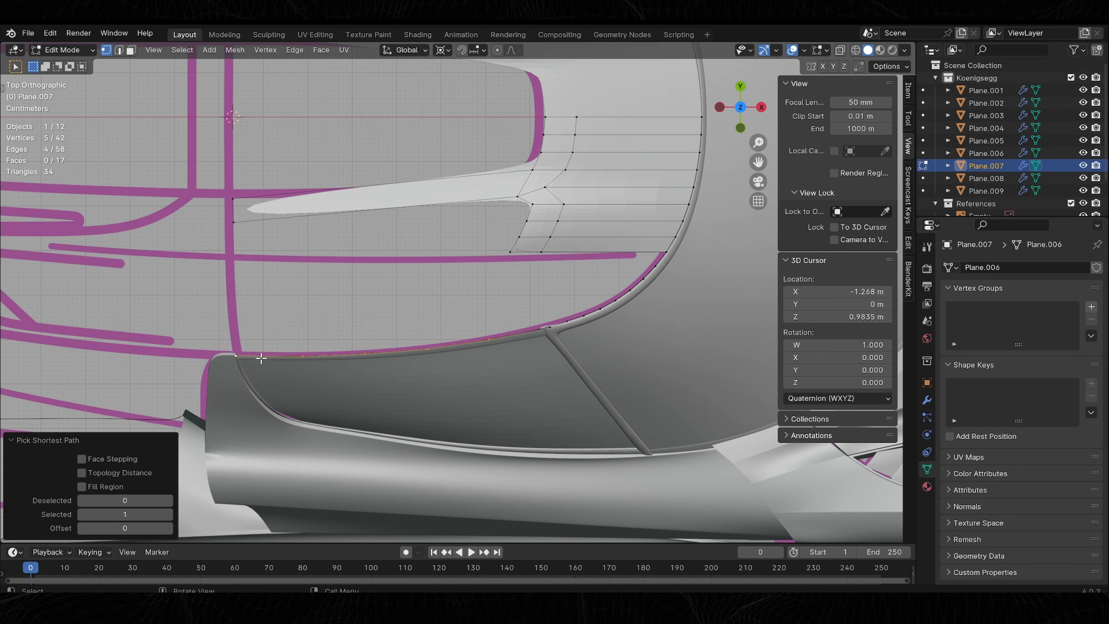
pyautogui.press('e')
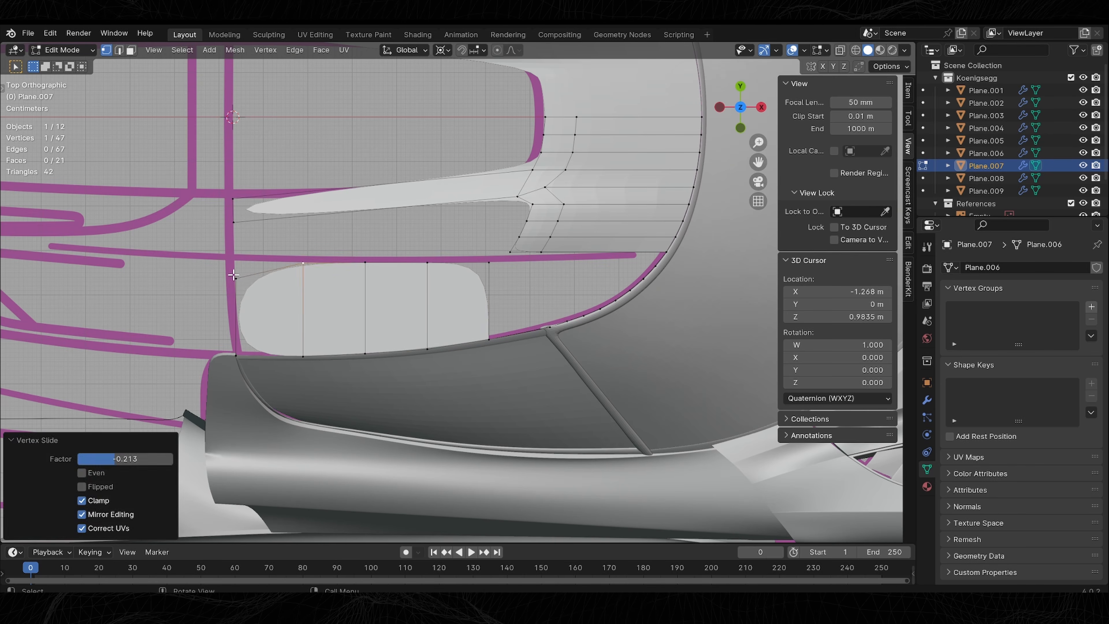
pyautogui.scroll(3, 642, 287)
pyautogui.keyDown('shift'); pyautogui.moveTo(643, 287); pyautogui.dragTo(518, 268, button='middle'); pyautogui.keyUp('shift')
pyautogui.scroll(-2, 518, 269)
# Extend the side roof strip forward to the pillar and slide the pillar vertex into line with the trim junction.
pyautogui.click(535, 245)
pyautogui.scroll(2, 400, 244)
pyautogui.keyDown('shift'); pyautogui.moveTo(400, 244); pyautogui.dragTo(438, 257, button='middle'); pyautogui.keyUp('shift')
pyautogui.scroll(-1, 493, 259)
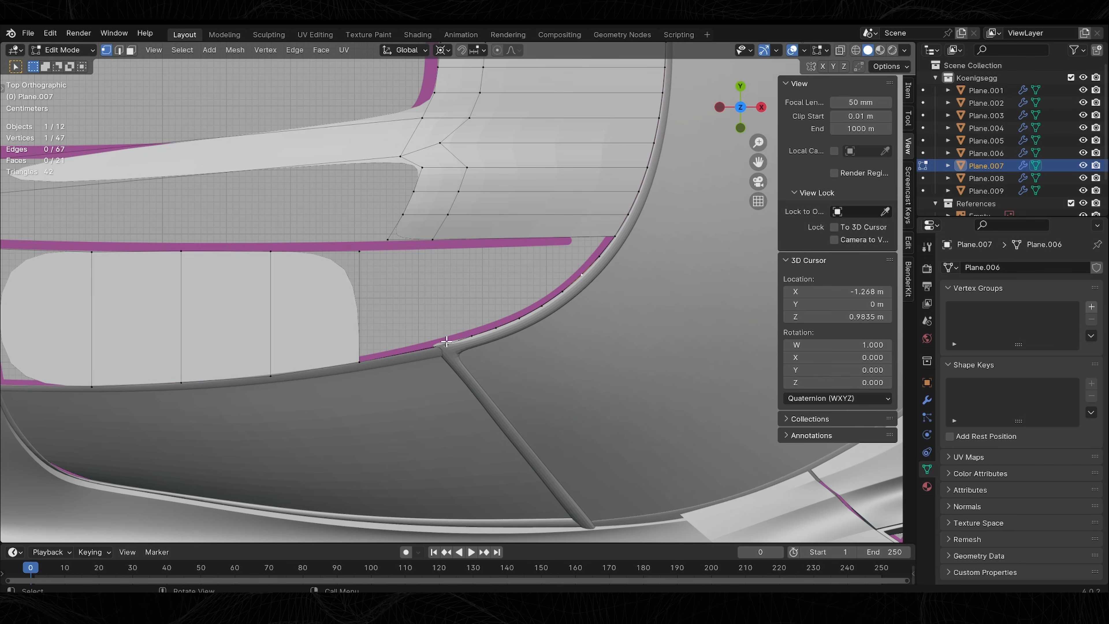
pyautogui.press('e')
pyautogui.click(428, 280)
pyautogui.hotkey('shift', 'v')
pyautogui.click(447, 345)
pyautogui.scroll(4, 515, 287)
# Add evenly spaced, centred lengthwise loop cuts to the side roof strip.
pyautogui.click(502, 333)
pyautogui.keyDown('ctrl'); pyautogui.click(686, 217); pyautogui.keyUp('ctrl')
pyautogui.hotkey('ctrl', 'r')
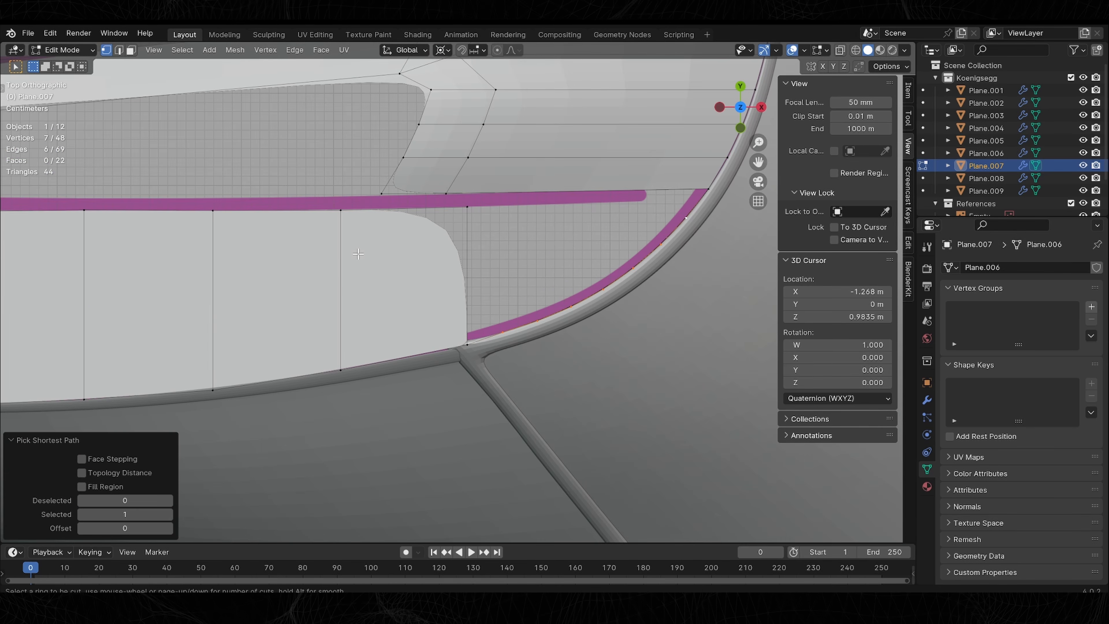
pyautogui.hotkey('ctrl', 'r')
pyautogui.click(340, 266)
pyautogui.rightClick(339, 265)
pyautogui.moveTo(125, 418); pyautogui.dragTo(144, 418)
# Merge the surplus vertex at the side strip's pillar corner.
pyautogui.scroll(2, 588, 315)
pyautogui.click(412, 335)
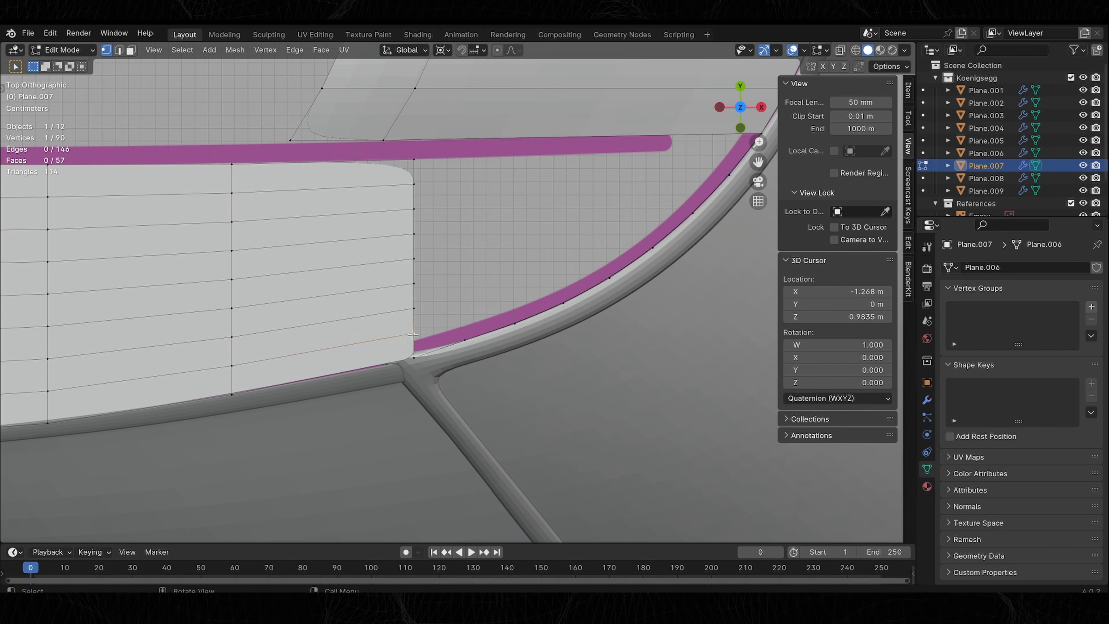
pyautogui.press('m')
pyautogui.click(442, 393)
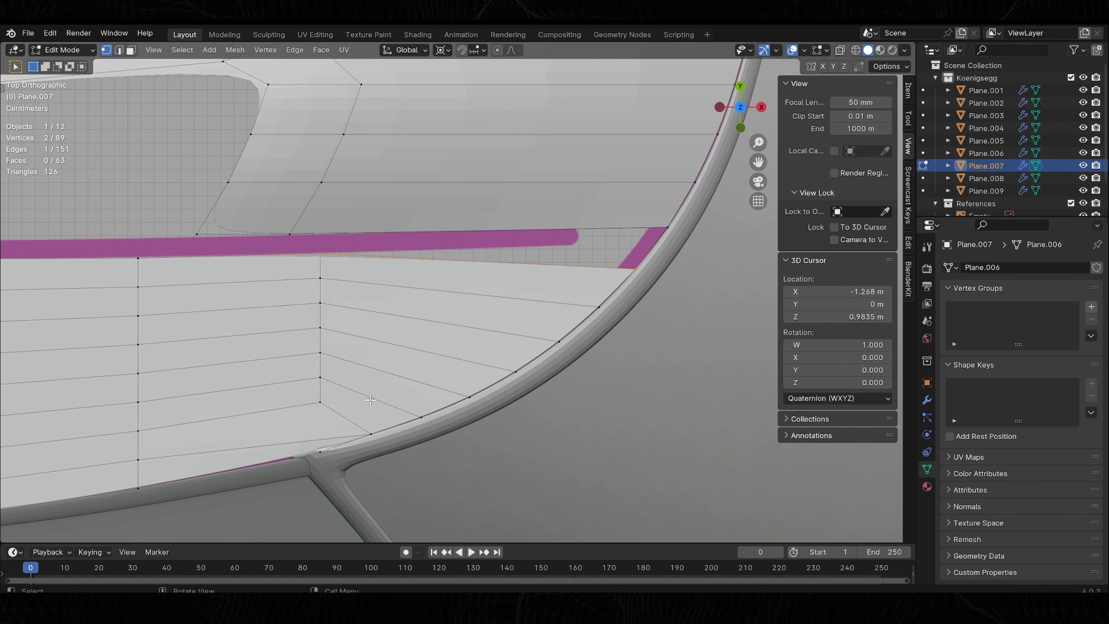
# Bridge the side and front roof strips, round their cross-section to the blueprint and relax the cross loop.
pyautogui.scroll(-4, 524, 317)
pyautogui.moveTo(533, 306); pyautogui.dragTo(513, 294, button='middle')
pyautogui.press('Tab')
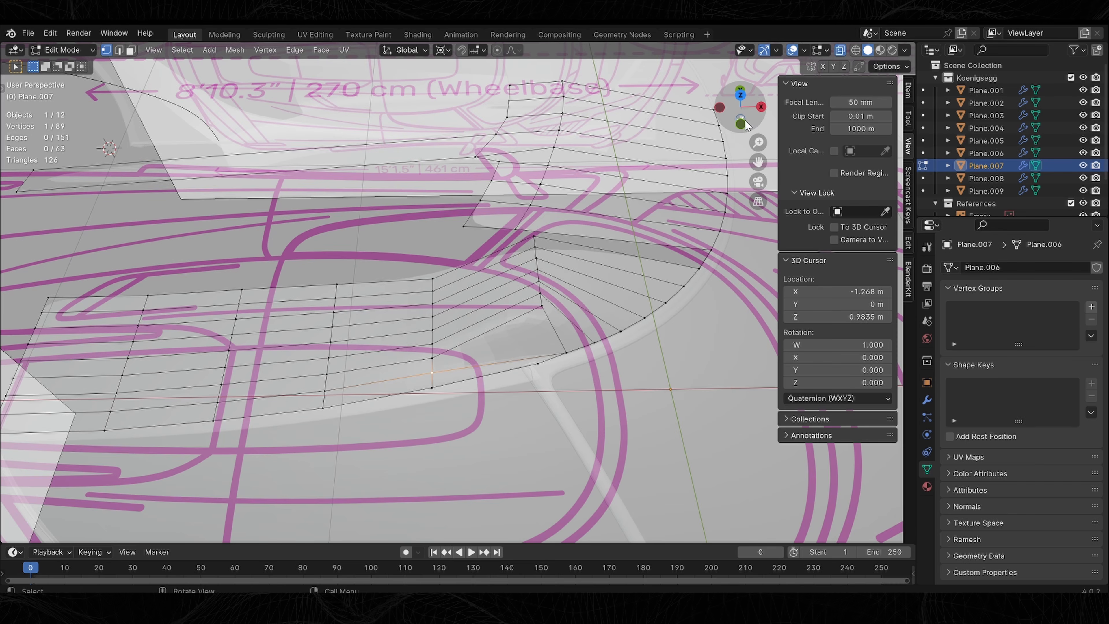
pyautogui.click(741, 124)
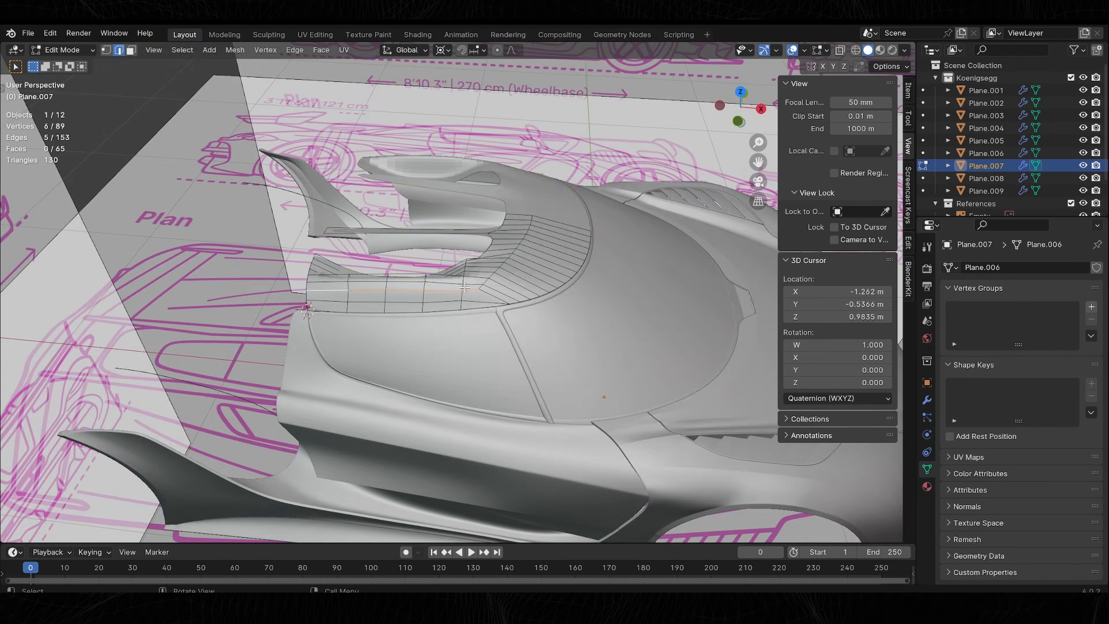
pyautogui.moveTo(465, 287); pyautogui.dragTo(476, 305, button='middle')
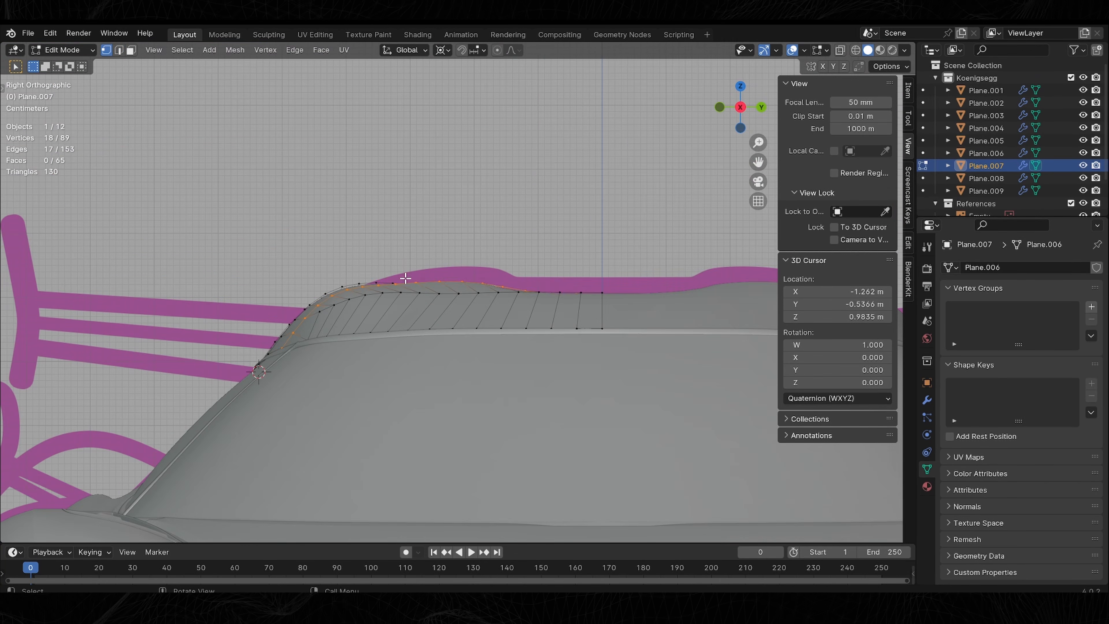
pyautogui.press('KP_7')
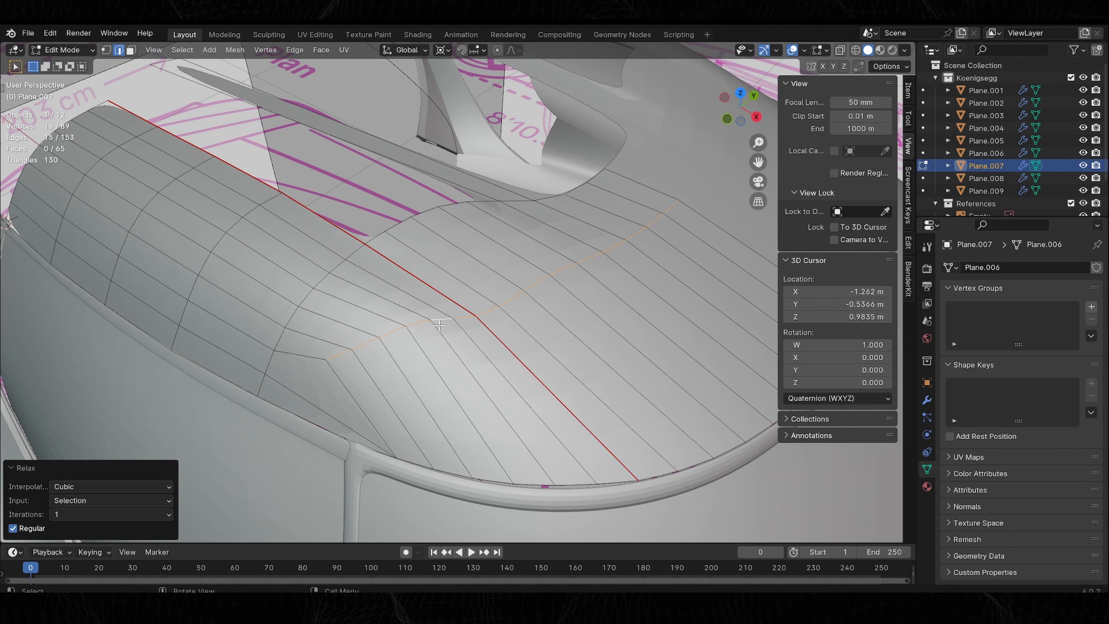
pyautogui.moveTo(439, 324); pyautogui.dragTo(415, 268, button='middle')
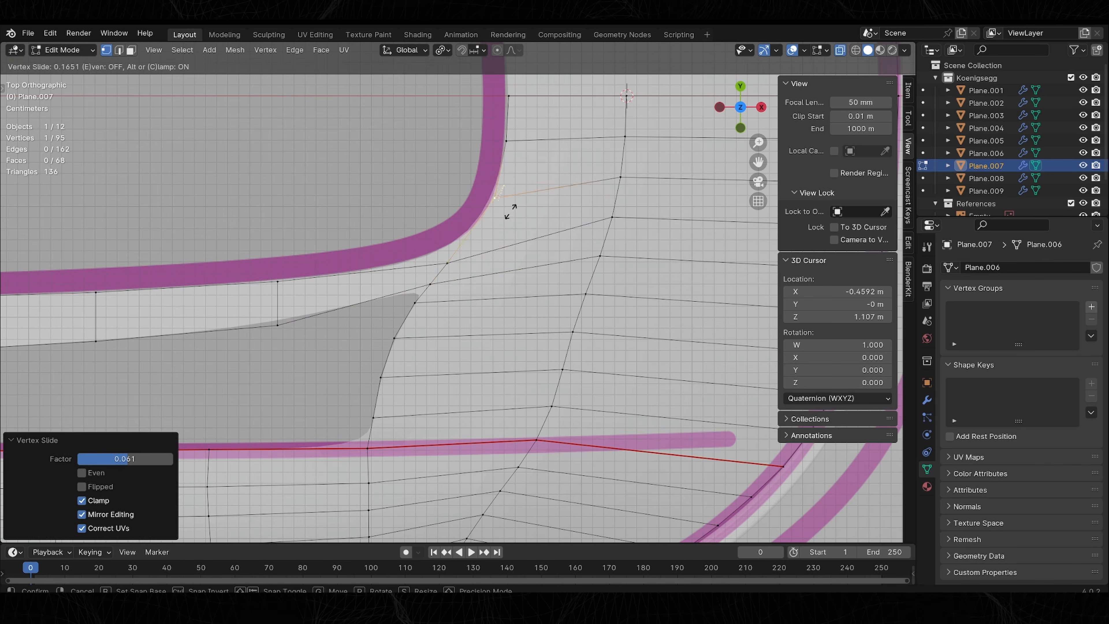
# Slide the vertex at the roof opening's front corner onto the blueprint curve.
pyautogui.click(511, 211)
pyautogui.scroll(-2, 424, 275)
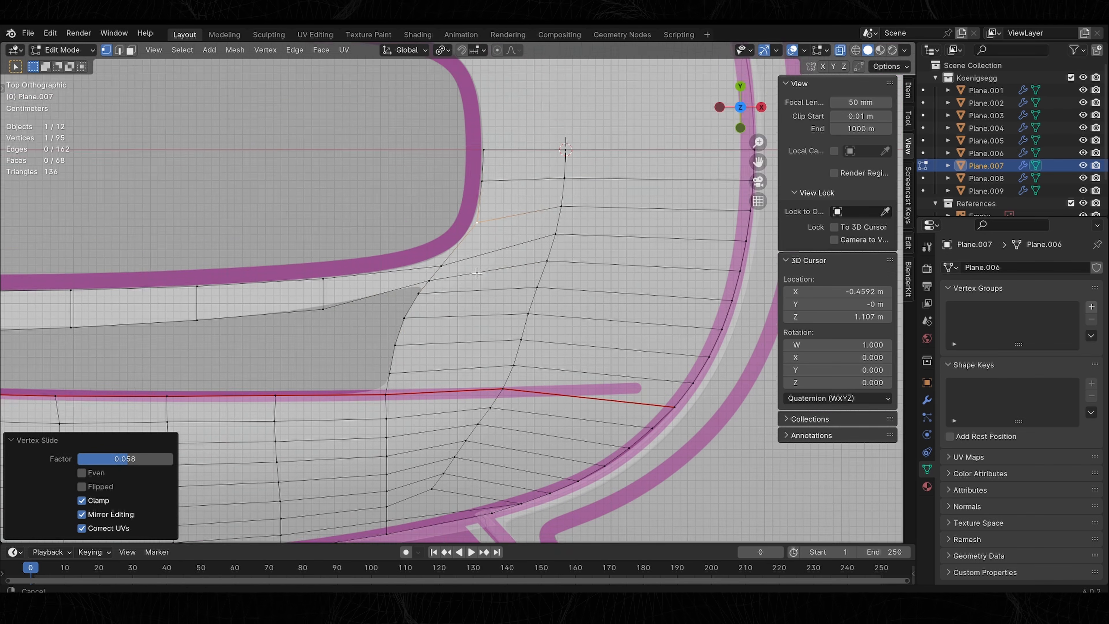
pyautogui.keyDown('shift'); pyautogui.moveTo(425, 275); pyautogui.dragTo(405, 258, button='middle'); pyautogui.keyUp('shift')
# Select the border of the gap between the side strip and the roof opening and close it with Grid Fill.
pyautogui.click(399, 274)
pyautogui.keyDown('ctrl'); pyautogui.click(371, 354); pyautogui.keyUp('ctrl')
pyautogui.scroll(-1, 268, 327)
pyautogui.keyDown('shift'); pyautogui.moveTo(267, 327); pyautogui.dragTo(510, 256, button='middle'); pyautogui.keyUp('shift')
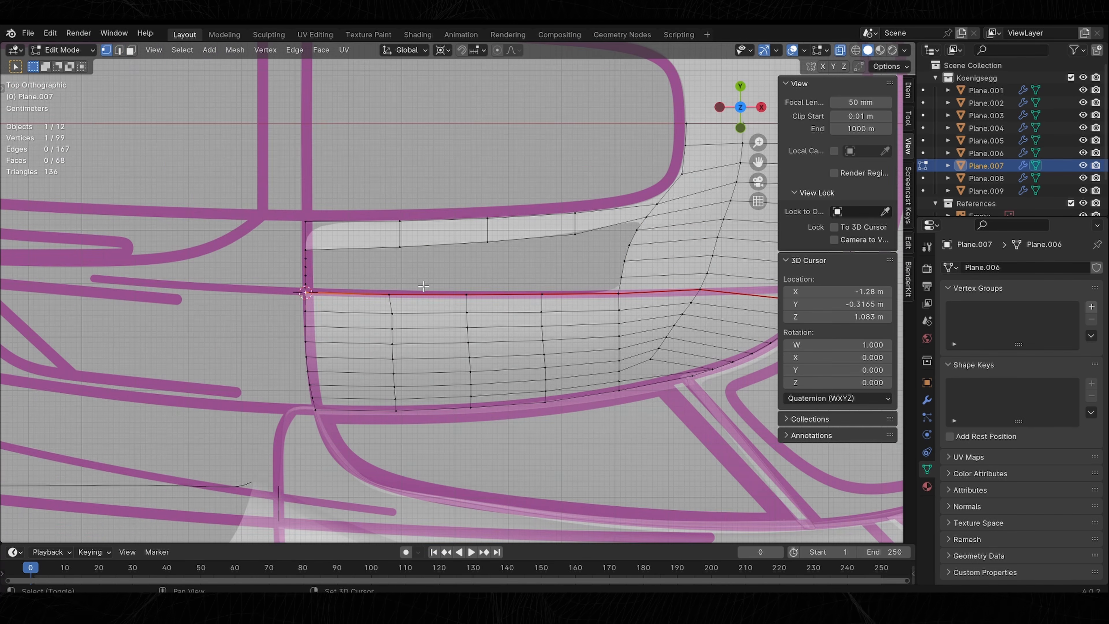
pyautogui.hotkey('ctrl', 'f')
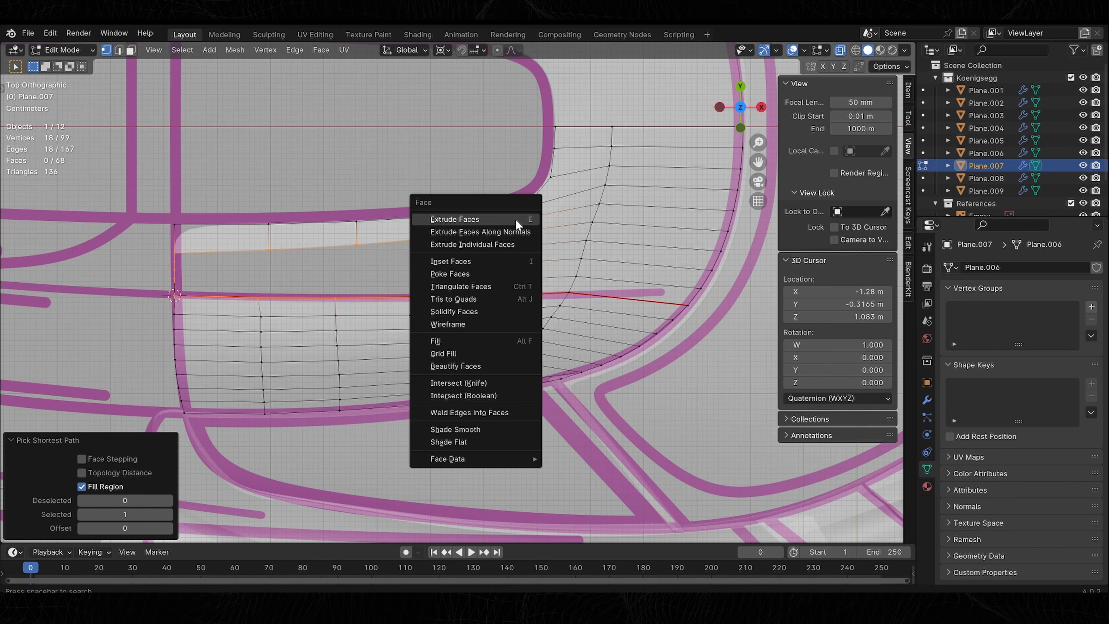
pyautogui.click(471, 352)
pyautogui.press('Tab')
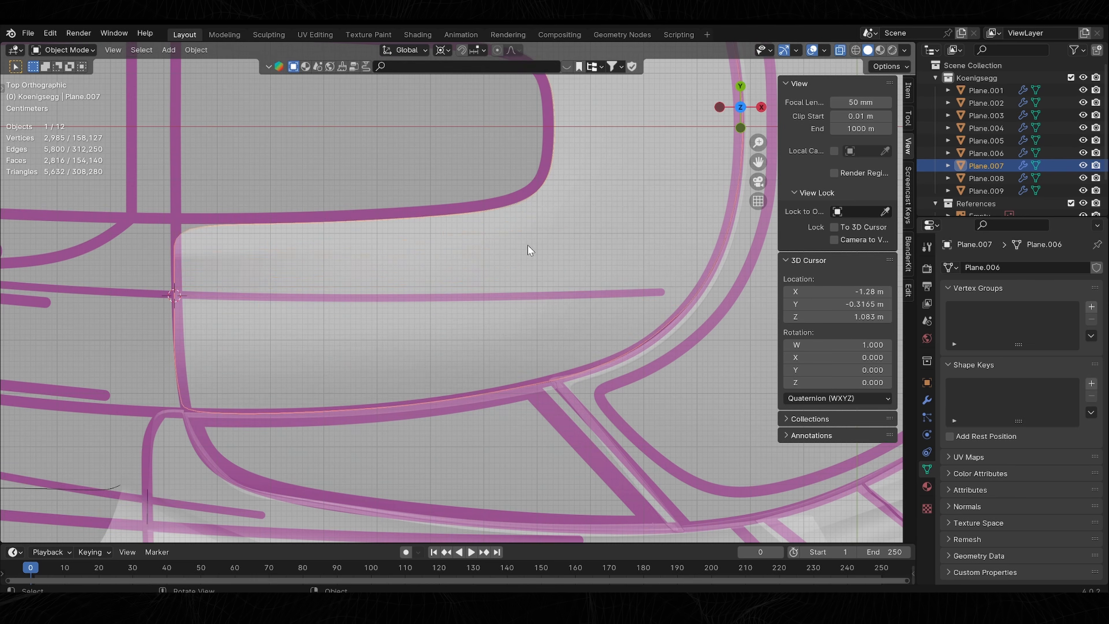
# Switch off X-ray and push the edge along the roof's creased lengthwise line outward with Shrink/Fatten.
pyautogui.moveTo(528, 245); pyautogui.dragTo(695, 132, button='middle')
pyautogui.click(839, 51)
pyautogui.moveTo(458, 319); pyautogui.dragTo(423, 242, button='middle')
pyautogui.scroll(4, 423, 245)
pyautogui.press('Tab')
pyautogui.scroll(2, 421, 301)
pyautogui.moveTo(421, 300); pyautogui.dragTo(489, 334, button='middle')
pyautogui.moveTo(419, 335); pyautogui.dragTo(404, 356, button='middle')
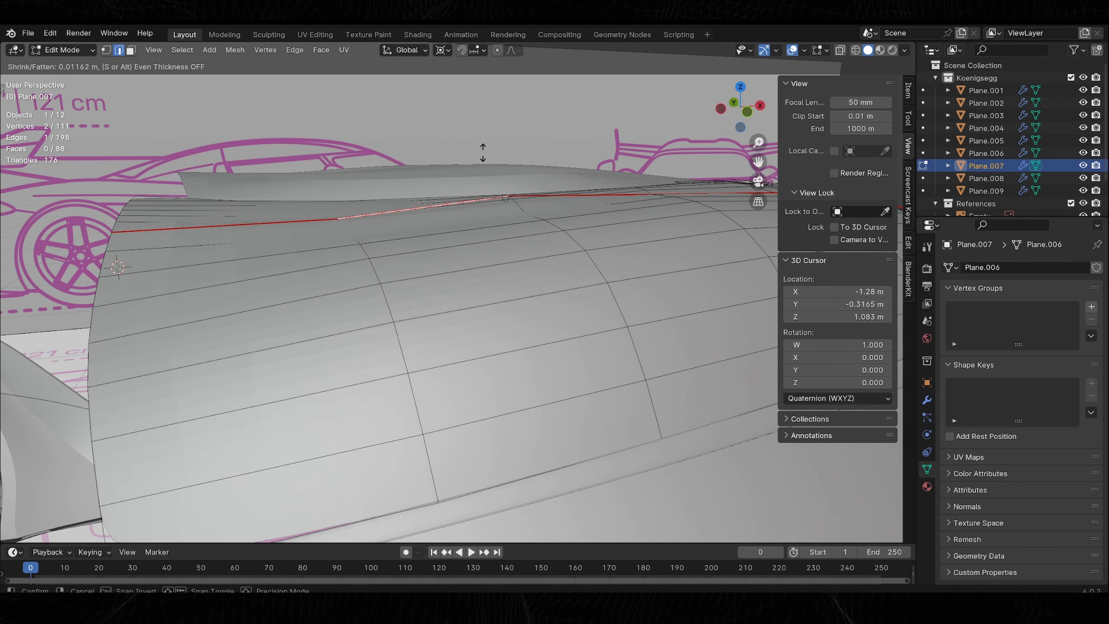
# Relax the cross loop at the roof's rear with cubic interpolation to even out the surface.
pyautogui.moveTo(332, 279); pyautogui.dragTo(314, 269, button='middle')
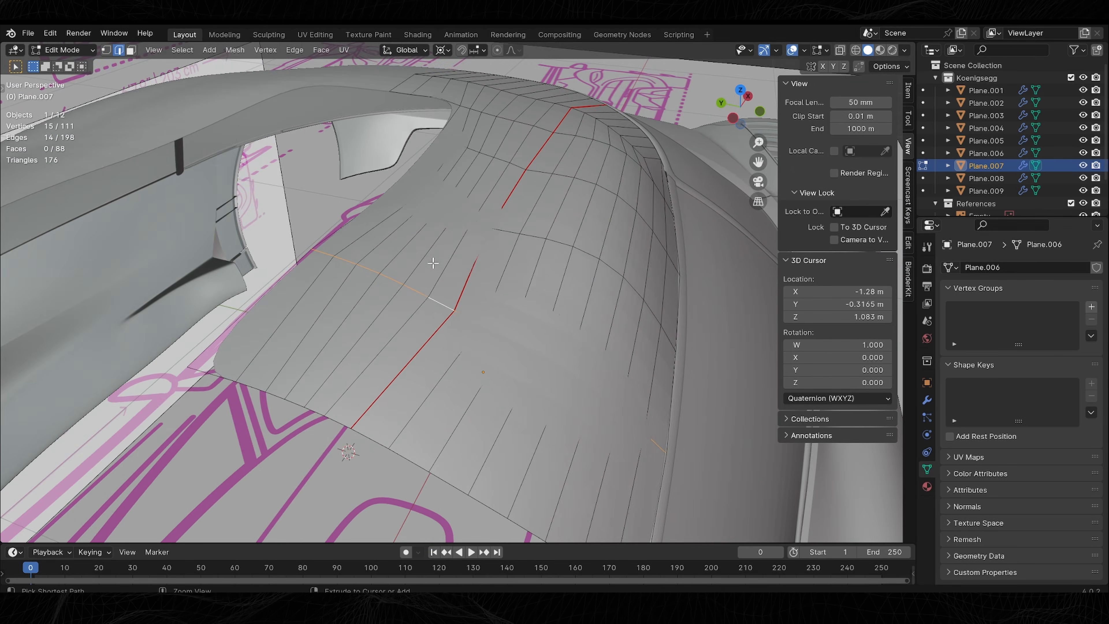
pyautogui.moveTo(429, 265); pyautogui.dragTo(424, 279, button='middle')
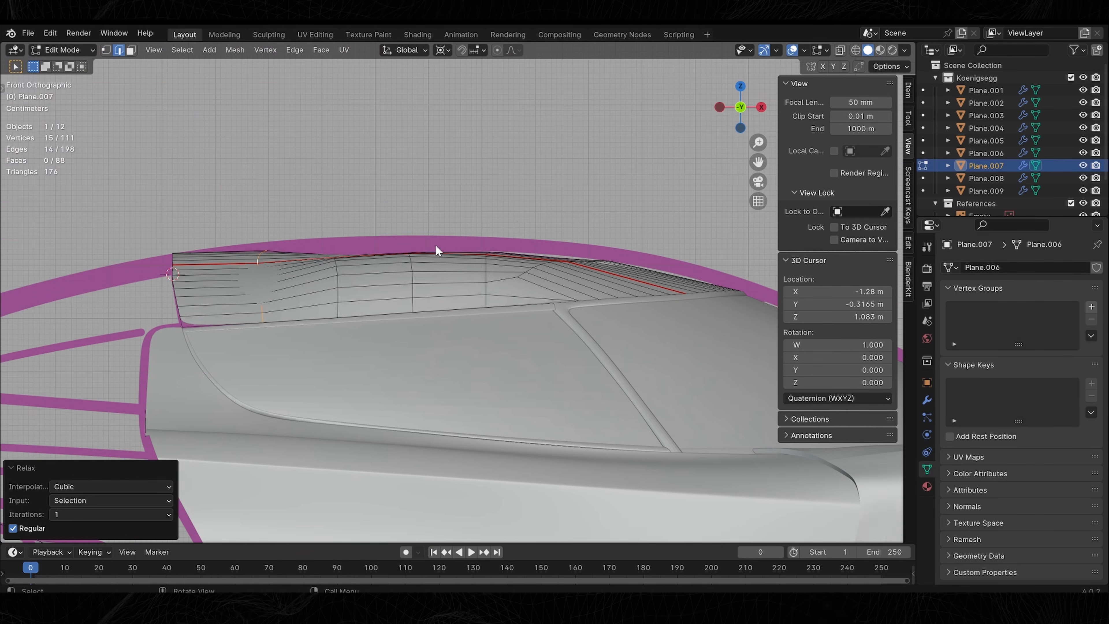
pyautogui.click(841, 50)
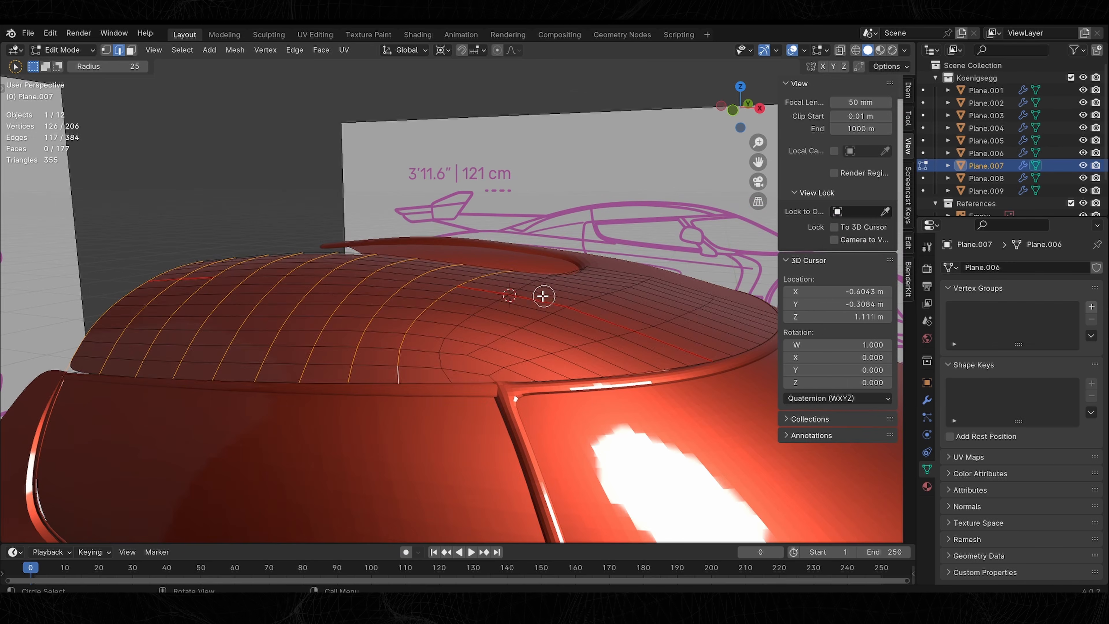
# Check the roof's curvature and add supporting edge loops close to the border of the roof opening.
pyautogui.moveTo(542, 295)
pyautogui.mouseDown(button='middle')
pyautogui.moveTo(384, 228)
pyautogui.moveTo(392, 248)
pyautogui.moveTo(363, 236)
pyautogui.moveTo(417, 224)
pyautogui.mouseUp(button='middle')
pyautogui.scroll(-8, 417, 223)
pyautogui.moveTo(434, 291); pyautogui.dragTo(410, 271, button='middle')
pyautogui.scroll(5, 451, 282)
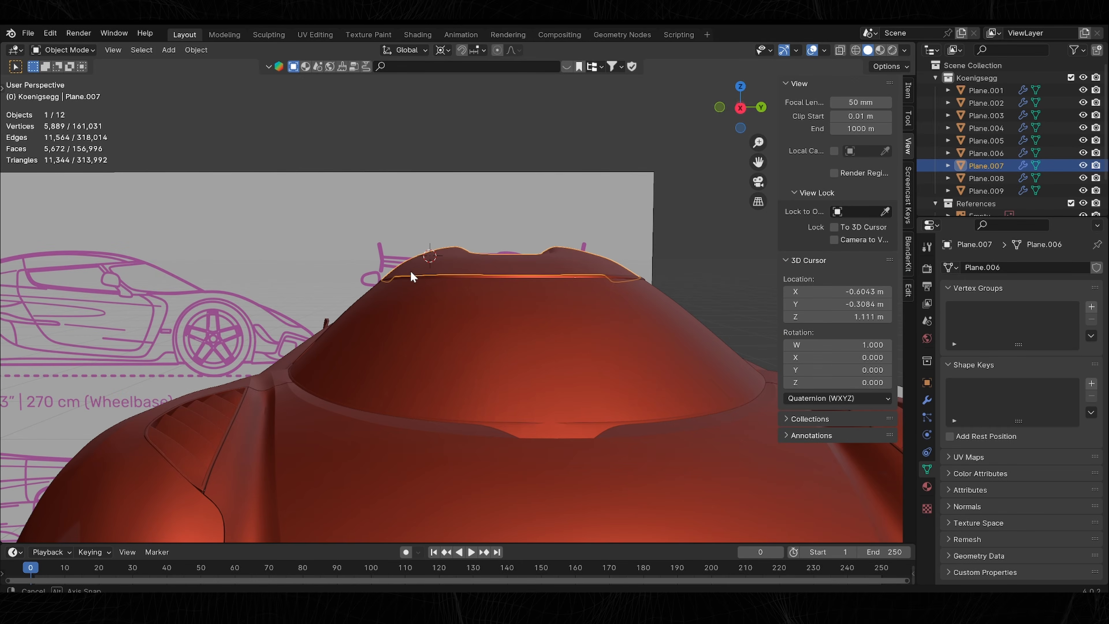
pyautogui.click(741, 108)
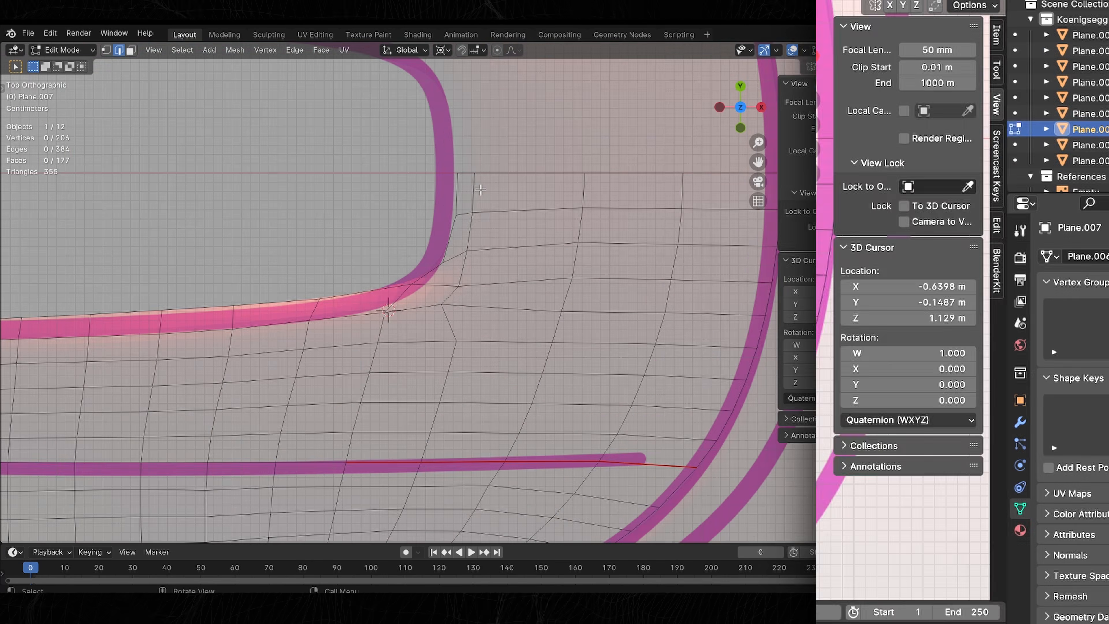
pyautogui.scroll(-2, 181, 307)
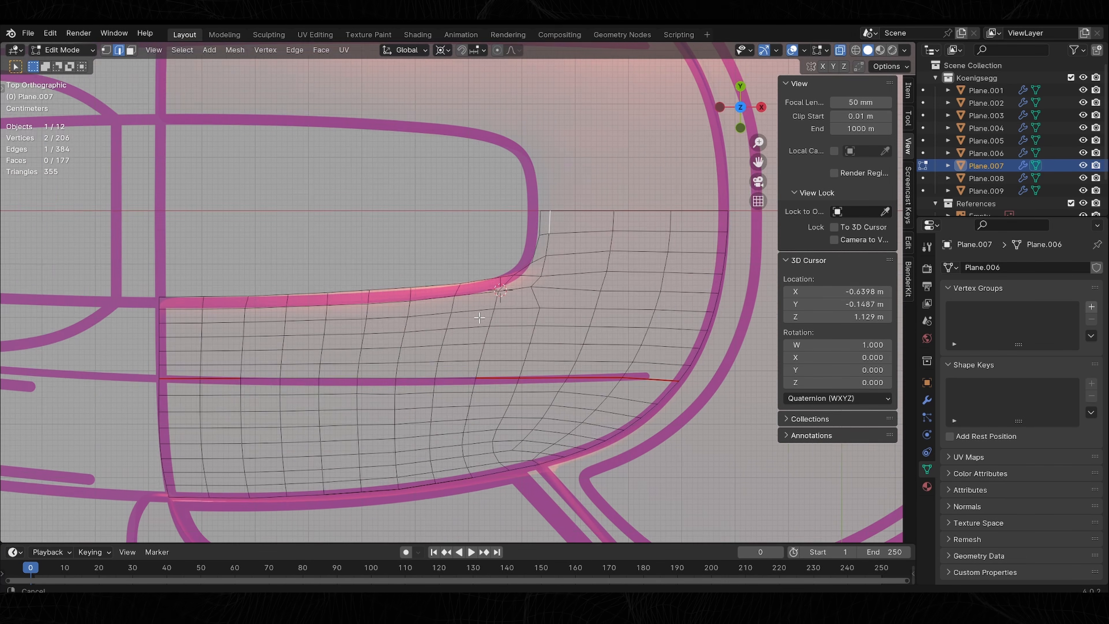
pyautogui.scroll(3, 524, 266)
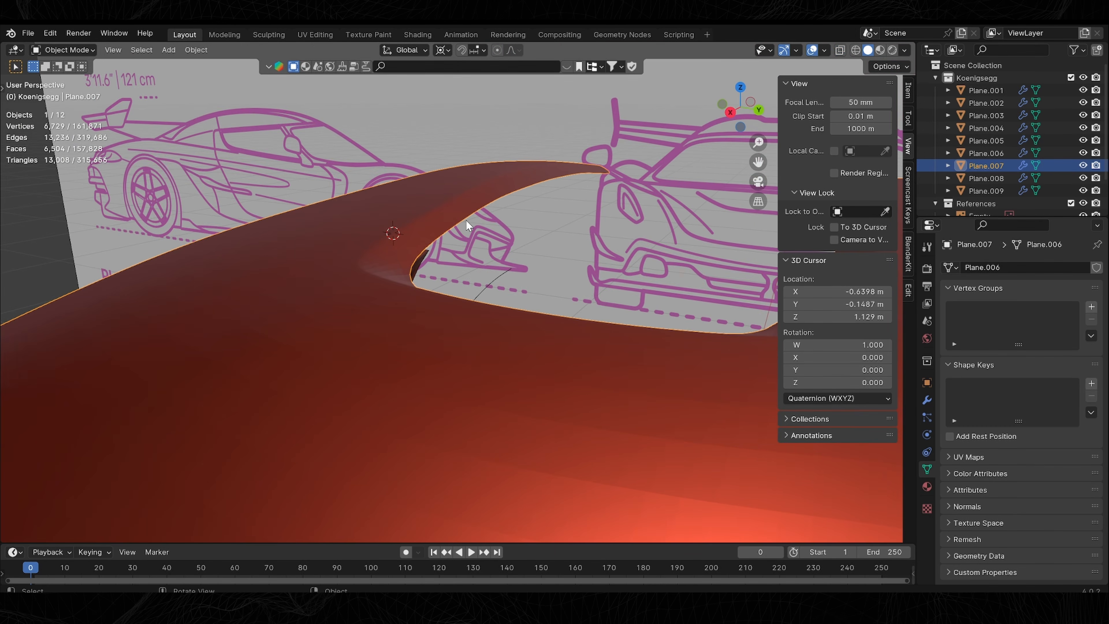
pyautogui.moveTo(466, 220); pyautogui.dragTo(343, 294, button='middle')
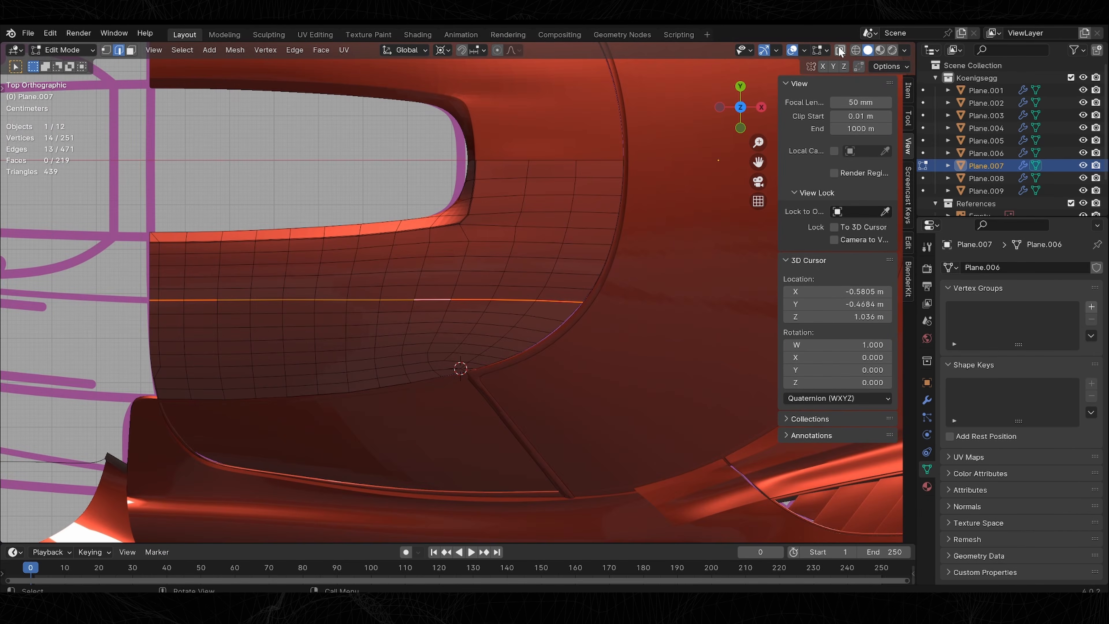
# With X-ray on in top view, add supporting edge loops along both sides of the roof's lengthwise character line.
pyautogui.scroll(4, 486, 289)
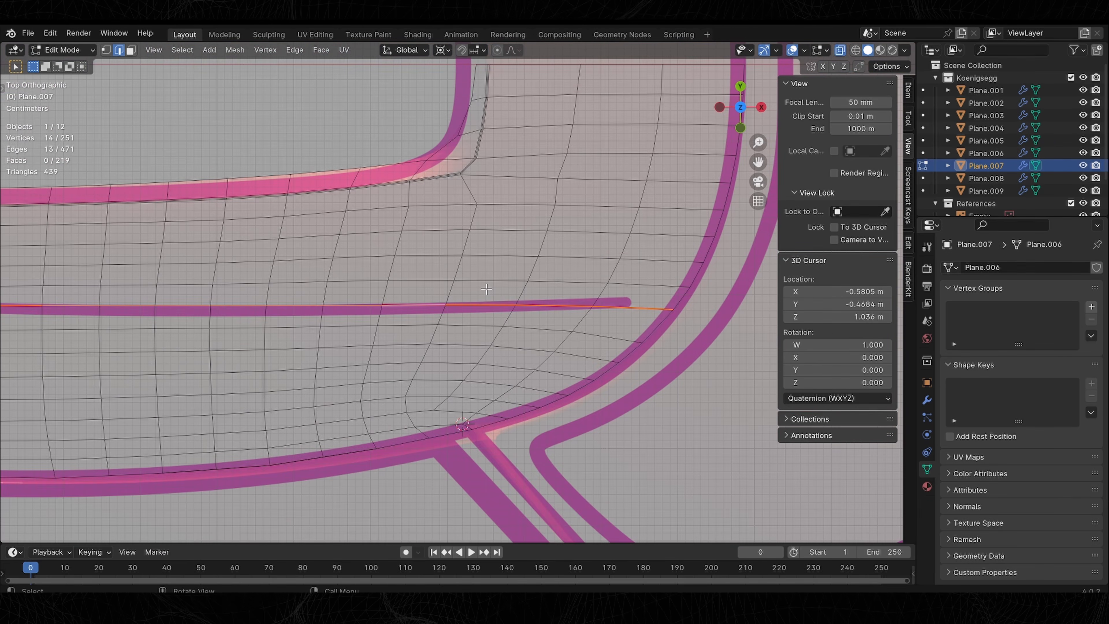
pyautogui.scroll(1, 482, 291)
pyautogui.click(443, 344)
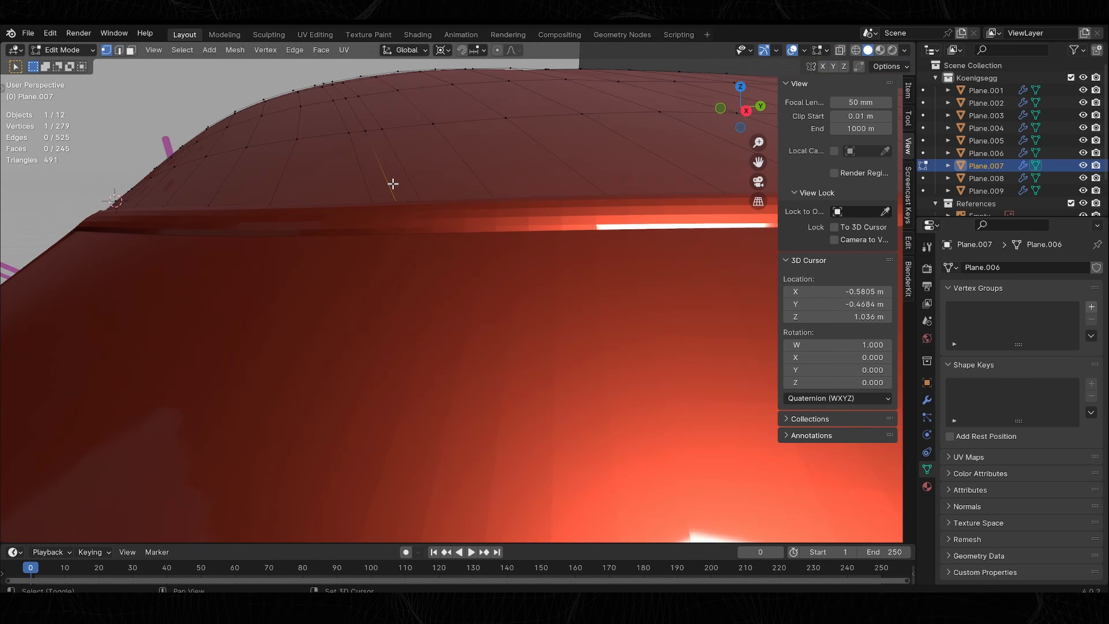
# Even out the surface near the roof's front with Shrink/Fatten and by repeating the last operation on neighbouring edges.
pyautogui.press('s')
pyautogui.press('z')
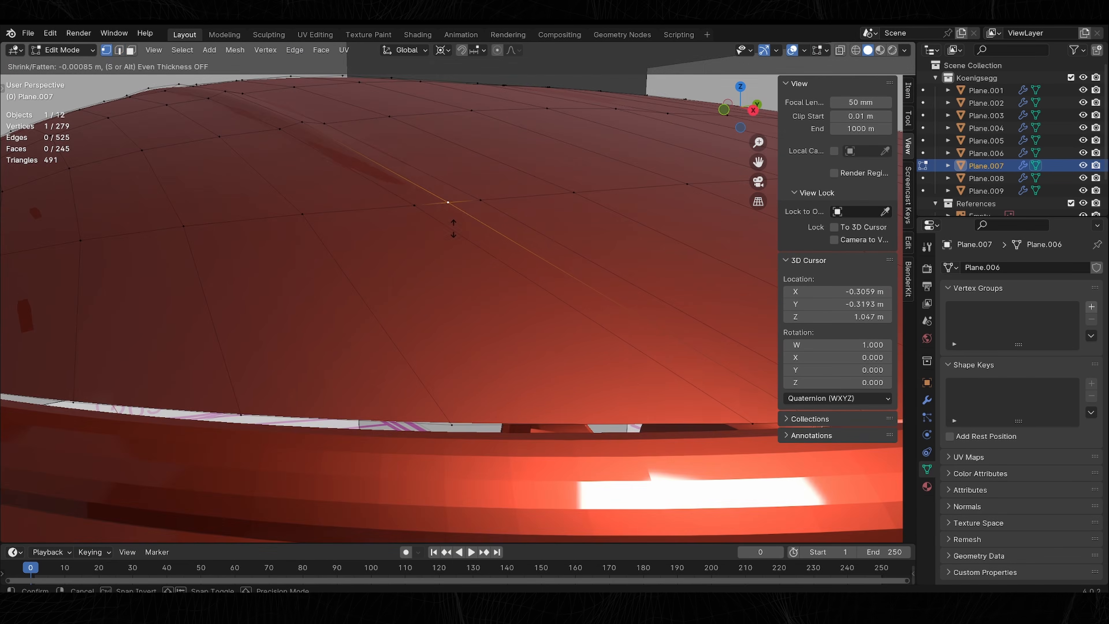
pyautogui.rightClick(453, 222)
pyautogui.moveTo(453, 223); pyautogui.dragTo(414, 203, button='middle')
pyautogui.keyDown('ctrl'); pyautogui.click(413, 203); pyautogui.keyUp('ctrl')
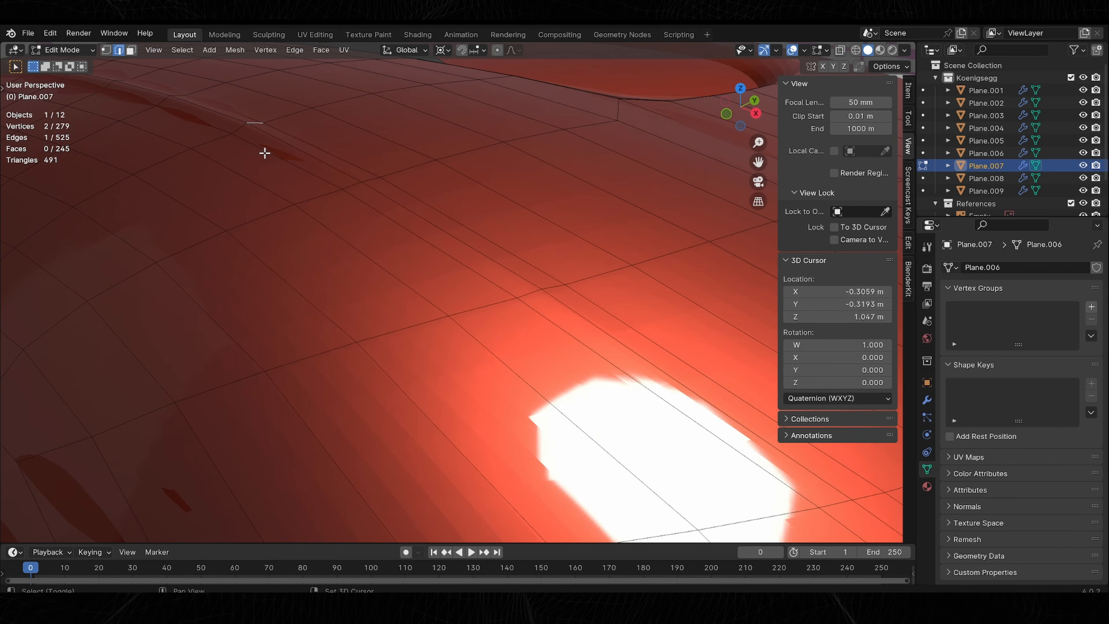
pyautogui.hotkey('shift', 'r')
pyautogui.moveTo(265, 153); pyautogui.dragTo(546, 328, button='middle')
pyautogui.keyDown('shift'); pyautogui.click(446, 223); pyautogui.keyUp('shift')
pyautogui.hotkey('shift', 'r')
pyautogui.click(319, 183)
pyautogui.press('Tab')
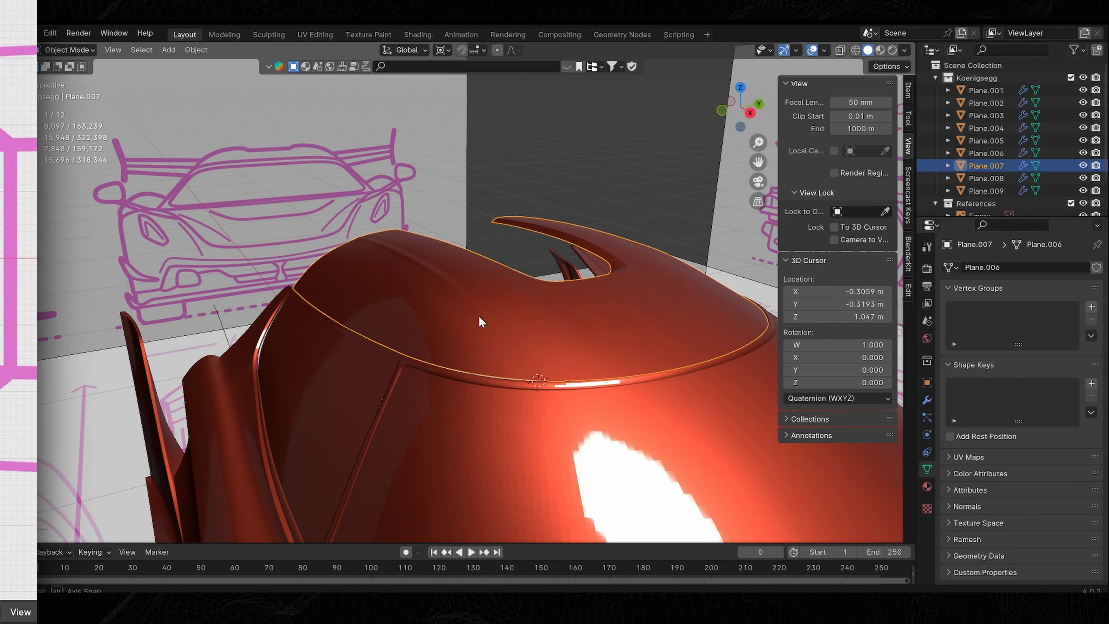
pyautogui.press('Tab')
pyautogui.press('KP_7')
pyautogui.press('g')
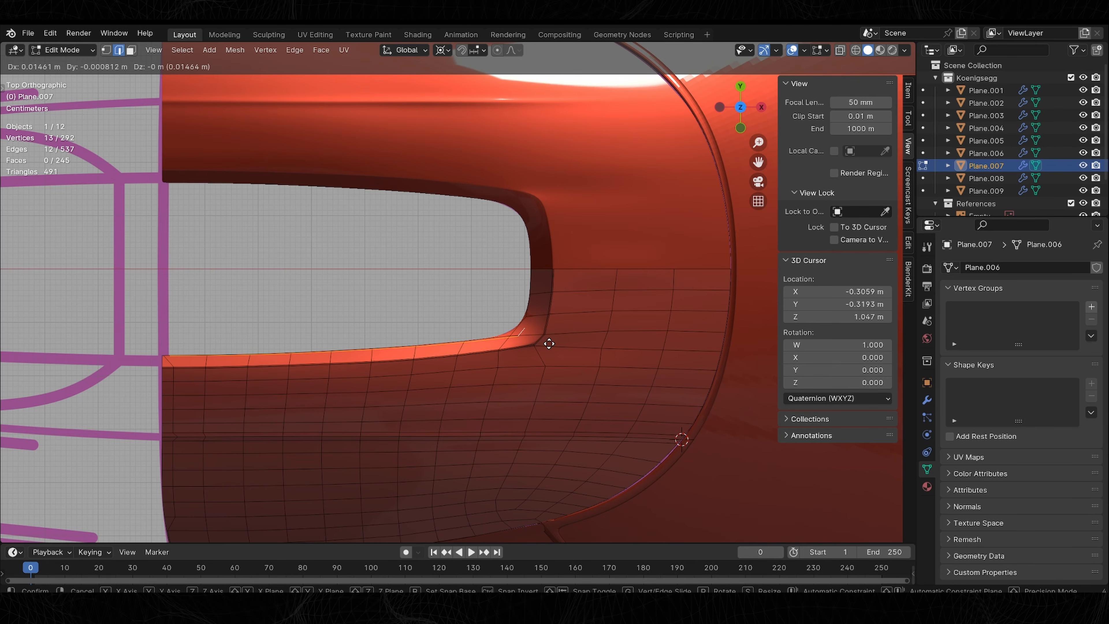
pyautogui.rightClick(549, 344)
pyautogui.hotkey('ctrl', 'z')
# Place the 3D cursor on the centre line at the roof opening's rear, at X -1.28 m, Y 0 m, Z 1.109 m.
pyautogui.scroll(-3, 549, 349)
pyautogui.hotkey('shift', 's')
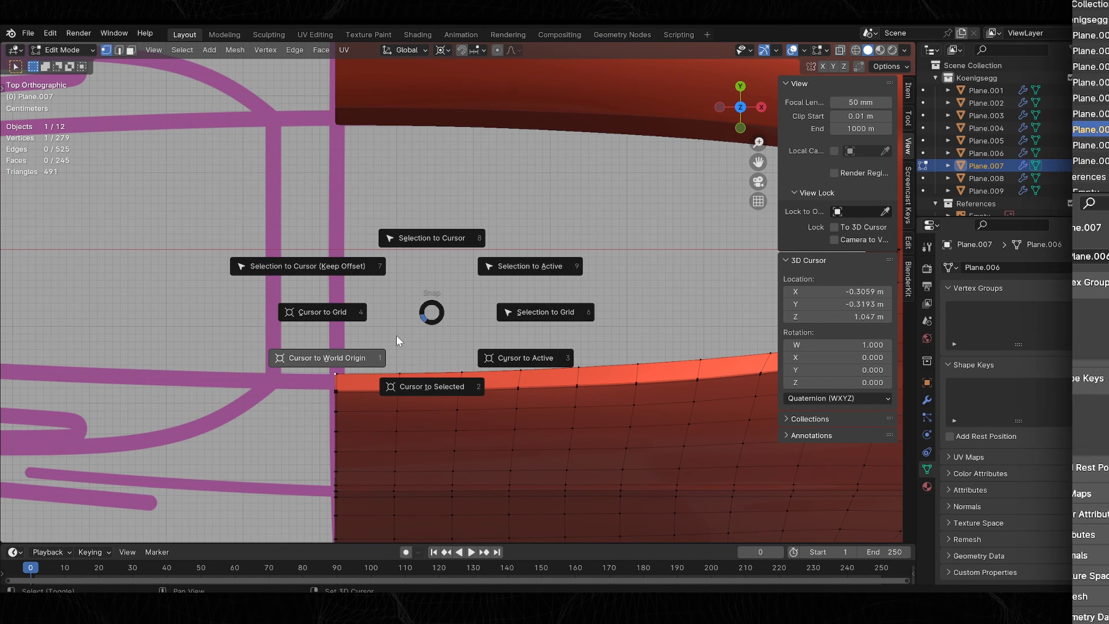
pyautogui.click(396, 335)
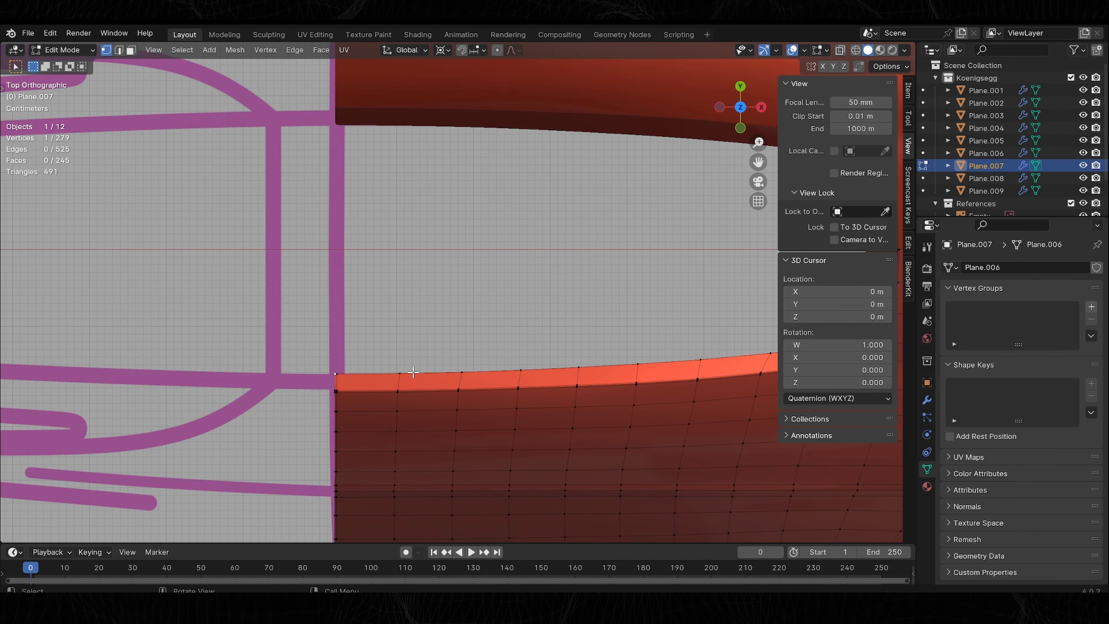
pyautogui.click(404, 346)
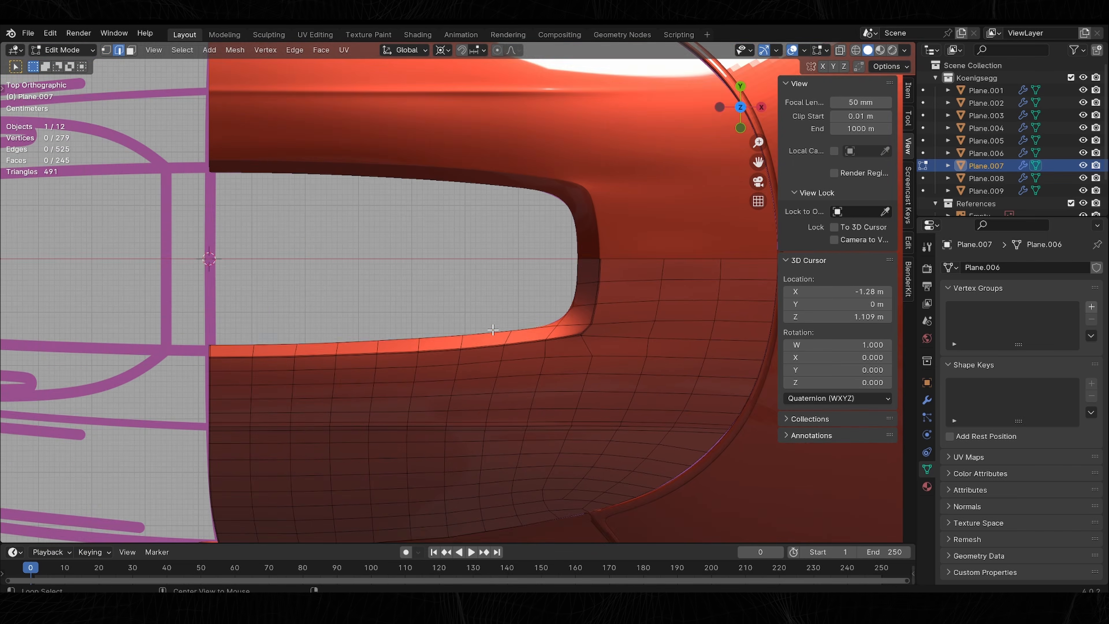
# Duplicate the roof opening's border edges in place and scale the copy to 0.995.
pyautogui.scroll(1, 585, 314)
pyautogui.hotkey('shift', 'd')
pyautogui.rightClick(586, 314)
pyautogui.press('s')
pyautogui.click(585, 306)
pyautogui.moveTo(585, 305); pyautogui.dragTo(495, 198, button='middle')
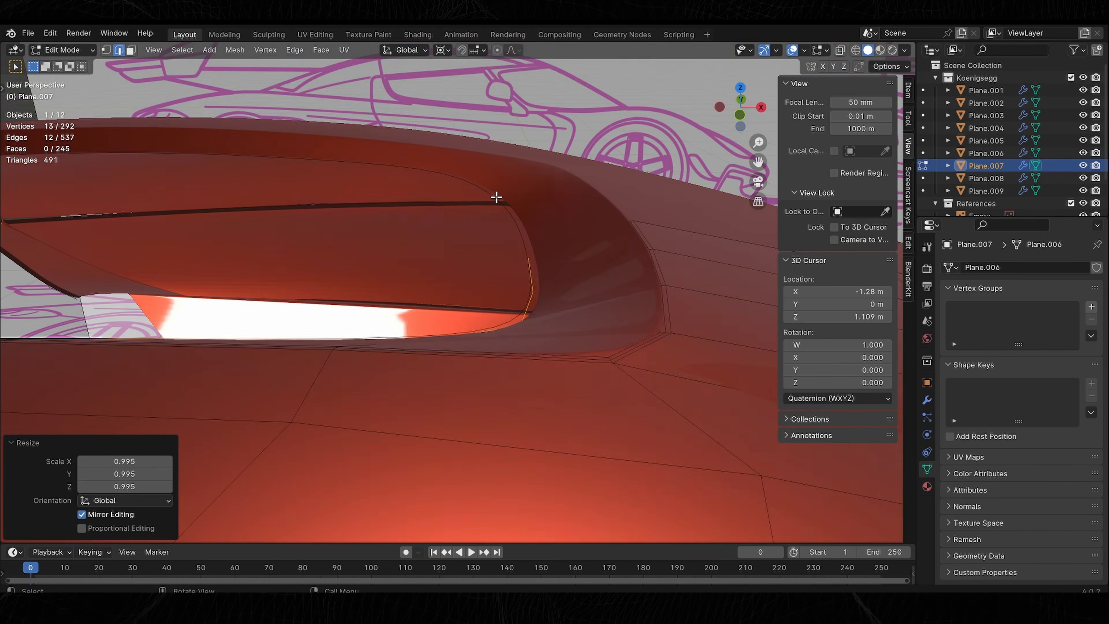
# Extrude the duplicated border edges, scale them to 0.937 along Y and edge-slide them to form a narrow strip inside the opening.
pyautogui.press('e')
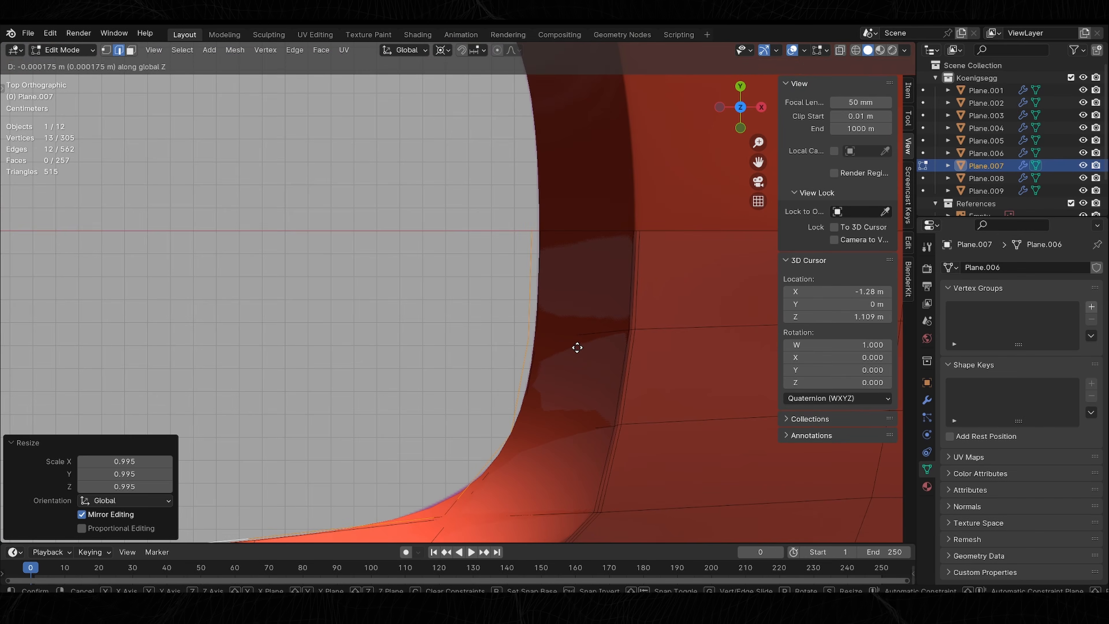
pyautogui.rightClick(577, 347)
pyautogui.press('s')
pyautogui.press('z')
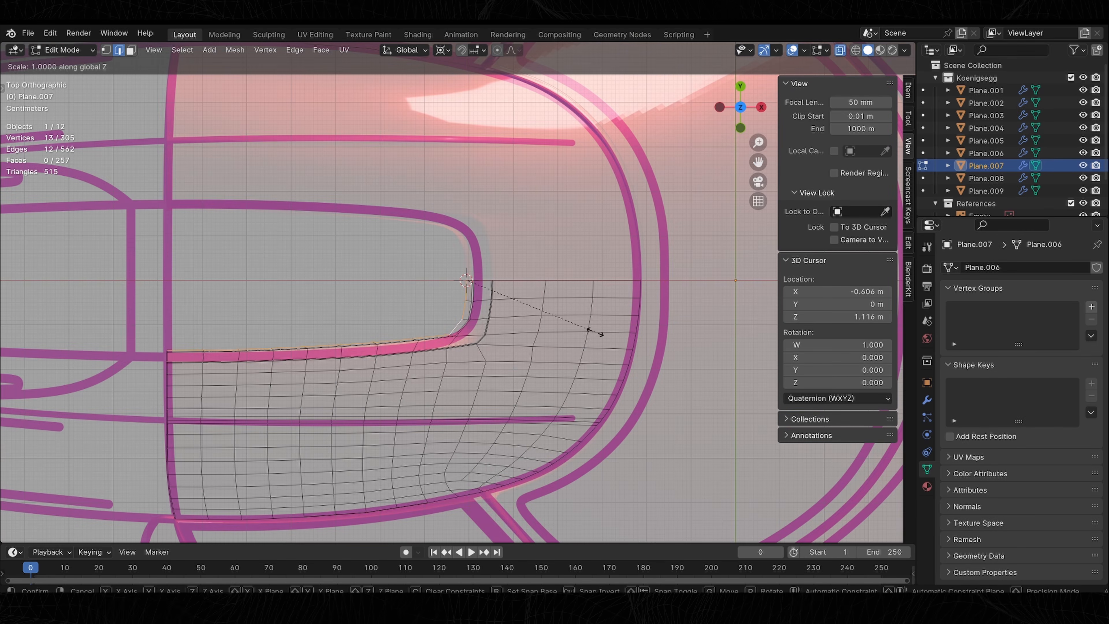
pyautogui.click(637, 344)
pyautogui.press('g')
pyautogui.press('g')
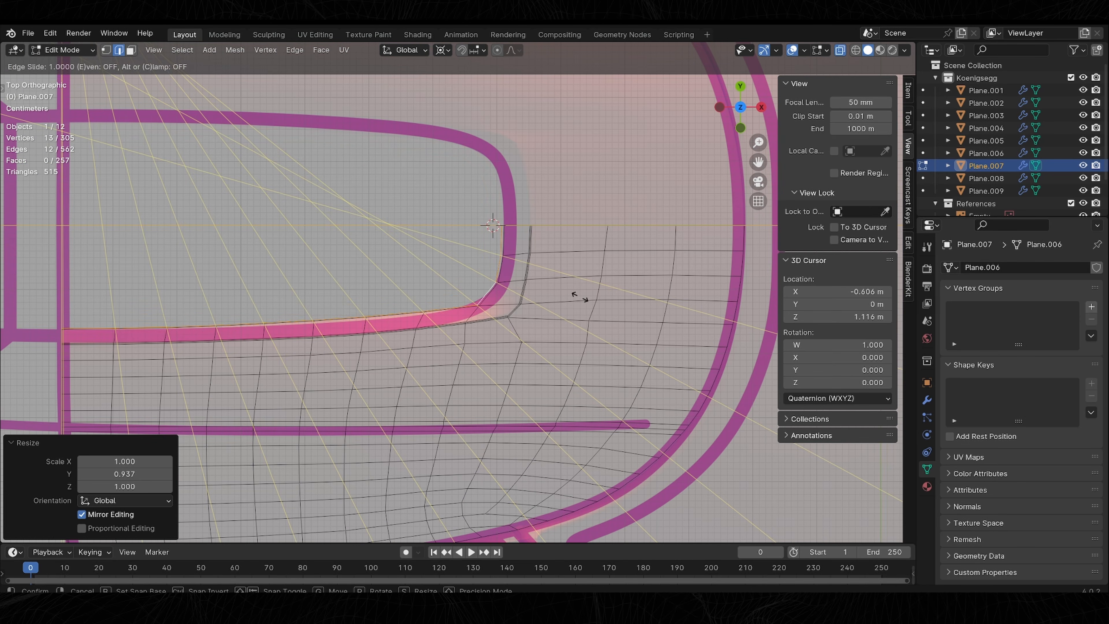
pyautogui.click(602, 302)
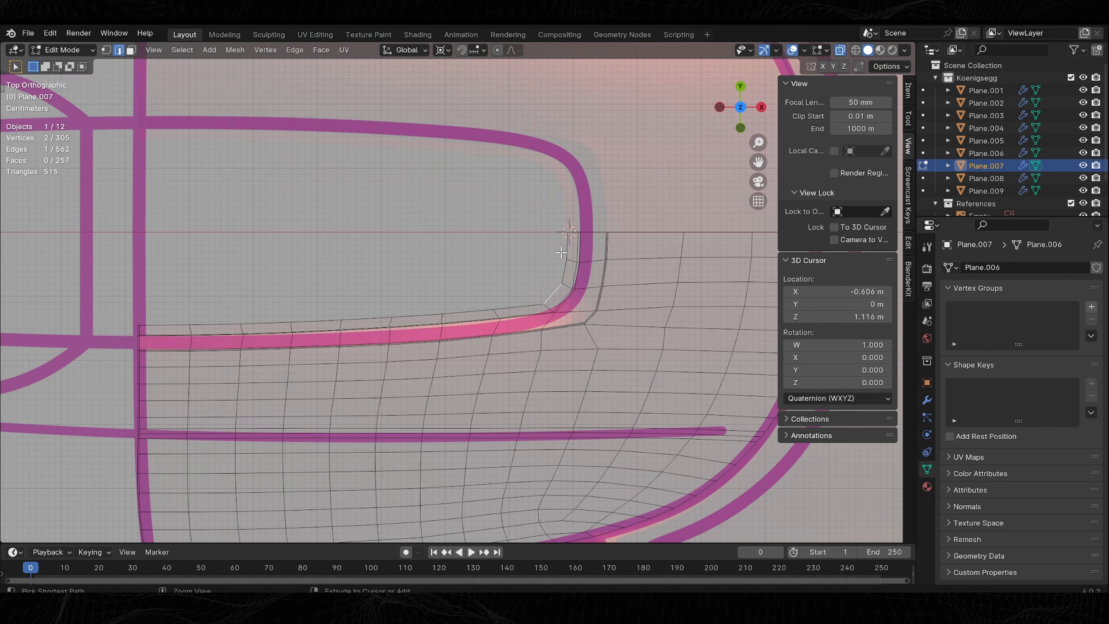
# Reset the 3D cursor to the world origin, extrude the strip's rear vertex to the centre line and fill the central roof panel.
pyautogui.hotkey('shift', 'c')
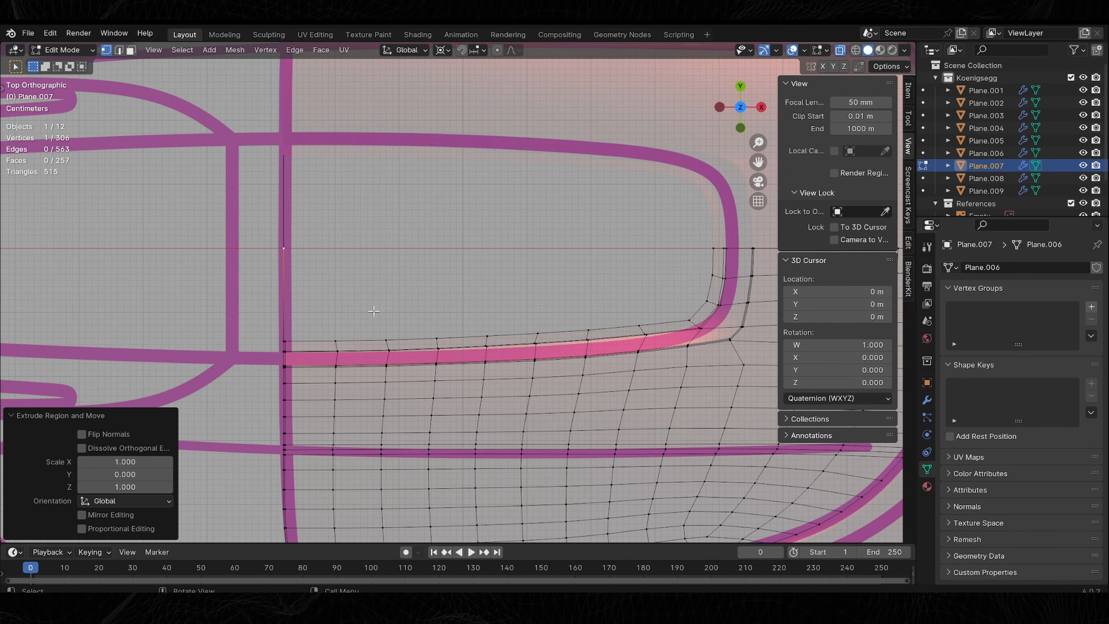
pyautogui.click(280, 284)
pyautogui.rightClick(280, 284)
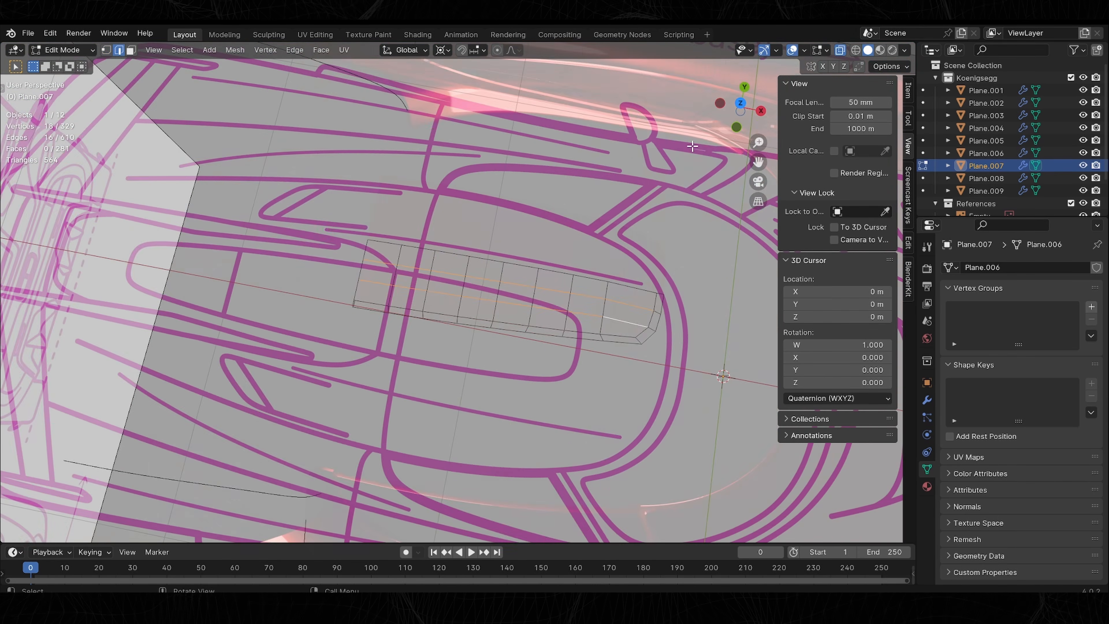
pyautogui.press('KP_7')
pyautogui.scroll(7, 321, 302)
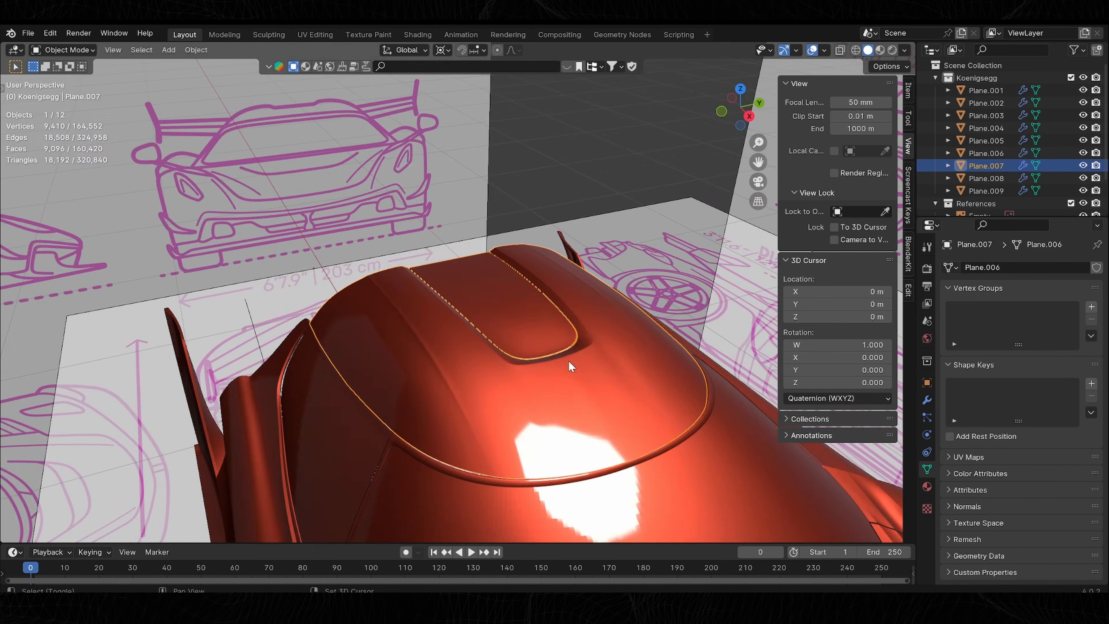
# Close the gap between the roof opening's border and the central panel with a strip of connecting faces.
pyautogui.scroll(4, 511, 287)
pyautogui.keyDown('shift'); pyautogui.moveTo(568, 361); pyautogui.dragTo(456, 300, button='middle'); pyautogui.keyUp('shift')
pyautogui.press('Tab')
pyautogui.scroll(2, 443, 282)
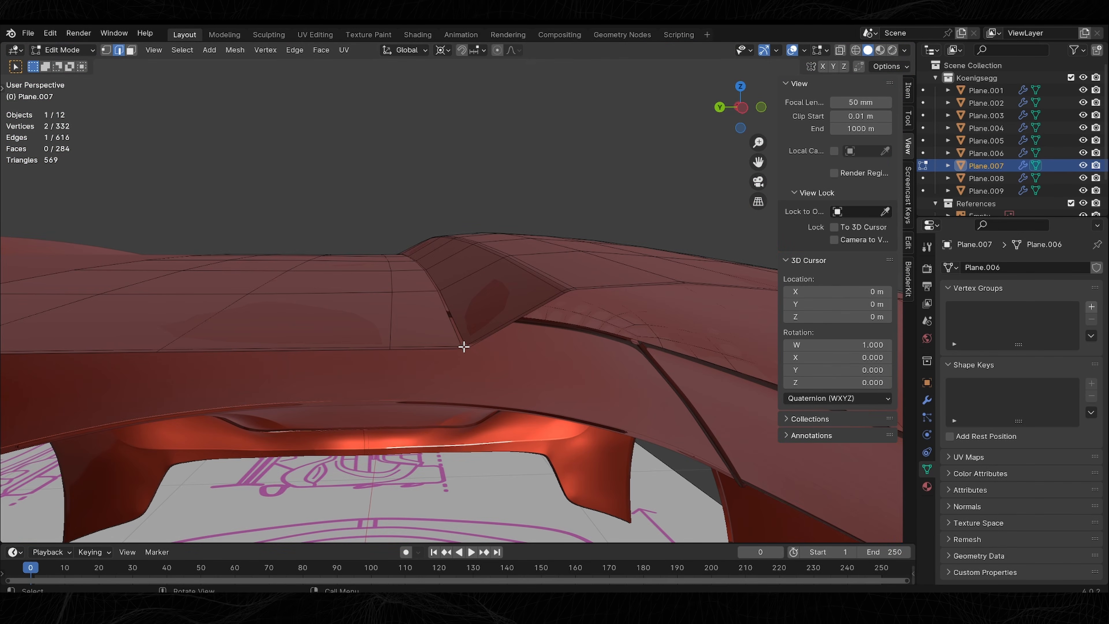
pyautogui.keyDown('shift'); pyautogui.click(464, 346); pyautogui.keyUp('shift')
pyautogui.moveTo(464, 347); pyautogui.dragTo(552, 240, button='middle')
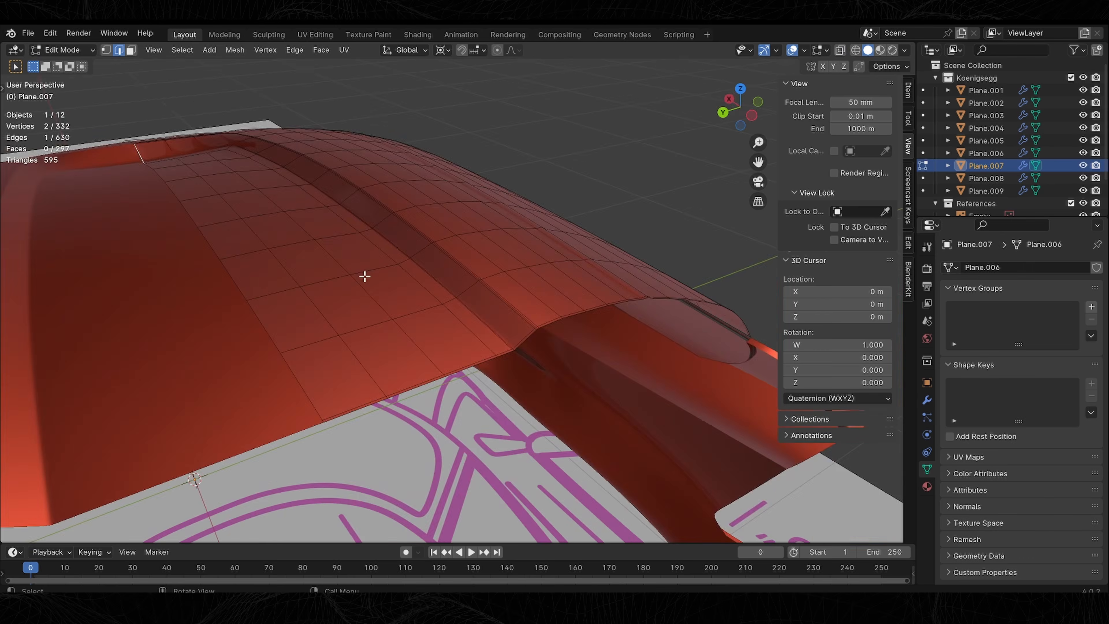
# Select the strip of faces between the central panel and the roof opening and separate it into its own object.
pyautogui.moveTo(364, 273); pyautogui.dragTo(294, 384, button='middle')
pyautogui.keyDown('alt'); pyautogui.click(210, 425); pyautogui.keyUp('alt')
pyautogui.scroll(-4, 296, 391)
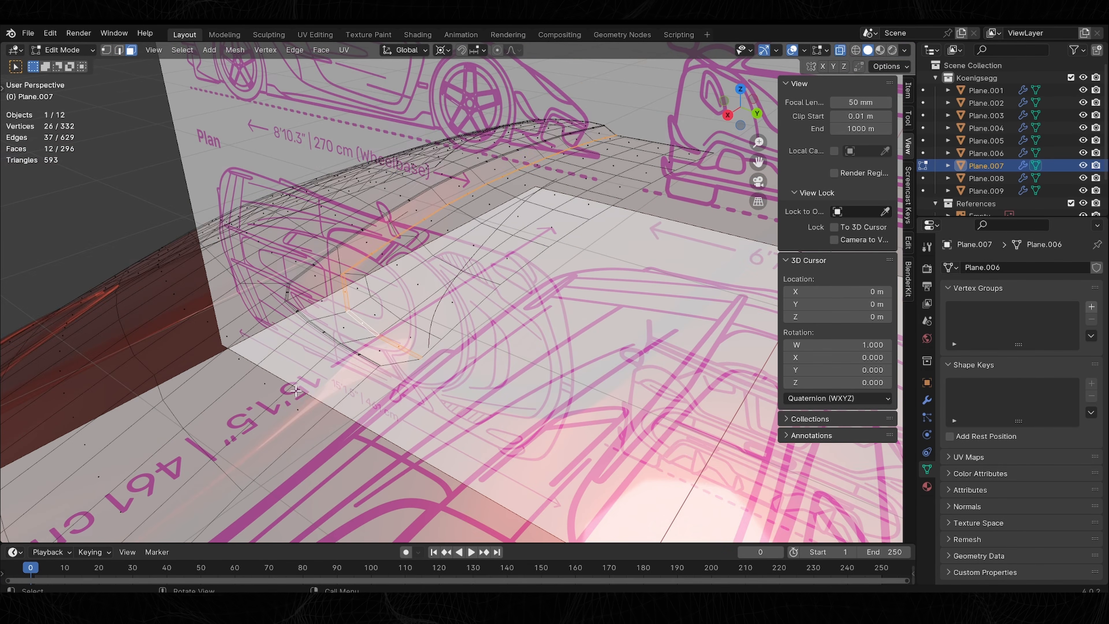
pyautogui.moveTo(431, 324); pyautogui.dragTo(427, 332, button='middle')
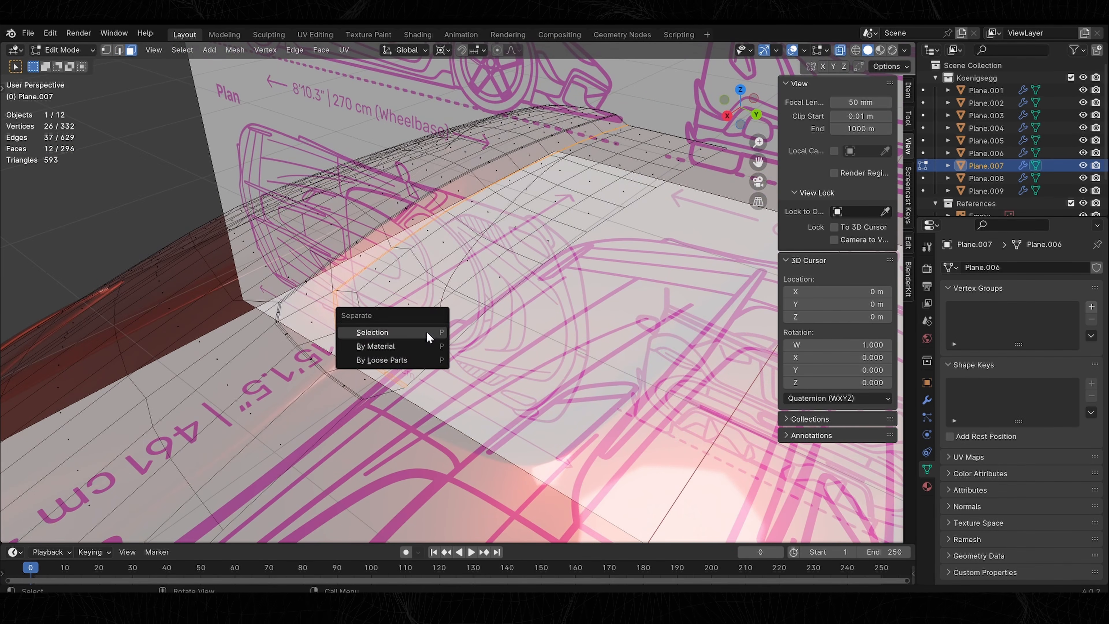
pyautogui.click(428, 337)
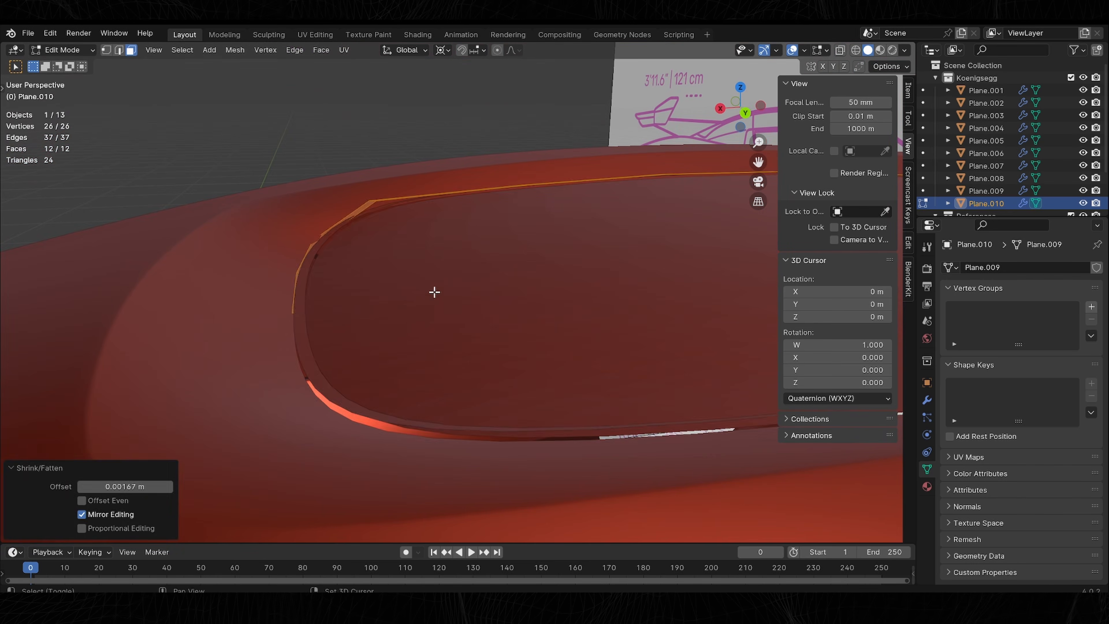
# Offset the faces of the separated trim strip with Shrink/Fatten and inspect its fit against the roof.
pyautogui.rightClick(401, 325)
pyautogui.hotkey('alt', 's')
pyautogui.click(374, 314)
pyautogui.press('Tab')
pyautogui.moveTo(374, 315); pyautogui.dragTo(602, 285, button='middle')
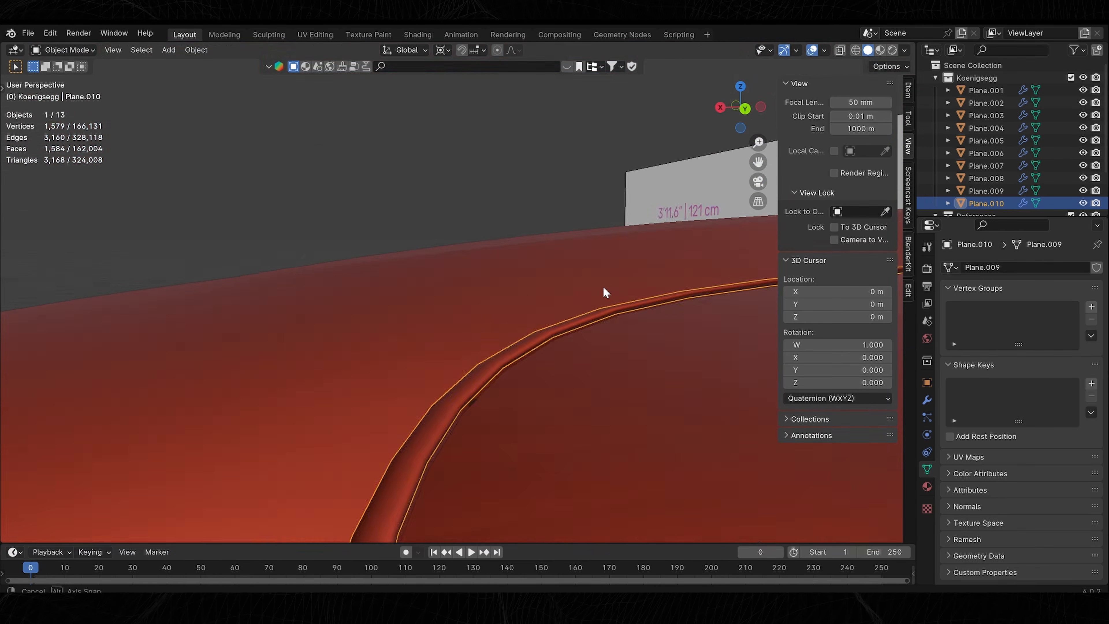
# Extrude the whole trim strip to give it thickness and flatten its front end onto the centre line with a Y scale of 0.
pyautogui.press('Tab')
pyautogui.press('a')
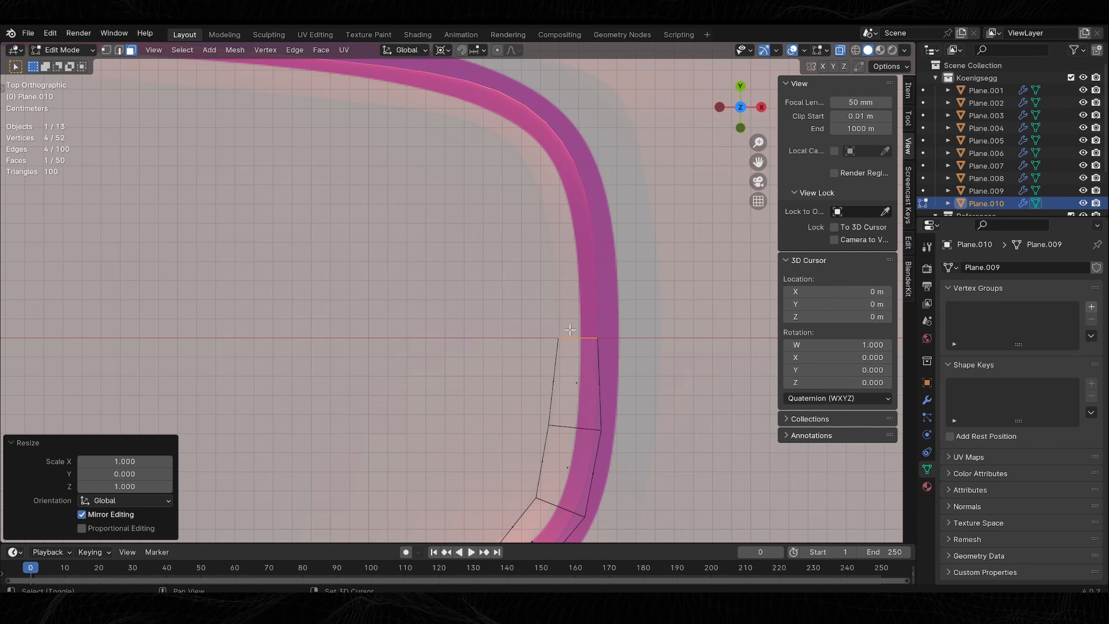
pyautogui.scroll(-3, 570, 330)
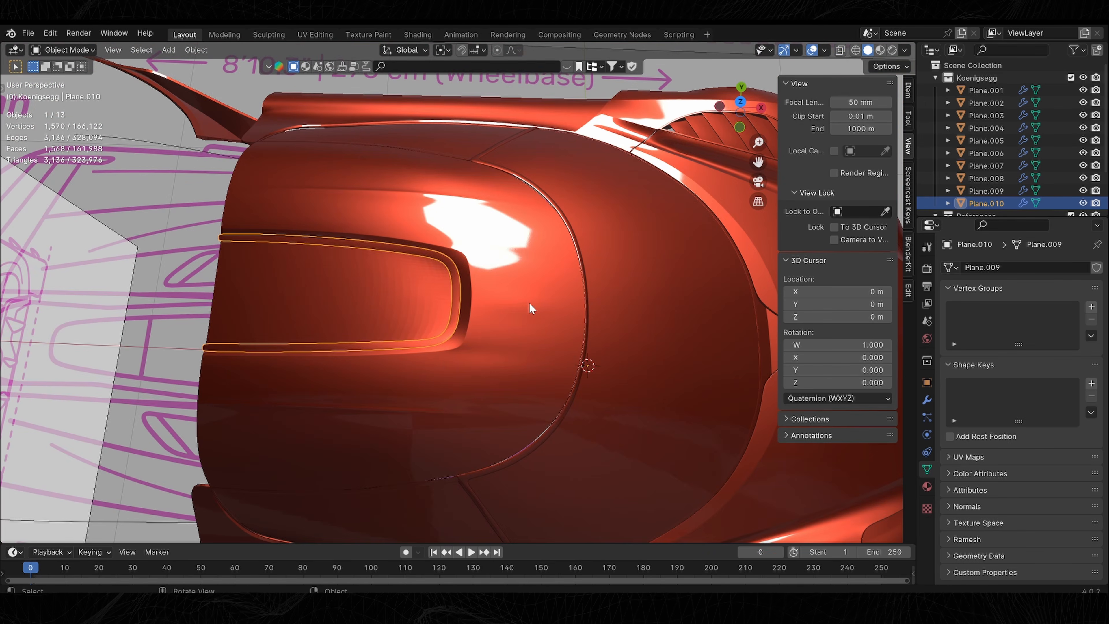
# Examine the complete bodywork in a maximised viewport with grey shading and hidden overlays.
pyautogui.moveTo(530, 309); pyautogui.dragTo(427, 222, button='middle')
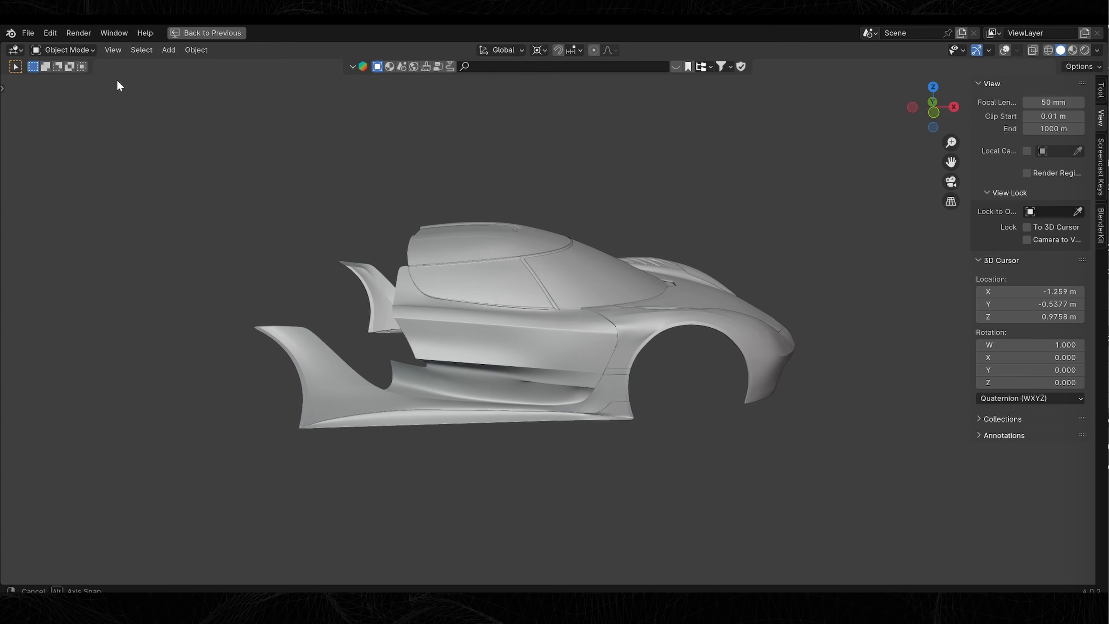
pyautogui.moveTo(116, 81); pyautogui.dragTo(644, 86, button='middle')
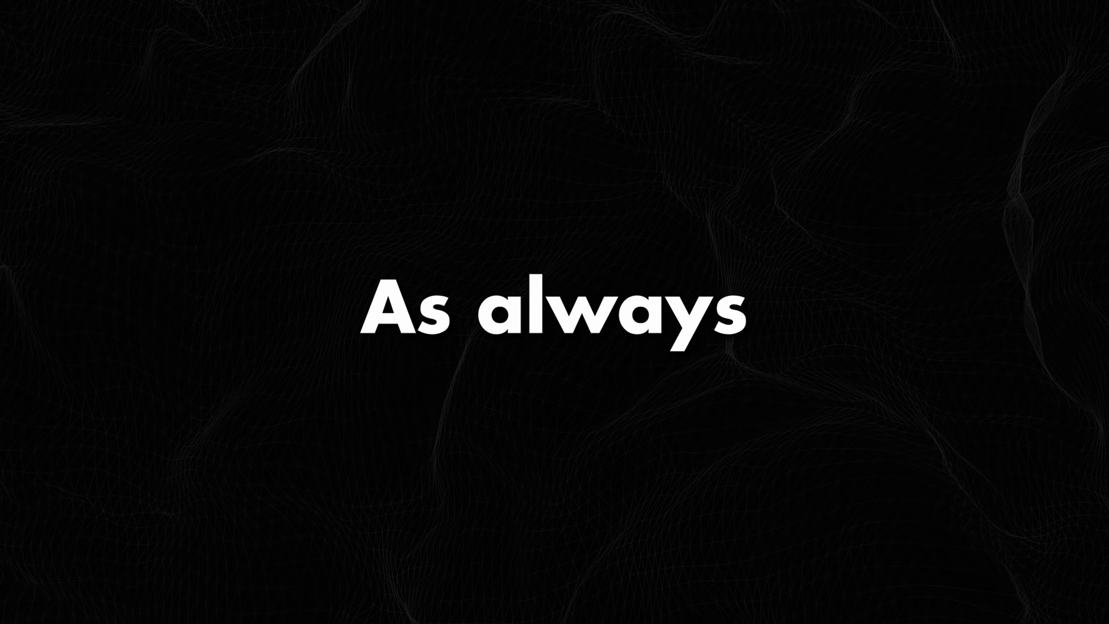